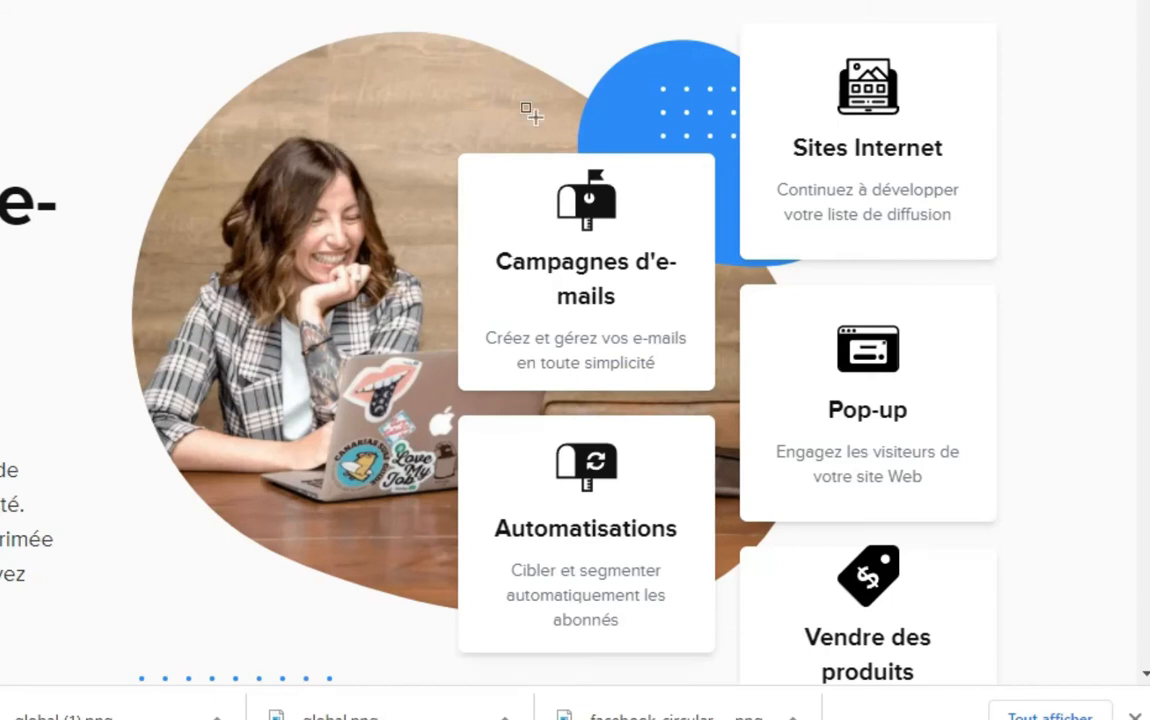
# Outline several areas of the MailerLite page with annotation rectangles, clearing each
pyautogui.moveTo(440, 143)
pyautogui.mouseDown()
pyautogui.moveTo(450, 268)
pyautogui.moveTo(524, 358)
pyautogui.moveTo(708, 408)
pyautogui.moveTo(718, 395)
pyautogui.mouseUp()
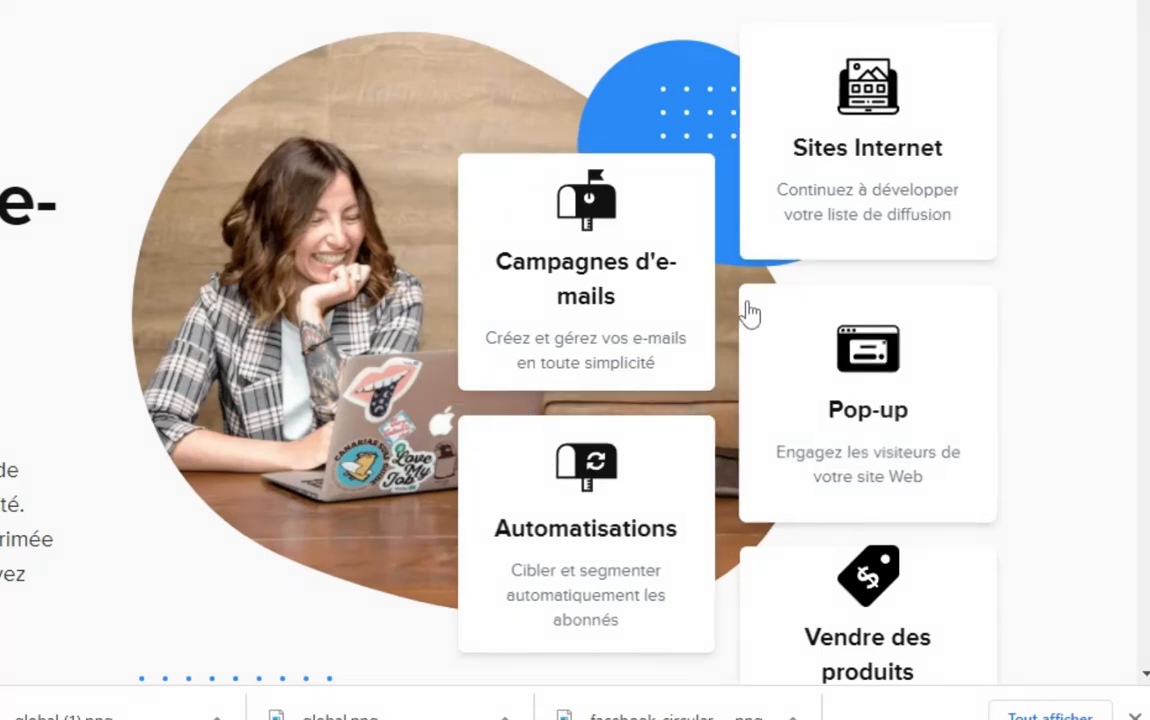
pyautogui.moveTo(739, 277)
pyautogui.mouseDown()
pyautogui.moveTo(753, 463)
pyautogui.moveTo(1018, 526)
pyautogui.mouseUp()
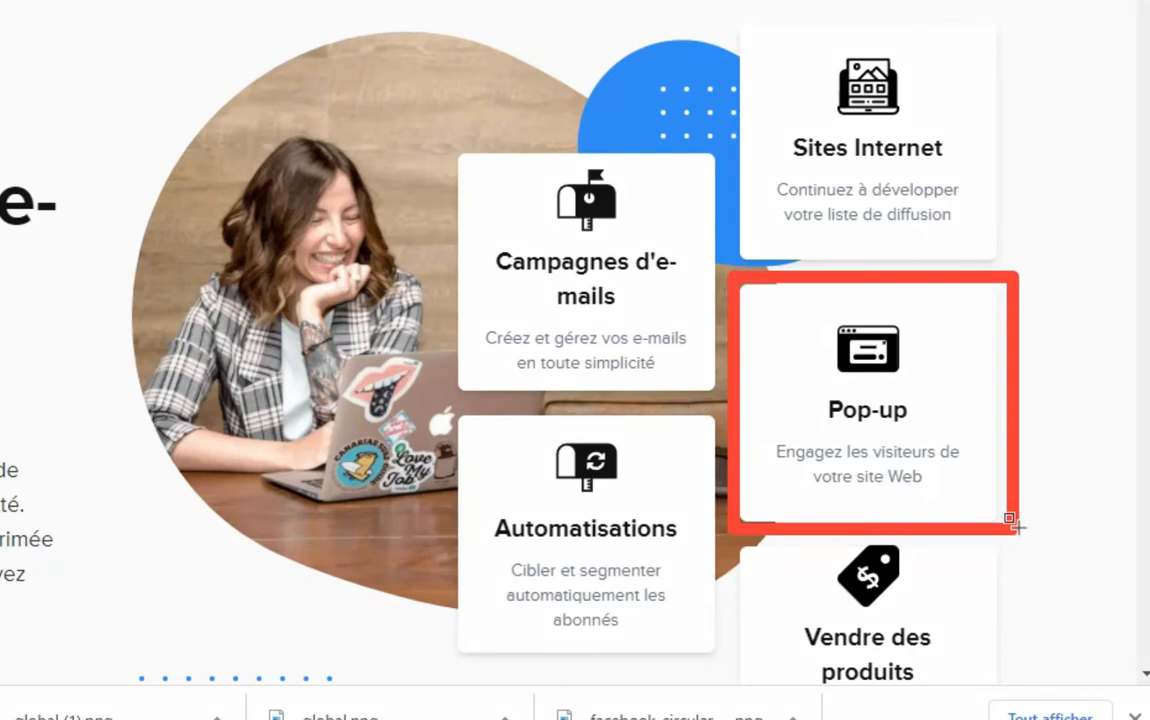
pyautogui.press('Escape')
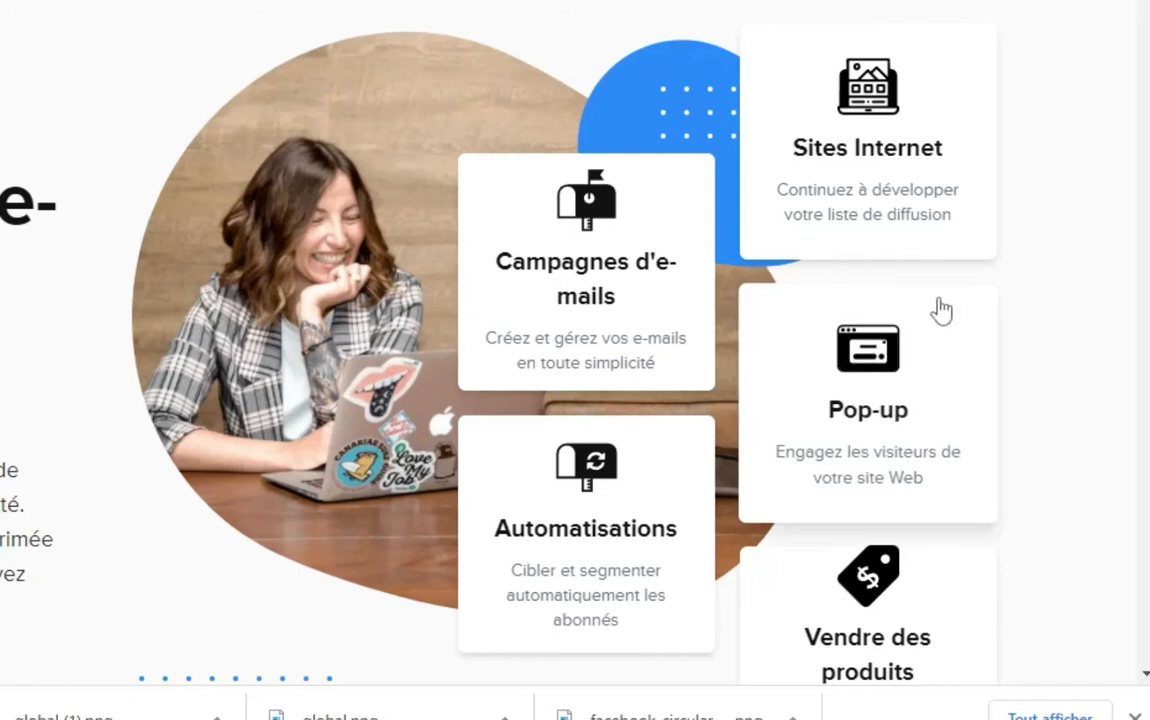
pyautogui.moveTo(728, 6); pyautogui.dragTo(1012, 262)
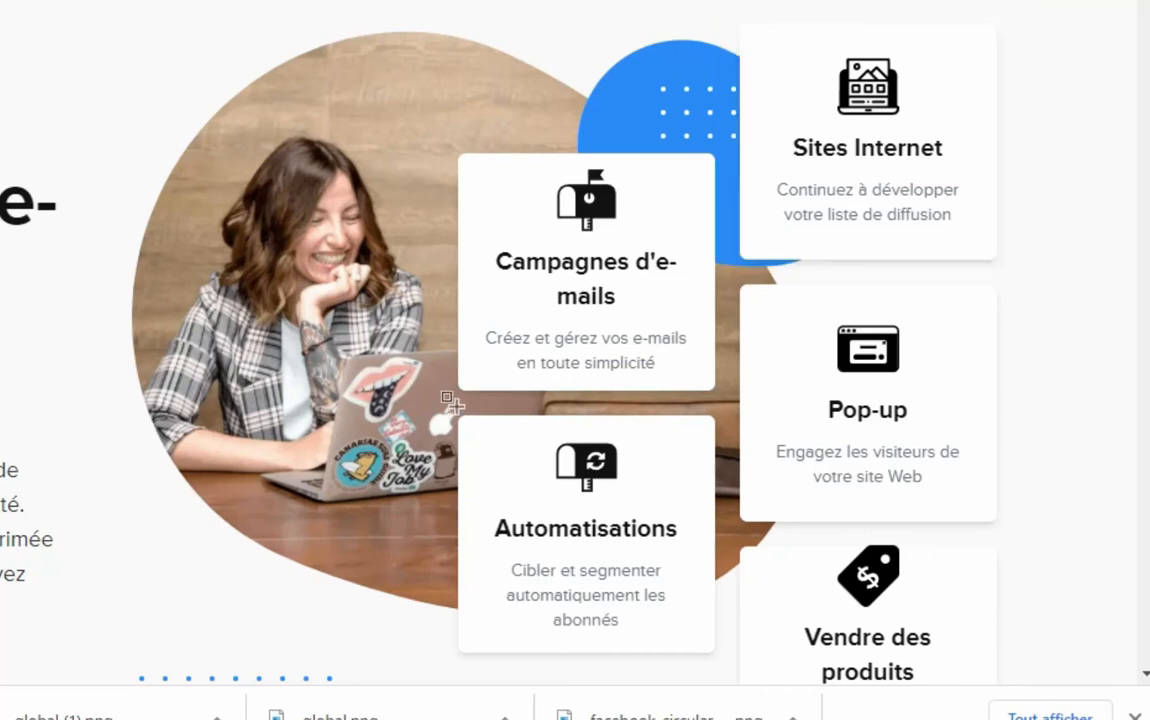
pyautogui.moveTo(445, 405); pyautogui.dragTo(720, 648)
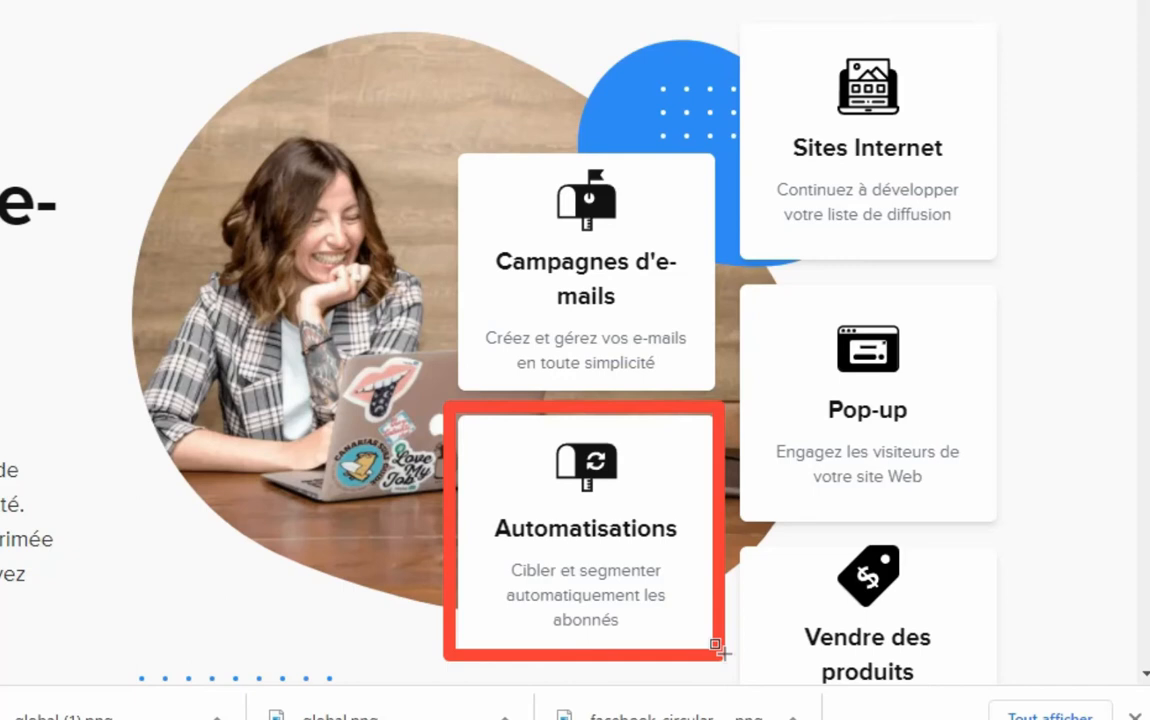
pyautogui.press('Escape')
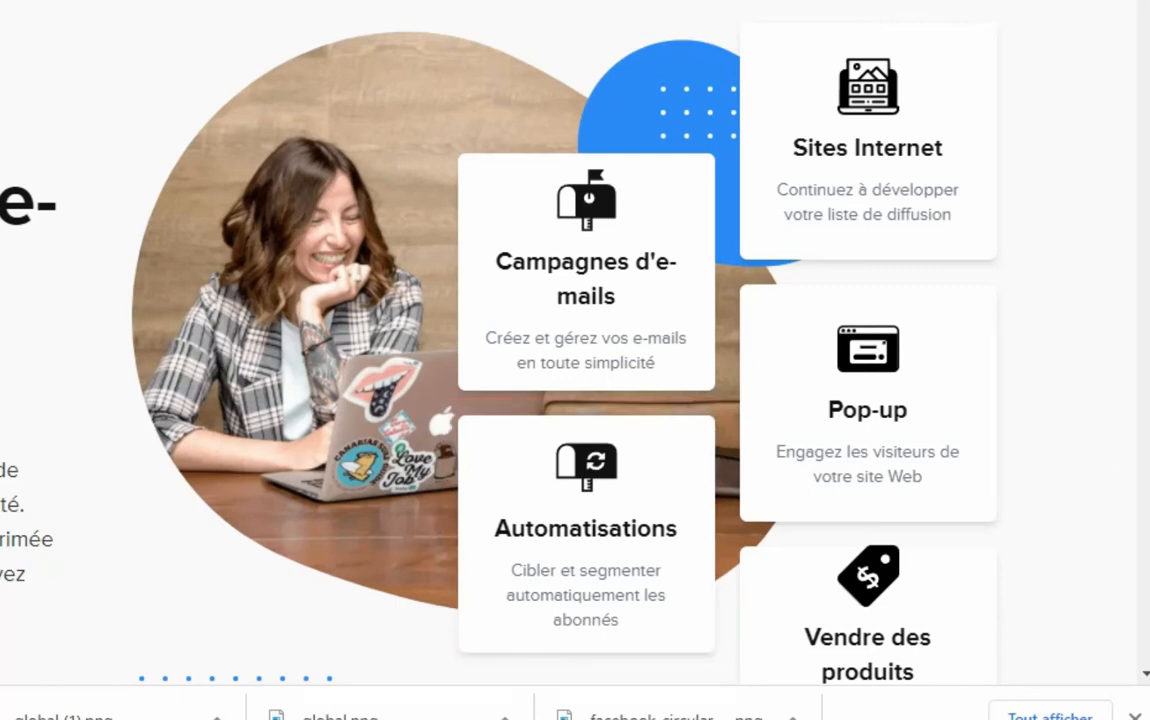
pyautogui.scroll(-3, 1047, 133)
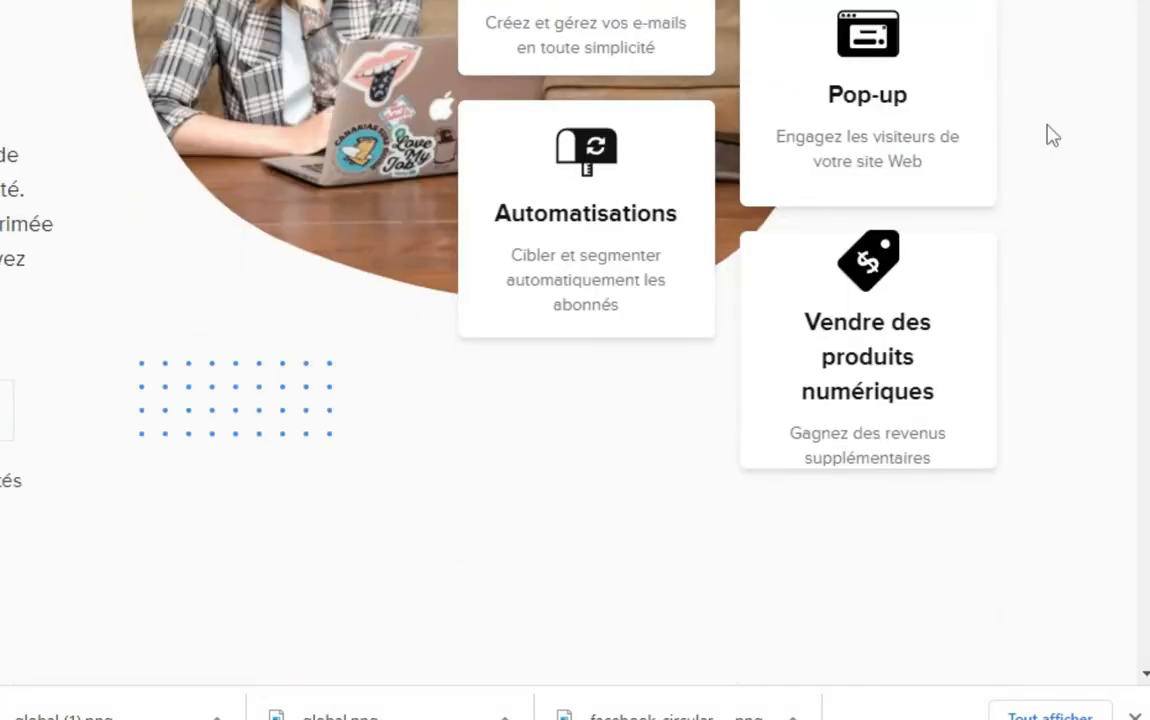
pyautogui.moveTo(743, 222)
pyautogui.mouseDown()
pyautogui.moveTo(691, 382)
pyautogui.moveTo(1022, 467)
pyautogui.moveTo(1003, 470)
pyautogui.mouseUp()
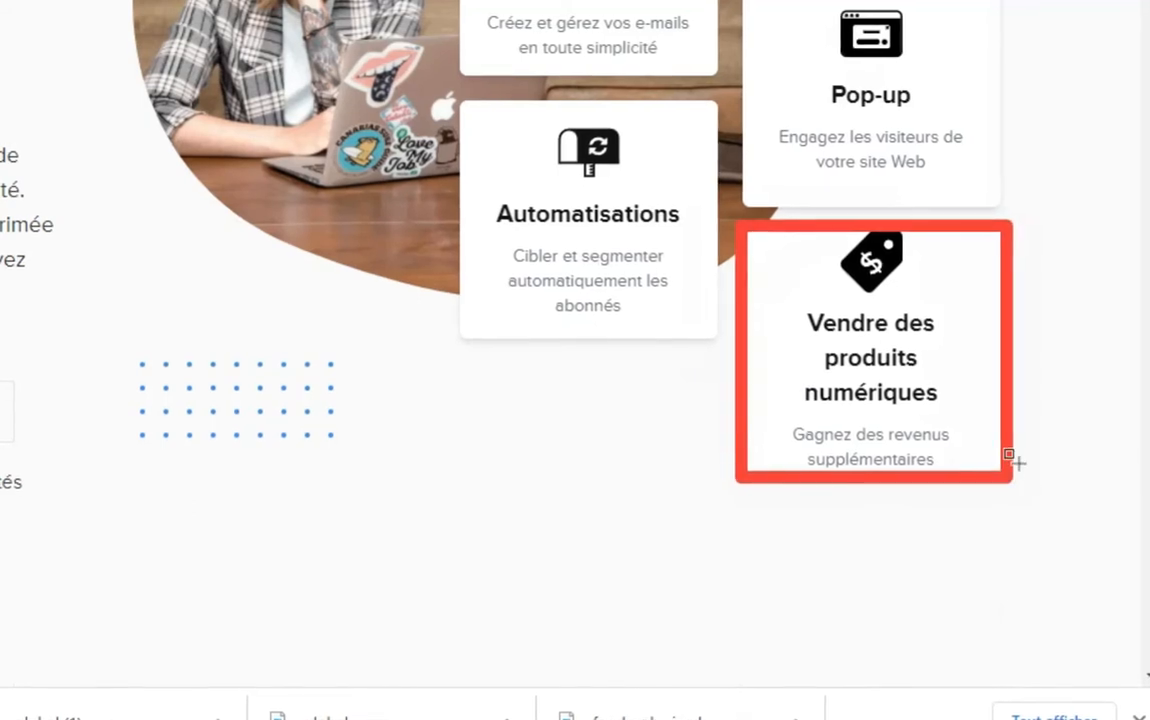
pyautogui.press('Escape')
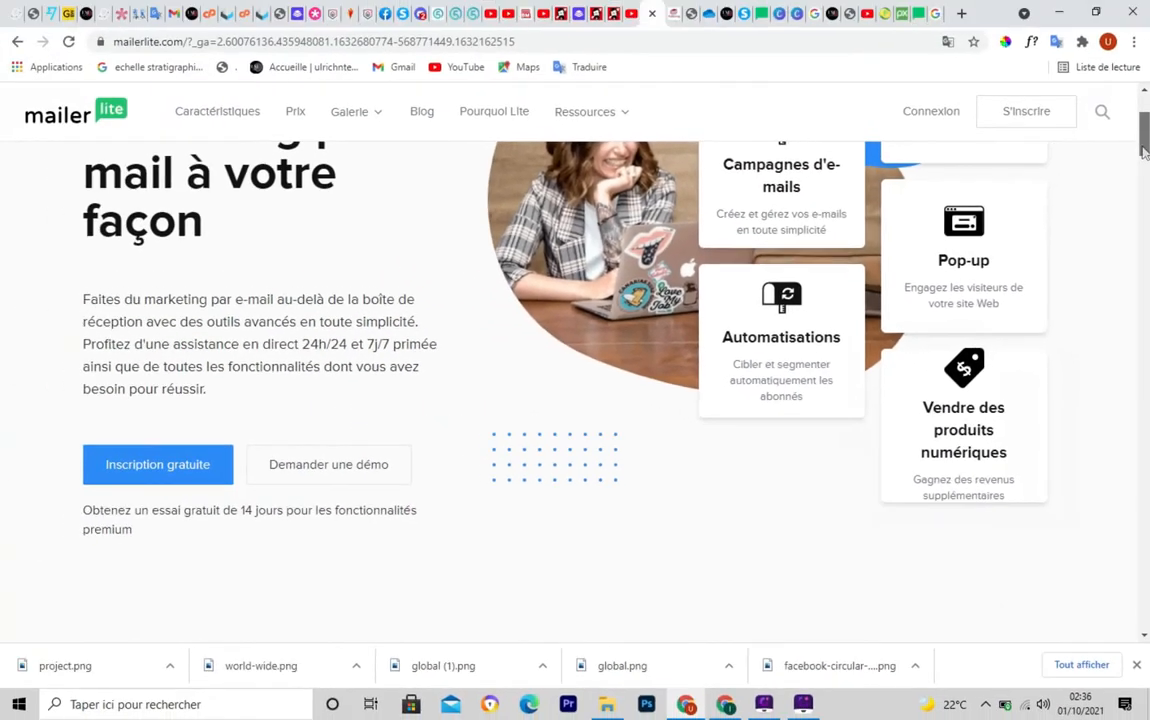
pyautogui.scroll(3, 1145, 118)
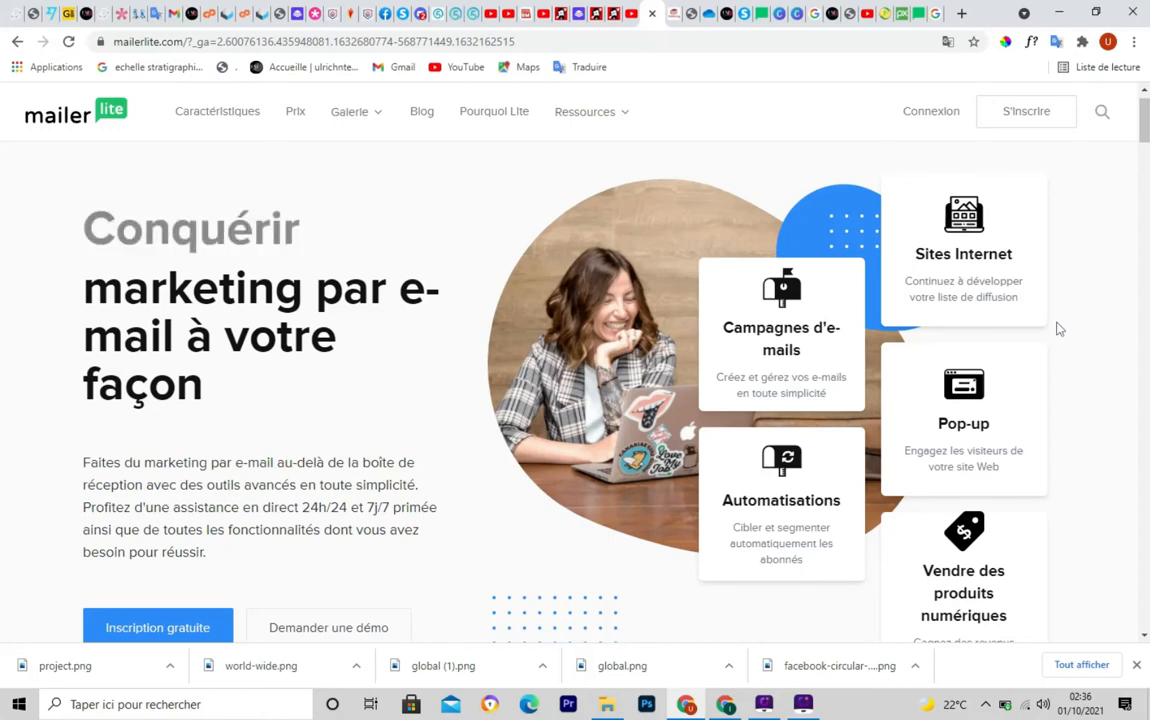
# Scroll down to the pricing table and outline its subscriber tiers
pyautogui.scroll(-2, 1059, 329)
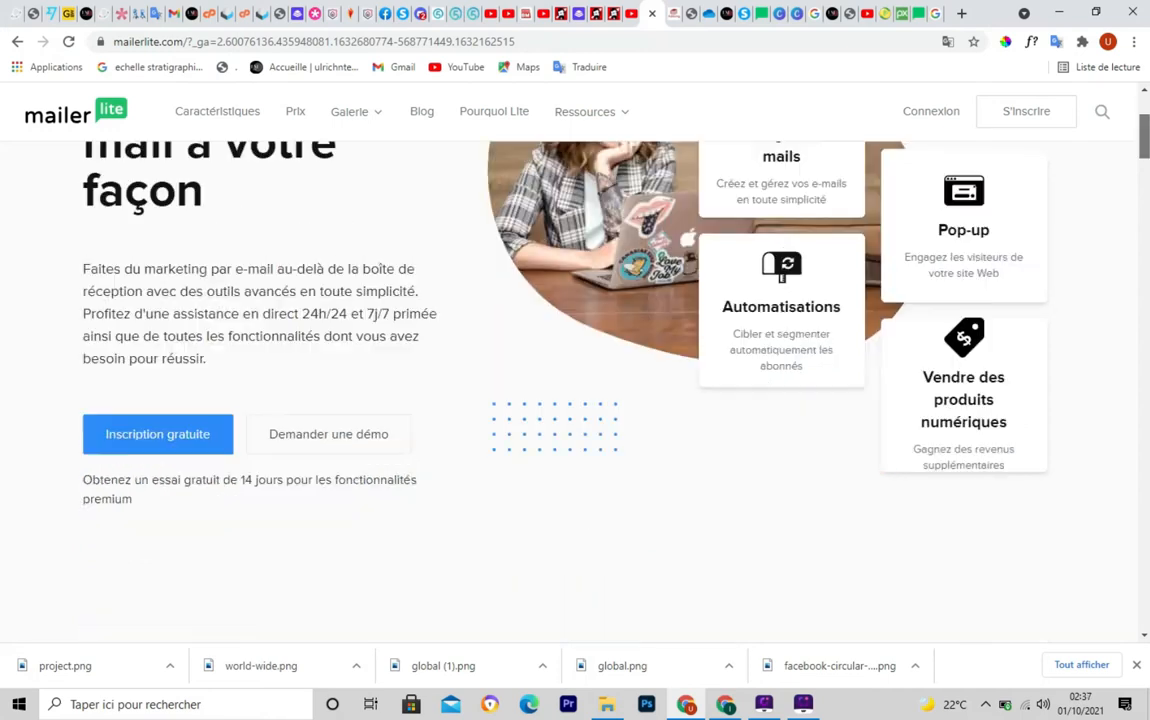
pyautogui.scroll(-5, 575, 390)
pyautogui.scroll(-8, 575, 390)
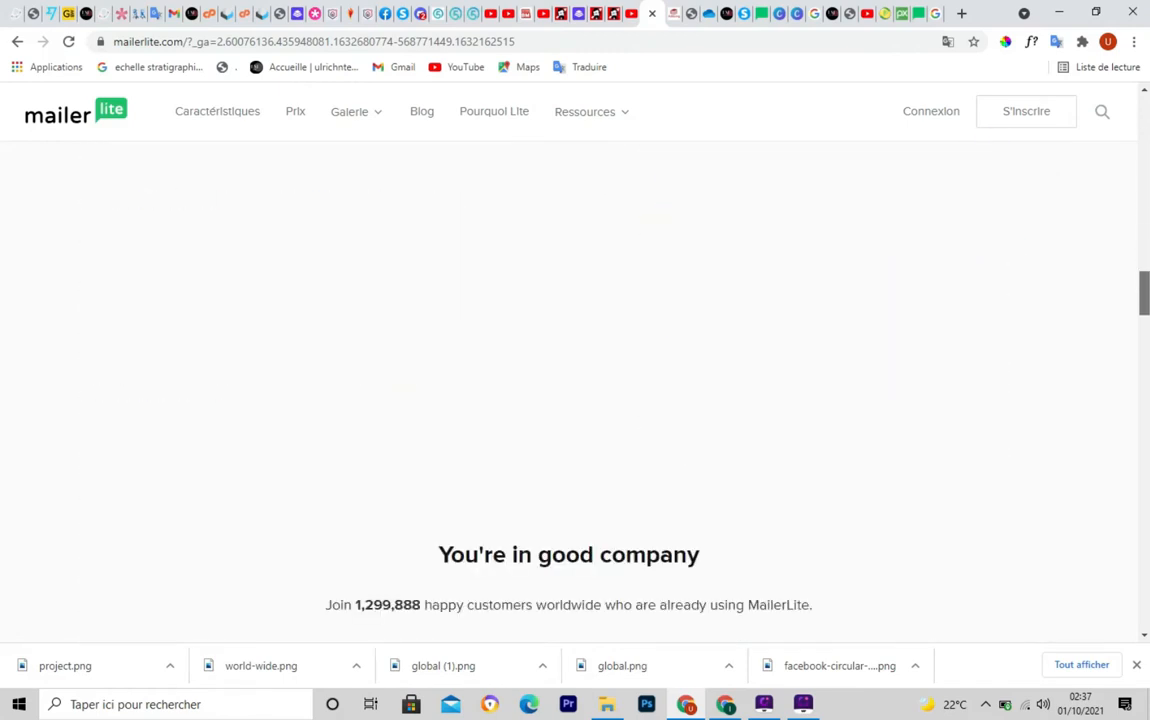
pyautogui.scroll(-12, 575, 390)
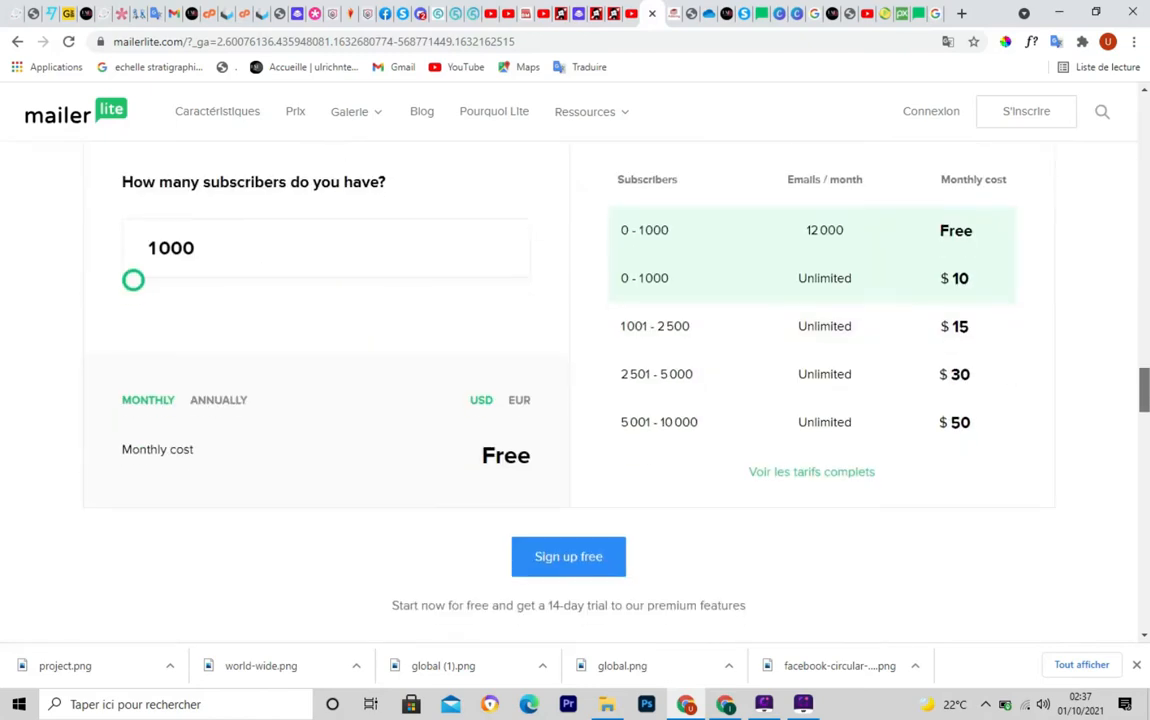
pyautogui.scroll(1, 665, 257)
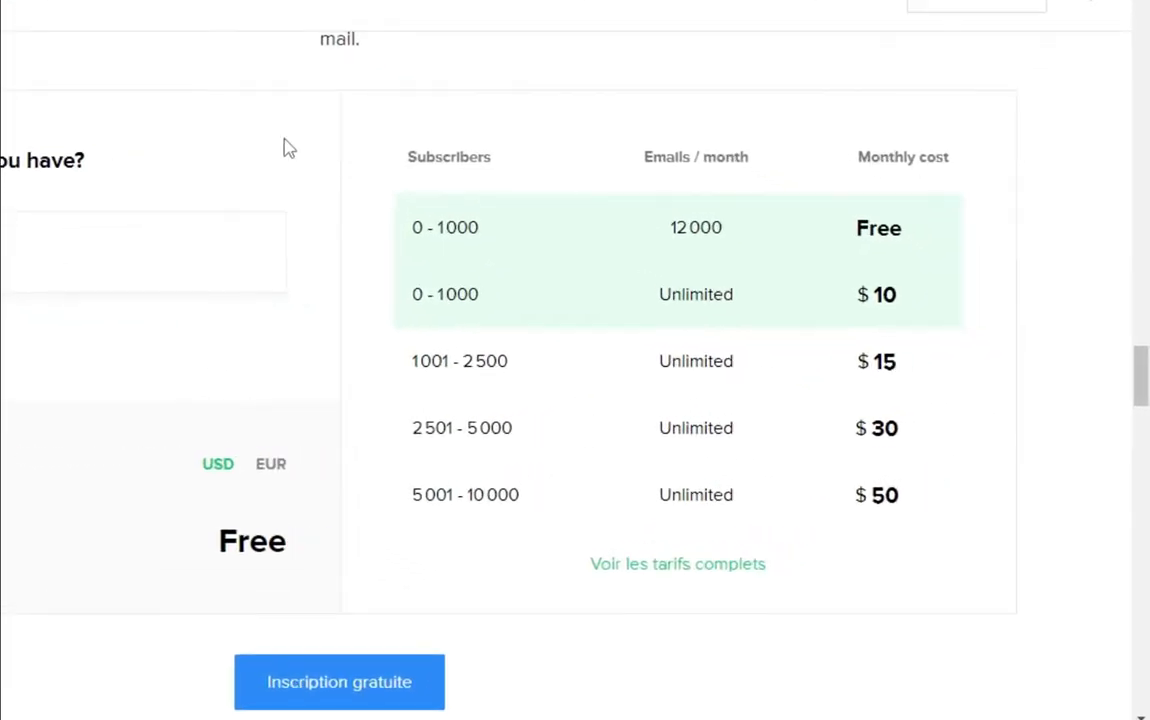
pyautogui.moveTo(321, 98)
pyautogui.mouseDown()
pyautogui.moveTo(359, 237)
pyautogui.moveTo(380, 591)
pyautogui.moveTo(783, 625)
pyautogui.moveTo(950, 598)
pyautogui.moveTo(1026, 615)
pyautogui.mouseUp()
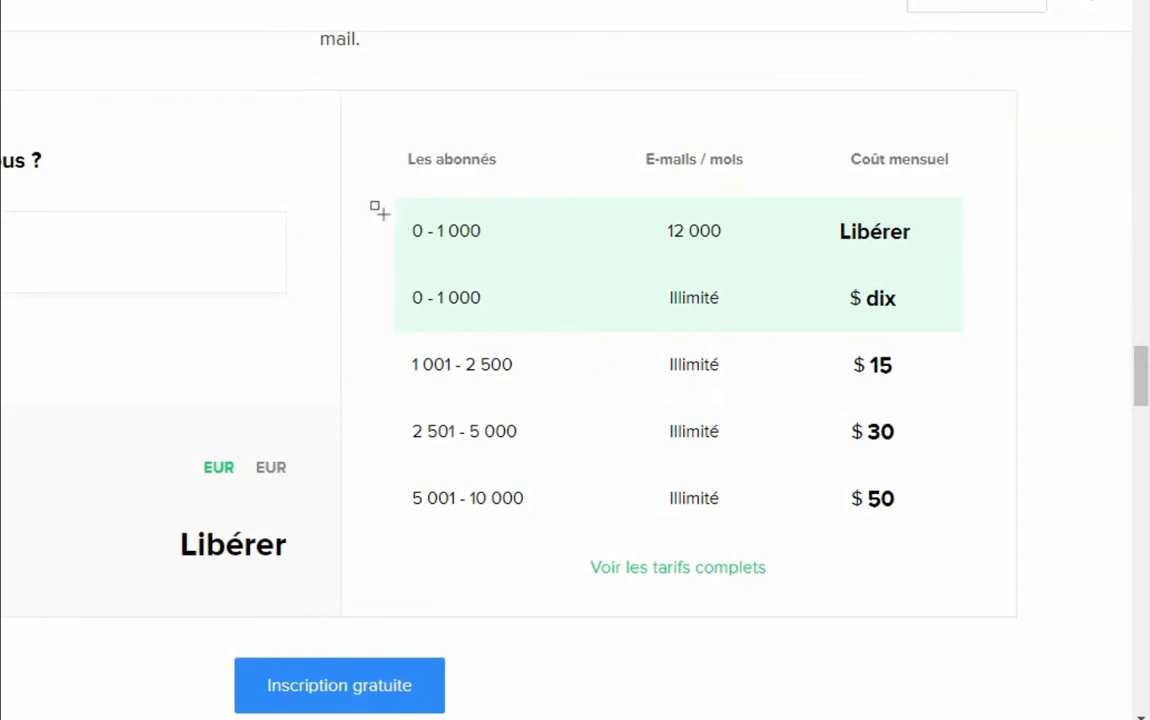
pyautogui.moveTo(382, 182)
pyautogui.mouseDown()
pyautogui.moveTo(675, 276)
pyautogui.moveTo(968, 266)
pyautogui.mouseUp()
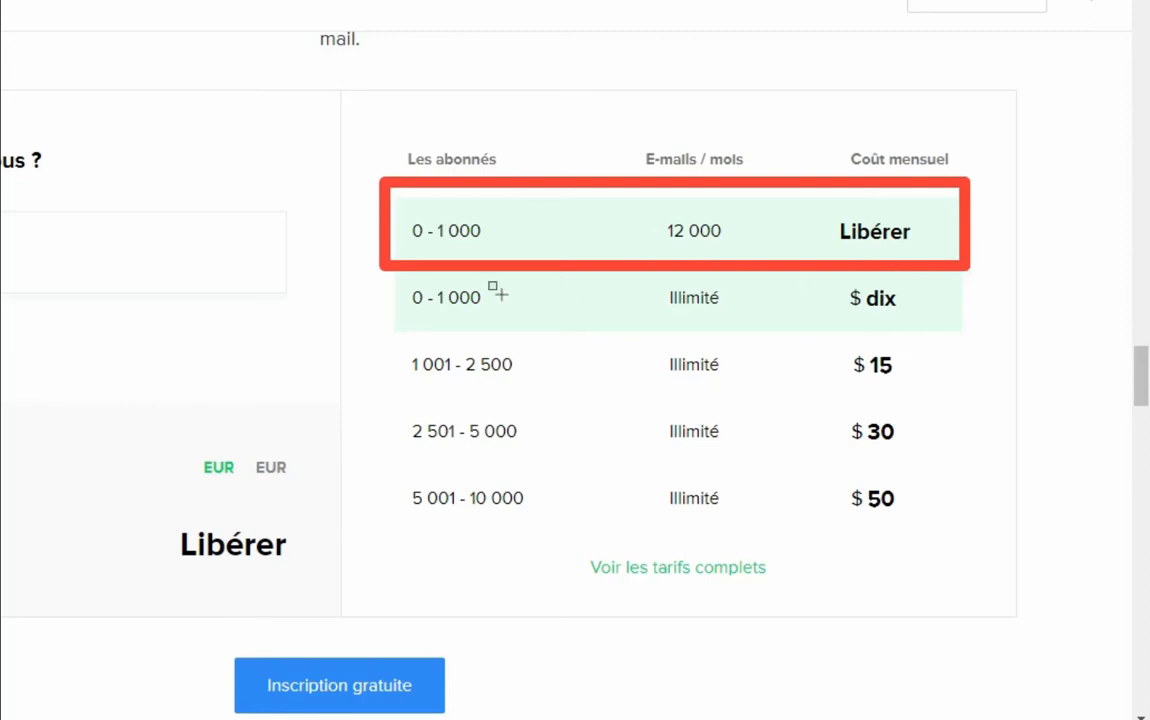
pyautogui.press('Escape')
# Outline the remaining tier rows, then switch the price list to annual billing
pyautogui.hotkey('ctrl', 'shift', 'd')
pyautogui.moveTo(385, 255)
pyautogui.mouseDown()
pyautogui.moveTo(711, 326)
pyautogui.moveTo(992, 332)
pyautogui.mouseUp()
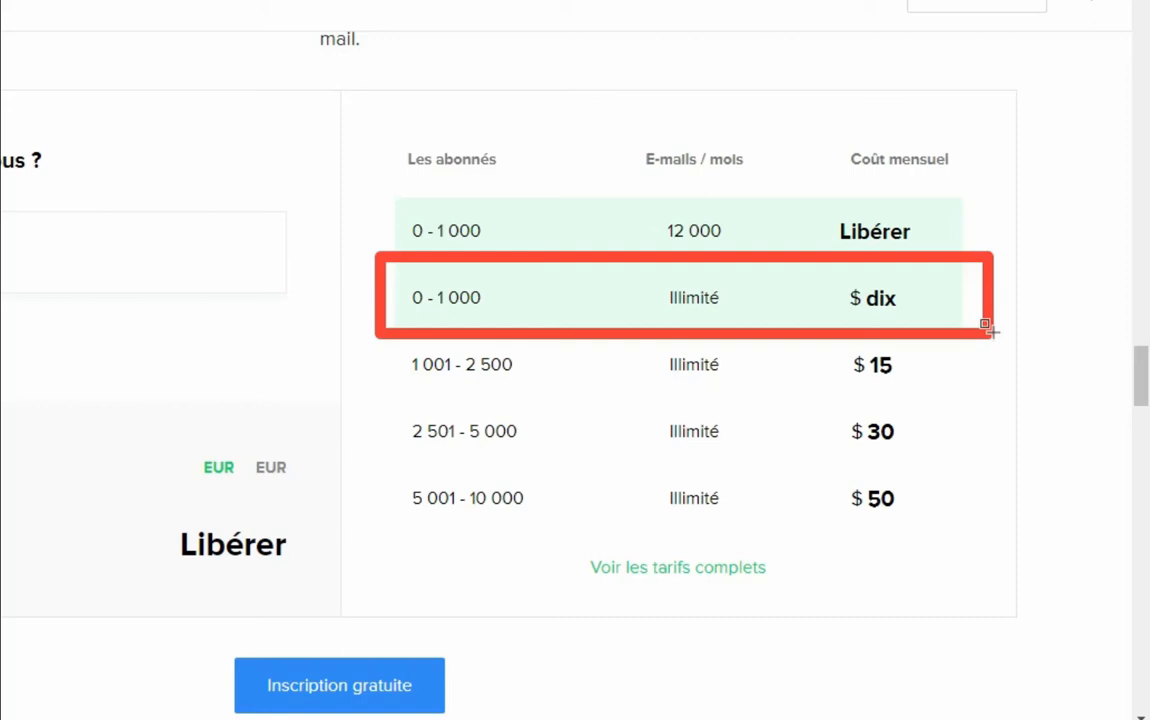
pyautogui.press('Escape')
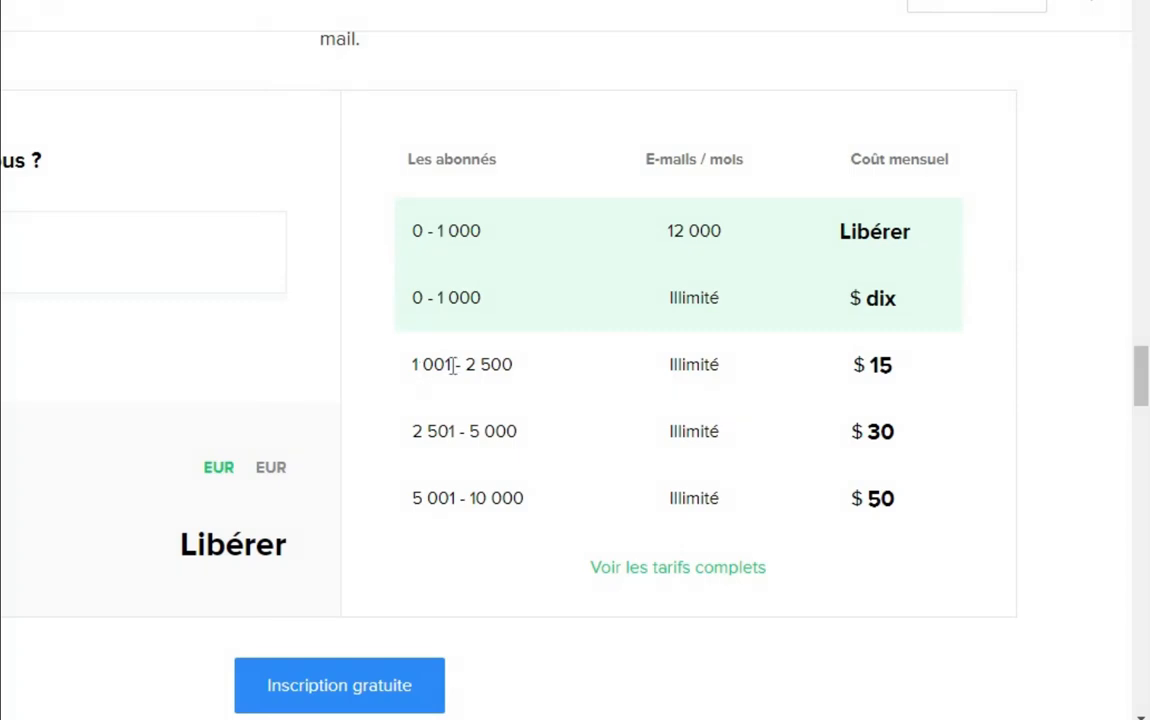
pyautogui.moveTo(387, 341)
pyautogui.mouseDown()
pyautogui.moveTo(403, 372)
pyautogui.moveTo(806, 398)
pyautogui.moveTo(962, 390)
pyautogui.mouseUp()
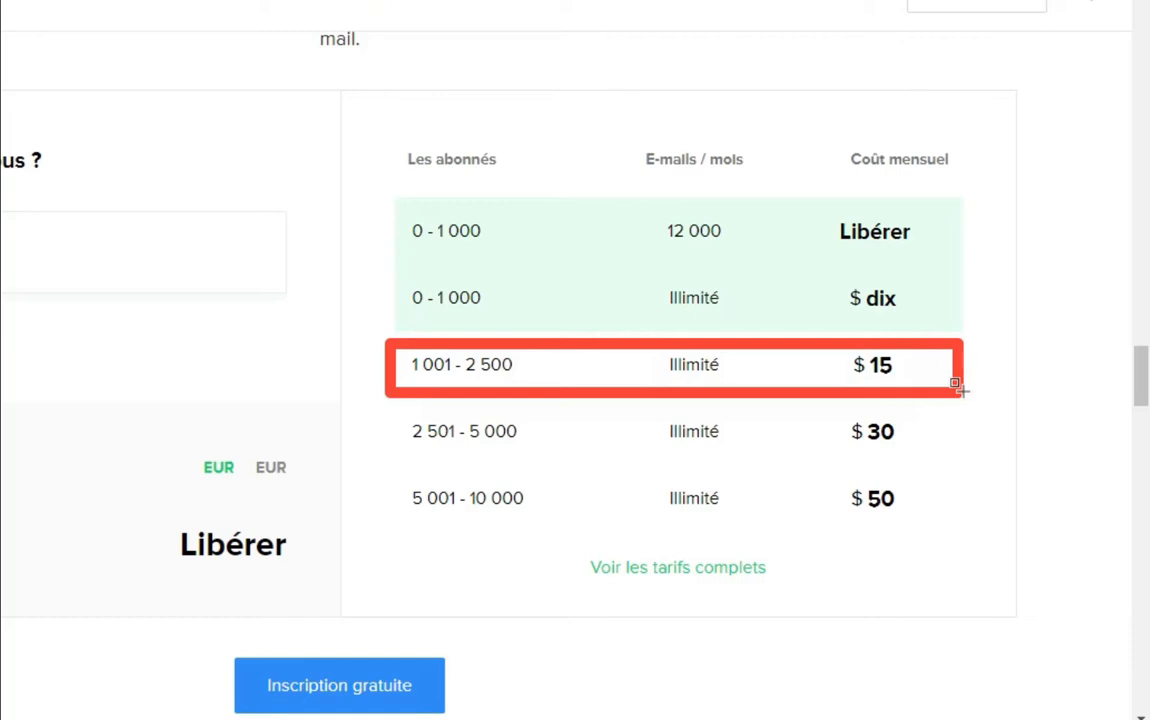
pyautogui.press('Escape')
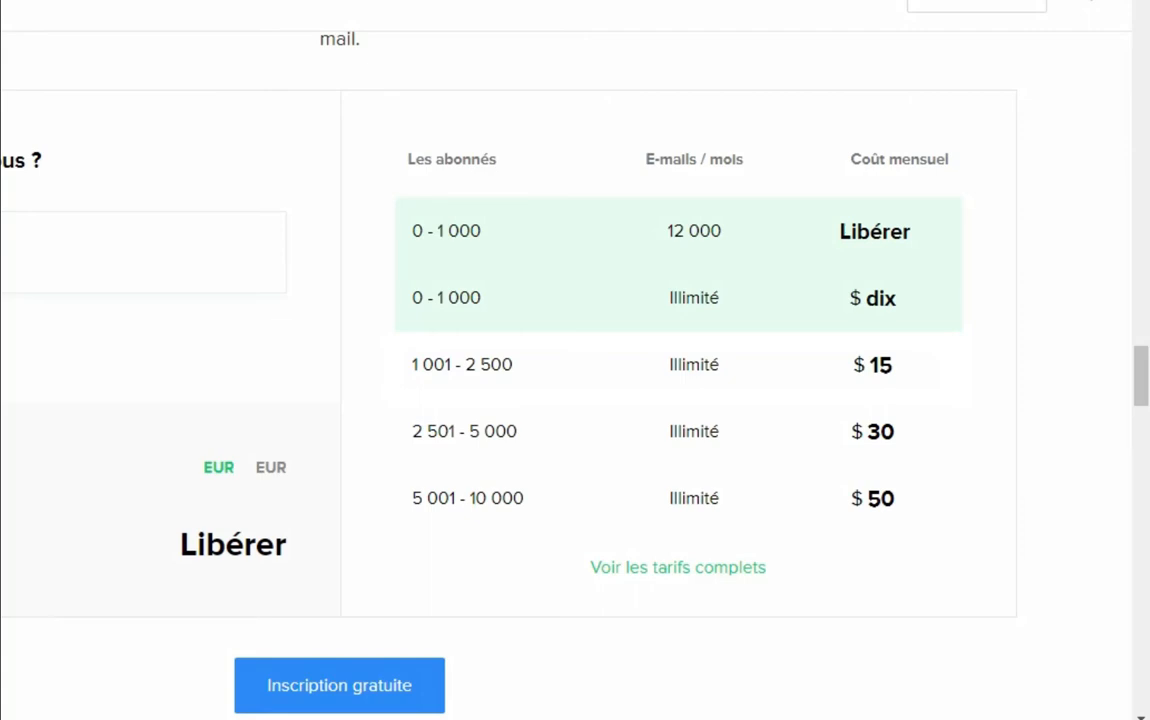
pyautogui.click(2, 460)
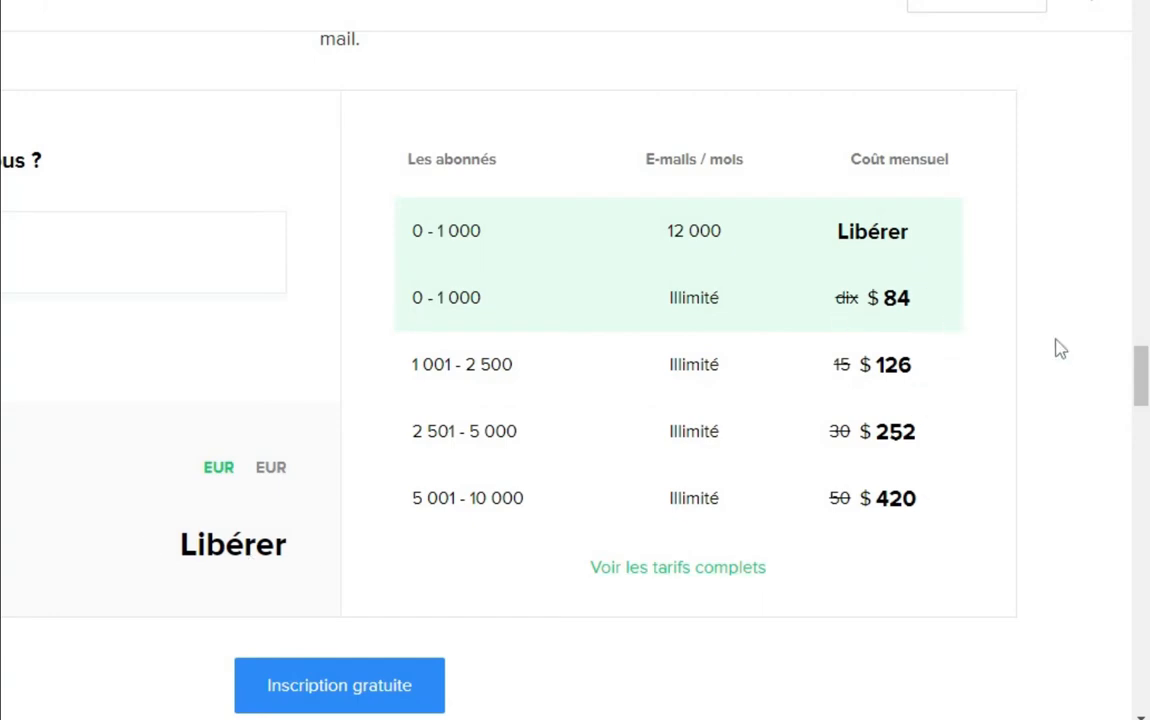
# Open 'Voir les tarifs complets' and outline the Comparer les forfaits table
pyautogui.click(659, 571)
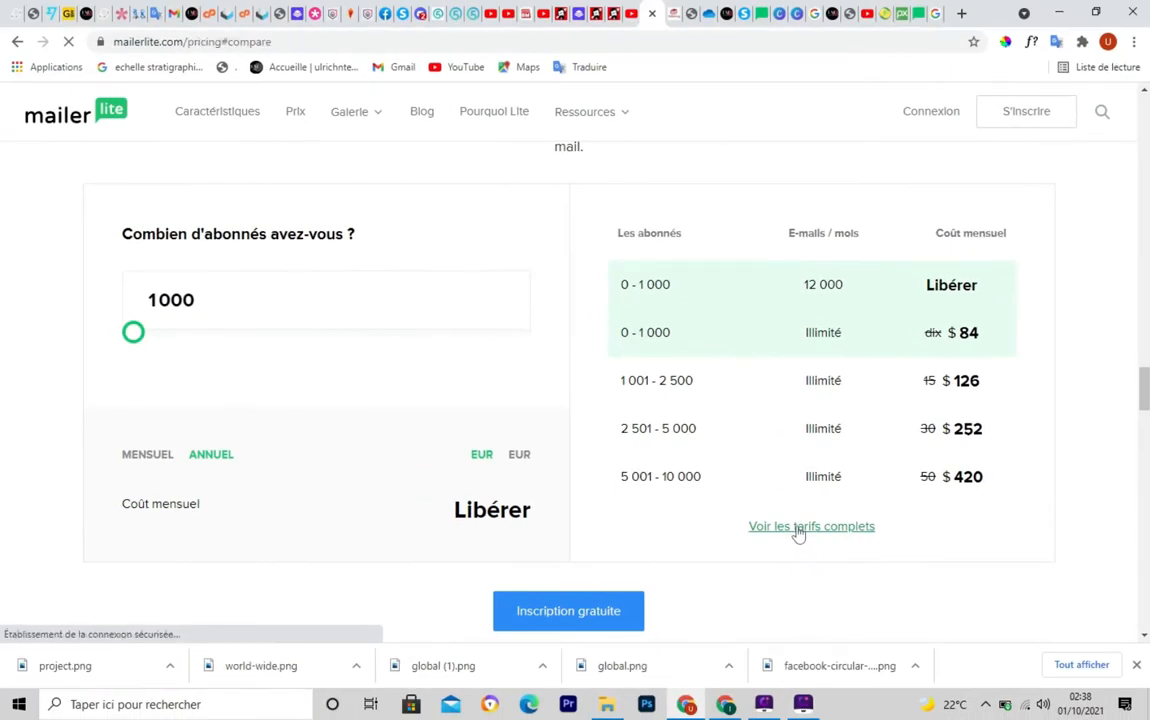
pyautogui.moveTo(715, 167)
pyautogui.mouseDown()
pyautogui.moveTo(786, 616)
pyautogui.moveTo(1008, 632)
pyautogui.mouseUp()
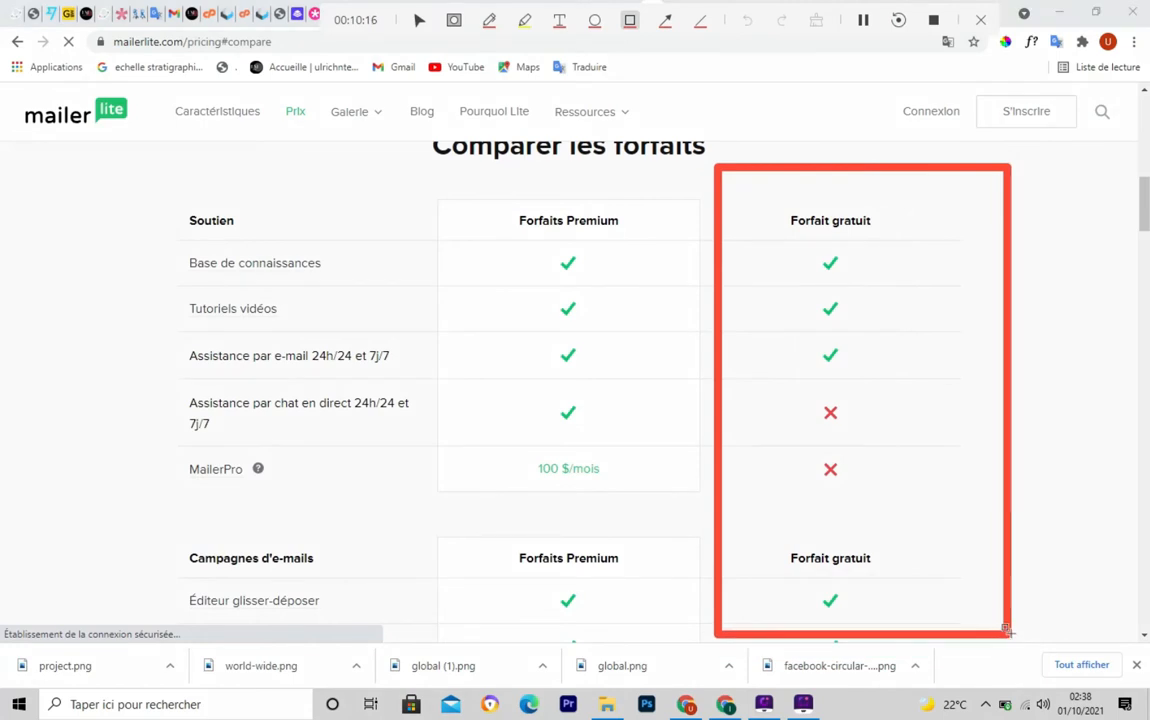
pyautogui.press('Escape')
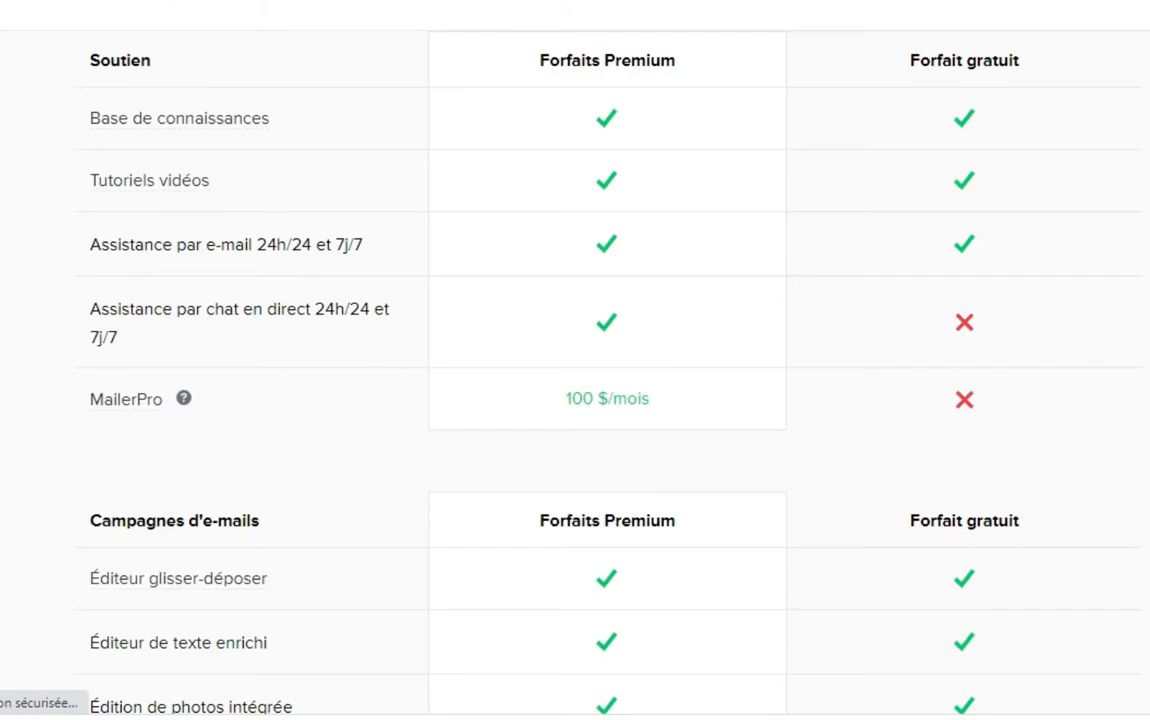
pyautogui.scroll(-5, 575, 370)
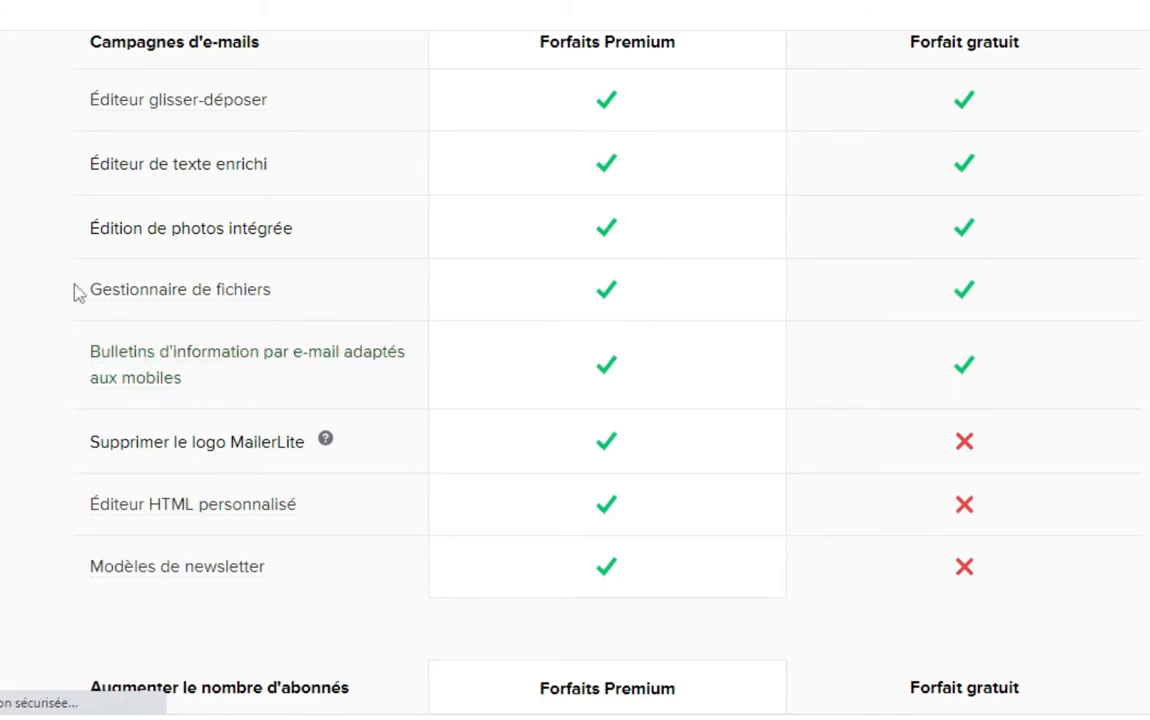
pyautogui.moveTo(63, 62); pyautogui.dragTo(344, 124)
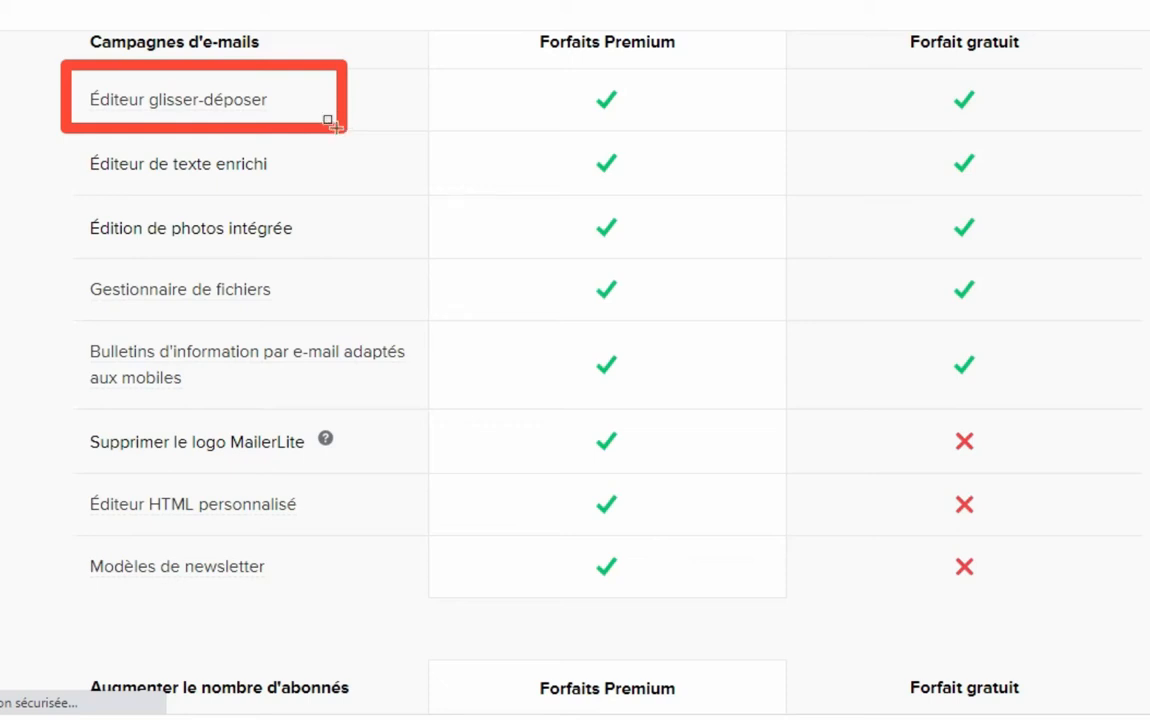
pyautogui.hotkey('ctrl', 'z')
pyautogui.moveTo(52, 124); pyautogui.dragTo(318, 189)
pyautogui.hotkey('ctrl', 'z')
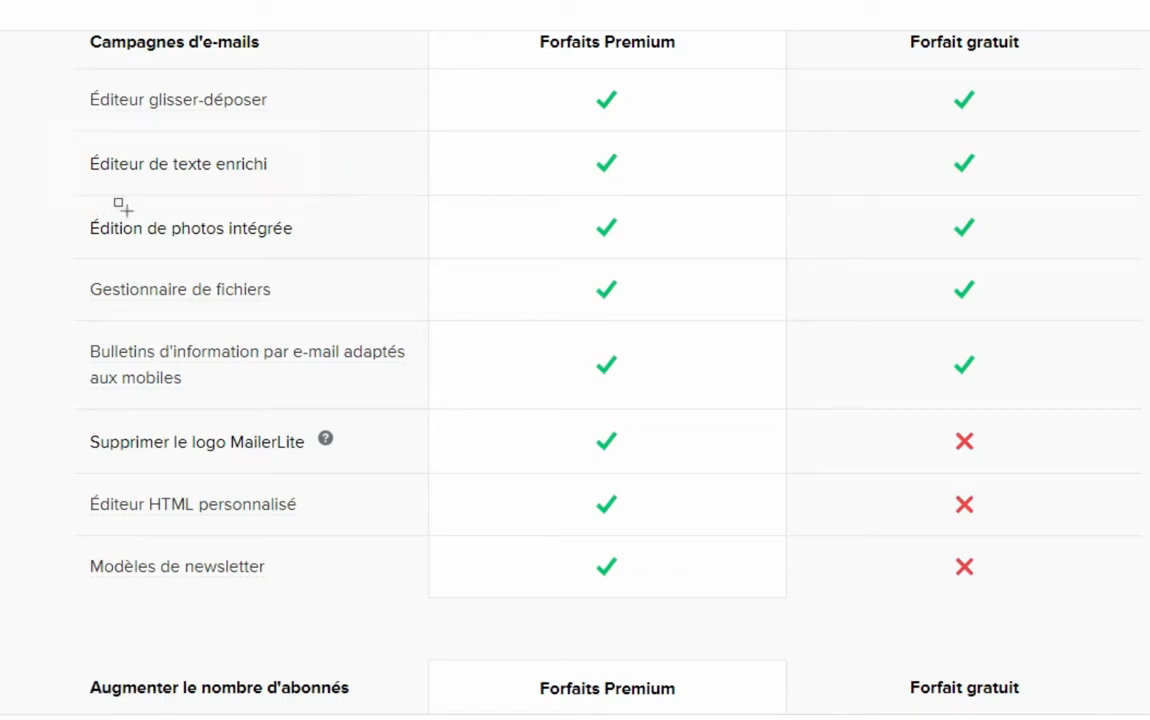
pyautogui.moveTo(78, 192)
pyautogui.mouseDown()
pyautogui.moveTo(113, 234)
pyautogui.moveTo(347, 255)
pyautogui.mouseUp()
pyautogui.moveTo(72, 260); pyautogui.dragTo(320, 318)
# Outline Gestion des abonnés and unsubscribe-page rows, then scroll to Livrer's Automatisation des e-mails
pyautogui.scroll(-6, 185, 75)
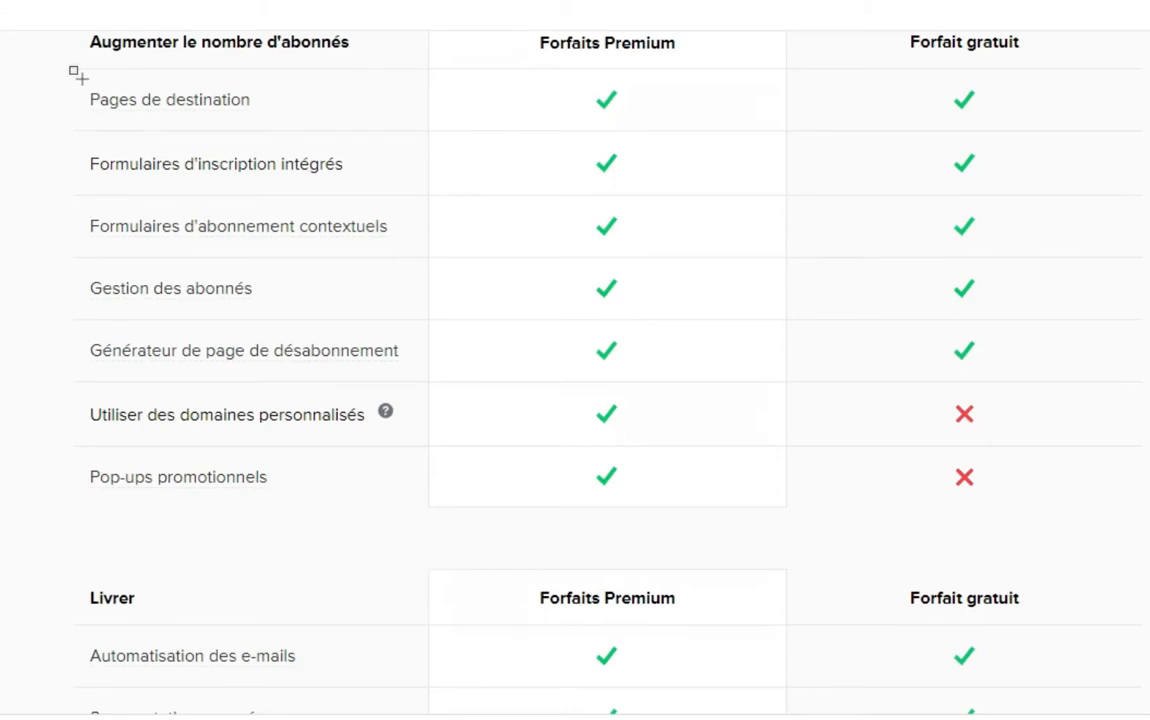
pyautogui.moveTo(73, 75); pyautogui.dragTo(313, 130)
pyautogui.moveTo(76, 138); pyautogui.dragTo(384, 183)
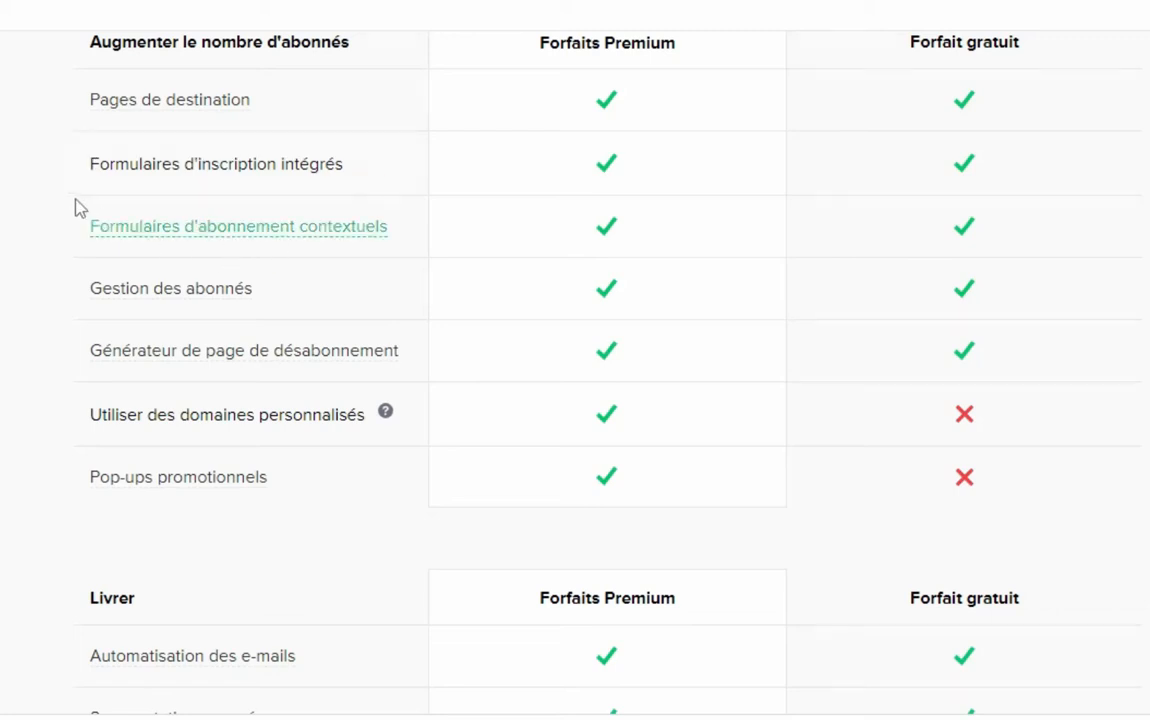
pyautogui.moveTo(76, 194)
pyautogui.mouseDown()
pyautogui.moveTo(80, 223)
pyautogui.moveTo(405, 247)
pyautogui.mouseUp()
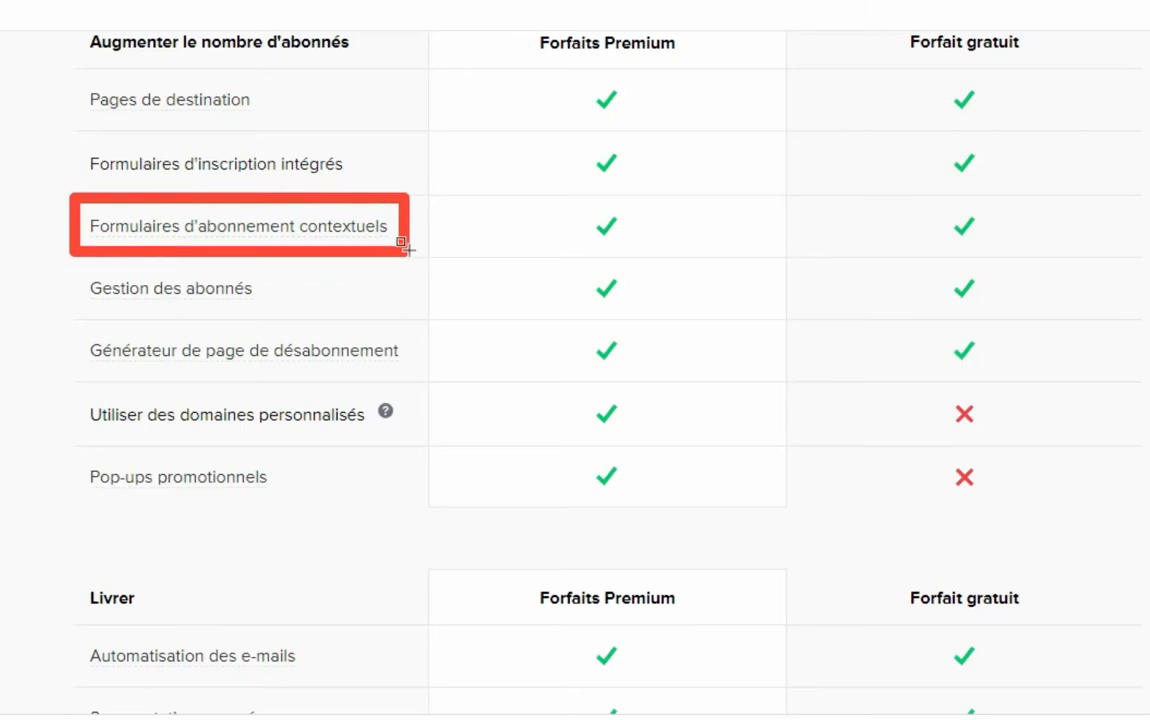
pyautogui.moveTo(72, 262)
pyautogui.mouseDown()
pyautogui.moveTo(80, 285)
pyautogui.moveTo(270, 301)
pyautogui.mouseUp()
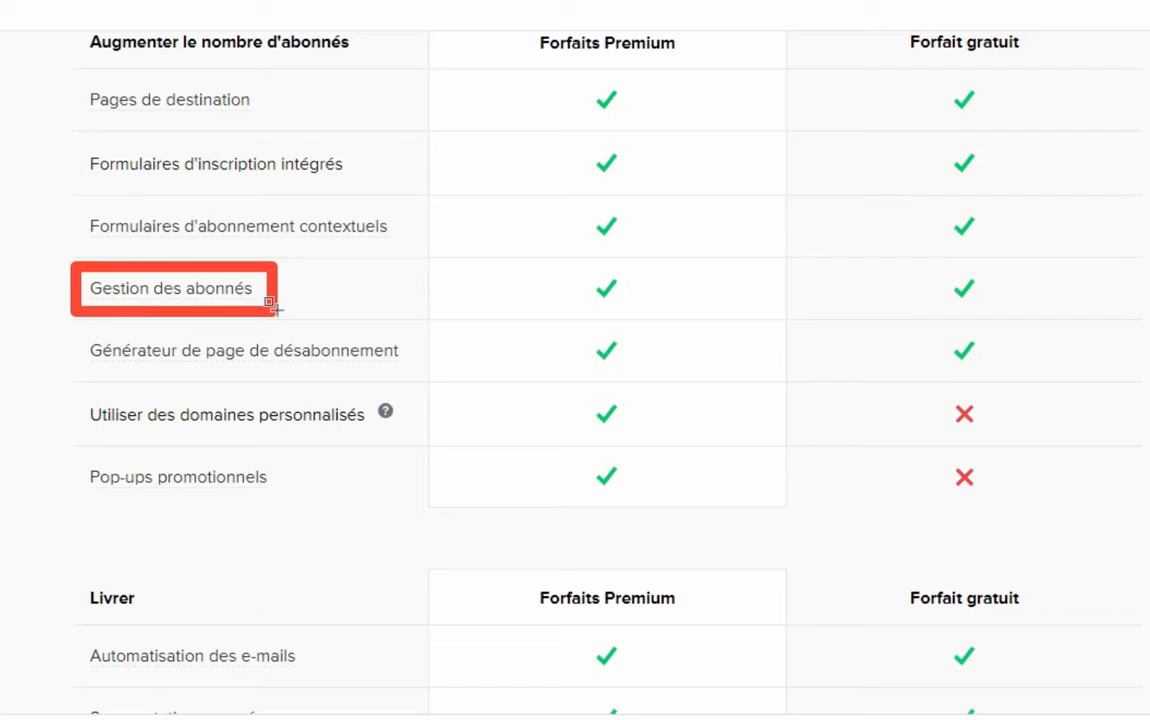
pyautogui.press('Escape')
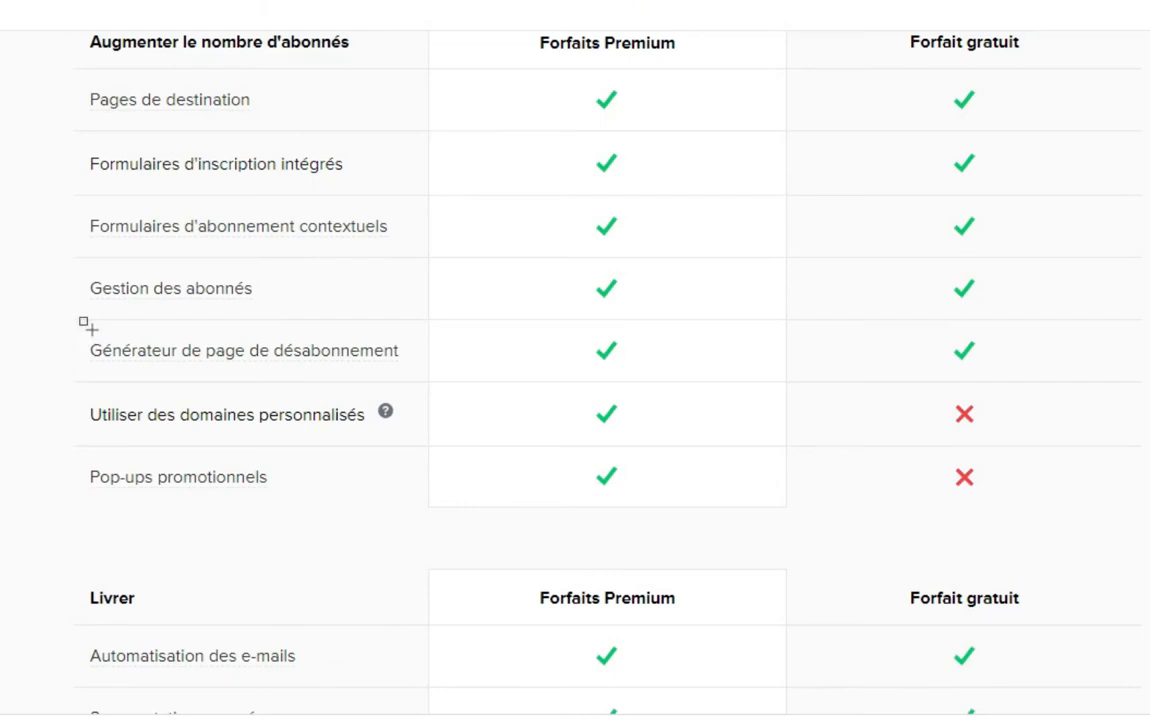
pyautogui.moveTo(82, 326); pyautogui.dragTo(428, 371)
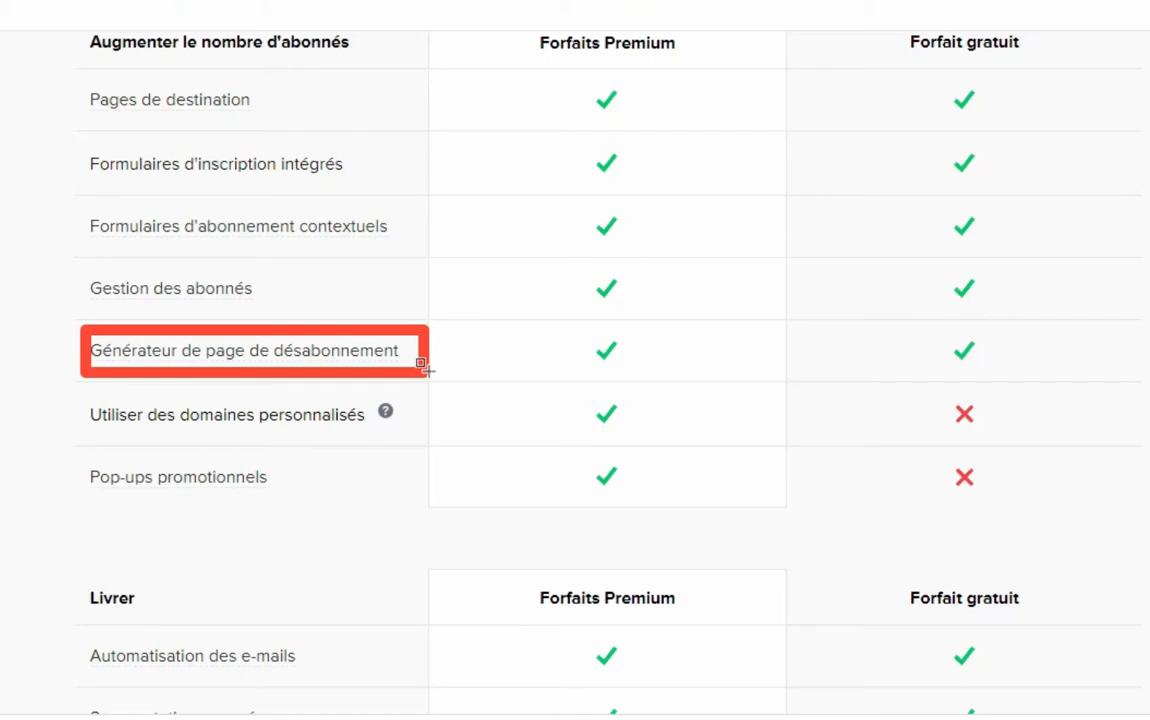
pyautogui.press('Escape')
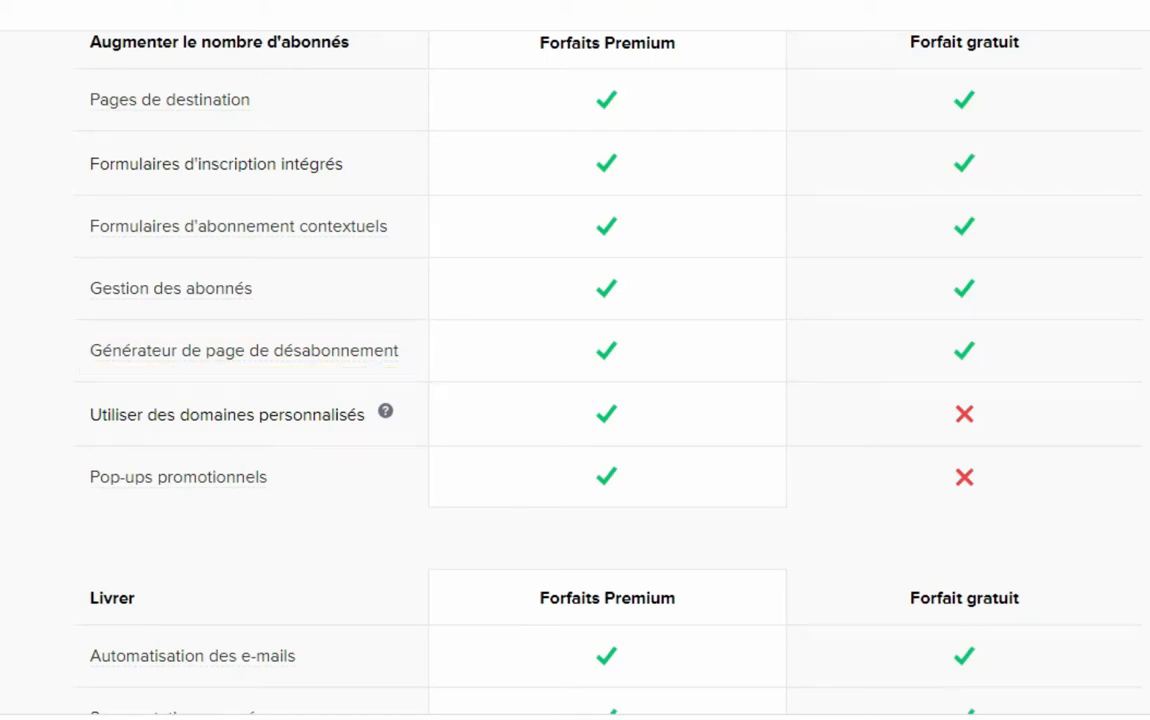
pyautogui.scroll(-5, 575, 360)
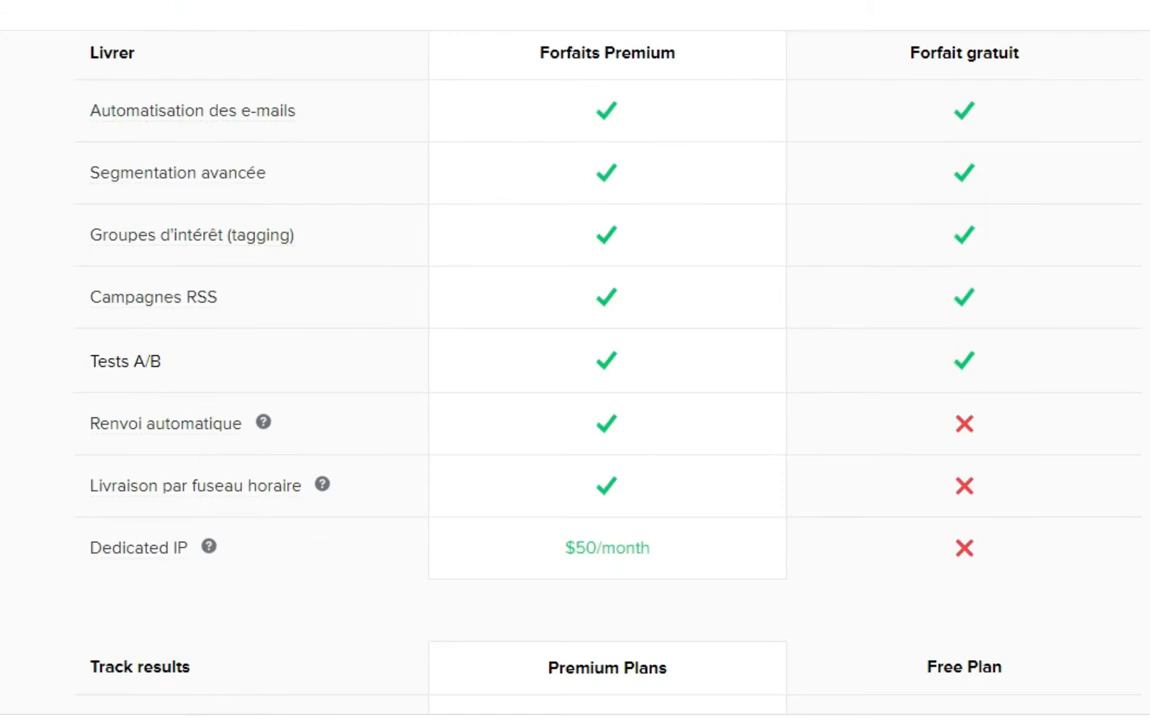
pyautogui.moveTo(70, 81)
pyautogui.mouseDown()
pyautogui.moveTo(307, 130)
pyautogui.moveTo(327, 123)
pyautogui.mouseUp()
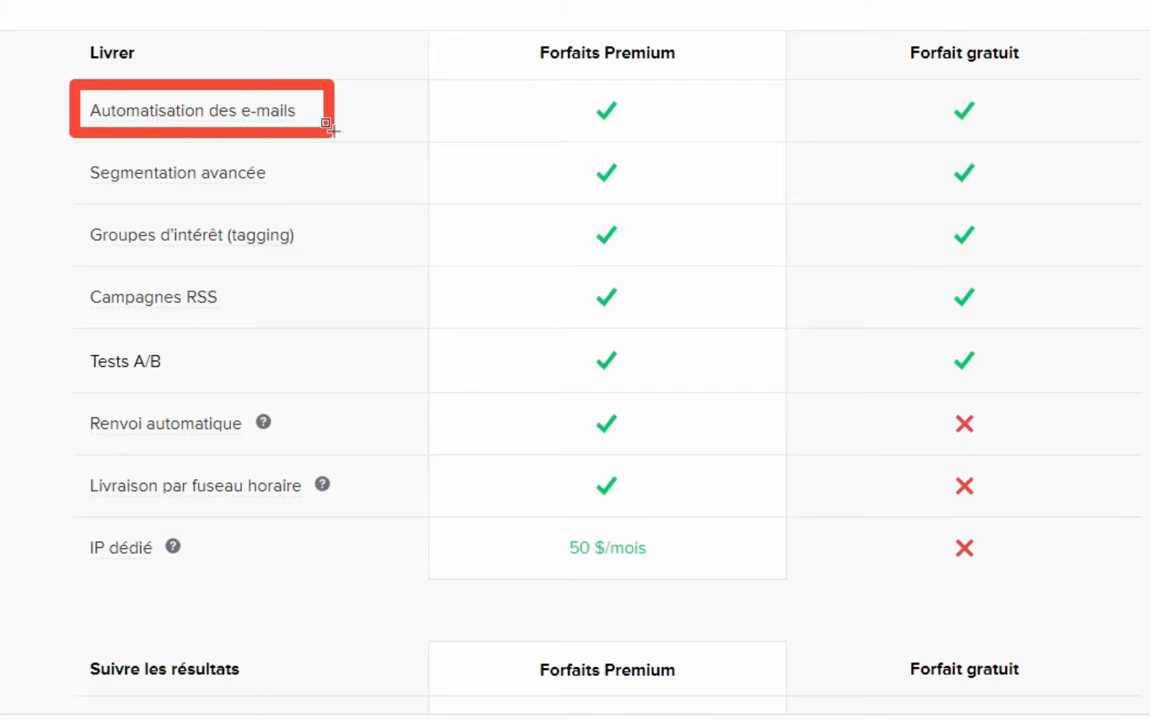
# Outline the Livrer rows Segmentation avancée and Renvoi automatique, then scroll toward Suivre les résultats
pyautogui.press('Escape')
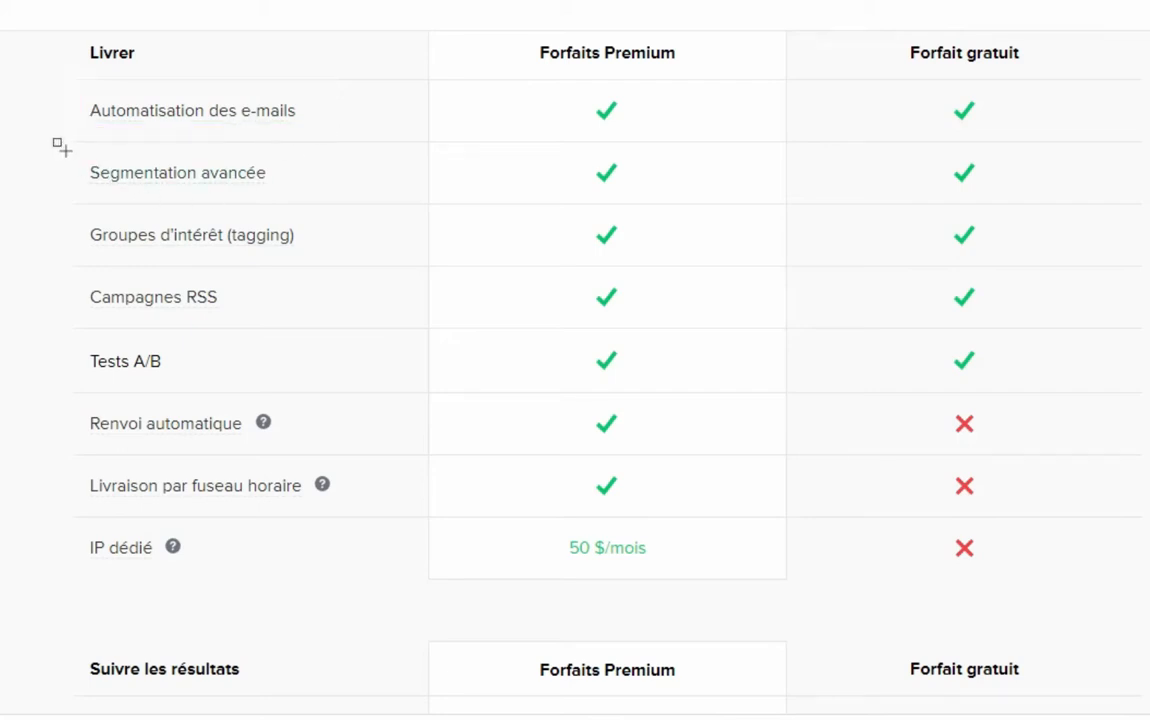
pyautogui.moveTo(57, 146); pyautogui.dragTo(300, 197)
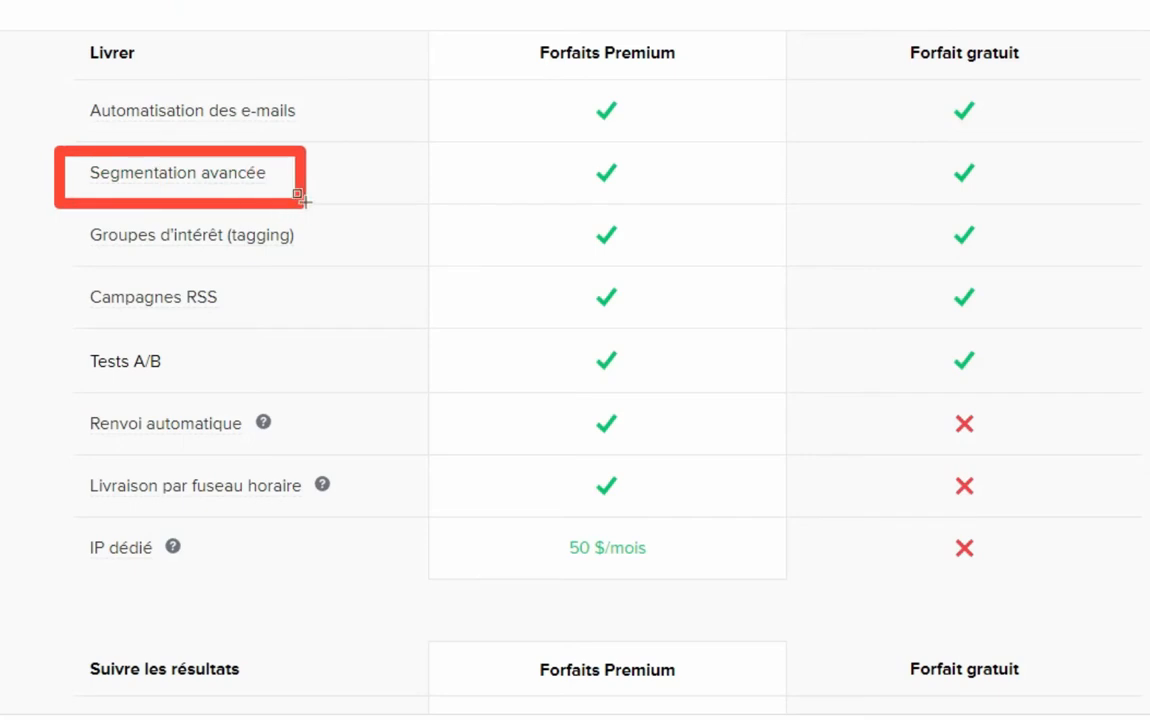
pyautogui.press('Escape')
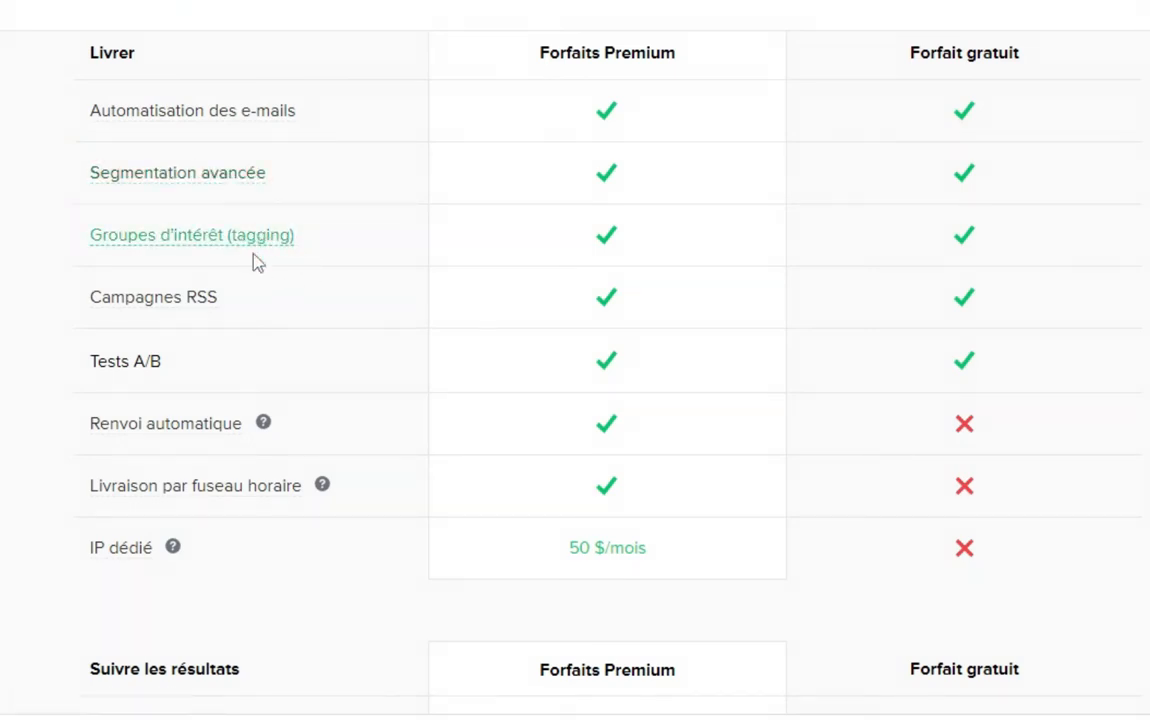
pyautogui.moveTo(72, 330)
pyautogui.mouseDown()
pyautogui.moveTo(108, 388)
pyautogui.moveTo(220, 386)
pyautogui.mouseUp()
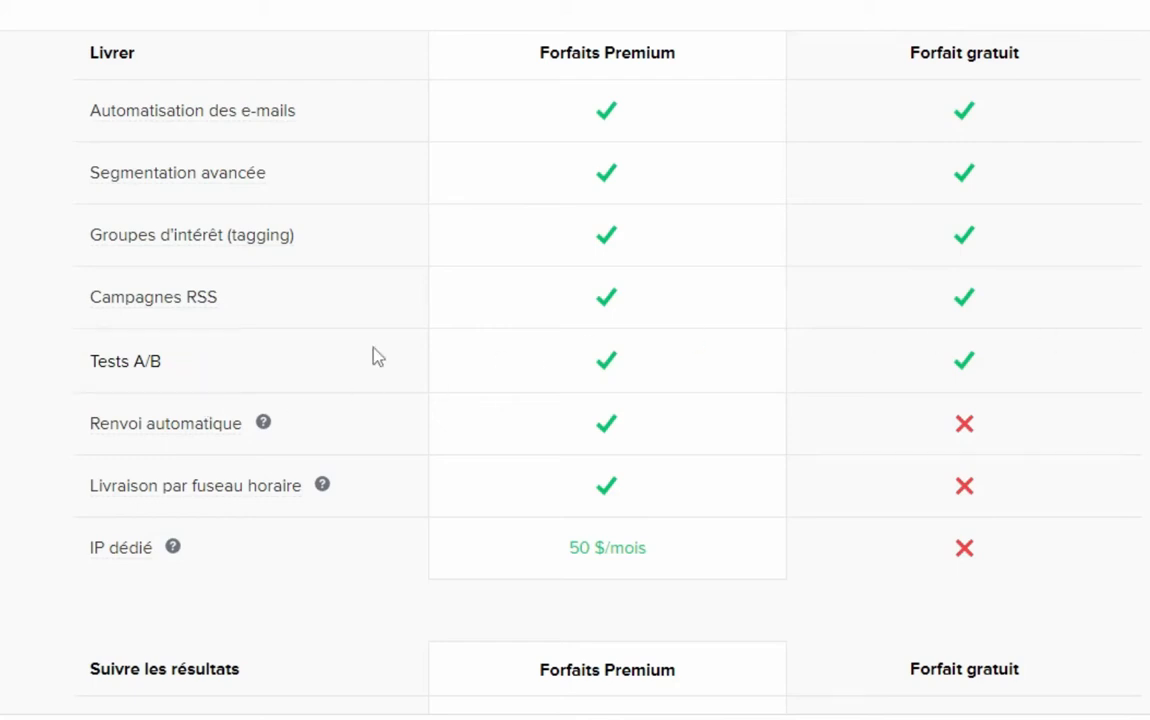
pyautogui.moveTo(84, 387)
pyautogui.mouseDown()
pyautogui.moveTo(116, 437)
pyautogui.moveTo(348, 446)
pyautogui.mouseUp()
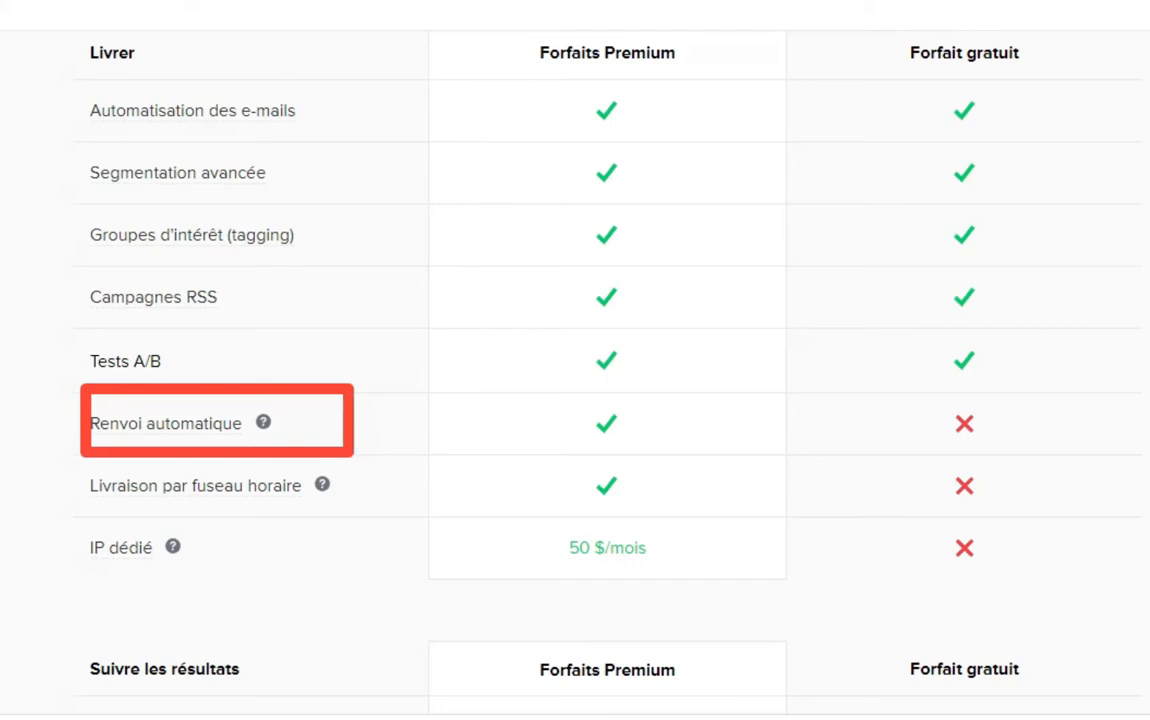
pyautogui.scroll(-7, 607, 372)
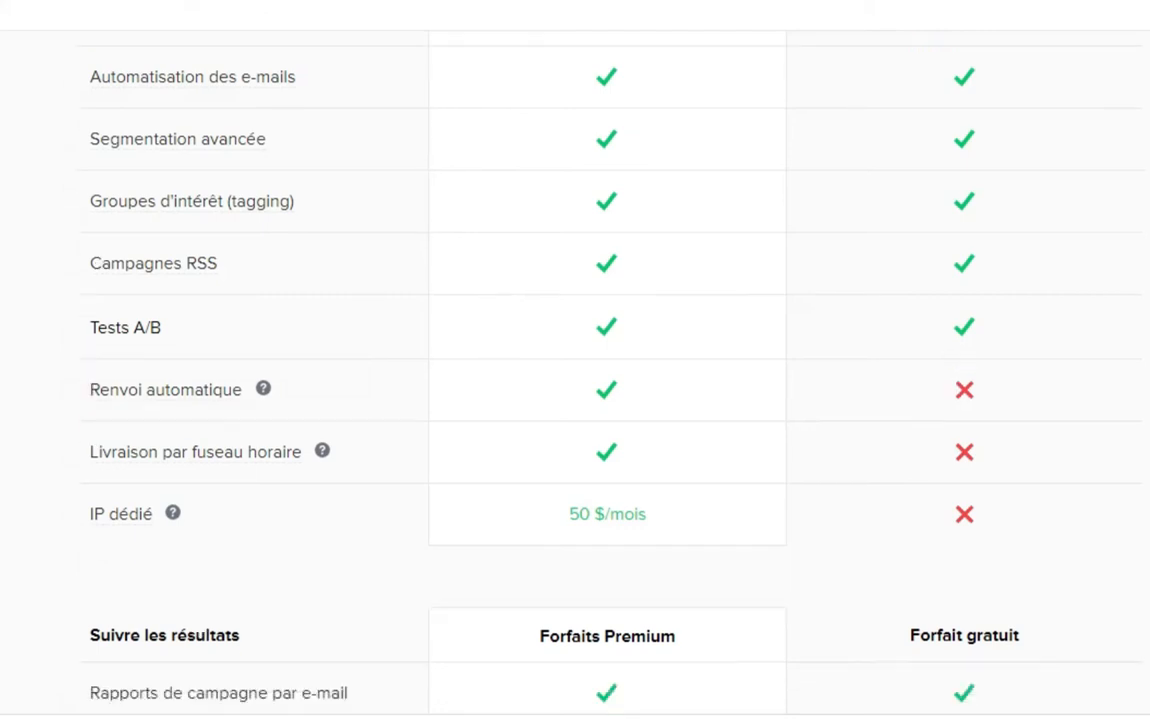
pyautogui.scroll(1, 607, 372)
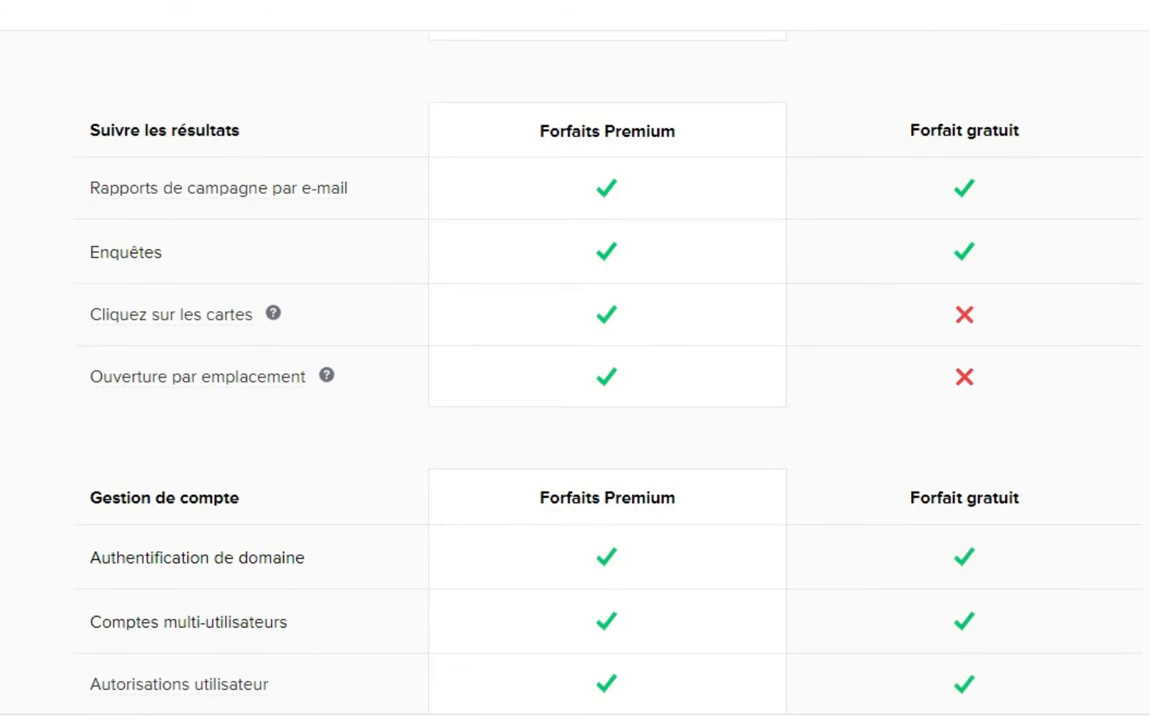
# Outline the Rapports de campagne par e-mail row, then scroll down to Relier
pyautogui.scroll(-1, 575, 372)
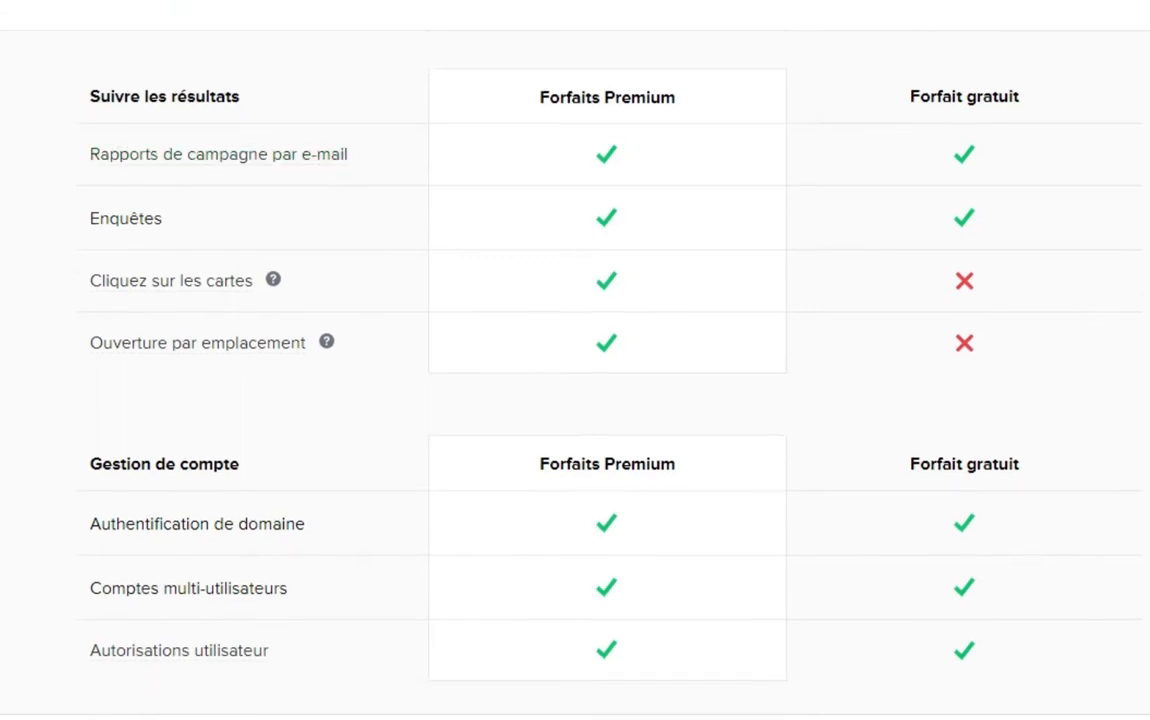
pyautogui.moveTo(69, 121); pyautogui.dragTo(385, 183)
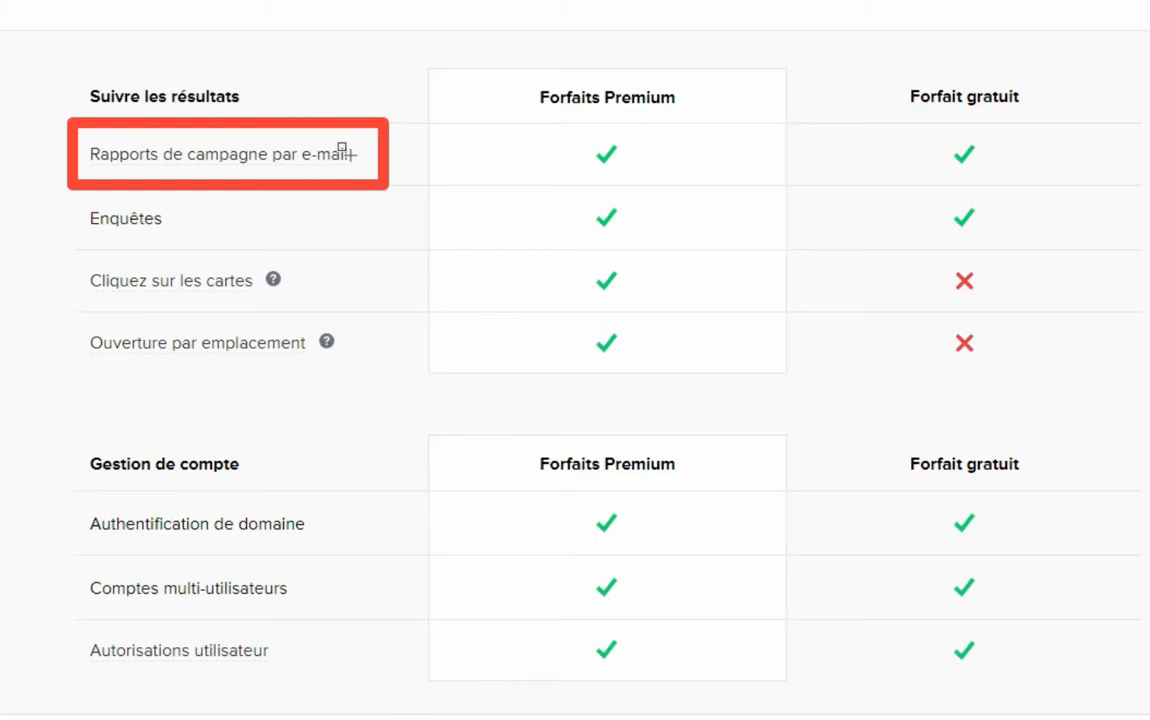
pyautogui.press('Escape')
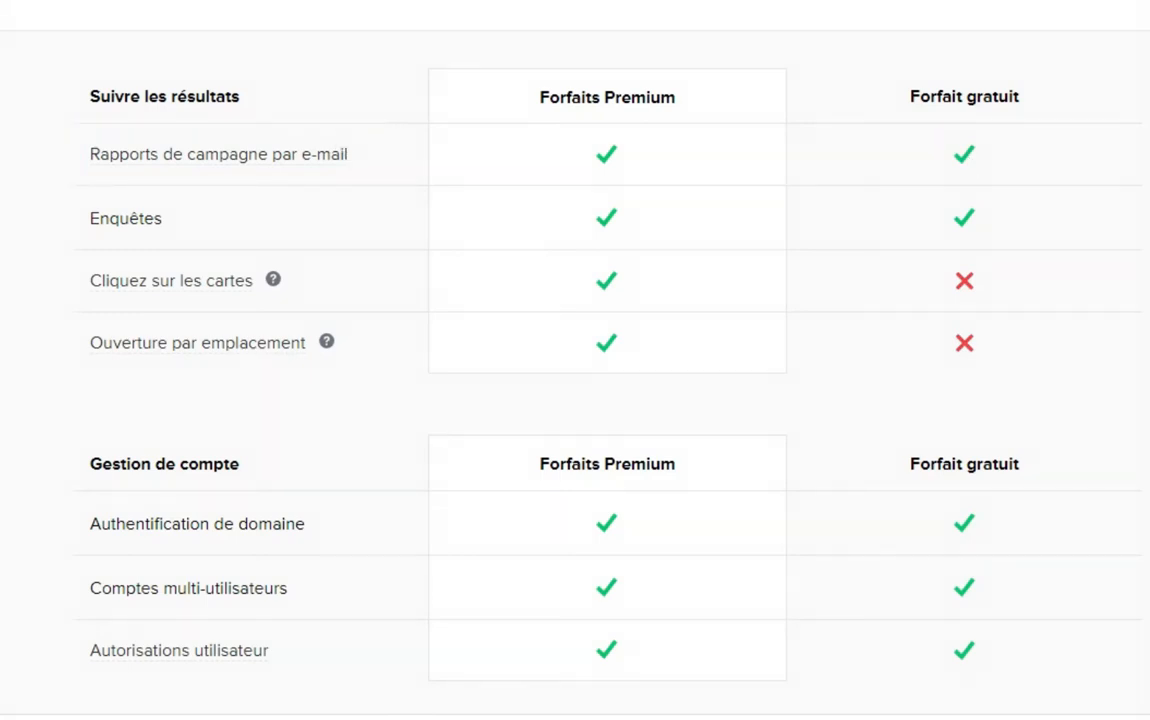
pyautogui.scroll(-3, 575, 370)
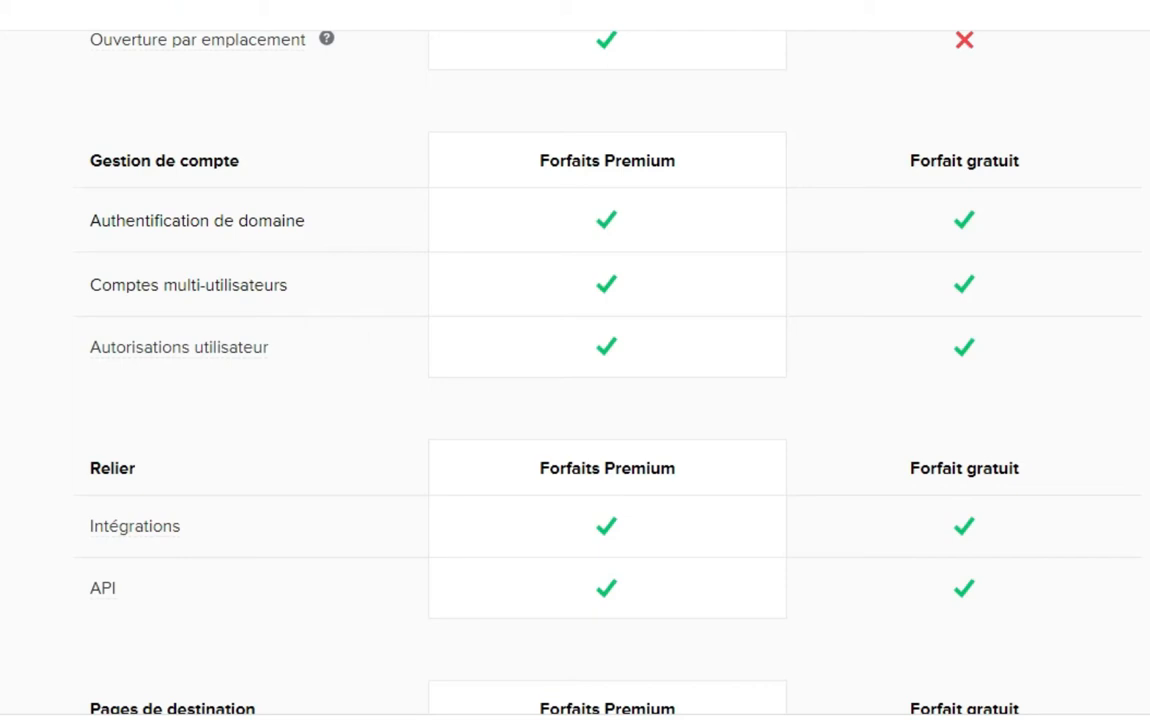
# Scroll through Pages de destination and outline the Analytique row
pyautogui.scroll(-5, 575, 360)
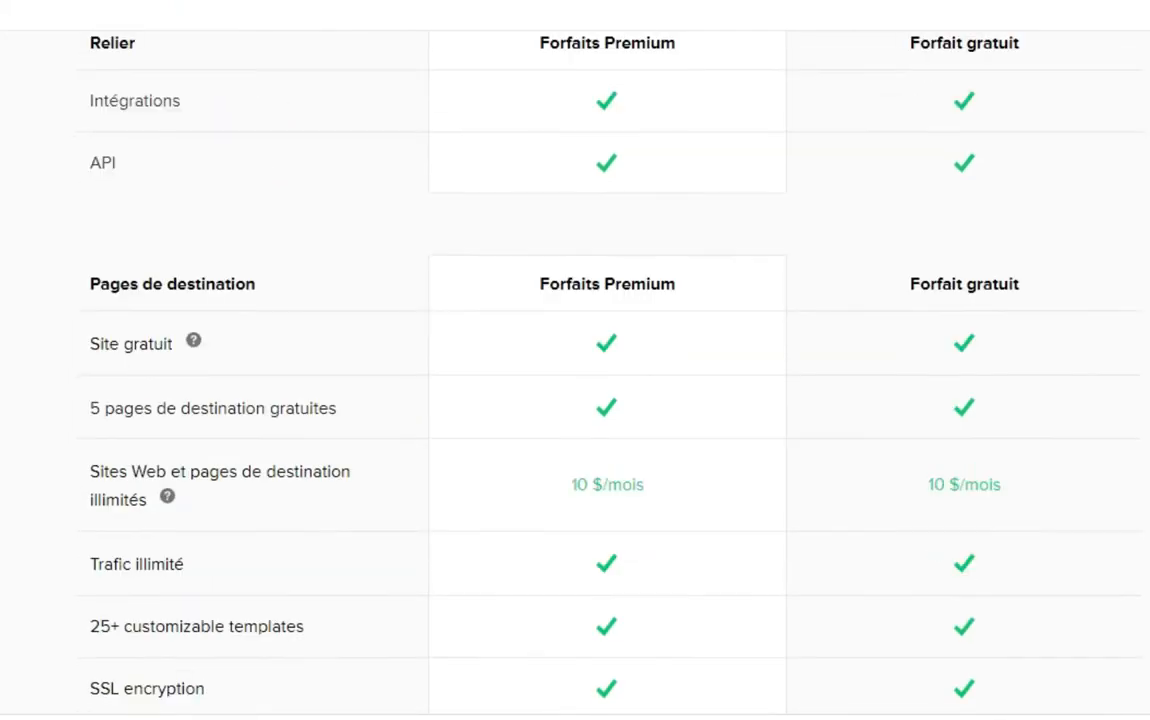
pyautogui.scroll(-1, 575, 360)
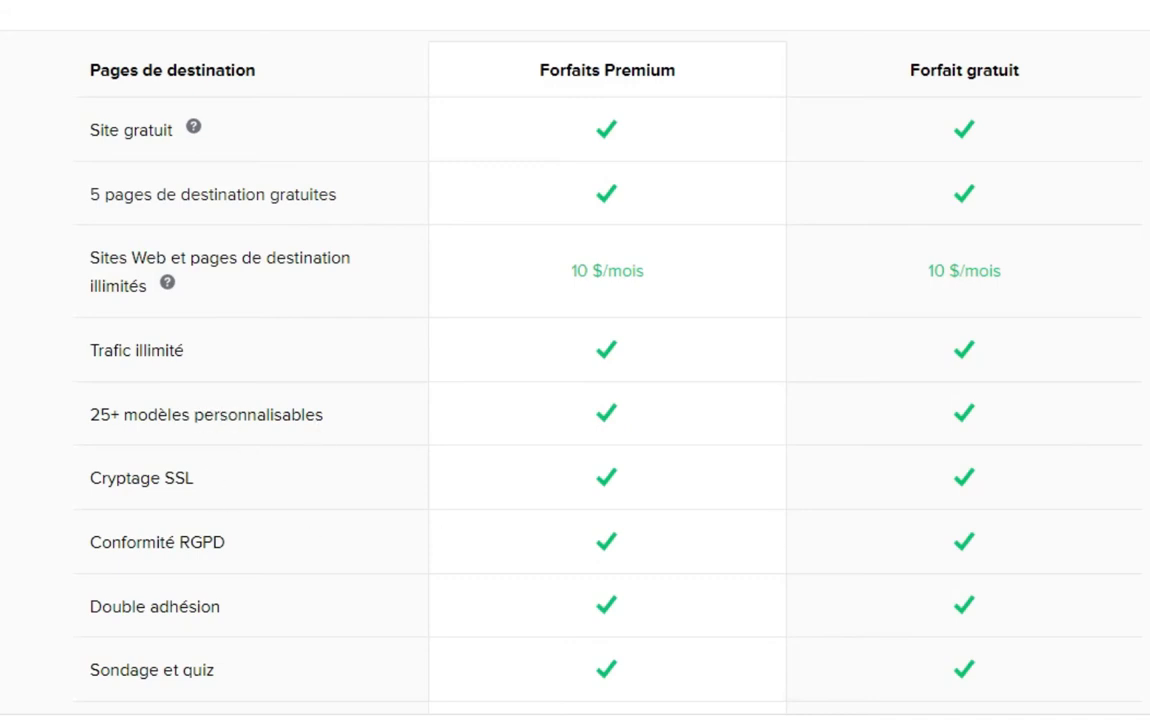
pyautogui.scroll(-8, 575, 400)
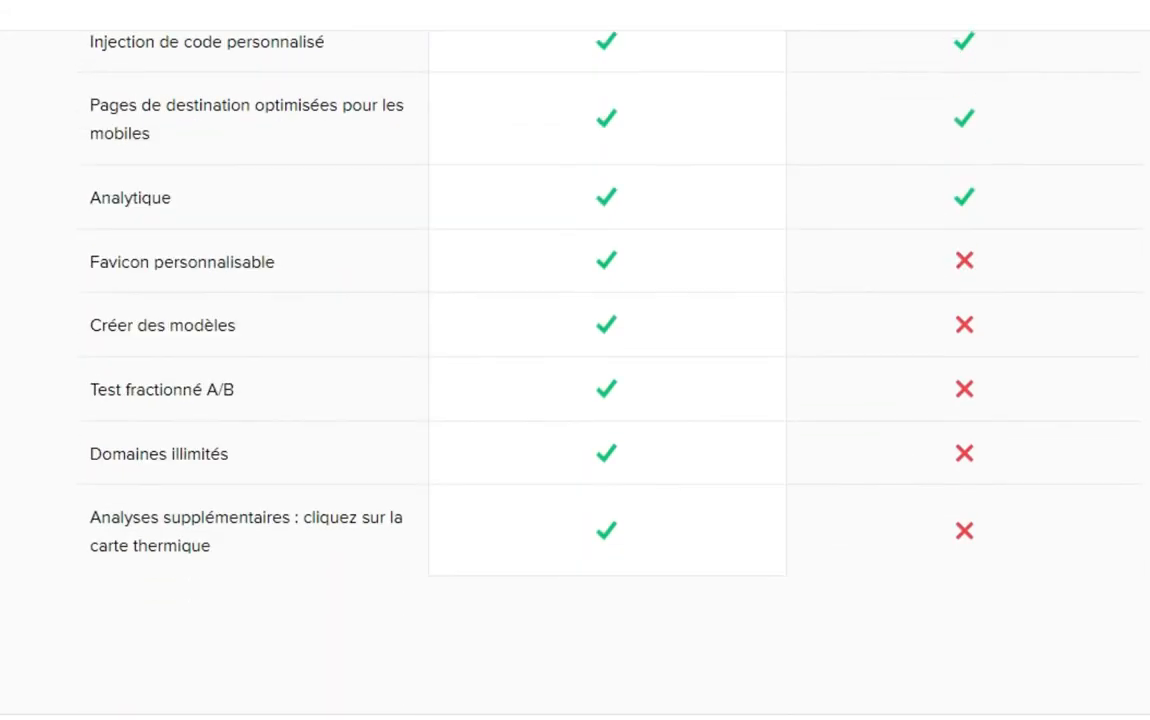
pyautogui.scroll(-1, 575, 400)
pyautogui.scroll(1, 575, 400)
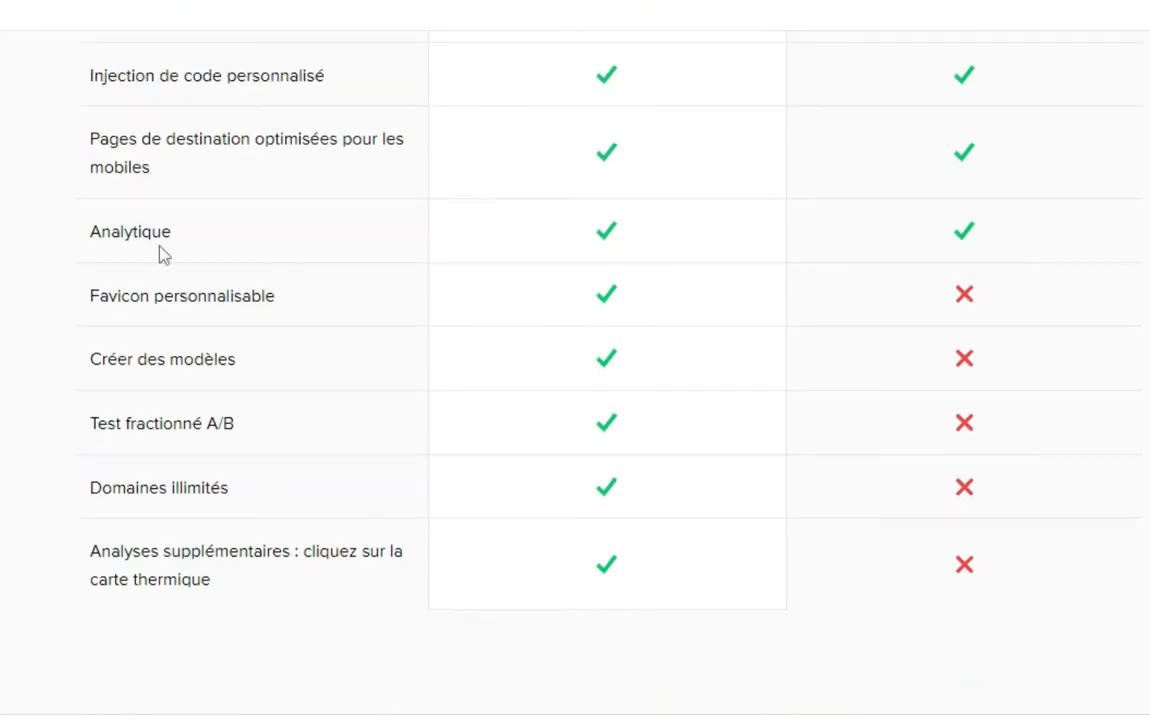
pyautogui.moveTo(73, 200); pyautogui.dragTo(251, 255)
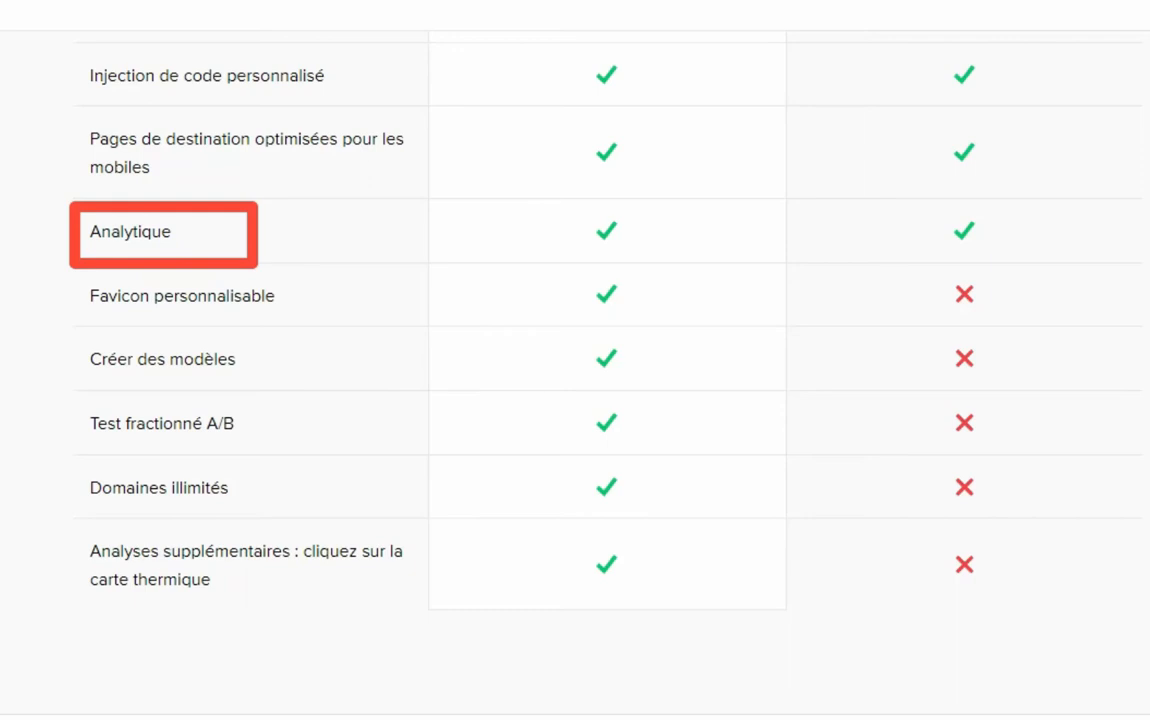
pyautogui.press('Escape')
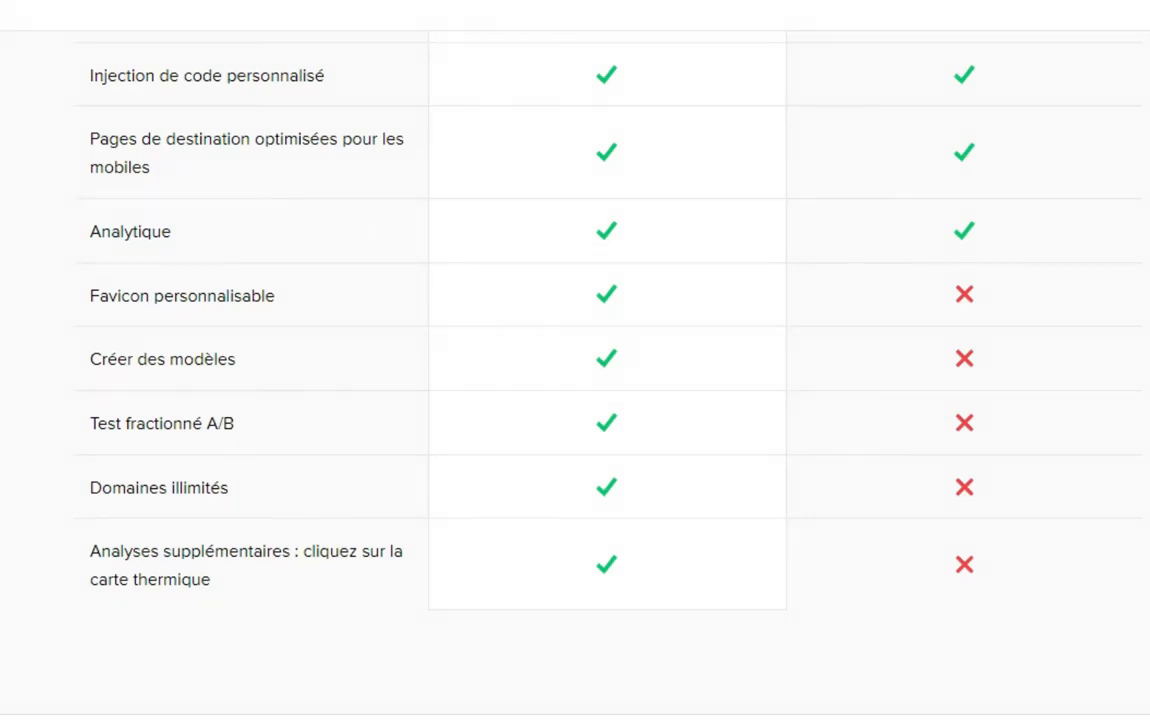
# Outline the Double adhésion row, then scroll back to the section's start
pyautogui.scroll(3, 575, 370)
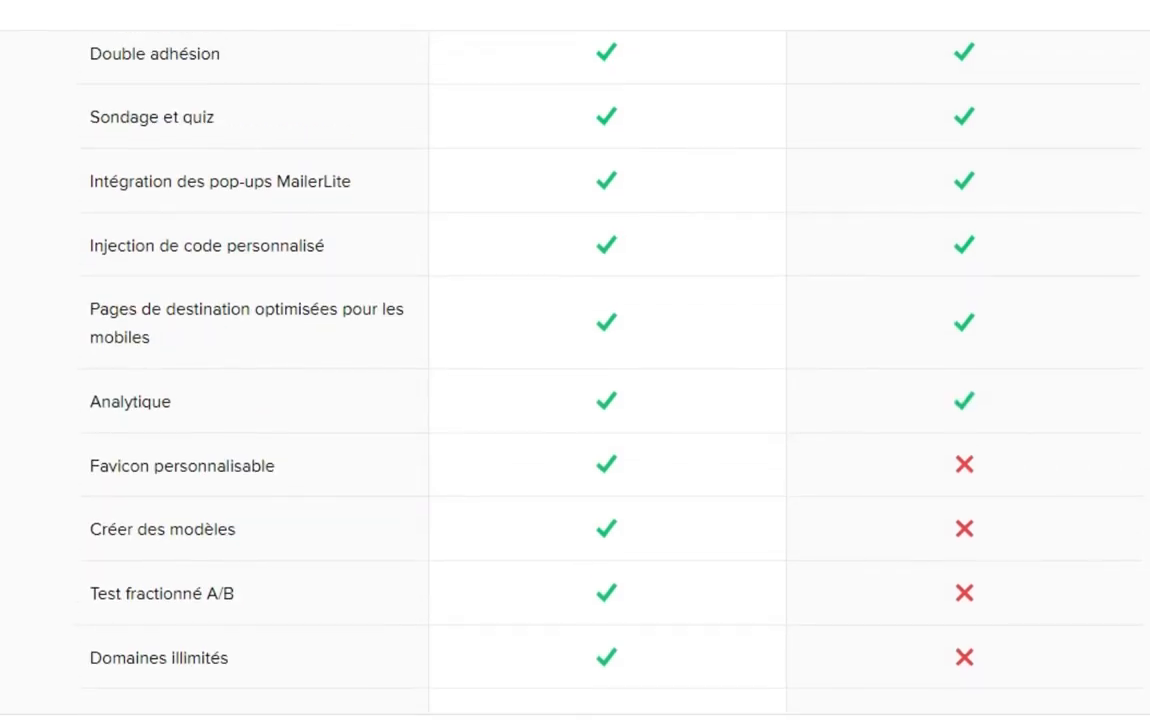
pyautogui.scroll(1, 575, 370)
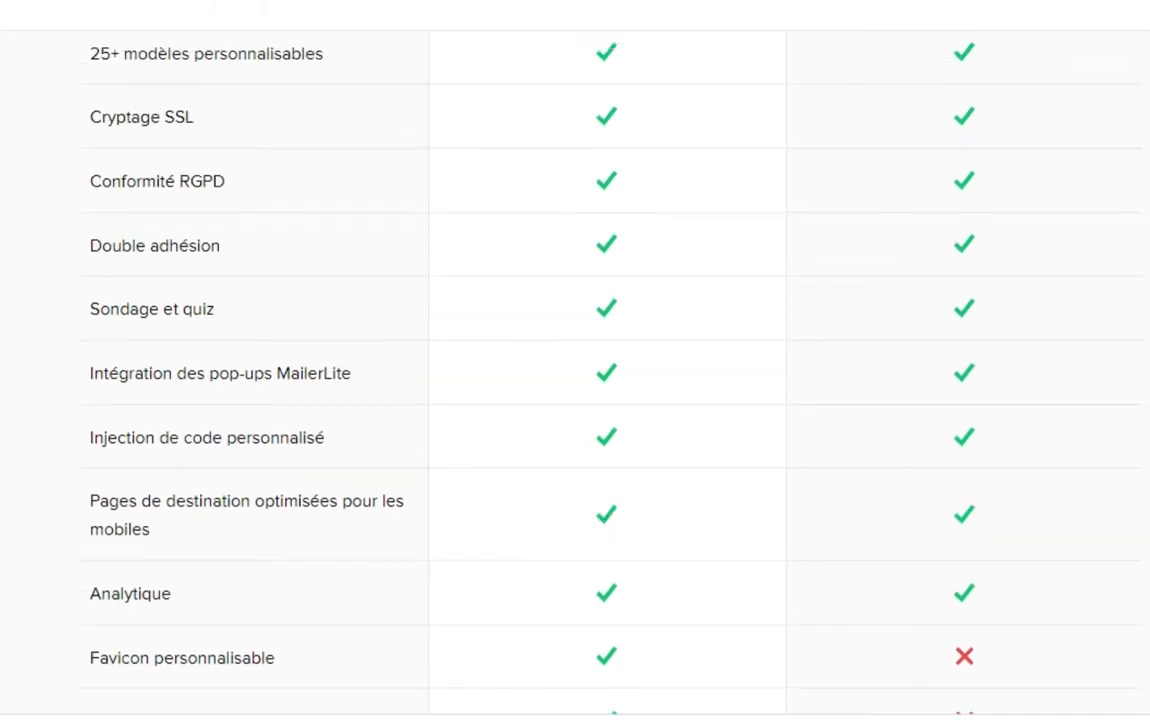
pyautogui.moveTo(54, 244)
pyautogui.mouseDown()
pyautogui.moveTo(80, 308)
pyautogui.moveTo(267, 315)
pyautogui.mouseUp()
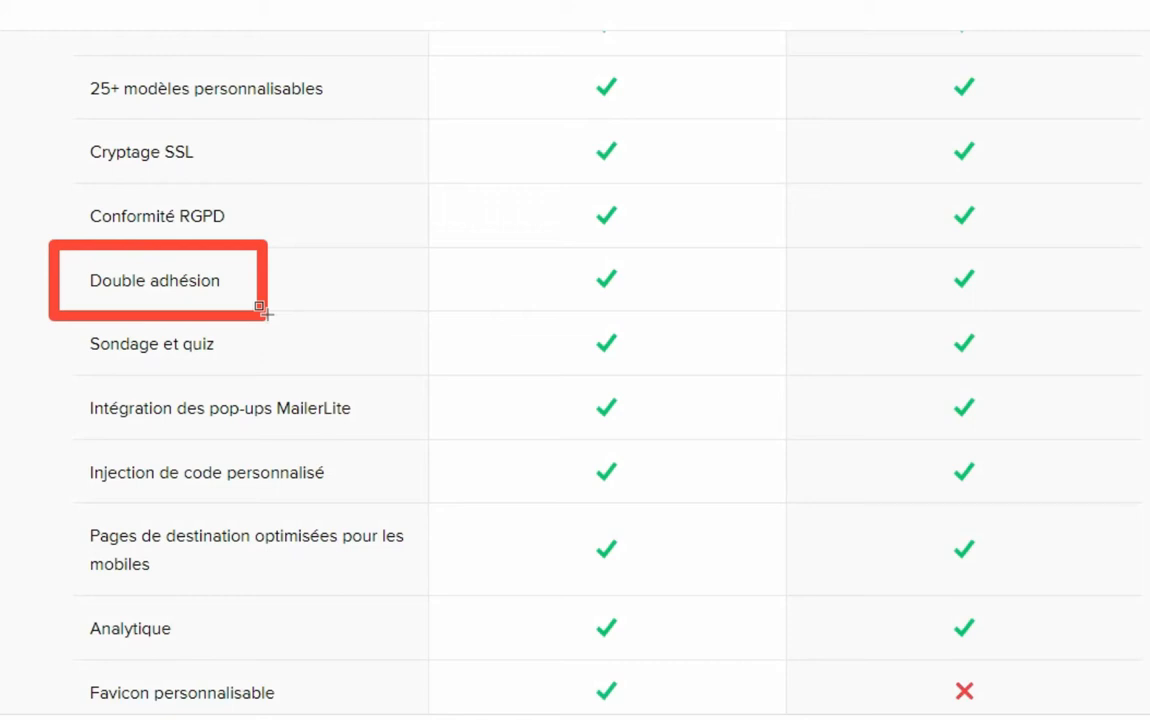
pyautogui.press('Escape')
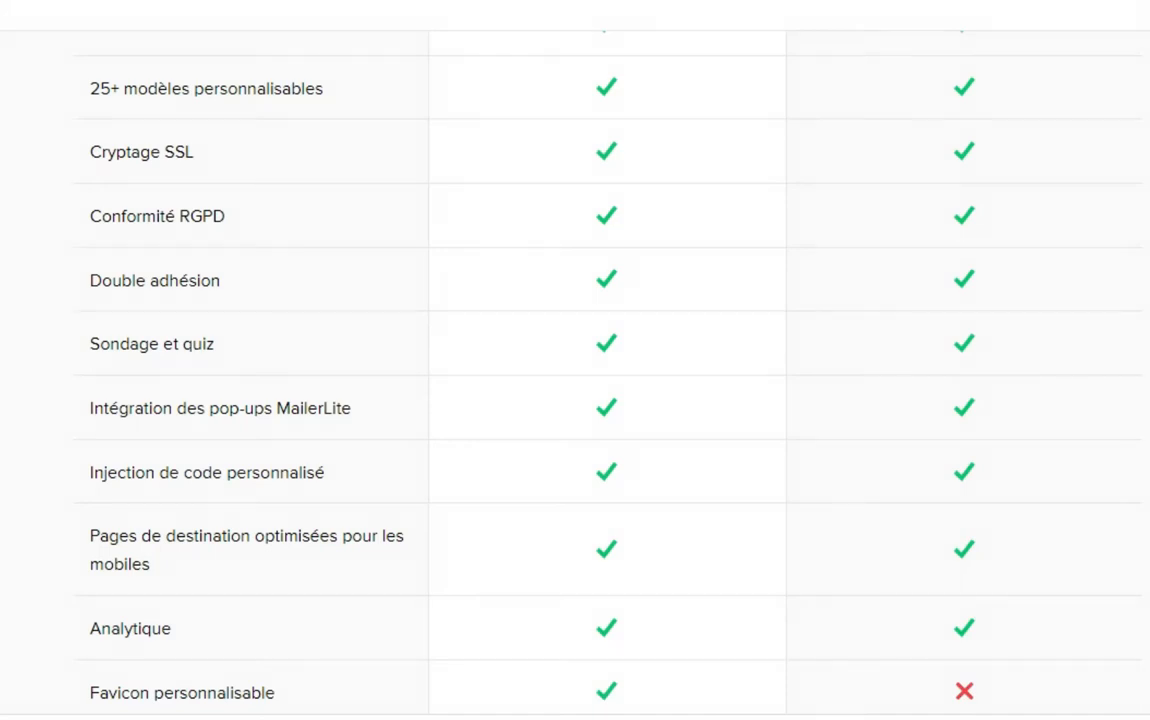
pyautogui.scroll(2, 607, 372)
pyautogui.scroll(2, 607, 372)
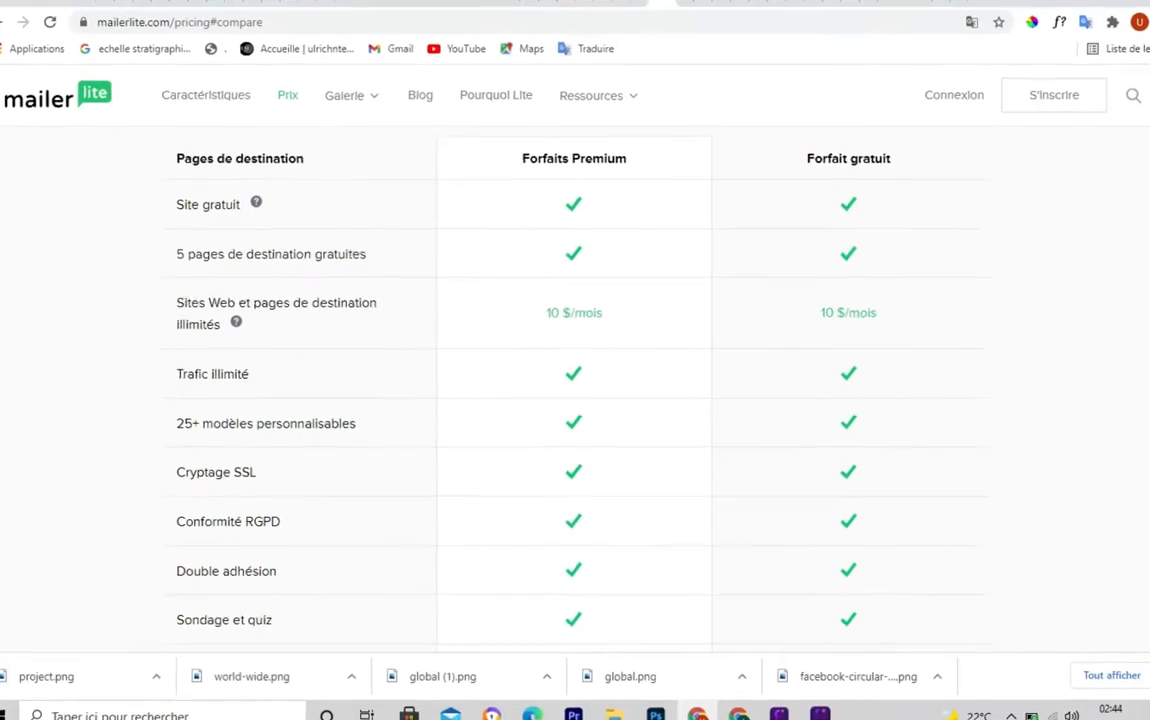
pyautogui.scroll(10, 575, 380)
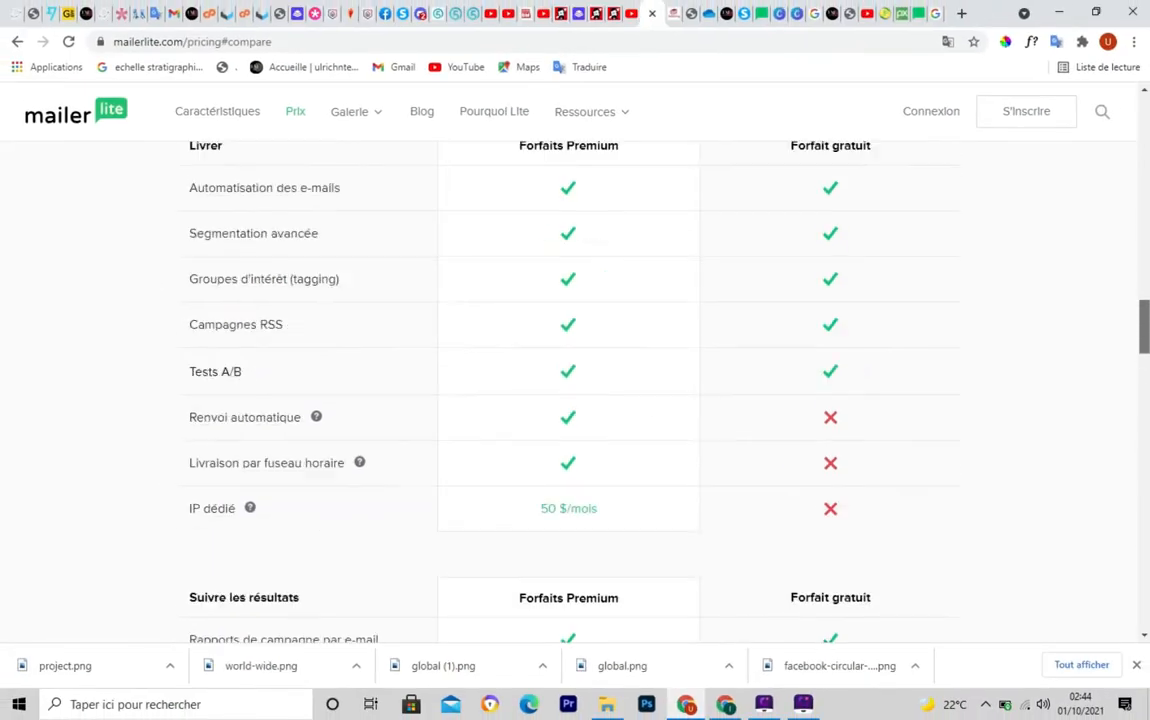
pyautogui.scroll(15, 575, 380)
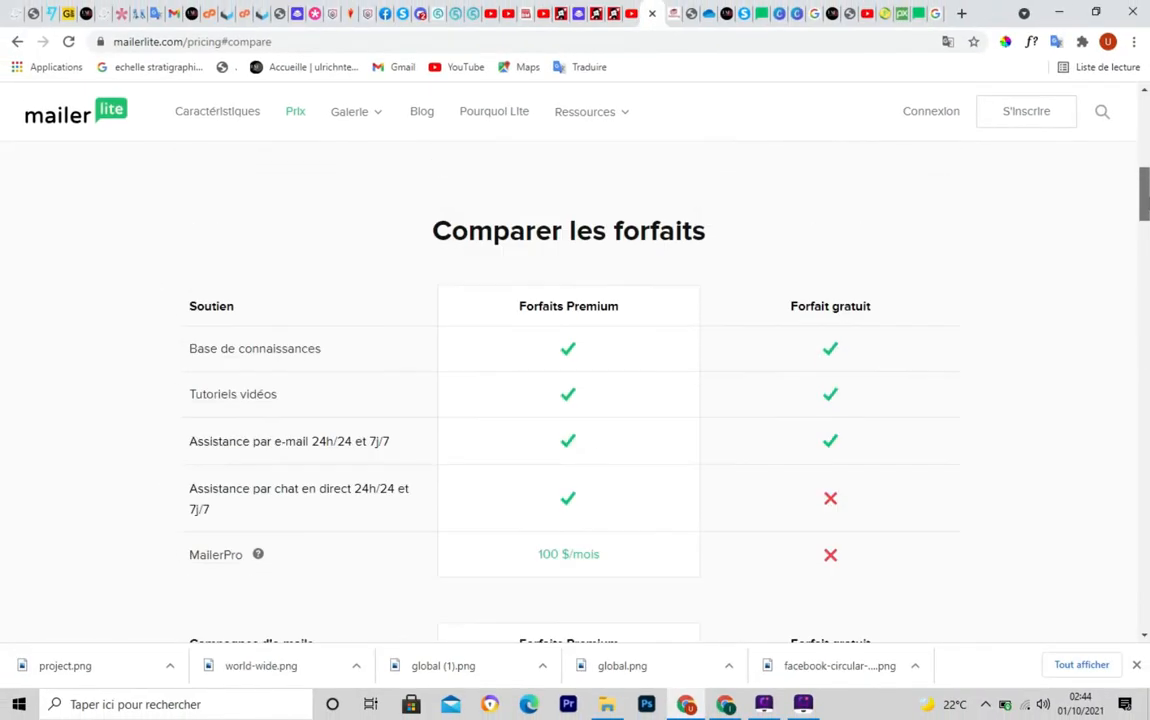
pyautogui.scroll(3, 575, 380)
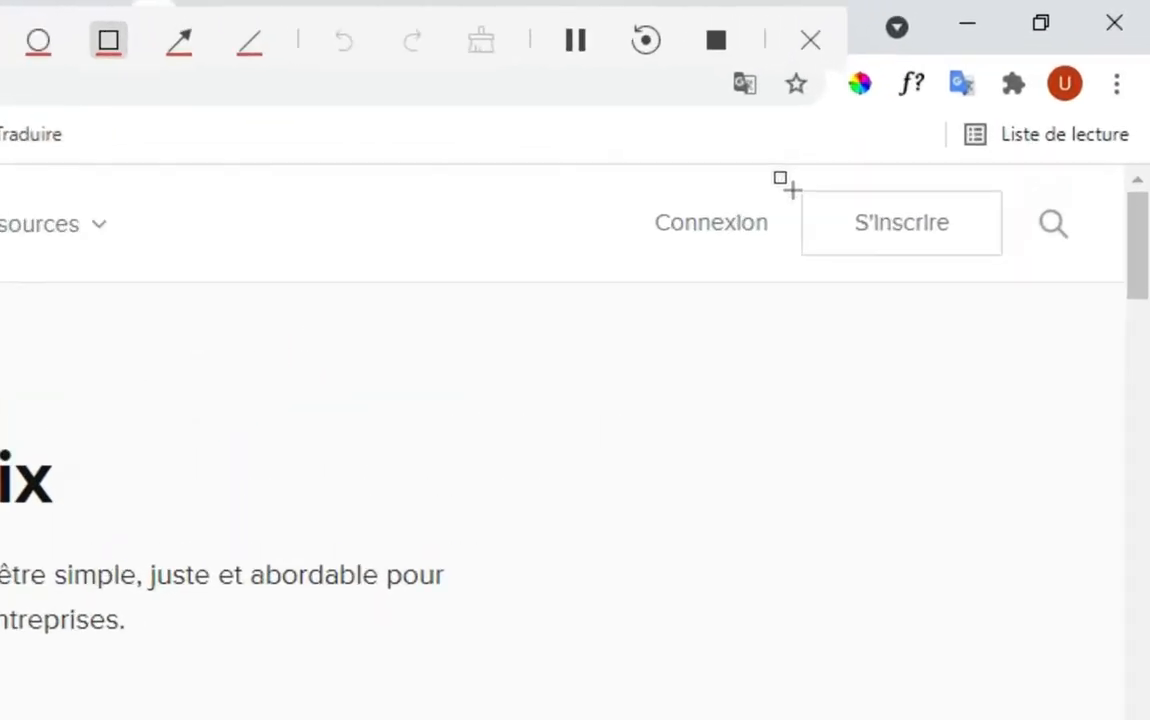
pyautogui.moveTo(791, 188)
pyautogui.mouseDown()
pyautogui.moveTo(908, 255)
pyautogui.moveTo(1019, 255)
pyautogui.mouseUp()
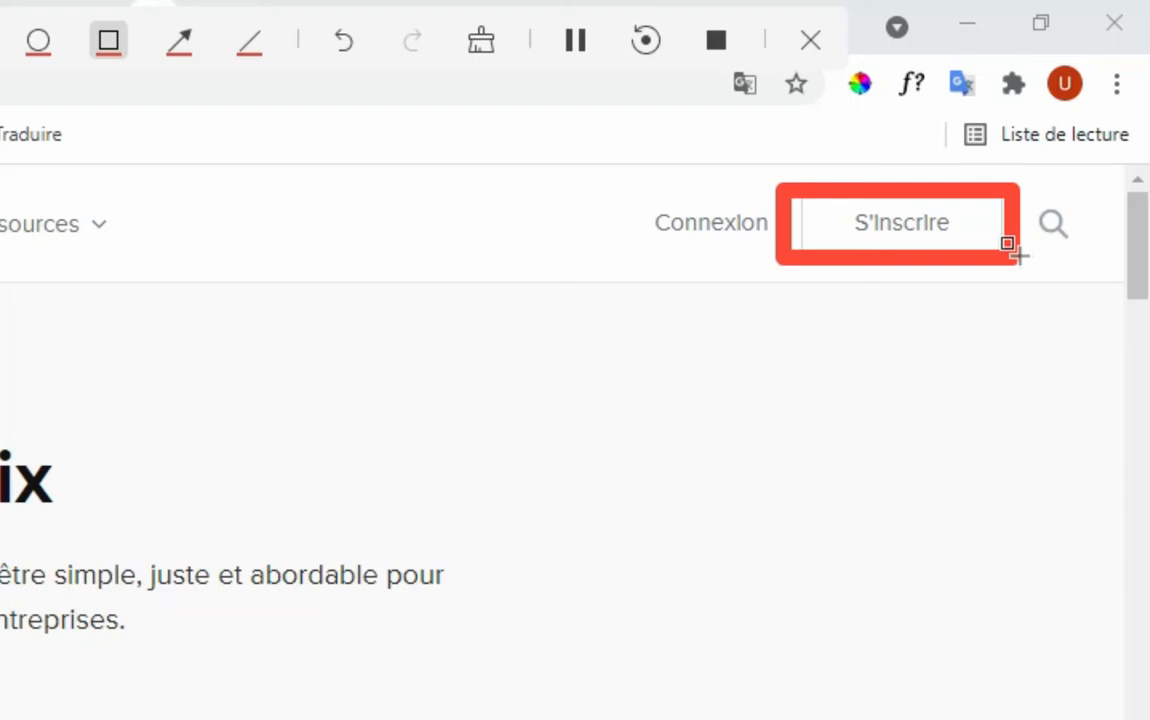
pyautogui.press('Escape')
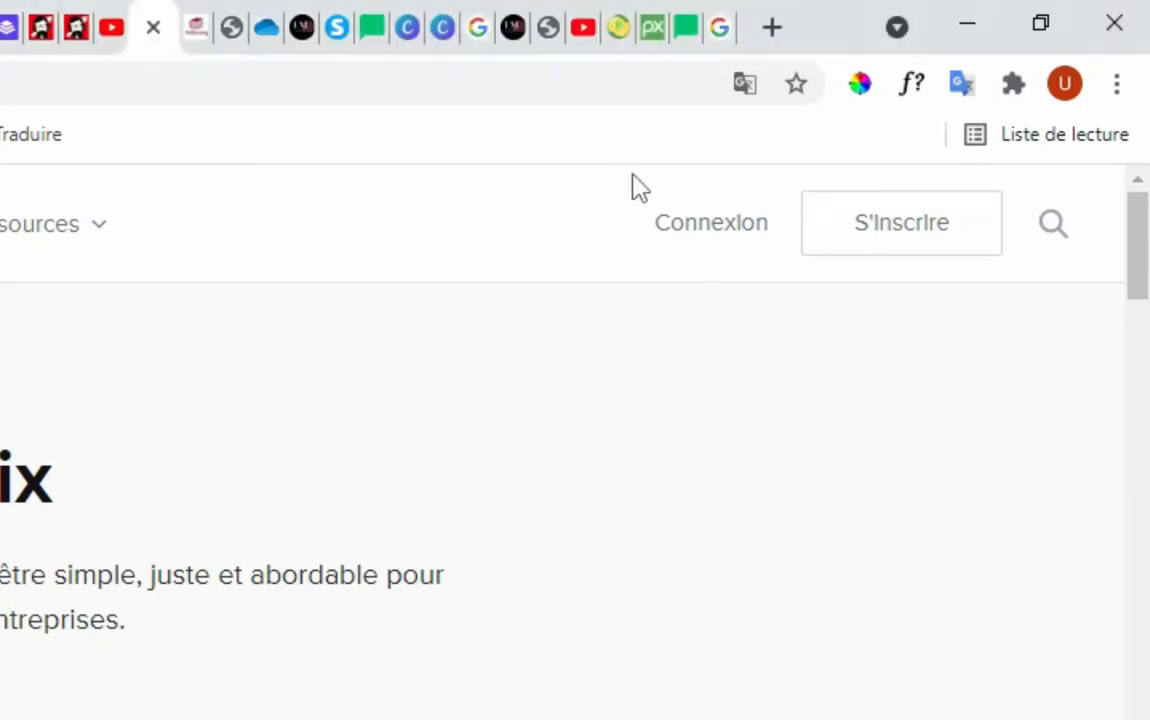
# Sign in using the saved account e-mail and the account password
pyautogui.click(693, 230)
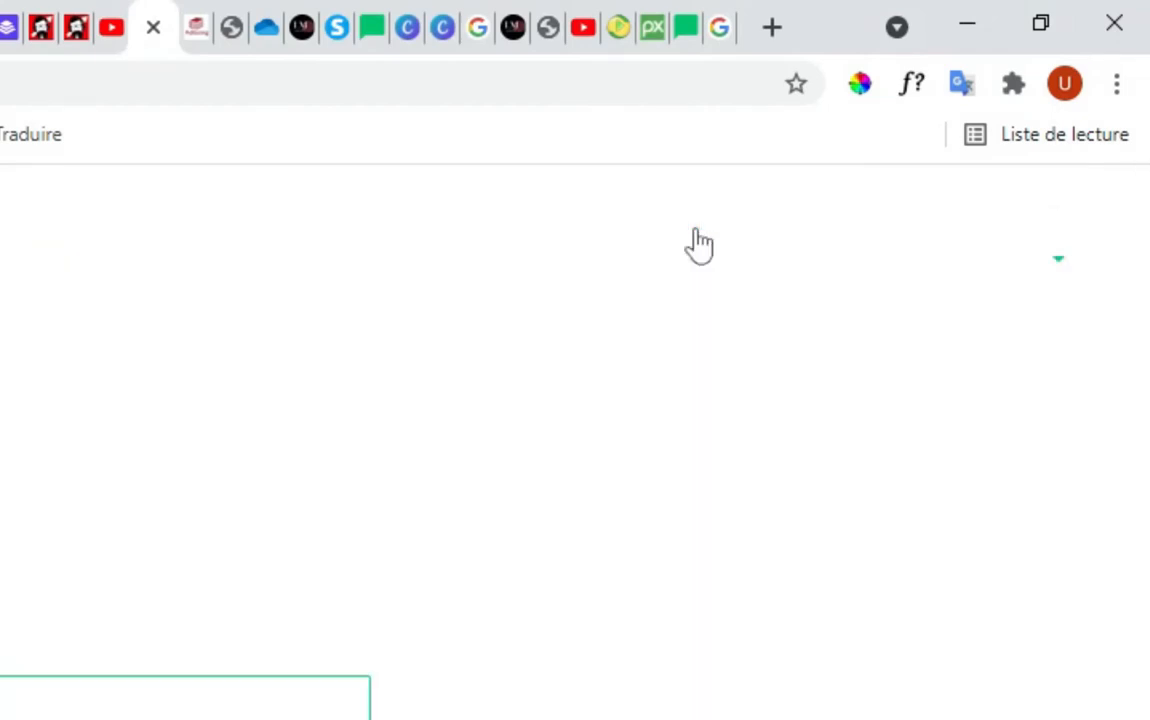
pyautogui.click(420, 326)
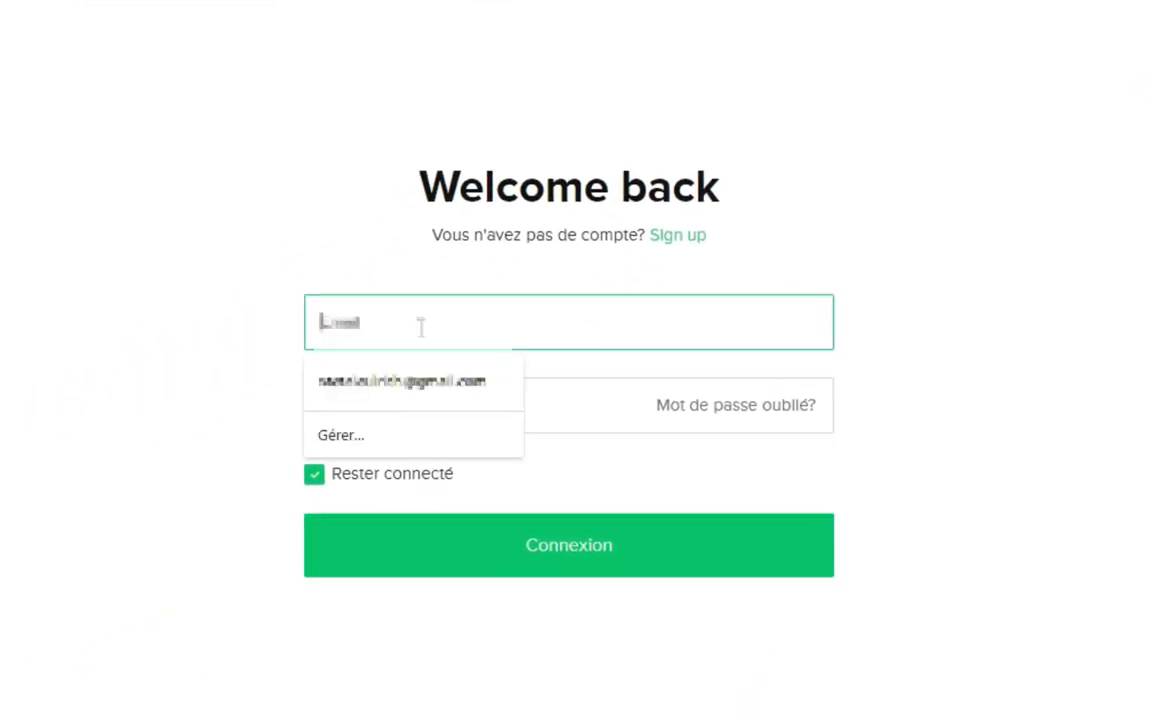
pyautogui.click(400, 381)
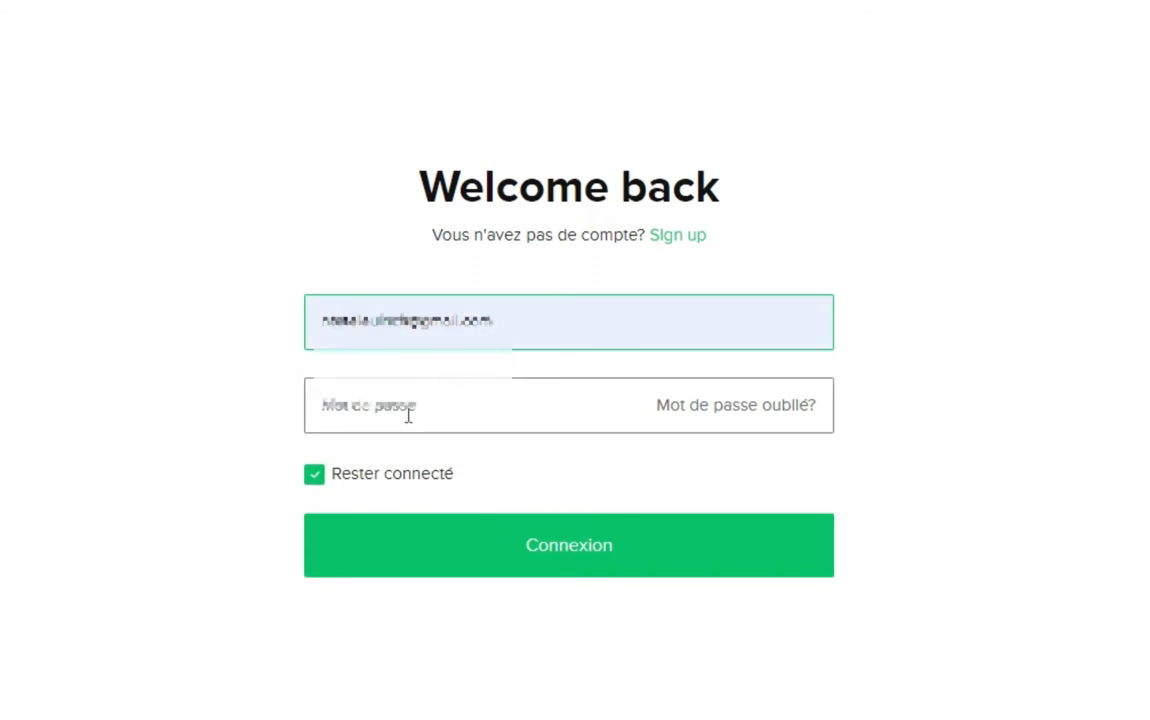
pyautogui.click(408, 416)
pyautogui.write('•')
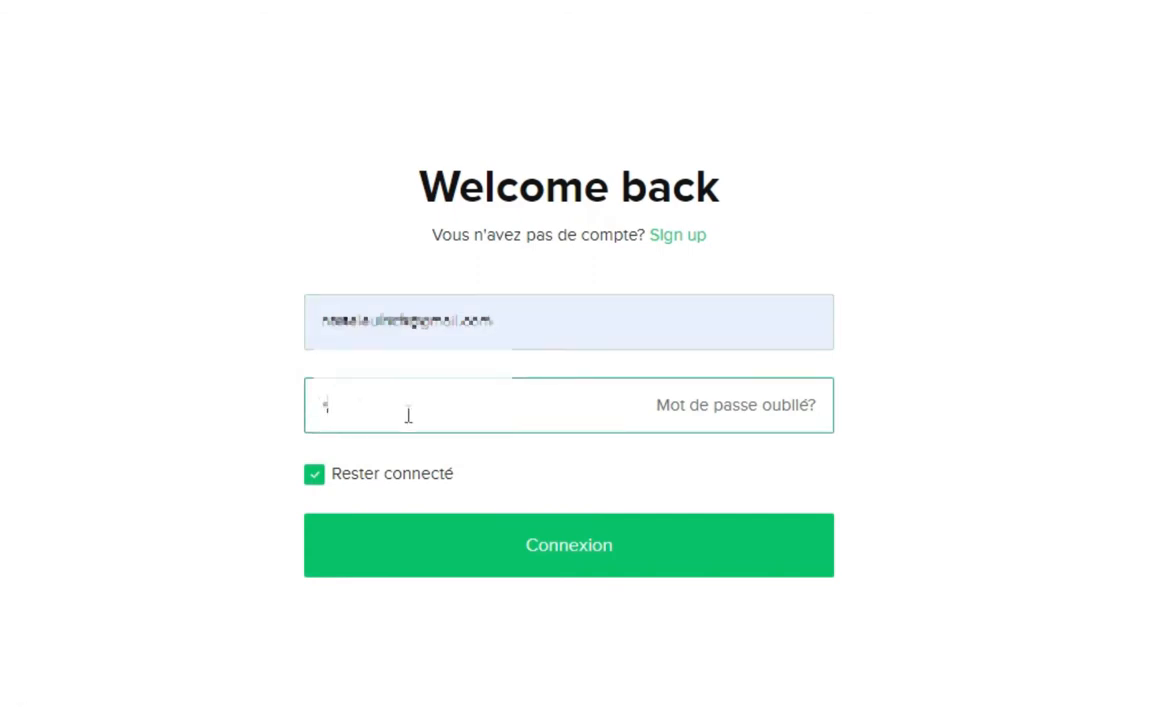
pyautogui.write('••••••••••')
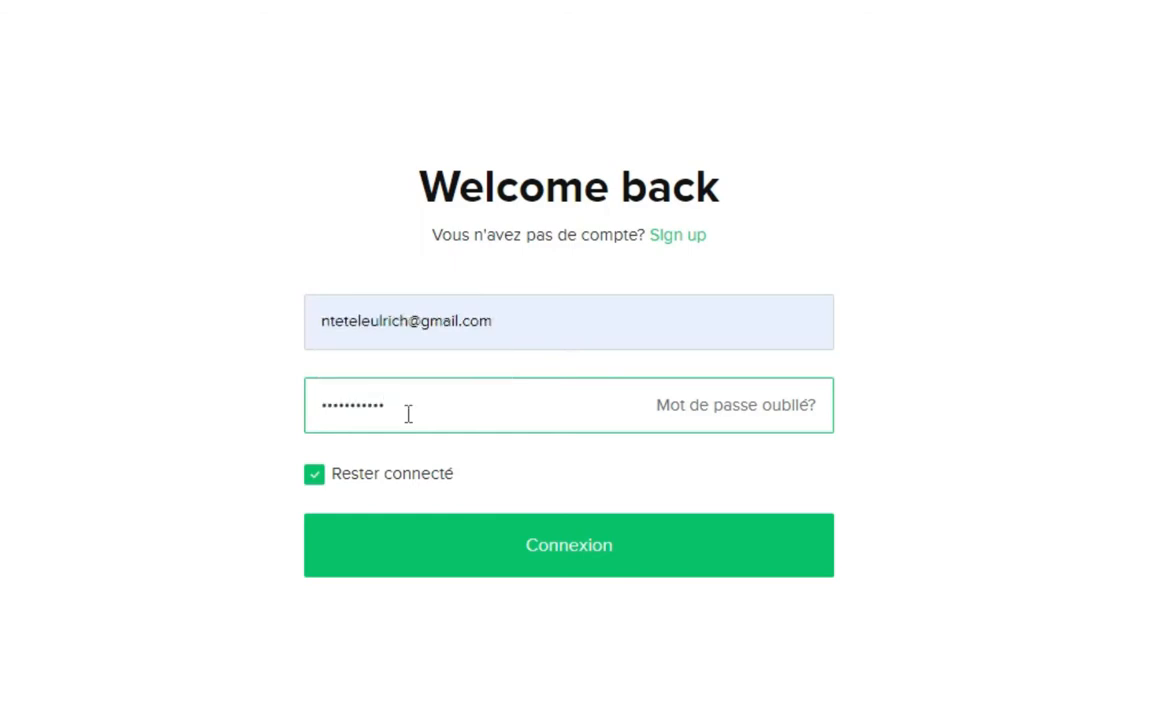
pyautogui.click(545, 563)
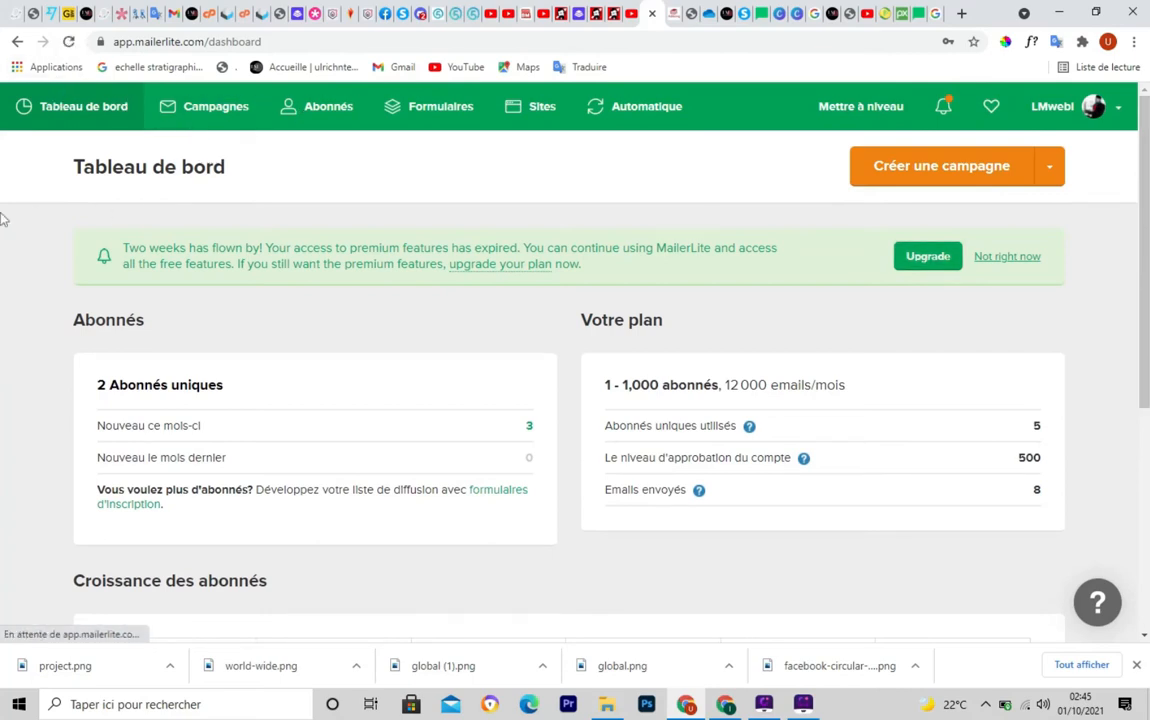
# Highlight the Tableau de bord, Abonnés and Votre plan headings on the dashboard
pyautogui.hotkey('ctrl', 'shift', 'F10')
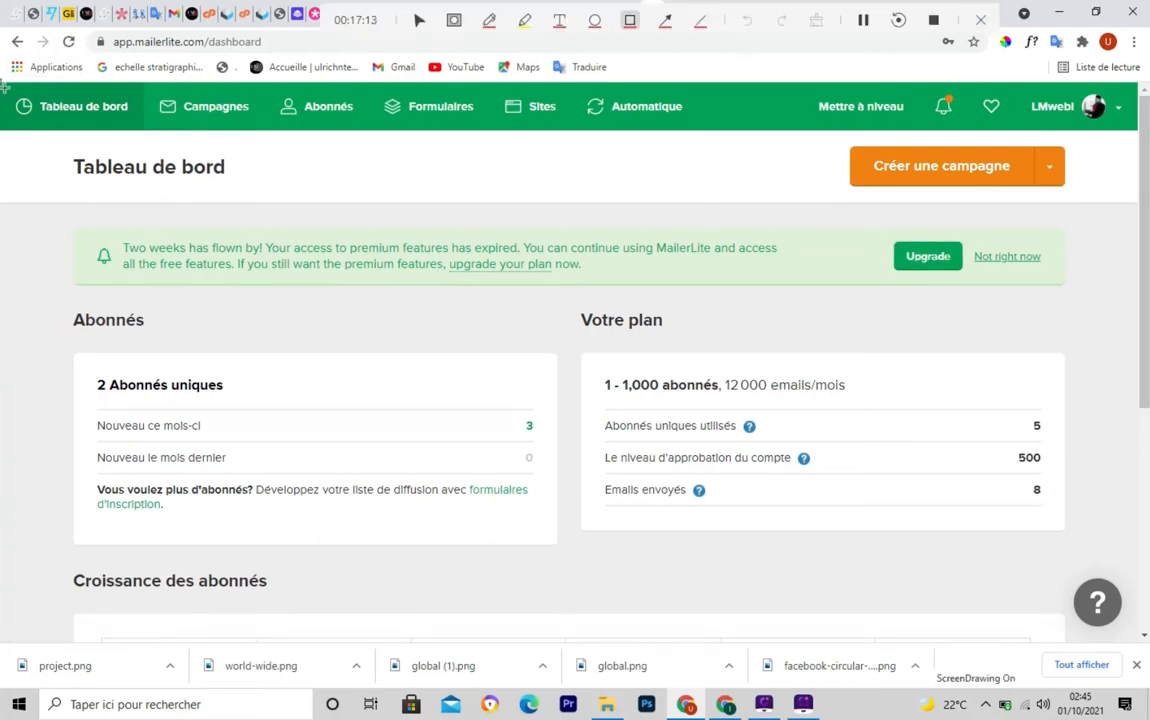
pyautogui.moveTo(3, 89)
pyautogui.mouseDown()
pyautogui.moveTo(390, 135)
pyautogui.moveTo(731, 131)
pyautogui.moveTo(144, 126)
pyautogui.mouseUp()
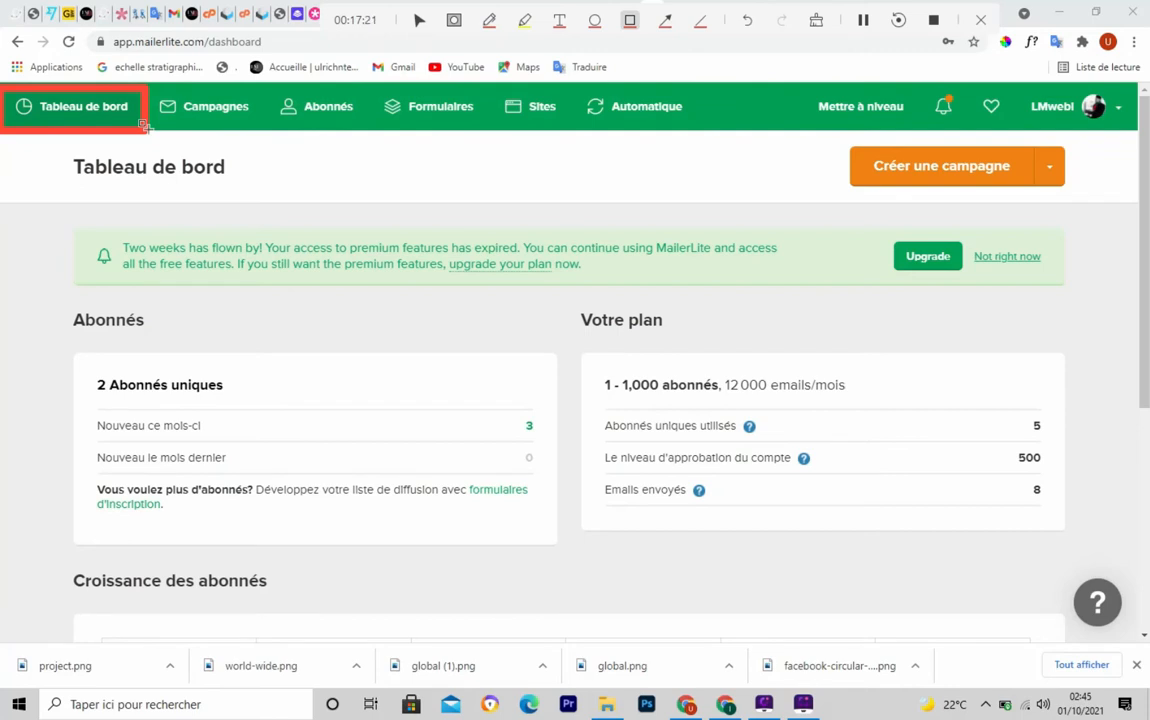
pyautogui.press('Escape')
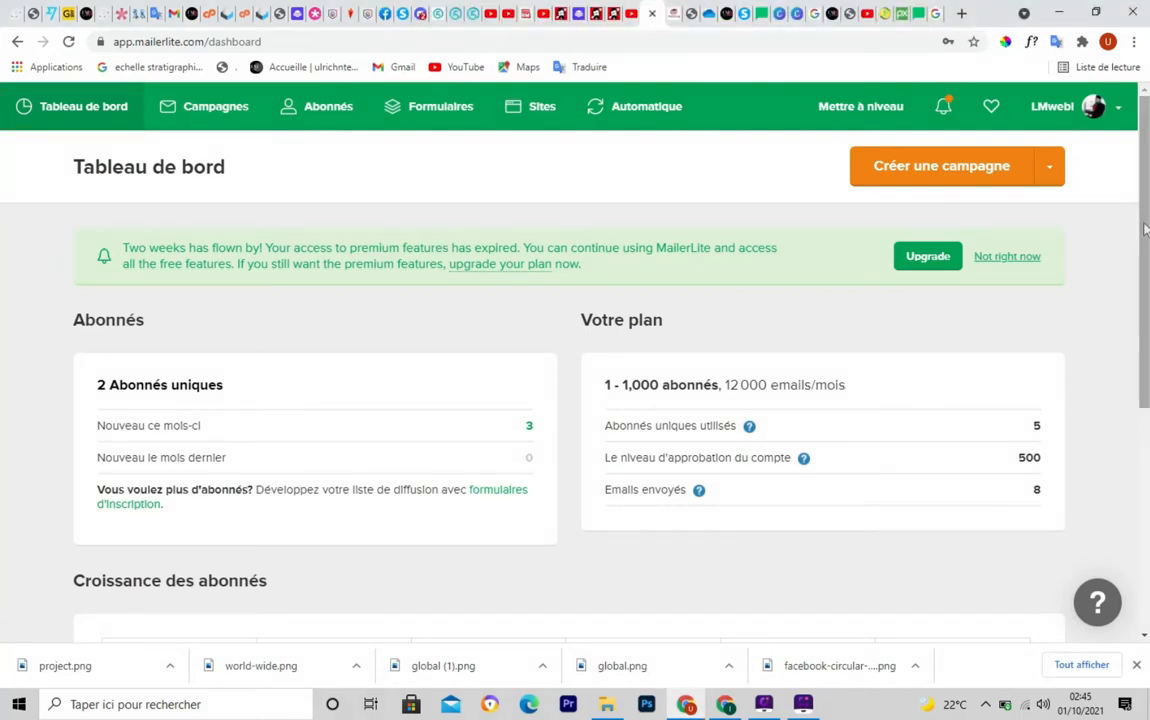
pyautogui.scroll(-2, 605, 364)
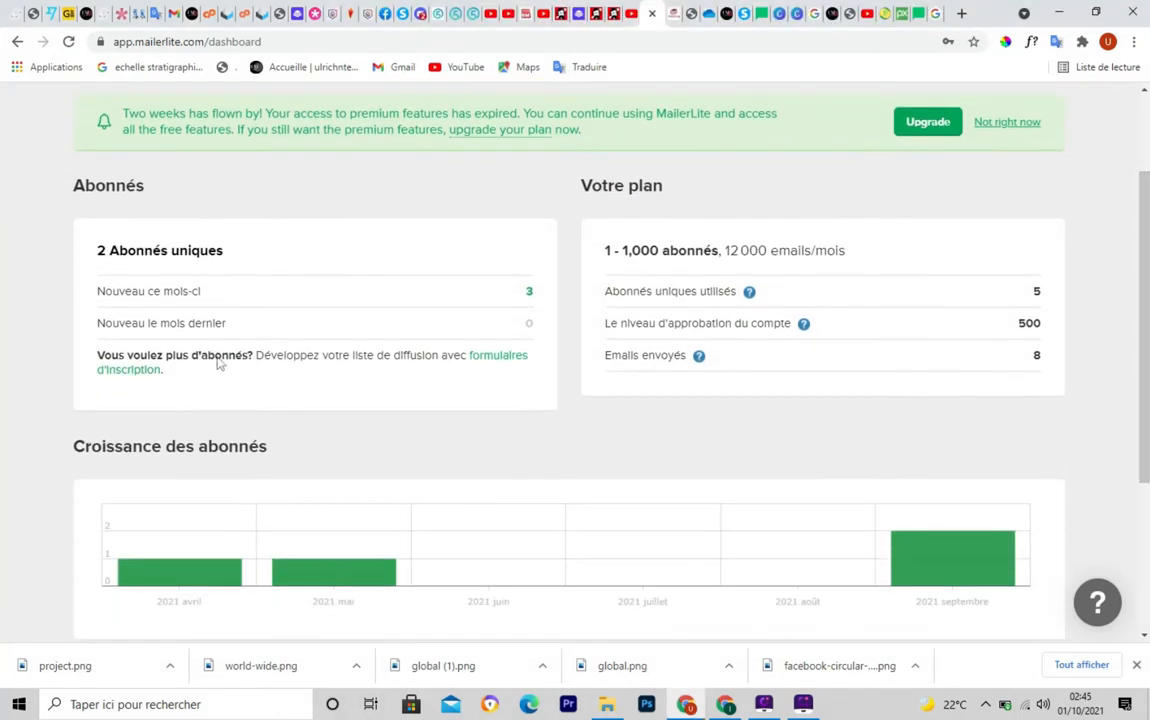
pyautogui.hotkey('ctrl', 'F5')
pyautogui.moveTo(67, 167); pyautogui.dragTo(184, 202)
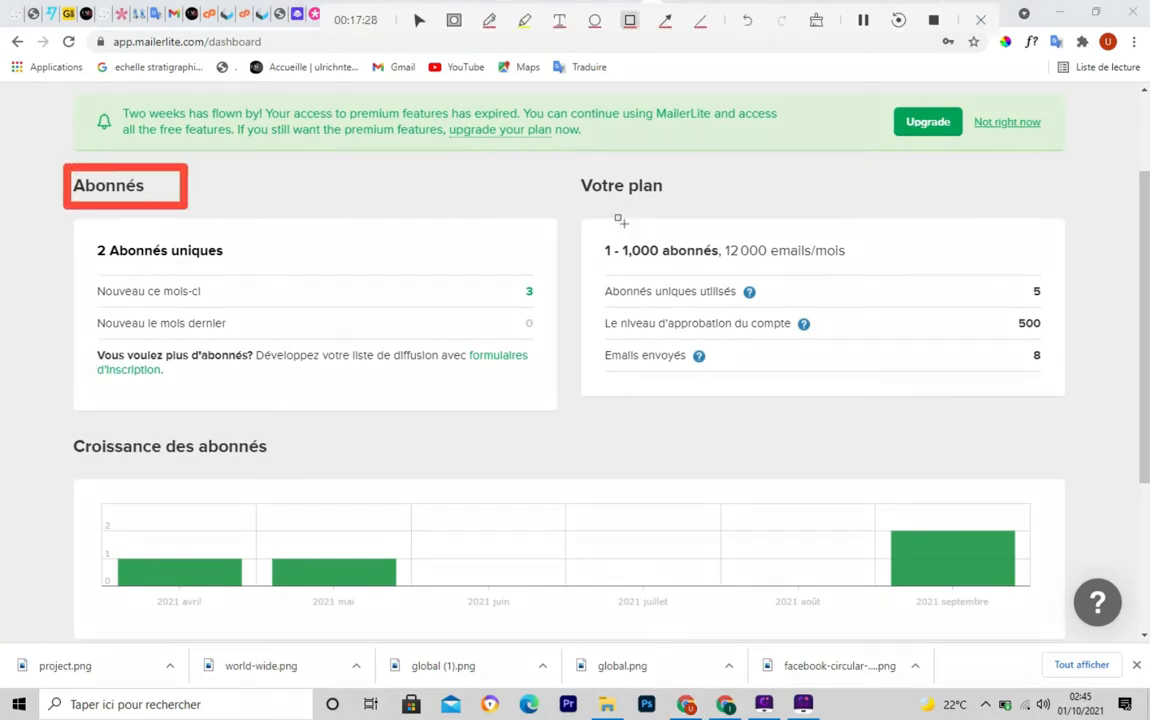
pyautogui.hotkey('ctrl', 'F5')
pyautogui.hotkey('ctrl', 'F5')
pyautogui.moveTo(578, 160)
pyautogui.mouseDown()
pyautogui.moveTo(672, 210)
pyautogui.moveTo(710, 210)
pyautogui.mouseUp()
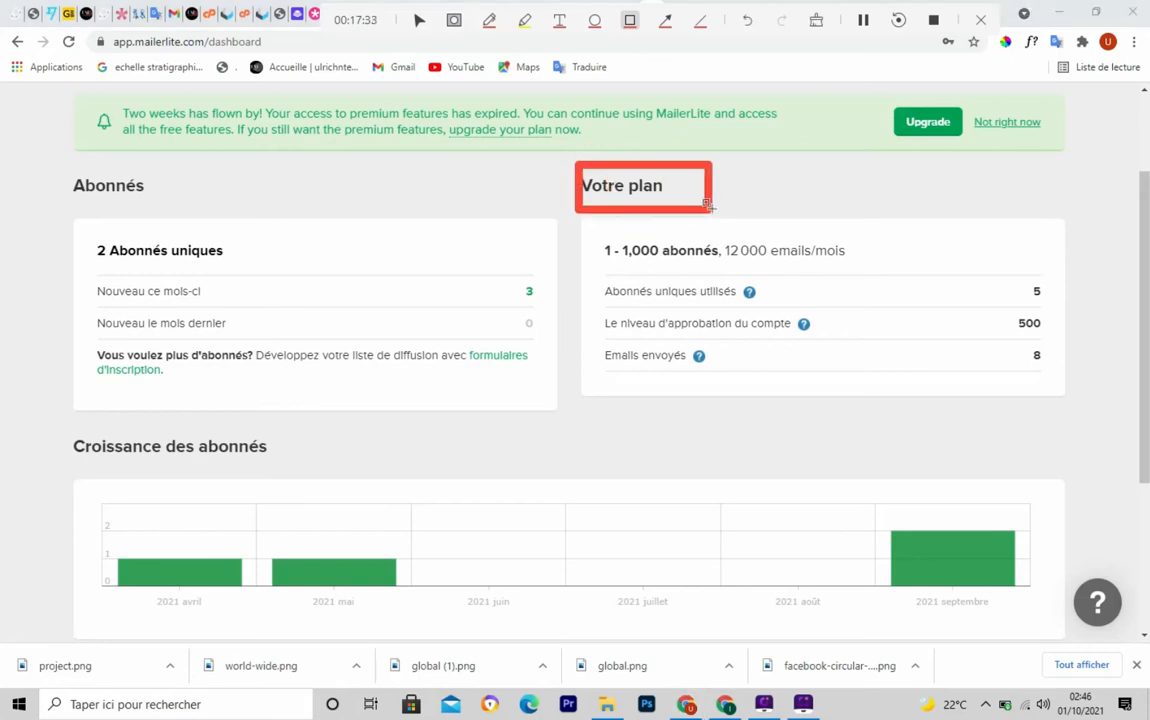
pyautogui.hotkey('ctrl', 'F5')
# Highlight the Croissance des abonnés, Automatique and Formulaires summary headings
pyautogui.scroll(-3, 393, 342)
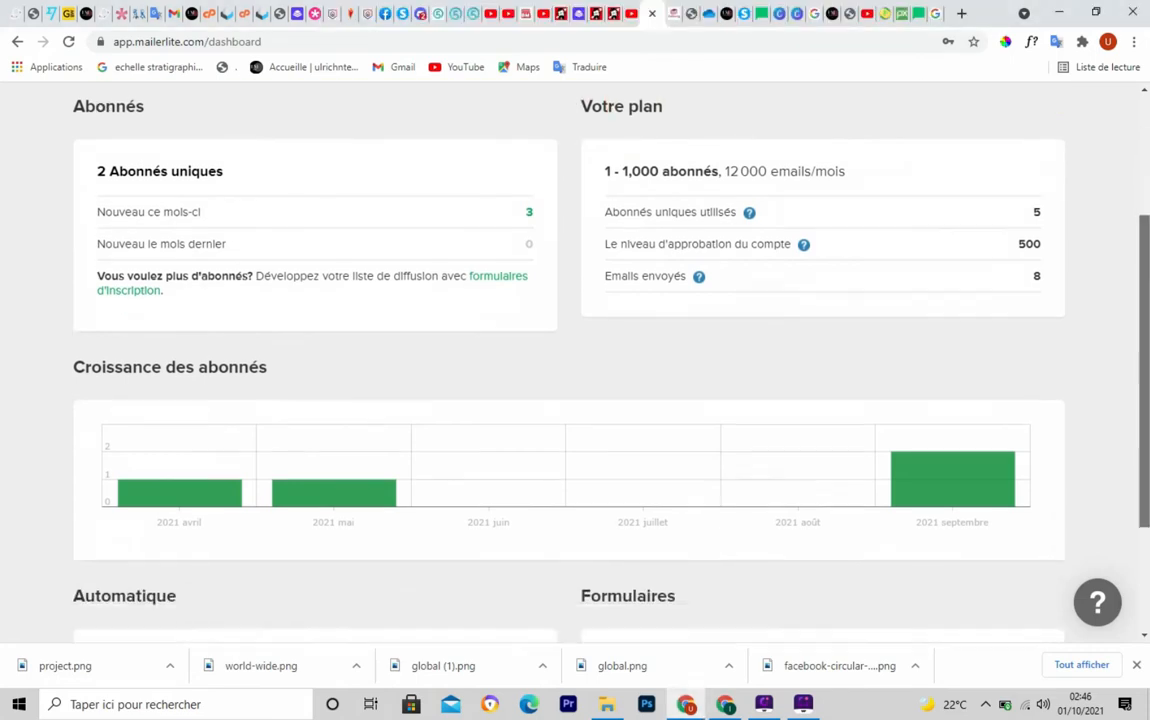
pyautogui.hotkey('ctrl', 'F5')
pyautogui.moveTo(68, 216); pyautogui.dragTo(313, 268)
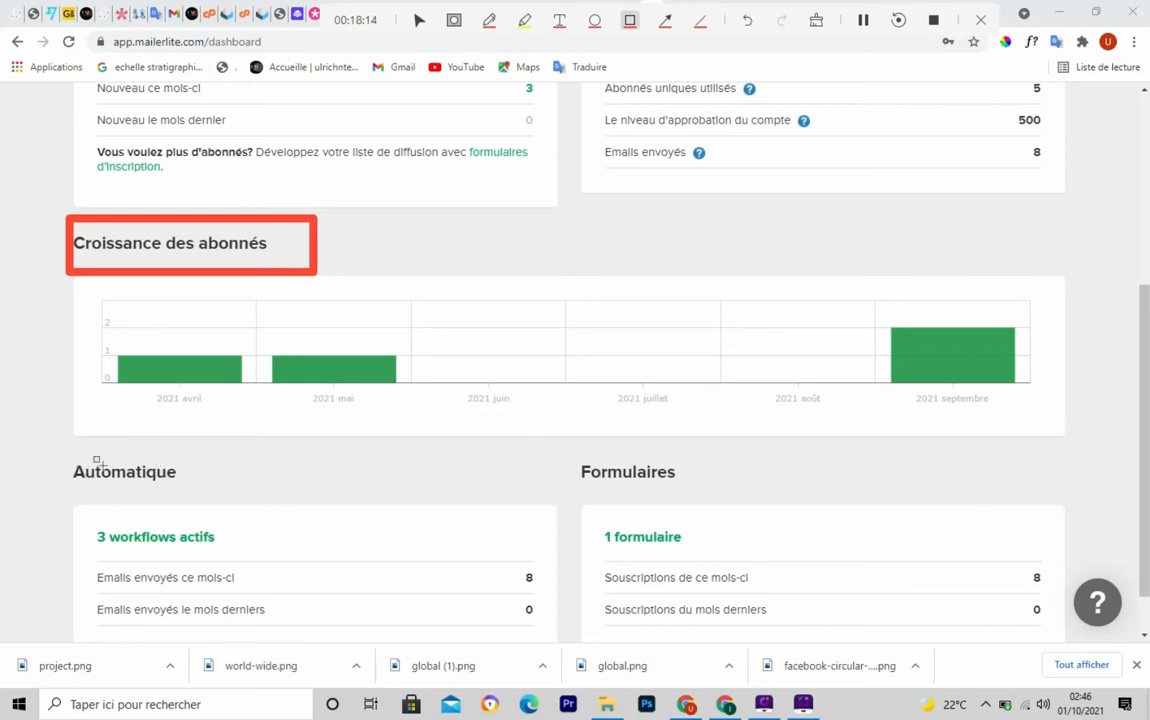
pyautogui.press('Escape')
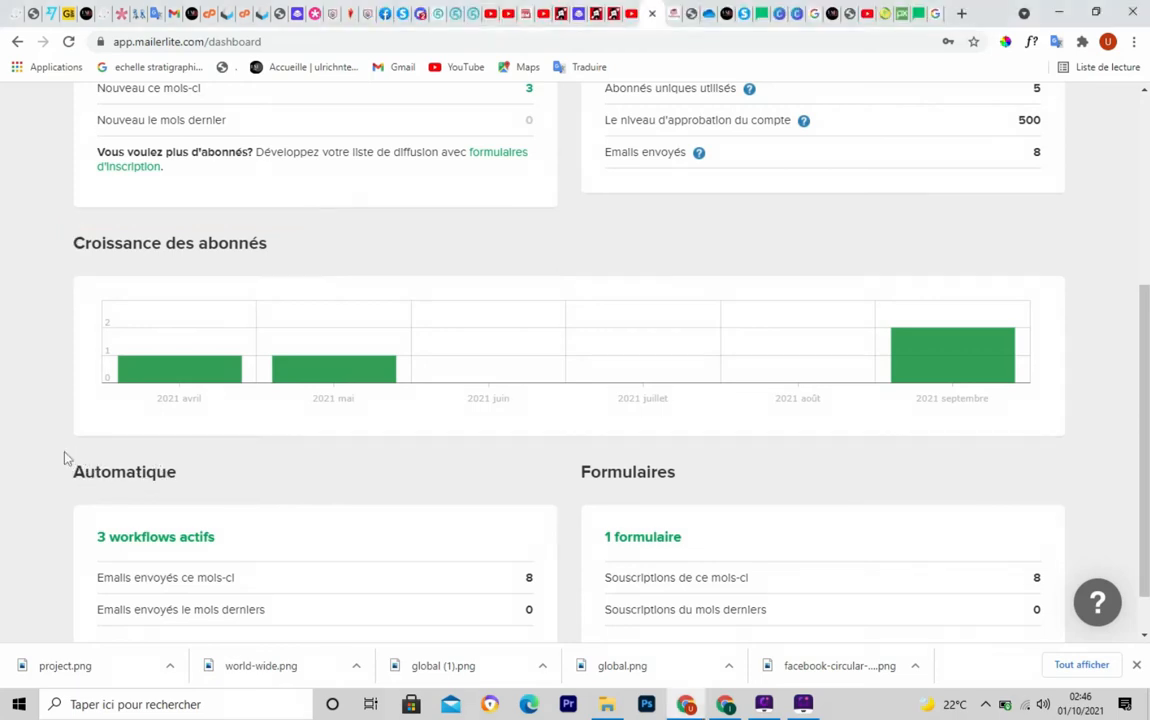
pyautogui.moveTo(62, 450)
pyautogui.mouseDown()
pyautogui.moveTo(226, 483)
pyautogui.moveTo(224, 497)
pyautogui.mouseUp()
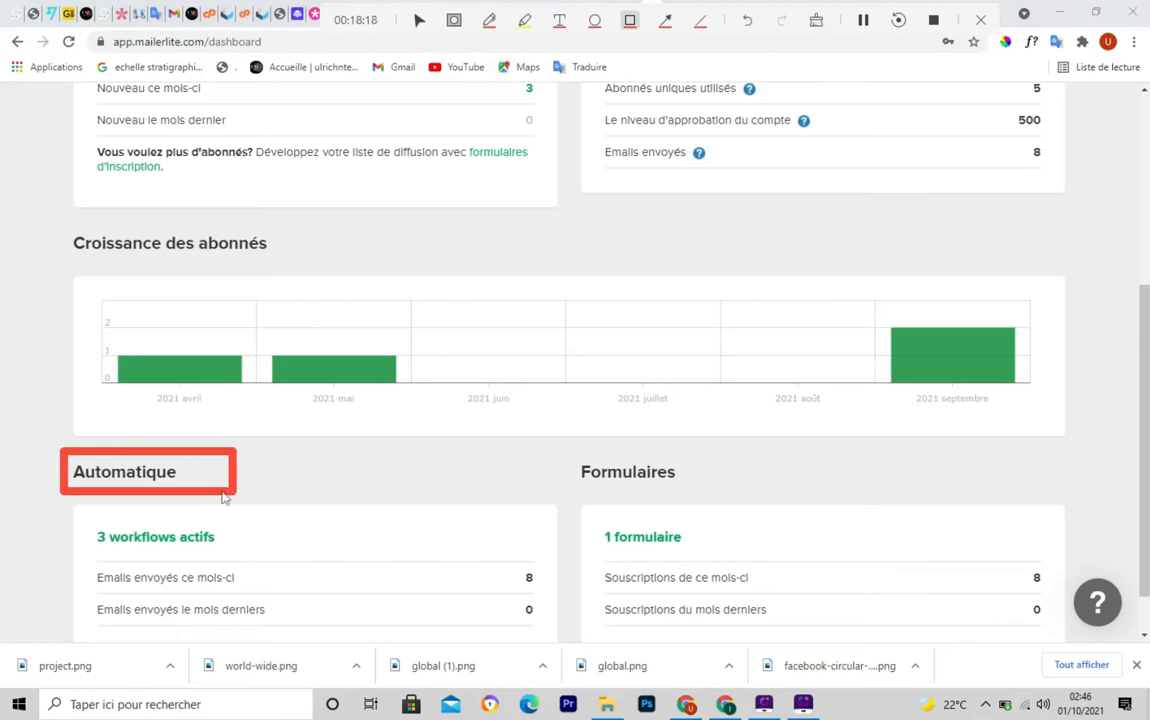
pyautogui.press('Escape')
pyautogui.moveTo(566, 451); pyautogui.dragTo(737, 502)
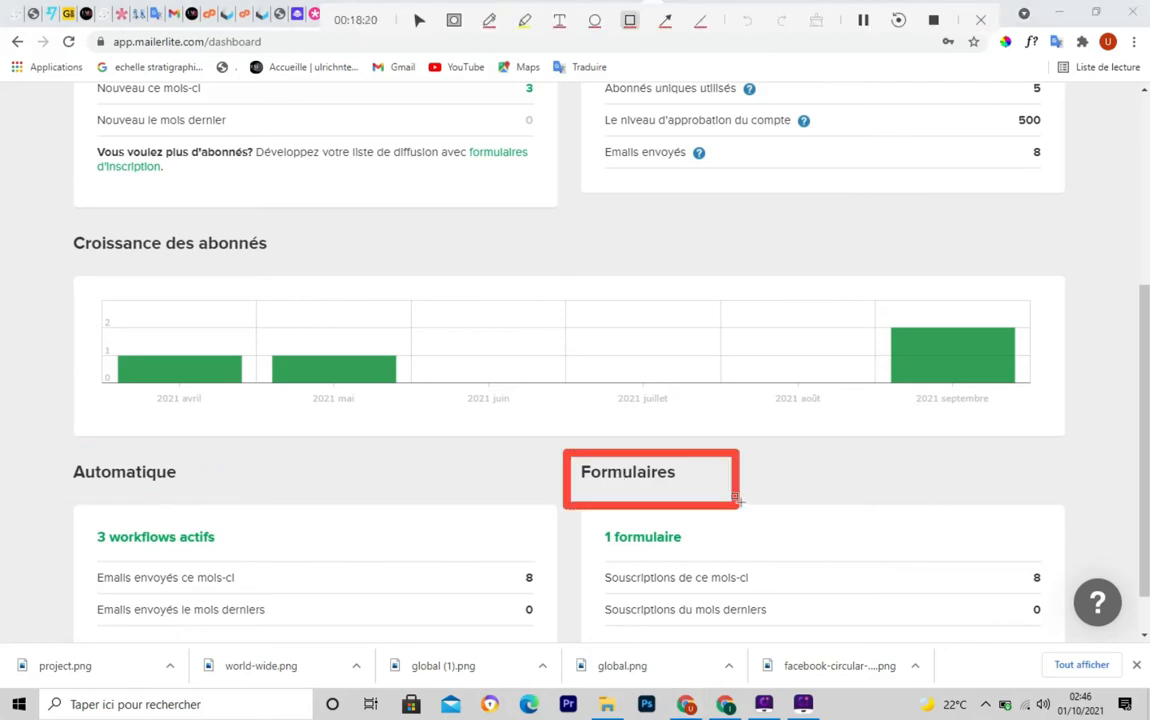
pyautogui.press('Escape')
# Point out Campagnes in the top navigation and open it
pyautogui.scroll(-1, 996, 490)
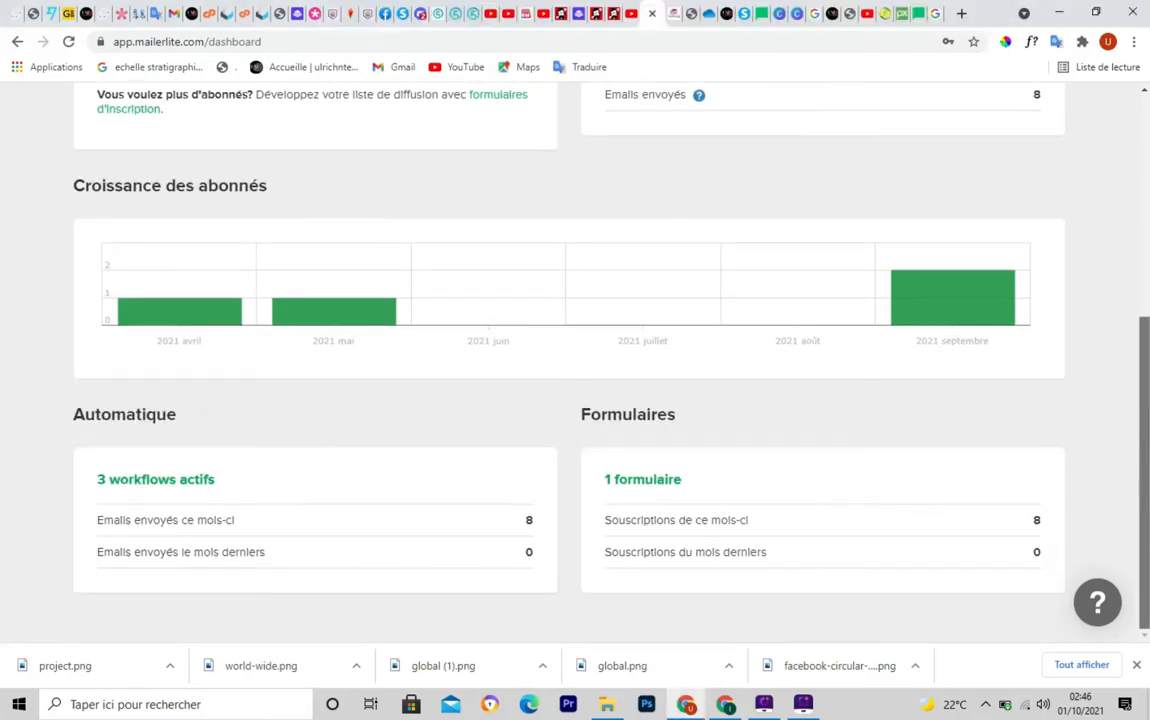
pyautogui.scroll(7, 575, 360)
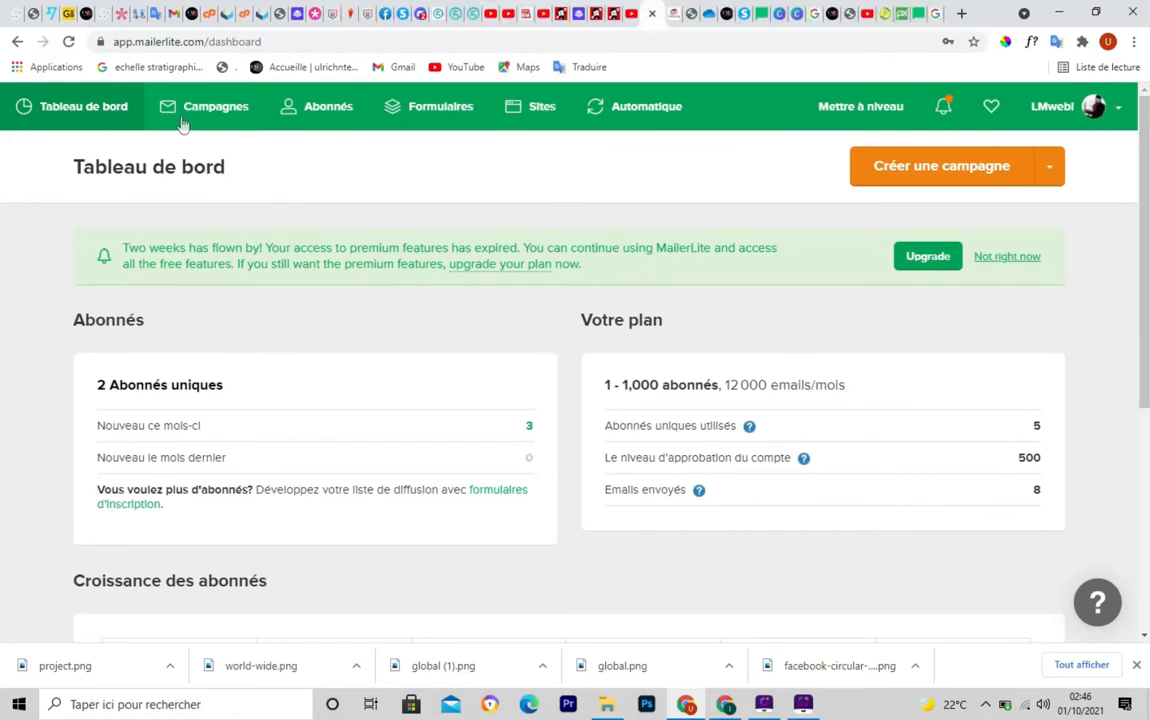
pyautogui.moveTo(138, 88); pyautogui.dragTo(259, 131)
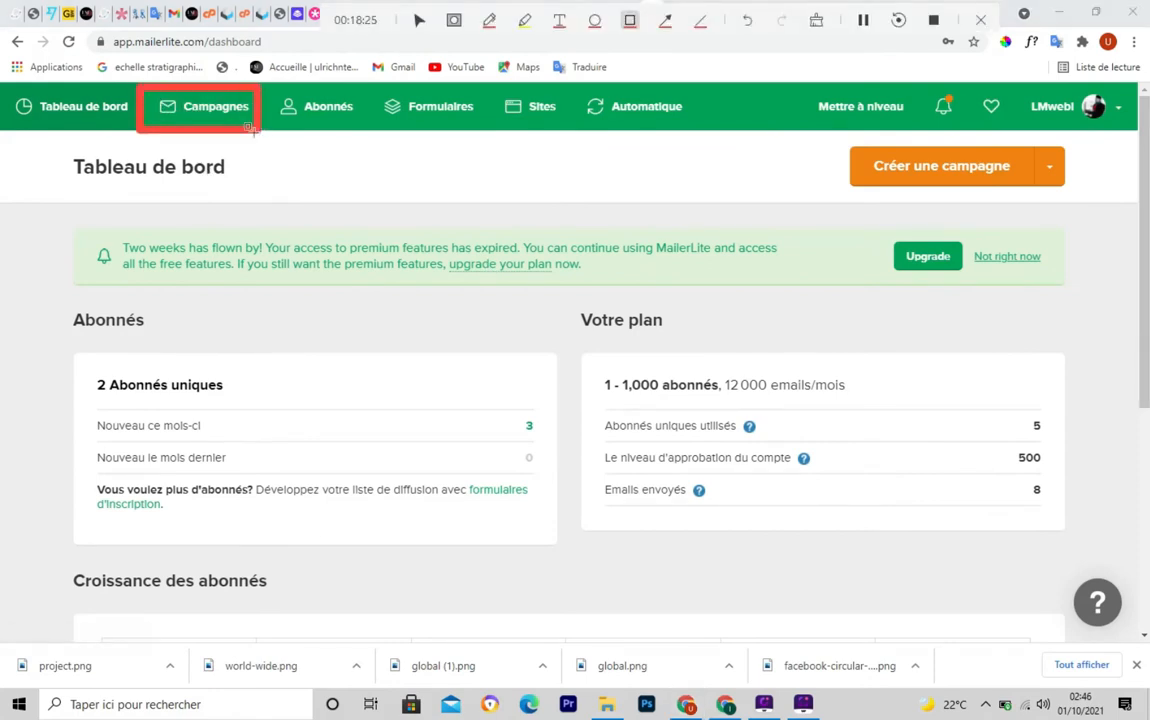
pyautogui.press('Escape')
pyautogui.click(216, 116)
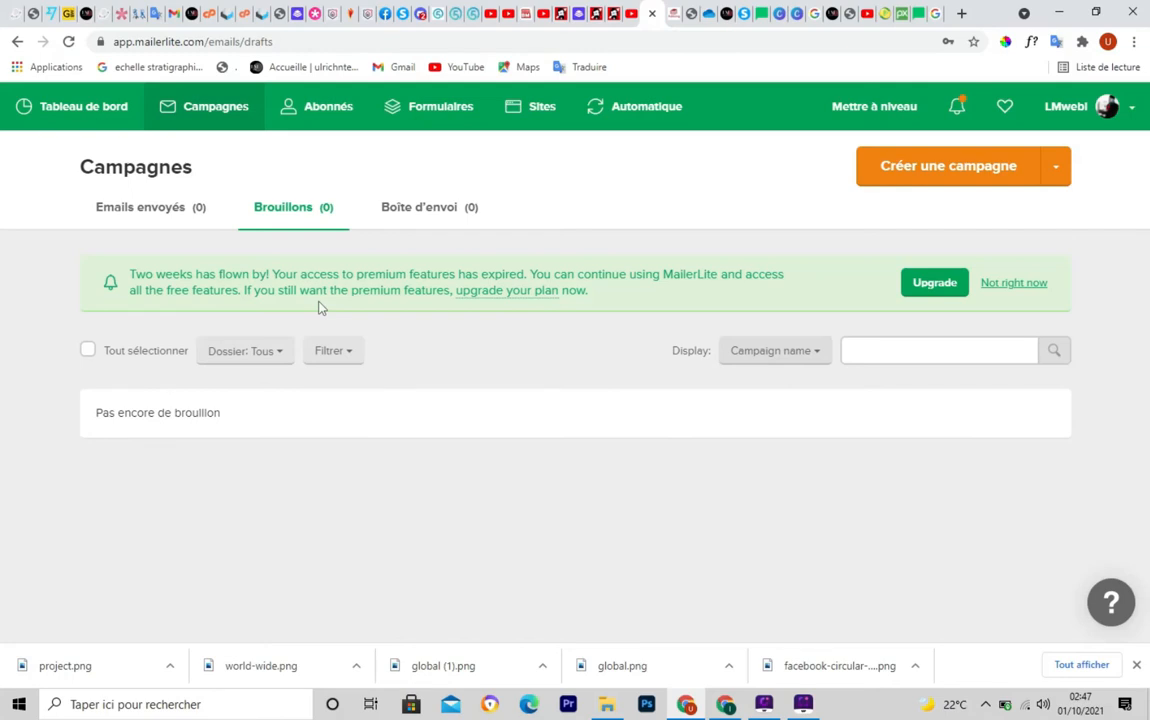
pyautogui.hotkey('ctrl', 'F5')
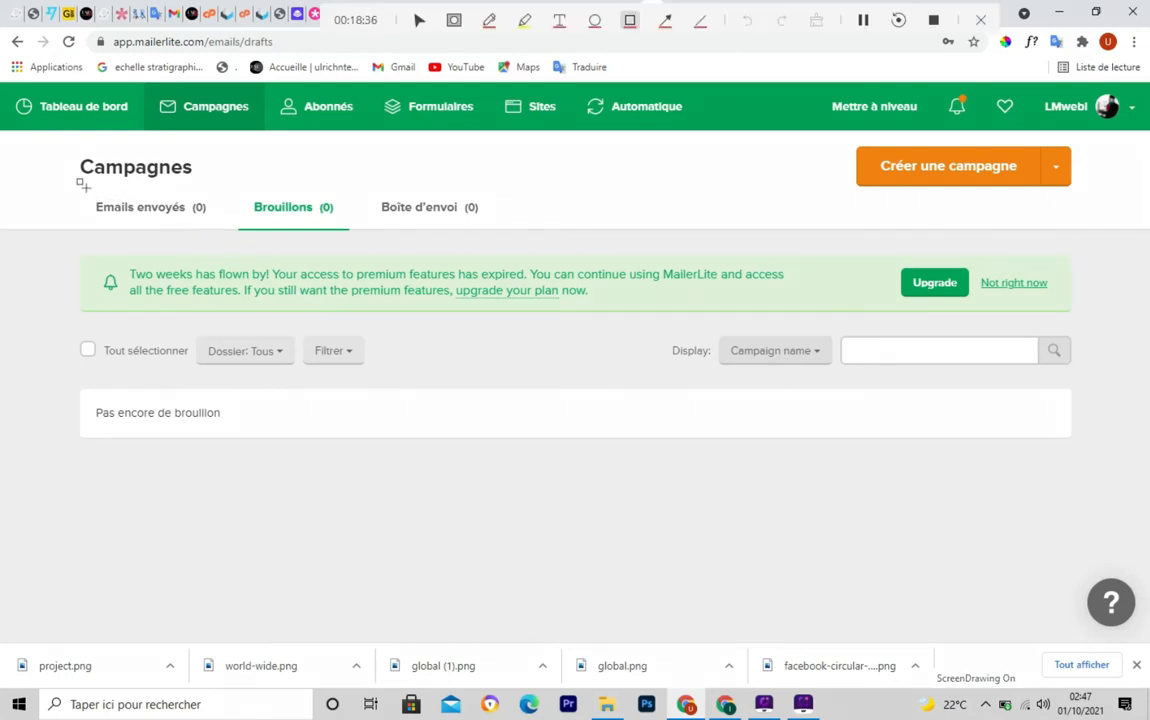
pyautogui.moveTo(80, 185)
pyautogui.mouseDown()
pyautogui.moveTo(115, 212)
pyautogui.moveTo(228, 229)
pyautogui.mouseUp()
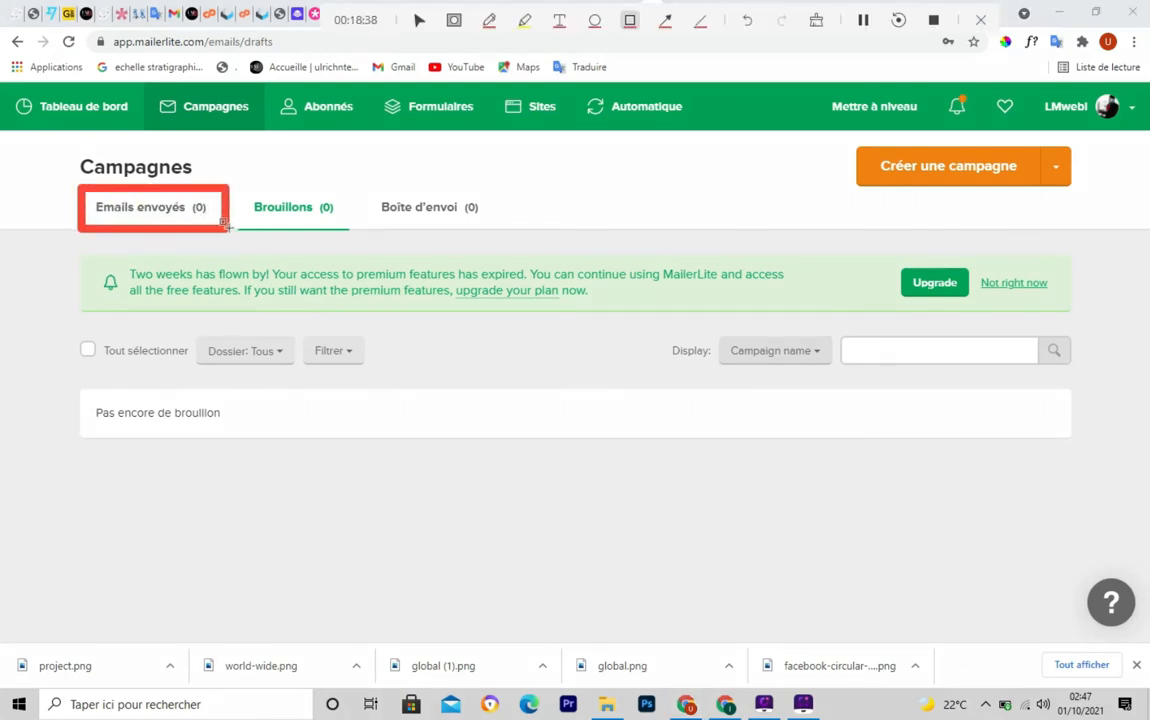
pyautogui.hotkey('ctrl', 'F5')
pyautogui.hotkey('ctrl', 'F5')
pyautogui.moveTo(240, 189)
pyautogui.mouseDown()
pyautogui.moveTo(334, 236)
pyautogui.moveTo(347, 231)
pyautogui.mouseUp()
pyautogui.hotkey('ctrl', 'F5')
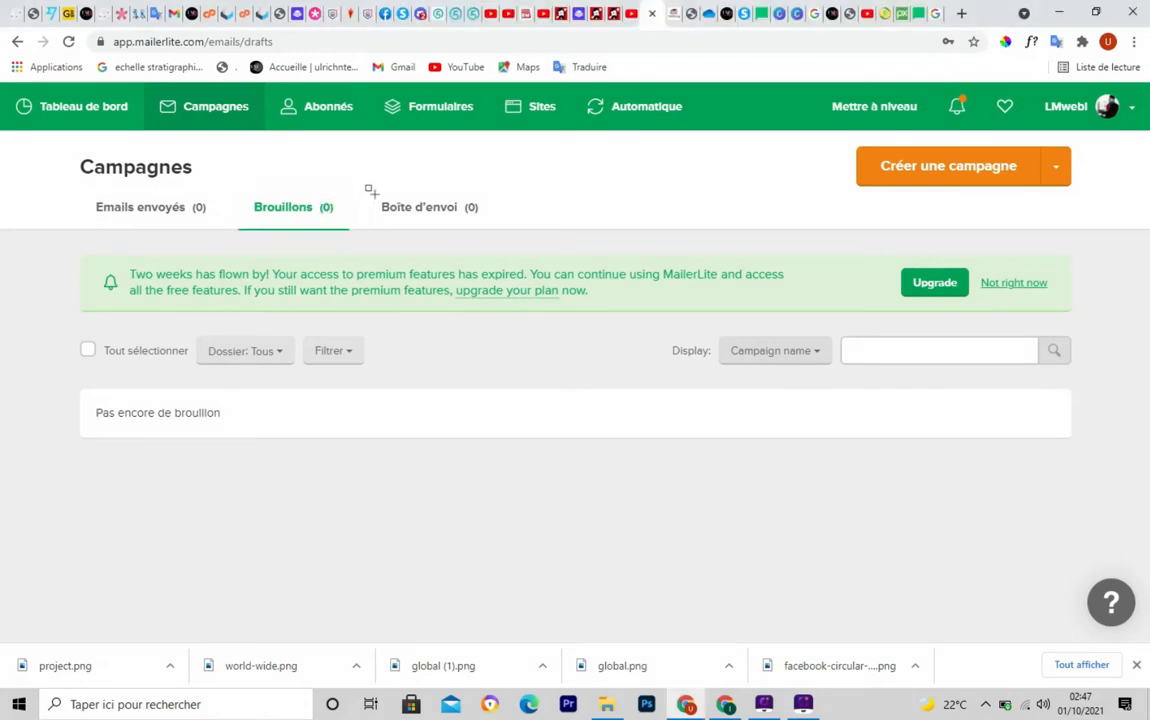
pyautogui.moveTo(372, 190)
pyautogui.mouseDown()
pyautogui.moveTo(382, 228)
pyautogui.moveTo(491, 228)
pyautogui.mouseUp()
pyautogui.hotkey('ctrl', 'F5')
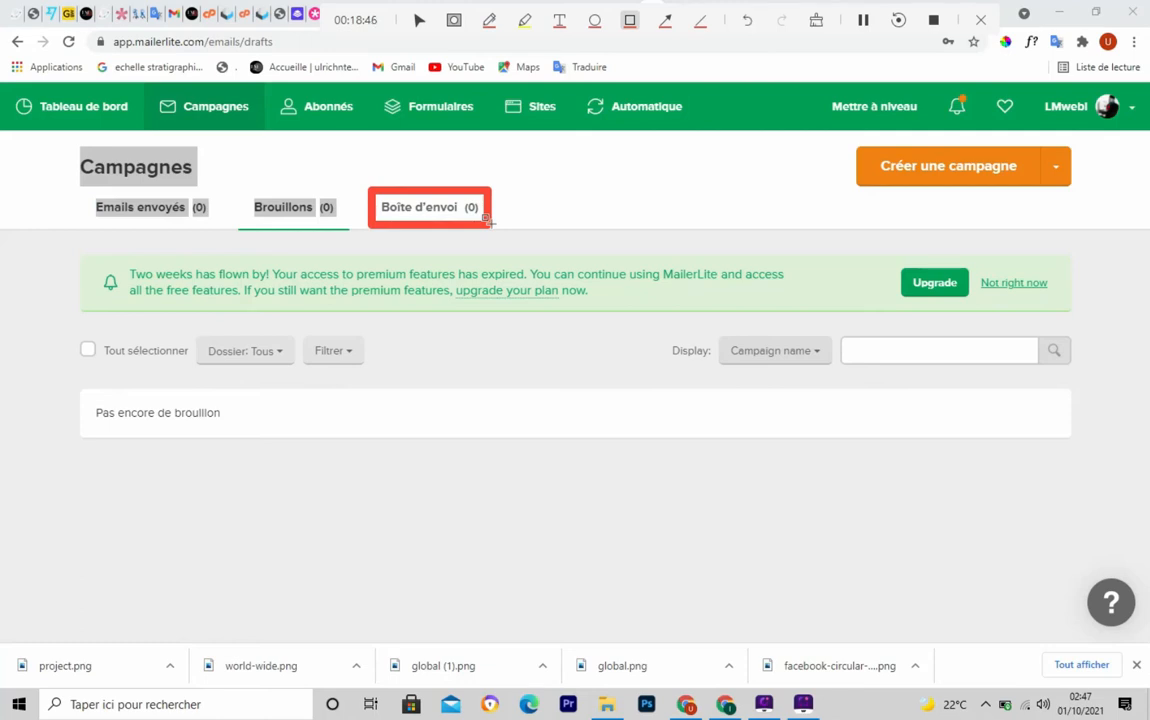
pyautogui.hotkey('ctrl', 'F5')
pyautogui.hotkey('ctrl', 'F5')
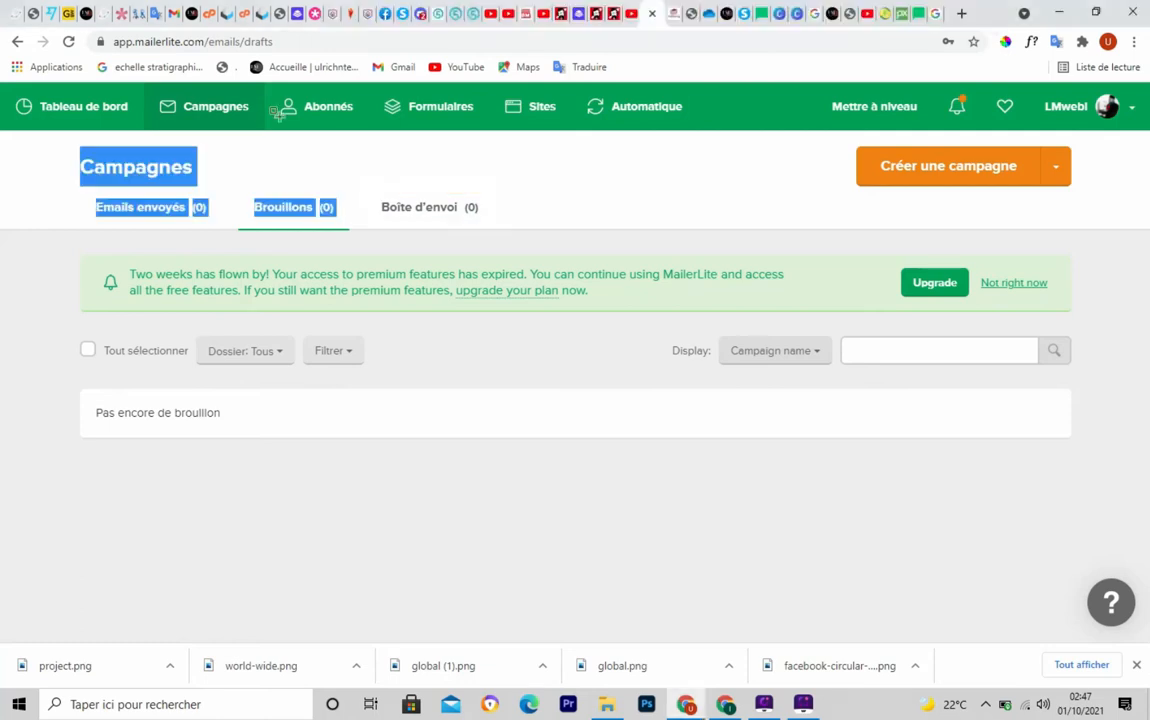
pyautogui.moveTo(327, 131); pyautogui.dragTo(370, 134)
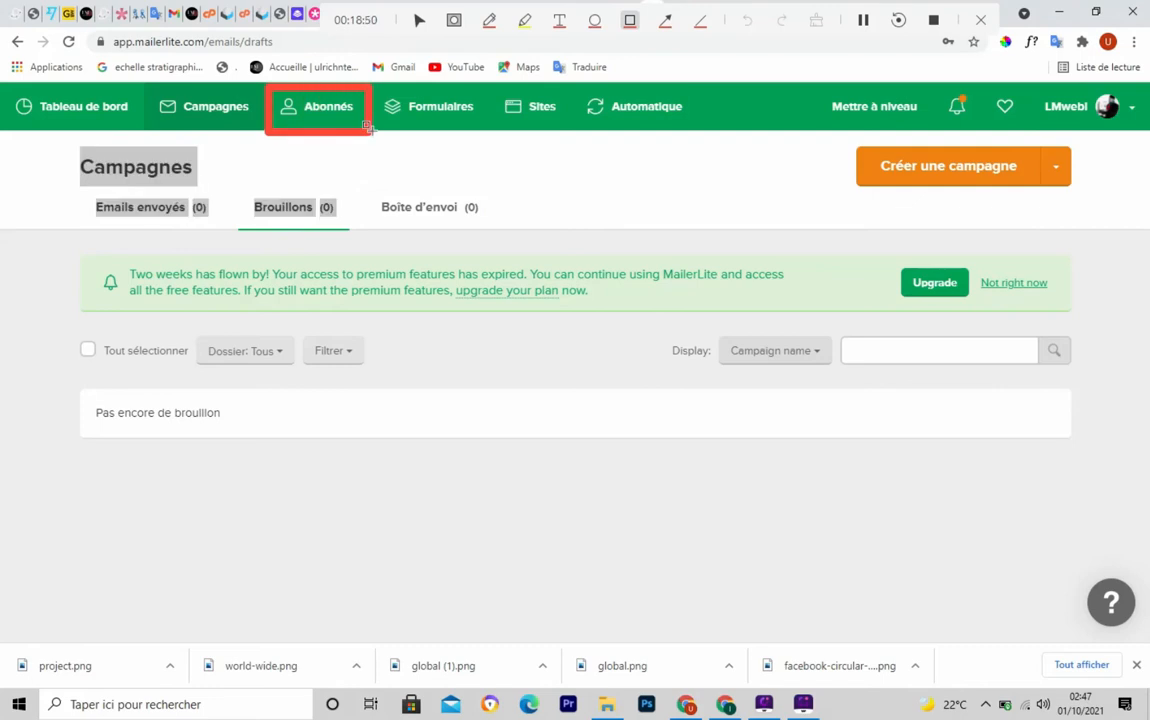
# Open Abonnés, close the stray Chrome help tab, and outline the Segments and Groupes tabs
pyautogui.click(315, 113)
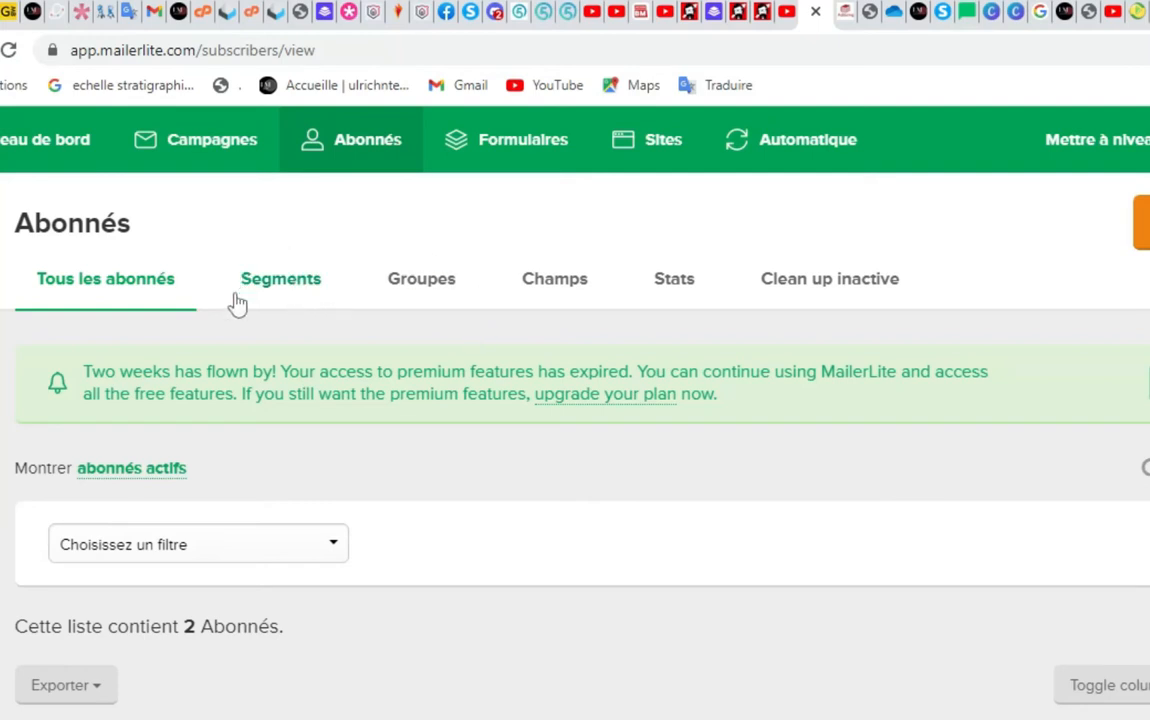
pyautogui.press('F1')
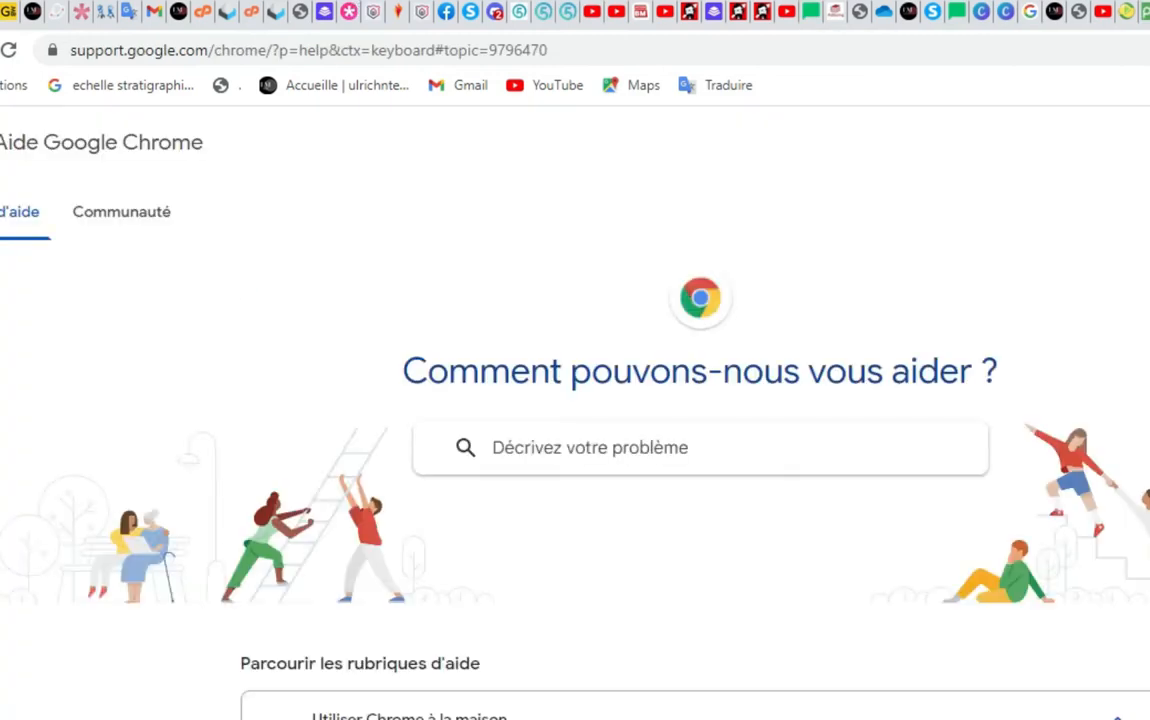
pyautogui.click(813, 12)
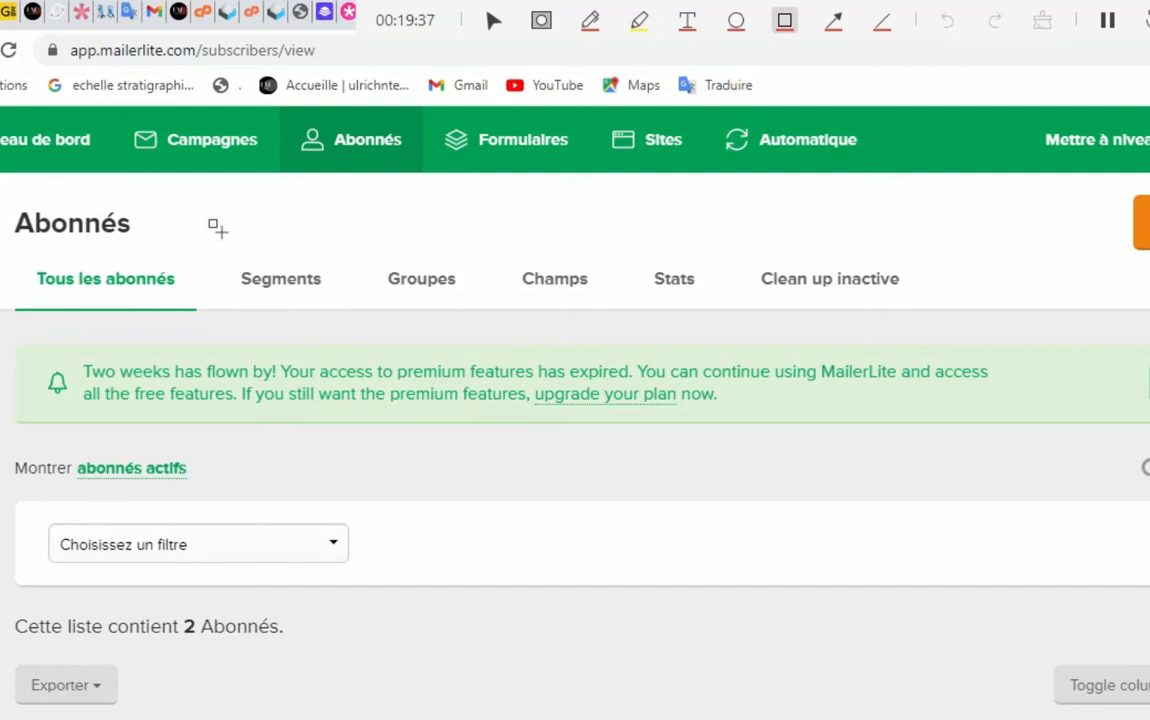
pyautogui.moveTo(212, 229)
pyautogui.mouseDown()
pyautogui.moveTo(317, 330)
pyautogui.moveTo(353, 318)
pyautogui.mouseUp()
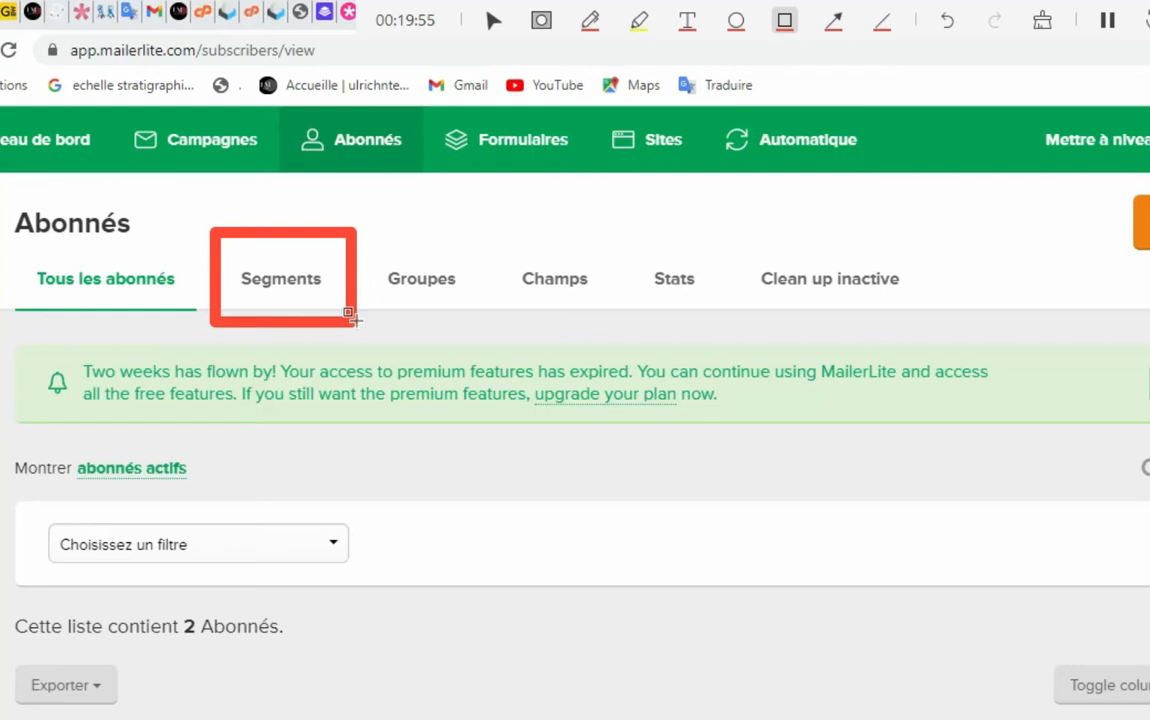
pyautogui.moveTo(363, 240)
pyautogui.mouseDown()
pyautogui.moveTo(380, 300)
pyautogui.moveTo(505, 321)
pyautogui.mouseUp()
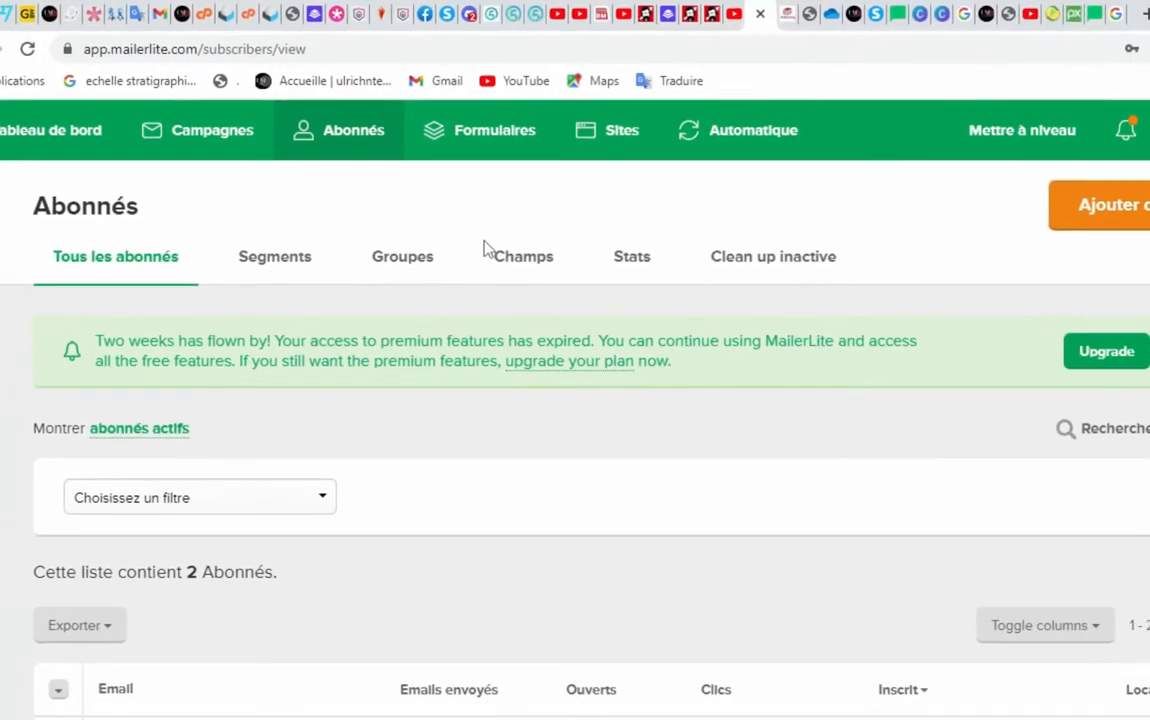
# Open the Champs tab and outline subscriber fields and their merge tags
pyautogui.click(514, 263)
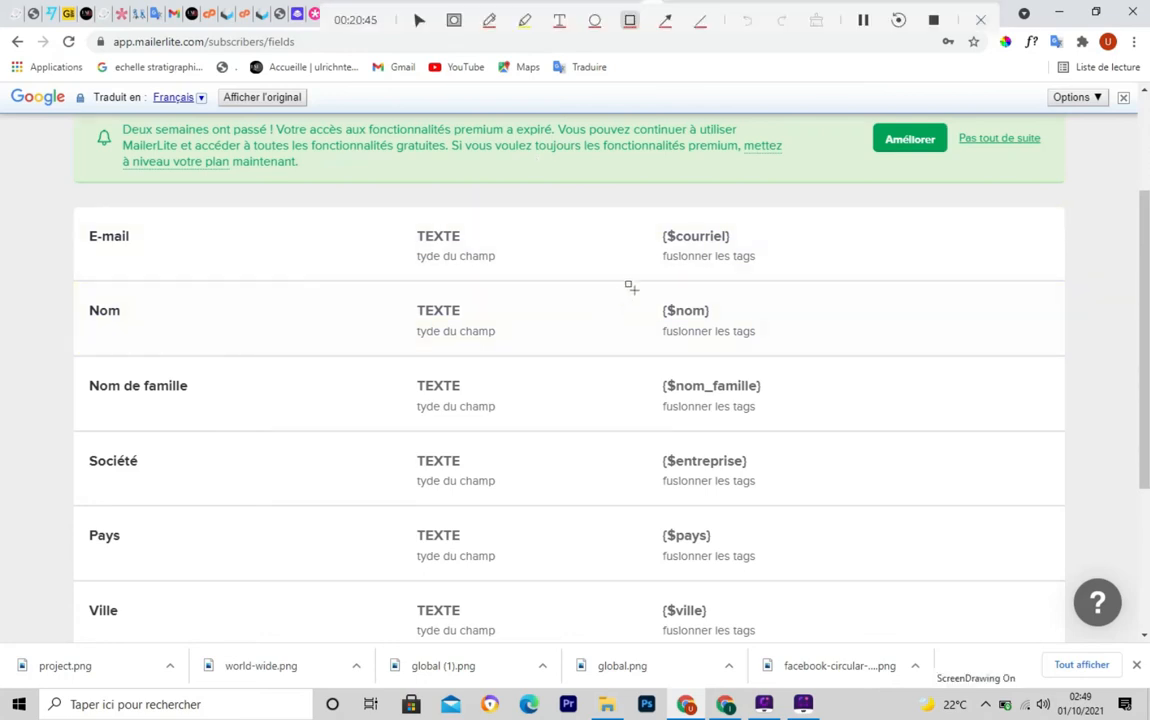
pyautogui.moveTo(629, 288)
pyautogui.mouseDown()
pyautogui.moveTo(688, 336)
pyautogui.moveTo(758, 343)
pyautogui.mouseUp()
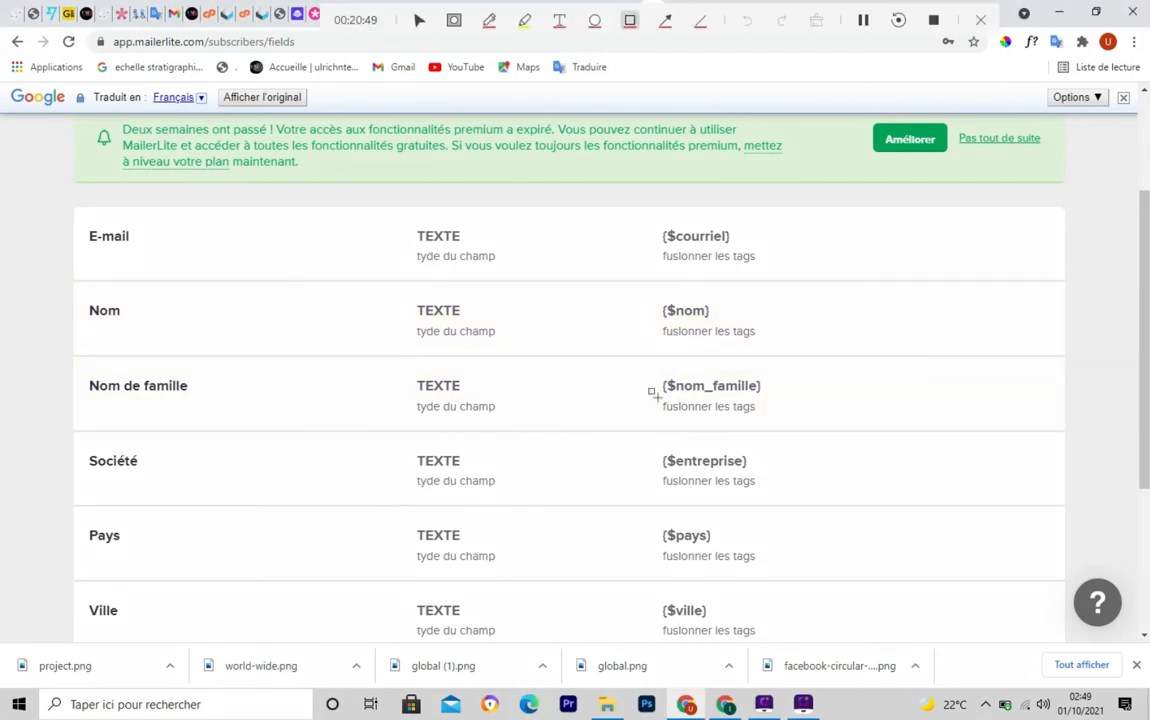
pyautogui.moveTo(649, 362)
pyautogui.mouseDown()
pyautogui.moveTo(697, 430)
pyautogui.moveTo(771, 423)
pyautogui.mouseUp()
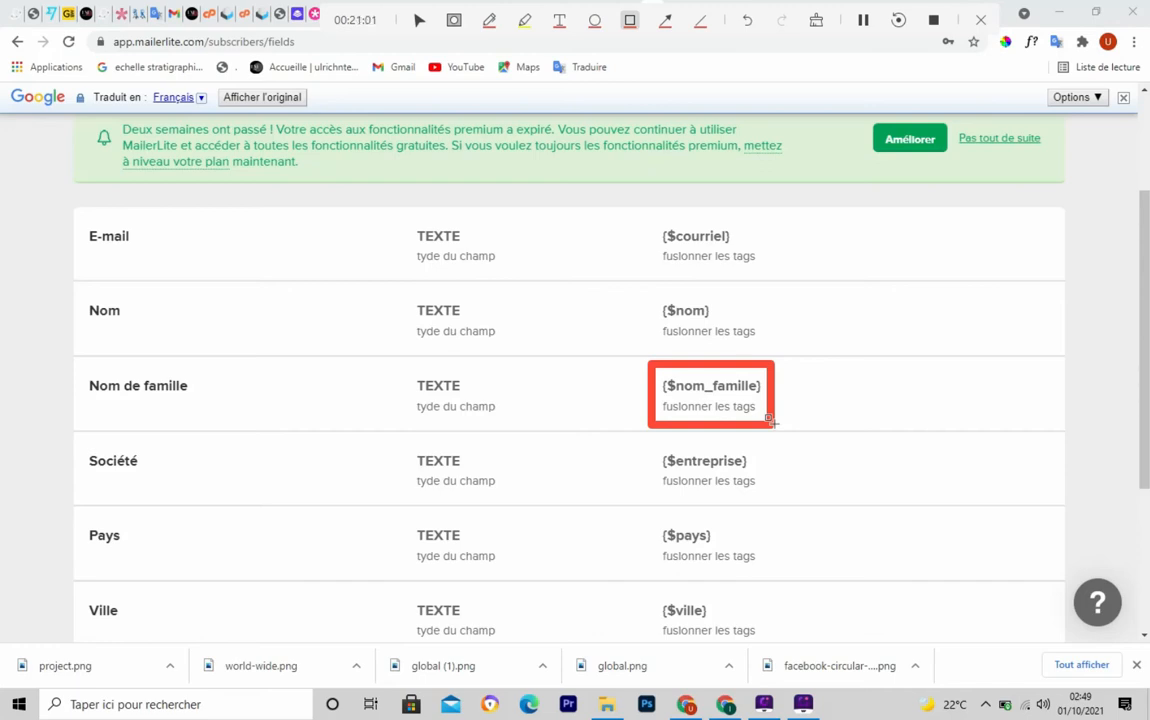
pyautogui.press('Escape')
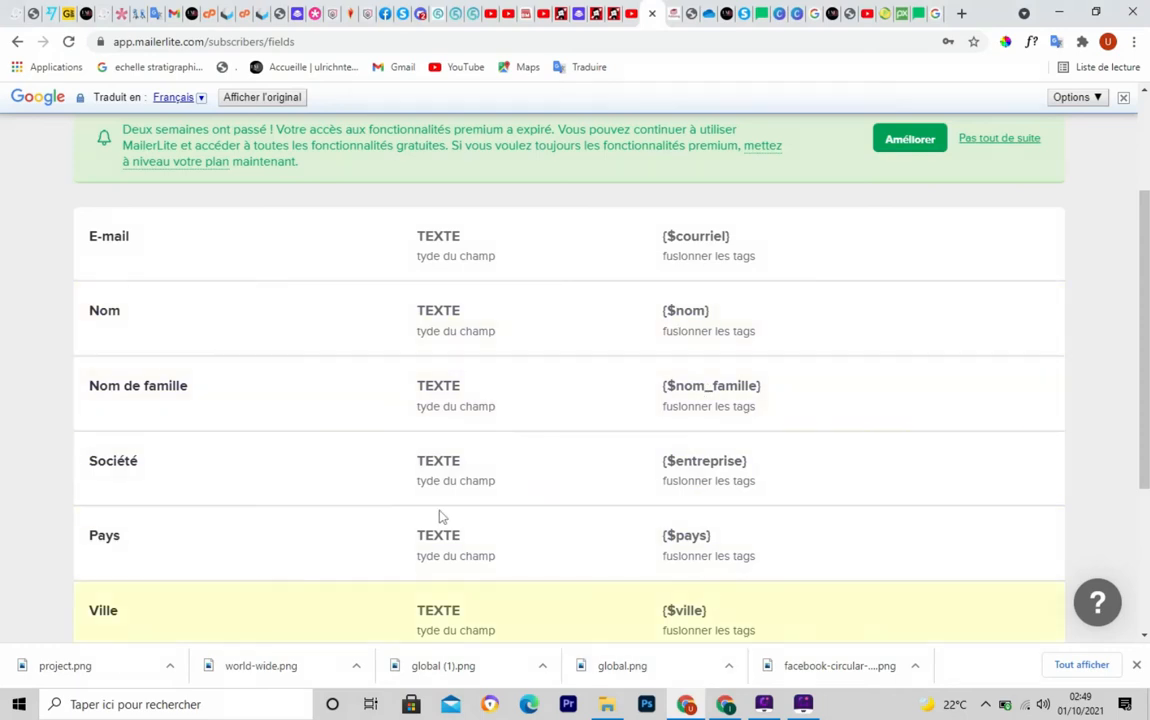
pyautogui.hotkey('ctrl', 'F5')
pyautogui.moveTo(645, 517)
pyautogui.mouseDown()
pyautogui.moveTo(652, 545)
pyautogui.moveTo(743, 571)
pyautogui.mouseUp()
pyautogui.press('Escape')
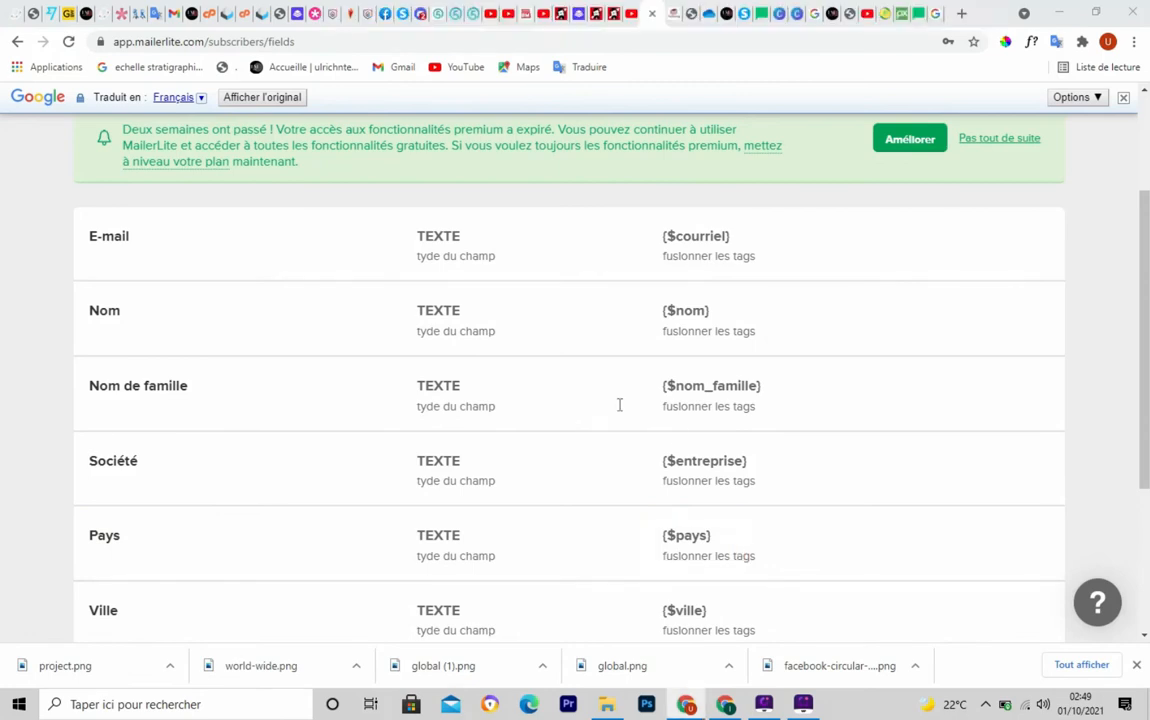
# Scroll through the remaining fields, outline one more, then open Statistiques
pyautogui.moveTo(1147, 360); pyautogui.dragTo(1147, 453)
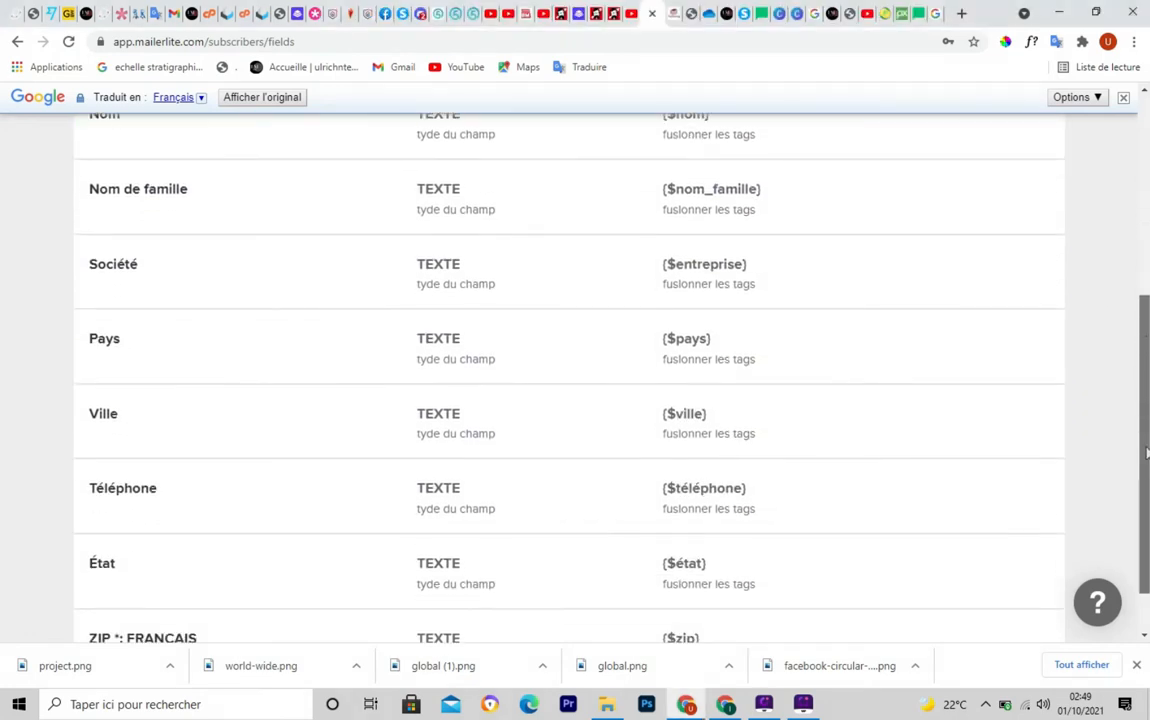
pyautogui.hotkey('ctrl', 'shift', 'd')
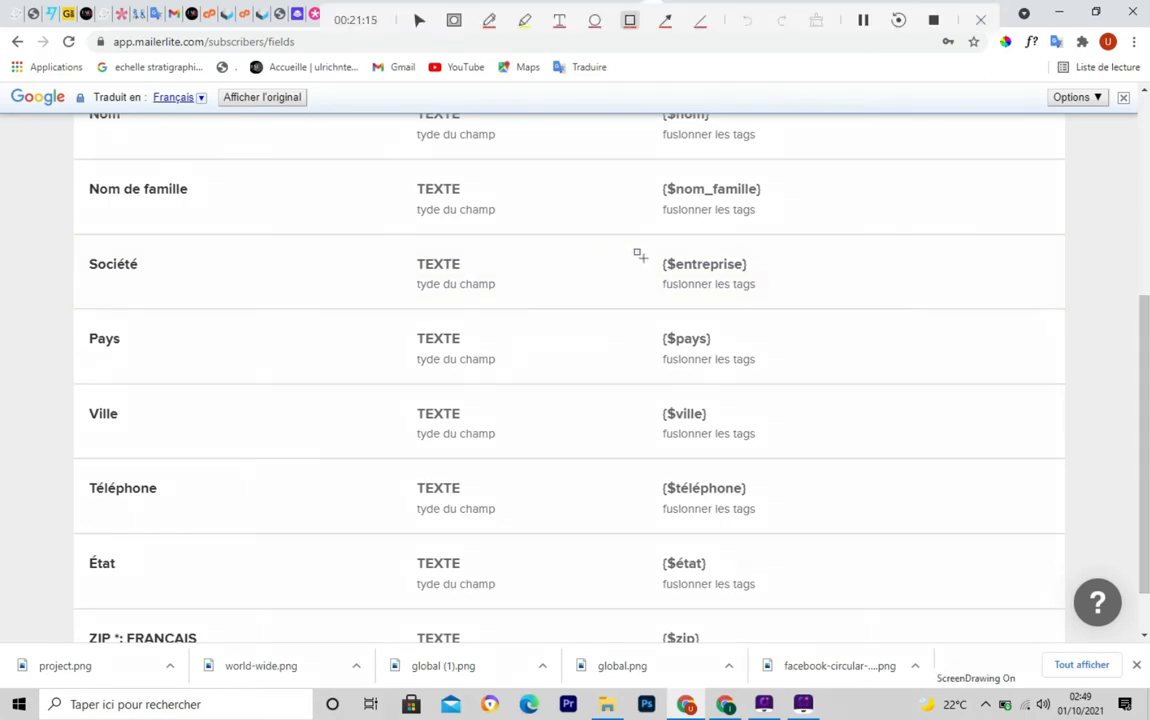
pyautogui.moveTo(634, 243)
pyautogui.mouseDown()
pyautogui.moveTo(755, 318)
pyautogui.moveTo(783, 313)
pyautogui.mouseUp()
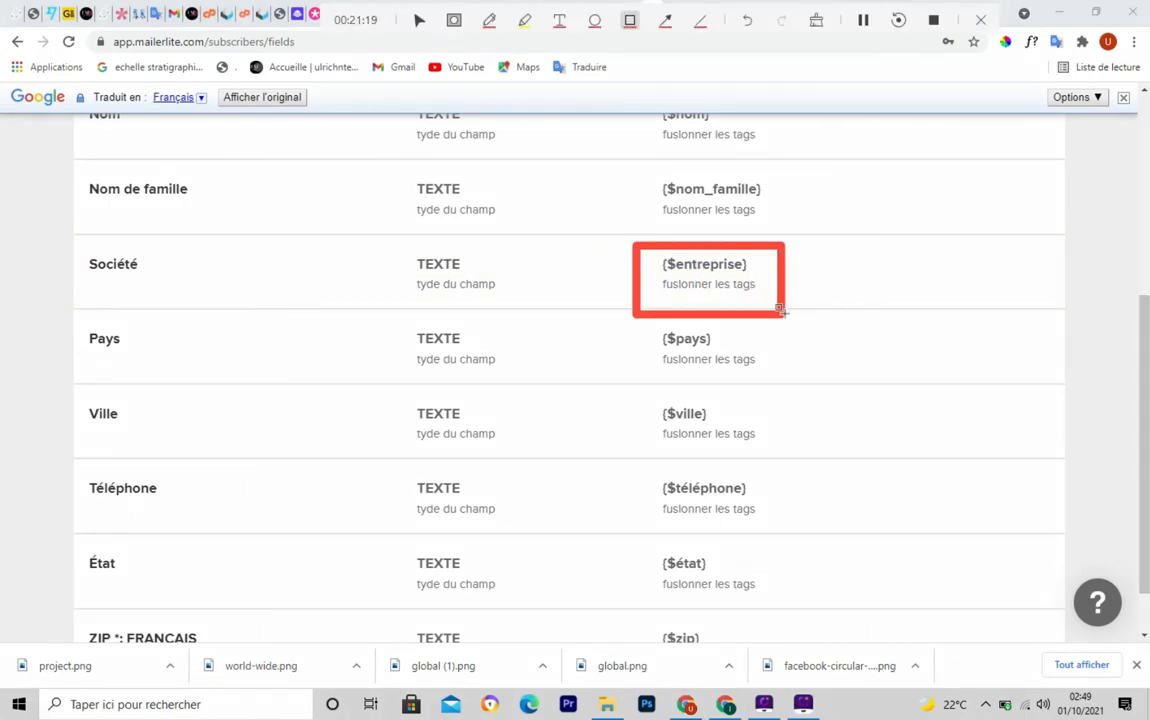
pyautogui.press('Escape')
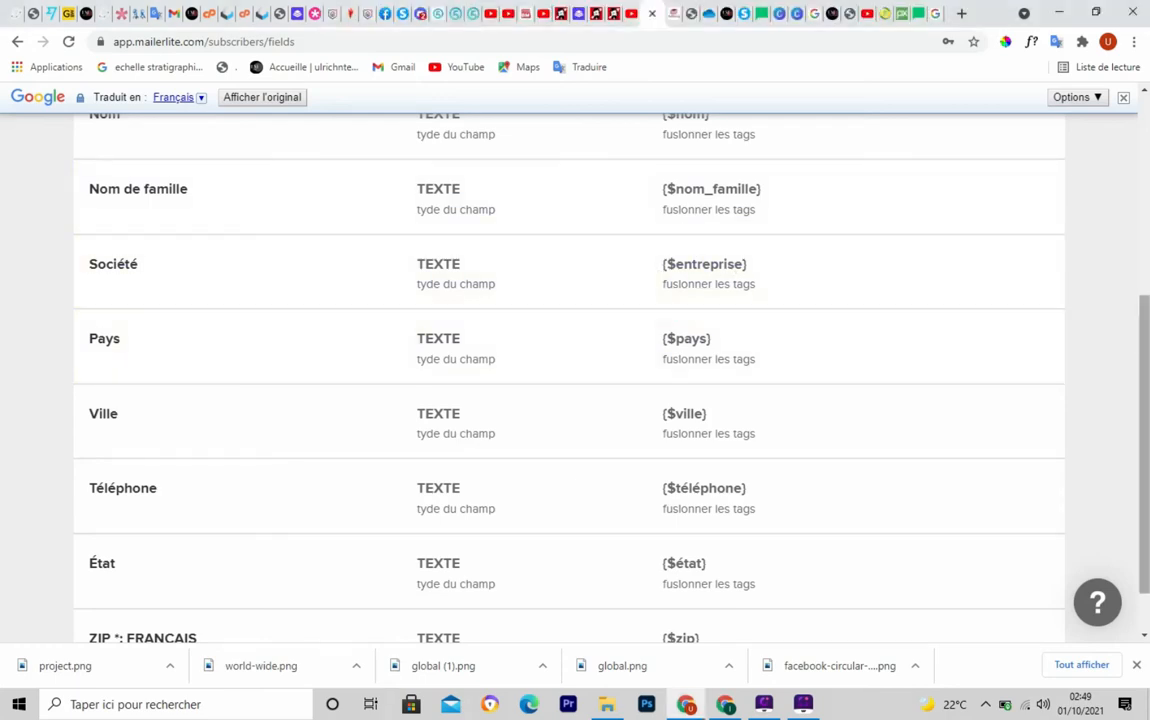
pyautogui.scroll(5, 1133, 214)
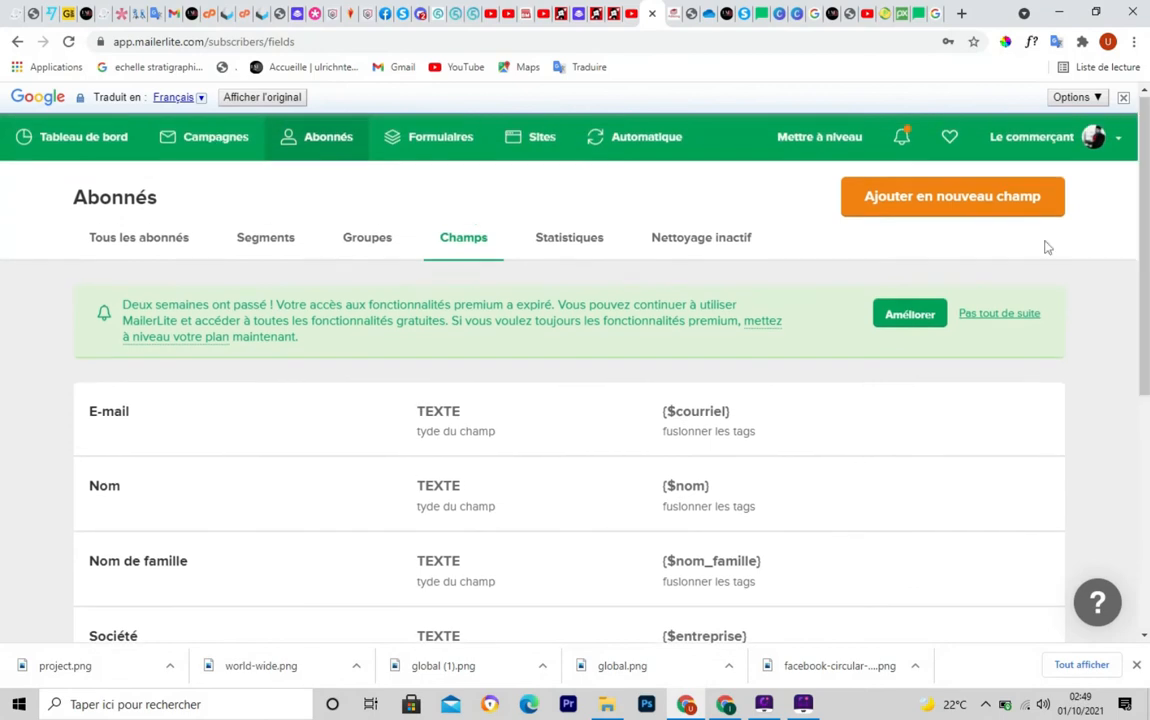
pyautogui.click(553, 247)
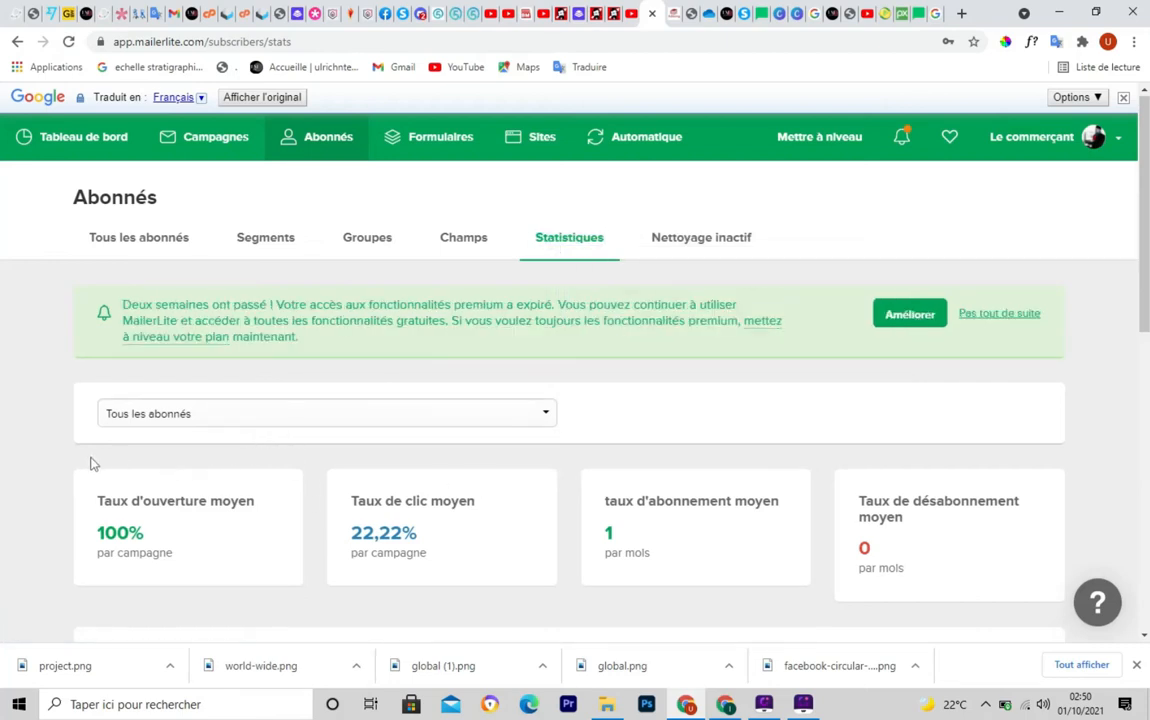
pyautogui.moveTo(82, 457)
pyautogui.mouseDown()
pyautogui.moveTo(190, 585)
pyautogui.moveTo(295, 578)
pyautogui.moveTo(298, 598)
pyautogui.moveTo(307, 594)
pyautogui.mouseUp()
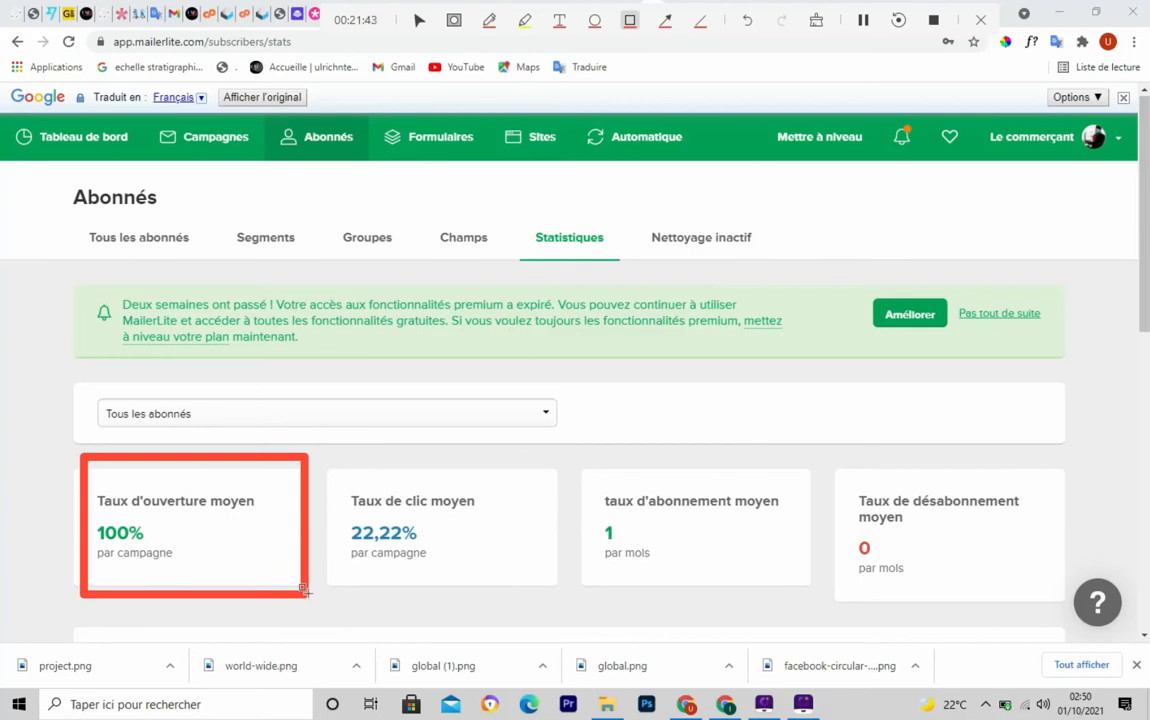
pyautogui.press('Escape')
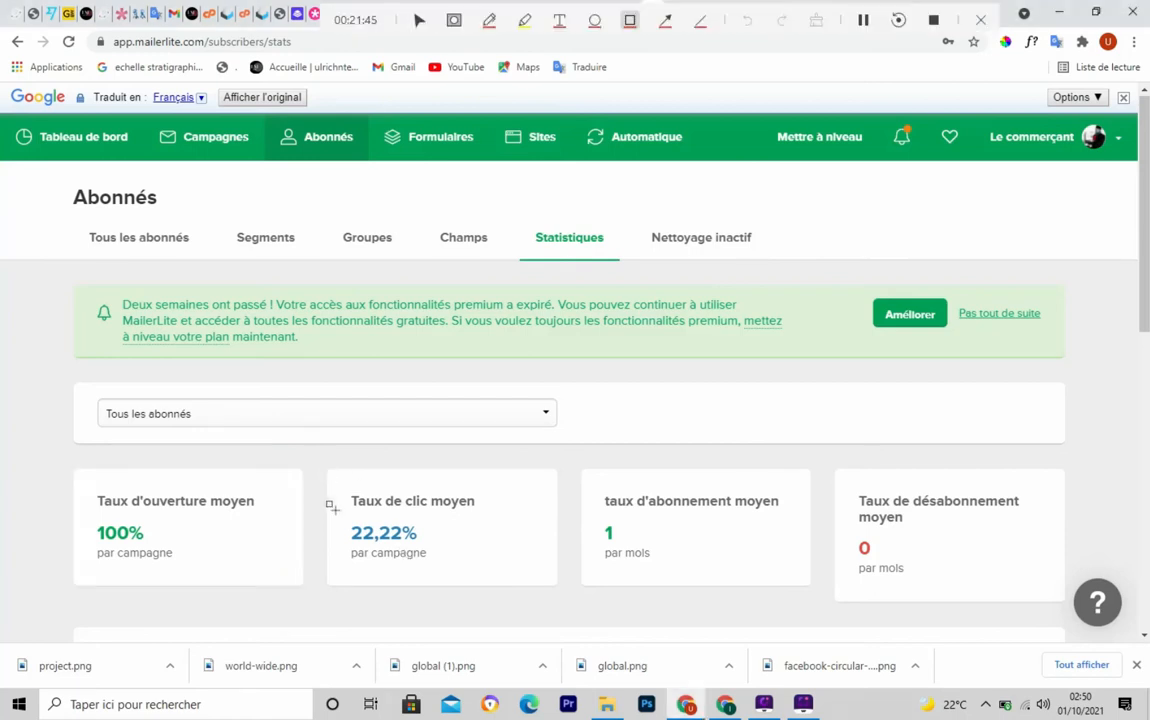
pyautogui.moveTo(322, 464); pyautogui.dragTo(555, 585)
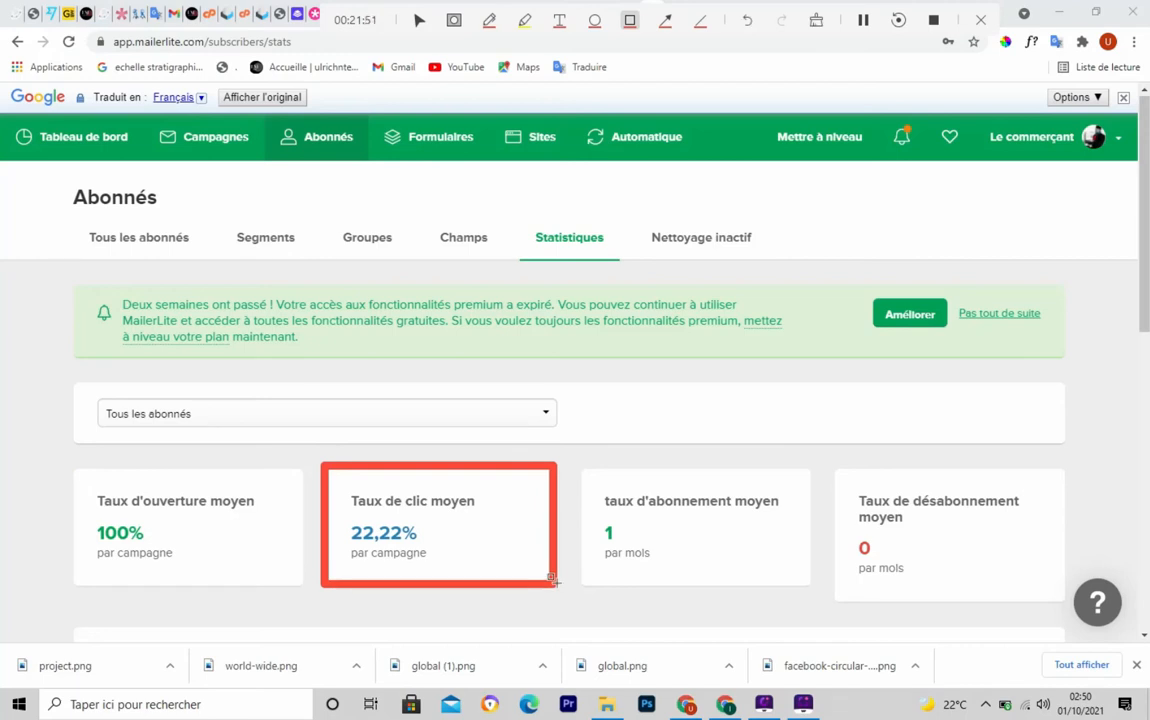
pyautogui.hotkey('ctrl', 'F5')
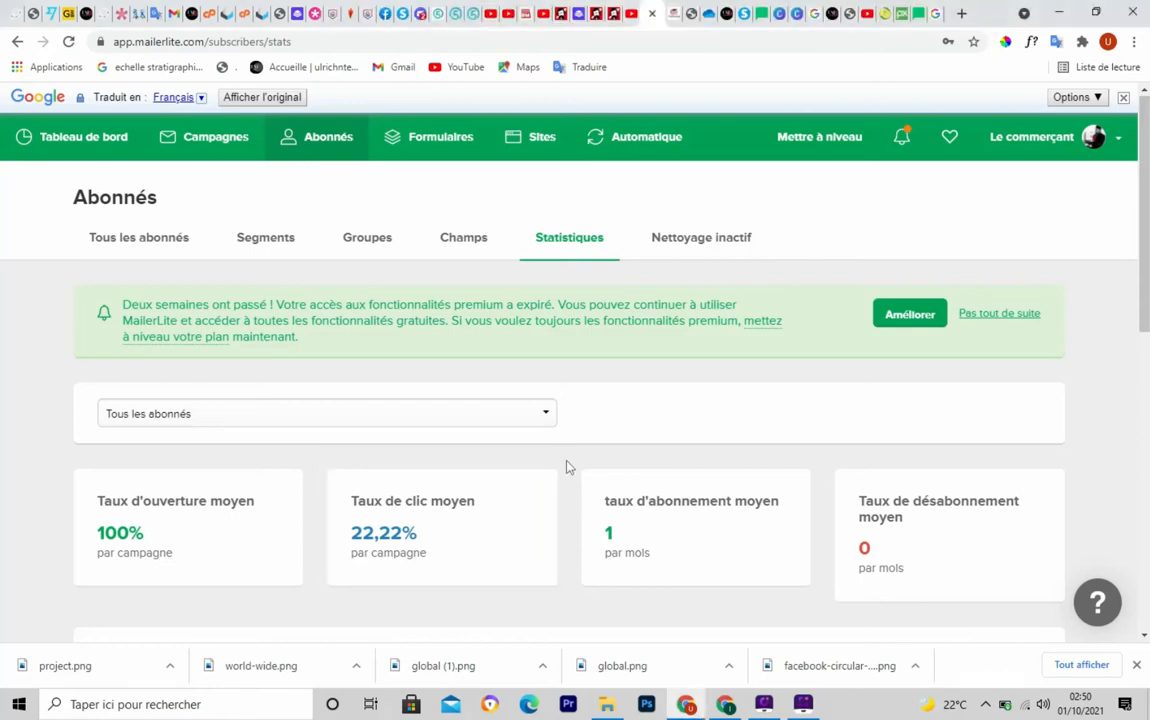
pyautogui.hotkey('ctrl', 'F5')
pyautogui.moveTo(567, 467)
pyautogui.mouseDown()
pyautogui.moveTo(770, 590)
pyautogui.moveTo(815, 589)
pyautogui.mouseUp()
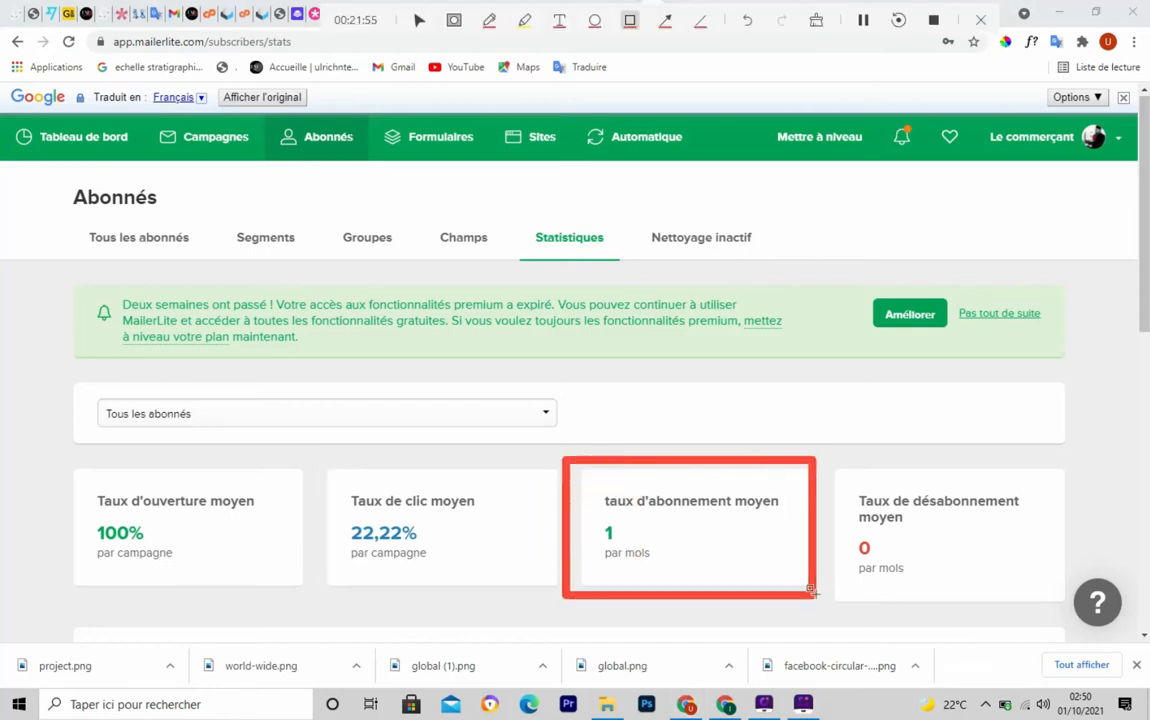
pyautogui.hotkey('ctrl', 'F5')
pyautogui.hotkey('ctrl', 'F5')
pyautogui.moveTo(832, 470)
pyautogui.mouseDown()
pyautogui.moveTo(942, 588)
pyautogui.moveTo(1027, 590)
pyautogui.mouseUp()
pyautogui.hotkey('ctrl', 'F5')
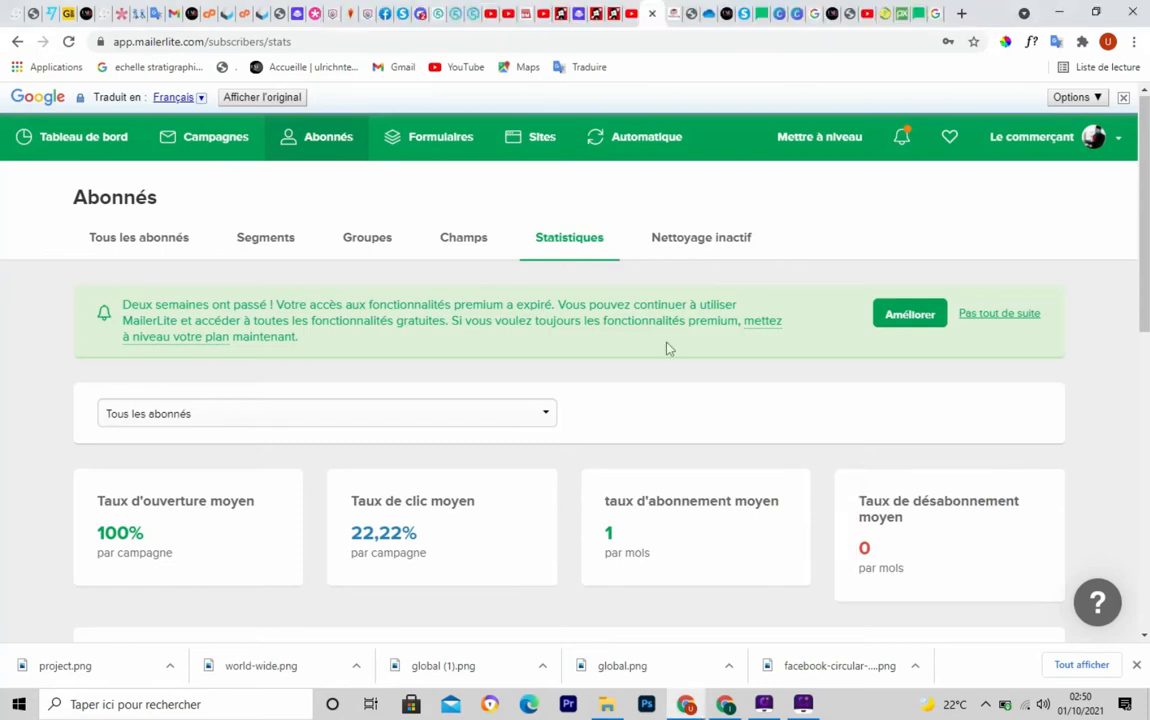
pyautogui.hotkey('ctrl', 'F5')
pyautogui.moveTo(632, 211); pyautogui.dragTo(766, 262)
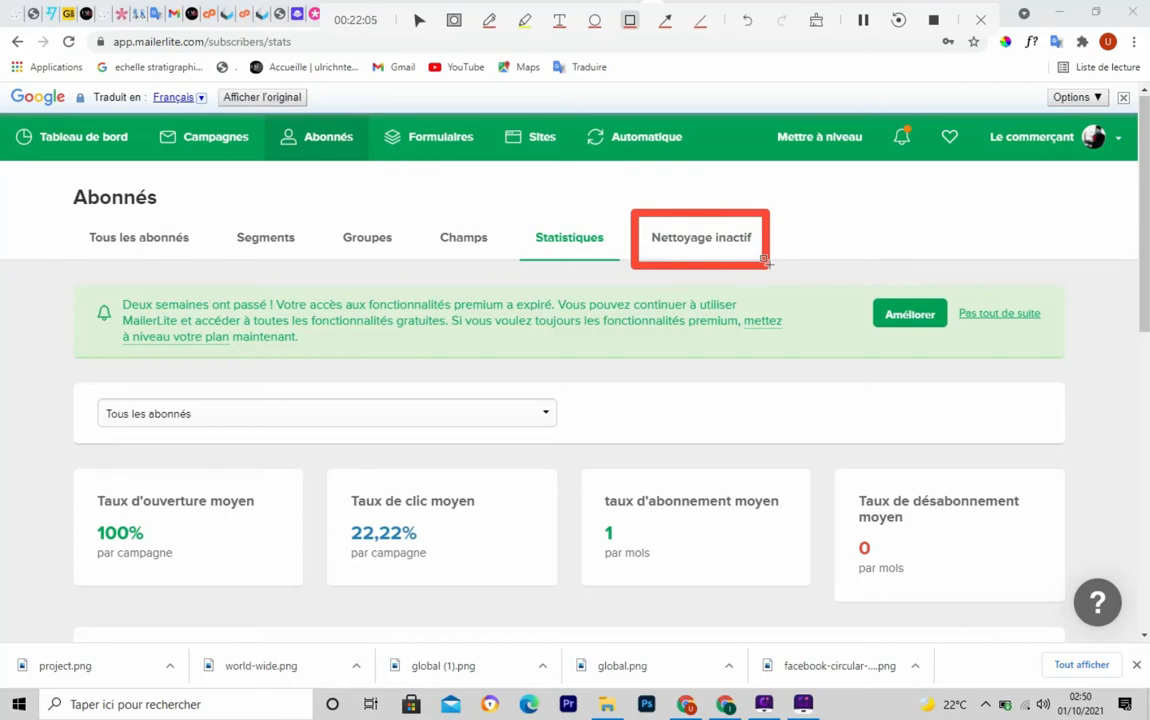
pyautogui.press('Escape')
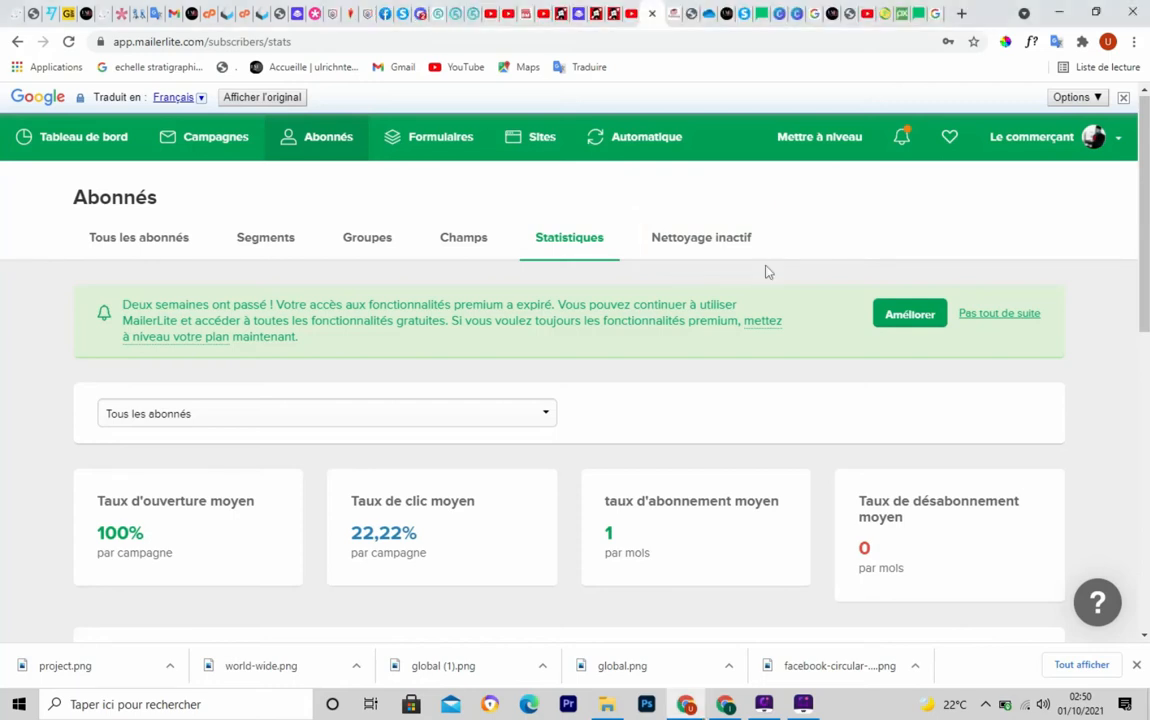
# Review the Nettoyage inactif cleanup page, then go to the Formulaires pop-up section
pyautogui.click(686, 245)
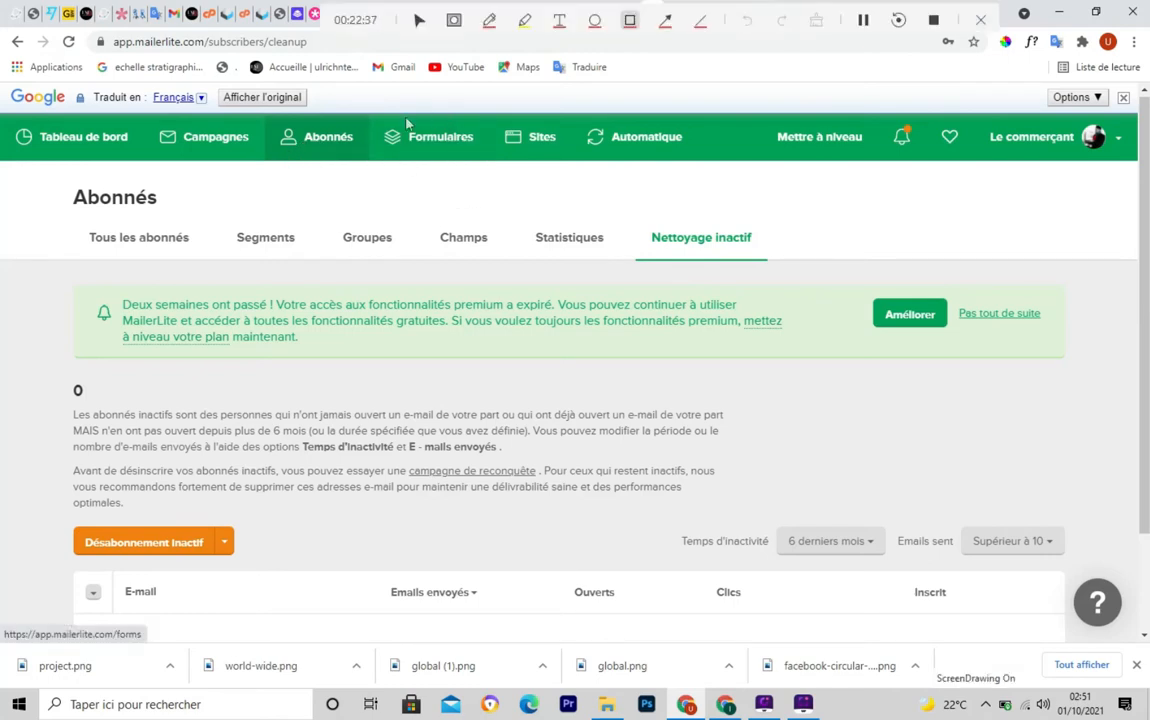
pyautogui.moveTo(367, 119); pyautogui.dragTo(492, 158)
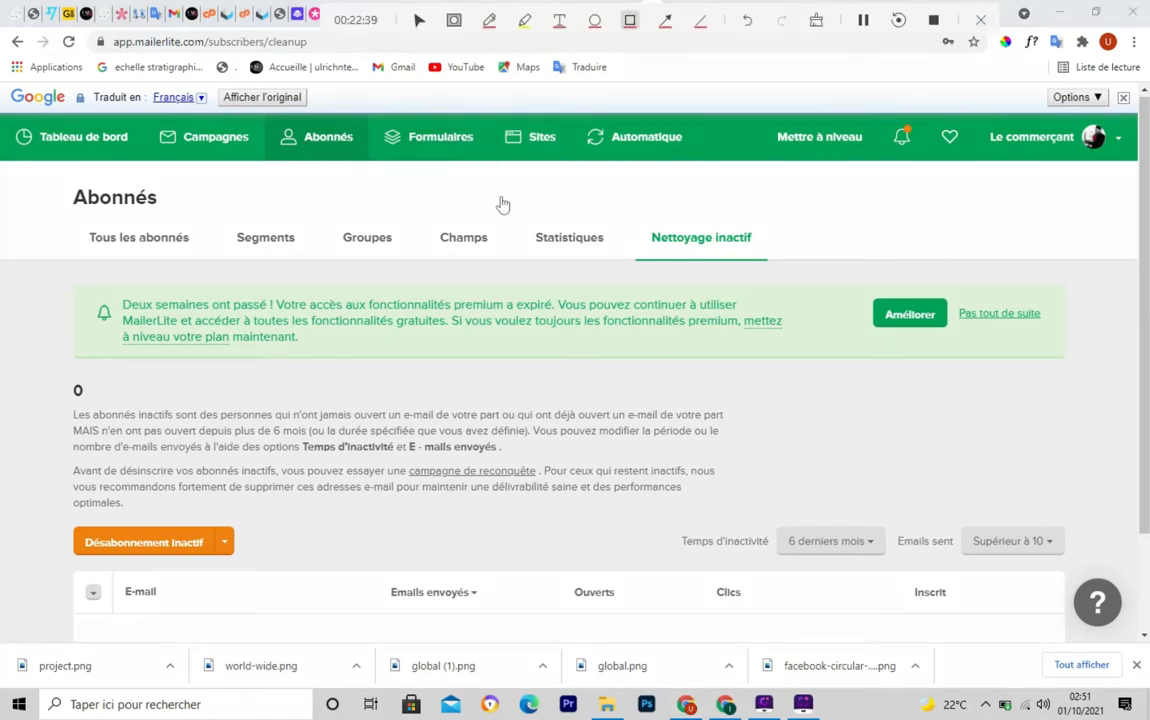
pyautogui.click(441, 147)
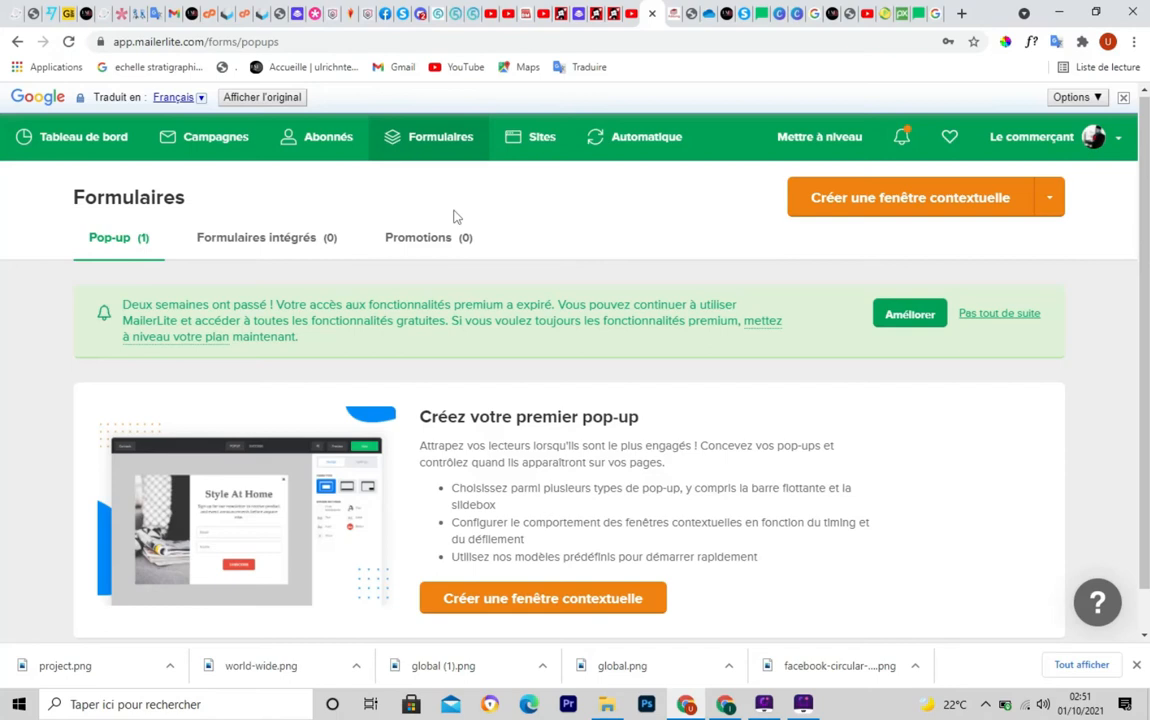
pyautogui.moveTo(78, 221); pyautogui.dragTo(160, 264)
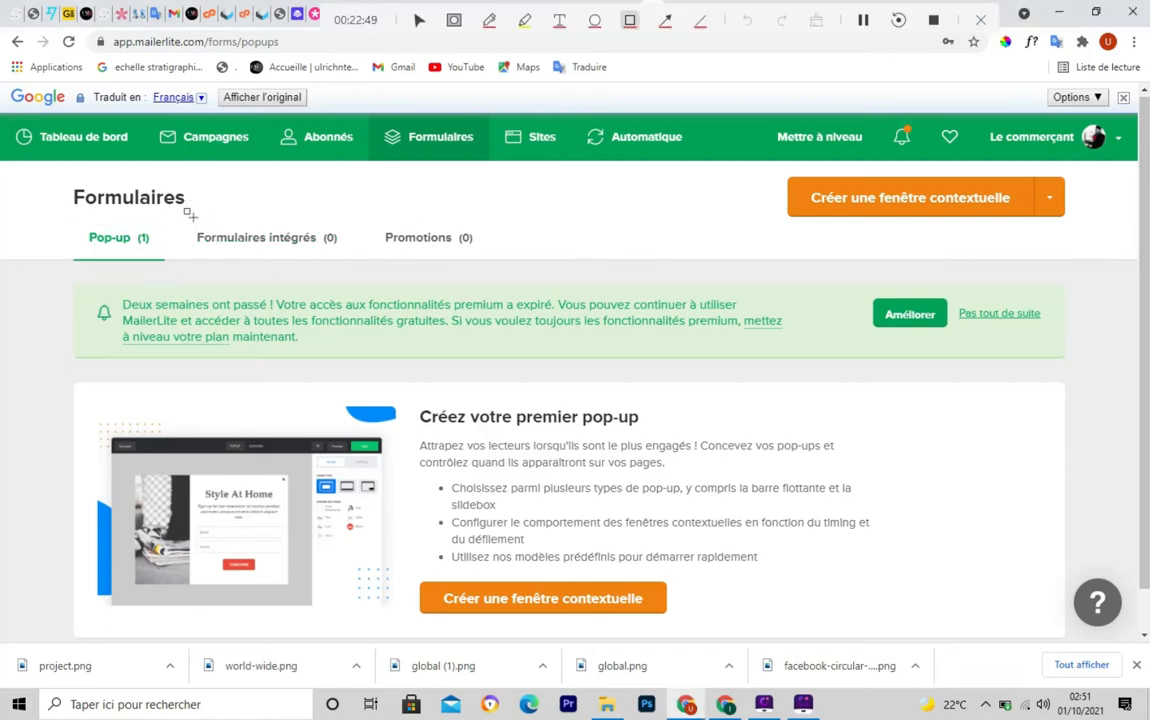
pyautogui.moveTo(188, 207); pyautogui.dragTo(338, 266)
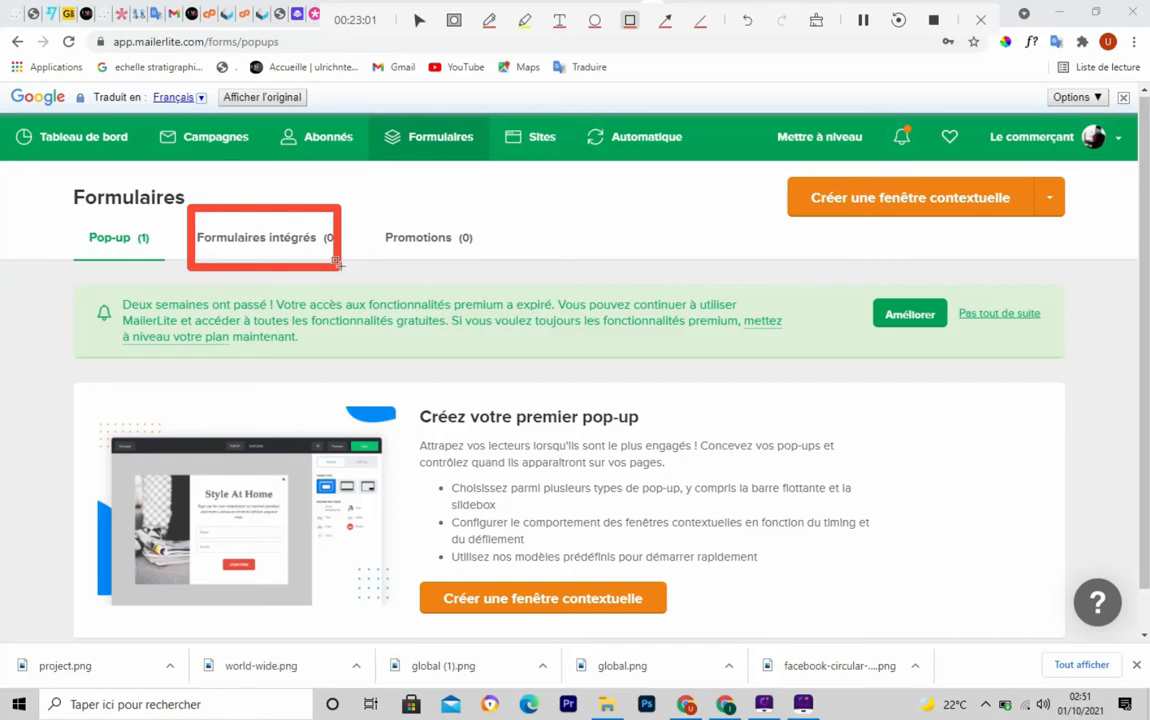
pyautogui.press('Escape')
pyautogui.moveTo(377, 211)
pyautogui.mouseDown()
pyautogui.moveTo(495, 276)
pyautogui.moveTo(508, 271)
pyautogui.moveTo(487, 261)
pyautogui.mouseUp()
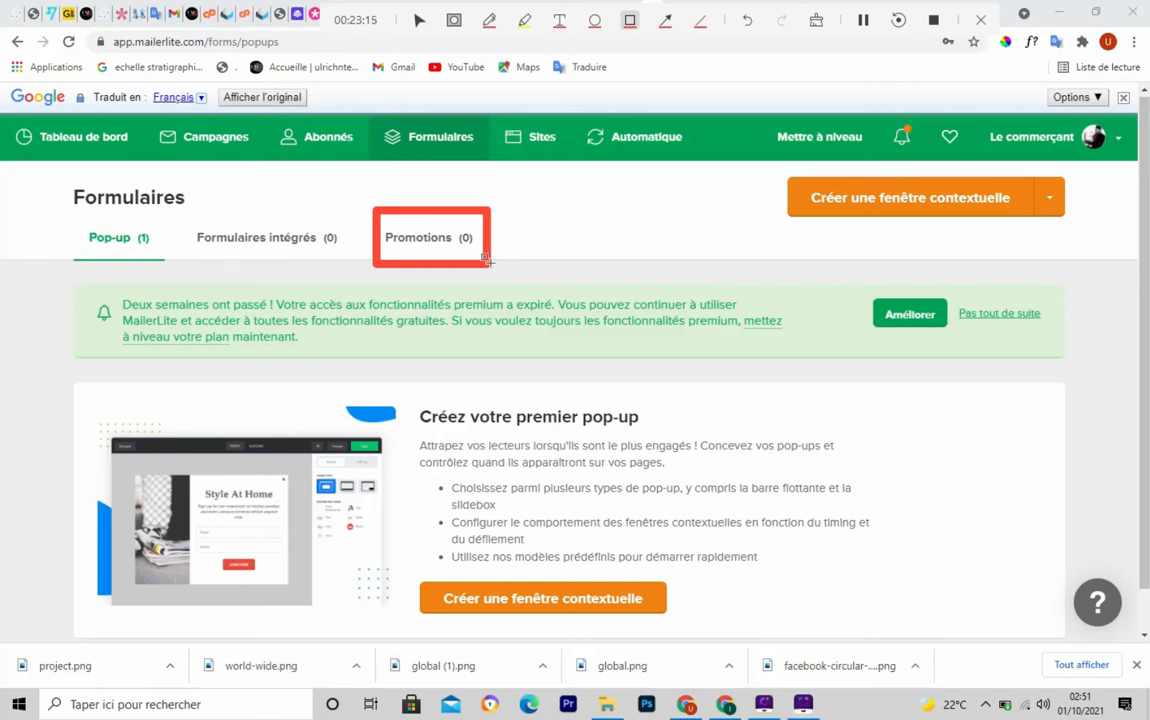
pyautogui.press('Escape')
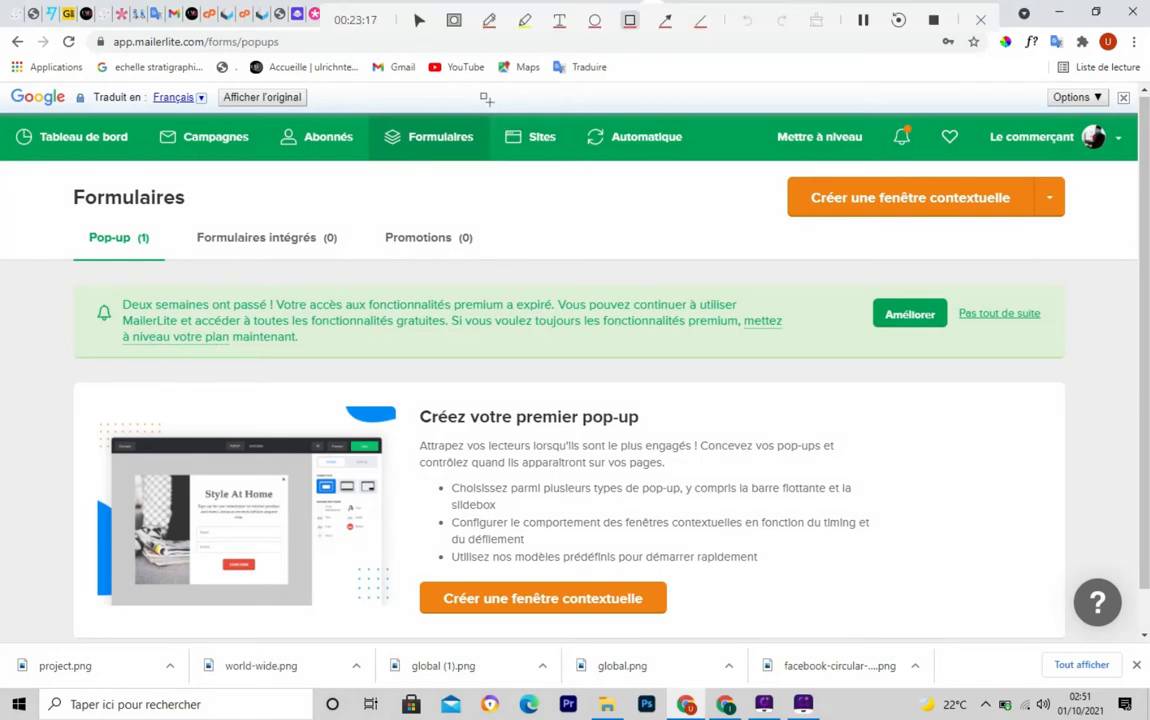
pyautogui.moveTo(483, 101); pyautogui.dragTo(580, 168)
pyautogui.press('Escape')
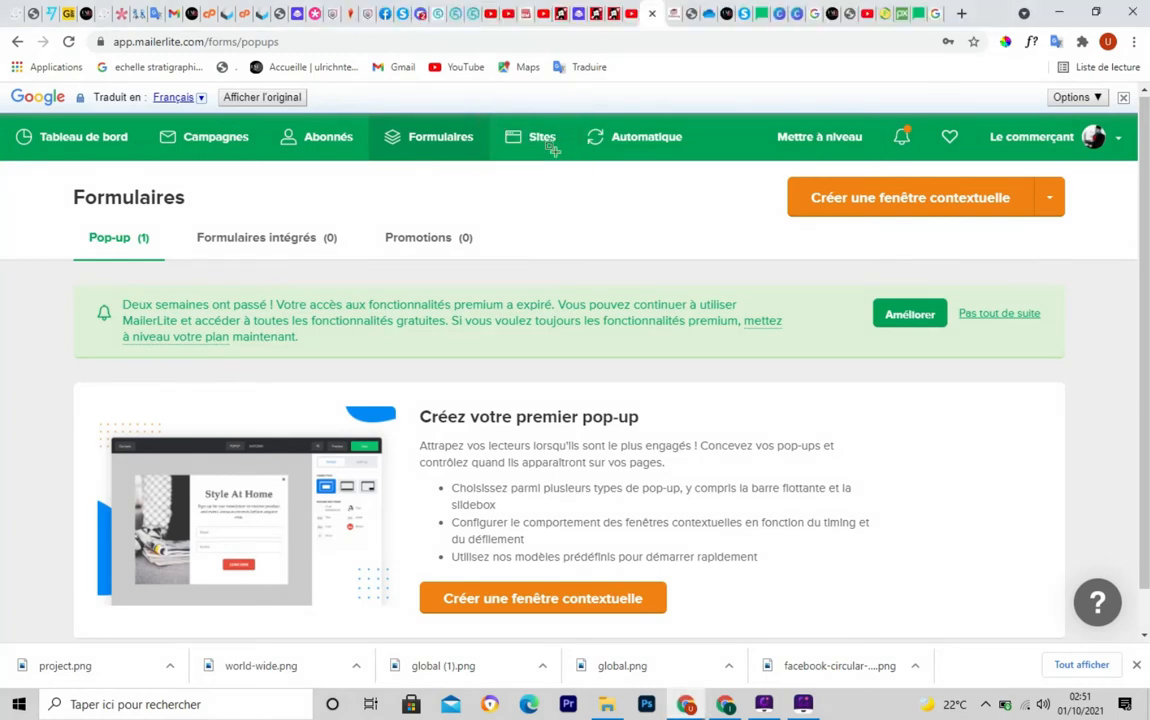
# Browse the Sites section's landing pages and websites, then open the Automatique workflows page
pyautogui.click(540, 140)
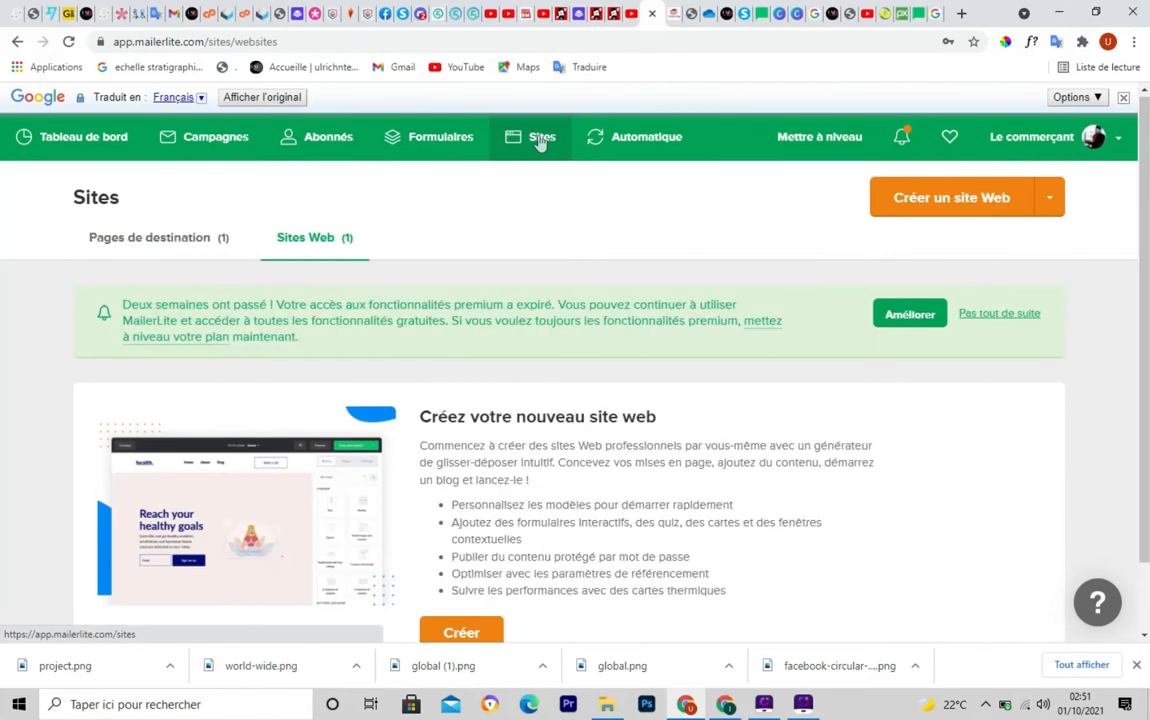
pyautogui.moveTo(84, 222)
pyautogui.mouseDown()
pyautogui.moveTo(136, 263)
pyautogui.moveTo(256, 251)
pyautogui.mouseUp()
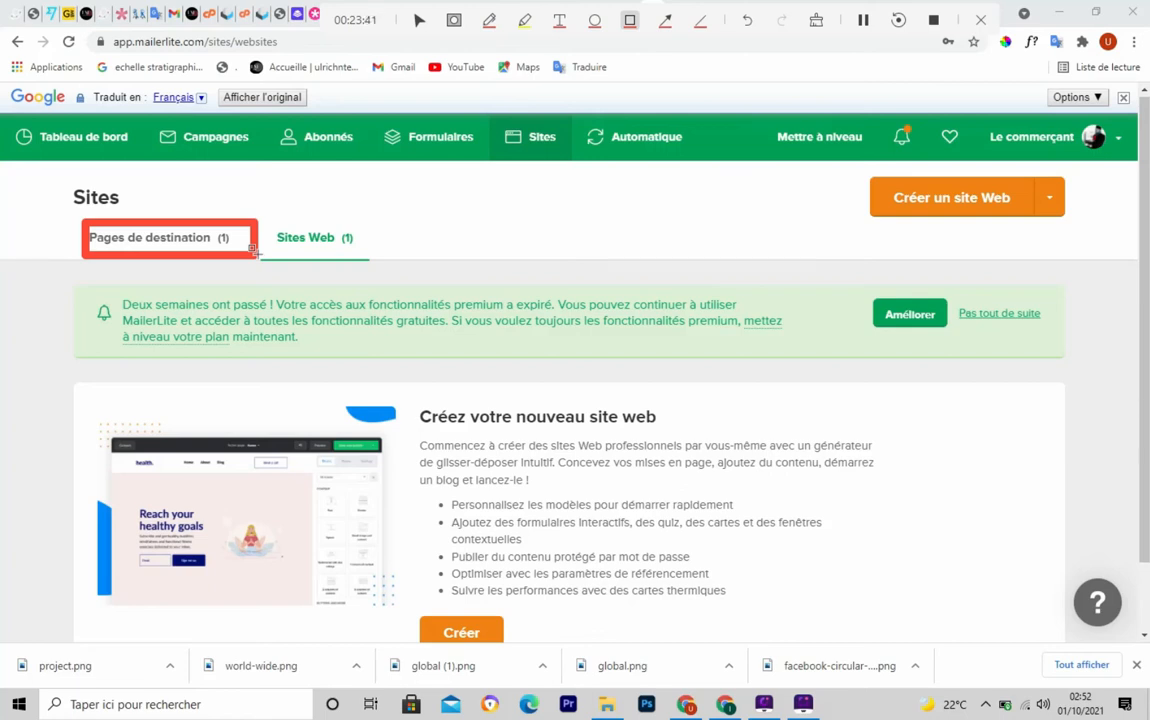
pyautogui.moveTo(266, 213)
pyautogui.mouseDown()
pyautogui.moveTo(309, 266)
pyautogui.moveTo(377, 266)
pyautogui.moveTo(360, 264)
pyautogui.mouseUp()
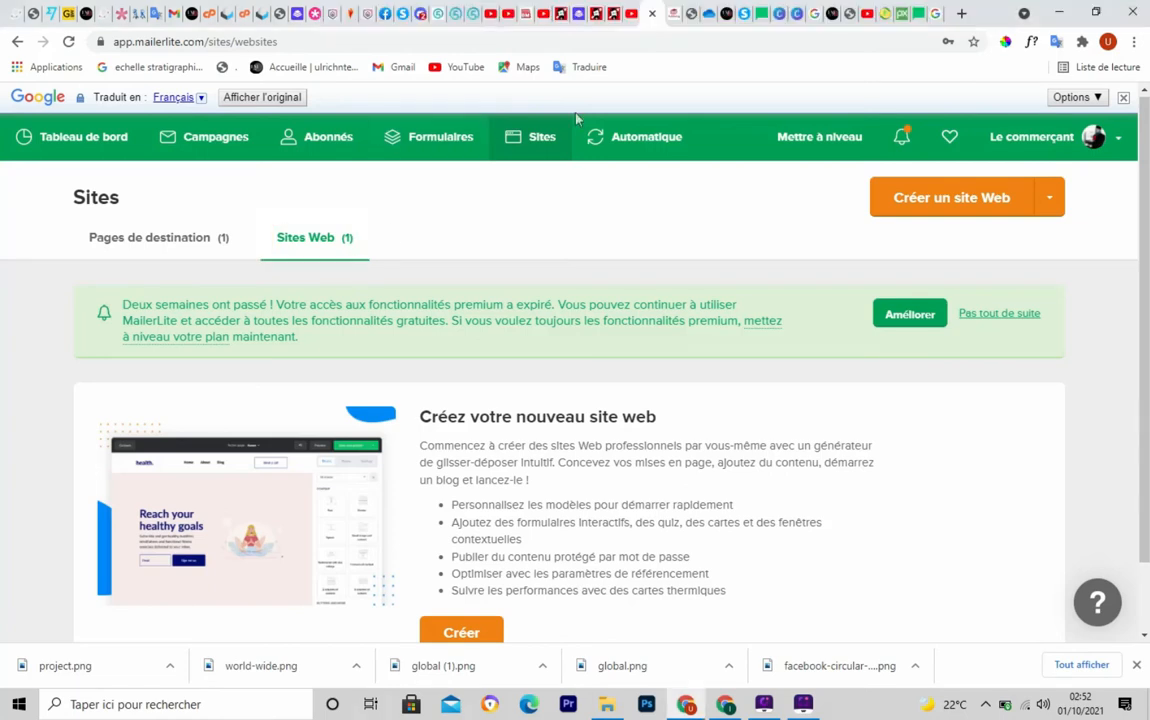
pyautogui.moveTo(573, 104)
pyautogui.mouseDown()
pyautogui.moveTo(580, 150)
pyautogui.moveTo(700, 167)
pyautogui.mouseUp()
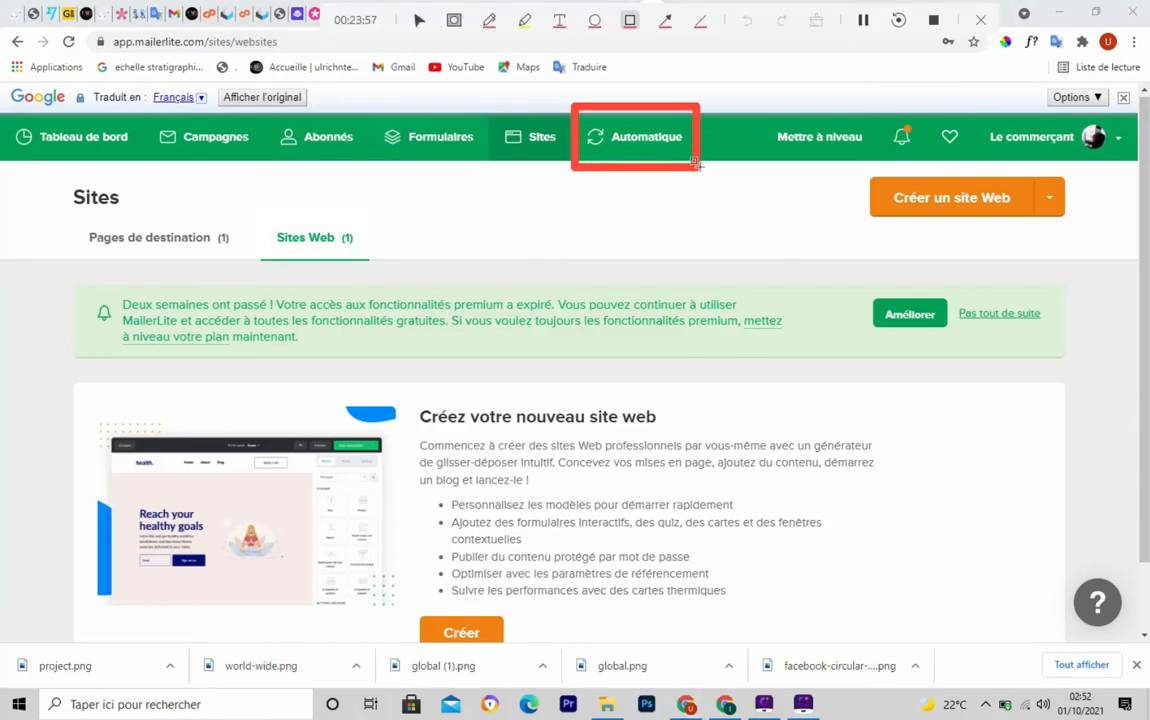
pyautogui.click(631, 157)
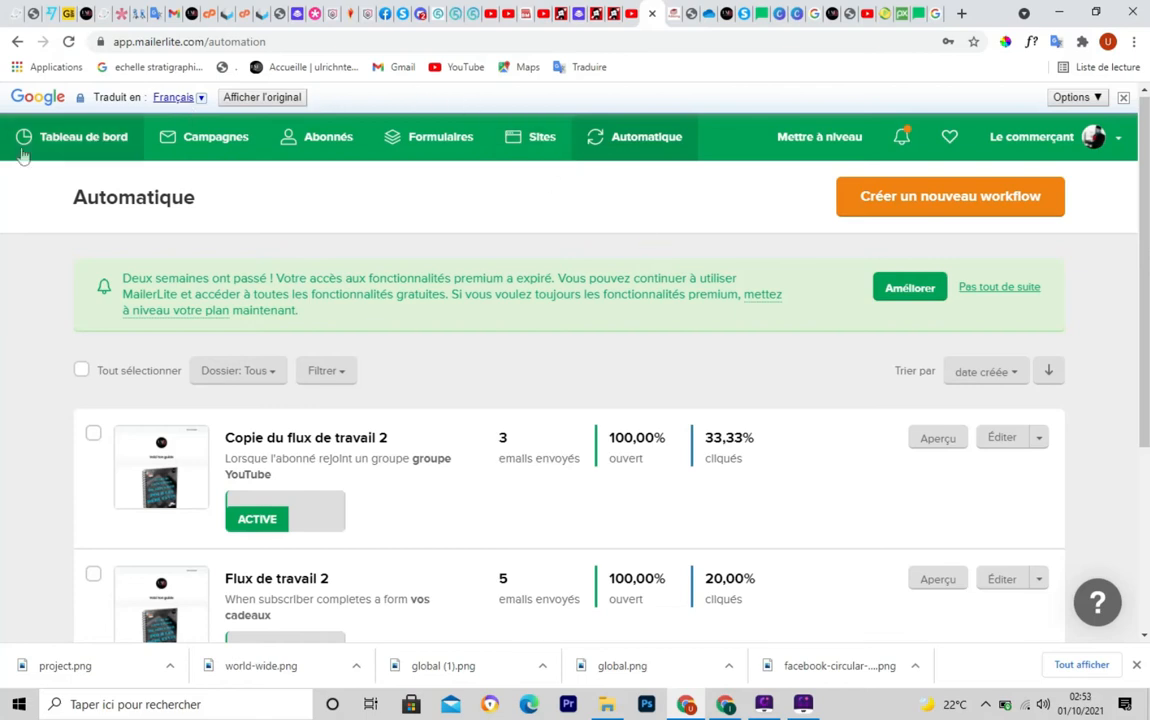
# Leave the Automatique workflows and return to the Abonnés page on Tous les abonnés
pyautogui.hotkey('ctrl', 'shift', 'd')
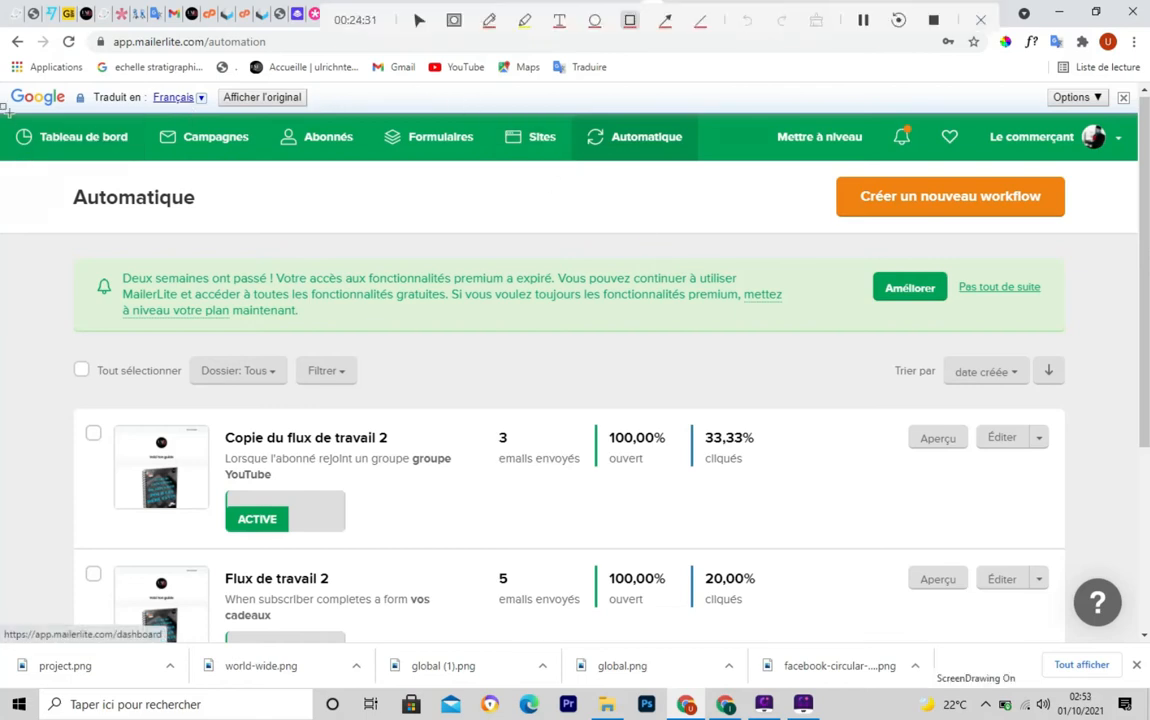
pyautogui.moveTo(2, 110)
pyautogui.mouseDown()
pyautogui.moveTo(20, 145)
pyautogui.moveTo(803, 160)
pyautogui.moveTo(678, 157)
pyautogui.moveTo(705, 157)
pyautogui.mouseUp()
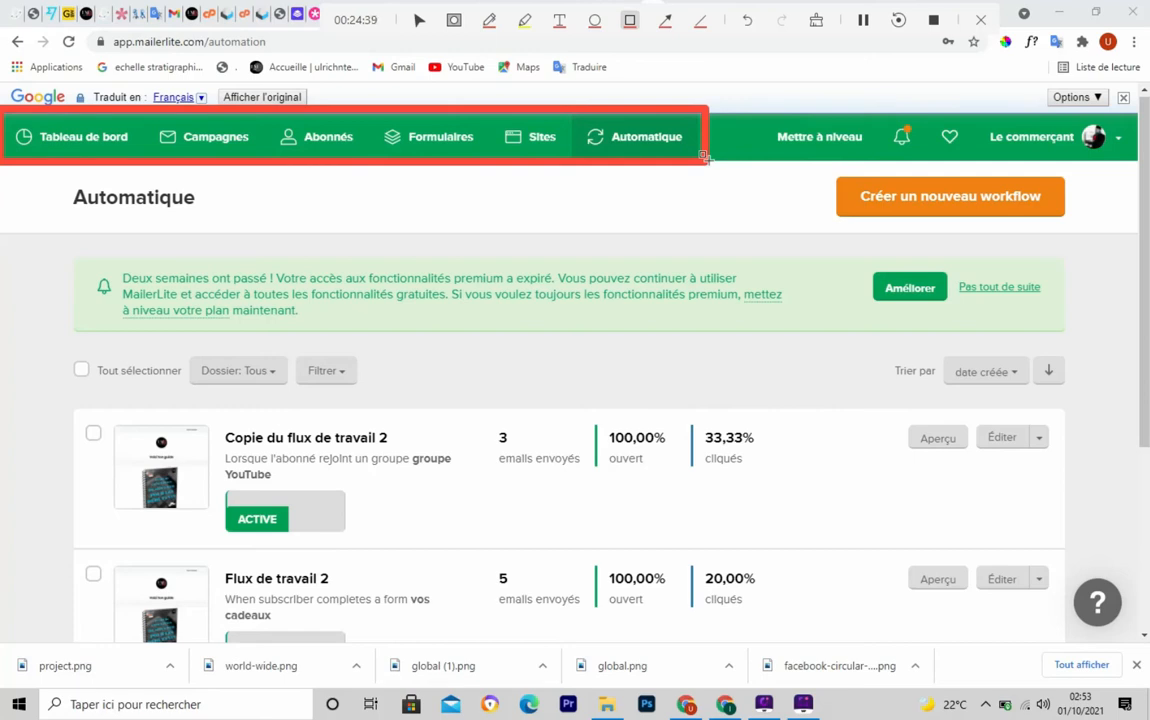
pyautogui.hotkey('ctrl', 'z')
pyautogui.moveTo(4, 113); pyautogui.dragTo(139, 160)
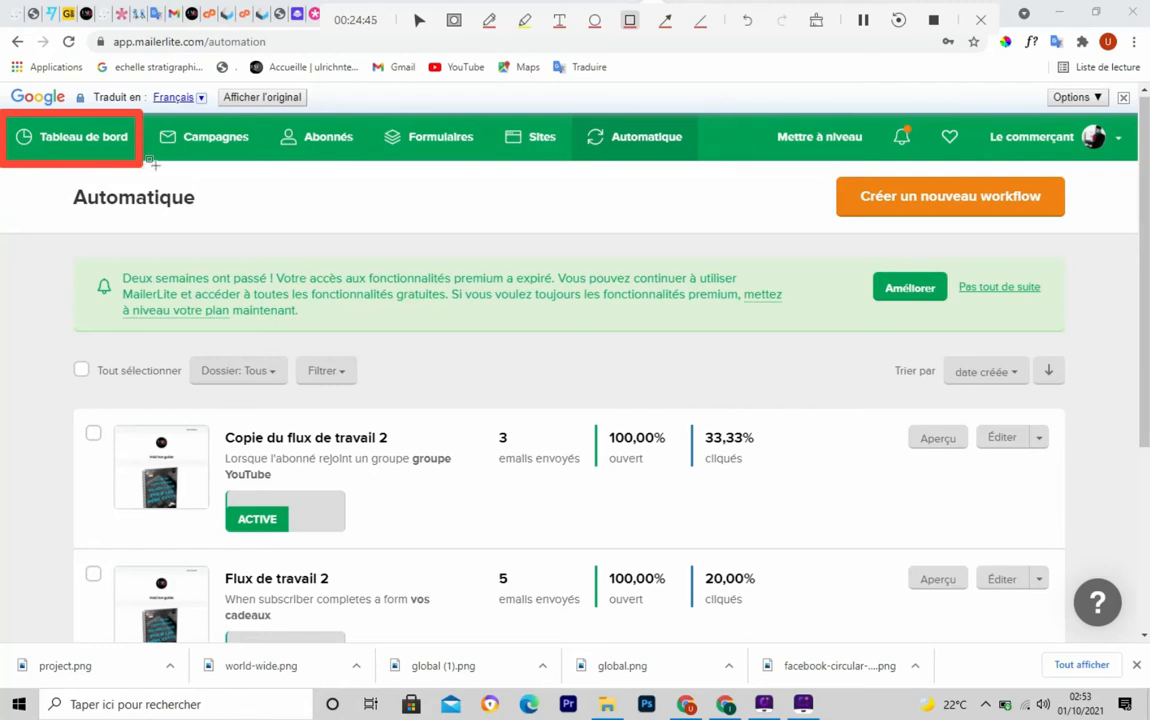
pyautogui.press('Escape')
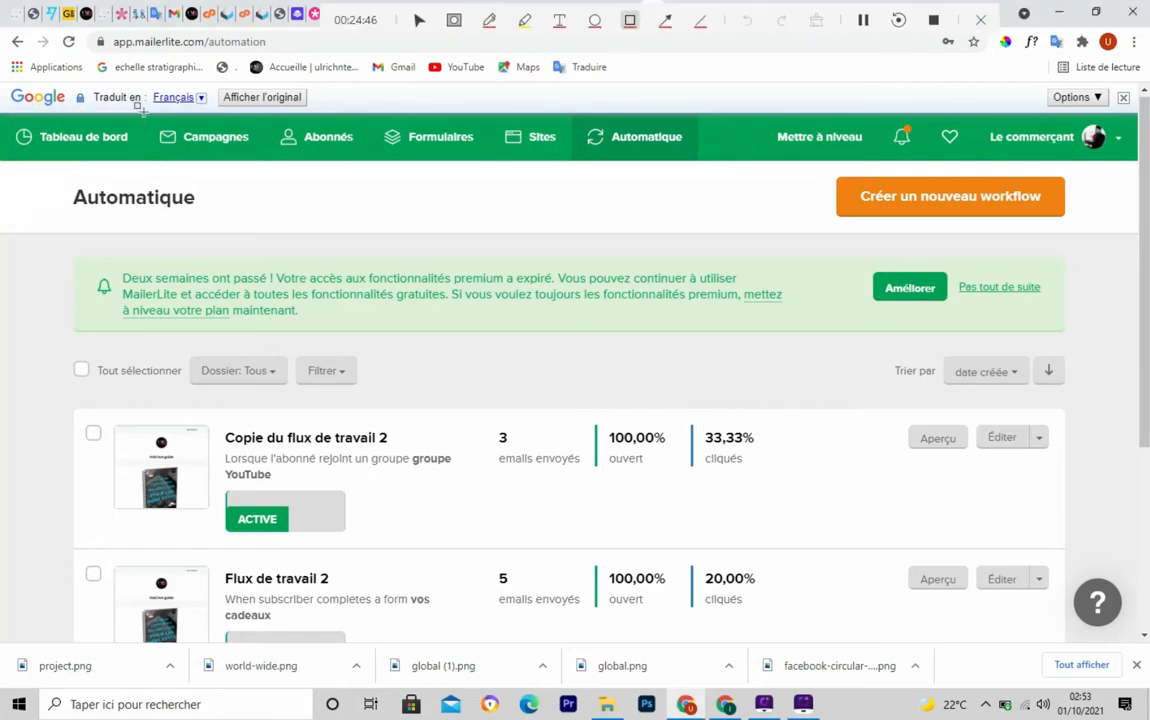
pyautogui.moveTo(137, 112)
pyautogui.mouseDown()
pyautogui.moveTo(194, 152)
pyautogui.moveTo(257, 162)
pyautogui.mouseUp()
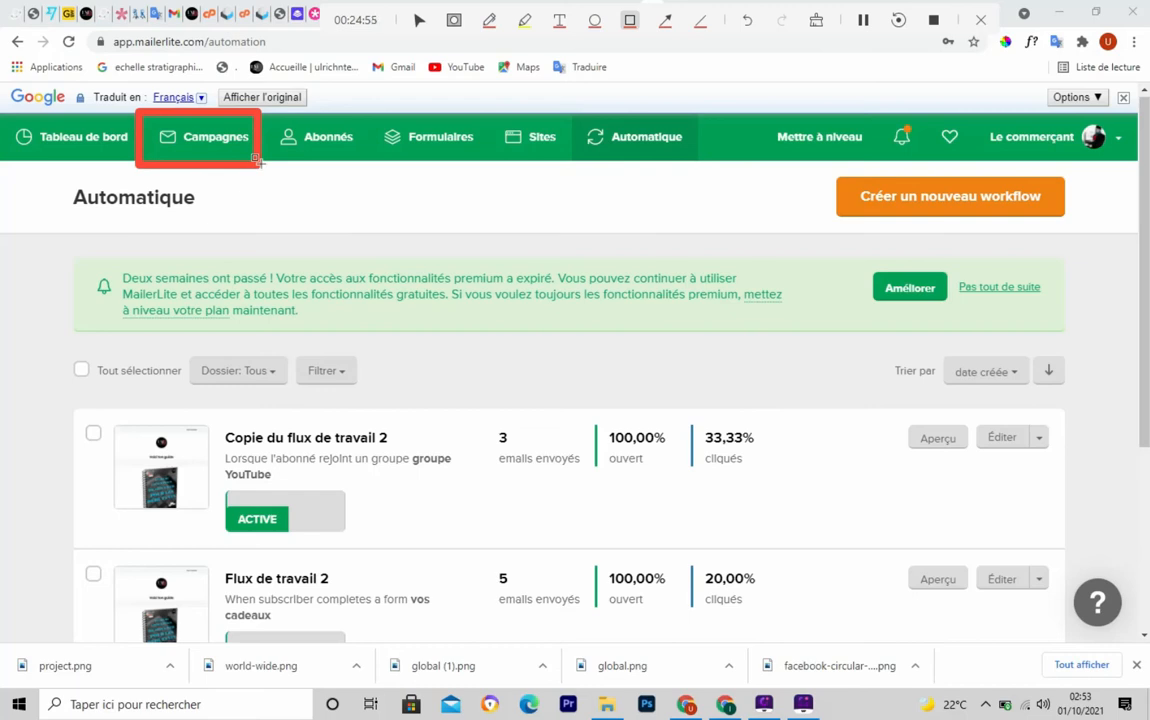
pyautogui.press('Escape')
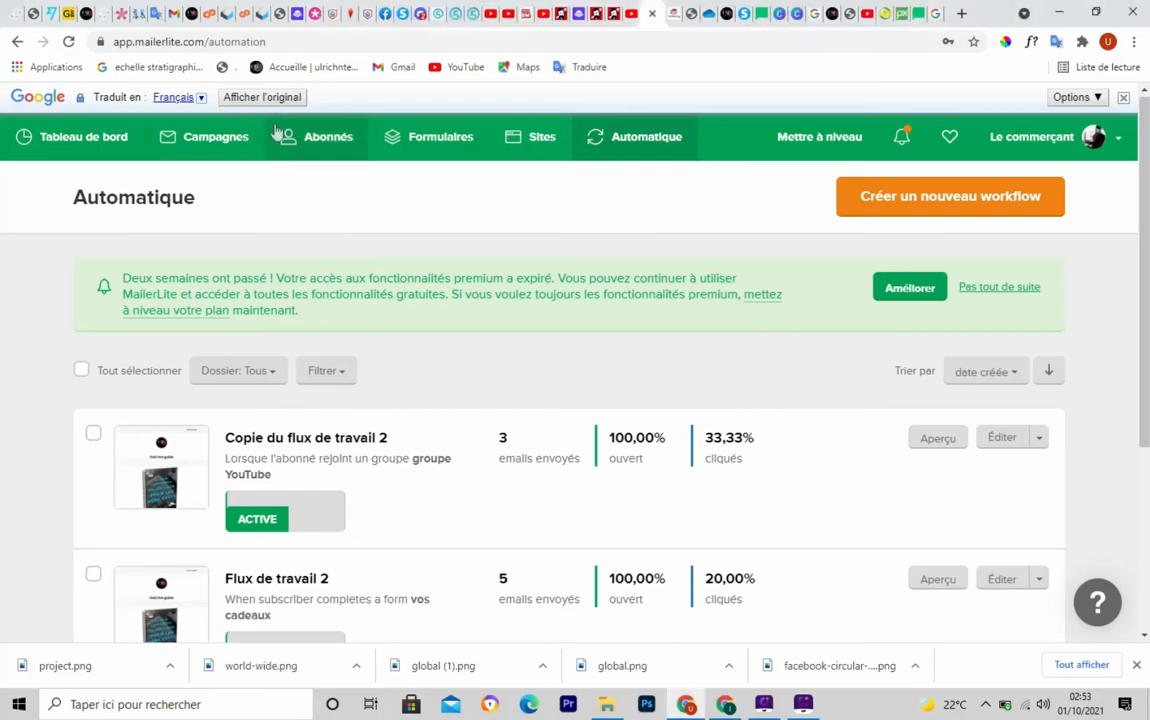
pyautogui.moveTo(266, 110)
pyautogui.mouseDown()
pyautogui.moveTo(288, 154)
pyautogui.moveTo(367, 166)
pyautogui.mouseUp()
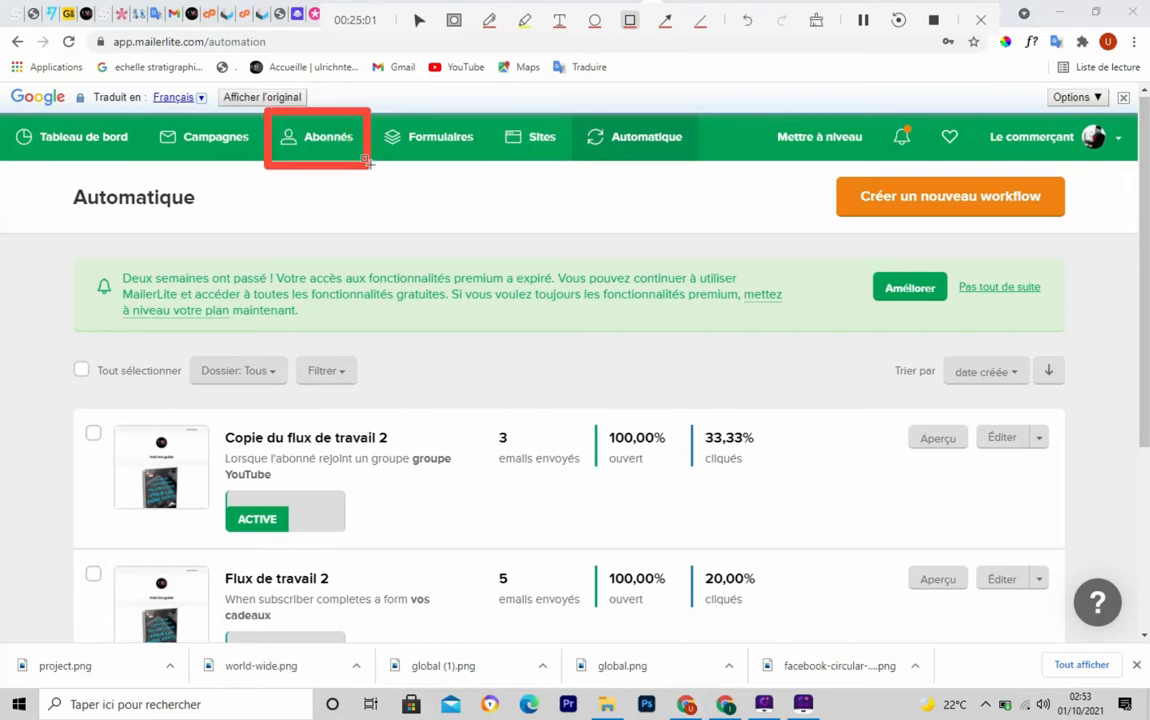
pyautogui.press('Escape')
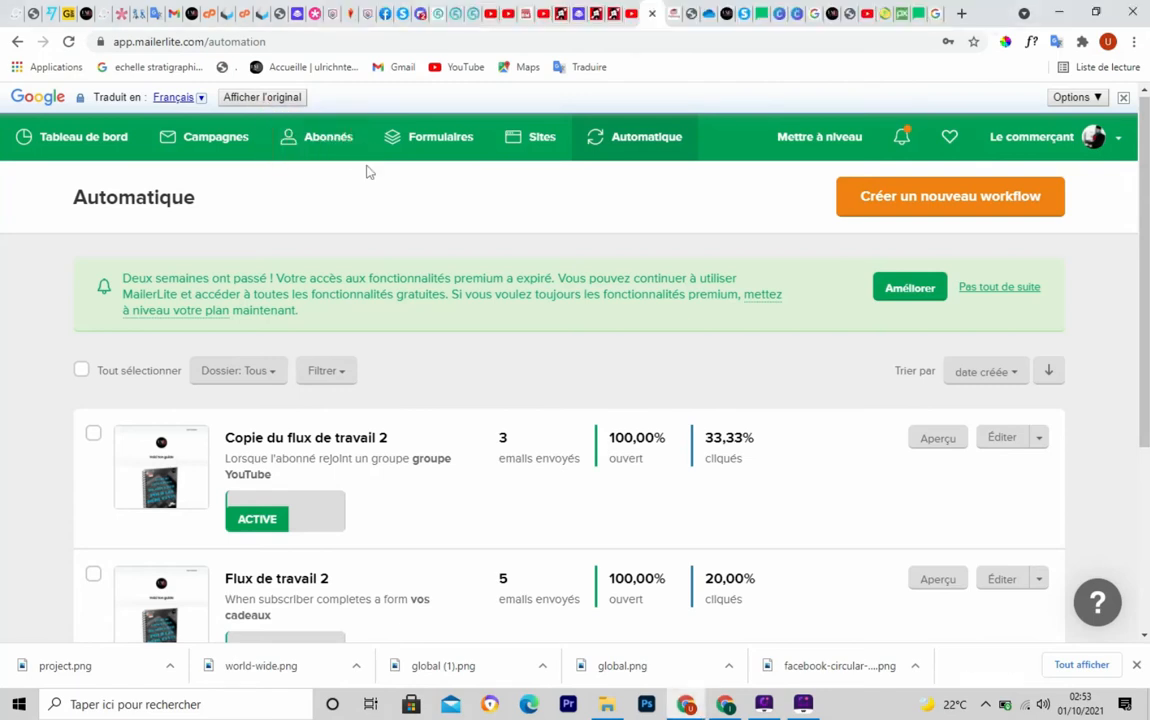
pyautogui.click(311, 146)
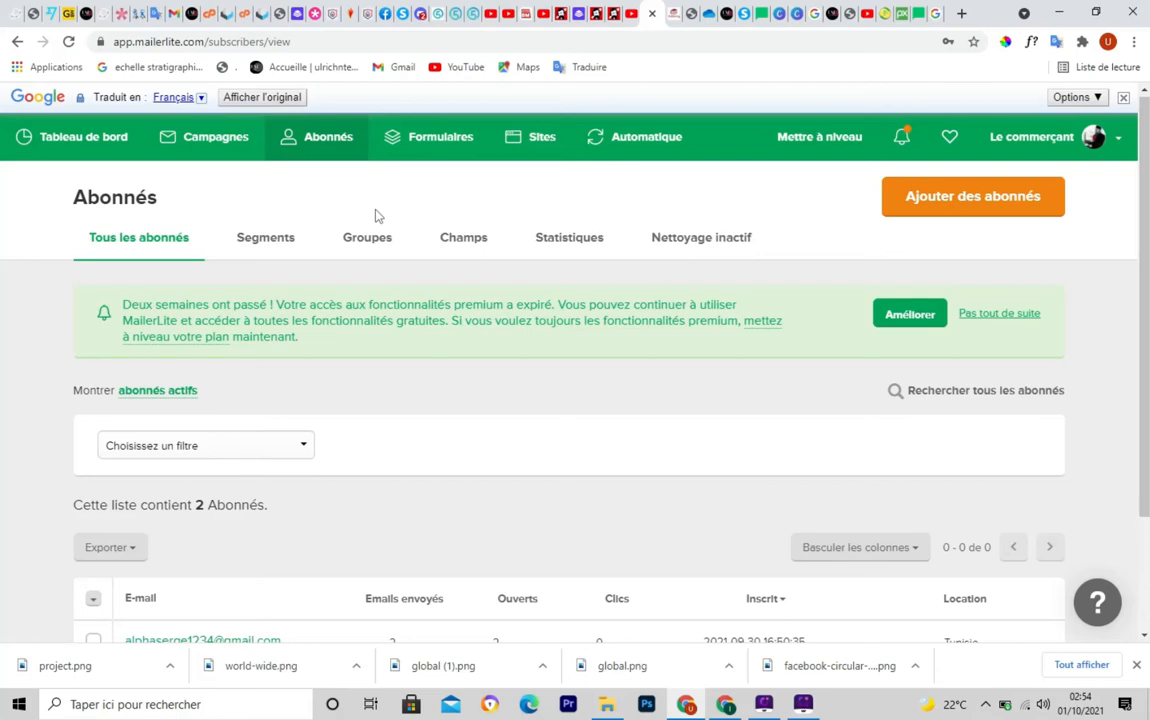
# Review the Tous les abonnés list of 2 subscribers with its activity columns
pyautogui.hotkey('ctrl', 'shift', 's')
pyautogui.moveTo(860, 166)
pyautogui.mouseDown()
pyautogui.moveTo(895, 212)
pyautogui.moveTo(983, 247)
pyautogui.moveTo(970, 278)
pyautogui.moveTo(1052, 254)
pyautogui.moveTo(1076, 228)
pyautogui.mouseUp()
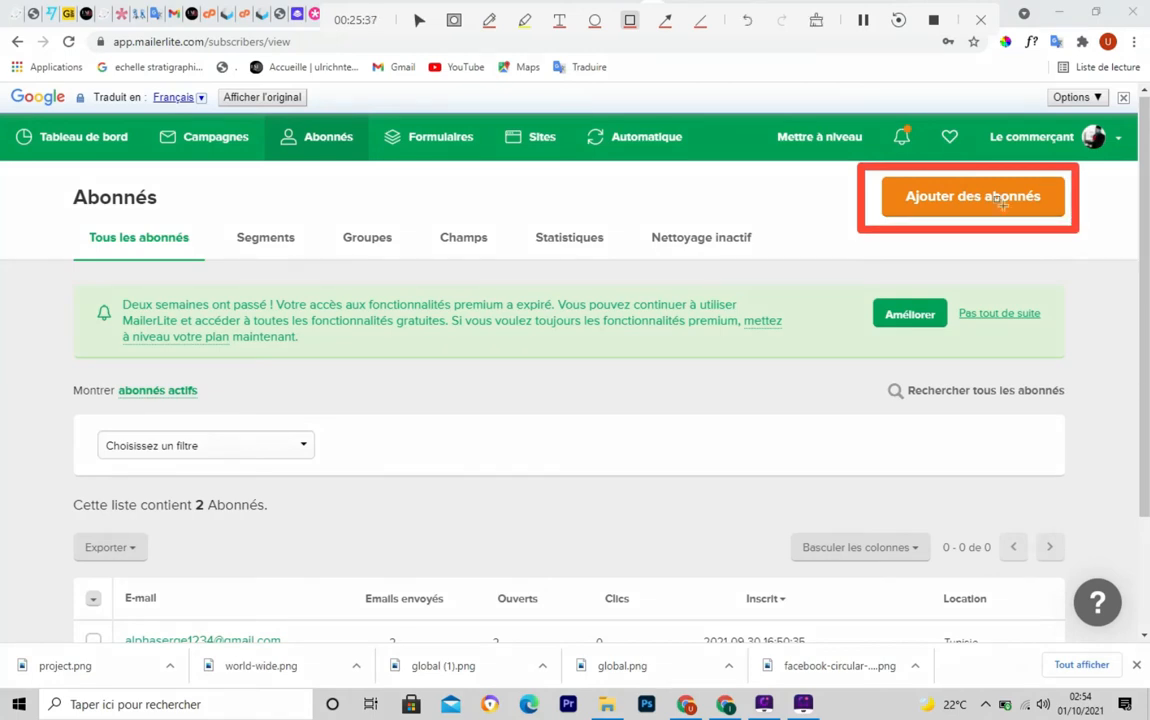
pyautogui.press('Escape')
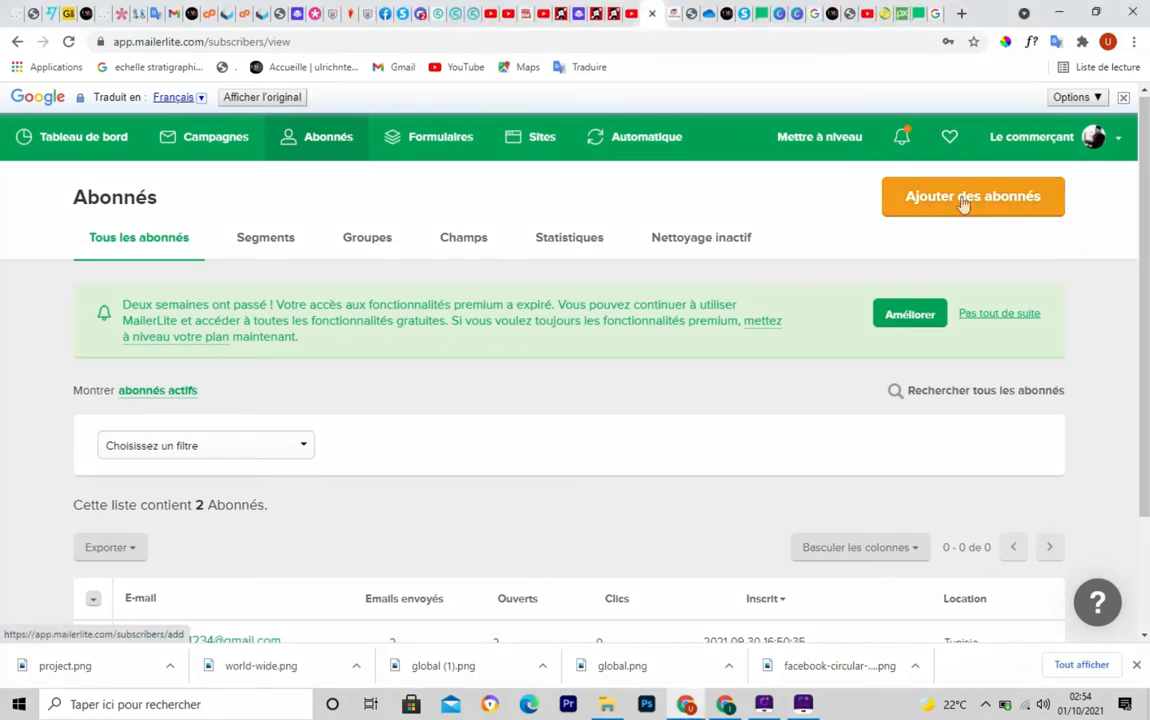
# Open the Ajouter des abonnés subscriber import page
pyautogui.click(963, 200)
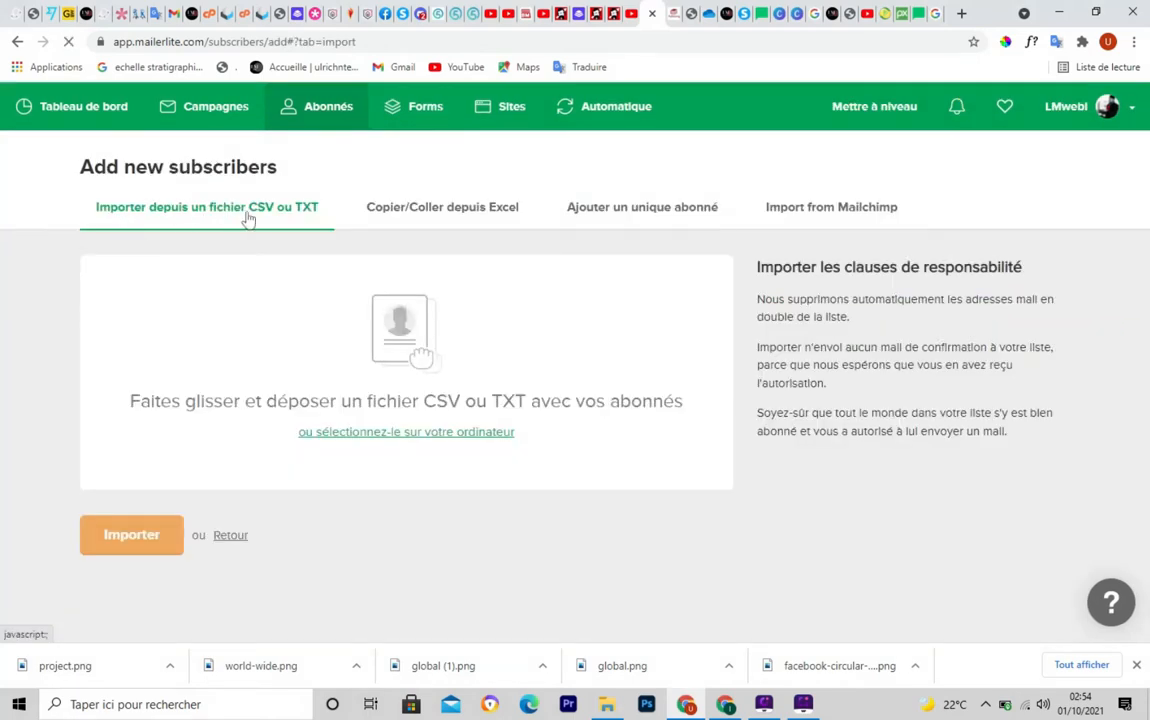
pyautogui.press('F8')
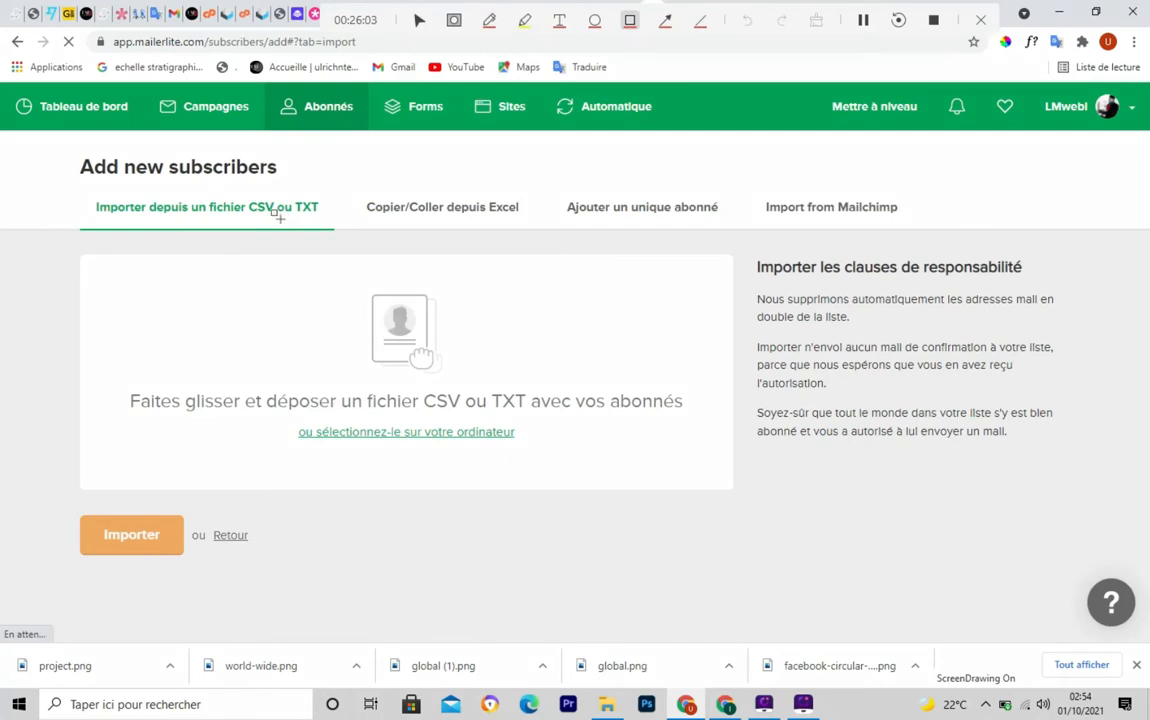
pyautogui.moveTo(79, 187)
pyautogui.mouseDown()
pyautogui.moveTo(259, 224)
pyautogui.moveTo(340, 226)
pyautogui.mouseUp()
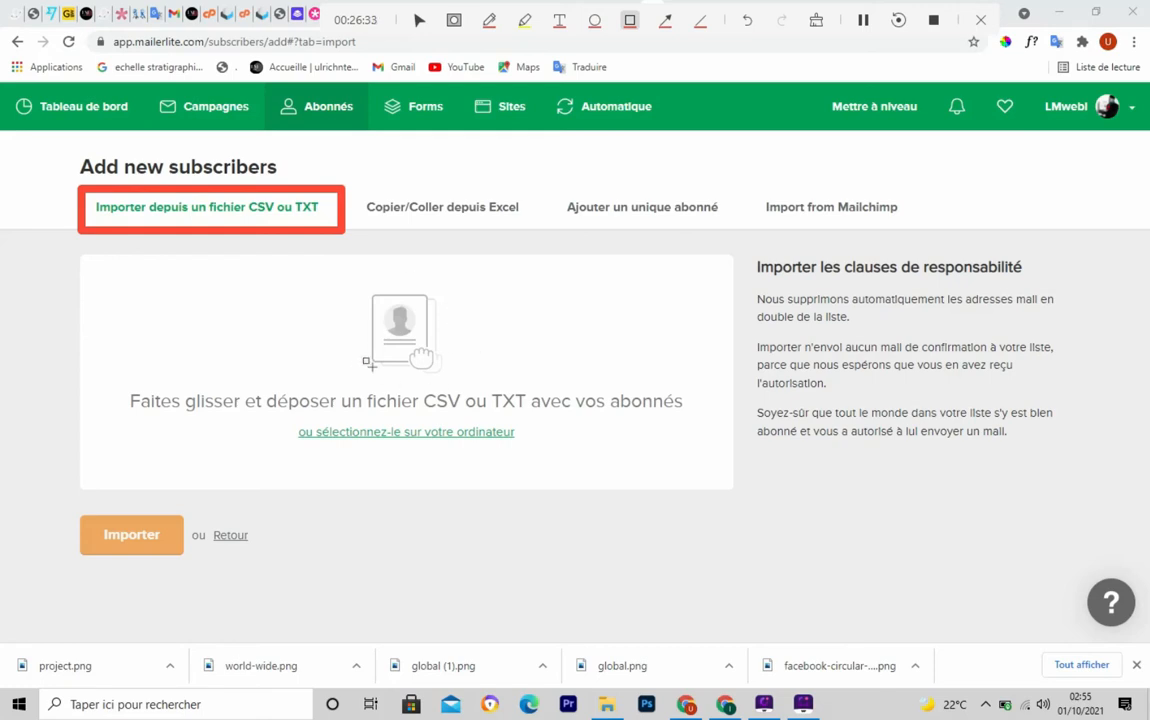
pyautogui.press('Escape')
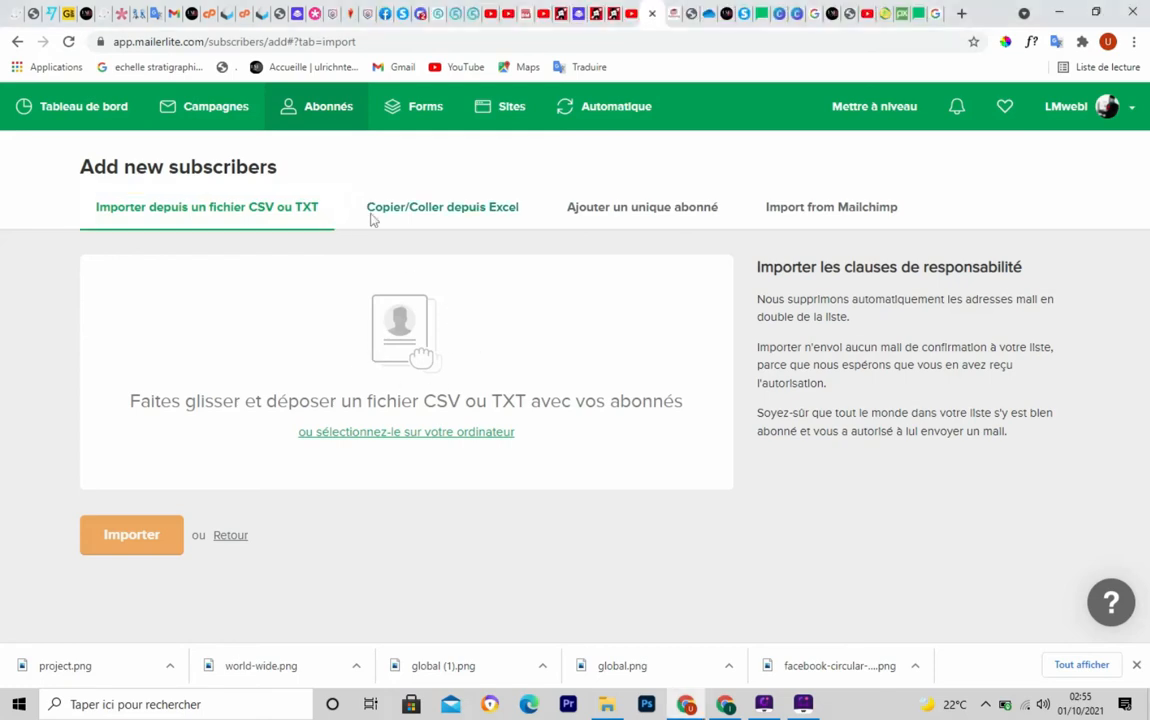
# Look over the import options, then go back to the Abonnés list
pyautogui.hotkey('ctrl', 'F5')
pyautogui.moveTo(366, 187)
pyautogui.mouseDown()
pyautogui.moveTo(369, 228)
pyautogui.moveTo(564, 231)
pyautogui.moveTo(521, 228)
pyautogui.mouseUp()
pyautogui.press('Escape')
pyautogui.hotkey('ctrl', 'F5')
pyautogui.moveTo(558, 180)
pyautogui.mouseDown()
pyautogui.moveTo(562, 206)
pyautogui.moveTo(701, 234)
pyautogui.moveTo(752, 228)
pyautogui.moveTo(731, 229)
pyautogui.mouseUp()
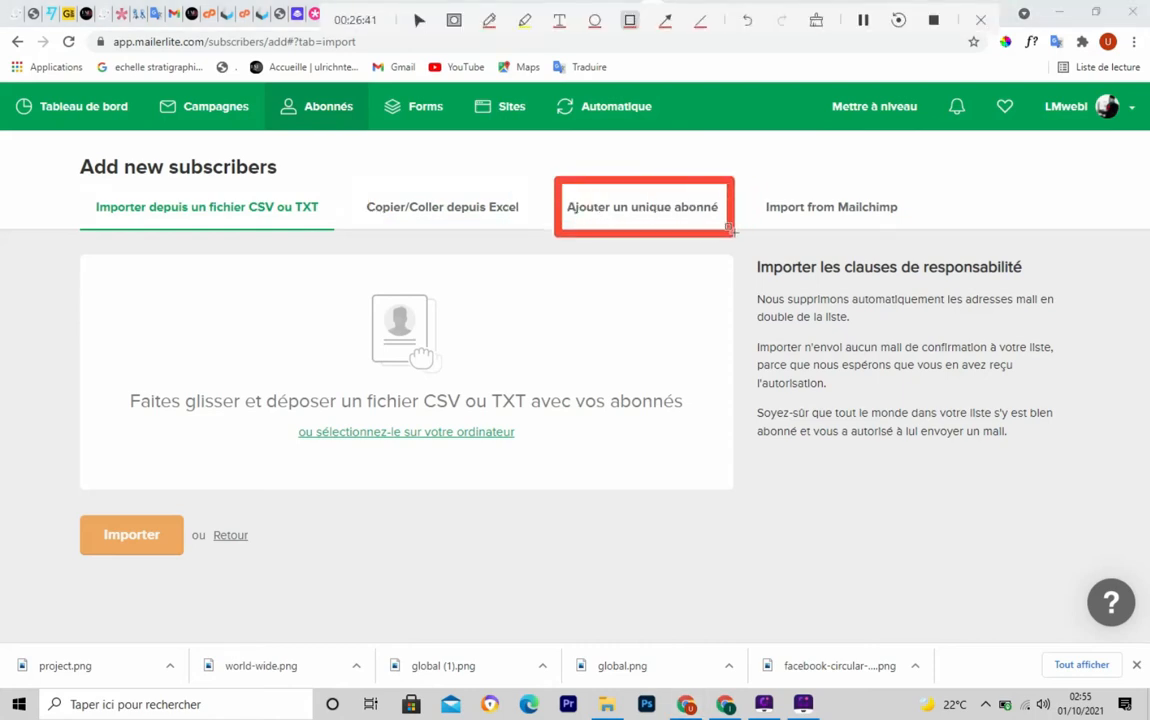
pyautogui.press('Escape')
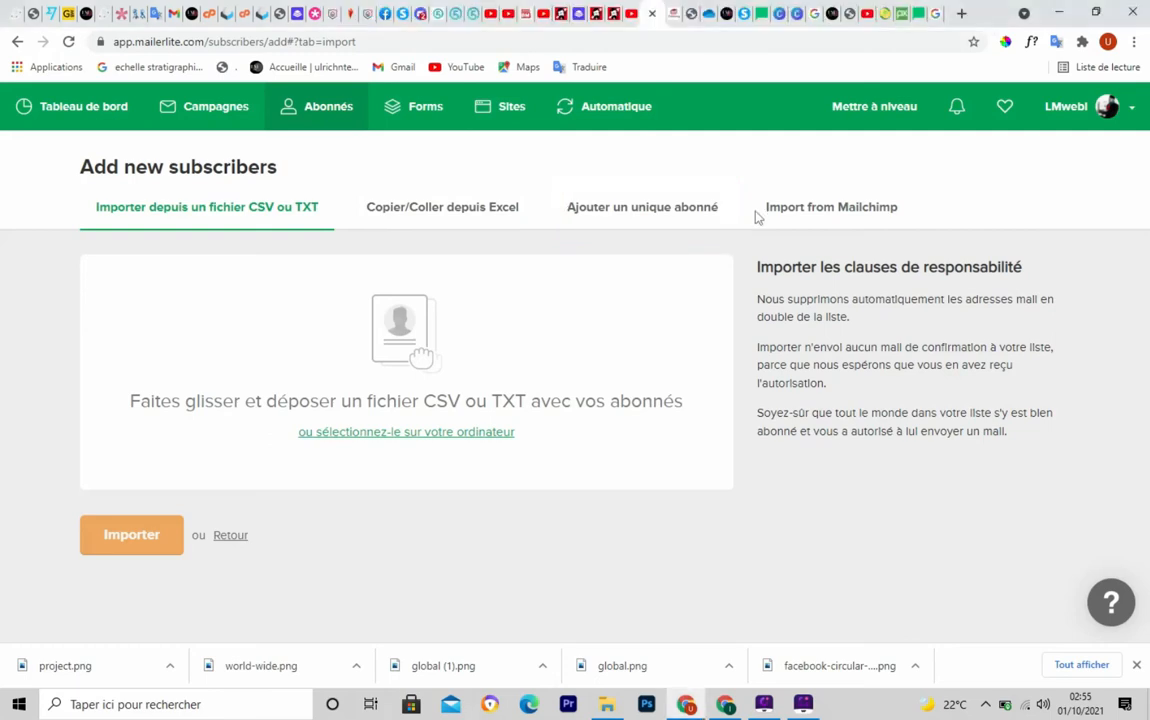
pyautogui.hotkey('ctrl', 'F5')
pyautogui.moveTo(755, 188)
pyautogui.mouseDown()
pyautogui.moveTo(770, 226)
pyautogui.moveTo(920, 228)
pyautogui.mouseUp()
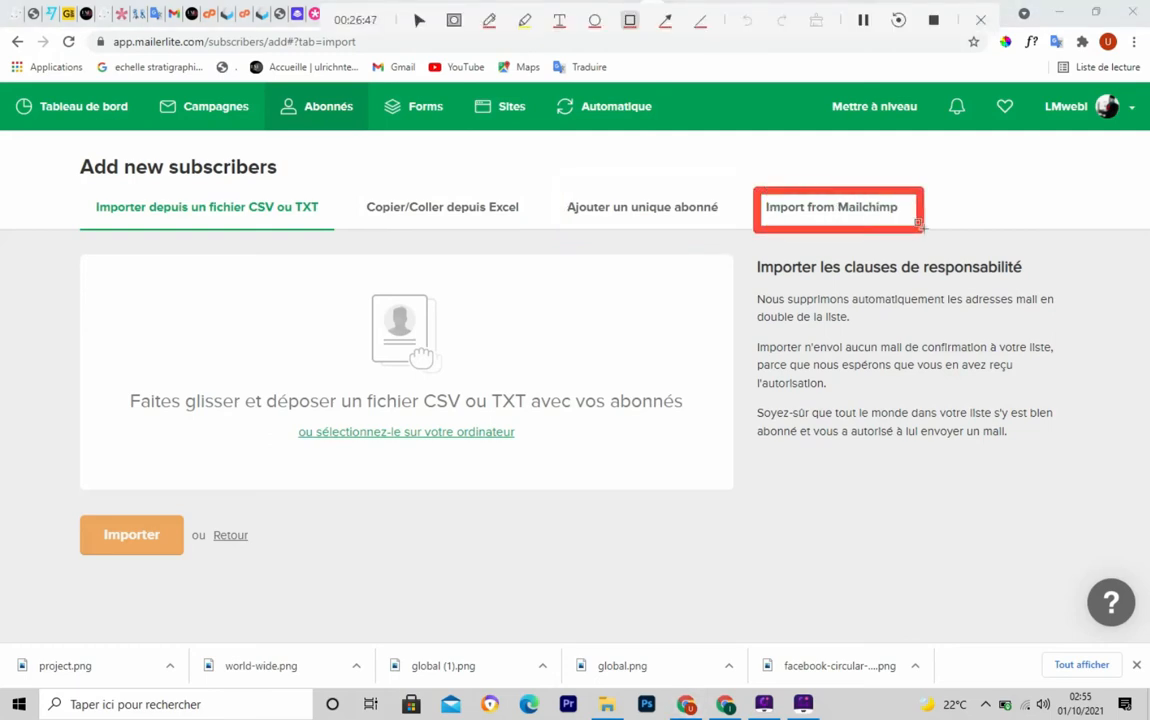
pyautogui.press('Escape')
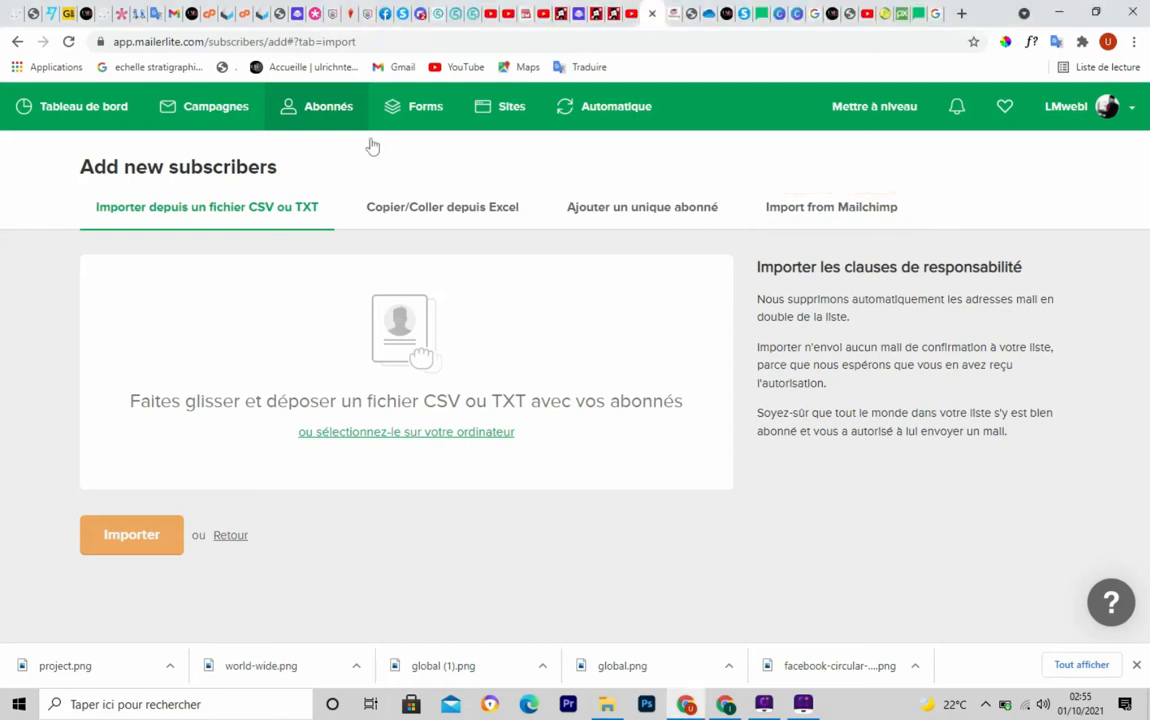
pyautogui.click(17, 41)
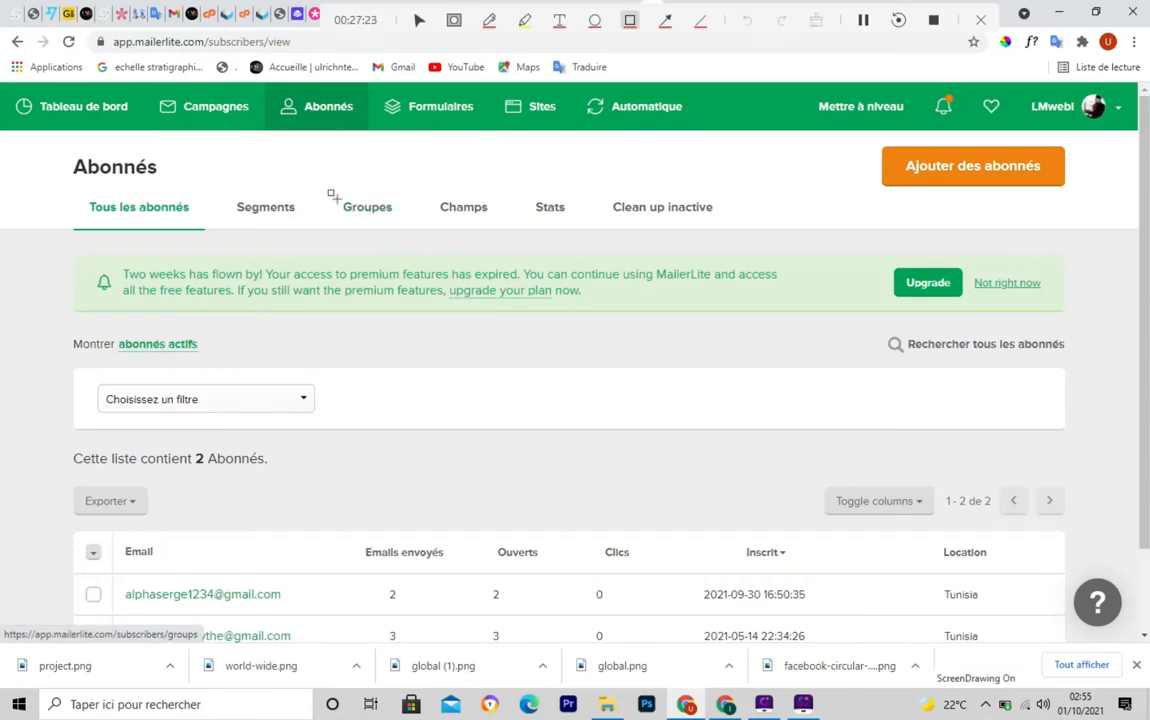
# Open the Groupes tab and start adding a new subscriber group
pyautogui.moveTo(329, 186); pyautogui.dragTo(386, 230)
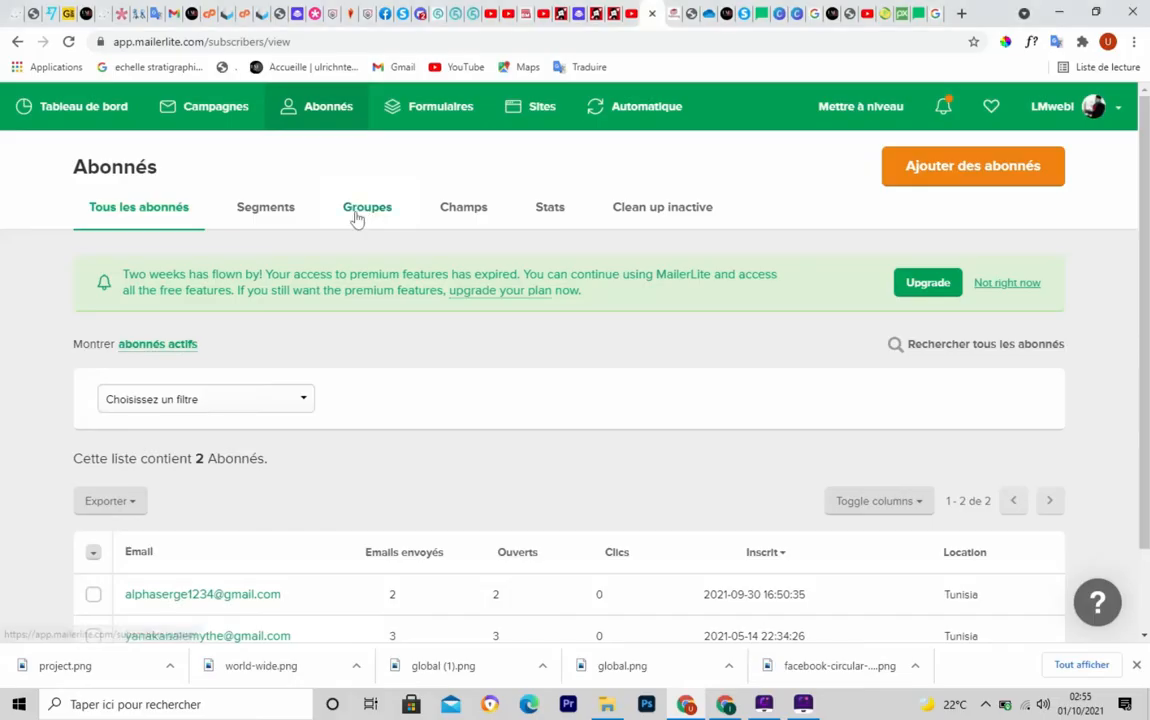
pyautogui.click(356, 218)
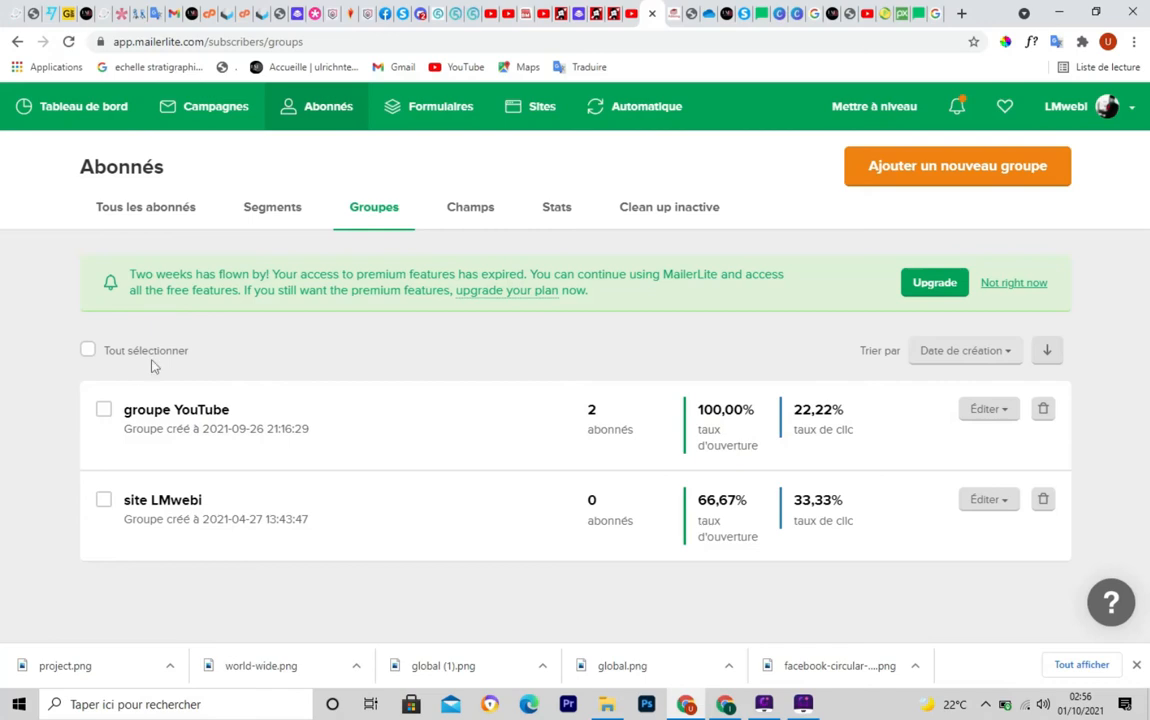
pyautogui.click(915, 172)
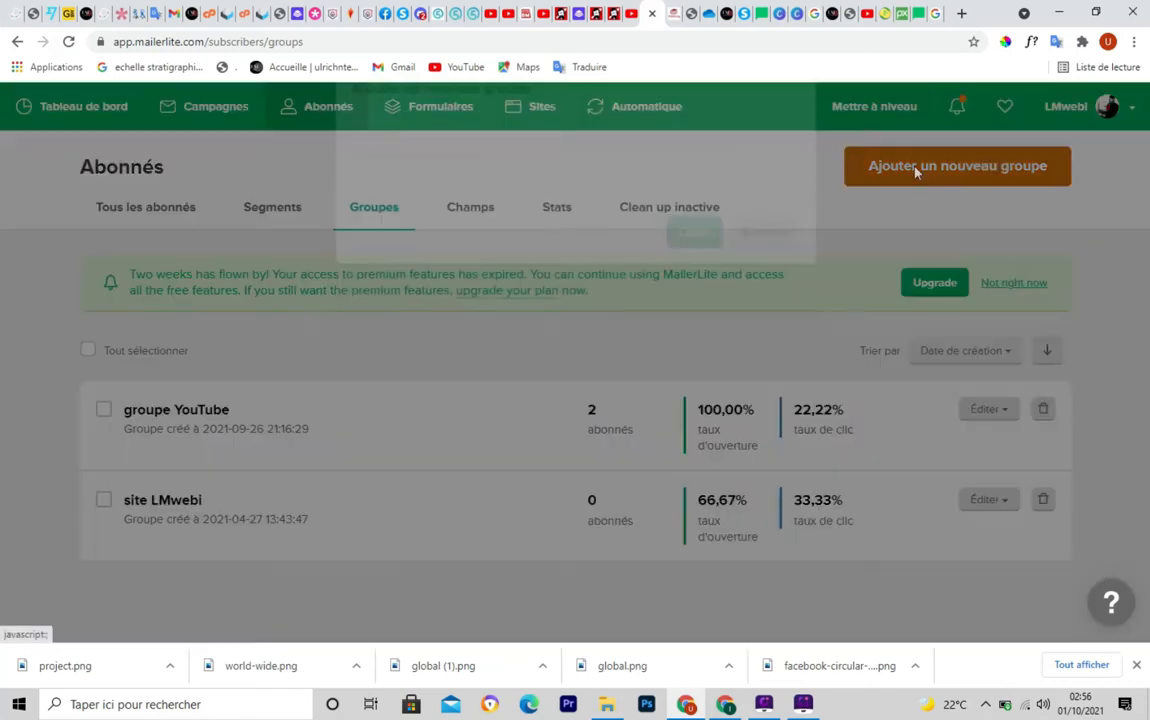
# Create the subscriber groups 'pop-up' and 'landing page'
pyautogui.click(444, 202)
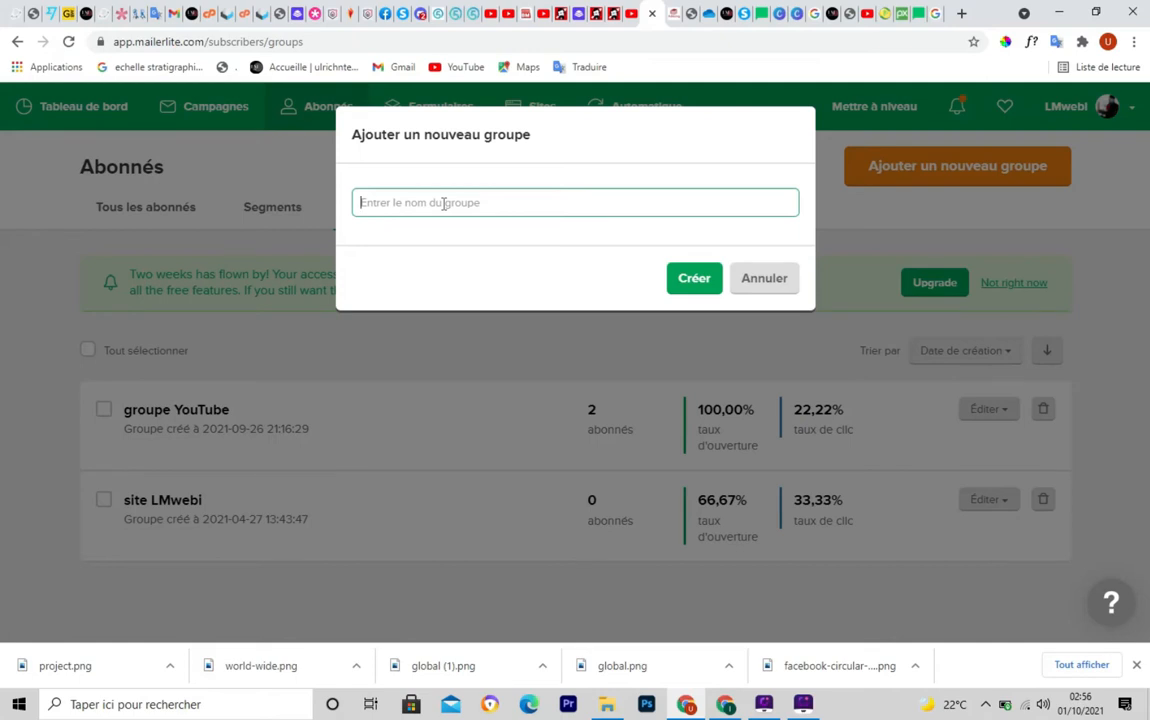
pyautogui.write('pop-up')
pyautogui.click(680, 287)
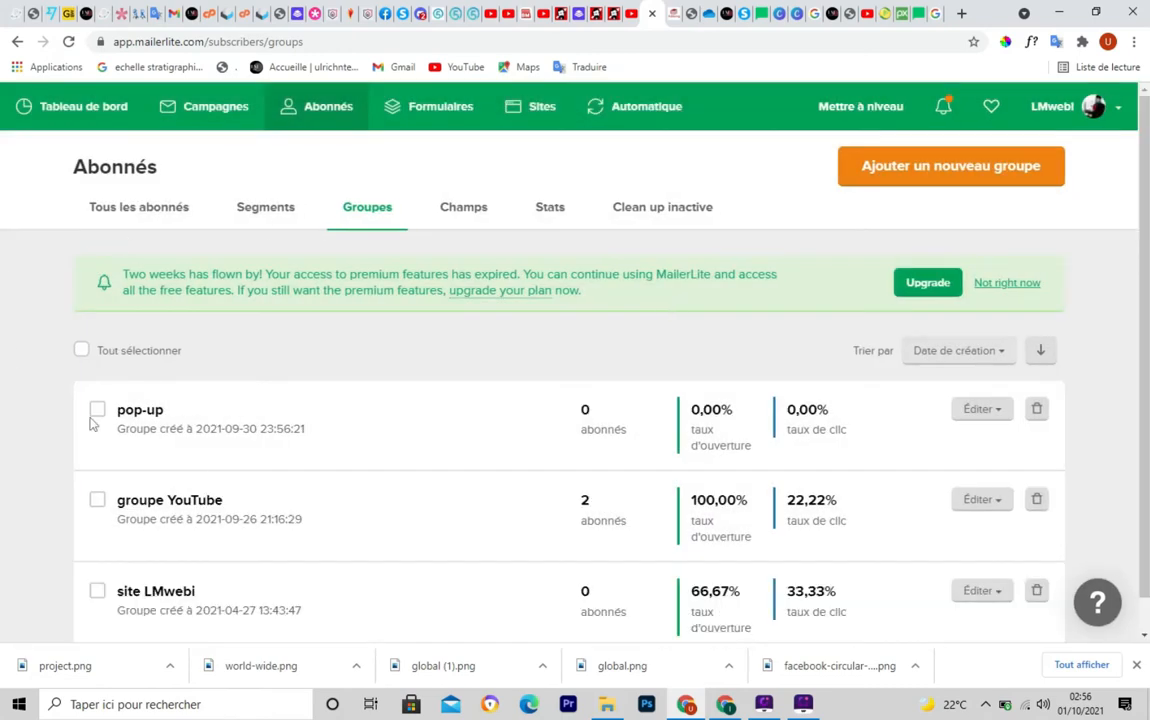
pyautogui.click(922, 180)
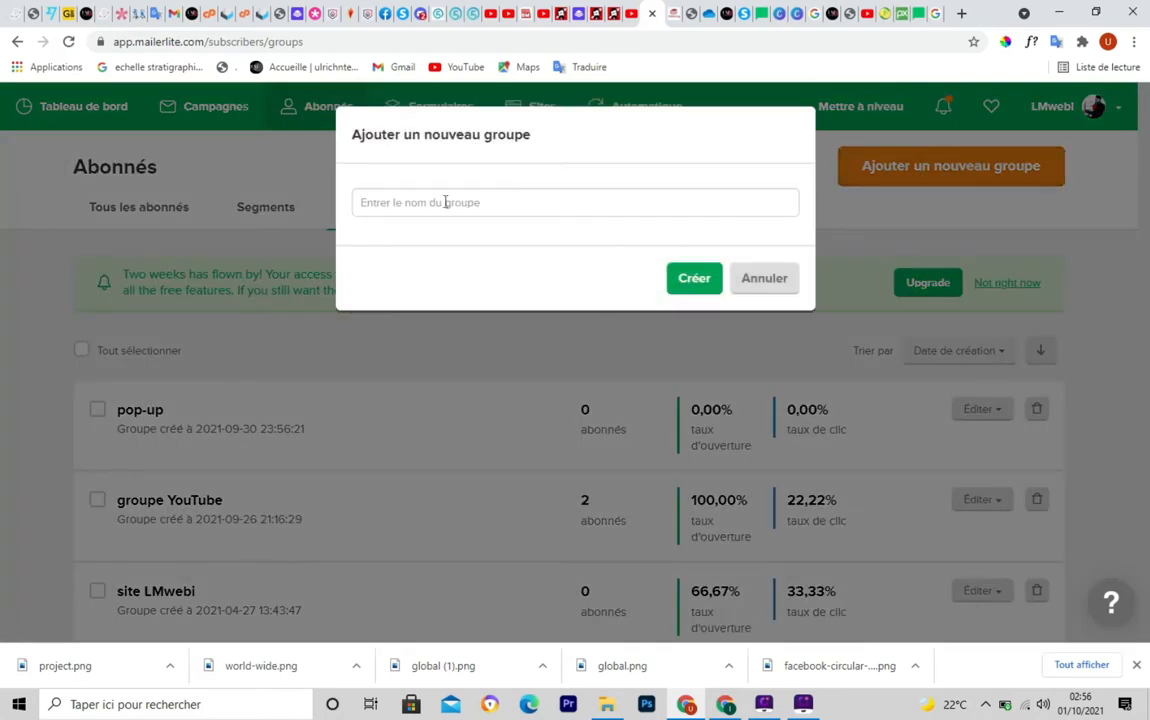
pyautogui.click(444, 203)
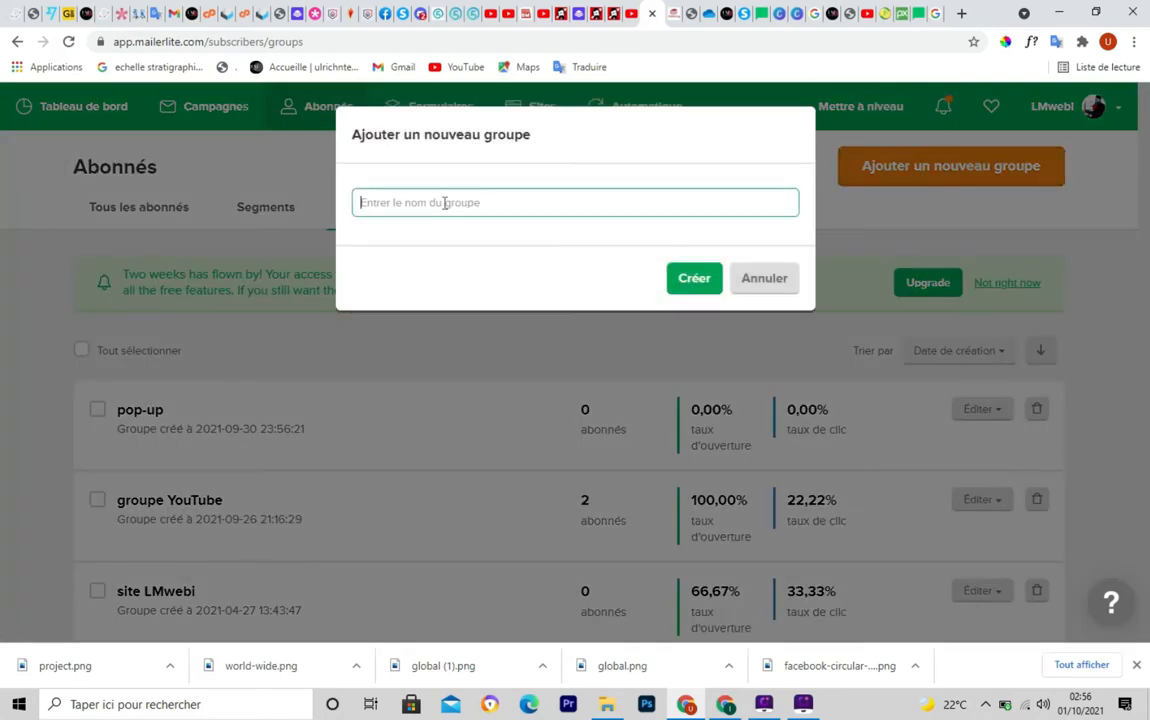
pyautogui.write('l')
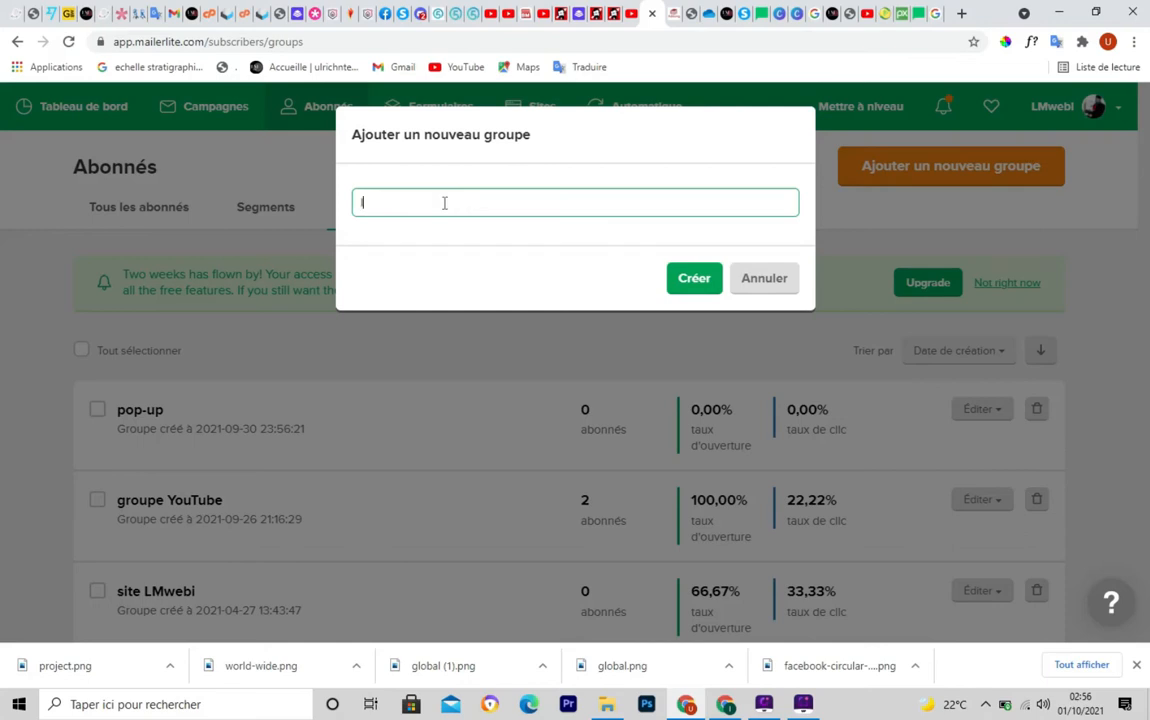
pyautogui.write('anding page')
pyautogui.click(694, 282)
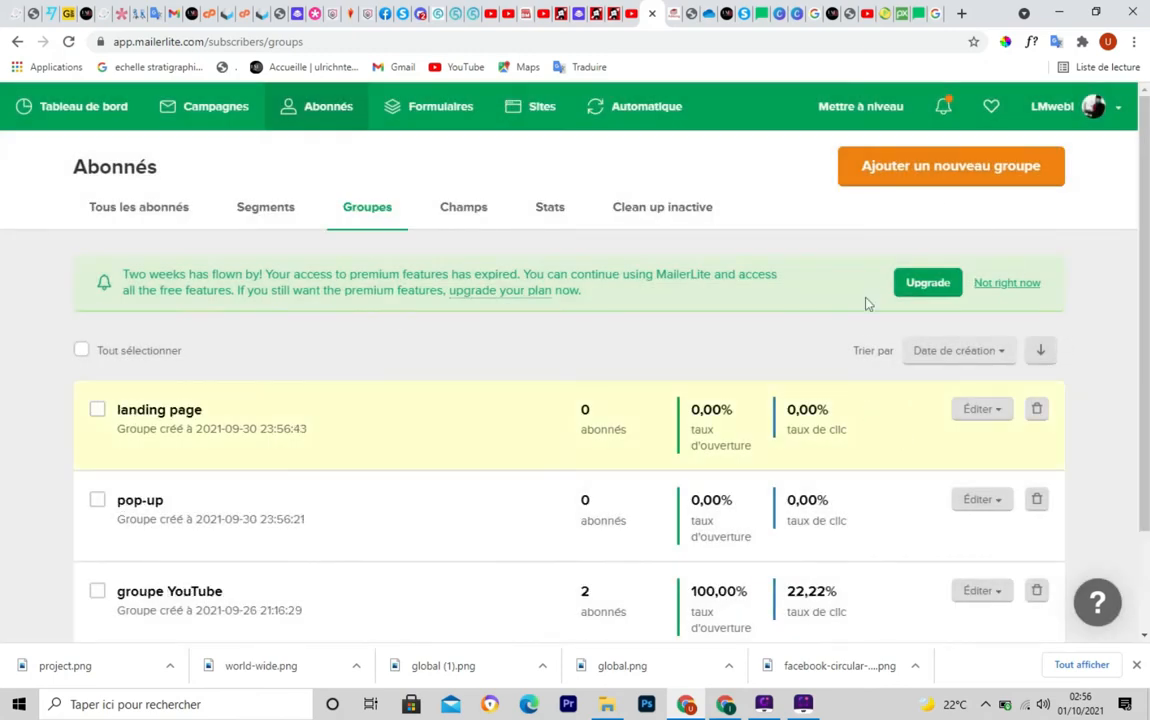
# Create the 'formulaire' group and check that the three new groups are empty
pyautogui.click(963, 170)
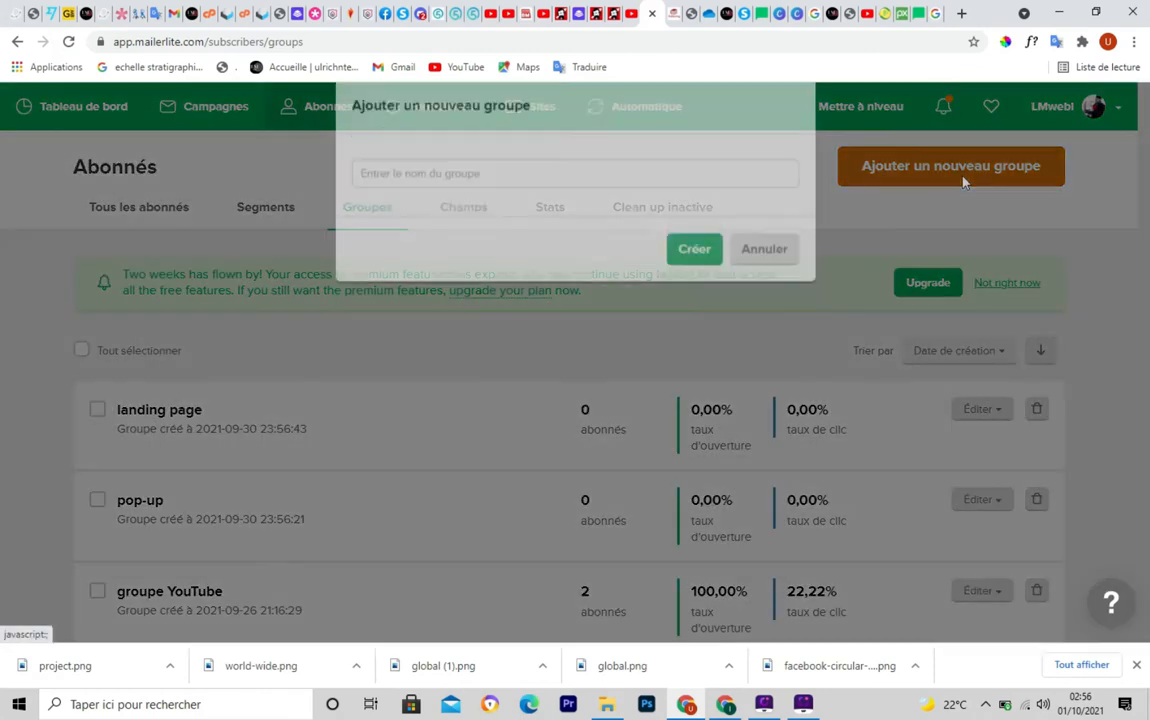
pyautogui.click(440, 203)
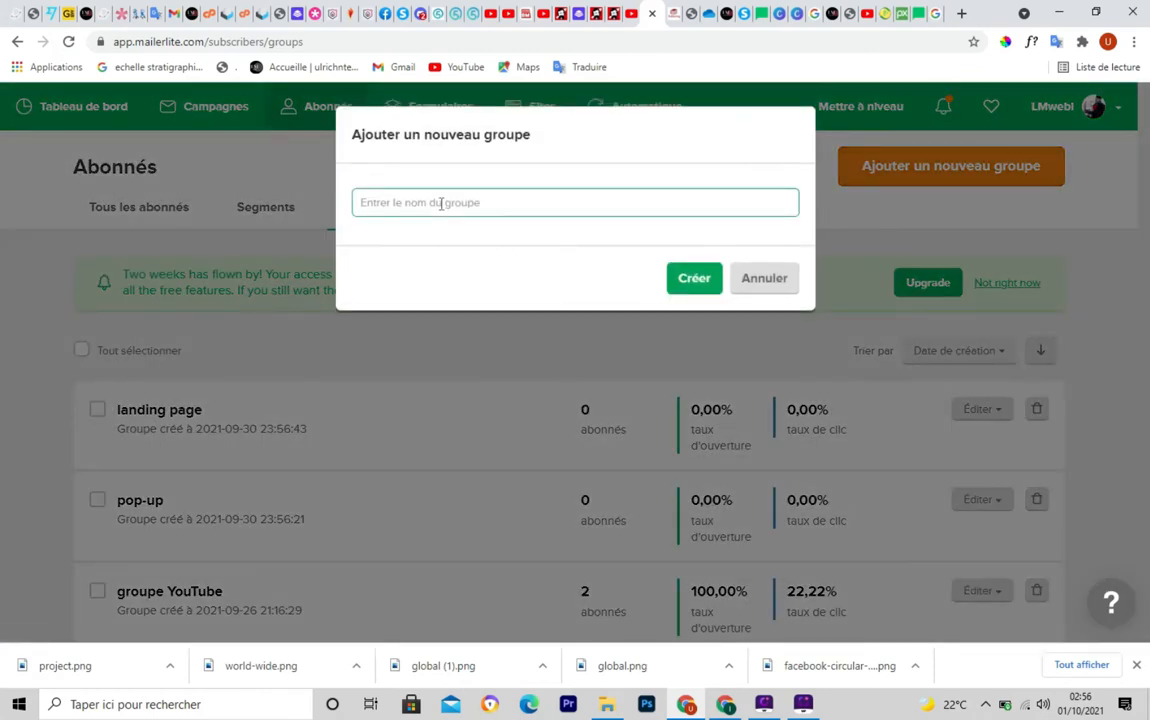
pyautogui.write('formulaire')
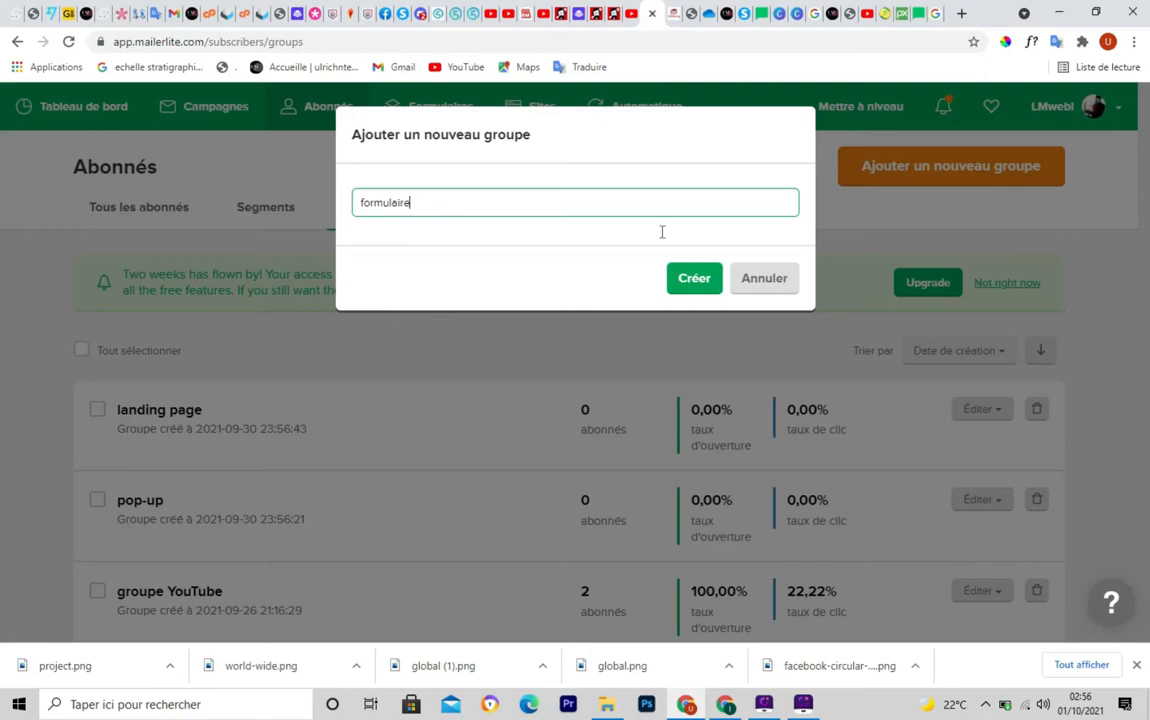
pyautogui.click(701, 288)
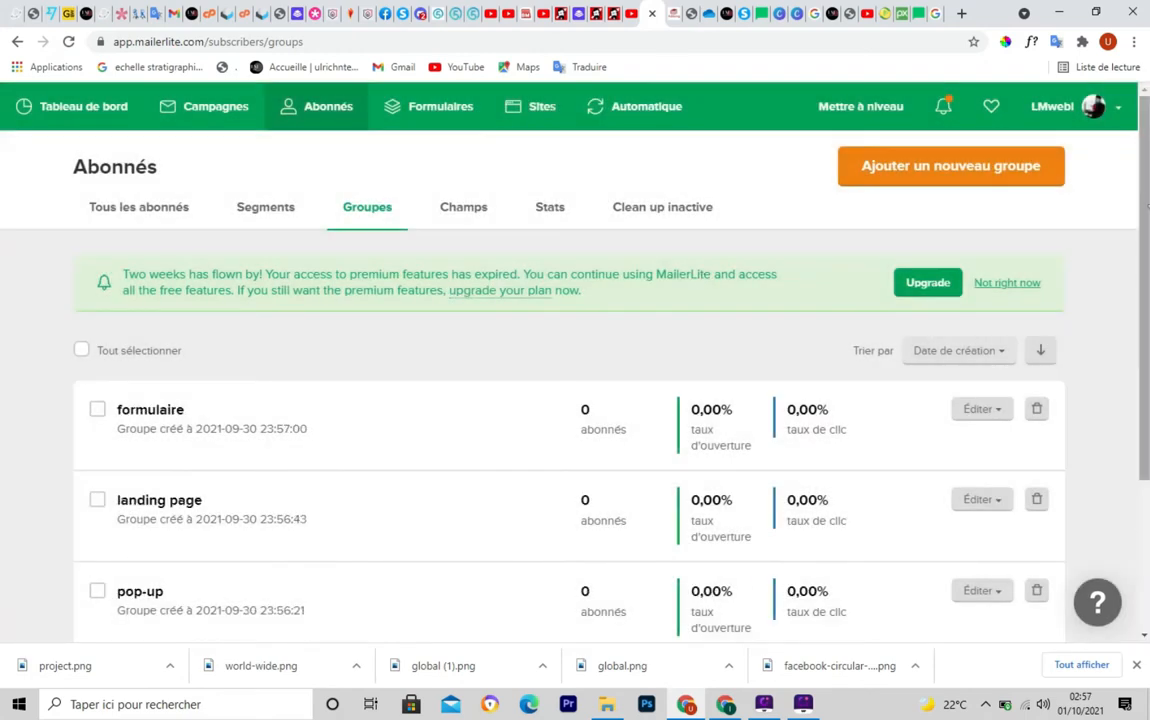
pyautogui.scroll(-1, 1148, 243)
pyautogui.moveTo(1148, 243); pyautogui.dragTo(1148, 222)
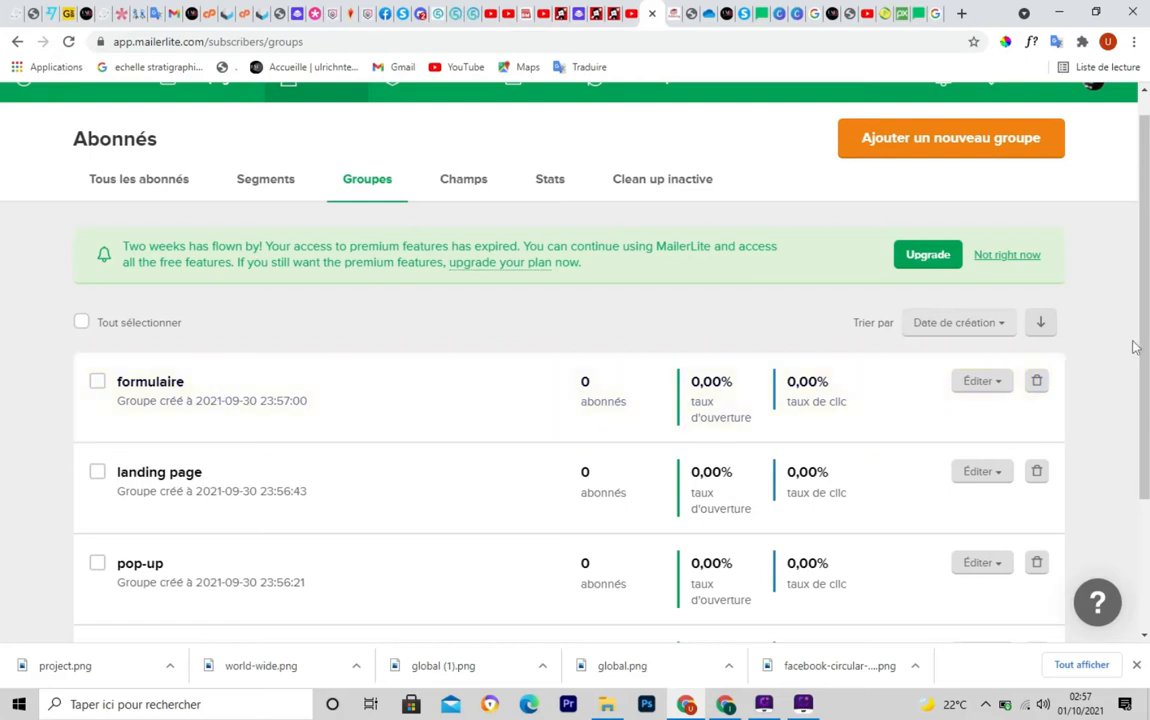
pyautogui.moveTo(1146, 336); pyautogui.dragTo(1147, 305)
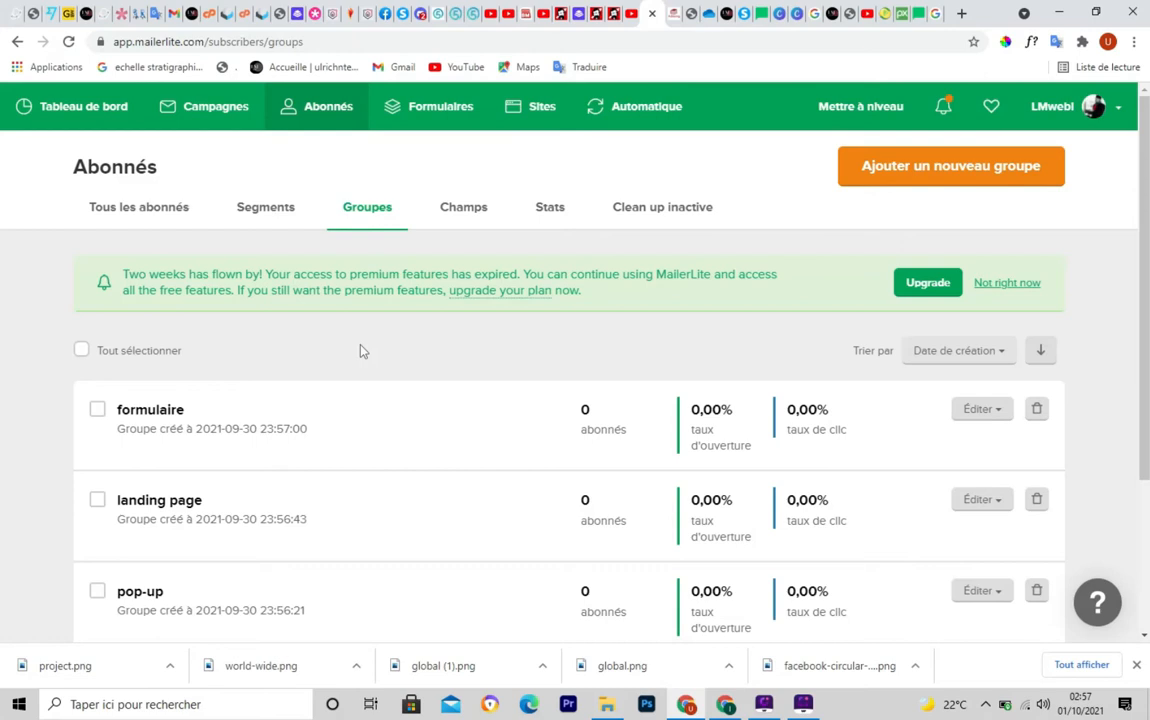
# Open Formulaires on the Pop-ups tab, showing 0 pop-ups, embedded forms and promotions
pyautogui.click(431, 117)
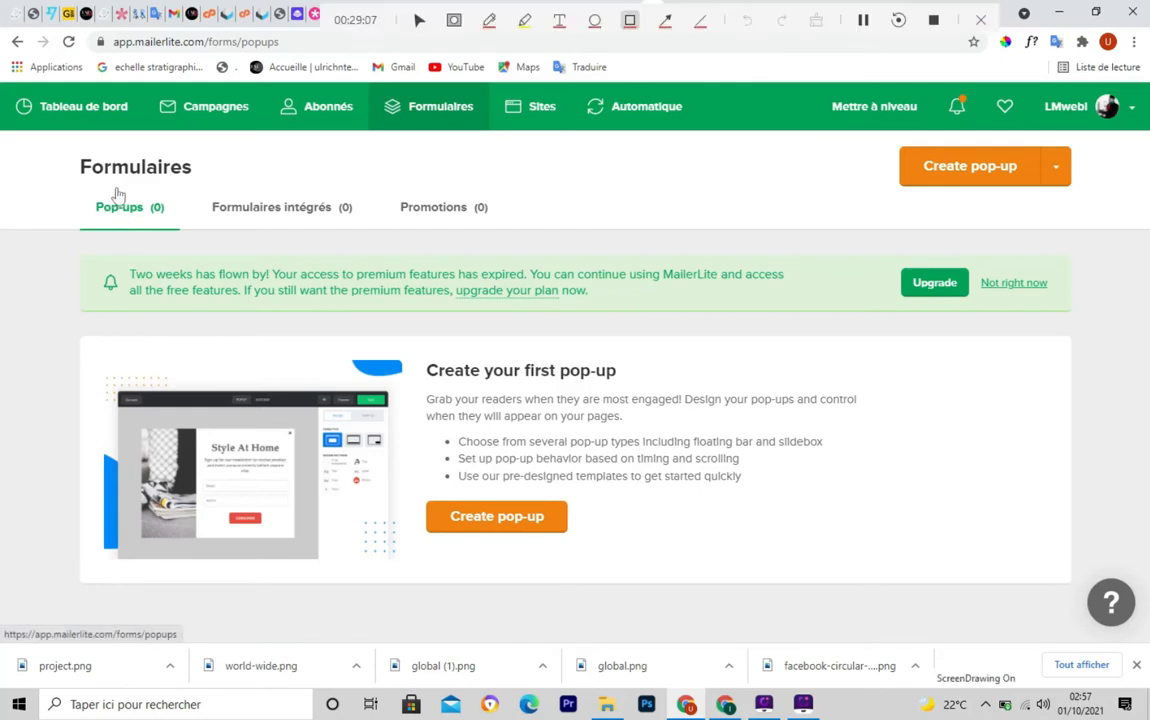
pyautogui.moveTo(70, 186); pyautogui.dragTo(103, 226)
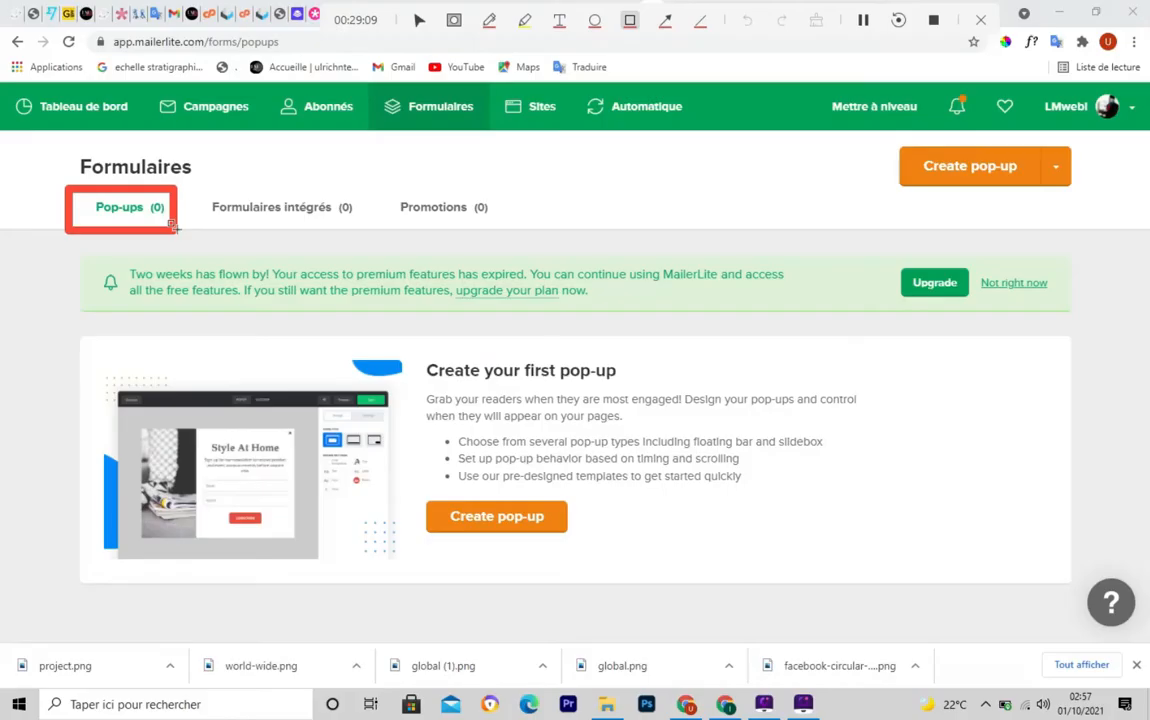
pyautogui.moveTo(174, 228); pyautogui.dragTo(179, 228)
pyautogui.press('Escape')
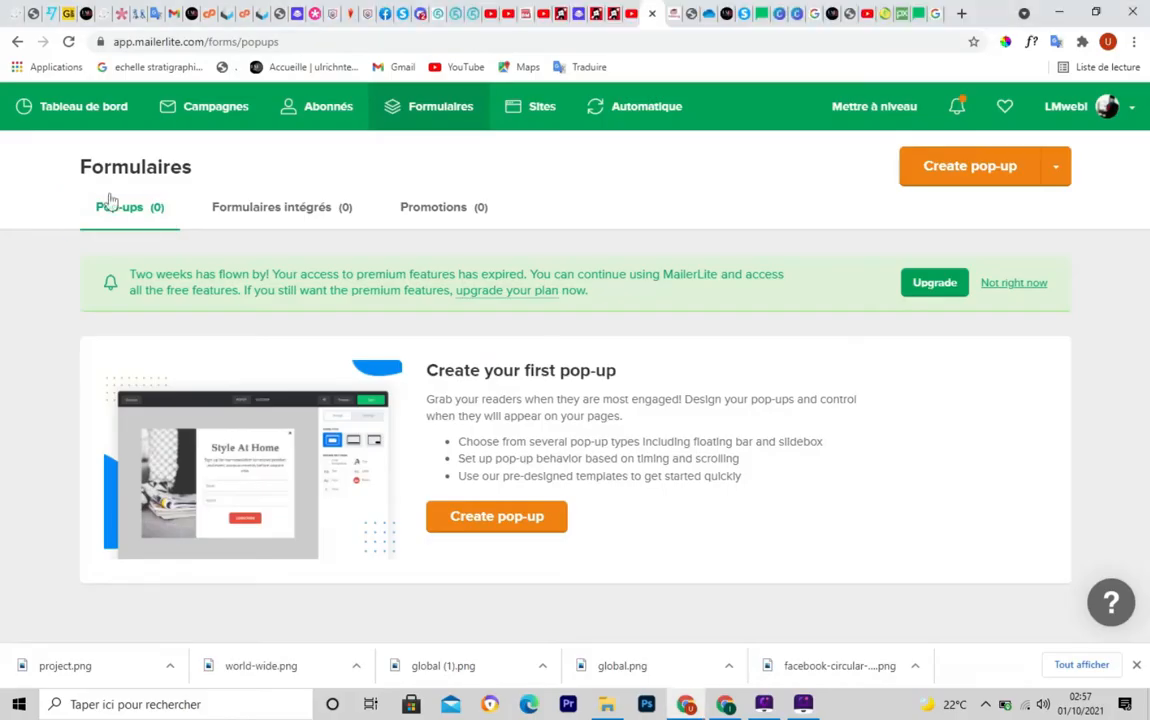
# Translate the page into French and start a new pop-up with Créer une fenêtre contextuelle
pyautogui.click(1055, 45)
pyautogui.click(820, 116)
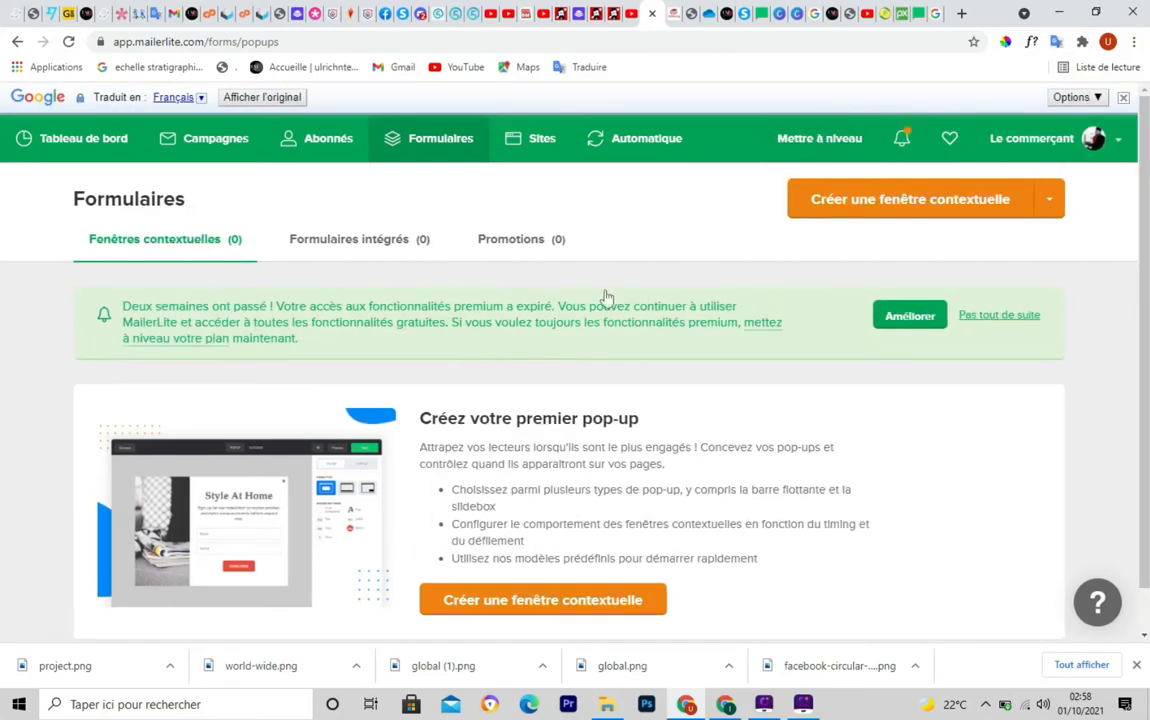
pyautogui.scroll(-1, 1146, 311)
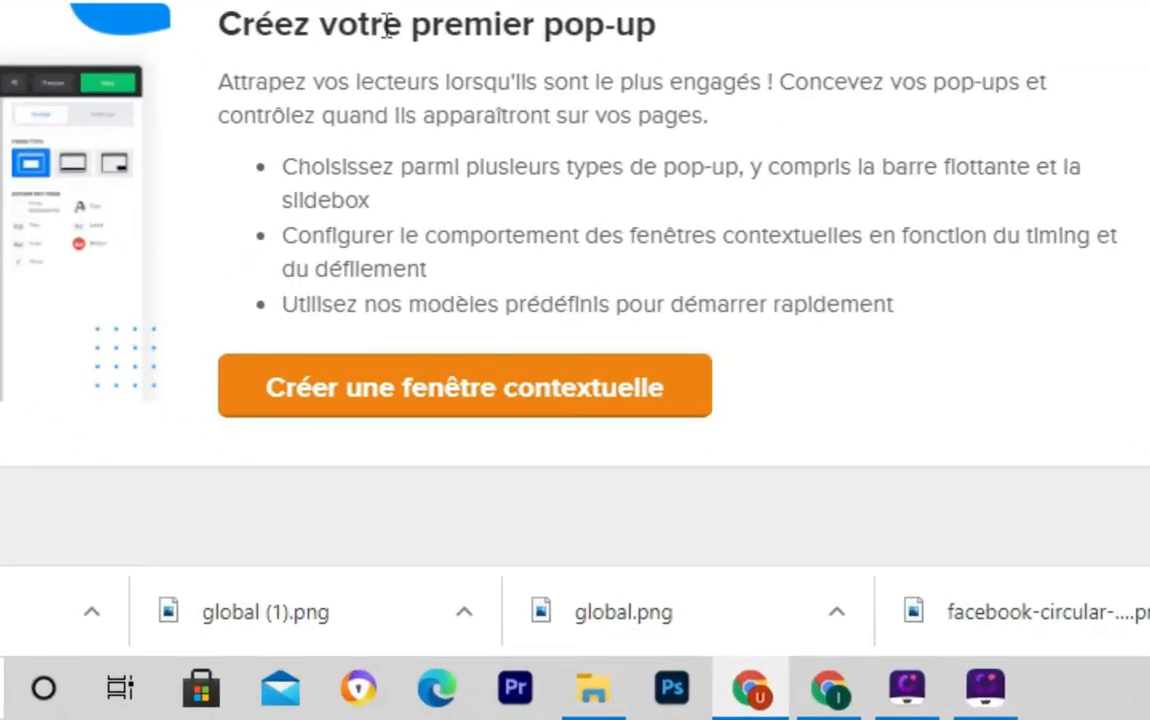
pyautogui.moveTo(612, 383)
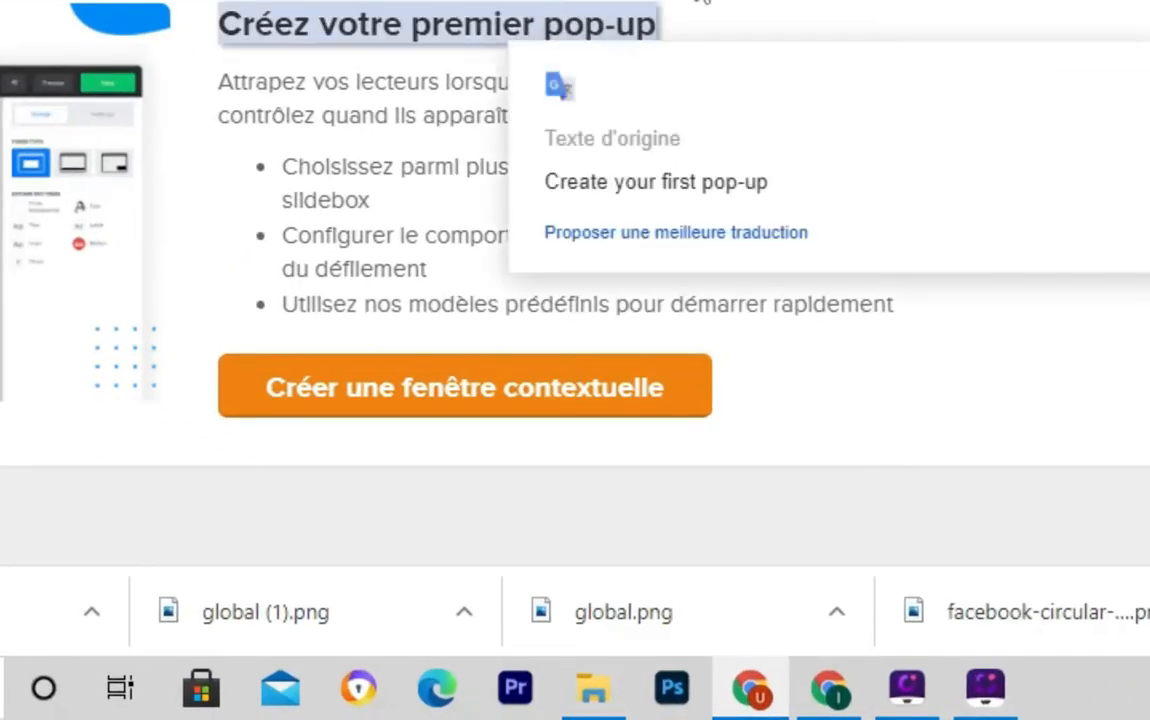
pyautogui.click(437, 395)
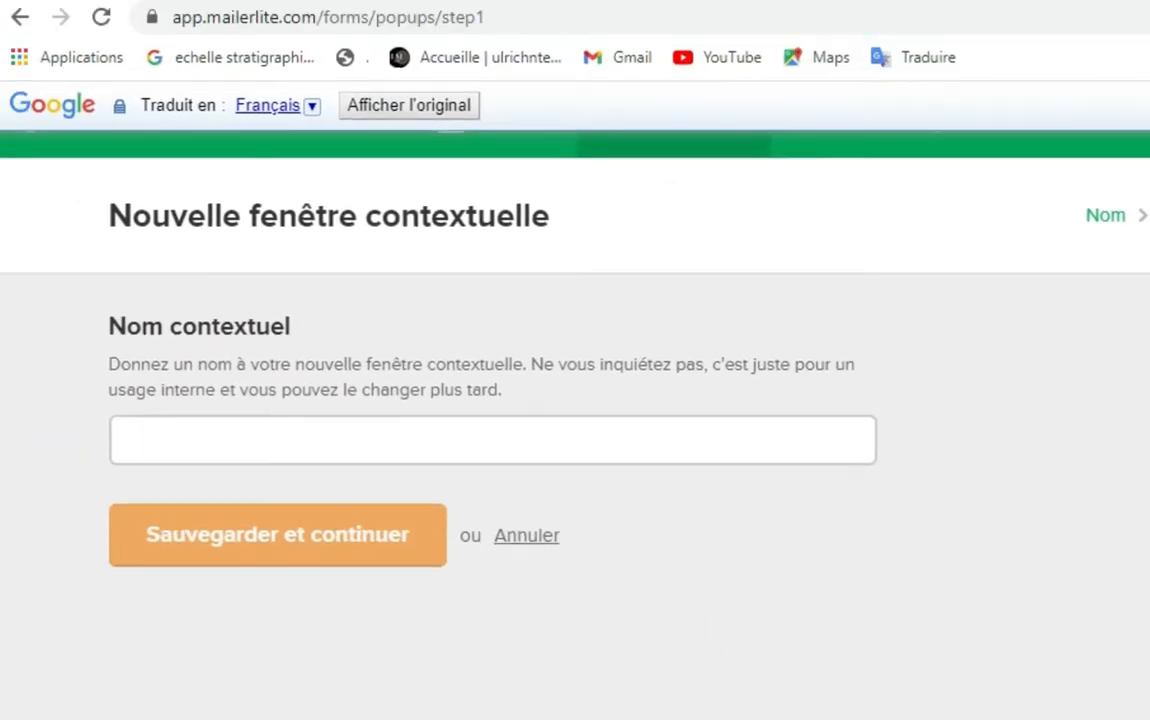
# Name the new pop-up 'tuto' and save to reach recipient selection
pyautogui.click(179, 440)
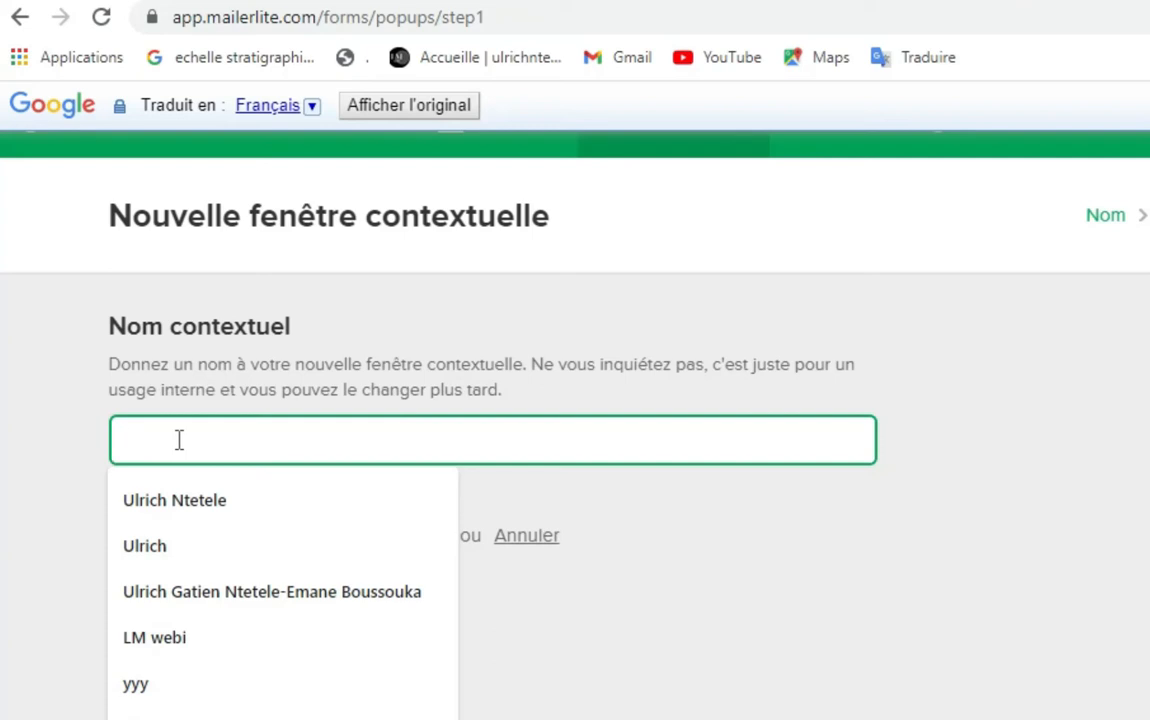
pyautogui.write('tuto ')
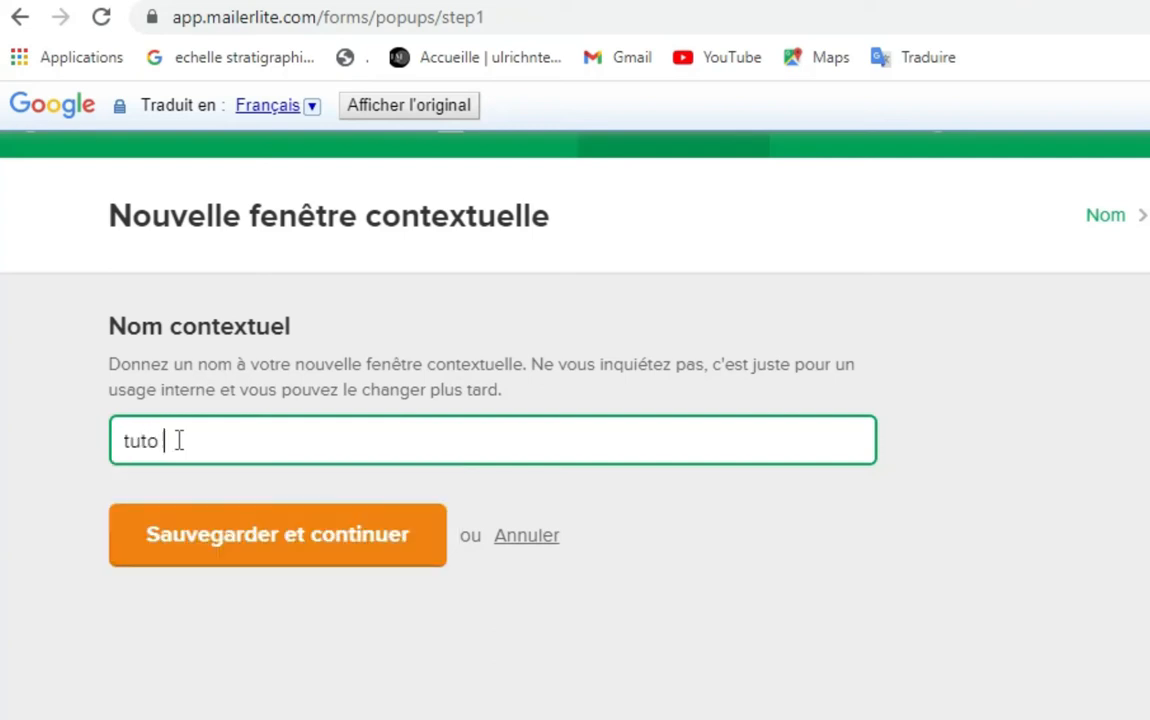
pyautogui.write('pop')
pyautogui.write('-up')
pyautogui.click(258, 545)
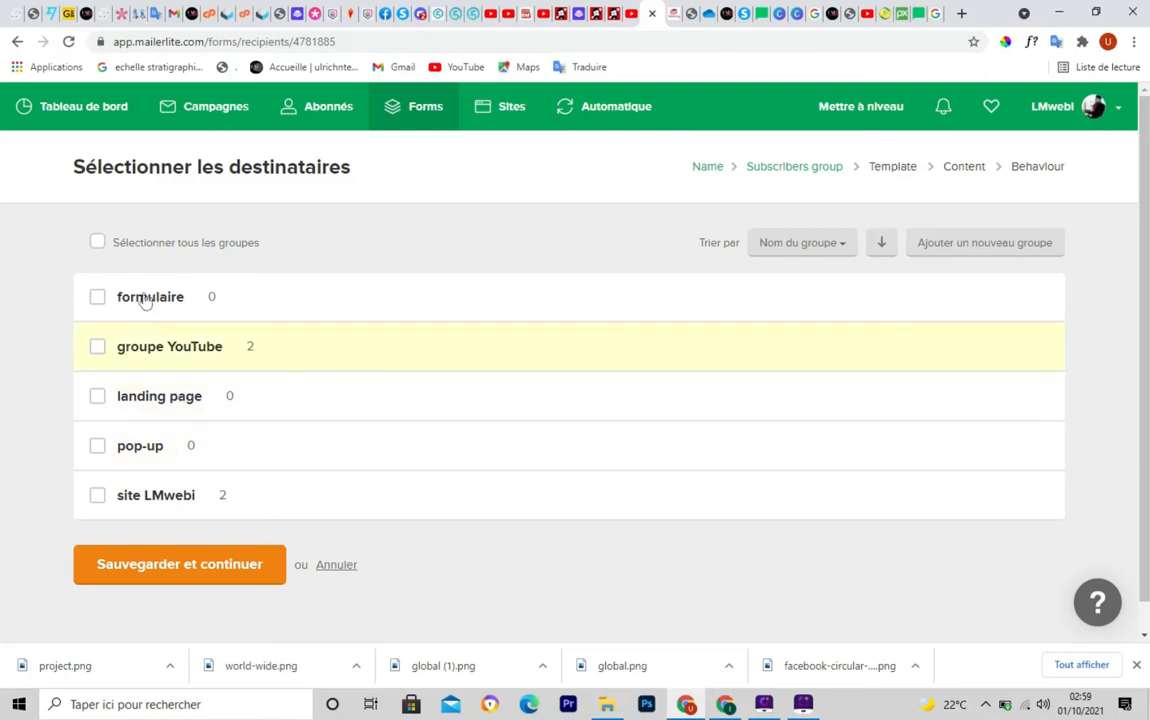
# Tick the 'pop-up' group as the new pop-up's recipient group and save the choice
pyautogui.click(98, 447)
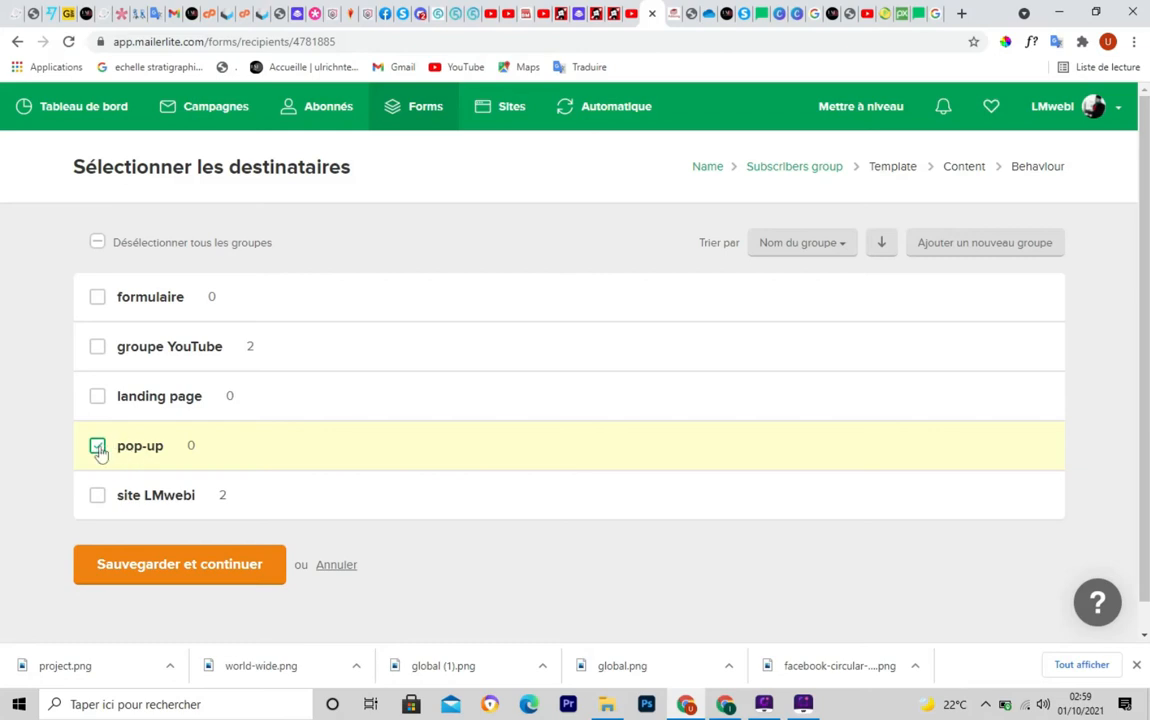
pyautogui.click(167, 571)
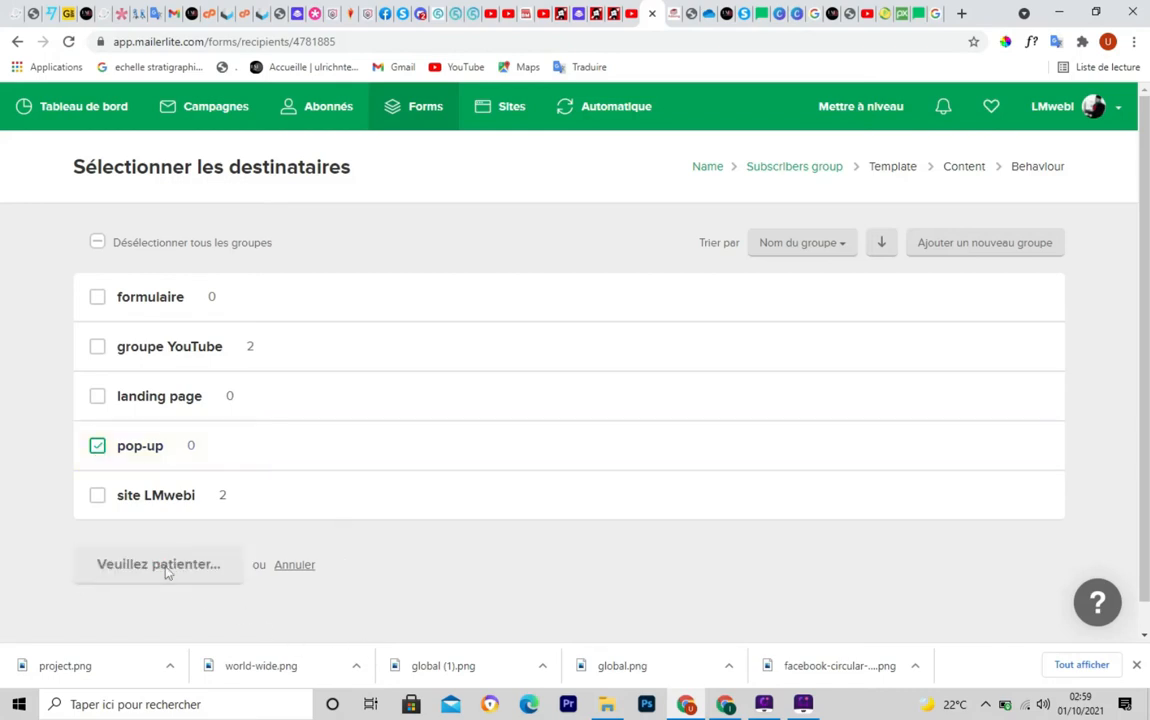
# Browse the Choose template grid of 24 pop-up templates, such as Simple signup and Holiday discounts
pyautogui.scroll(-4, 1148, 155)
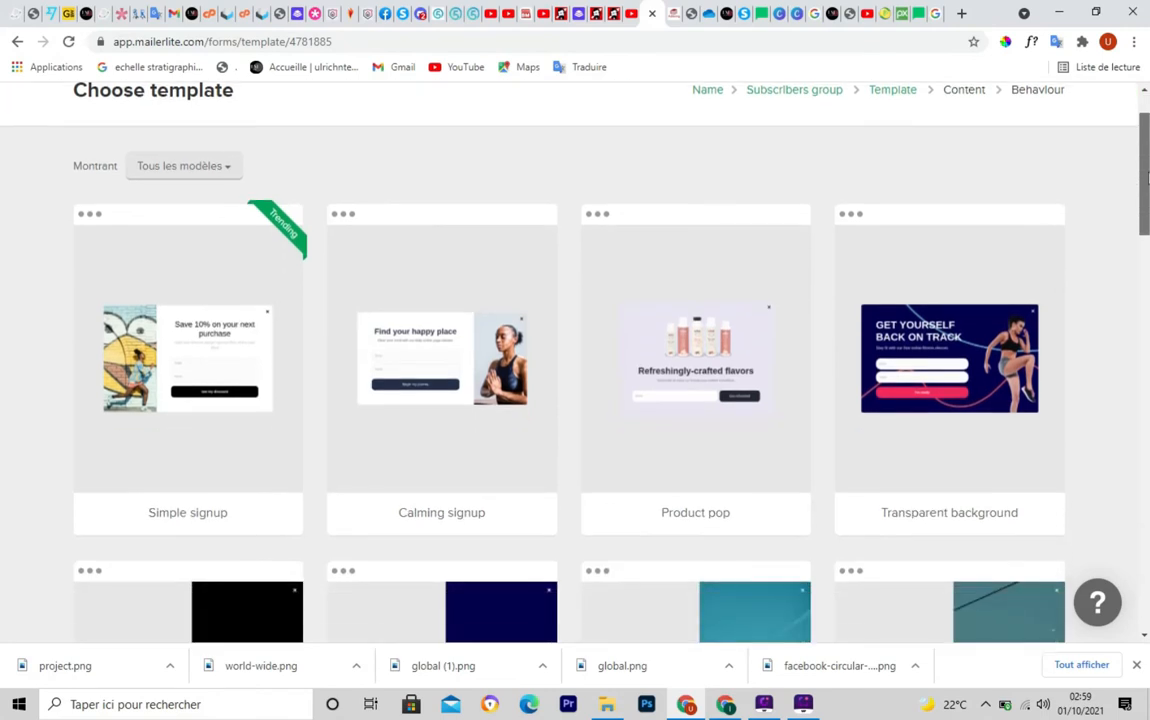
pyautogui.scroll(-3, 1148, 175)
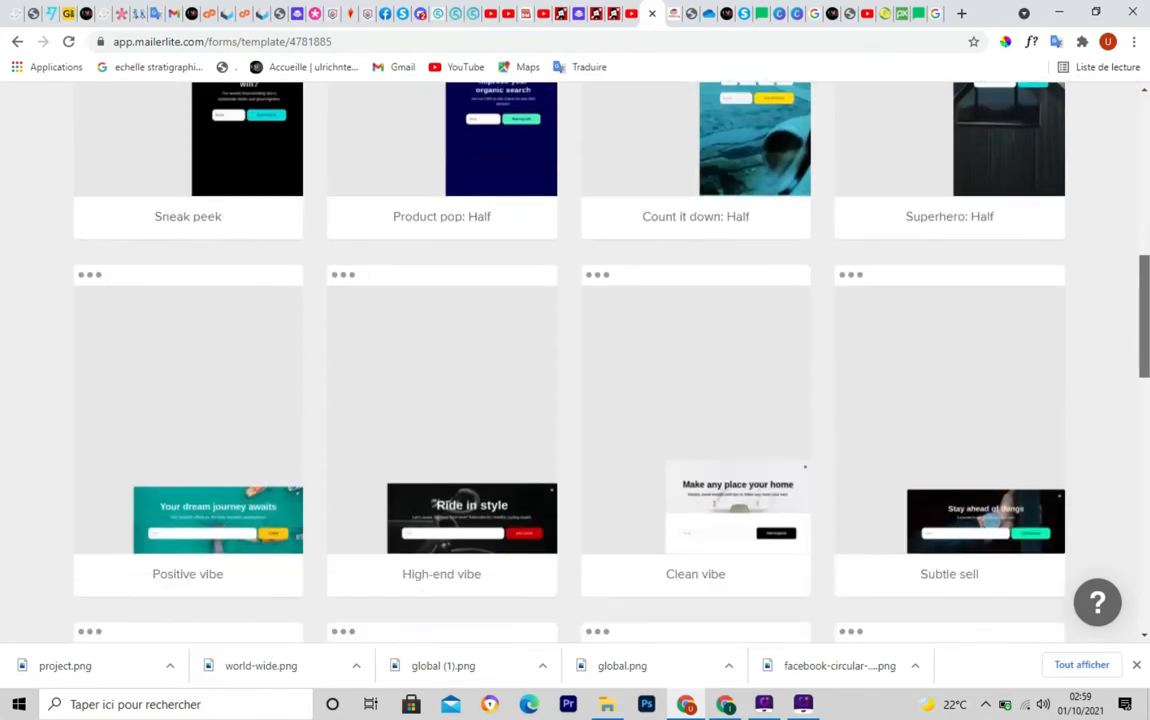
pyautogui.scroll(6, 1148, 175)
pyautogui.scroll(-1, 1148, 180)
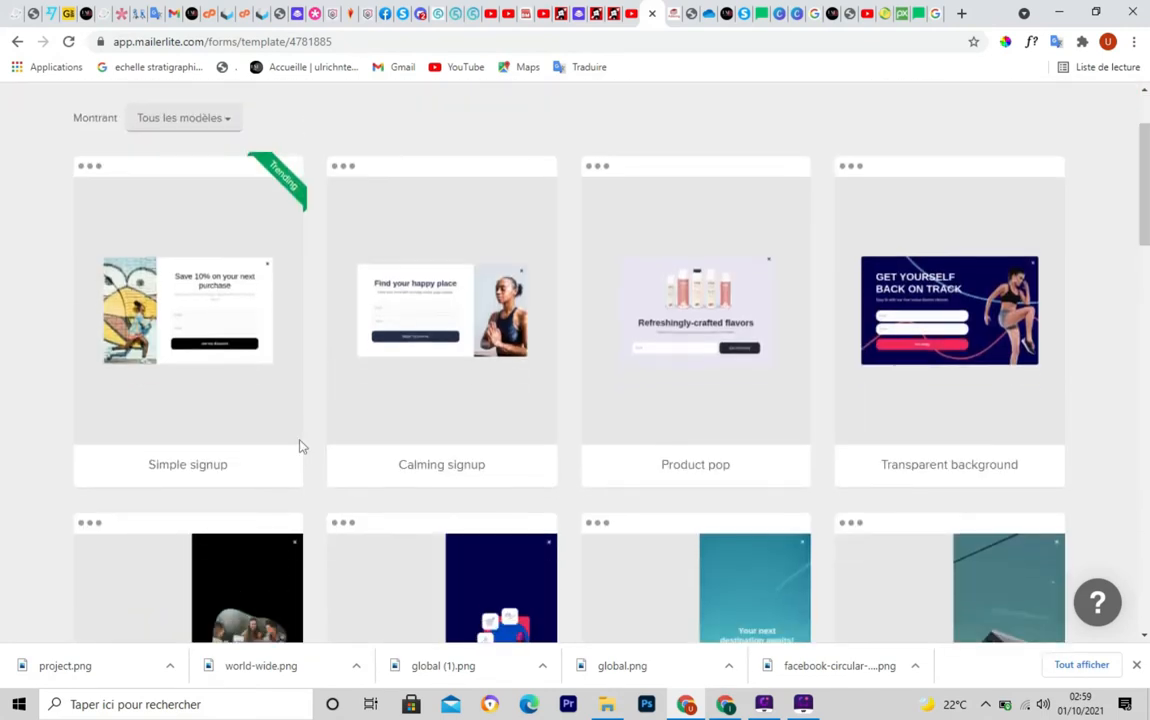
pyautogui.moveTo(280, 243)
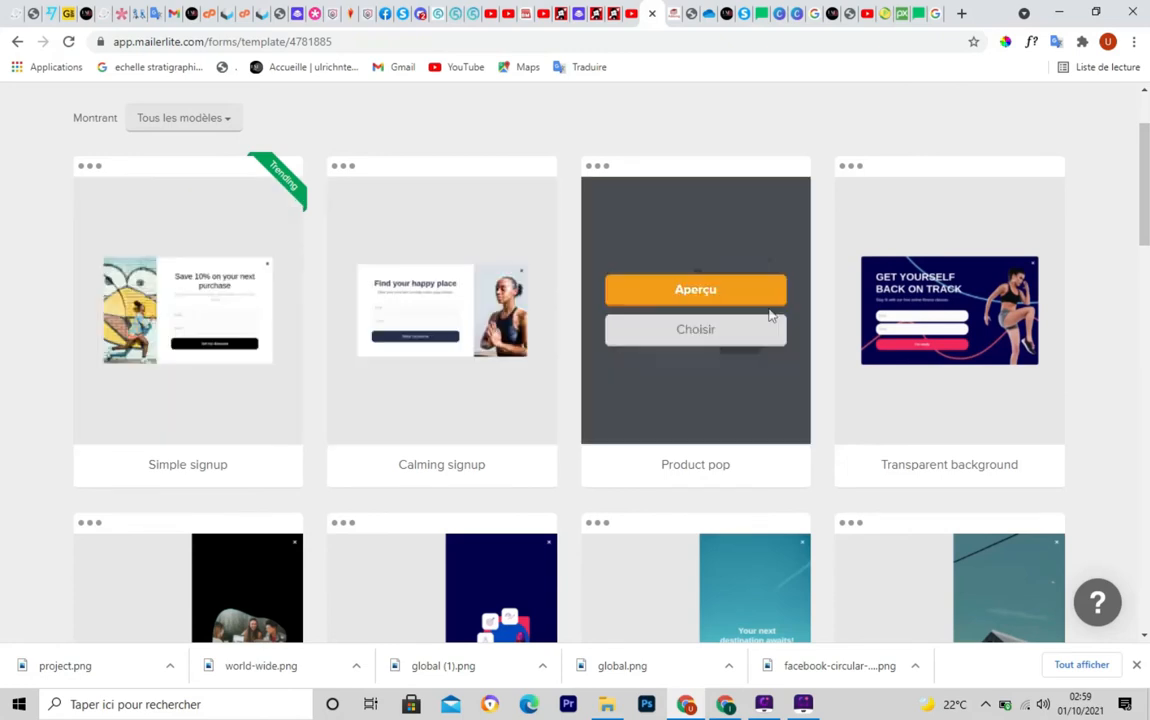
pyautogui.scroll(-6, 1148, 198)
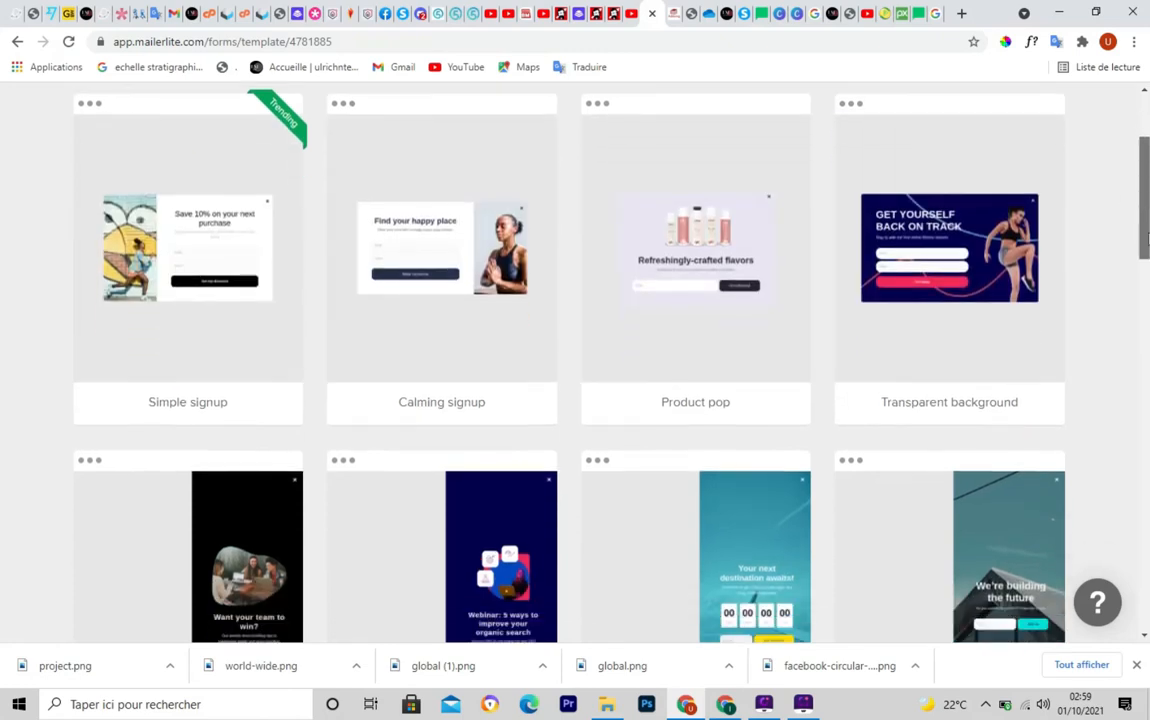
pyautogui.scroll(-5, 570, 360)
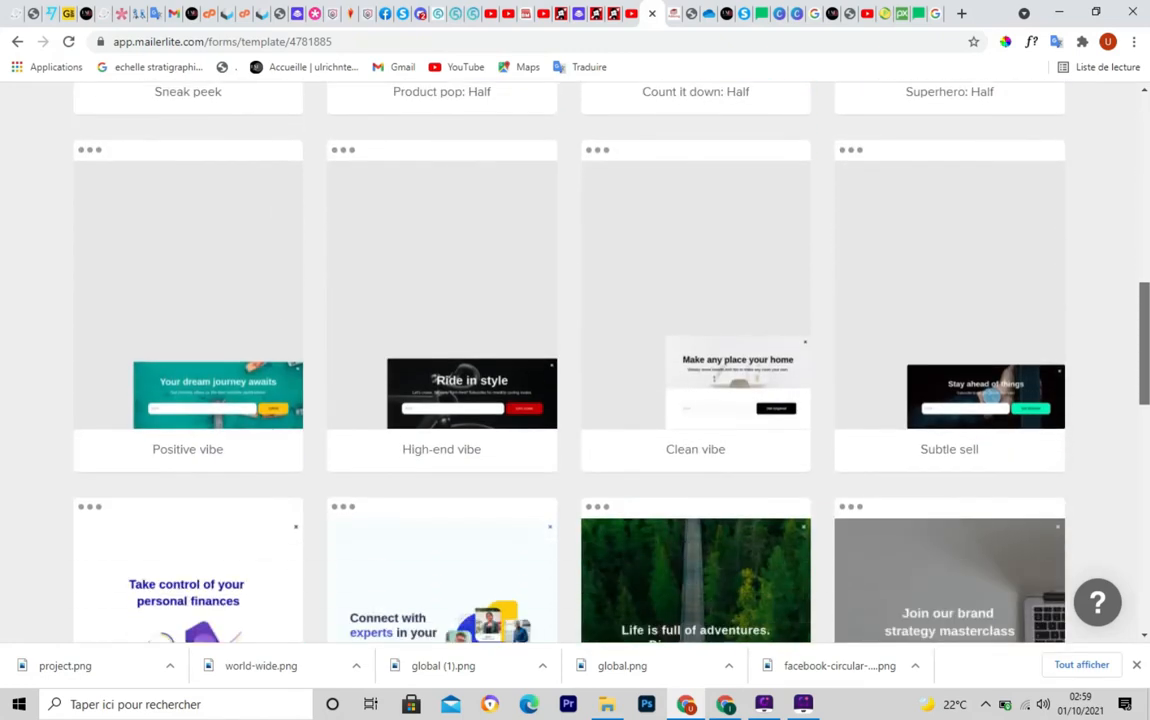
pyautogui.scroll(6, 570, 360)
pyautogui.scroll(5, 570, 360)
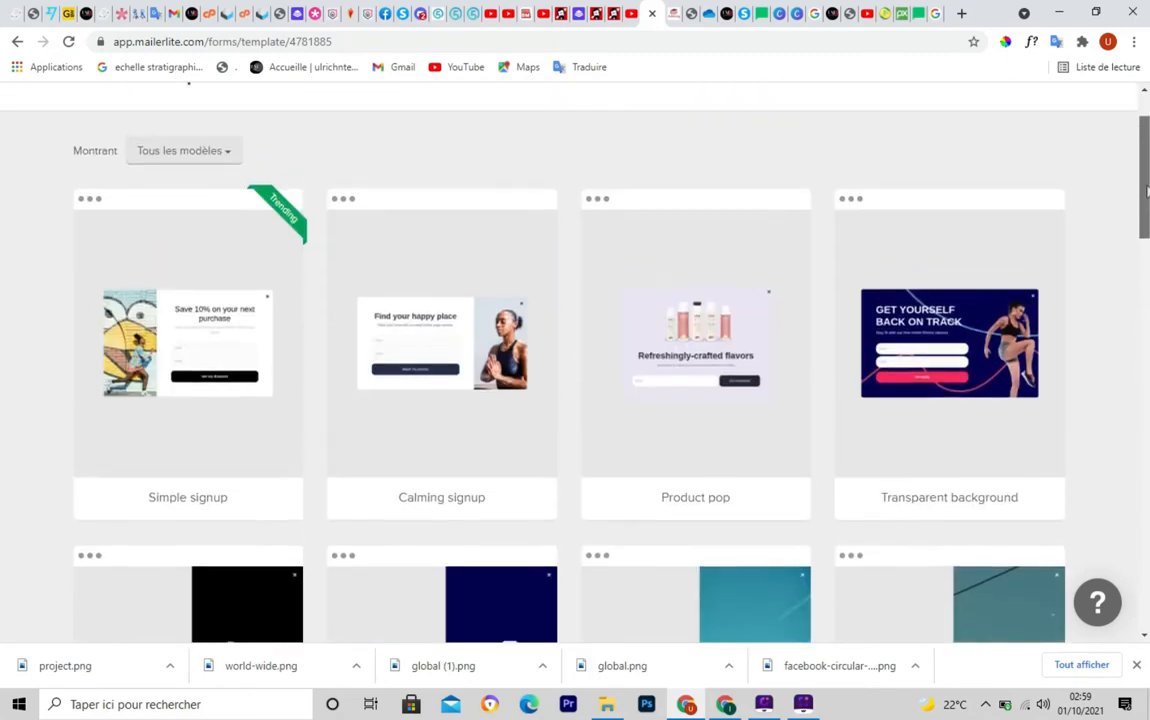
pyautogui.scroll(-1, 570, 360)
pyautogui.scroll(1, 192, 522)
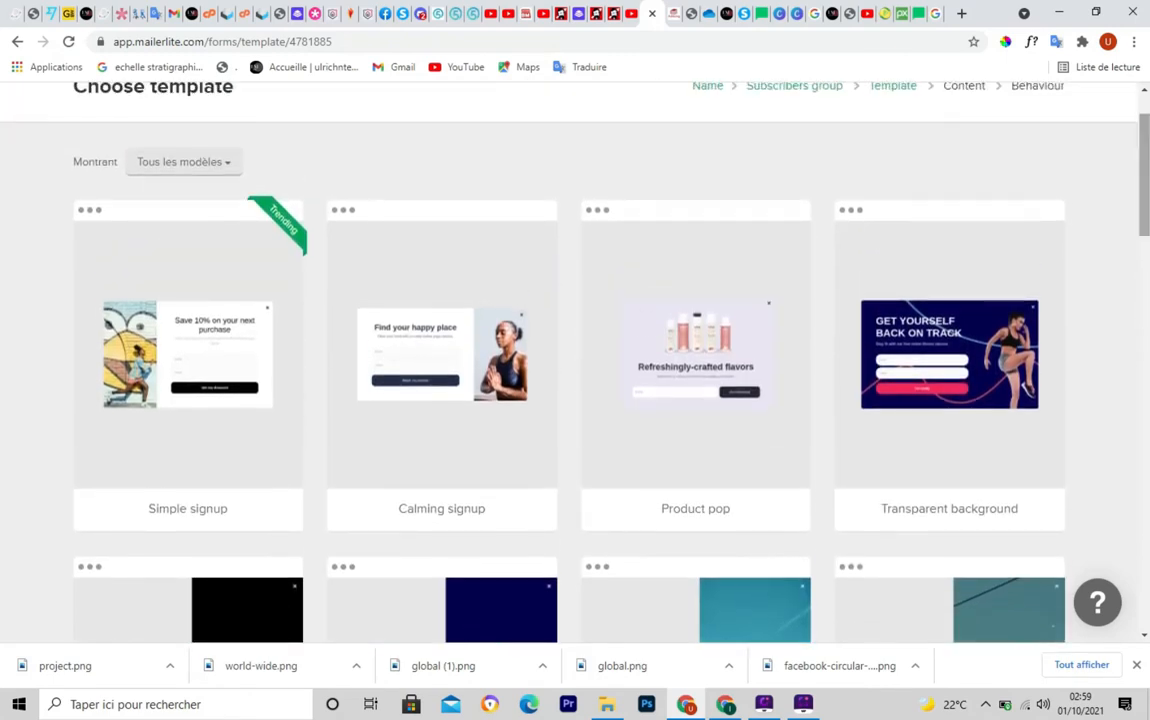
pyautogui.moveTo(160, 354)
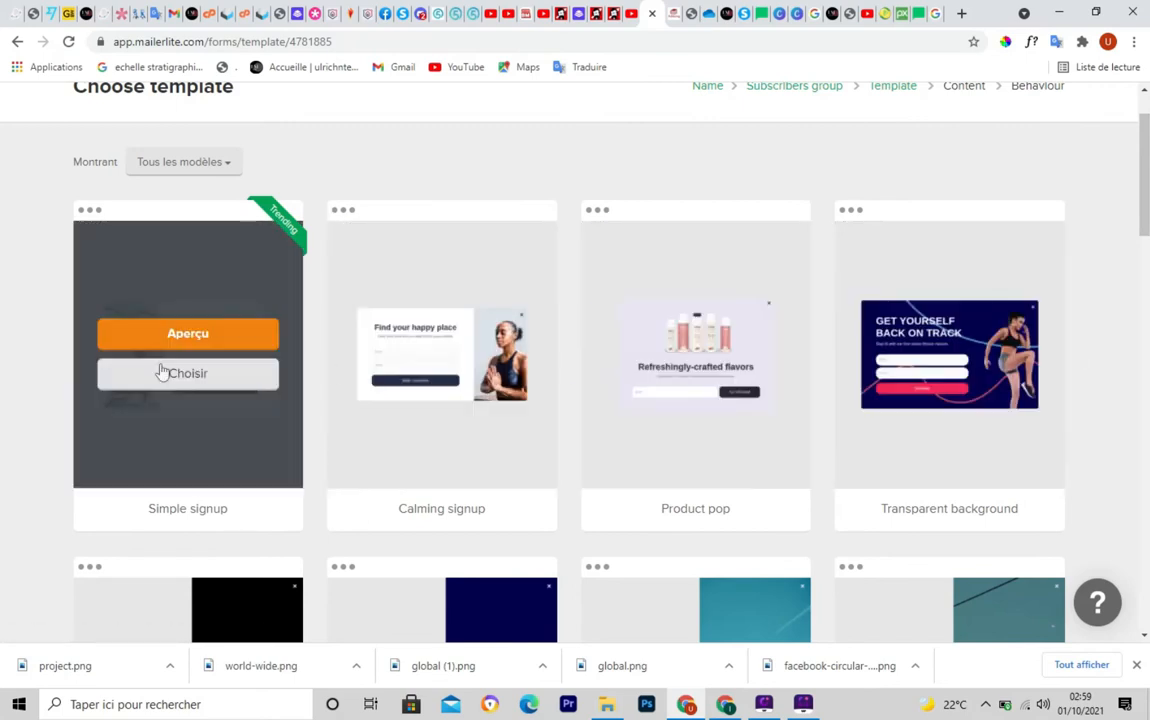
# Drag the page scrollbar down and back up to review the full list and locate the Simple signup template
pyautogui.scroll(-5, 1127, 316)
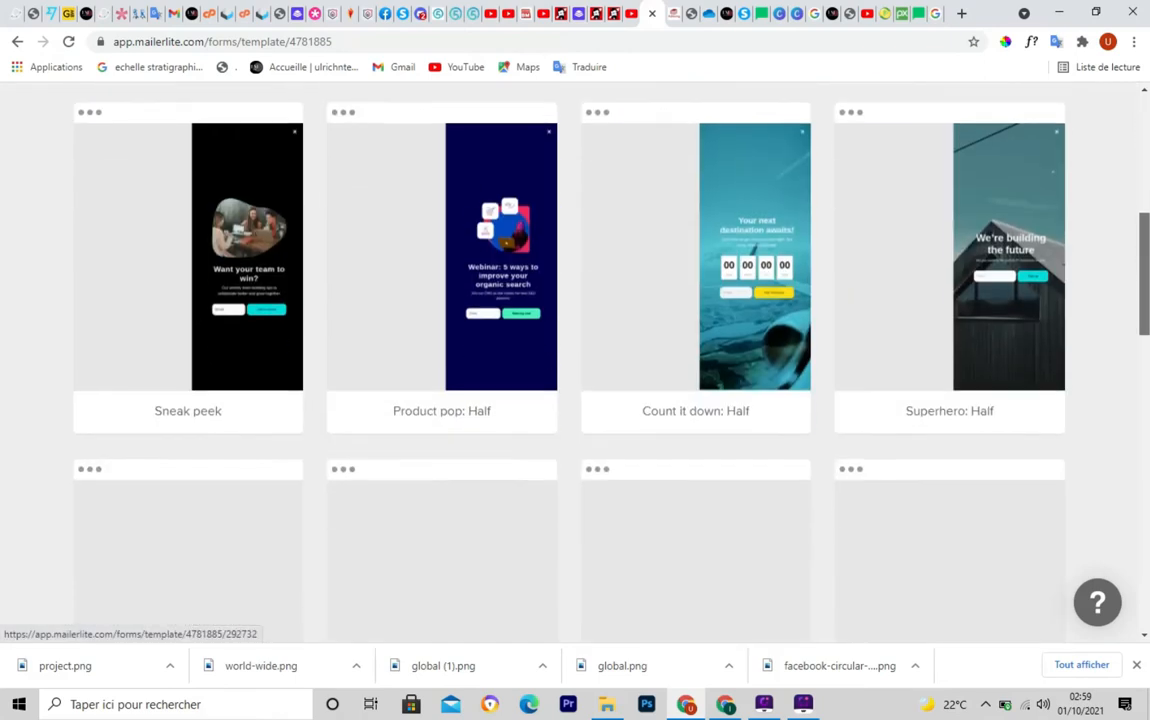
pyautogui.scroll(1, 136, 364)
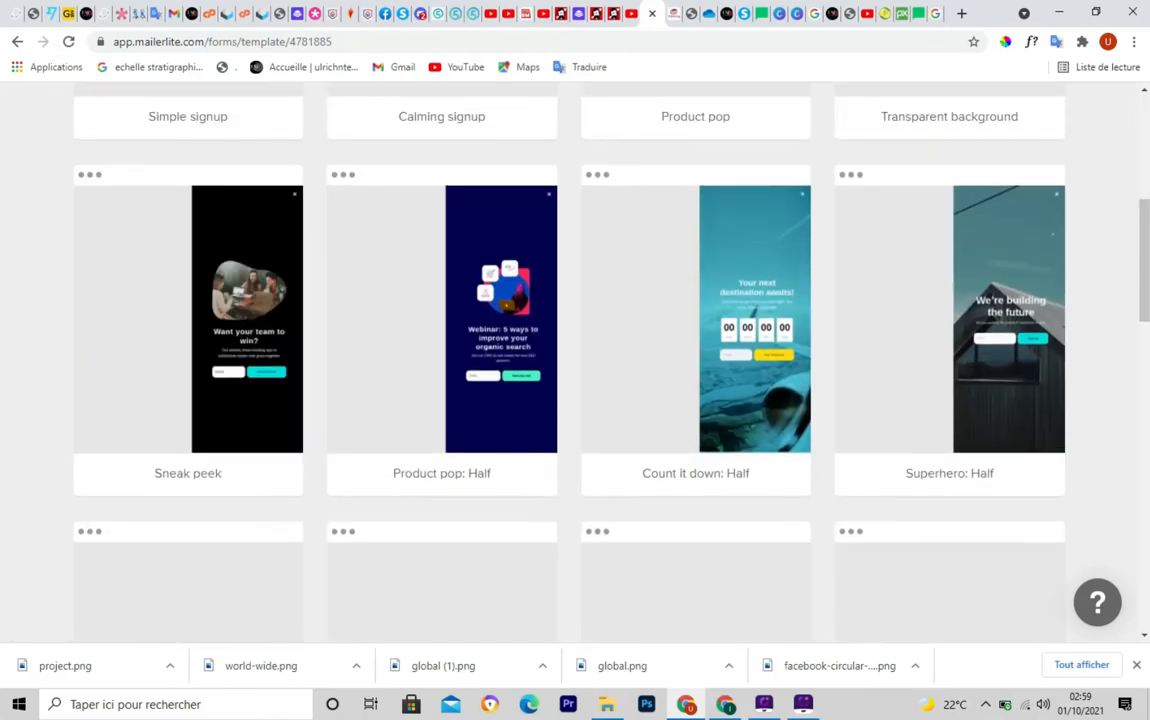
pyautogui.moveTo(1145, 260); pyautogui.dragTo(1147, 404)
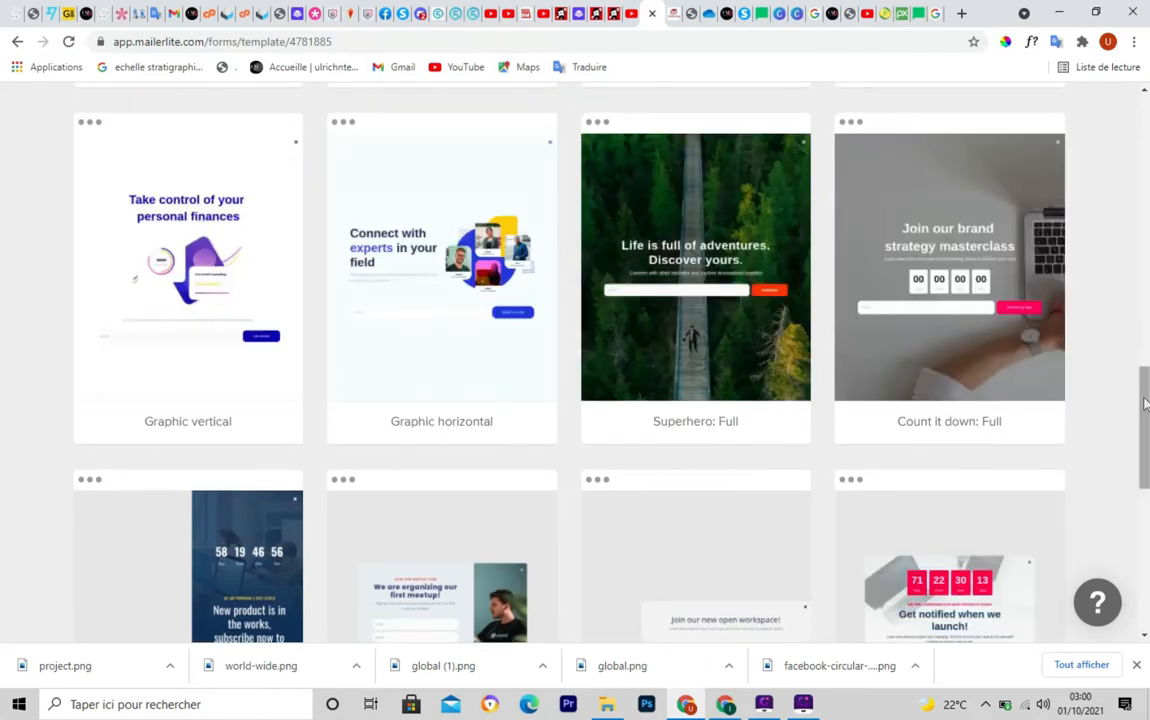
pyautogui.moveTo(1147, 398); pyautogui.dragTo(1137, 68)
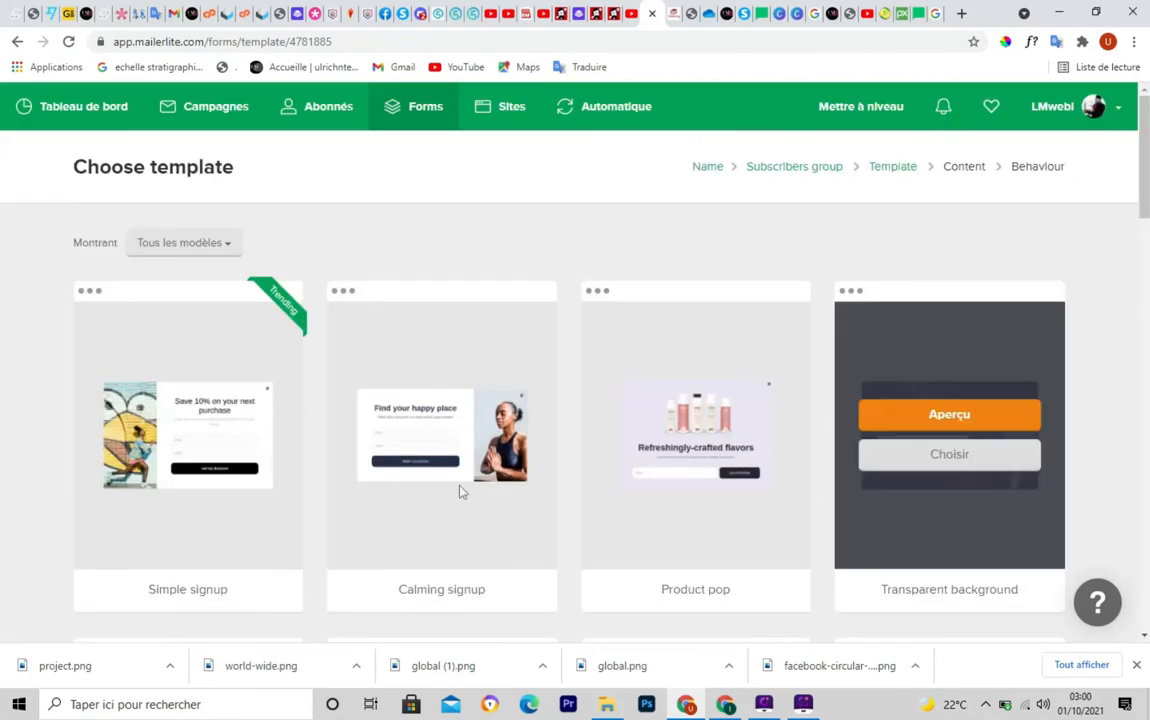
pyautogui.moveTo(212, 413)
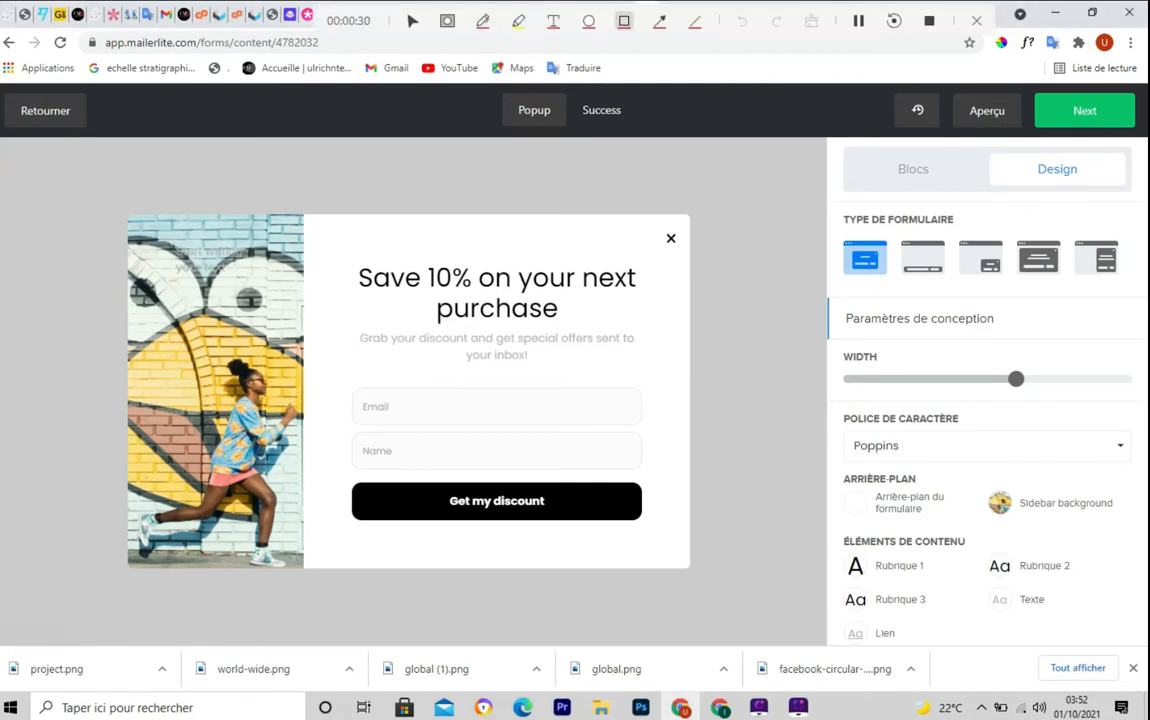
pyautogui.moveTo(2, 138); pyautogui.dragTo(826, 638)
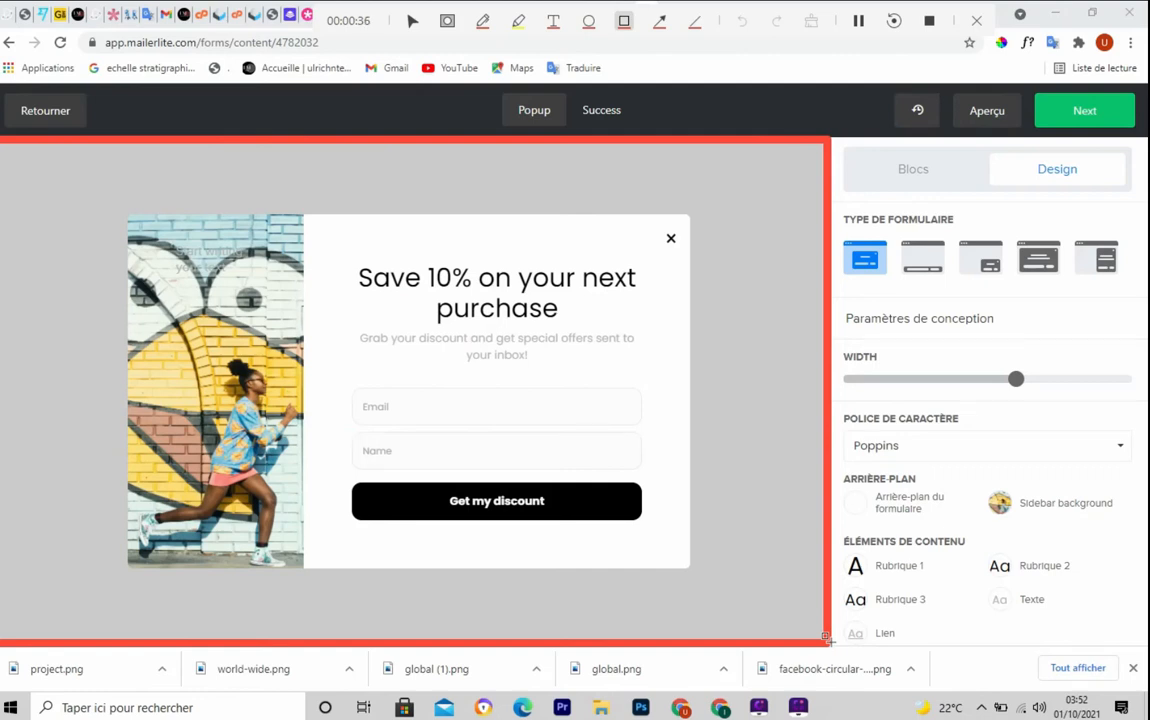
pyautogui.press('Escape')
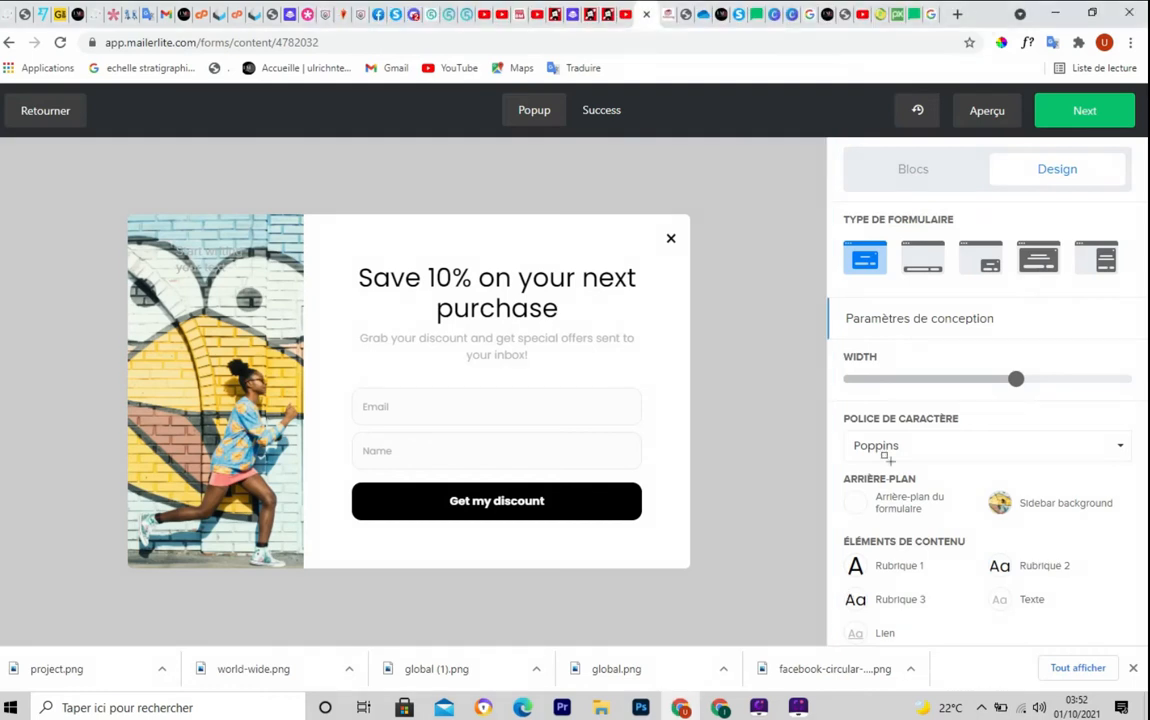
pyautogui.press('F8')
pyautogui.moveTo(822, 140)
pyautogui.mouseDown()
pyautogui.moveTo(955, 642)
pyautogui.moveTo(1145, 647)
pyautogui.mouseUp()
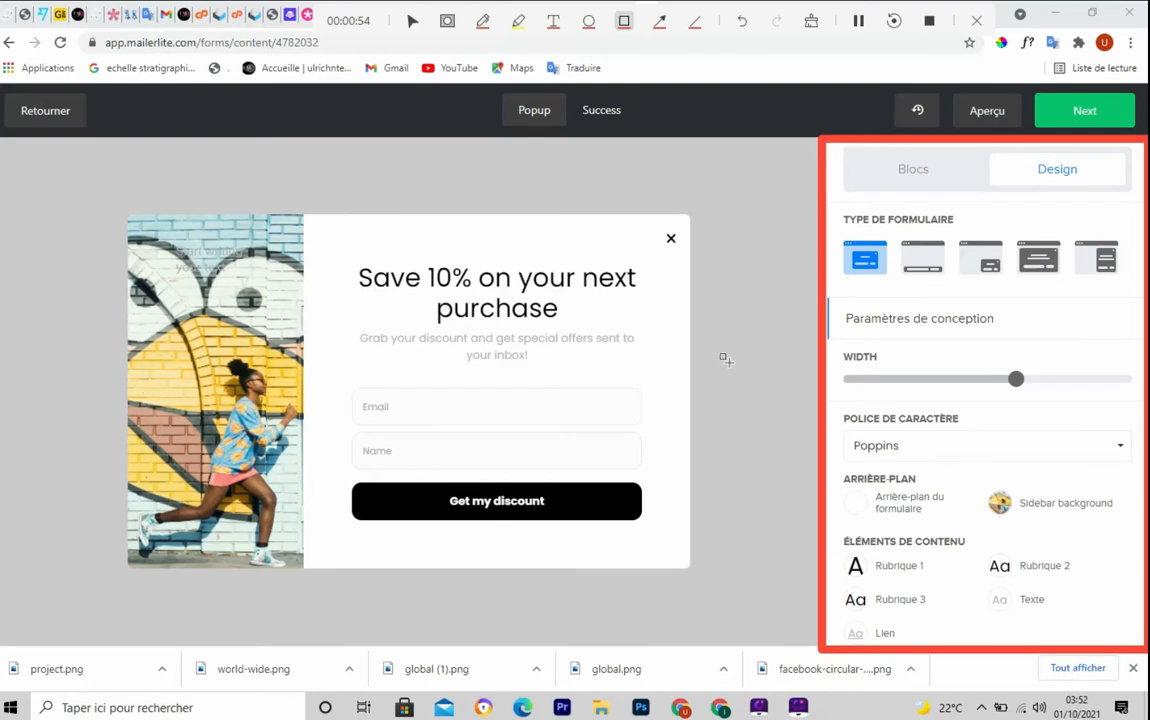
pyautogui.press('Escape')
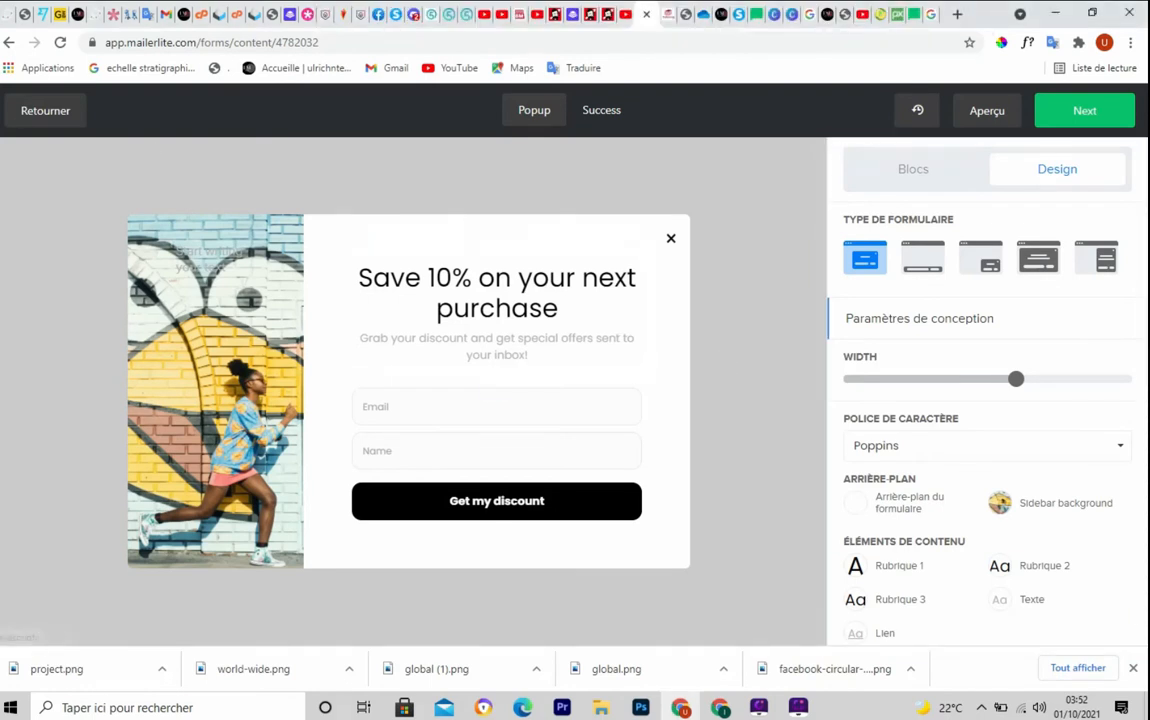
pyautogui.moveTo(2, 78)
pyautogui.mouseDown()
pyautogui.moveTo(590, 148)
pyautogui.moveTo(1146, 145)
pyautogui.mouseUp()
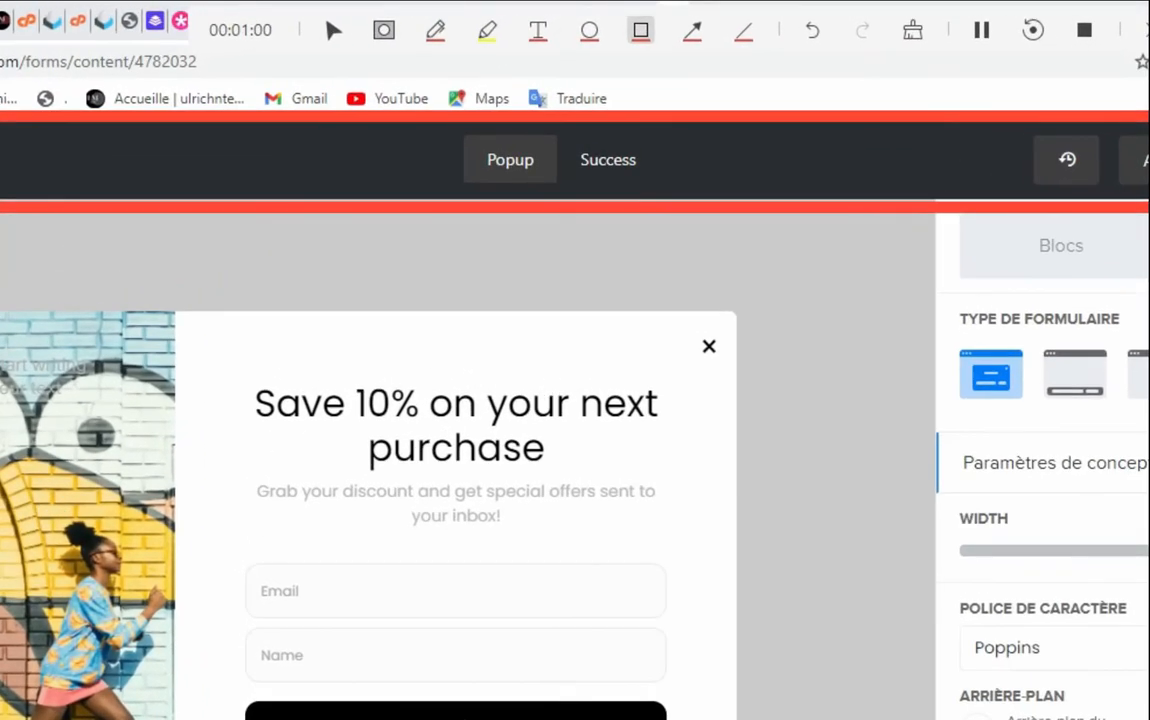
pyautogui.press('Escape')
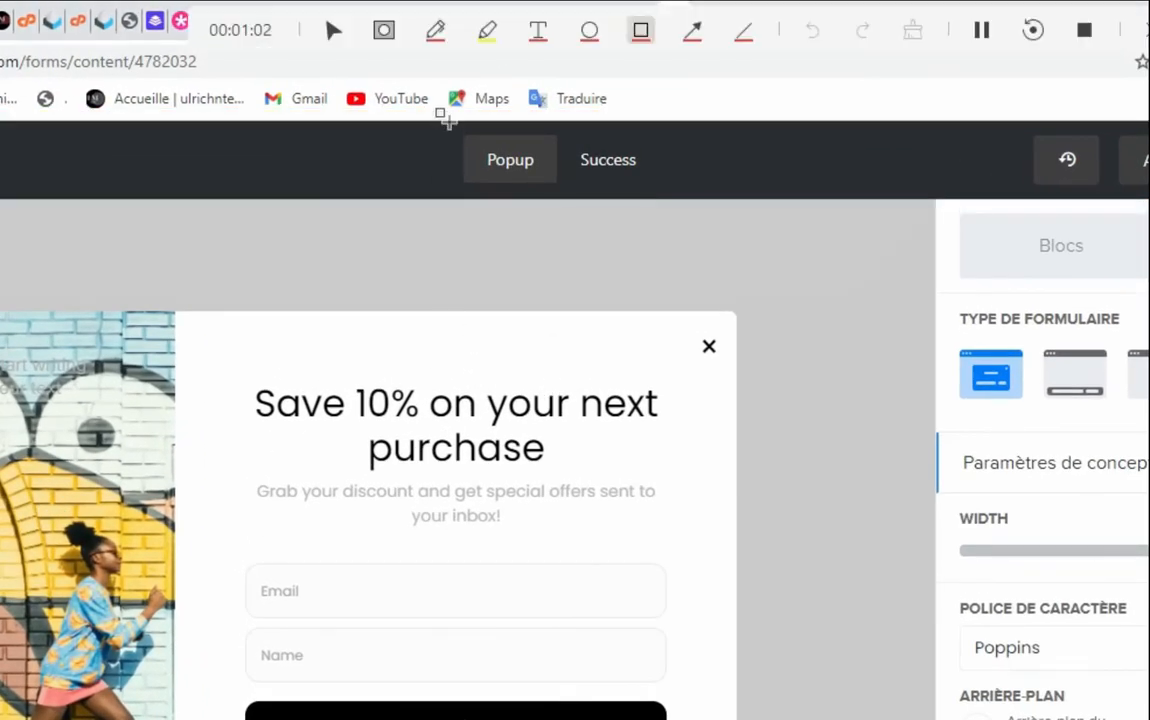
pyautogui.moveTo(440, 117)
pyautogui.mouseDown()
pyautogui.moveTo(465, 183)
pyautogui.moveTo(560, 186)
pyautogui.mouseUp()
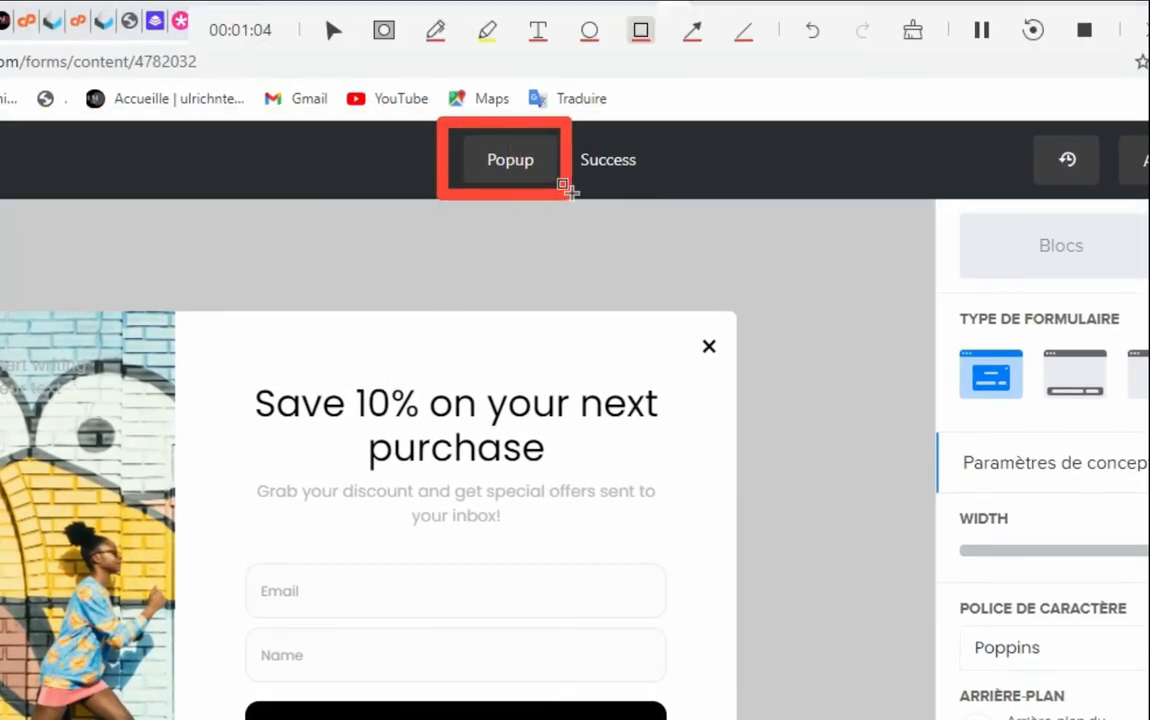
pyautogui.press('Escape')
pyautogui.moveTo(566, 126); pyautogui.dragTo(664, 195)
pyautogui.press('Escape')
pyautogui.moveTo(444, 118)
pyautogui.mouseDown()
pyautogui.moveTo(528, 185)
pyautogui.moveTo(567, 191)
pyautogui.mouseUp()
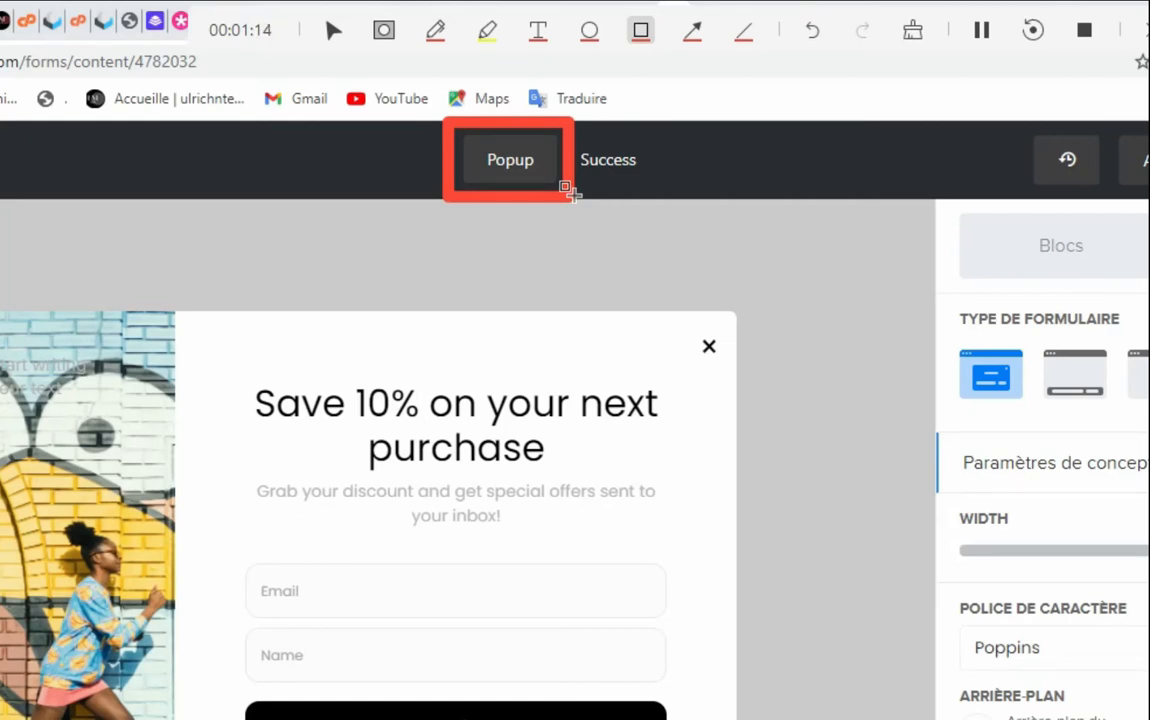
pyautogui.press('Escape')
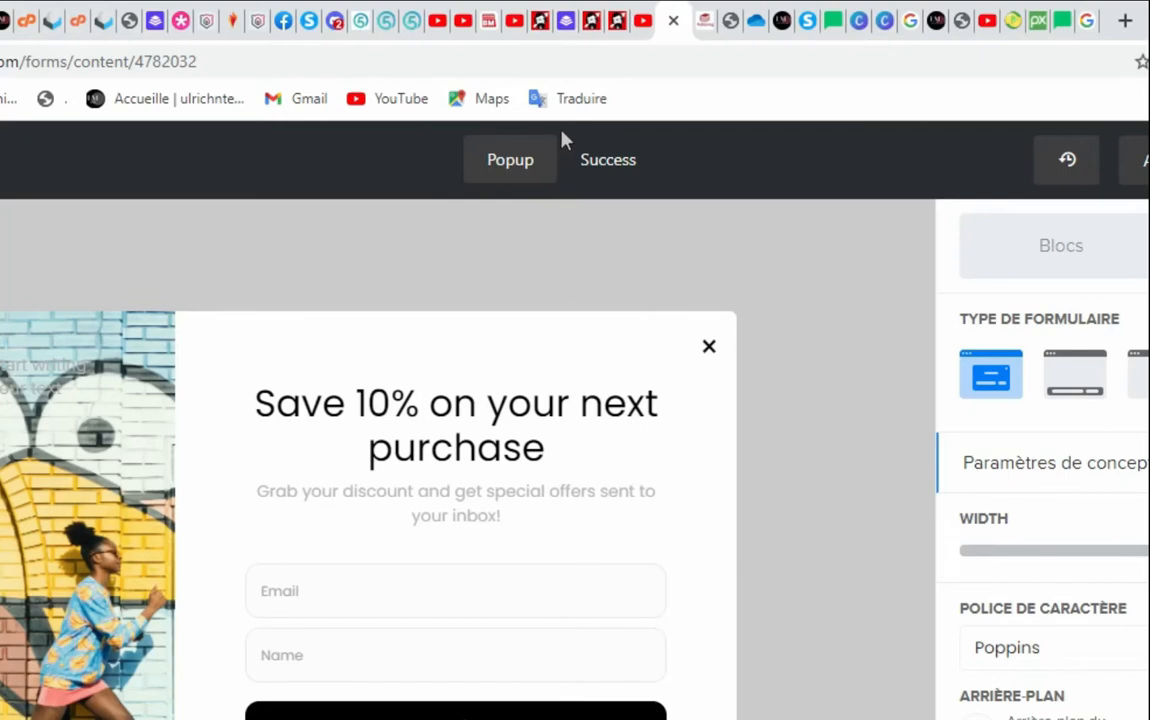
pyautogui.moveTo(557, 125)
pyautogui.mouseDown()
pyautogui.moveTo(588, 200)
pyautogui.moveTo(645, 192)
pyautogui.mouseUp()
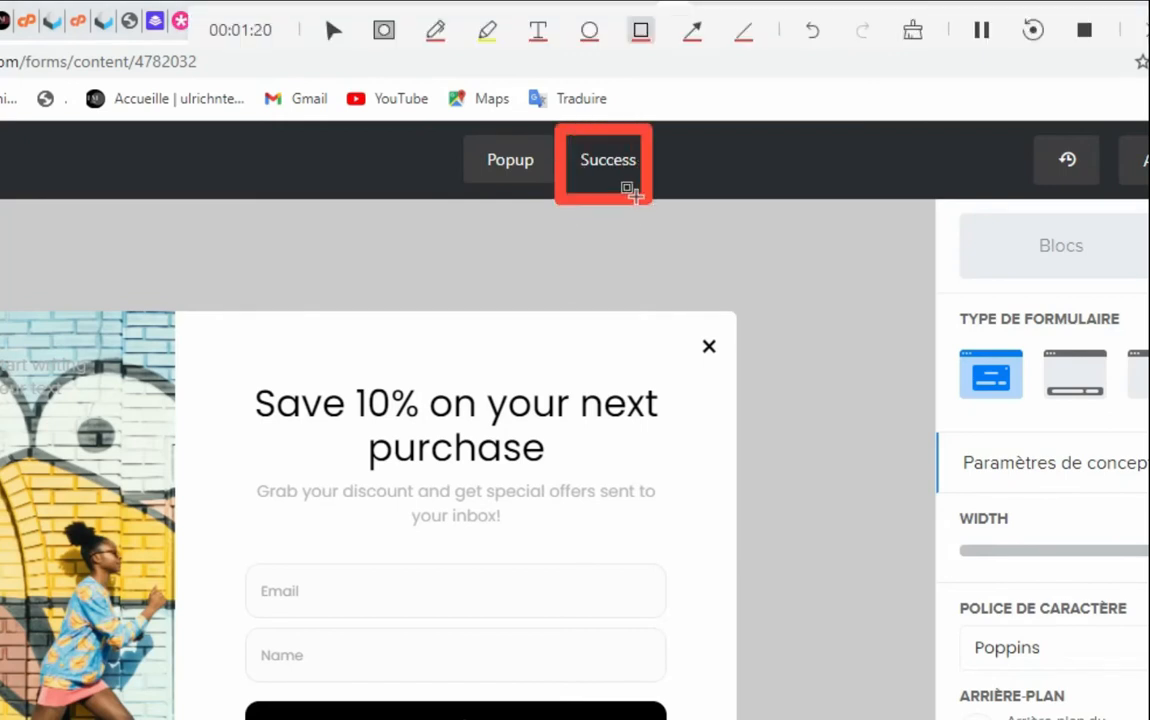
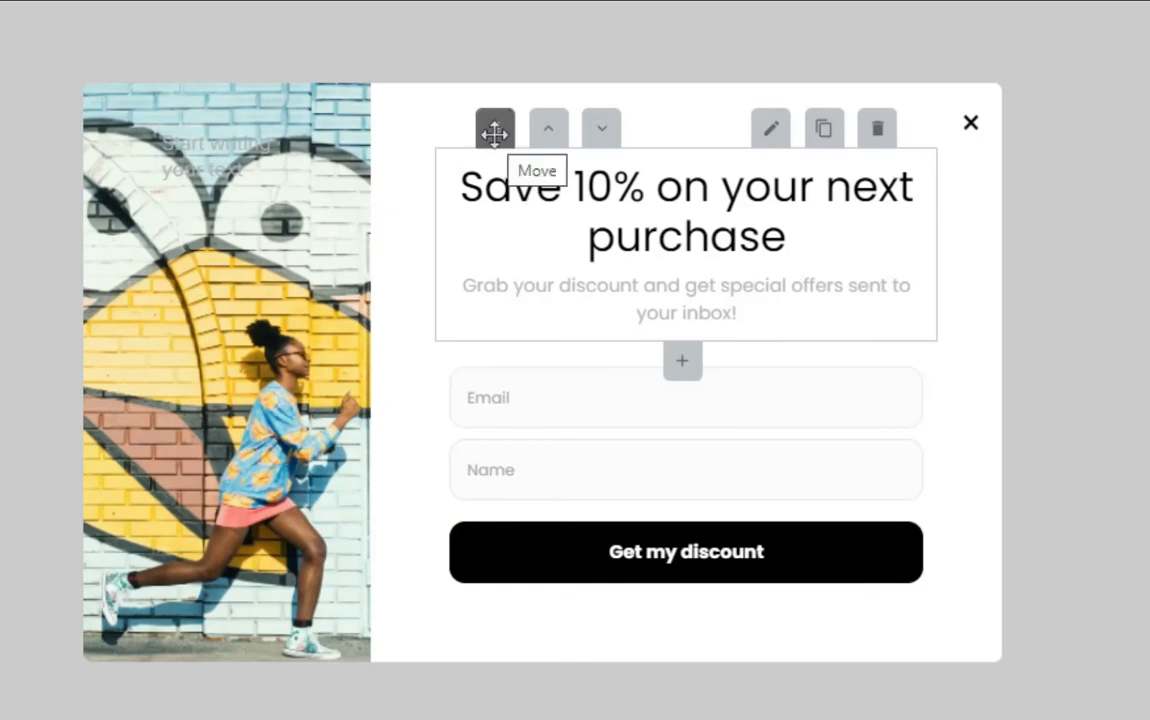
# Try the heading block below the Get my discount button, then return it above the Email field
pyautogui.moveTo(494, 132)
pyautogui.mouseDown()
pyautogui.moveTo(503, 411)
pyautogui.moveTo(511, 272)
pyautogui.moveTo(498, 531)
pyautogui.moveTo(493, 132)
pyautogui.mouseUp()
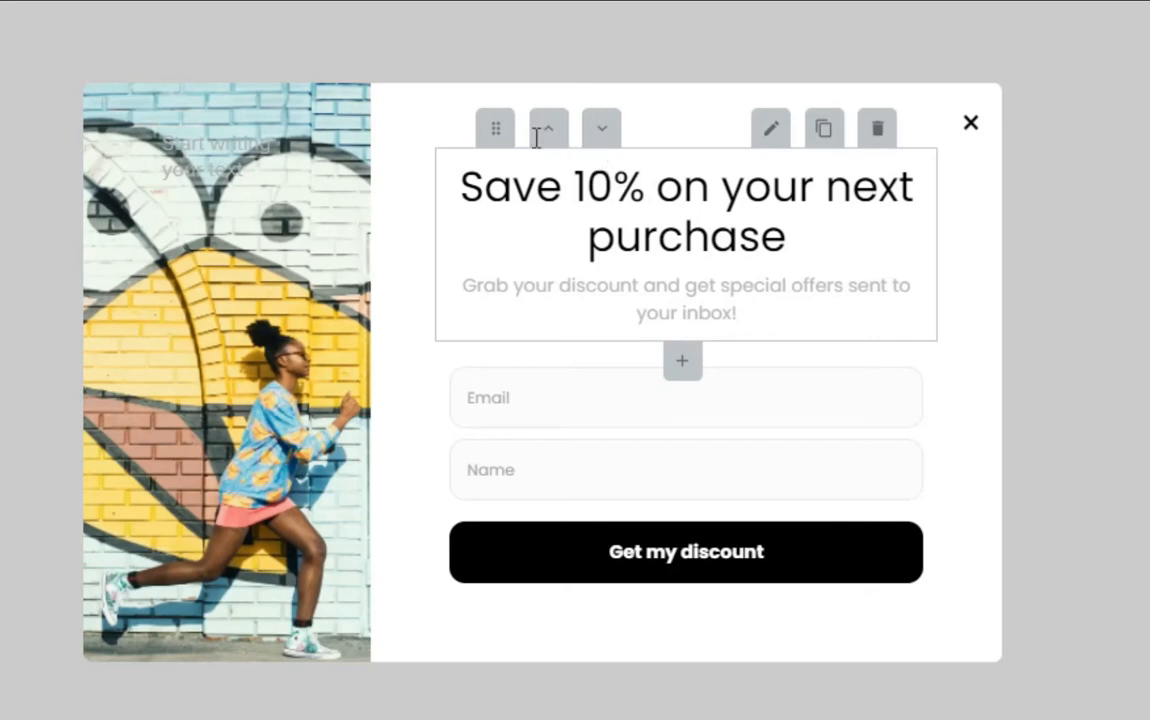
pyautogui.click(600, 148)
pyautogui.moveTo(606, 550)
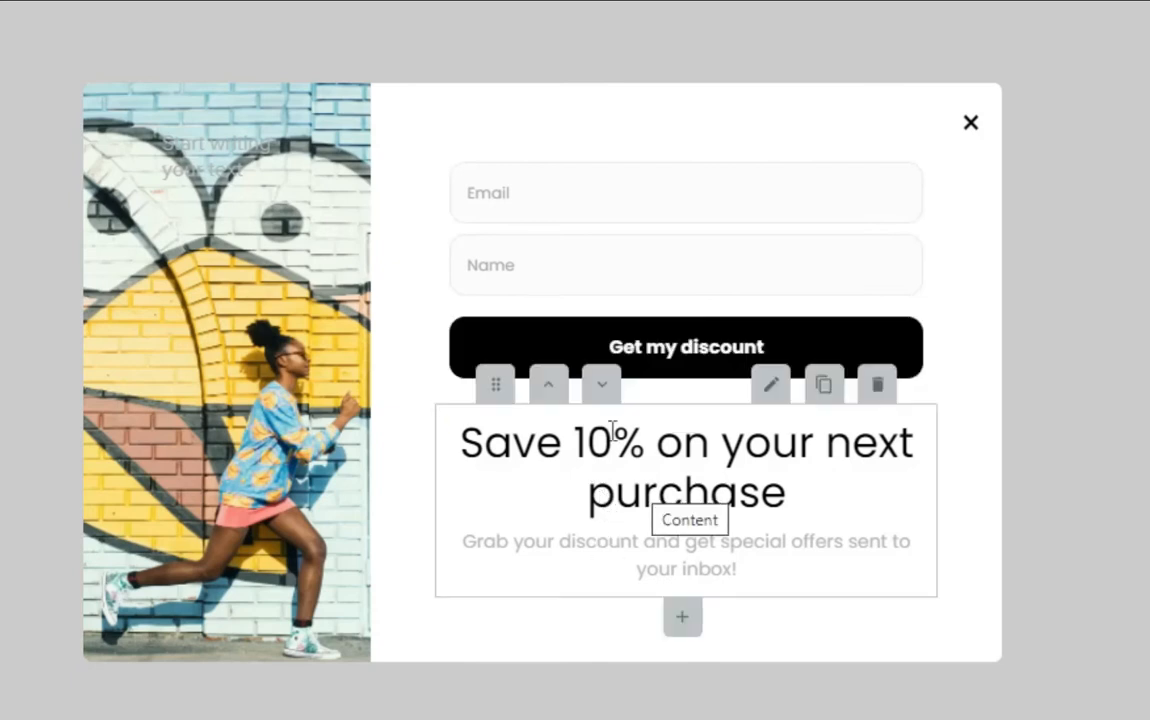
pyautogui.click(548, 390)
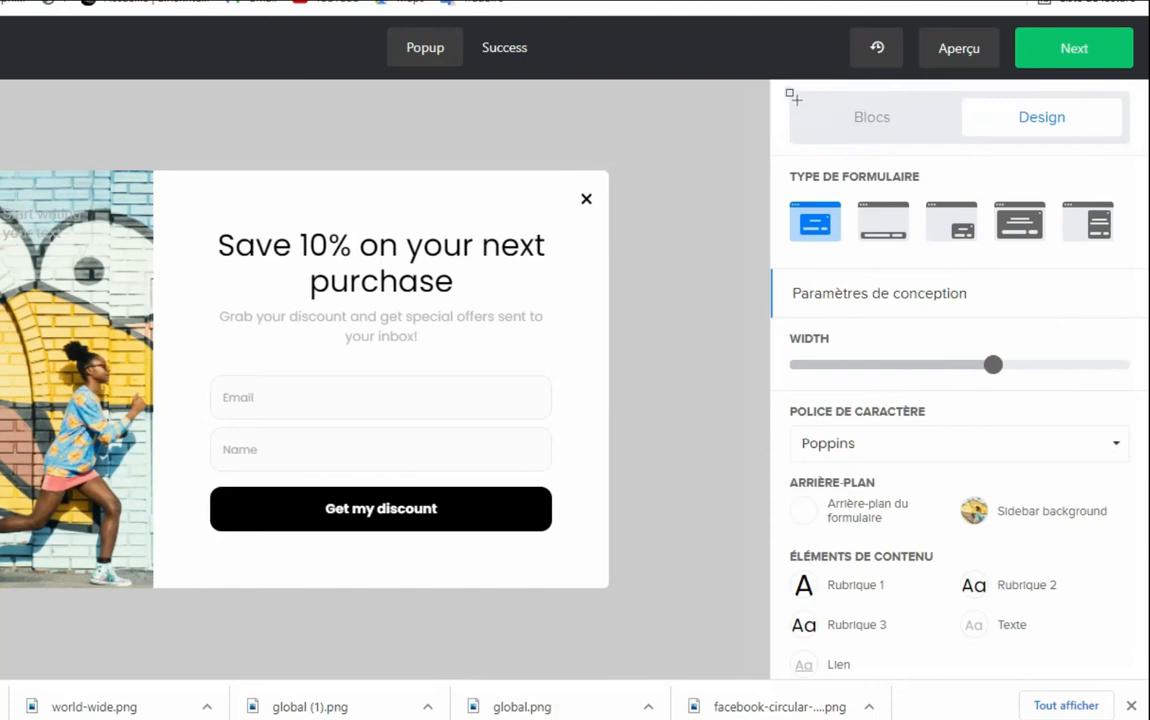
# Drag an Image block from Blocs into the form above the Email field
pyautogui.moveTo(778, 88)
pyautogui.mouseDown()
pyautogui.moveTo(803, 133)
pyautogui.moveTo(1146, 154)
pyautogui.moveTo(1143, 145)
pyautogui.mouseUp()
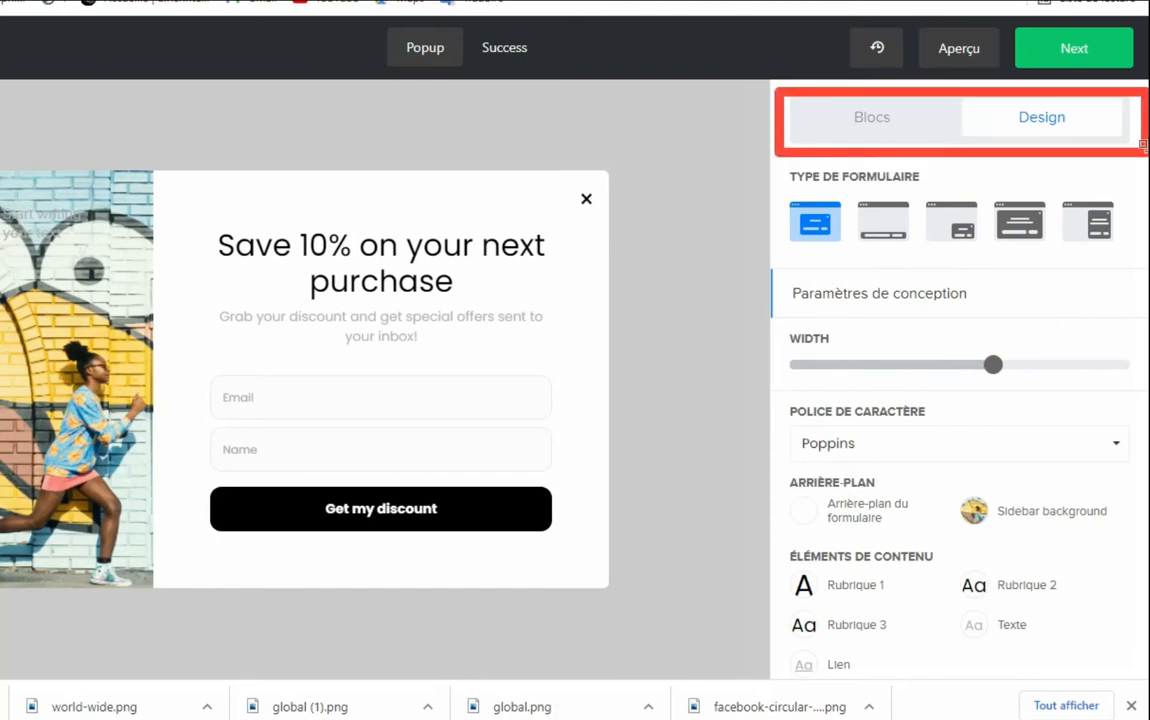
pyautogui.click(862, 124)
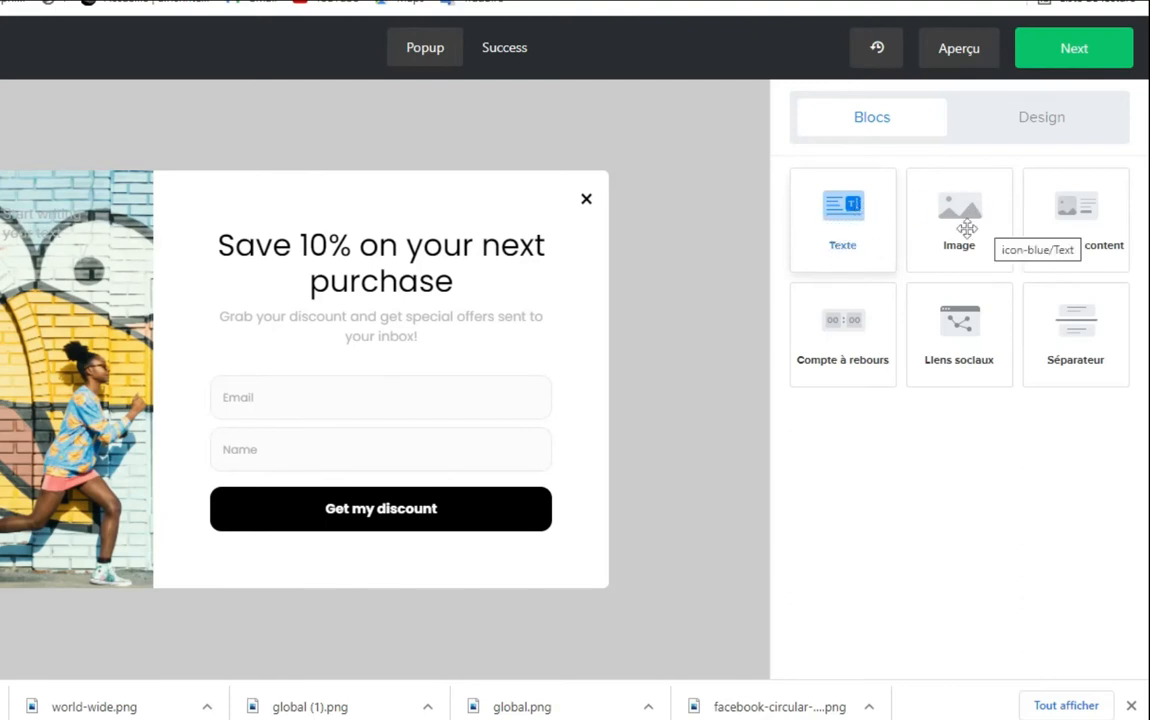
pyautogui.moveTo(957, 228); pyautogui.dragTo(325, 365)
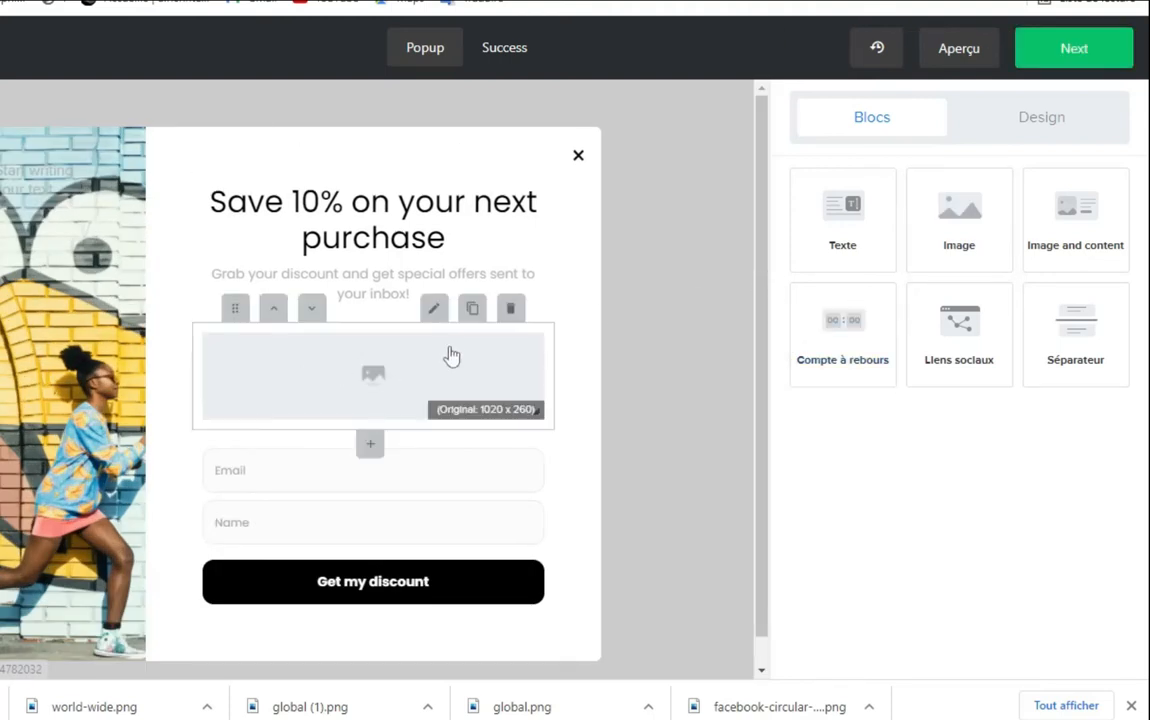
pyautogui.moveTo(436, 347); pyautogui.dragTo(748, 302)
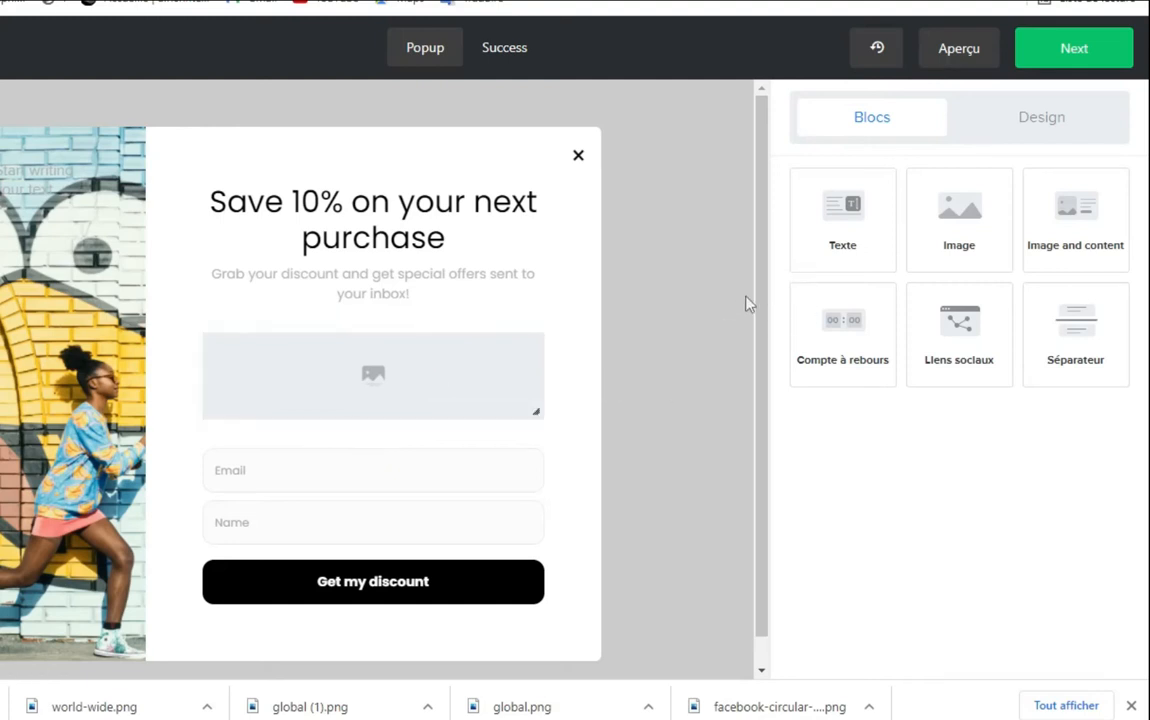
# Bring up the Design settings and review the Type de formulaire layout choices
pyautogui.click(1075, 124)
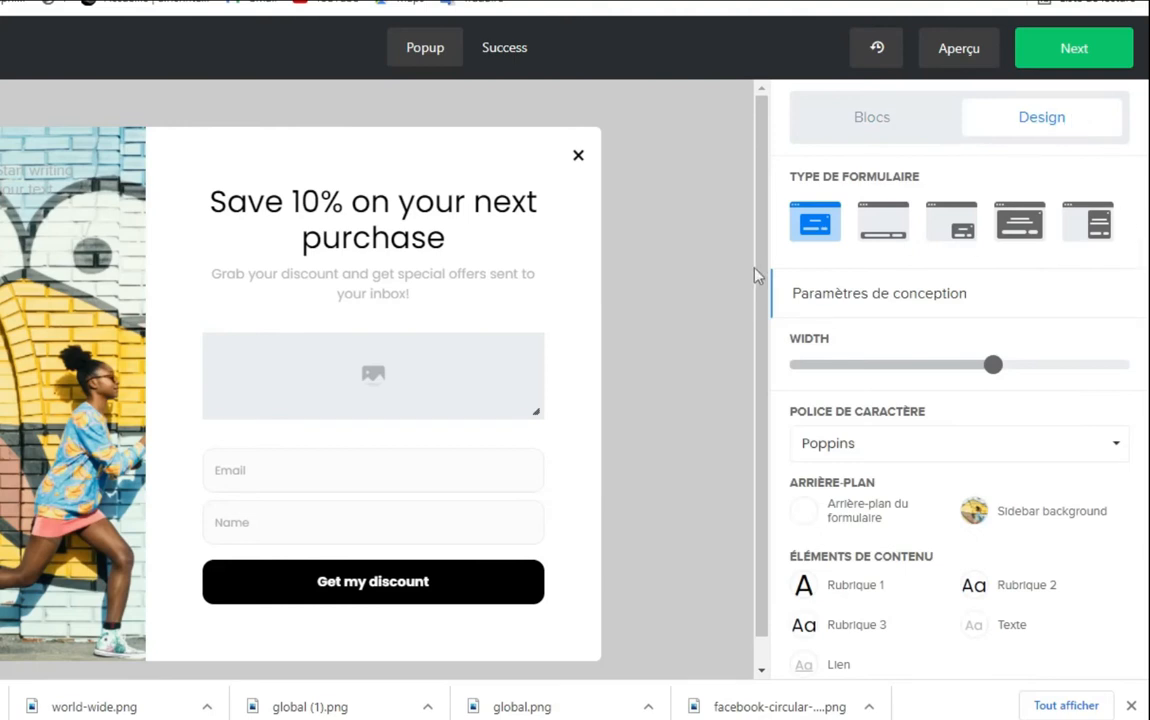
pyautogui.moveTo(757, 270); pyautogui.dragTo(764, 305)
pyautogui.scroll(-4, 919, 549)
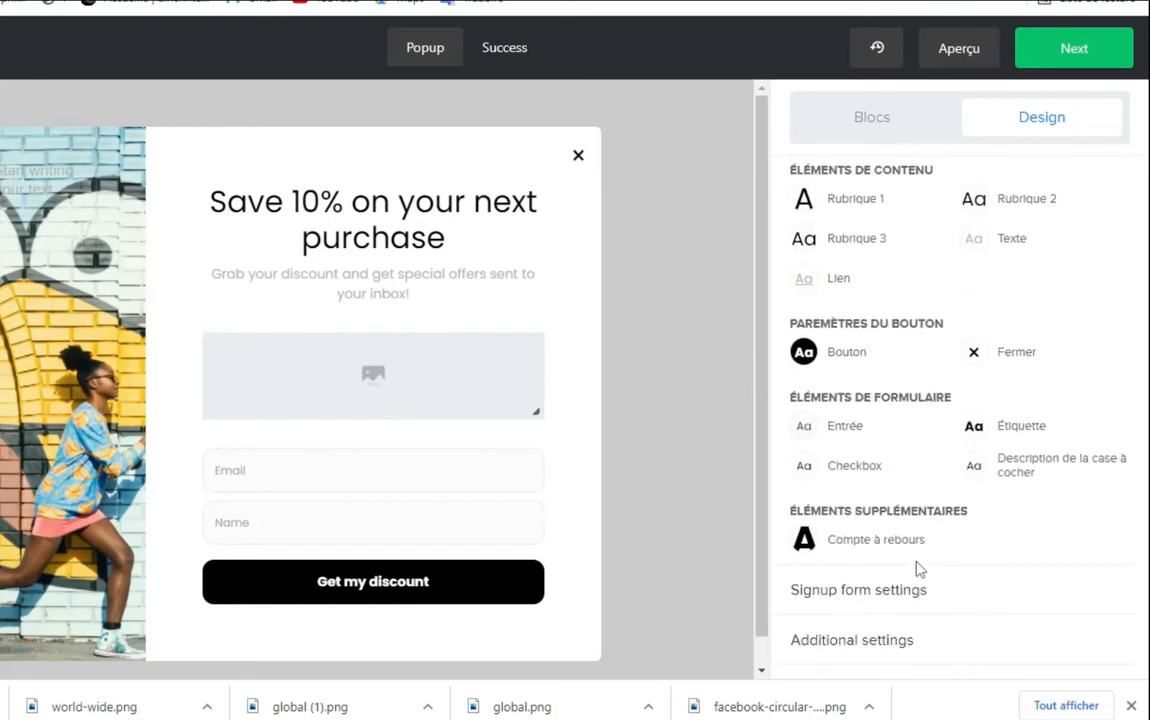
pyautogui.scroll(4, 919, 568)
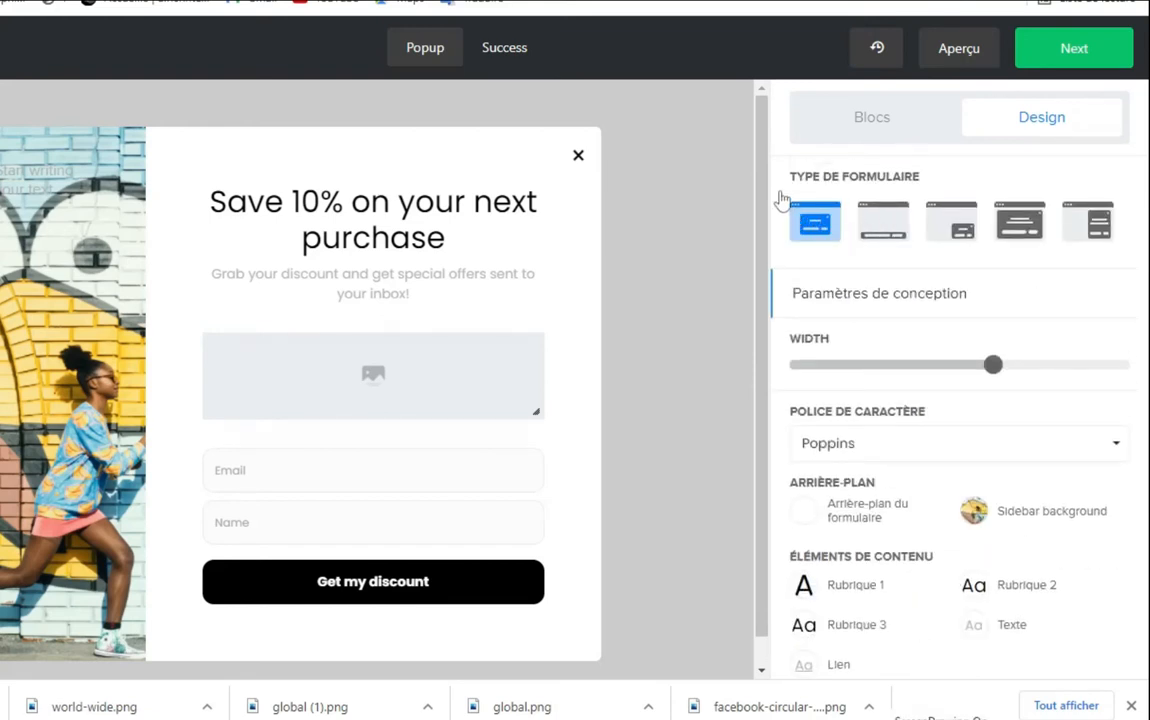
pyautogui.moveTo(775, 184)
pyautogui.mouseDown()
pyautogui.moveTo(786, 219)
pyautogui.moveTo(1136, 254)
pyautogui.mouseUp()
pyautogui.press('Escape')
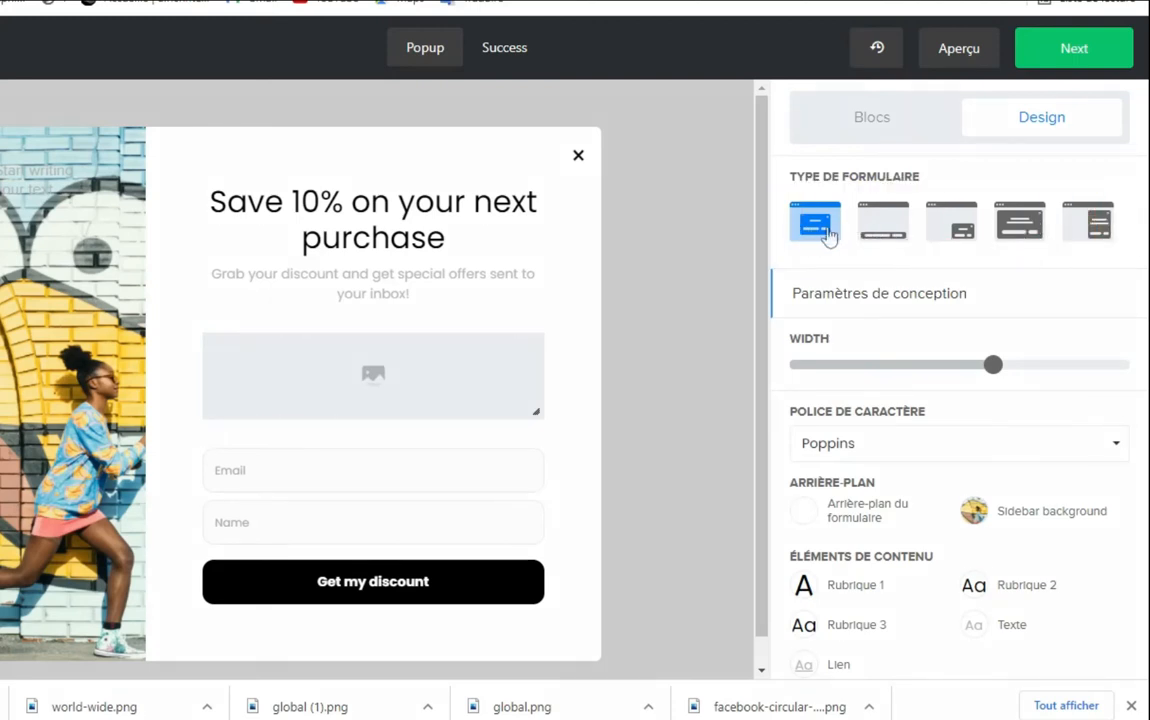
# Preview the bottom bar, image-on-top, full-page and side layouts, then restore the side-image popup
pyautogui.click(884, 234)
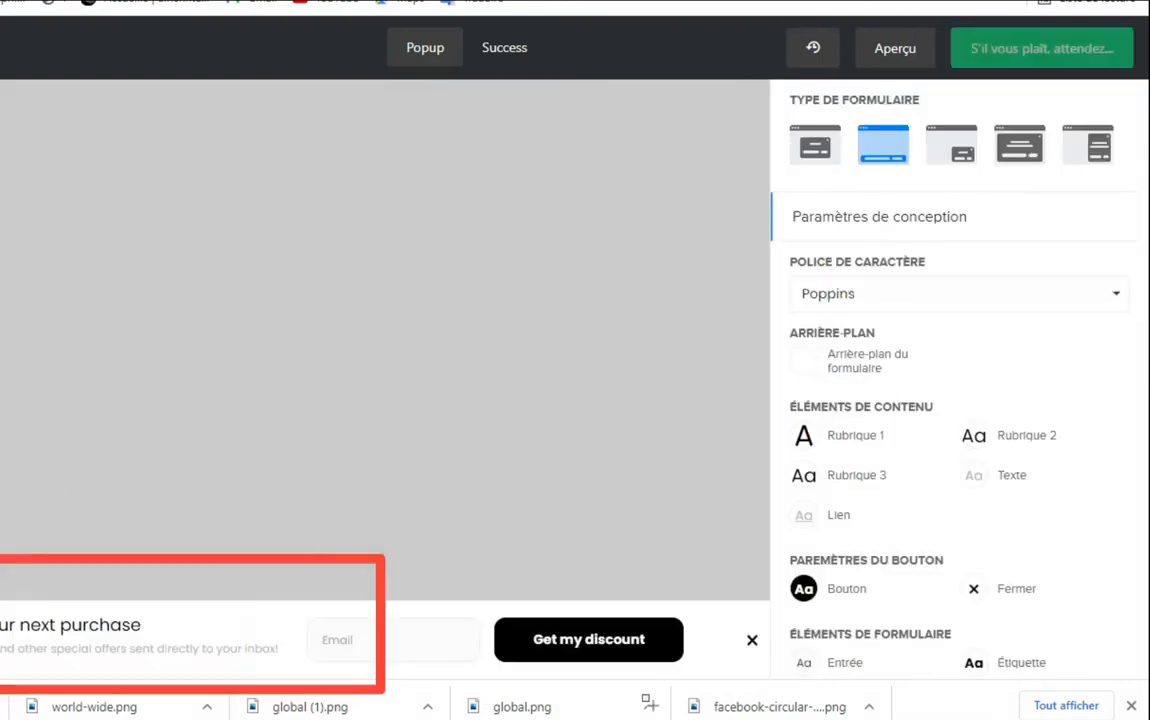
pyautogui.click(960, 158)
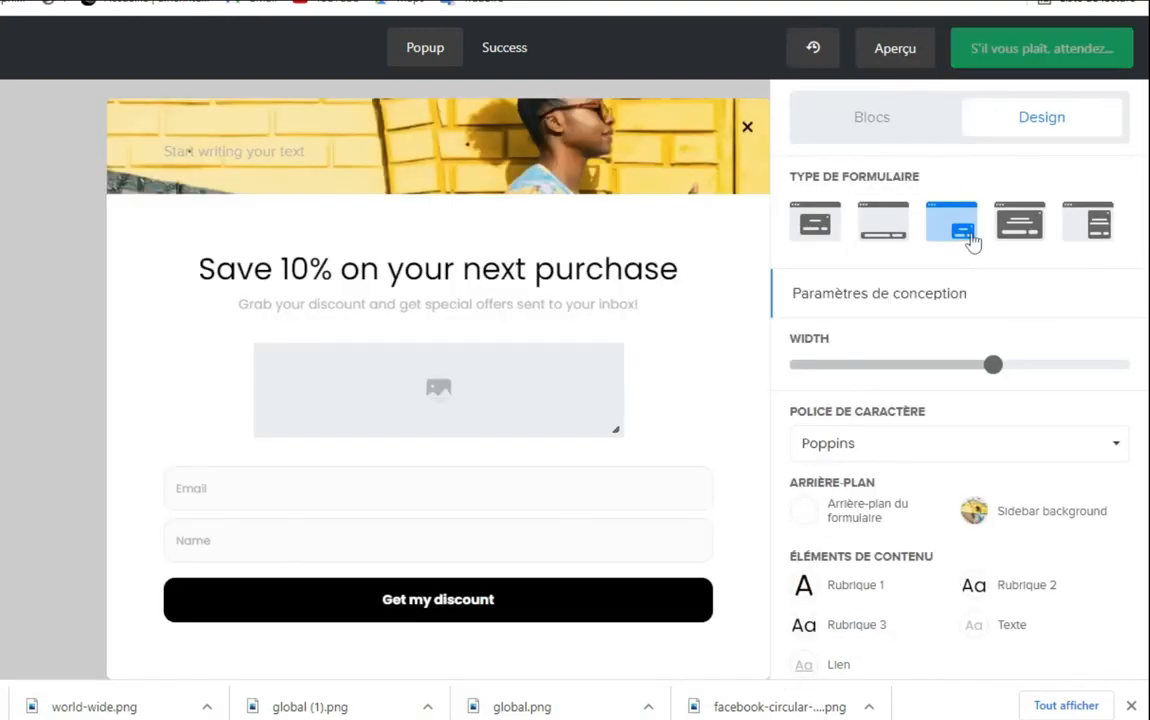
pyautogui.click(1019, 231)
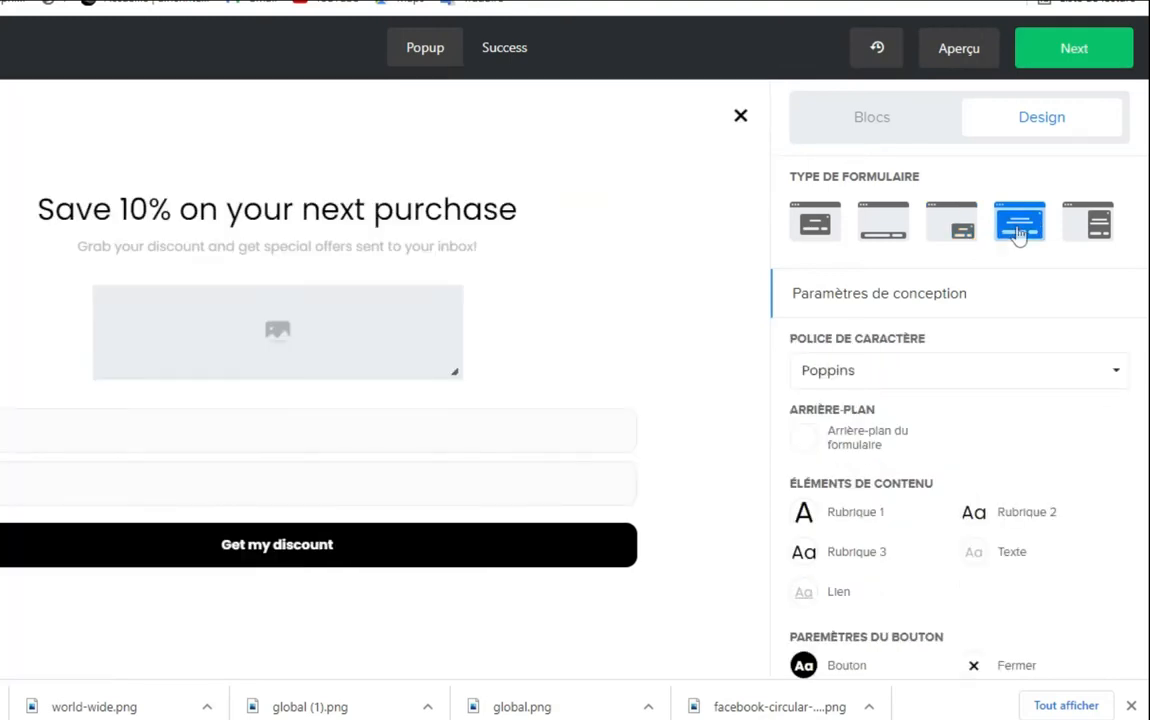
pyautogui.click(1099, 226)
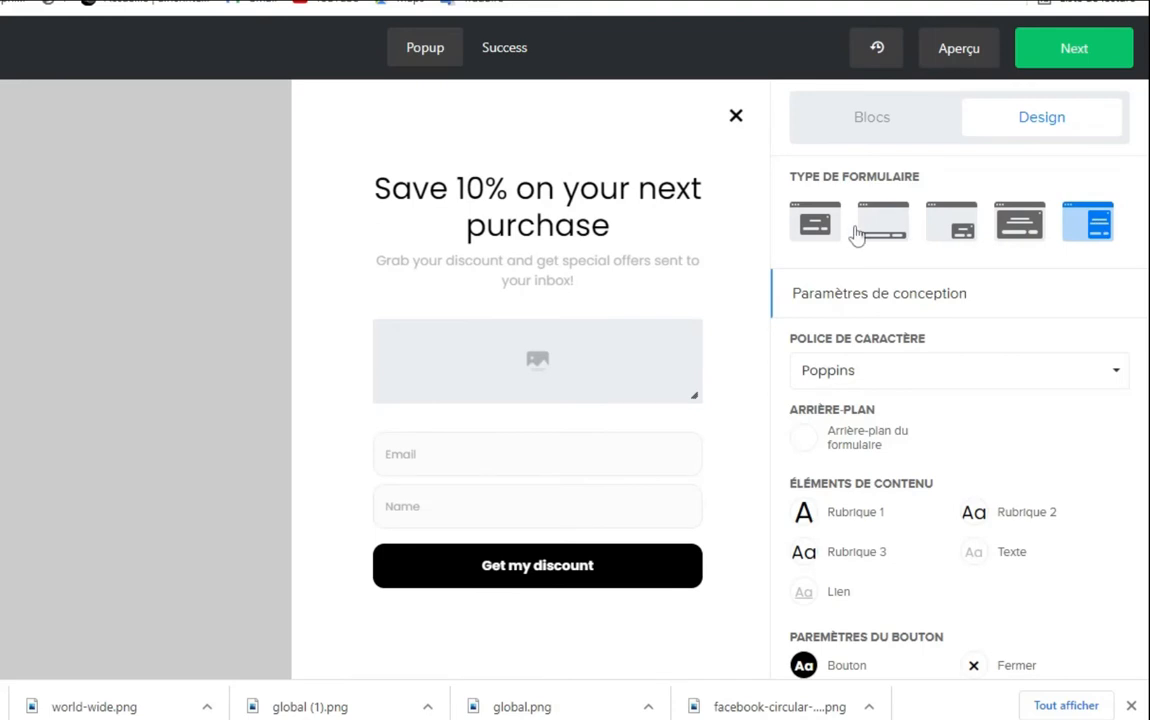
pyautogui.click(817, 228)
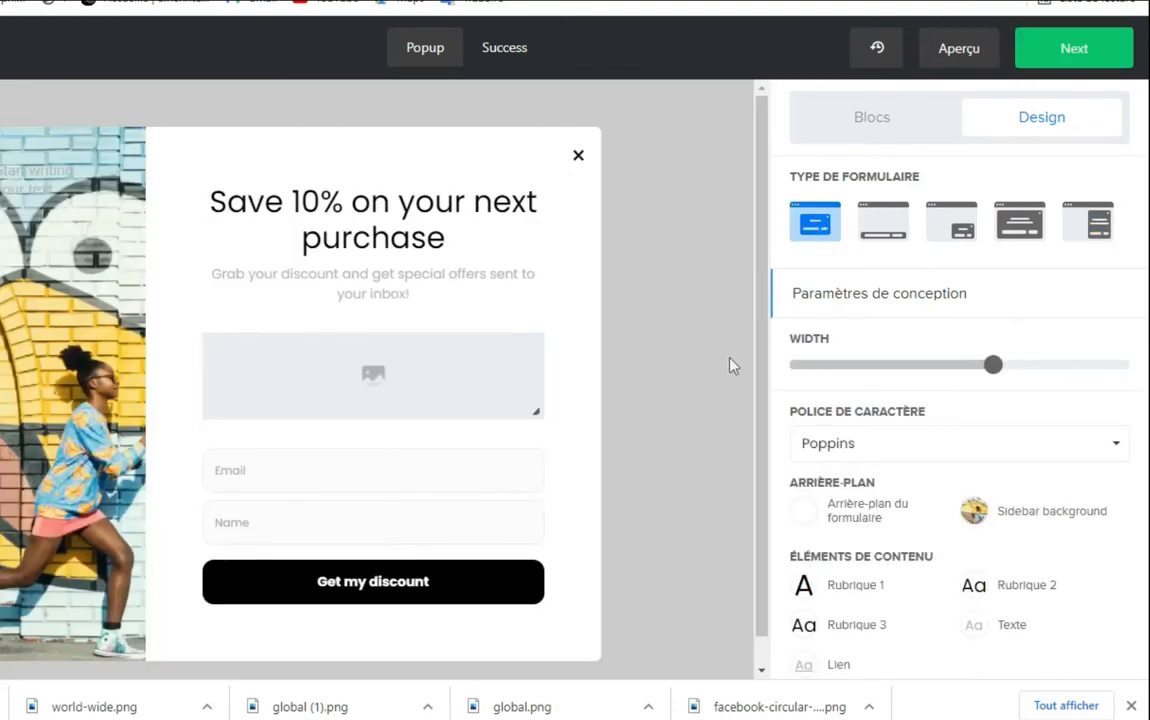
# Widen the popup slightly and save the form background with an adjusted border radius
pyautogui.scroll(-2, 924, 418)
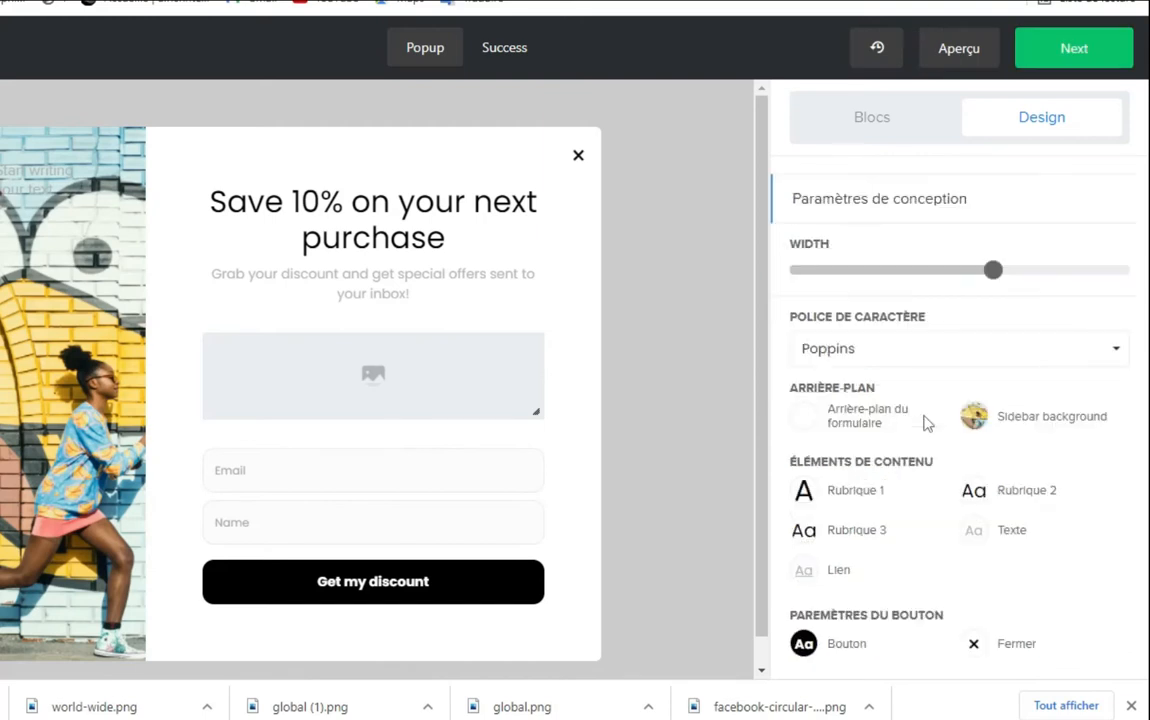
pyautogui.moveTo(993, 185)
pyautogui.mouseDown()
pyautogui.moveTo(1024, 190)
pyautogui.moveTo(978, 188)
pyautogui.mouseUp()
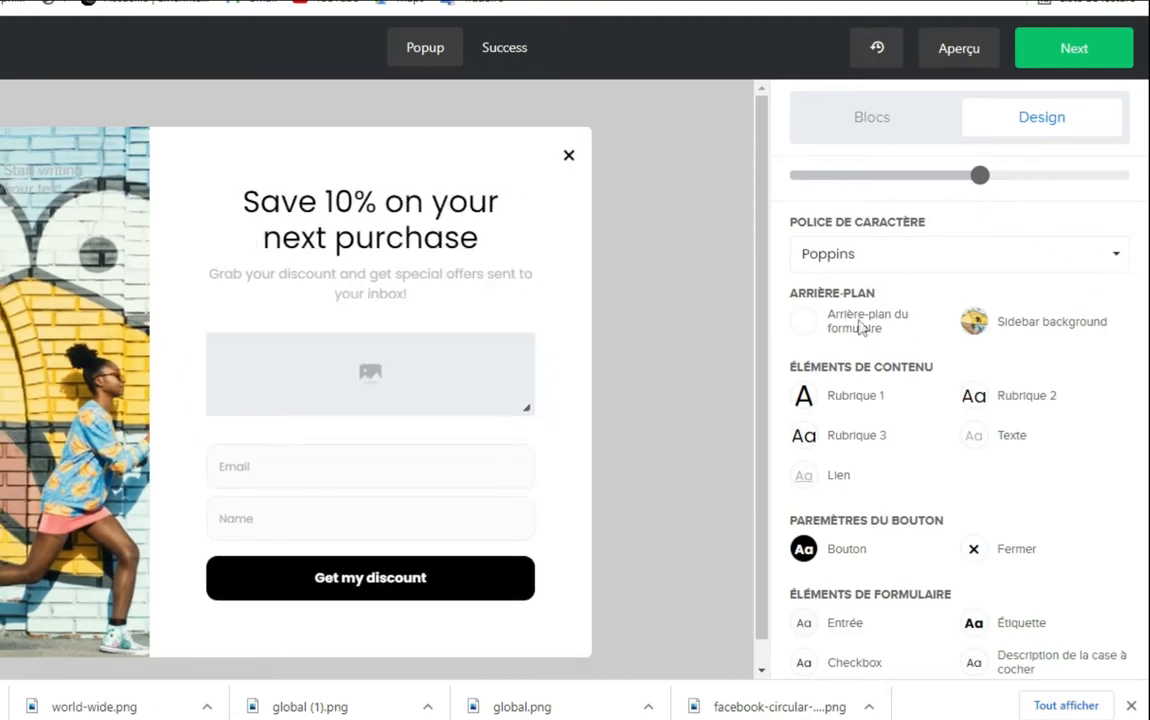
pyautogui.click(803, 330)
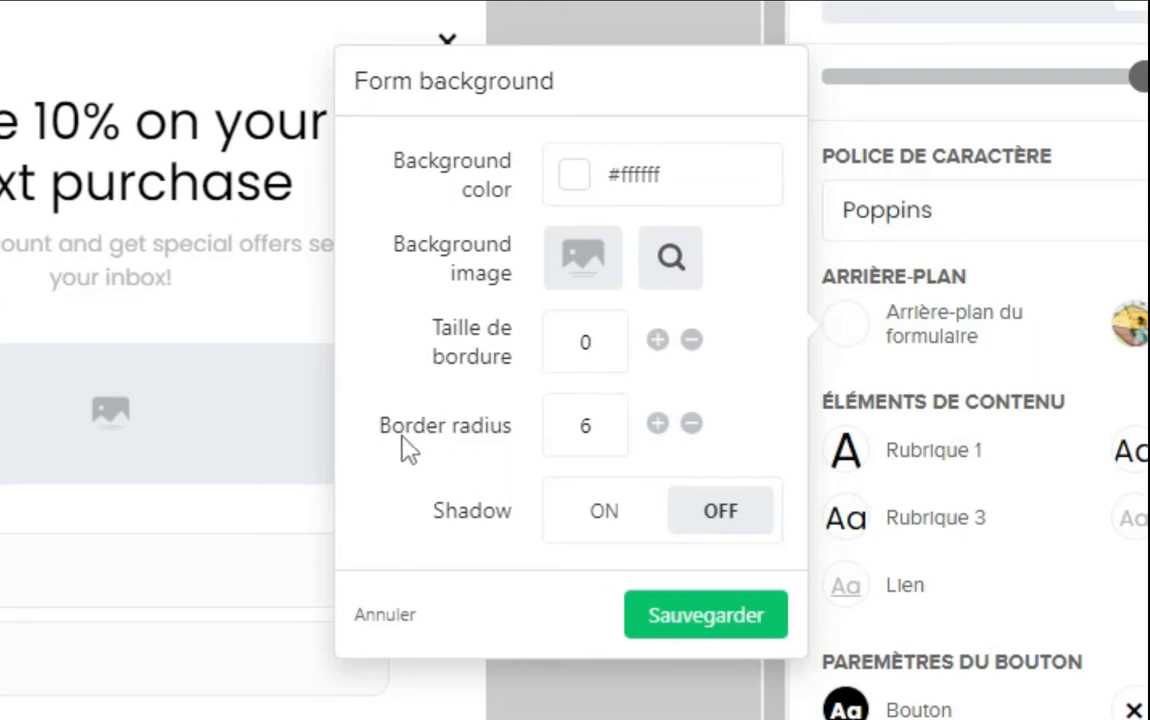
pyautogui.click(691, 426)
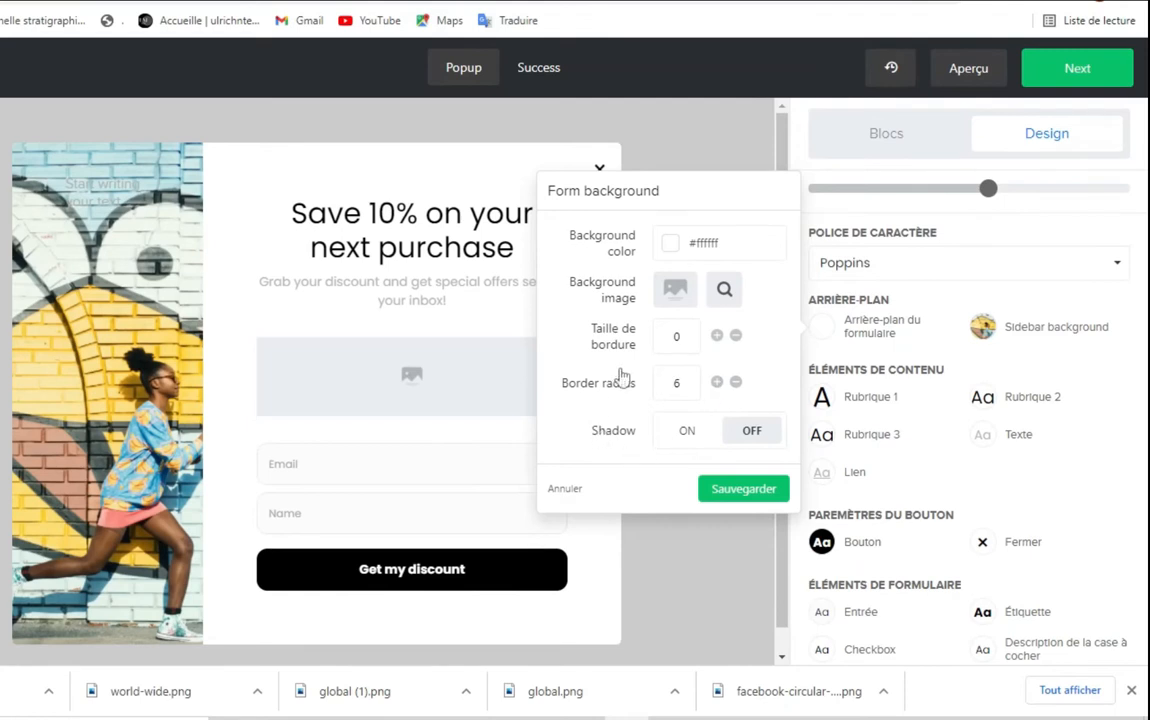
pyautogui.click(740, 494)
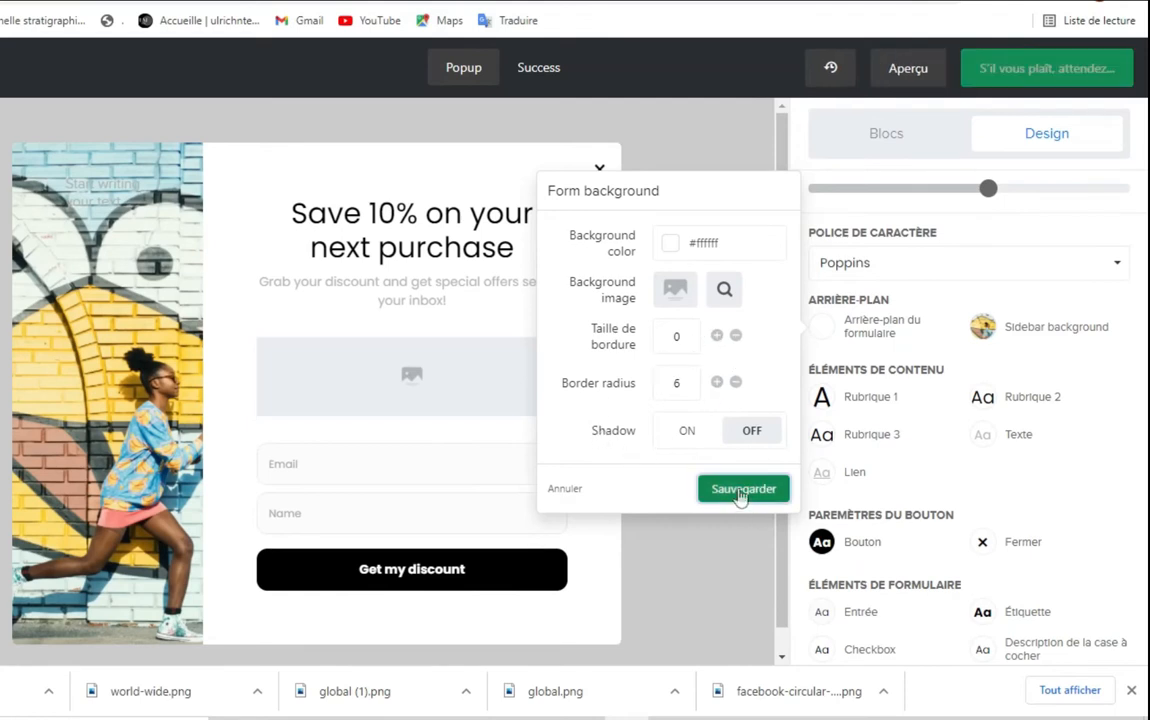
# Save the sidebar background with colour #2d3737 and the graffiti-wall photo
pyautogui.click(983, 330)
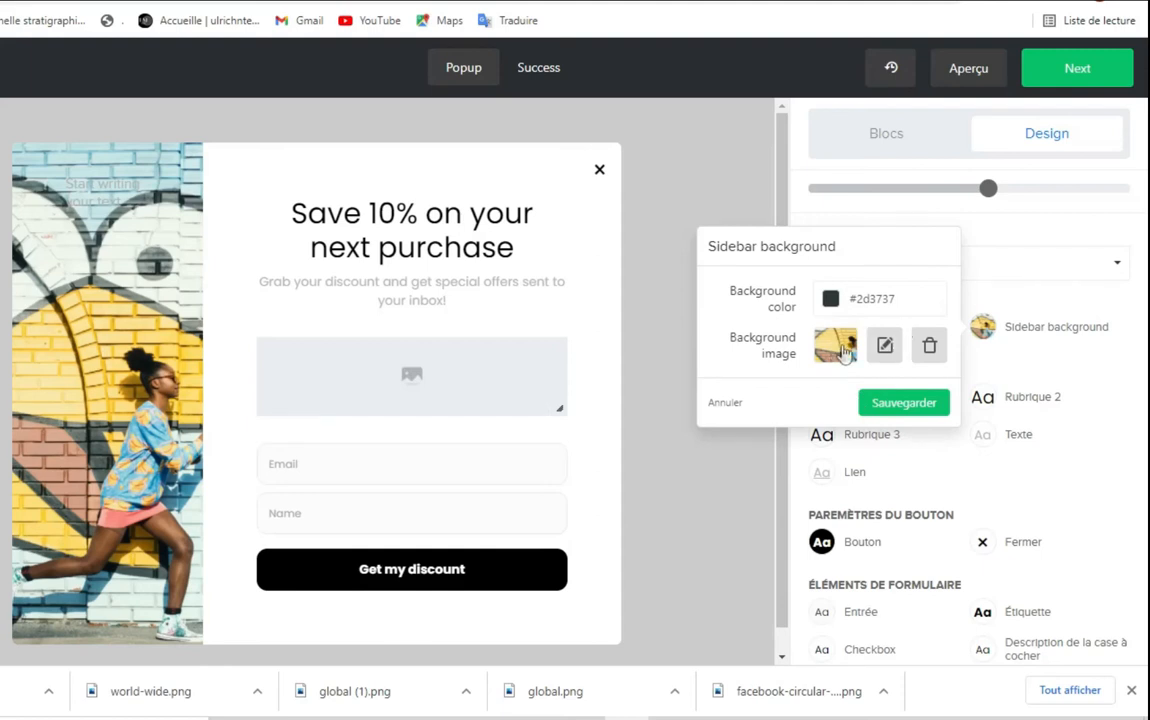
pyautogui.click(906, 404)
pyautogui.scroll(-1, 1089, 436)
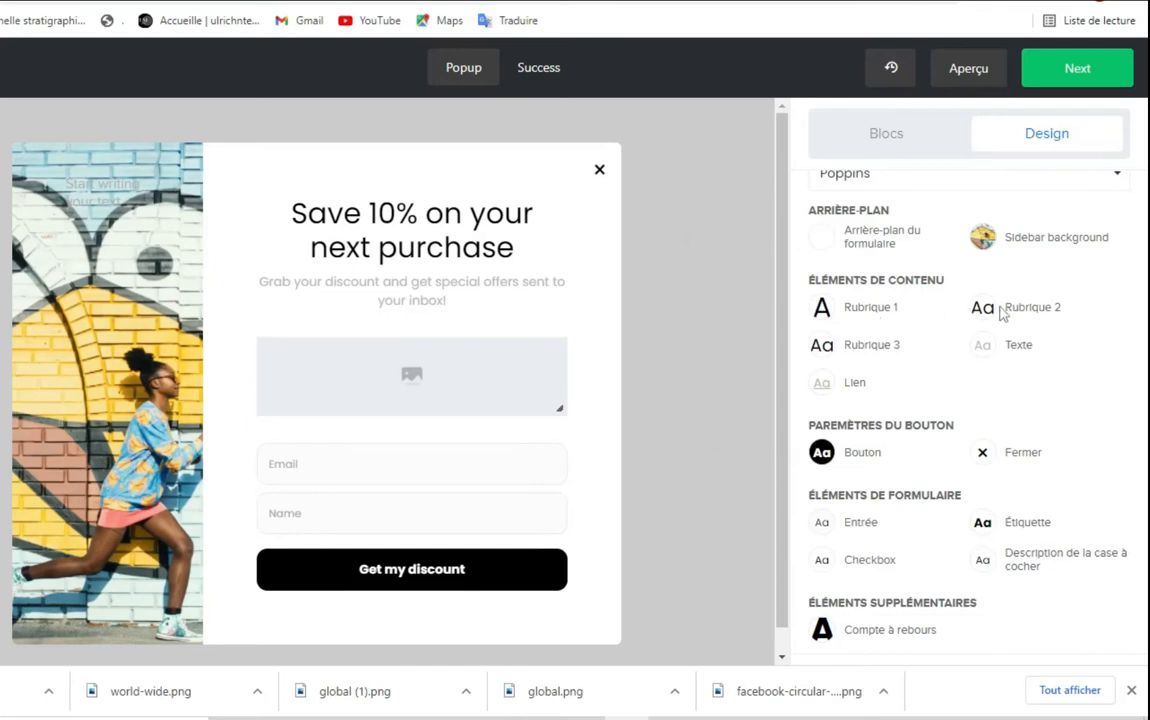
# Check the Rubrique 1 heading style, close it unchanged, and bring up the browser find bar
pyautogui.click(850, 310)
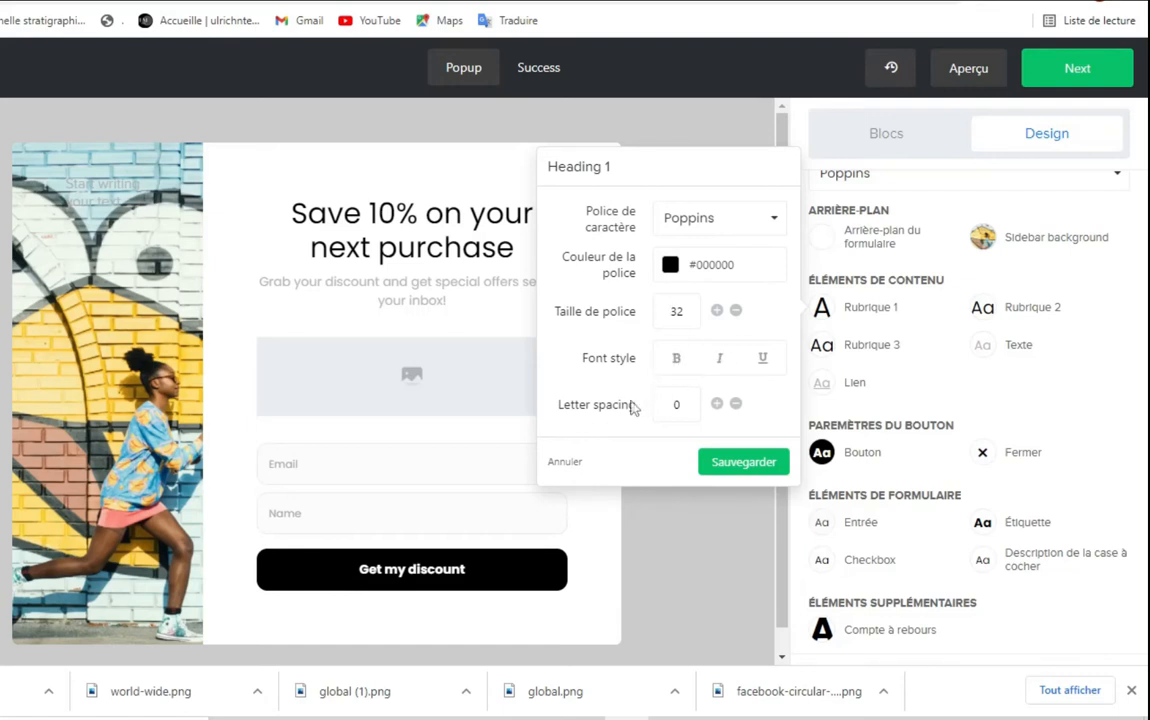
pyautogui.click(742, 465)
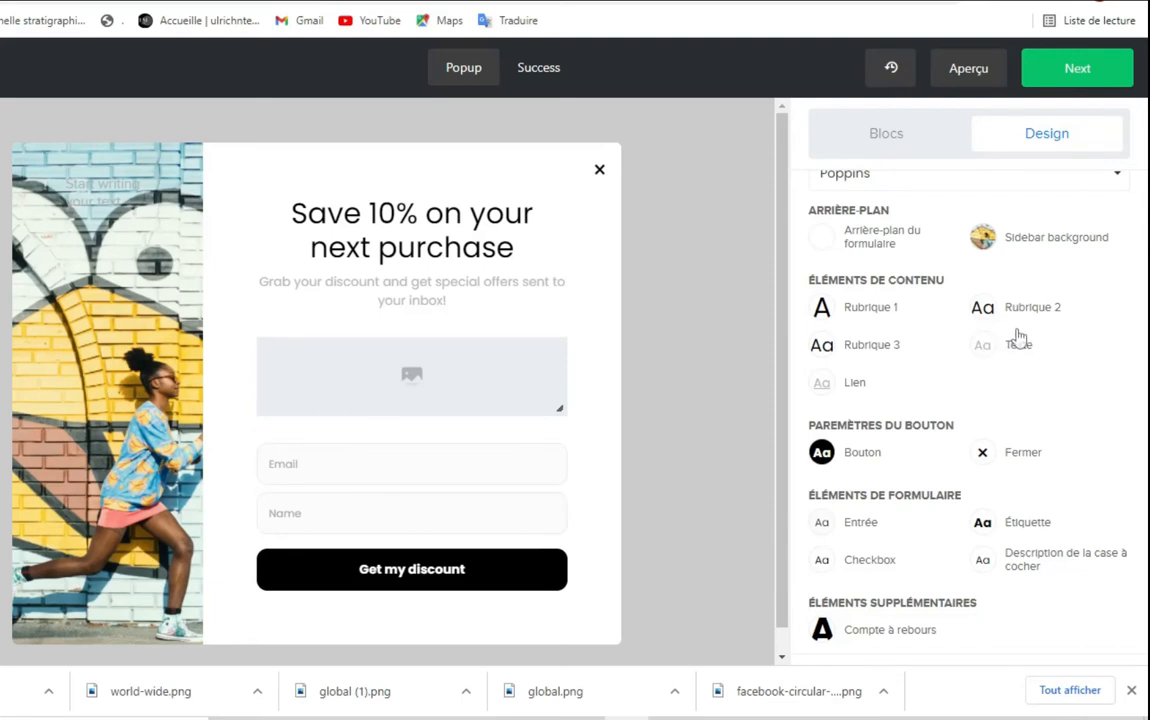
pyautogui.hotkey('ctrl', 'f')
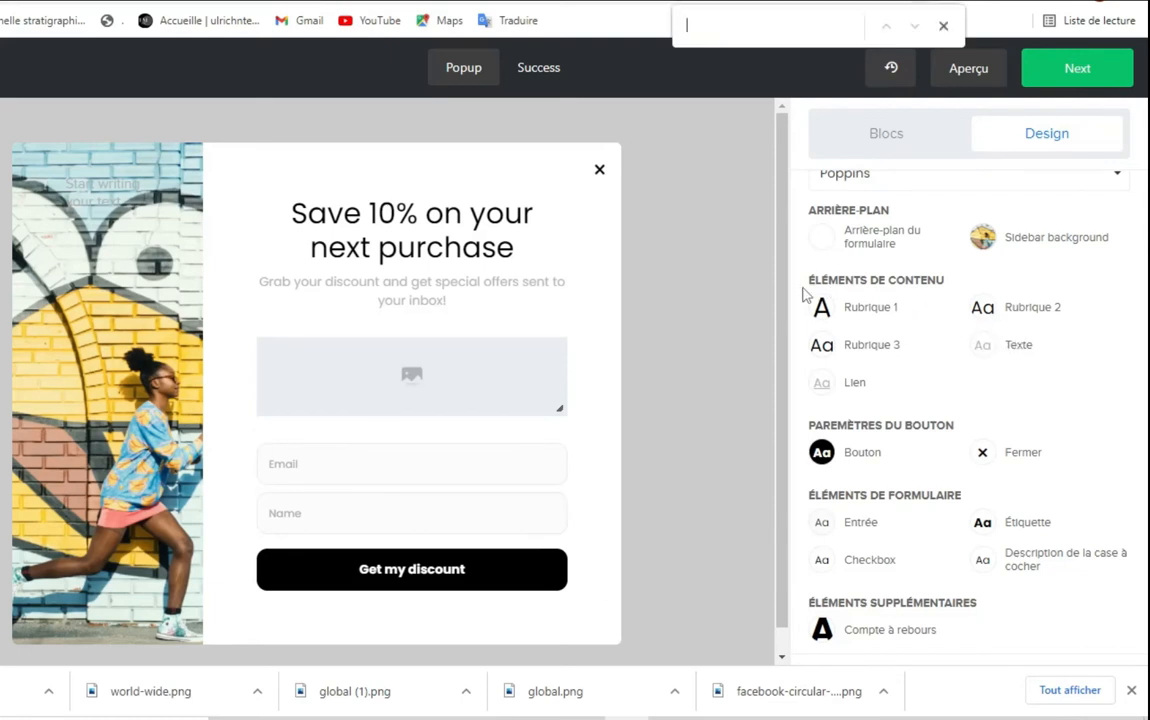
# Annotate the heading, text and button style options on screen for viewers
pyautogui.hotkey('ctrl', 'shift', 'd')
pyautogui.moveTo(801, 280)
pyautogui.mouseDown()
pyautogui.moveTo(975, 375)
pyautogui.moveTo(1104, 376)
pyautogui.mouseUp()
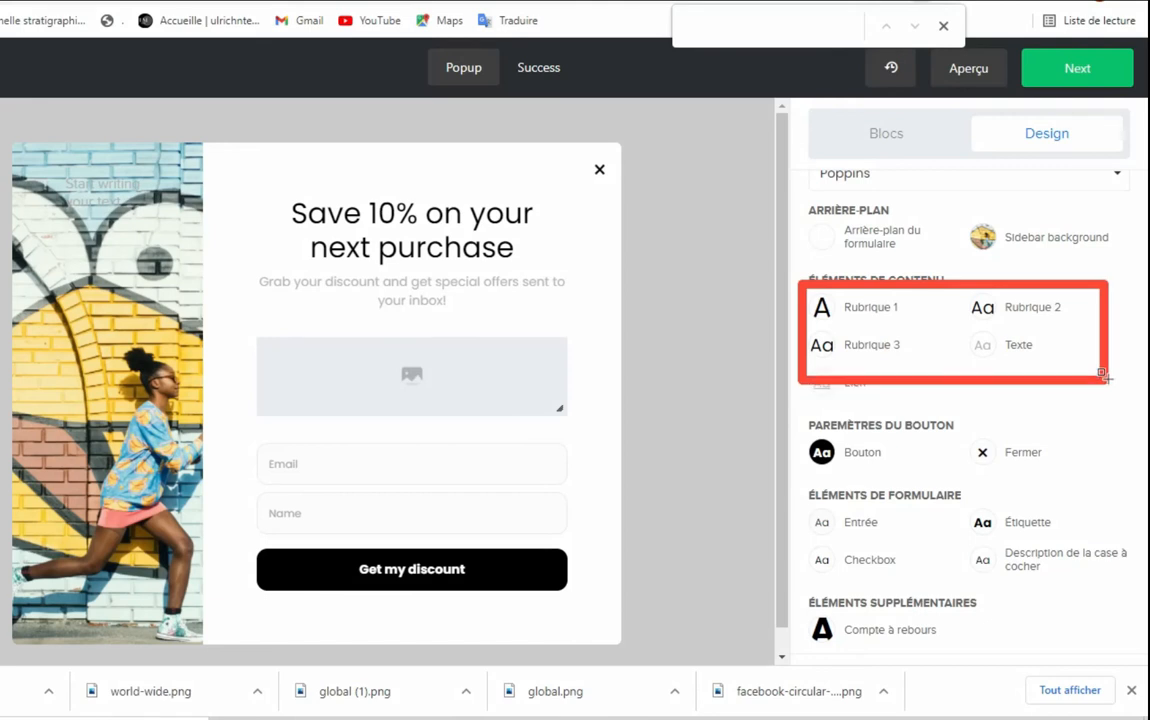
pyautogui.hotkey('ctrl', 'shift', 'd')
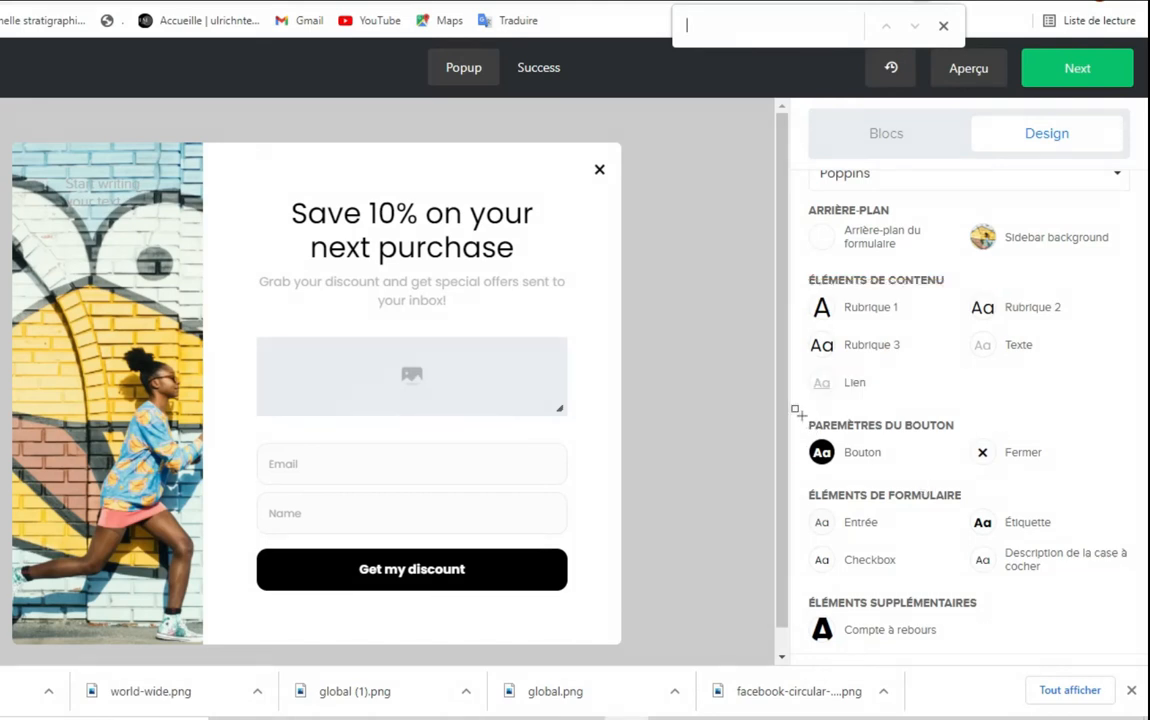
pyautogui.moveTo(797, 411); pyautogui.dragTo(1087, 468)
pyautogui.hotkey('ctrl', 'shift', 'd')
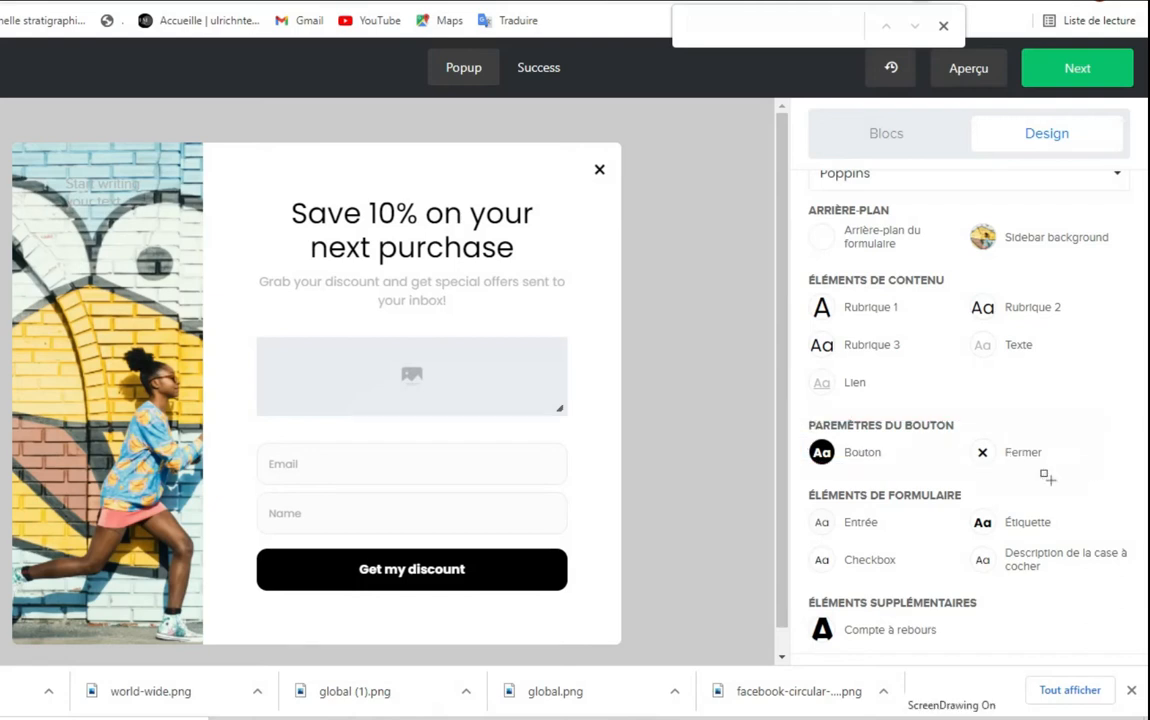
# Make the button text bold and save a #FFB300 hover background with #ffffff text
pyautogui.click(823, 454)
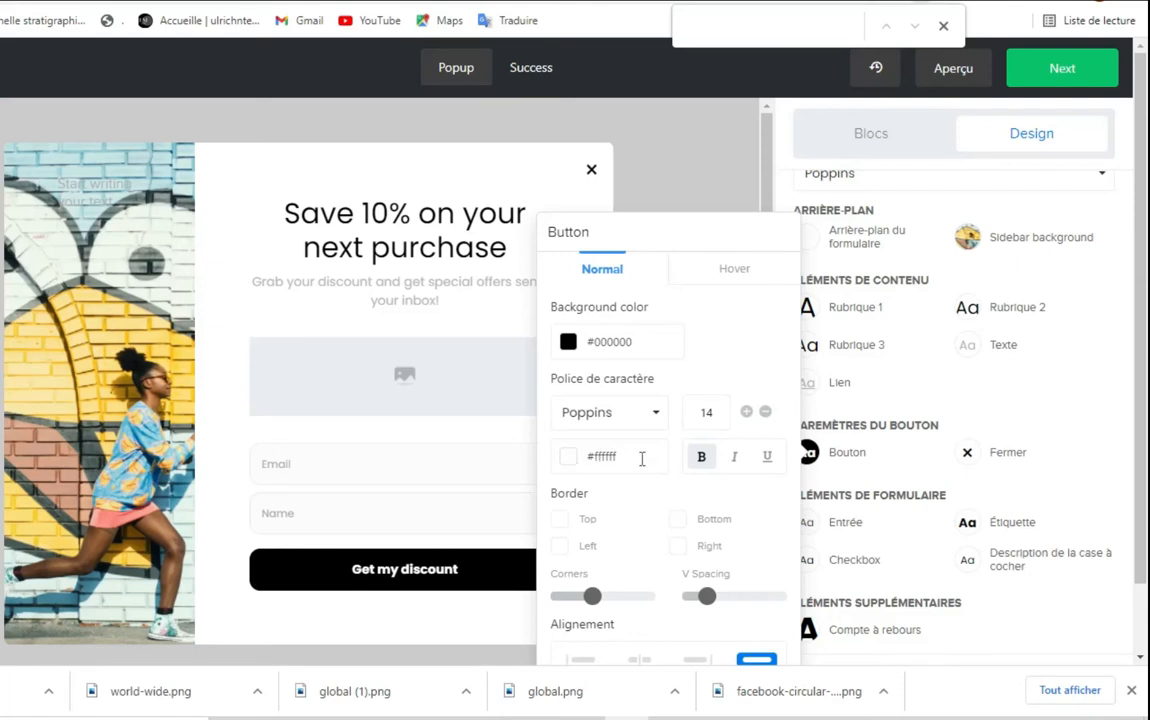
pyautogui.click(711, 459)
pyautogui.moveTo(648, 600)
pyautogui.scroll(-1, 660, 600)
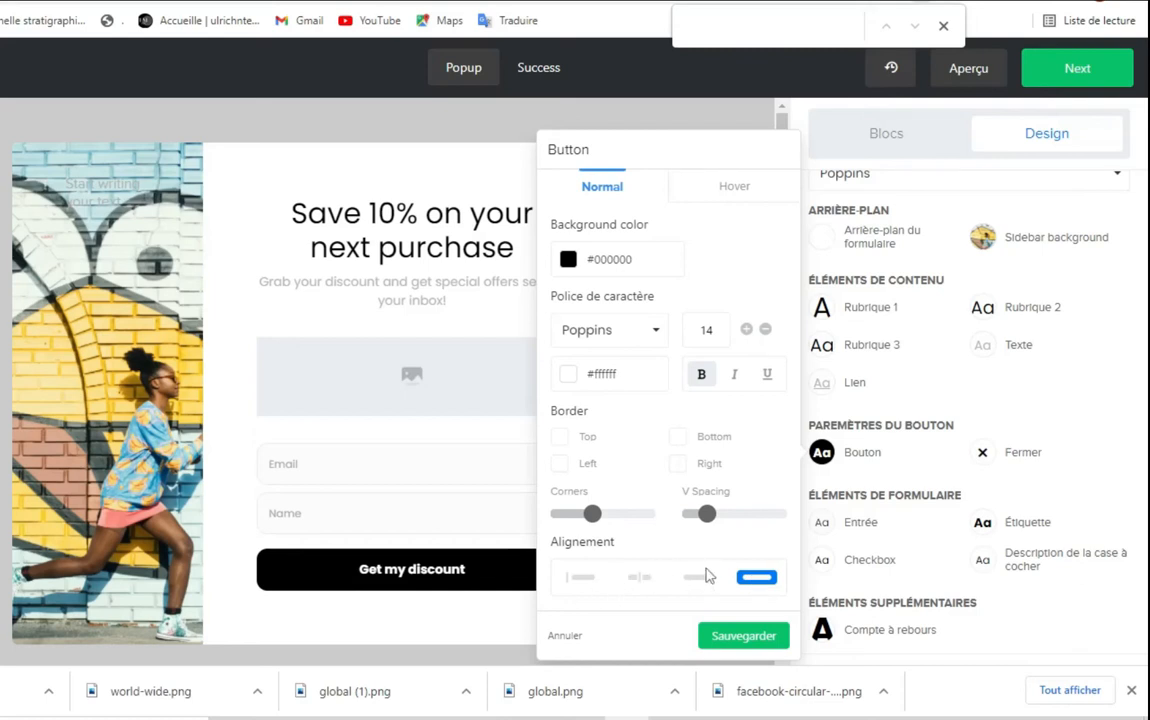
pyautogui.click(741, 190)
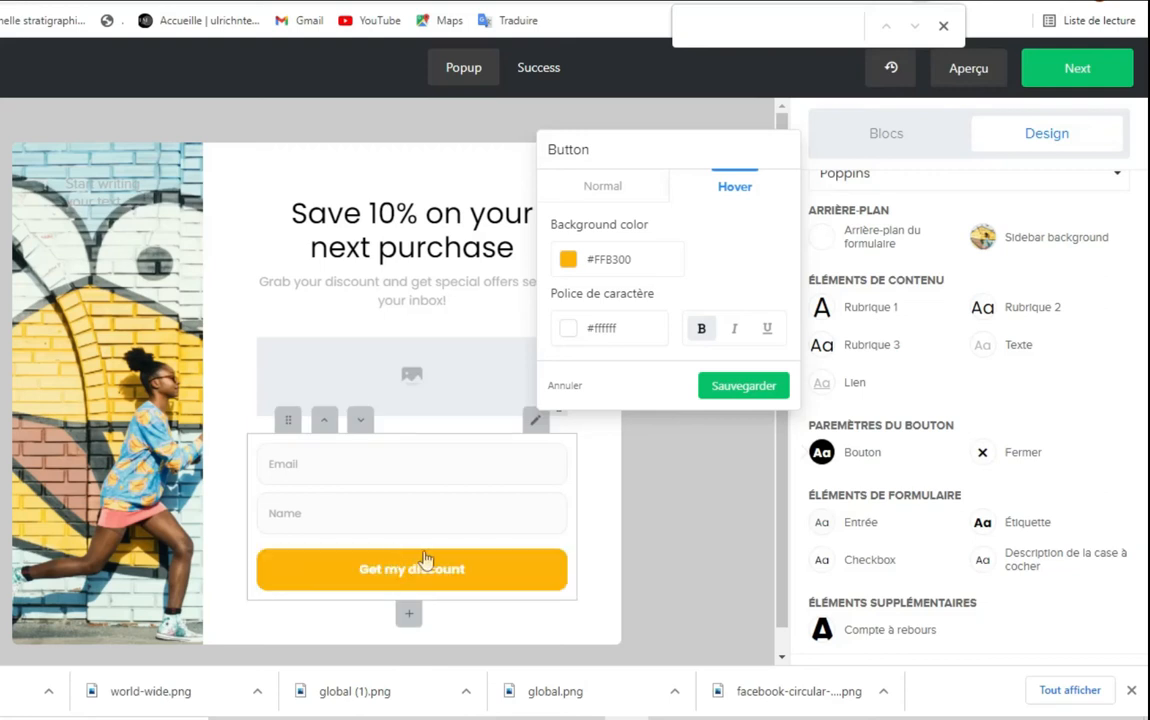
pyautogui.click(740, 389)
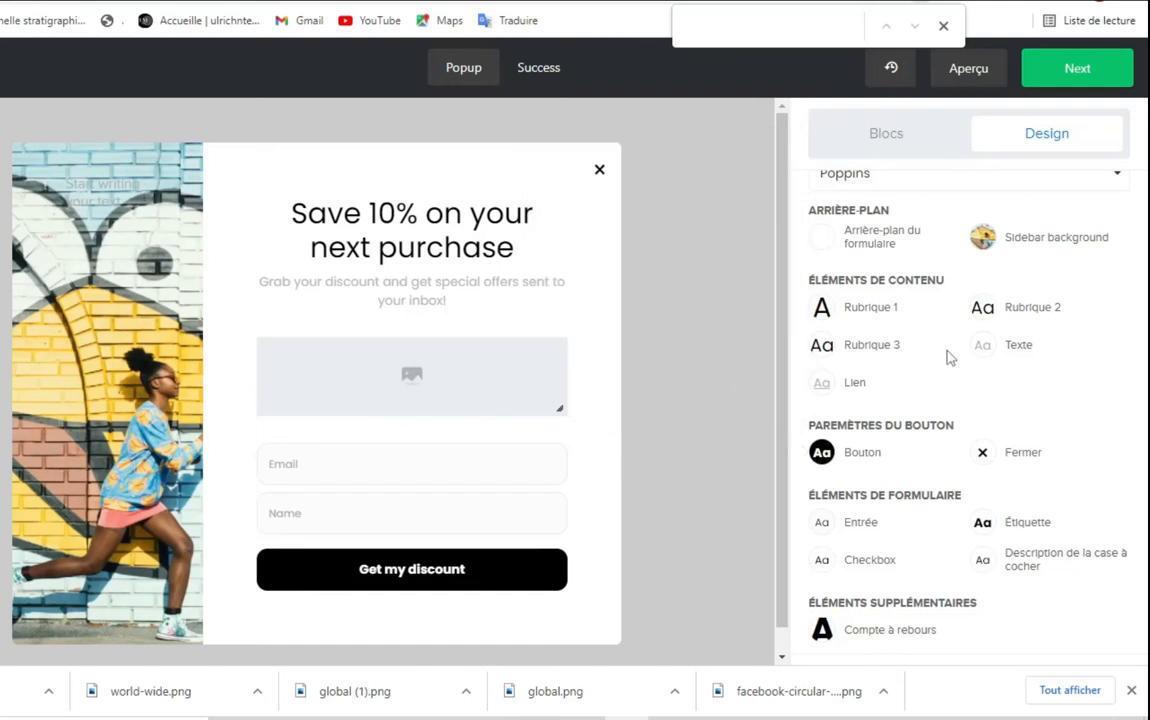
pyautogui.scroll(-2, 985, 455)
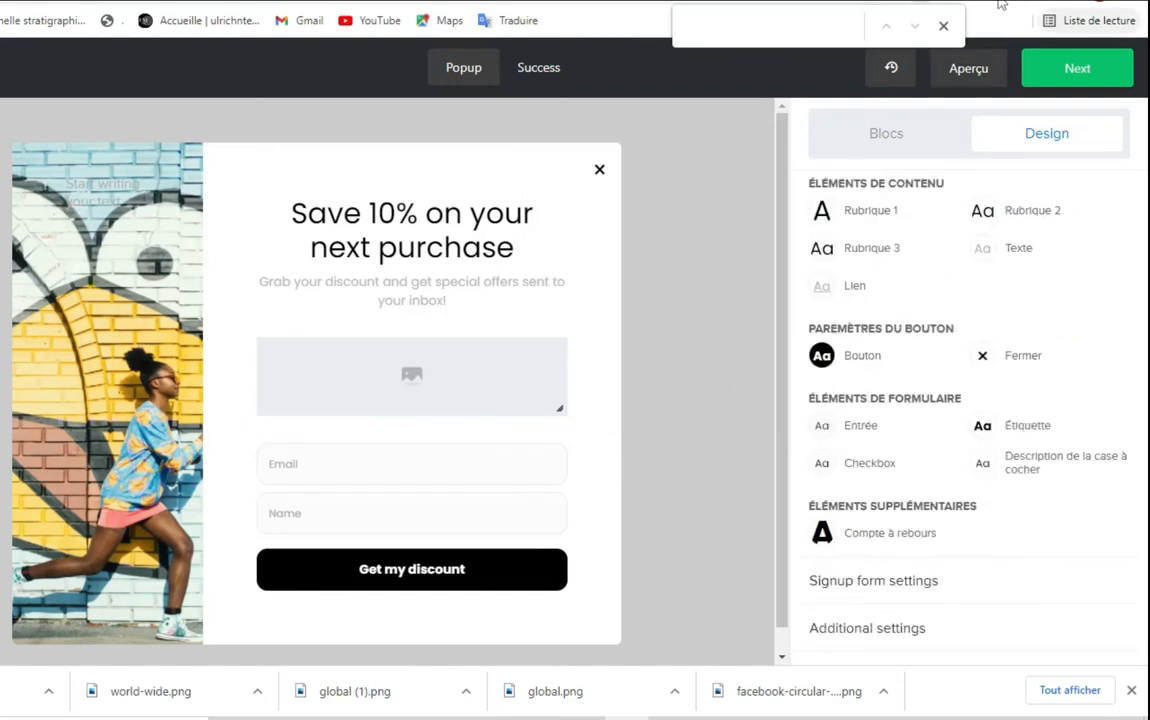
# Translate the MailerLite editor page into French with Google Translate
pyautogui.click(943, 27)
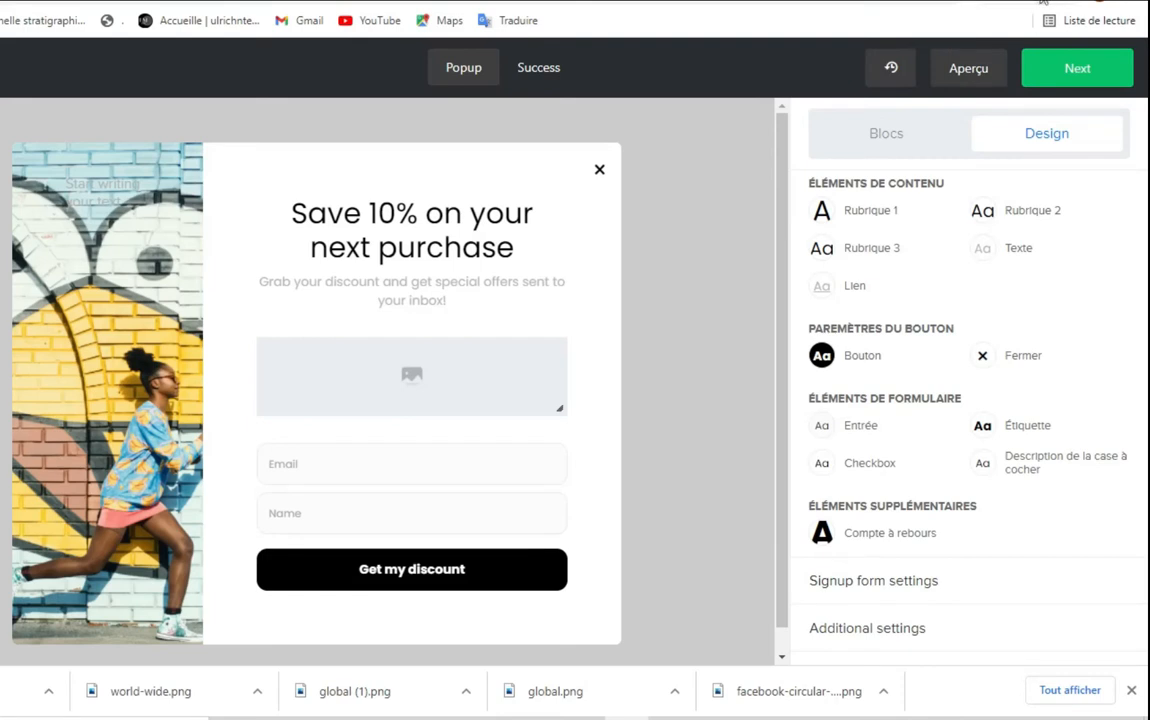
pyautogui.click(1042, 3)
pyautogui.click(781, 72)
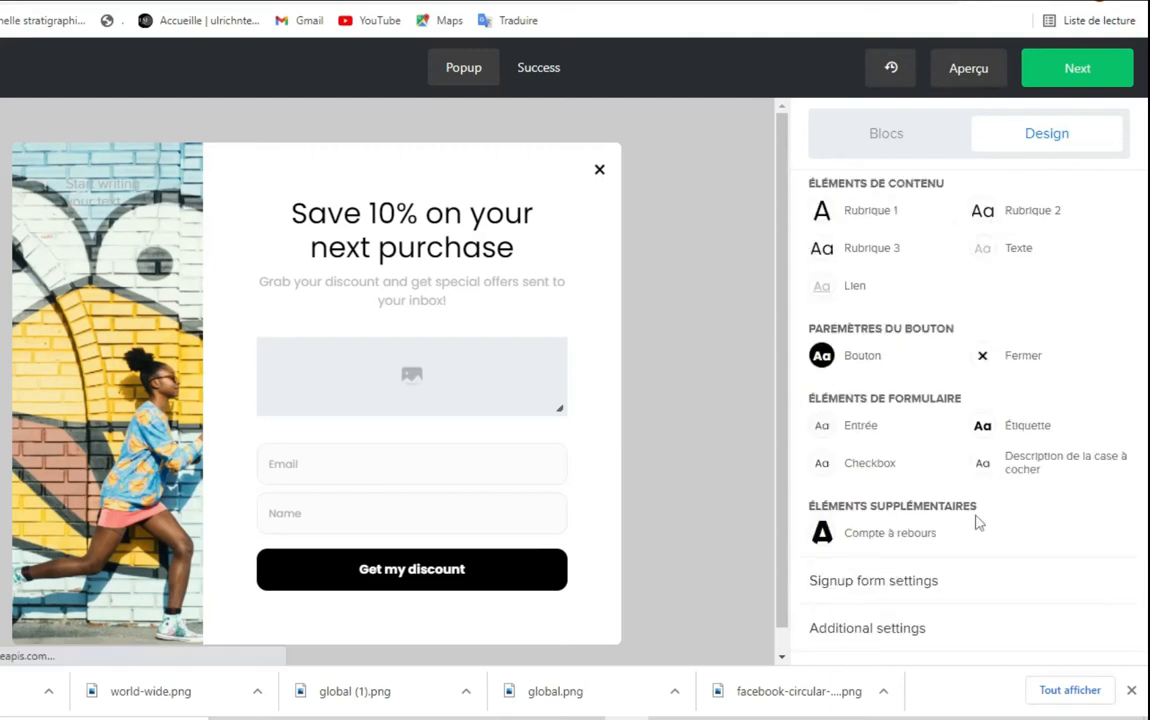
pyautogui.click(1010, 2)
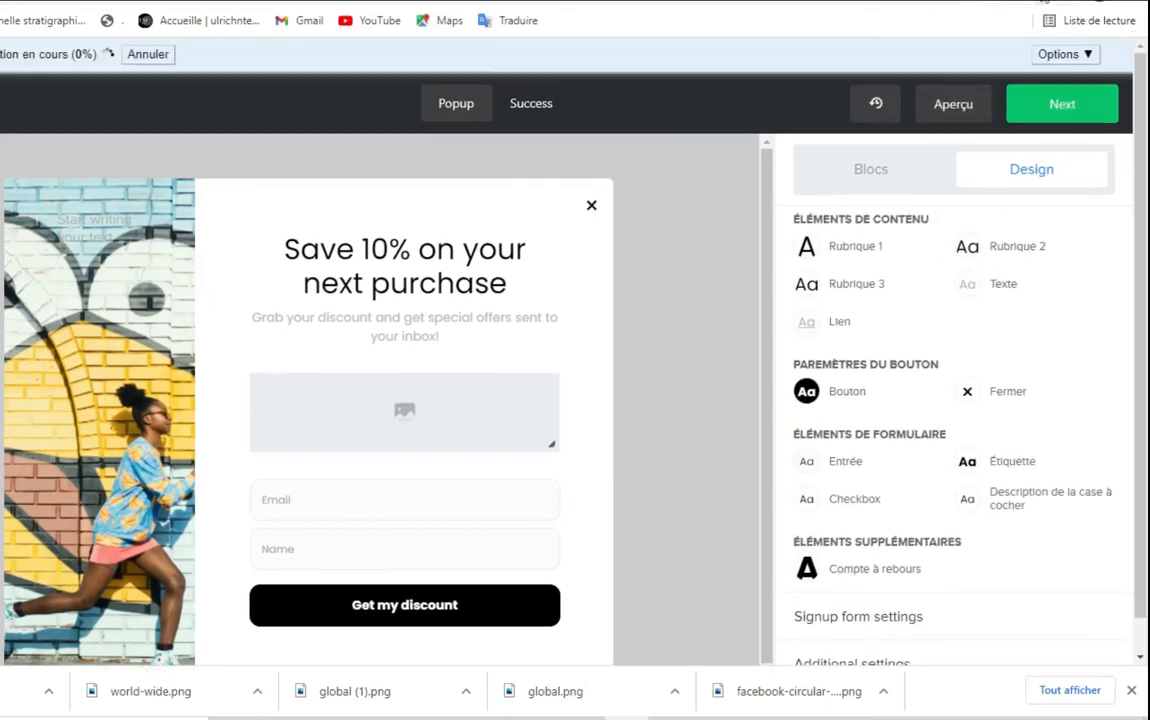
pyautogui.scroll(-1, 1039, 470)
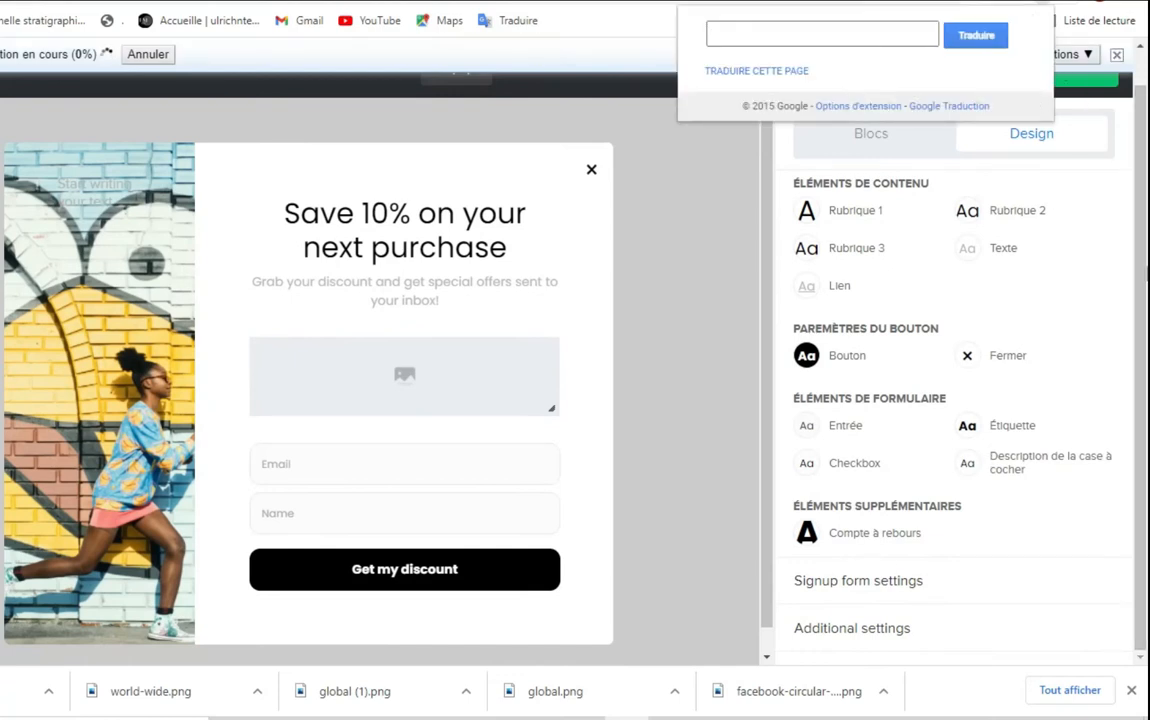
pyautogui.click(1145, 361)
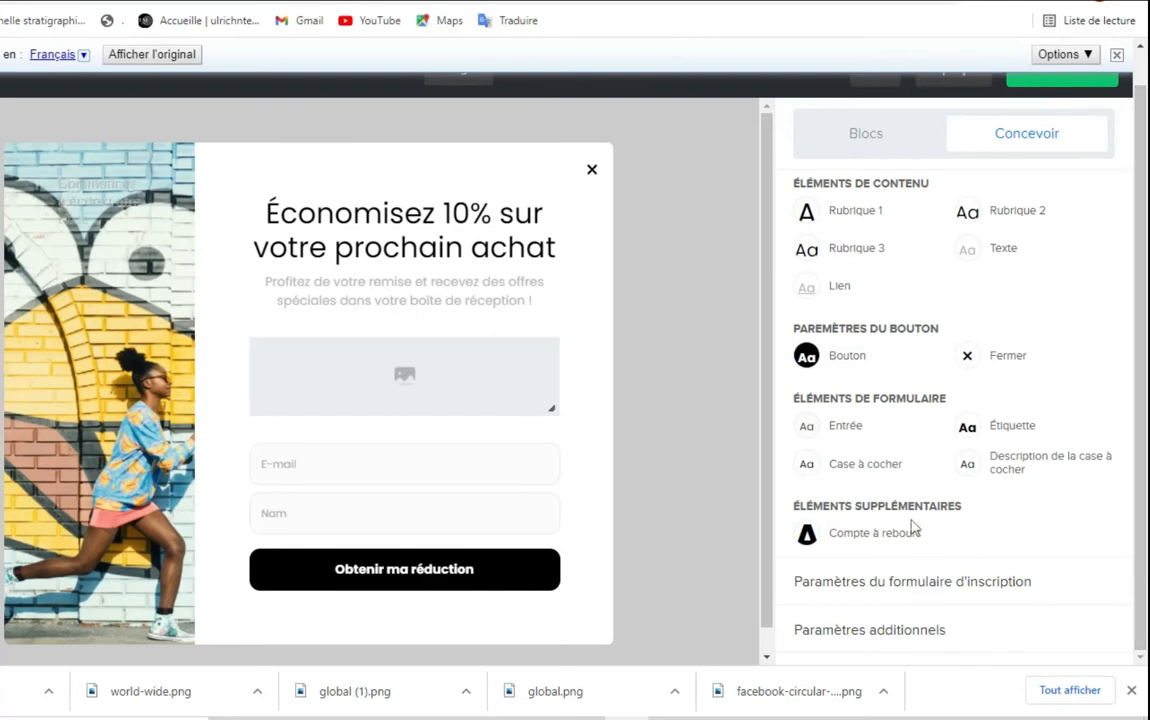
# Tick Case à cocher pour confirmation in the signup form settings to add a consent checkbox
pyautogui.click(927, 585)
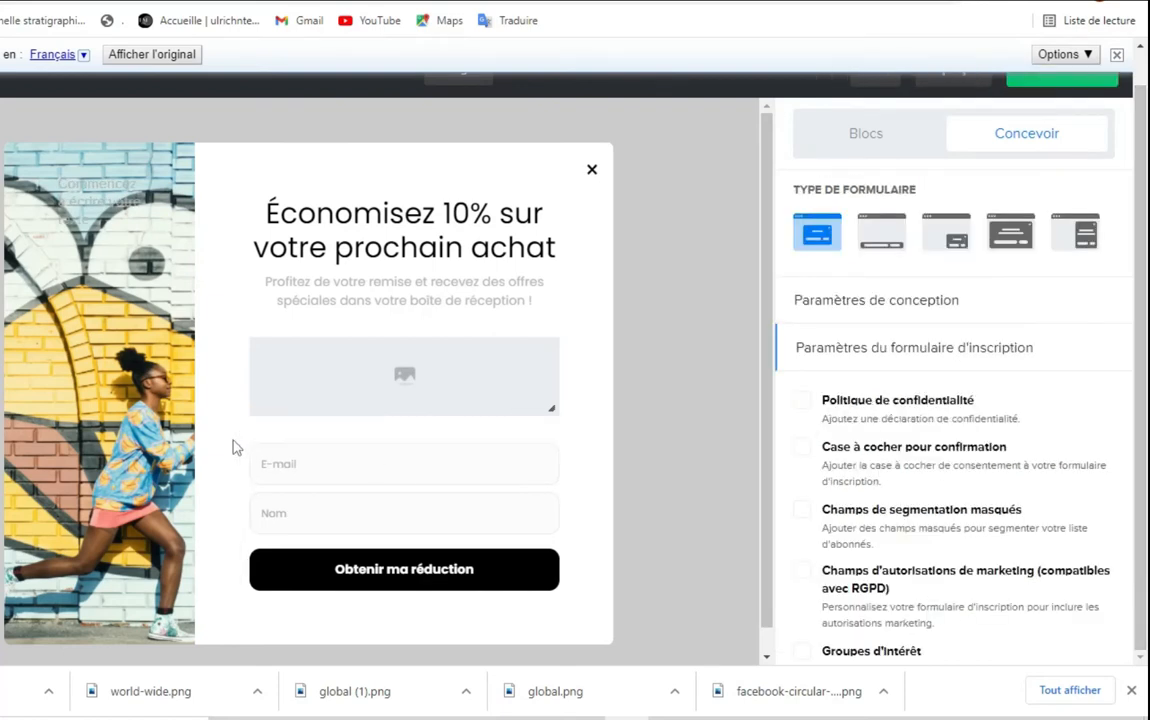
pyautogui.moveTo(231, 436); pyautogui.dragTo(553, 541)
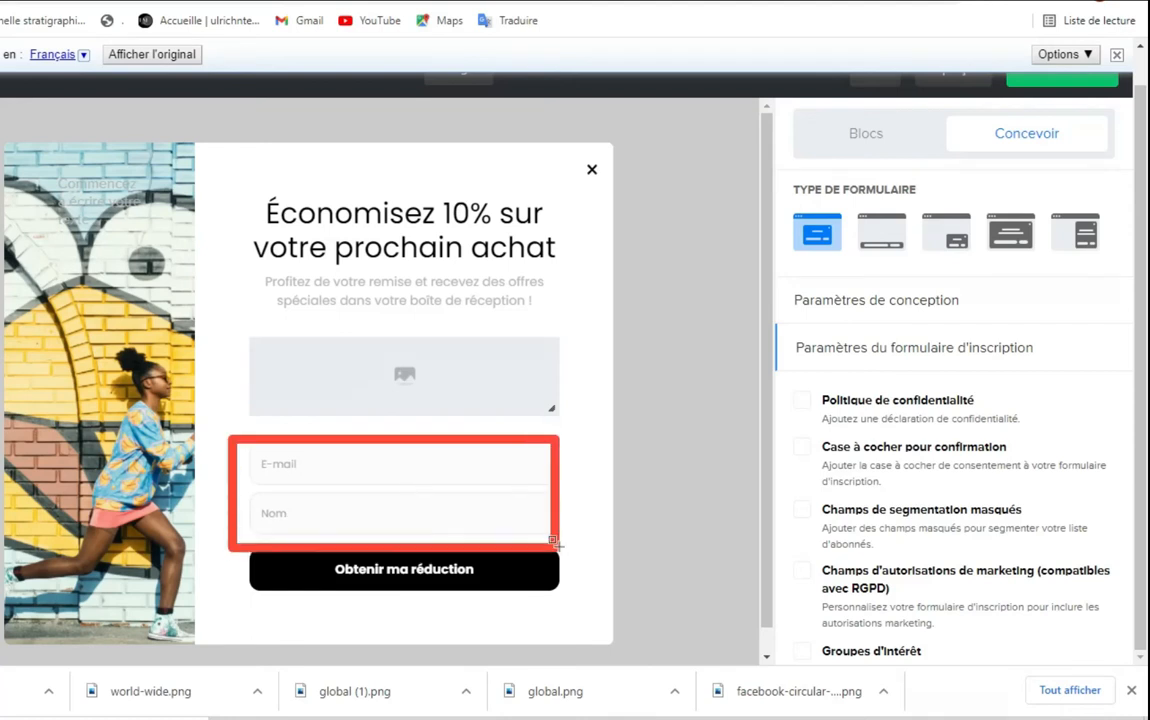
pyautogui.press('Escape')
pyautogui.moveTo(1141, 384); pyautogui.dragTo(1142, 456)
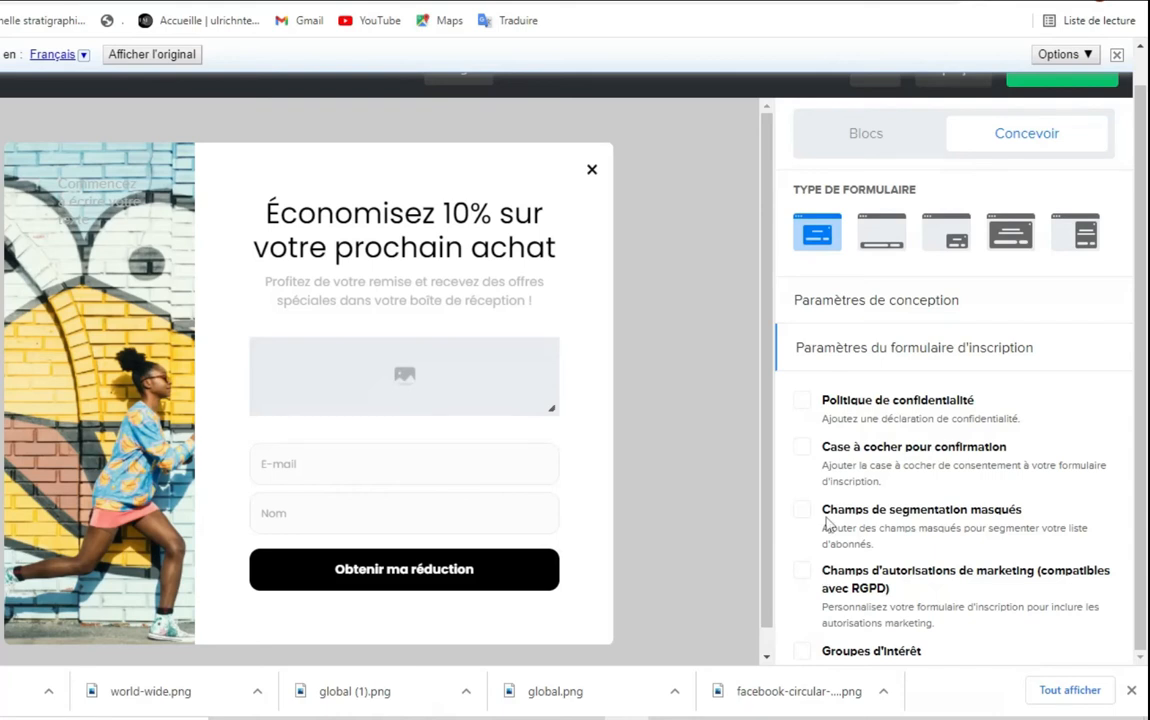
pyautogui.click(803, 449)
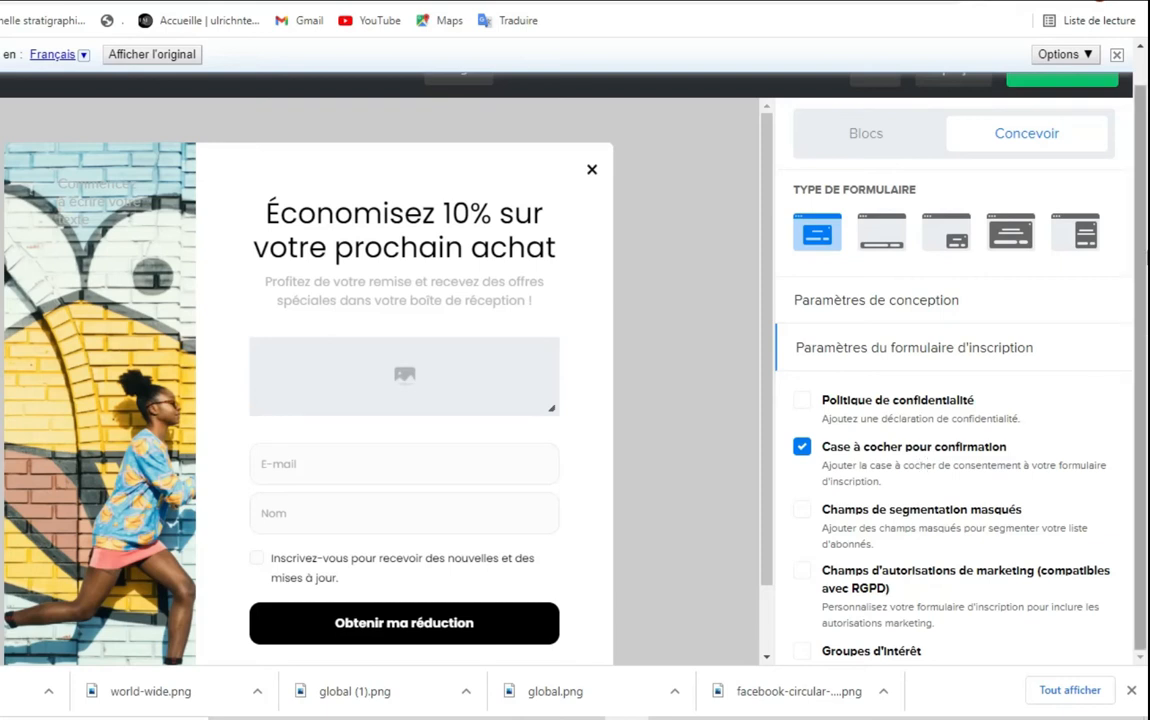
pyautogui.scroll(-2, 840, 525)
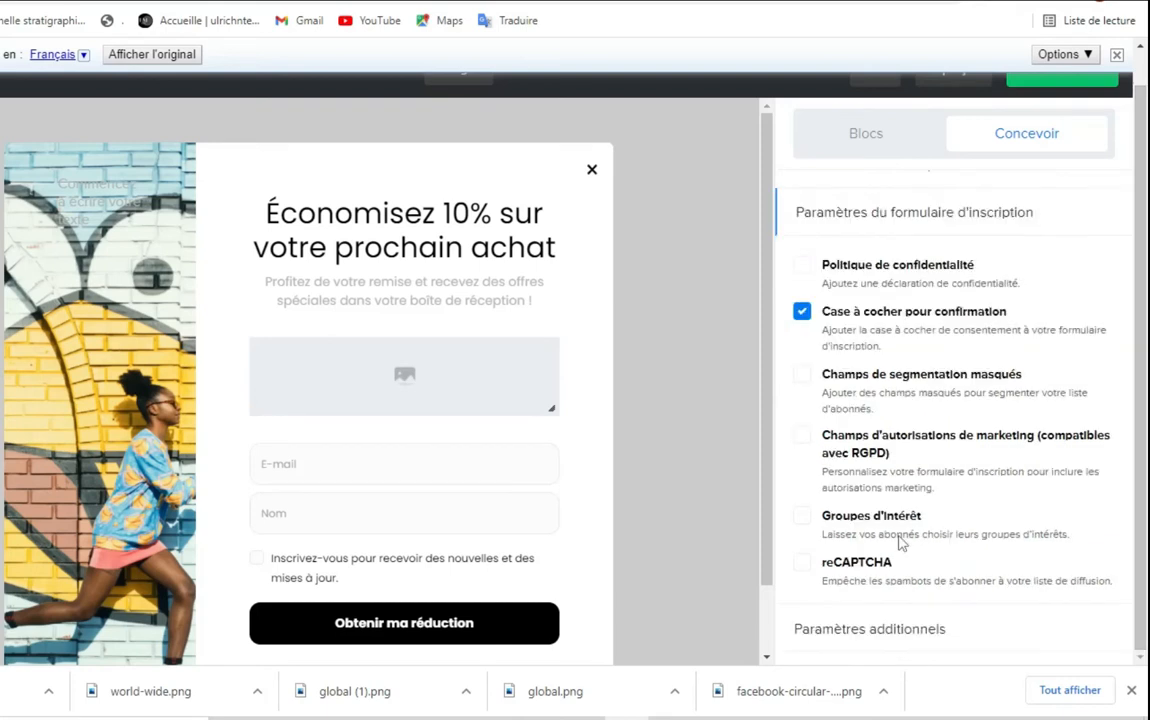
# Enable and test reCAPTCHA in the preview, then remove it and collapse the settings
pyautogui.click(803, 564)
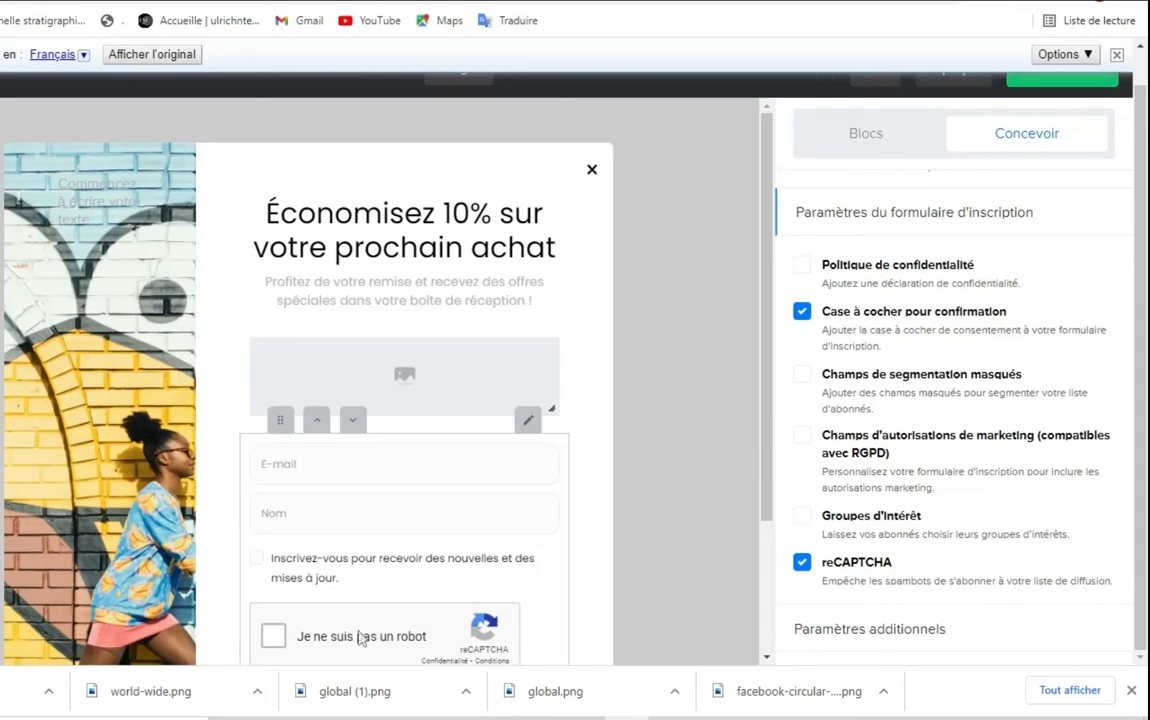
pyautogui.click(276, 646)
pyautogui.click(802, 563)
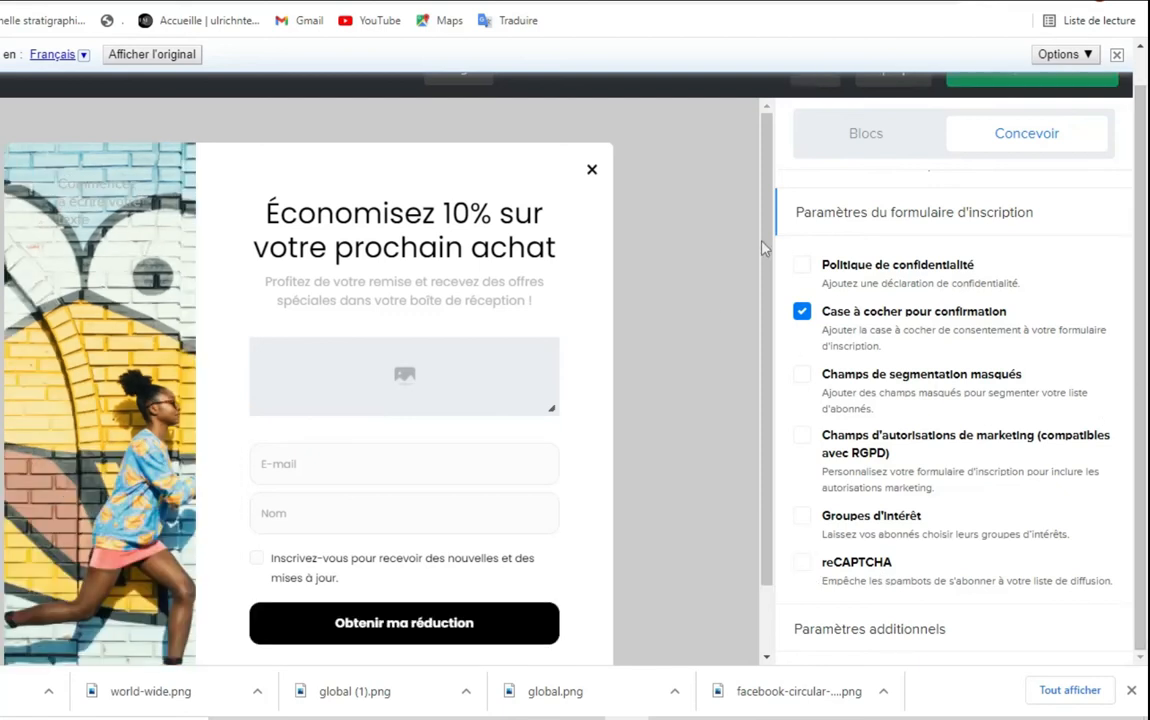
pyautogui.moveTo(1146, 589)
pyautogui.mouseDown()
pyautogui.moveTo(1146, 556)
pyautogui.moveTo(1146, 590)
pyautogui.mouseUp()
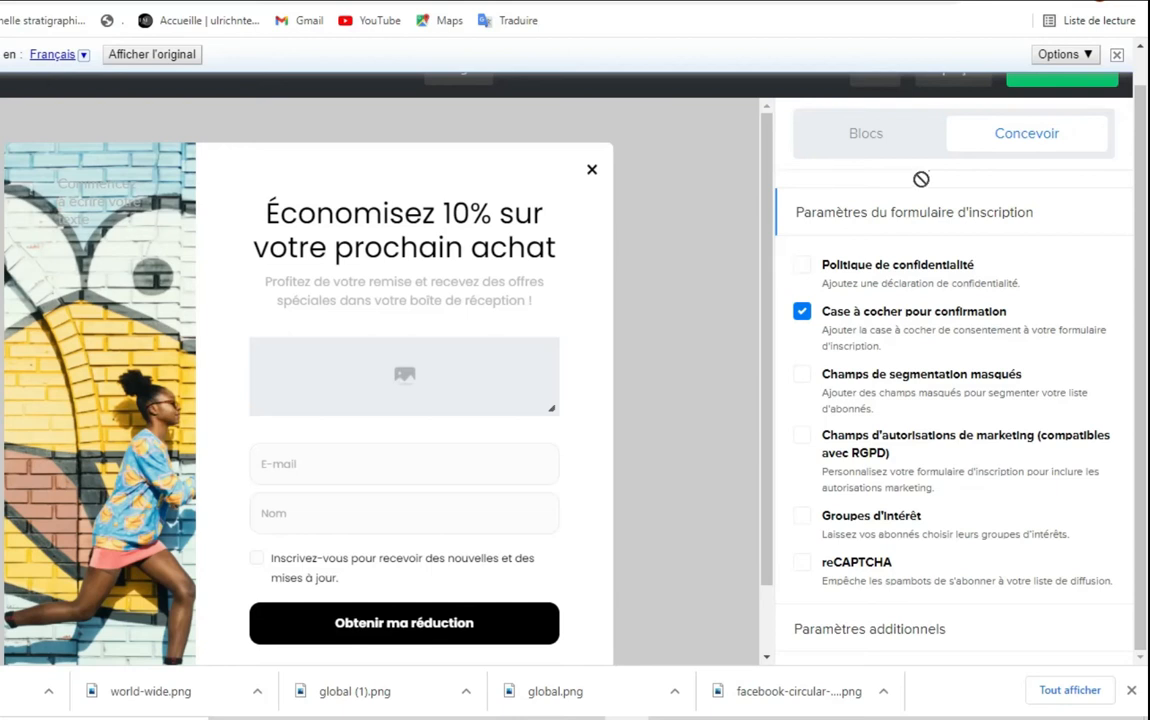
pyautogui.click(799, 222)
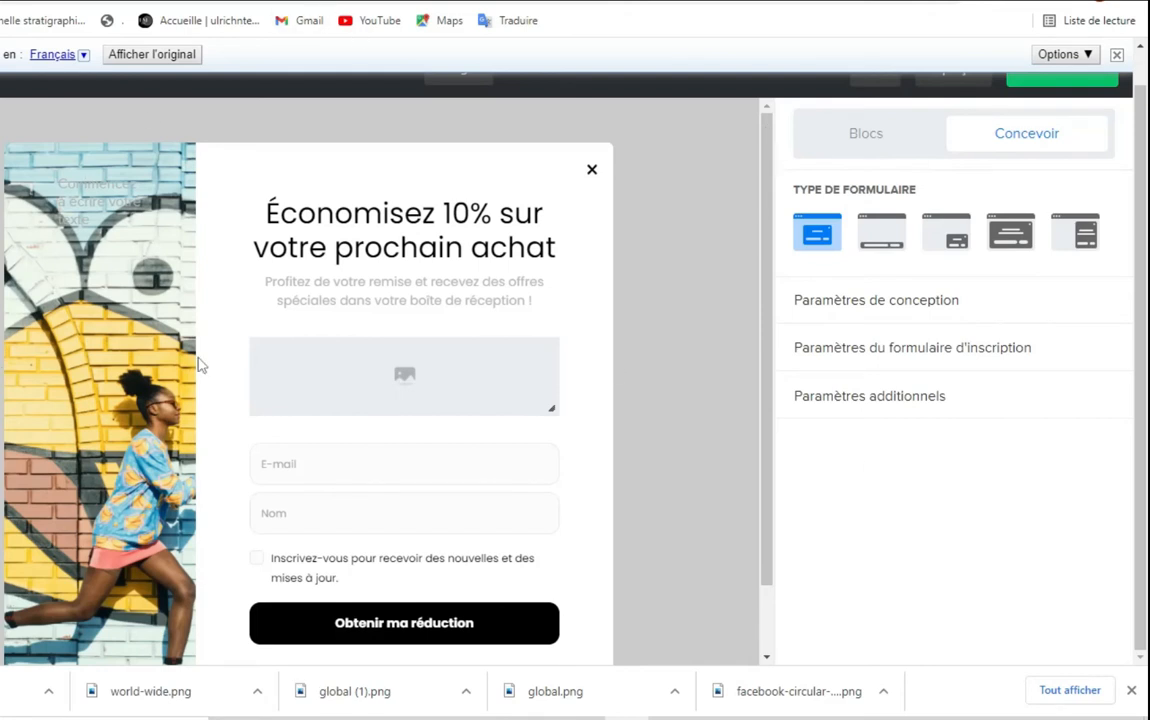
# Select the heading block and stop translating so the editor shows English text again
pyautogui.click(333, 207)
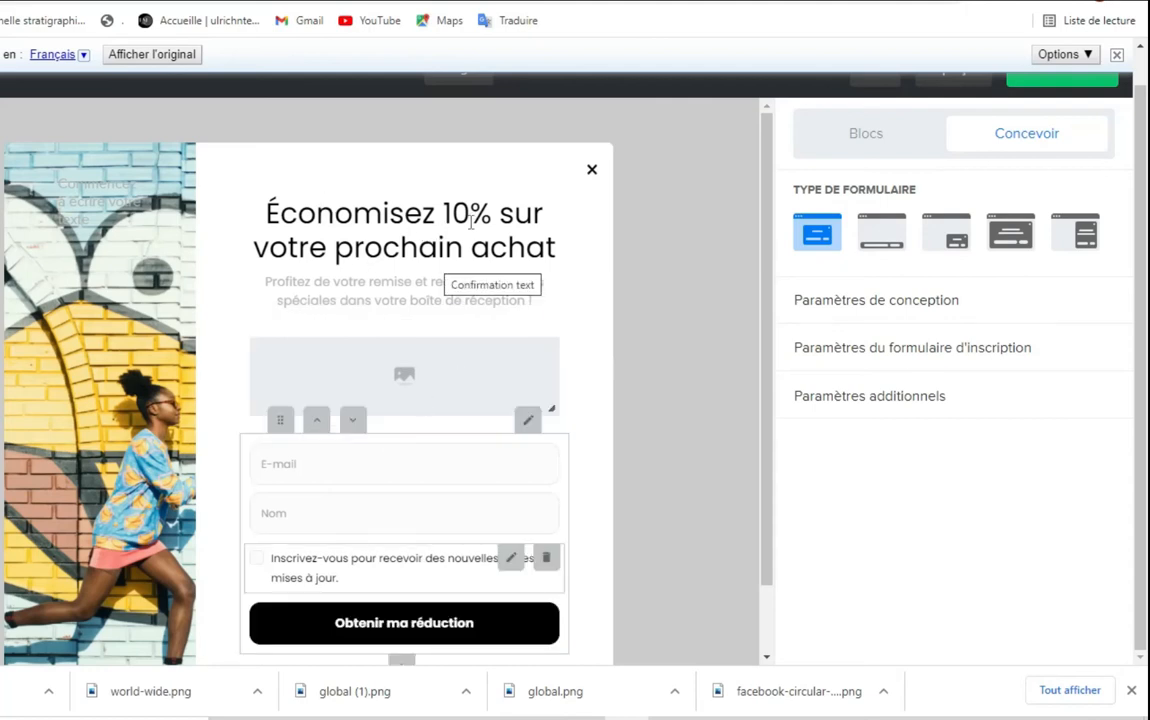
pyautogui.moveTo(335, 232)
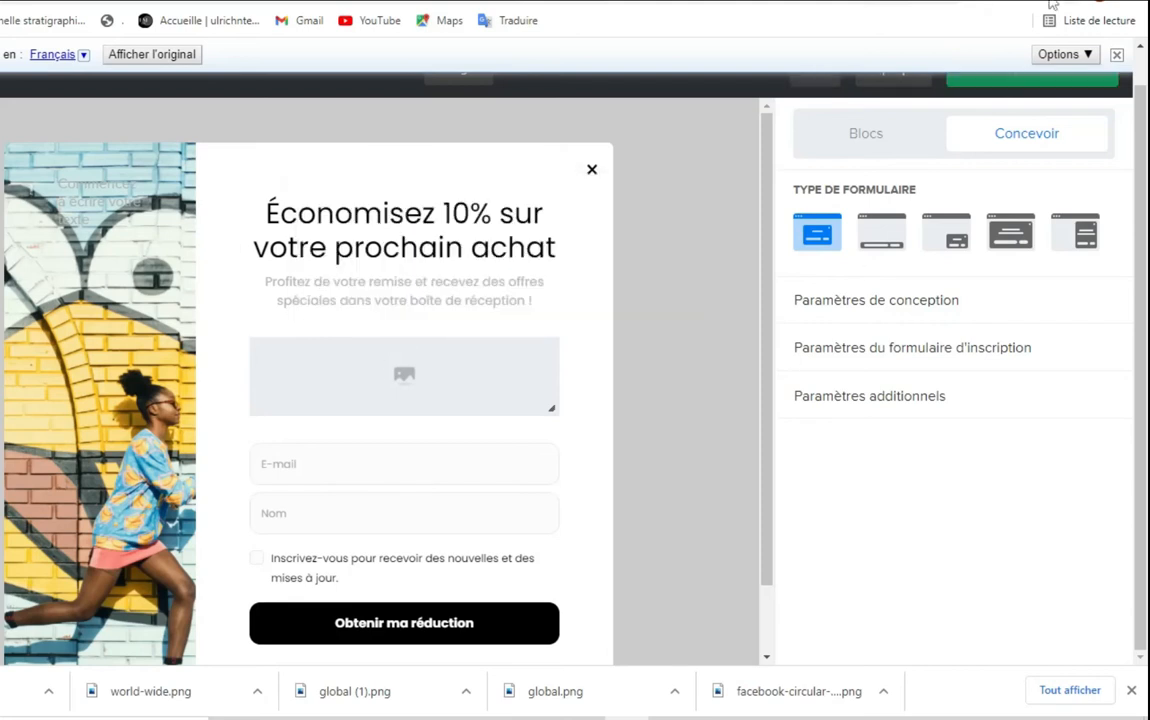
pyautogui.click(1117, 54)
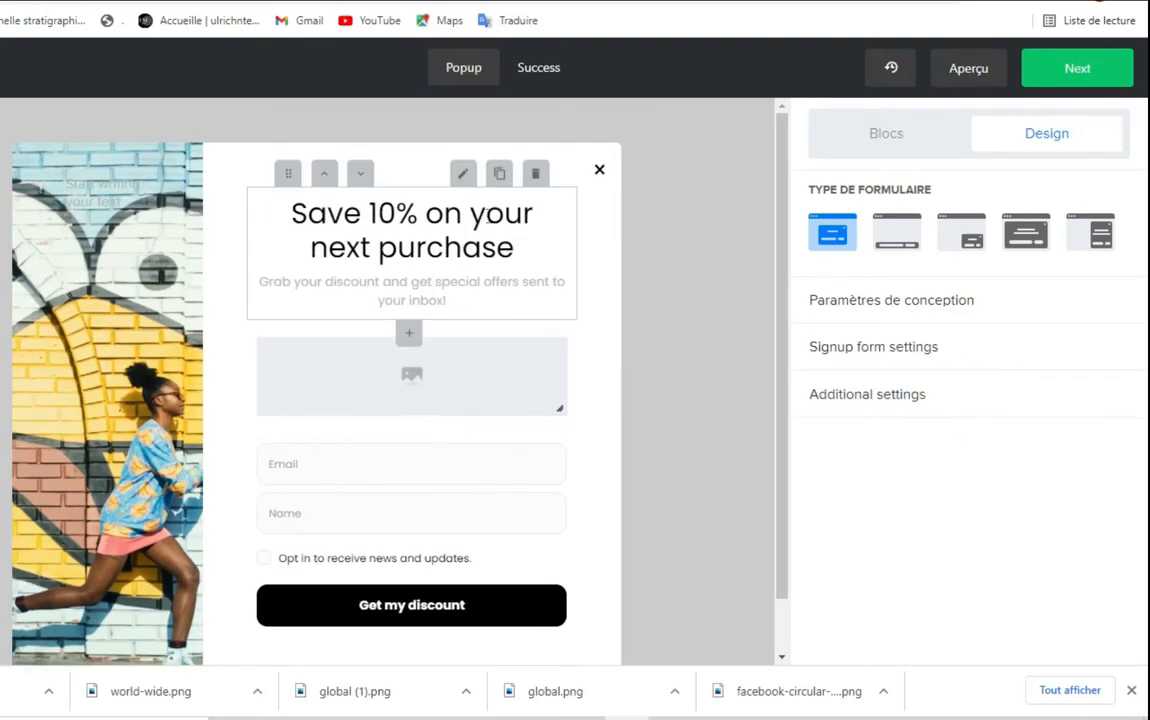
# Review the heading's Heading 1 style (Poppins, size 32, #000000) and save it
pyautogui.click(463, 178)
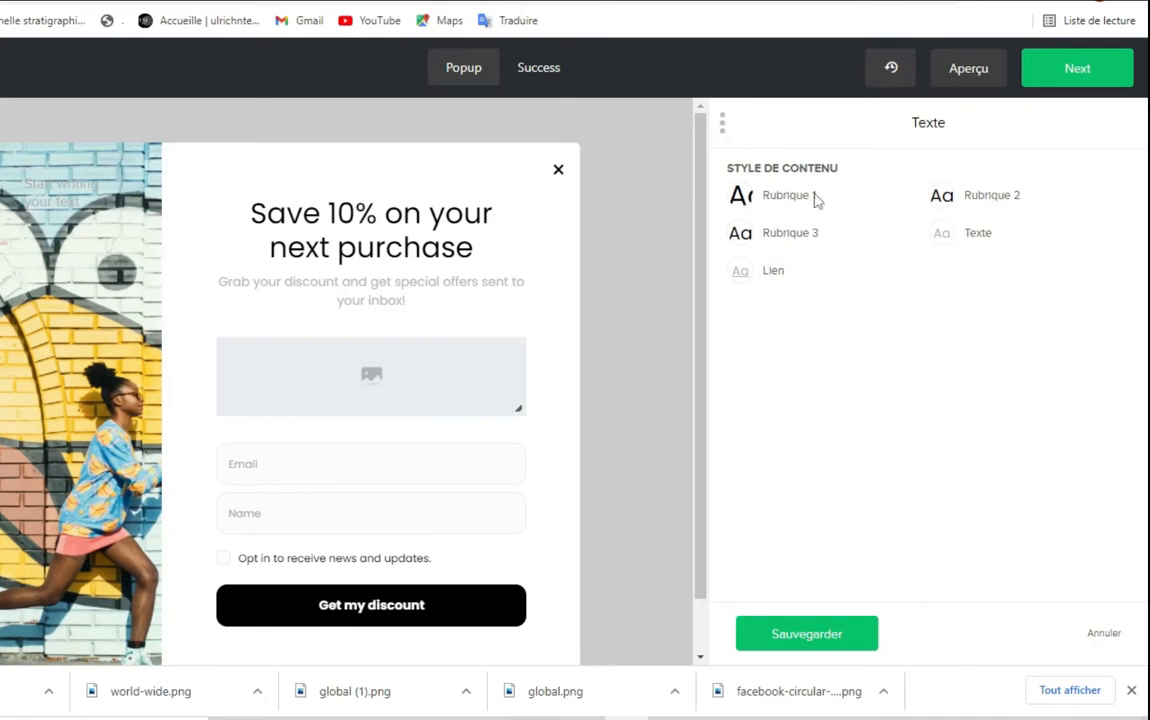
pyautogui.click(765, 203)
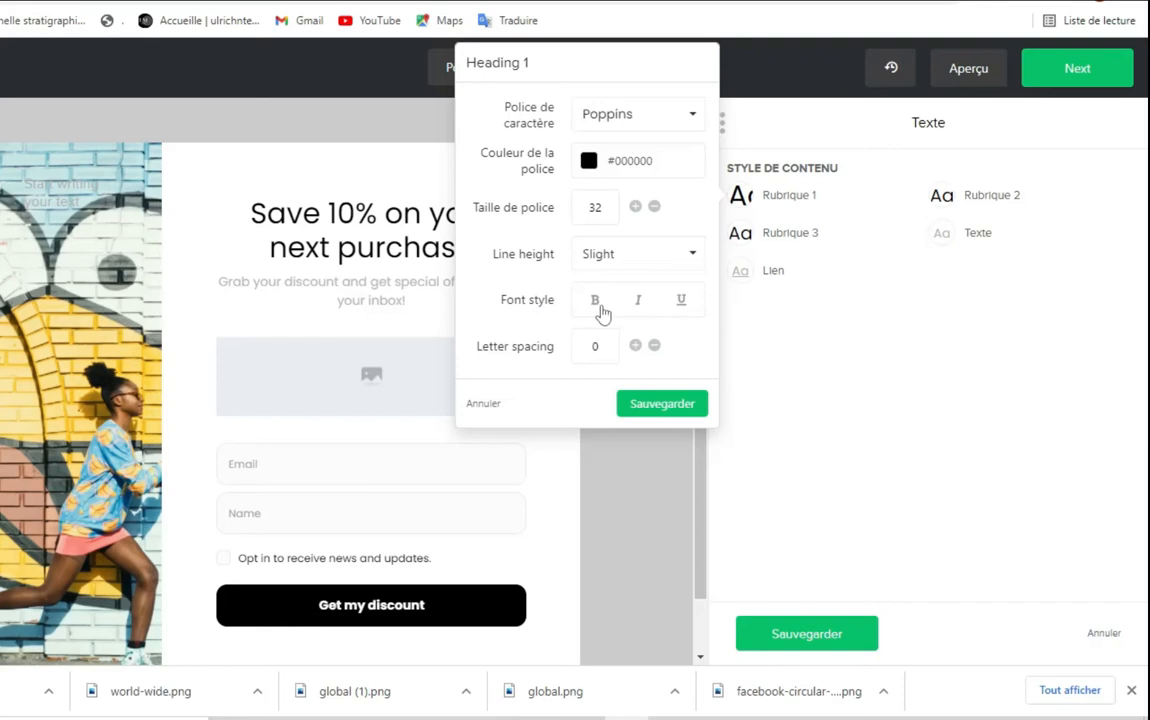
pyautogui.click(662, 404)
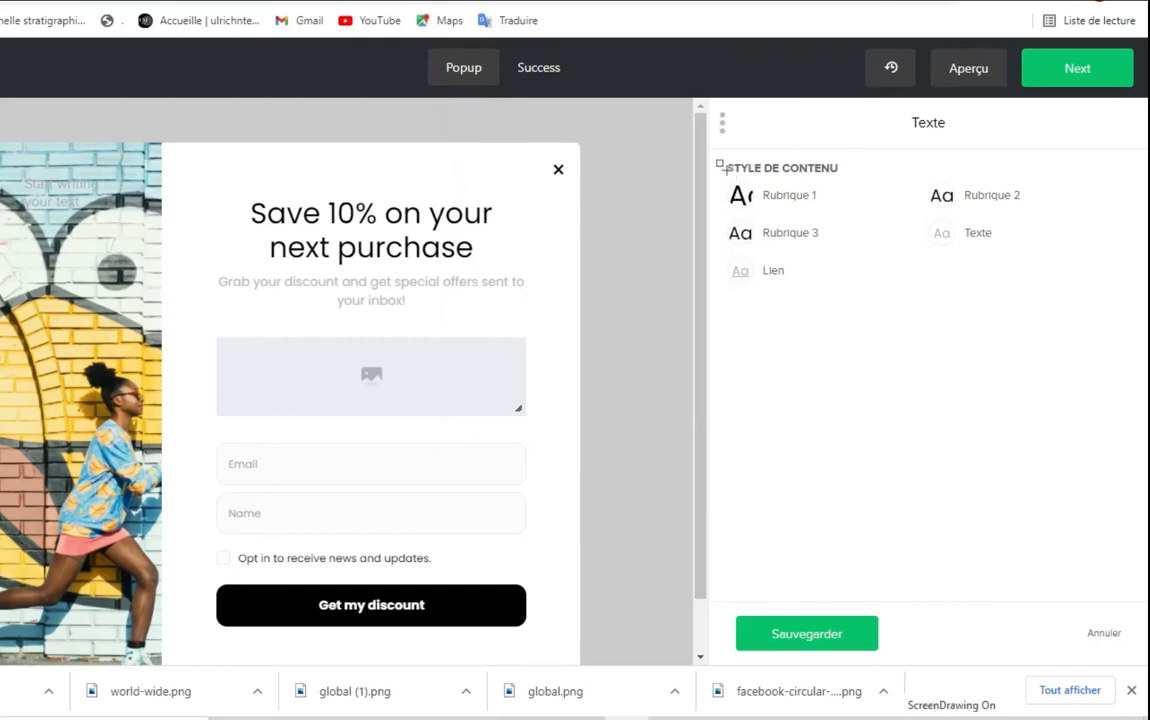
pyautogui.moveTo(720, 165)
pyautogui.mouseDown()
pyautogui.moveTo(952, 277)
pyautogui.moveTo(1080, 272)
pyautogui.mouseUp()
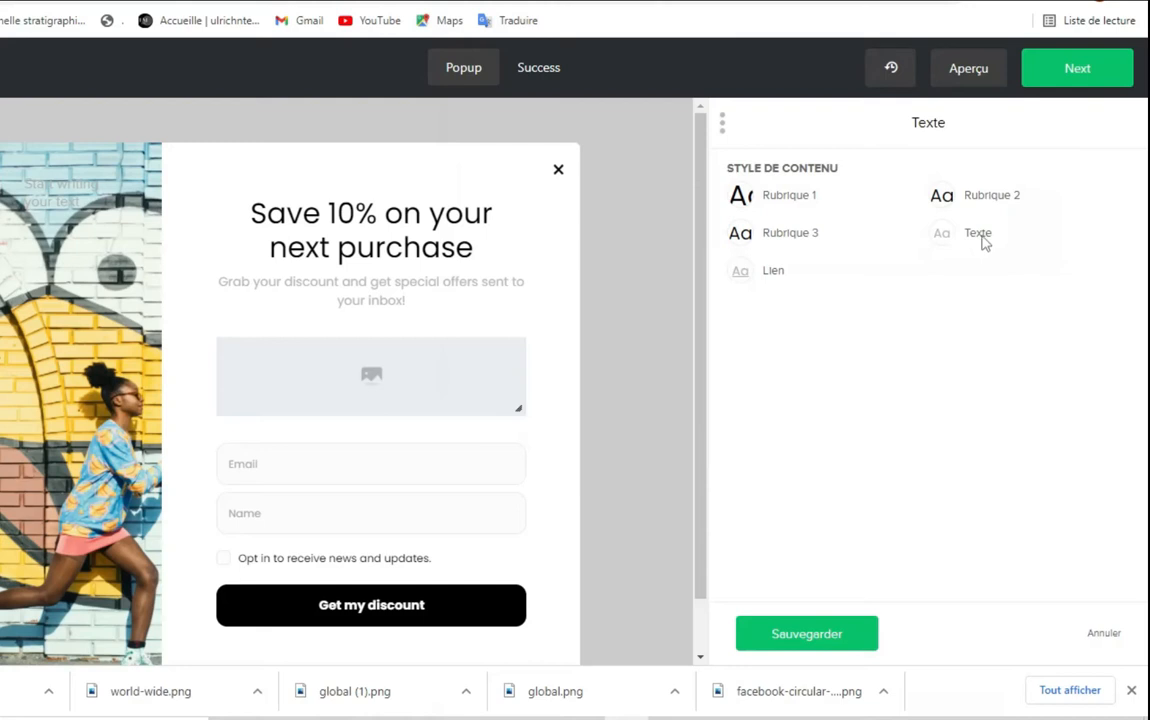
pyautogui.moveTo(321, 336)
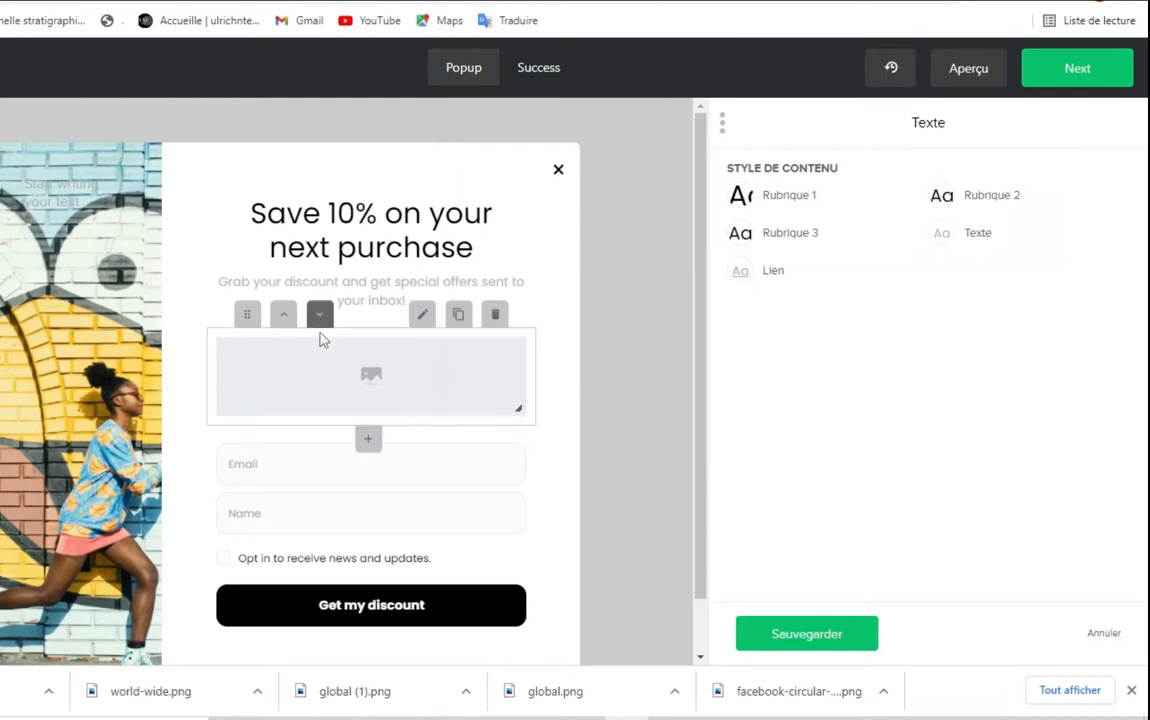
# Insert paperback.png from the image library into the popup's image block
pyautogui.click(423, 318)
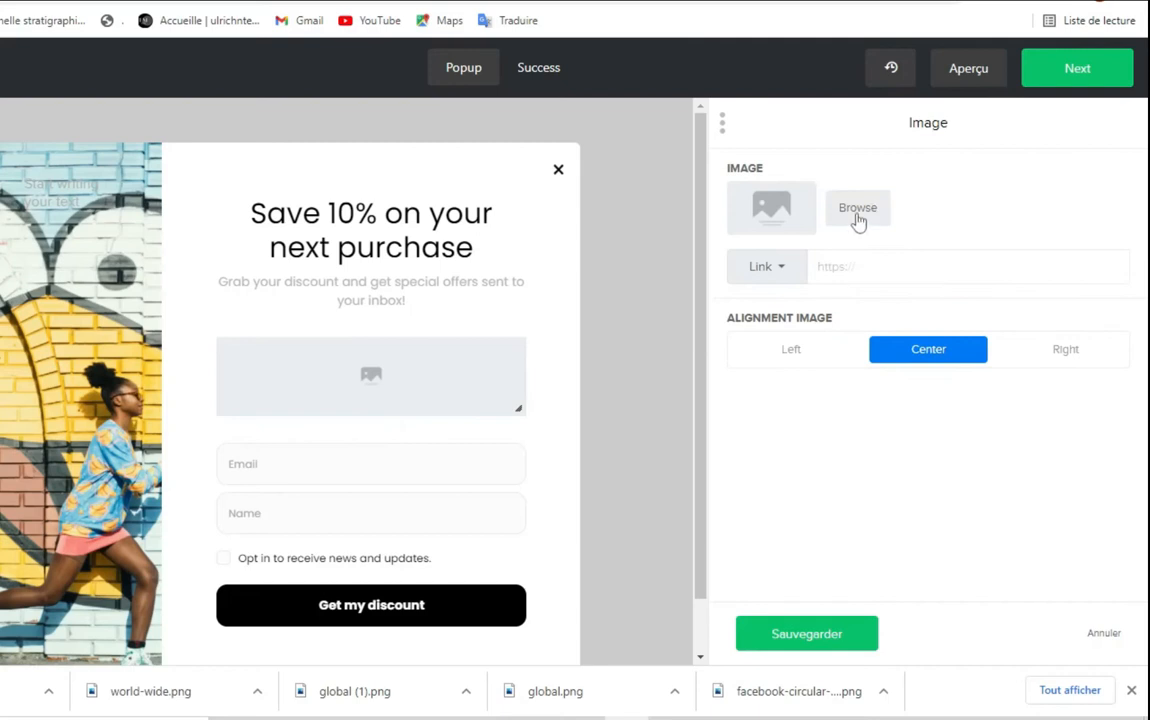
pyautogui.click(858, 210)
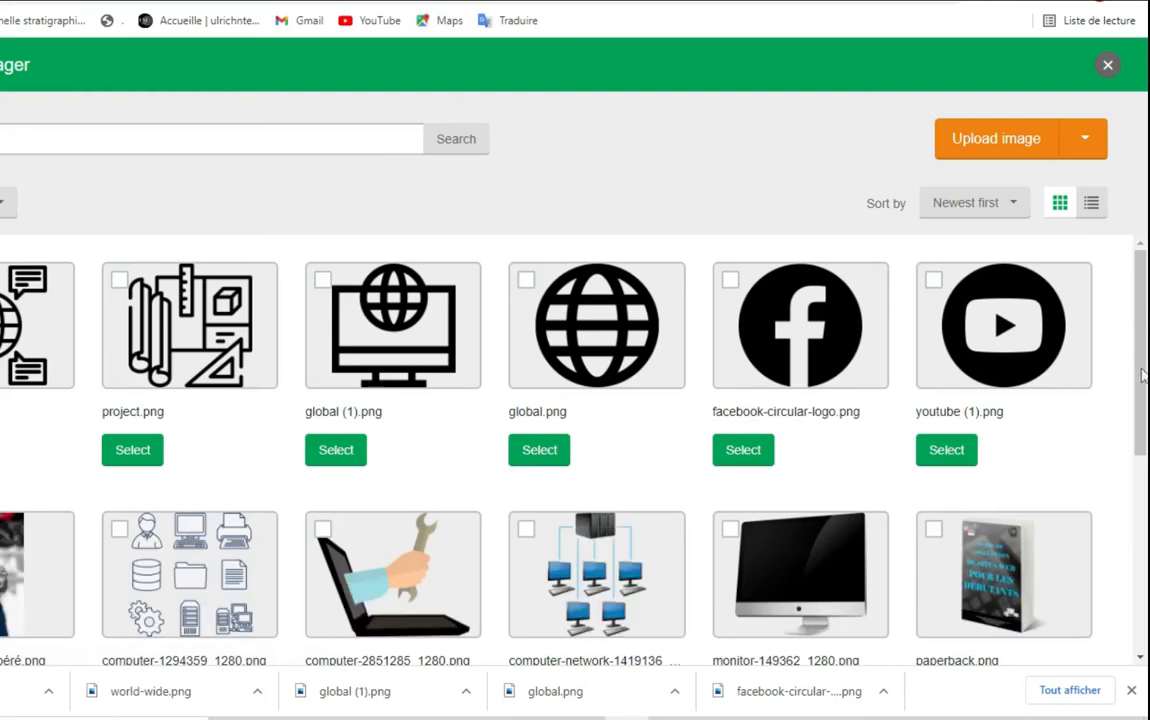
pyautogui.moveTo(1143, 401)
pyautogui.mouseDown()
pyautogui.moveTo(1145, 449)
pyautogui.moveTo(1145, 347)
pyautogui.moveTo(1146, 415)
pyautogui.mouseUp()
pyautogui.moveTo(1145, 366); pyautogui.dragTo(1145, 255)
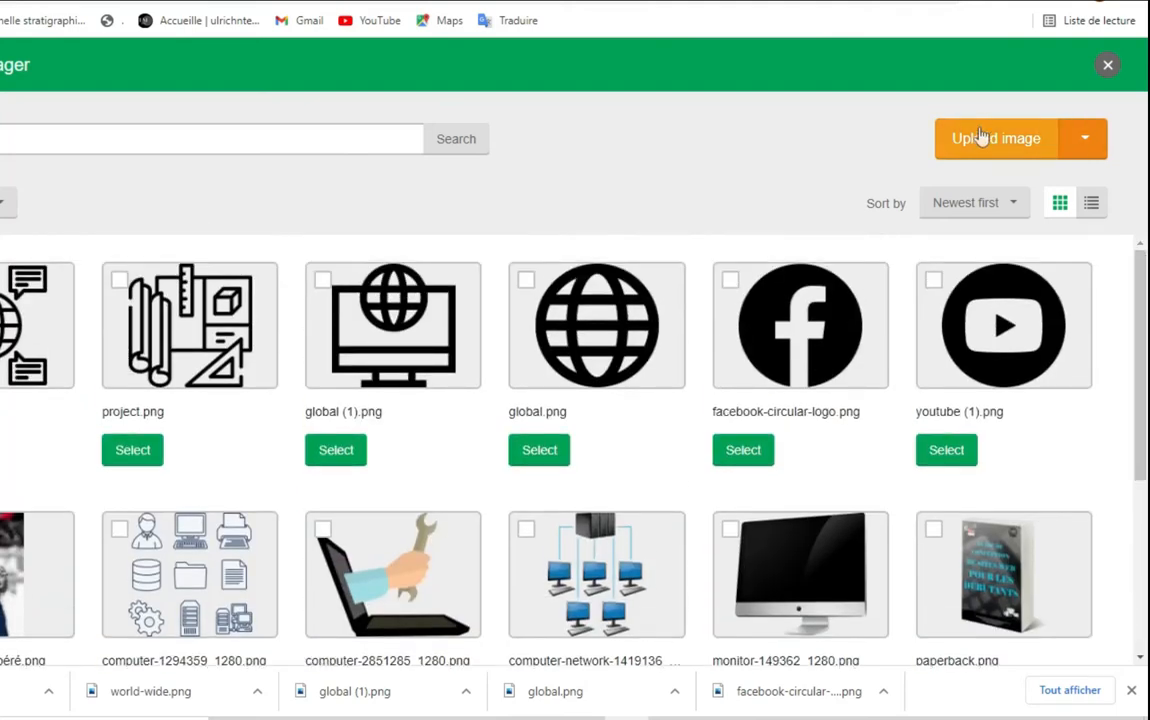
pyautogui.hotkey('ctrl', 'shift', 'd')
pyautogui.moveTo(919, 103); pyautogui.dragTo(1125, 168)
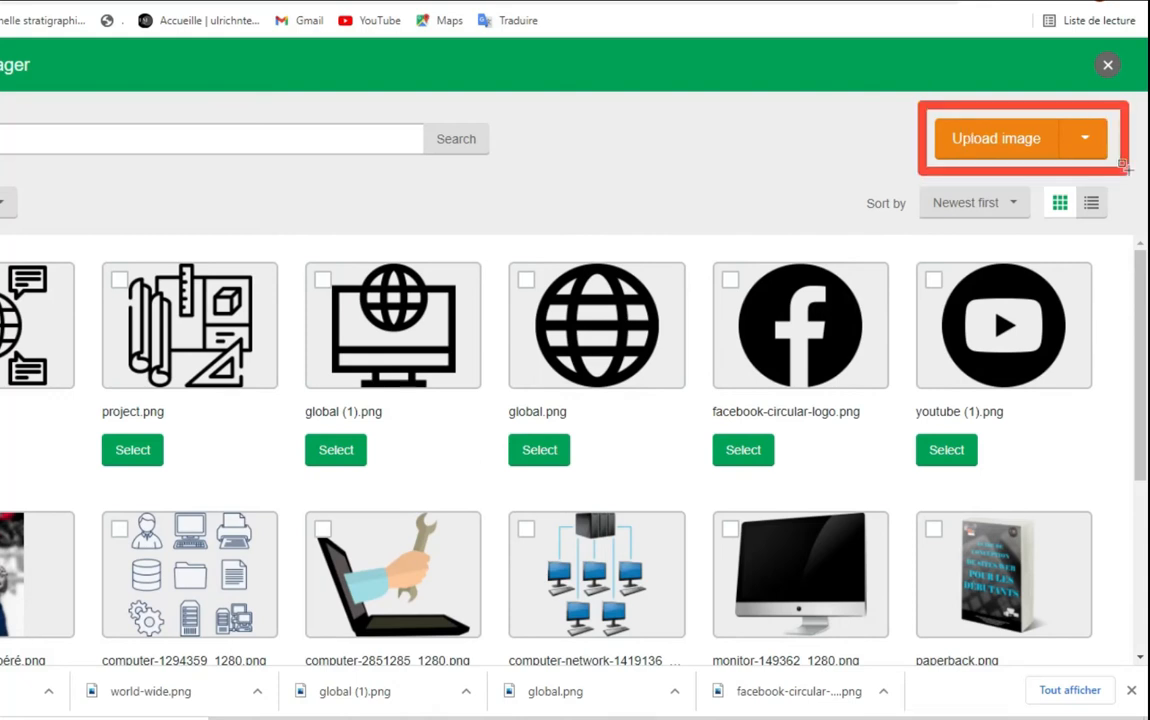
pyautogui.hotkey('ctrl', 'shift', 'd')
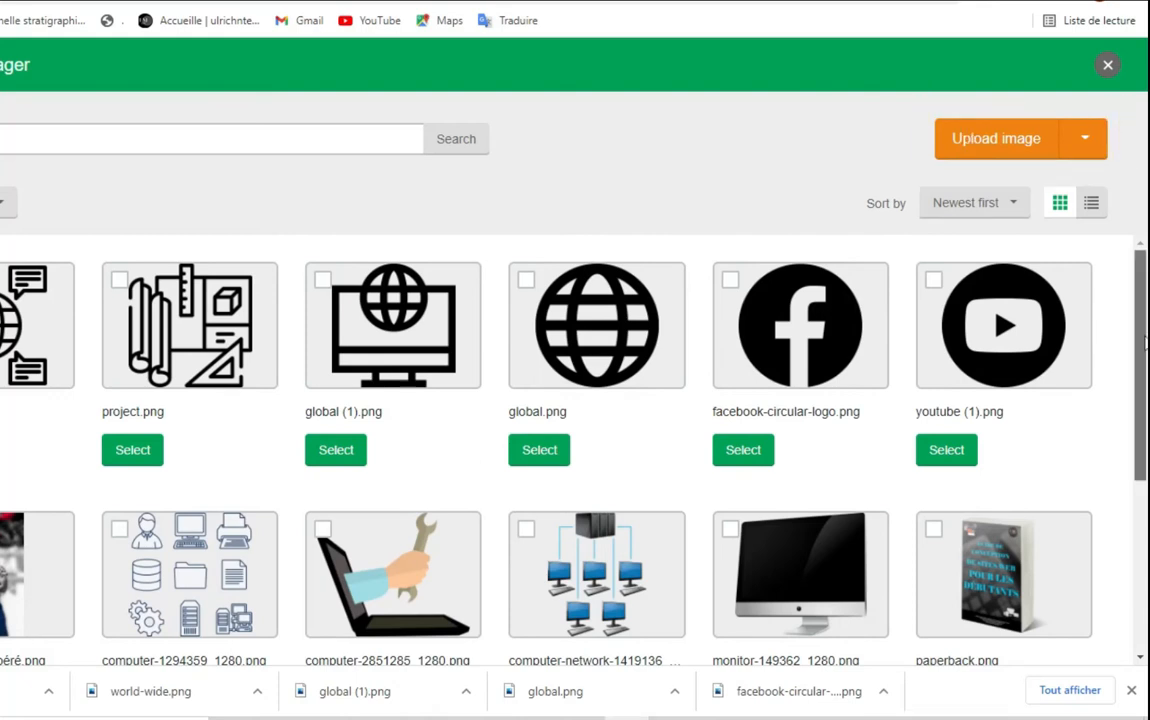
pyautogui.scroll(-2, 990, 432)
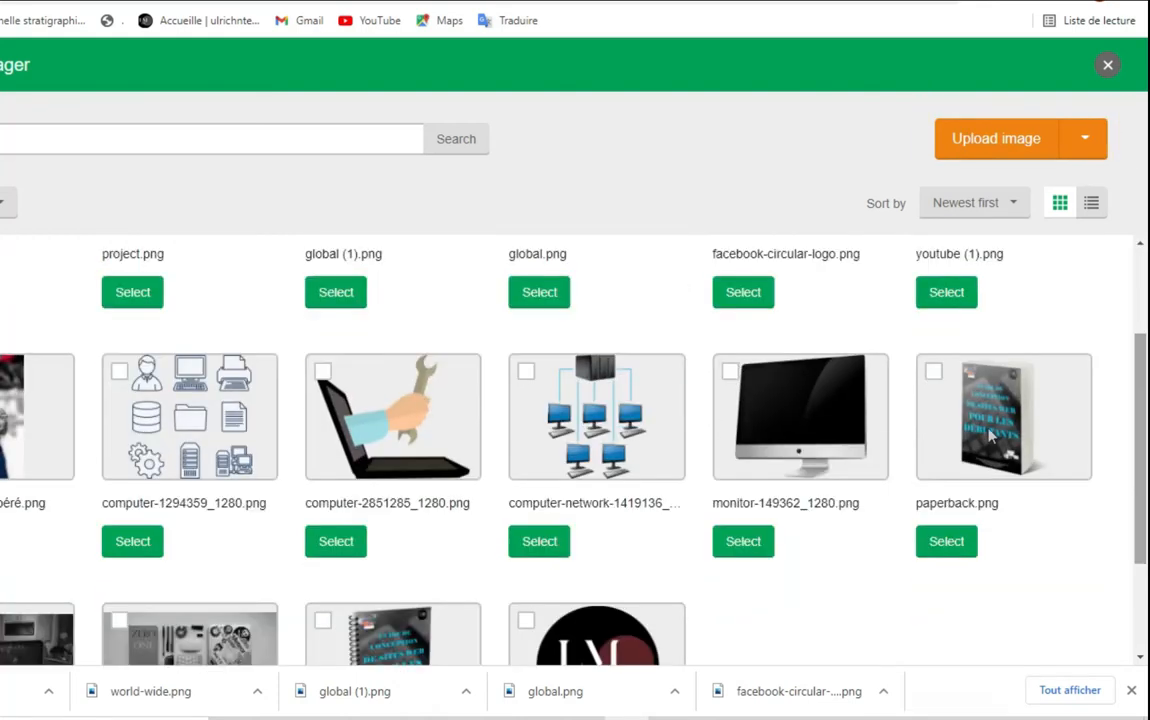
pyautogui.click(945, 542)
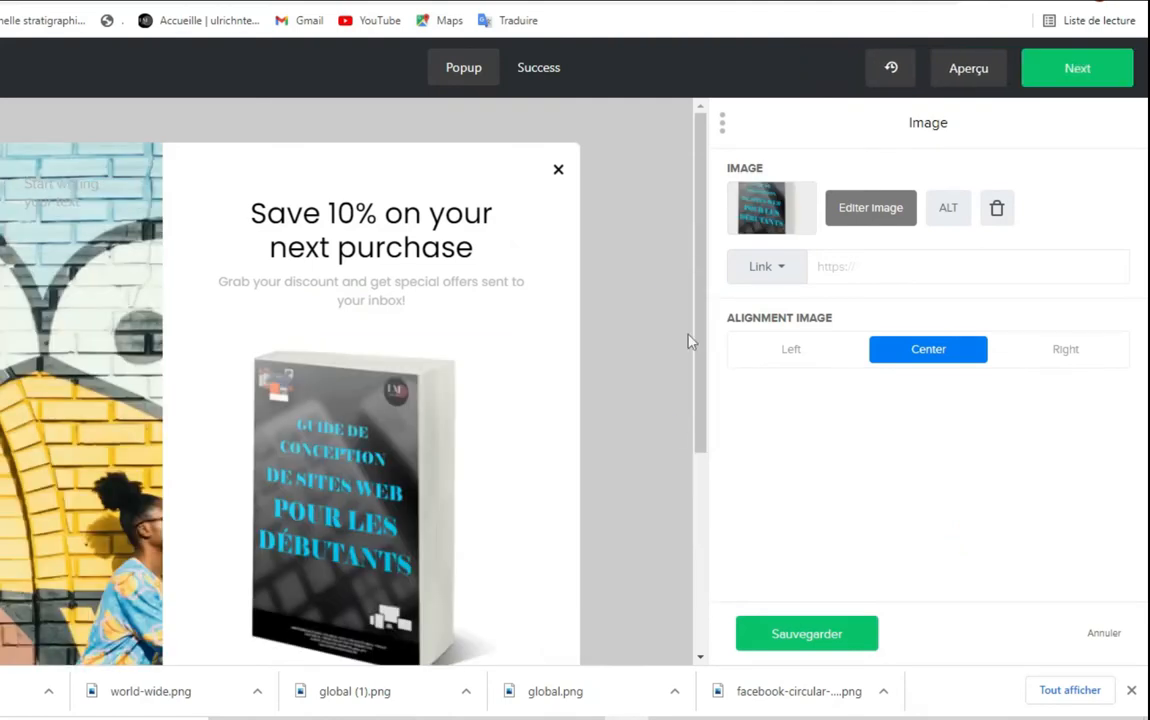
pyautogui.scroll(-3, 697, 345)
pyautogui.scroll(2, 700, 343)
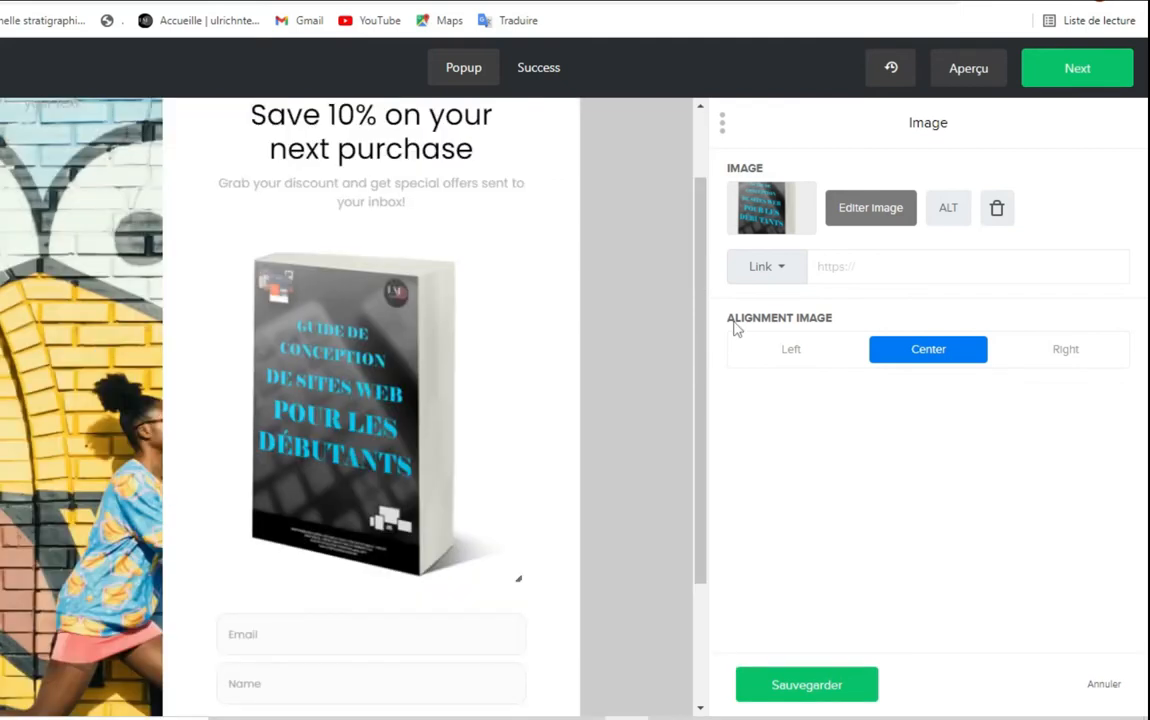
pyautogui.scroll(-2, 540, 390)
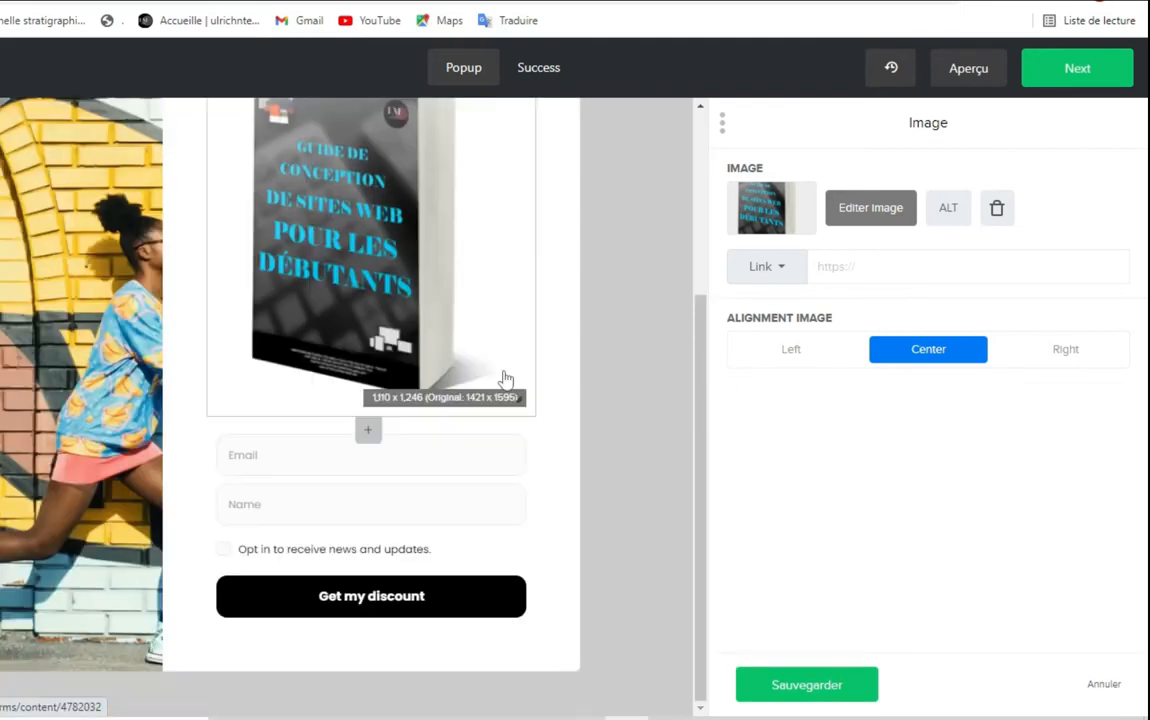
pyautogui.scroll(3, 516, 439)
pyautogui.scroll(-2, 516, 439)
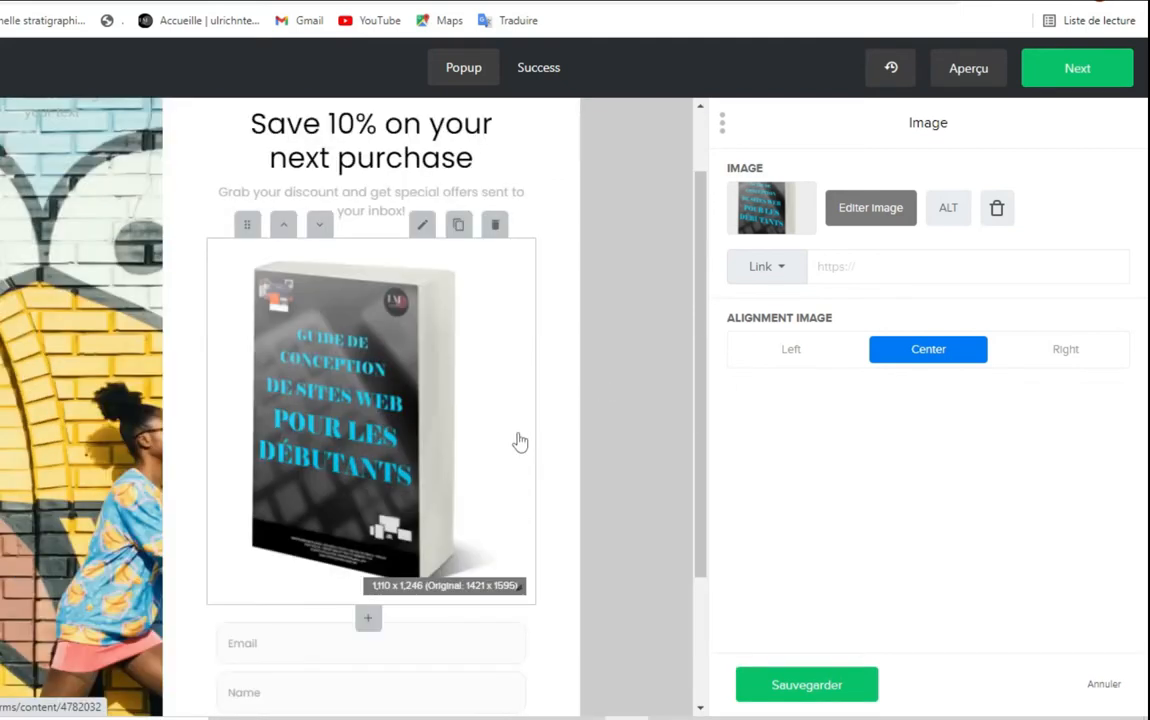
pyautogui.scroll(2, 517, 437)
pyautogui.scroll(-1, 516, 433)
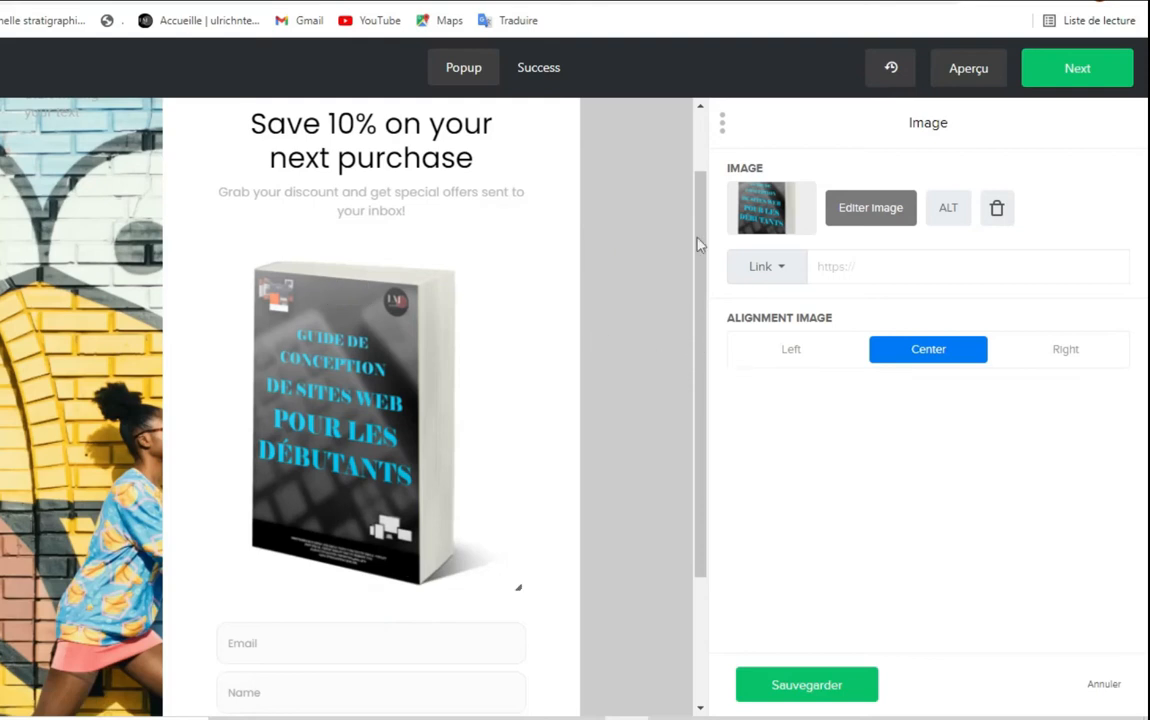
pyautogui.moveTo(705, 202); pyautogui.dragTo(701, 167)
pyautogui.scroll(-2, 552, 341)
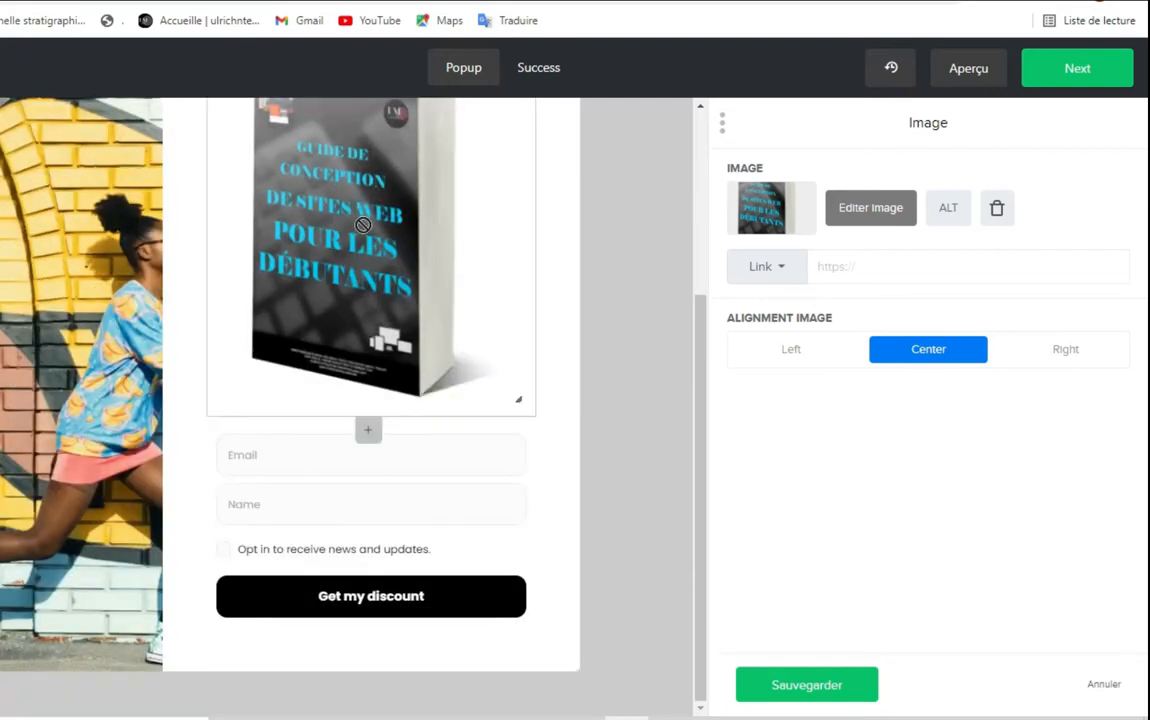
pyautogui.scroll(2, 398, 295)
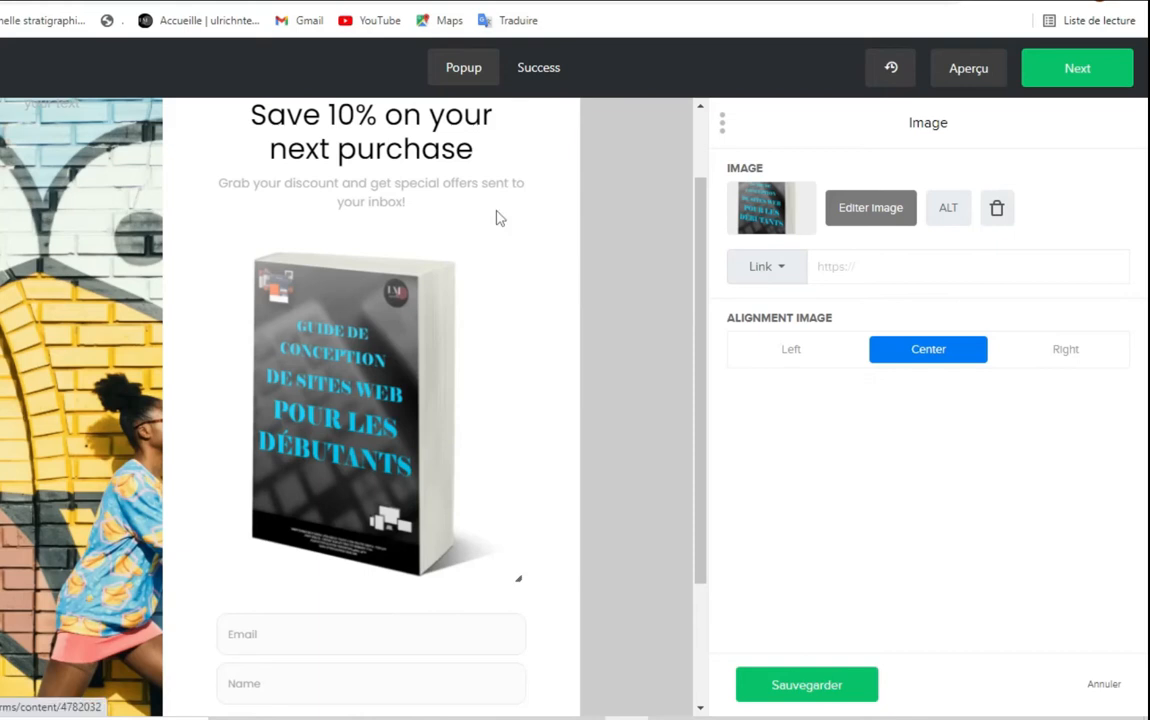
pyautogui.scroll(-2, 500, 218)
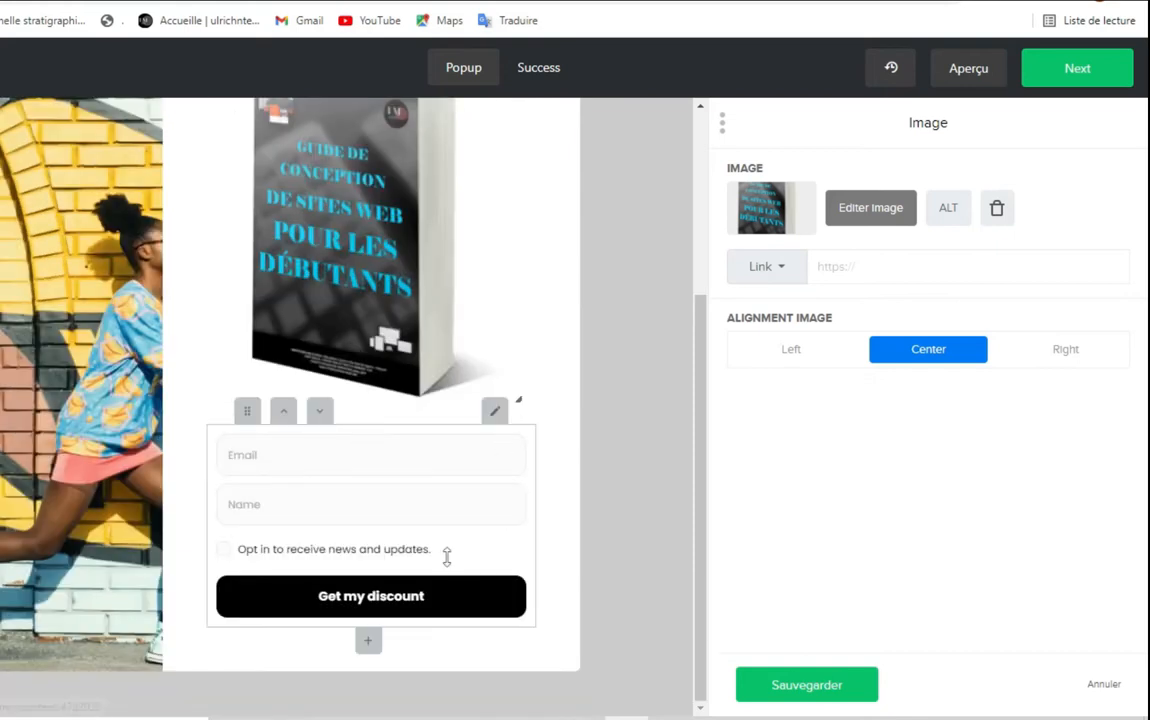
pyautogui.scroll(2, 369, 310)
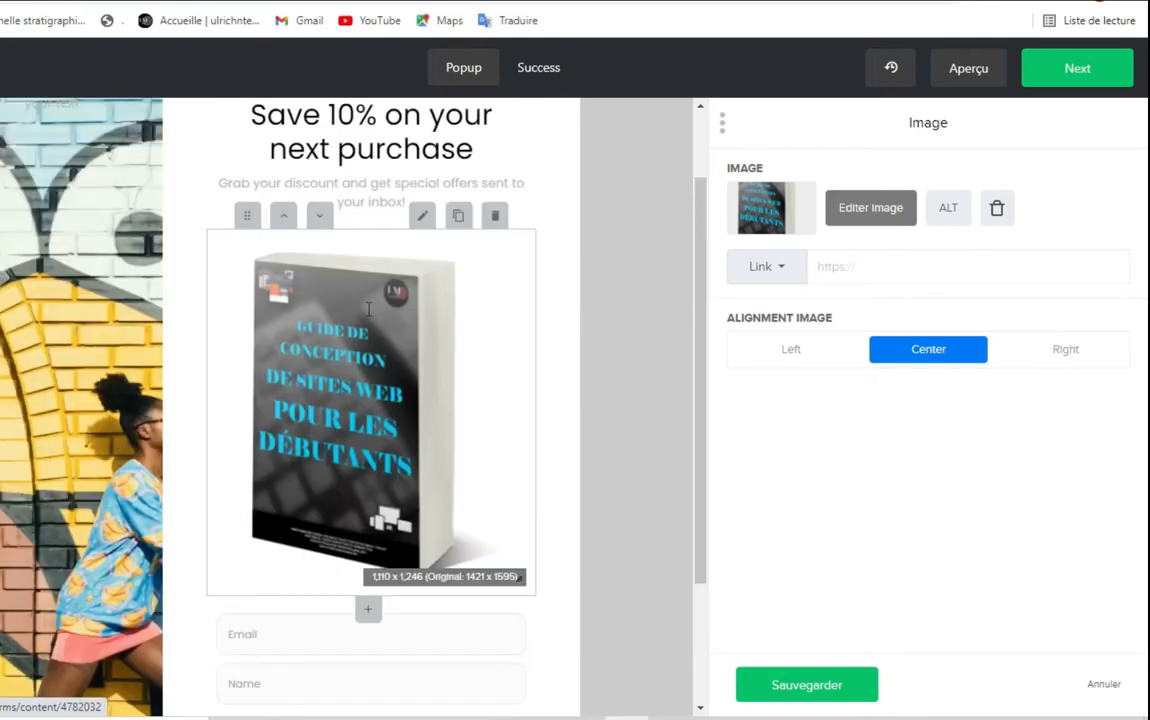
pyautogui.scroll(-2, 505, 400)
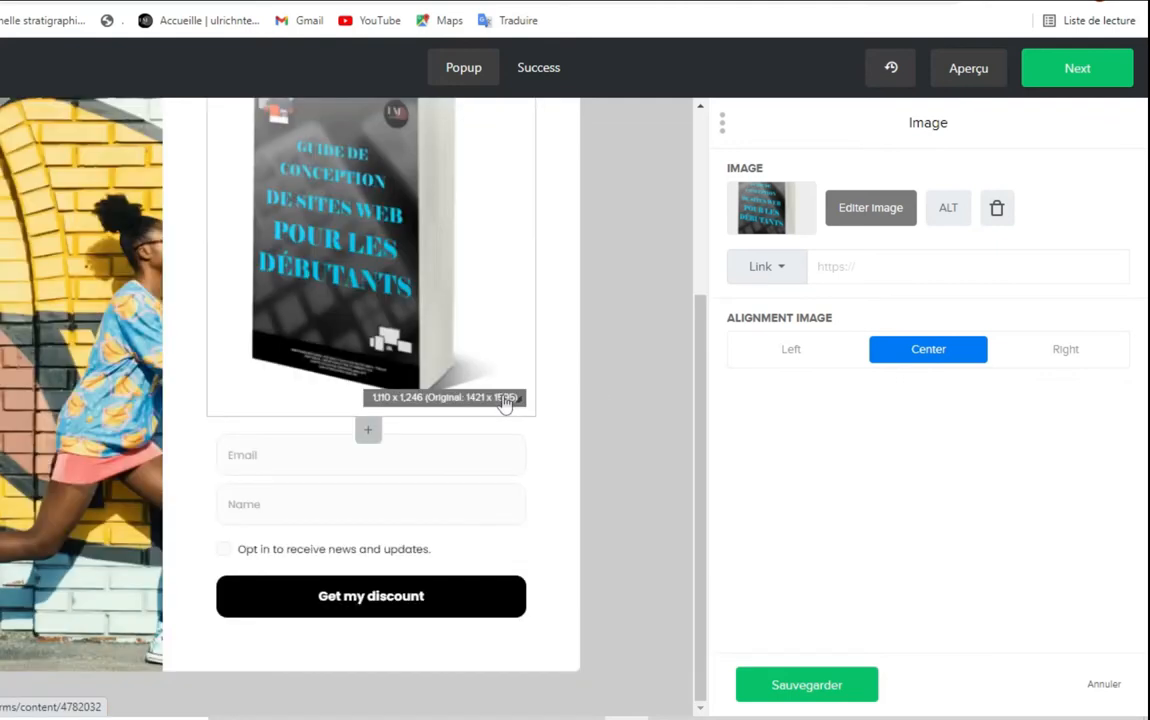
pyautogui.click(872, 265)
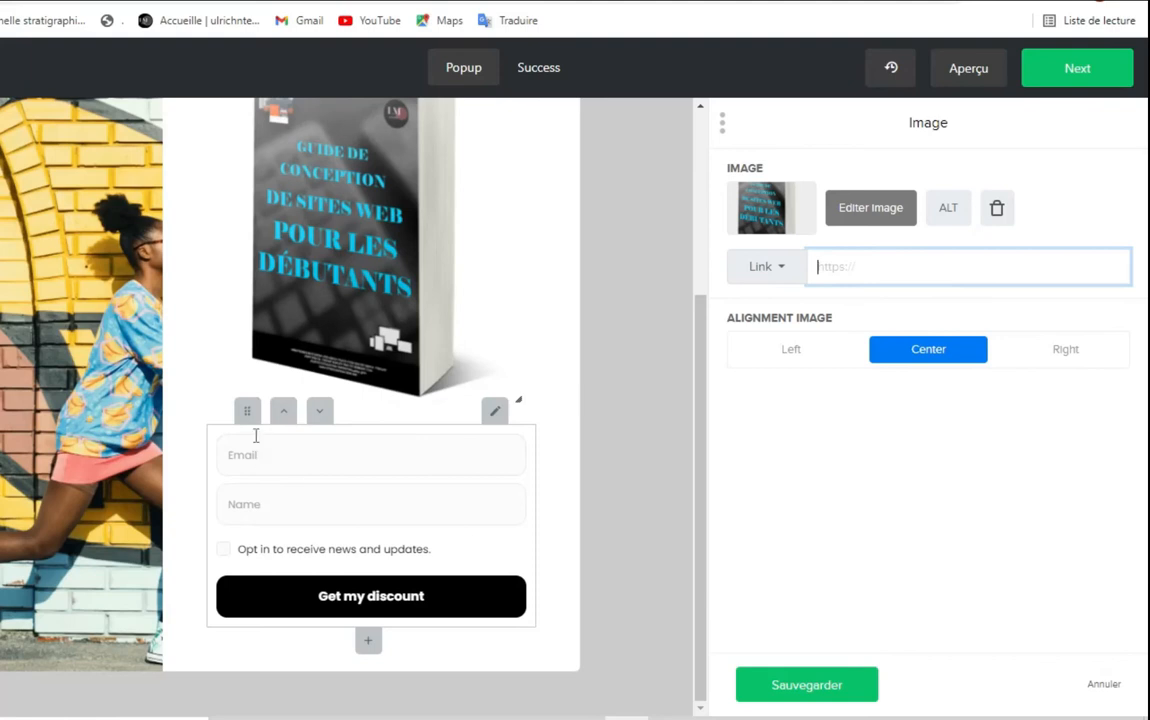
pyautogui.click(493, 419)
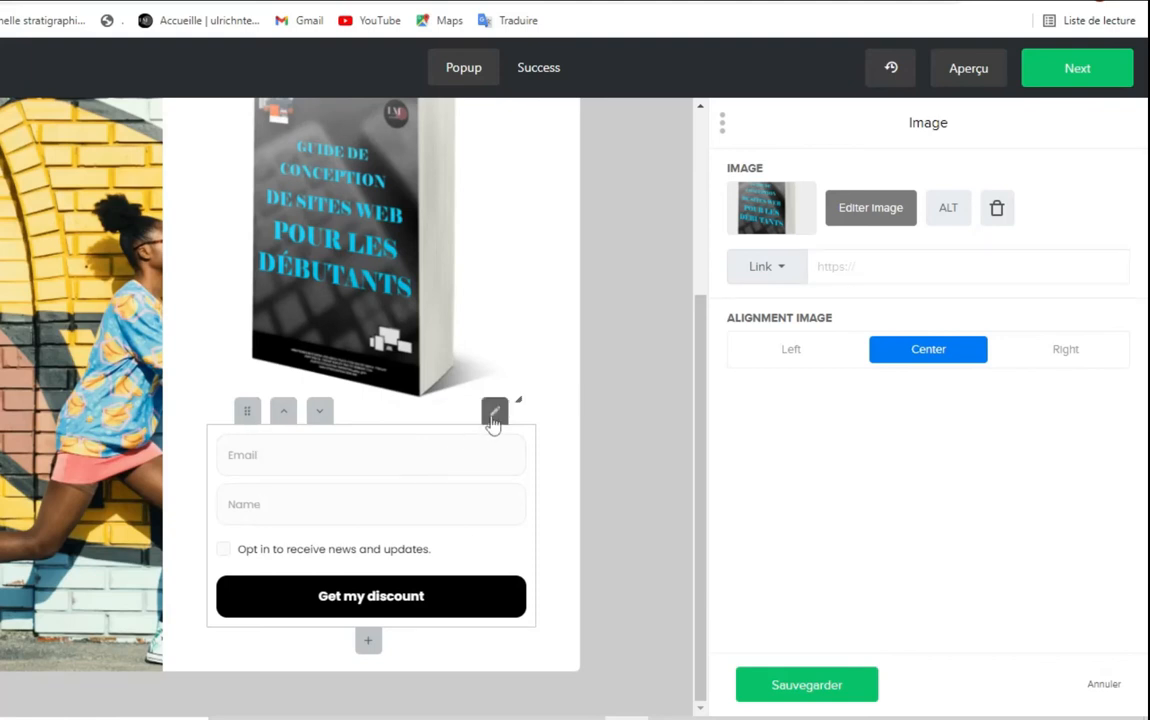
# Open the signup form block settings and keep the button action on Success message
pyautogui.click(494, 418)
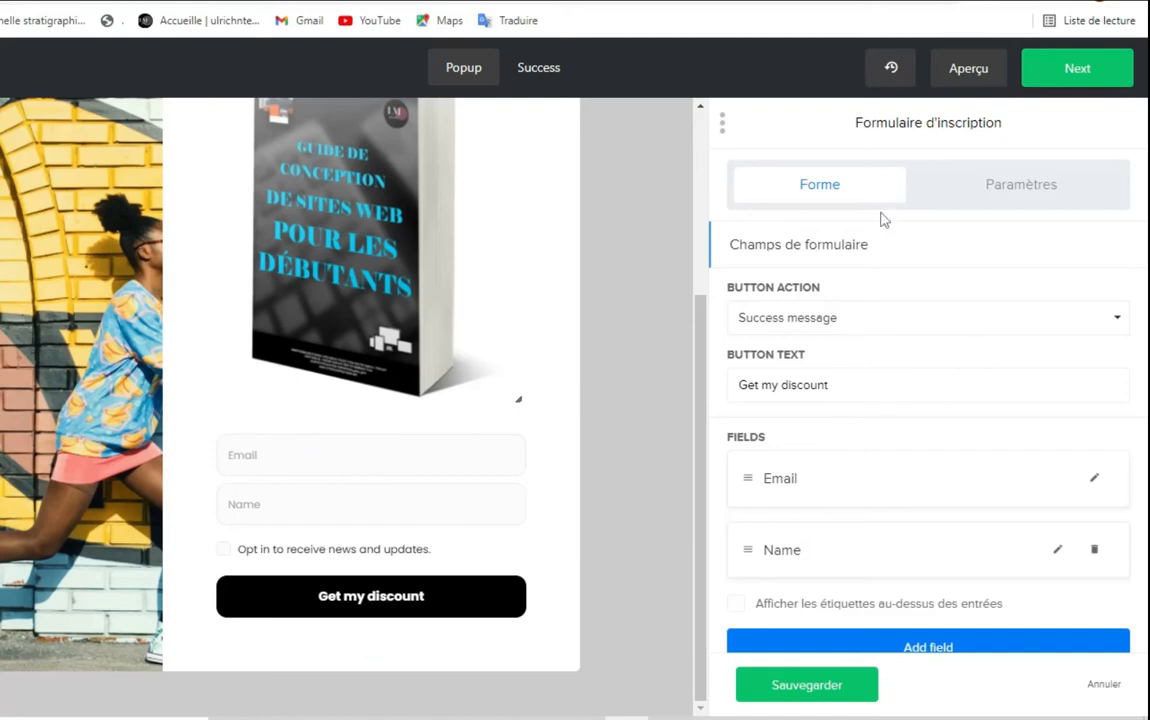
pyautogui.hotkey('ctrl', 'shift', 'd')
pyautogui.moveTo(718, 156)
pyautogui.mouseDown()
pyautogui.moveTo(726, 193)
pyautogui.moveTo(826, 224)
pyautogui.moveTo(924, 211)
pyautogui.mouseUp()
pyautogui.hotkey('ctrl', 'z')
pyautogui.moveTo(918, 149)
pyautogui.mouseDown()
pyautogui.moveTo(925, 190)
pyautogui.moveTo(1132, 208)
pyautogui.mouseUp()
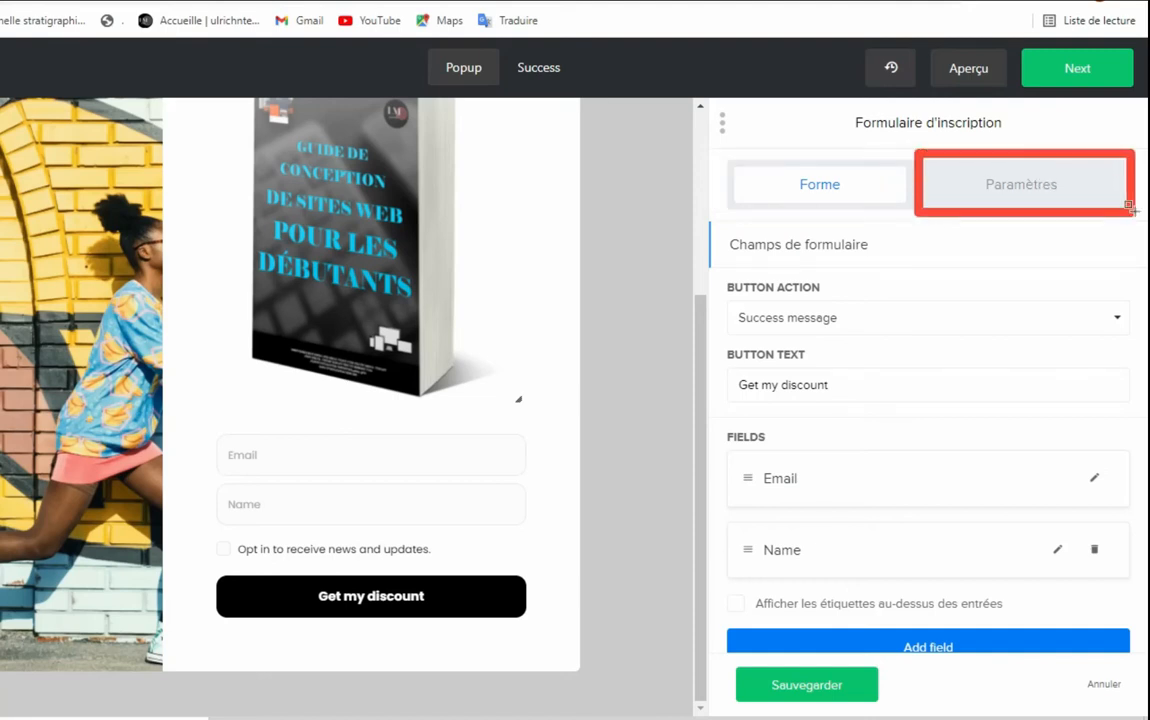
pyautogui.press('Escape')
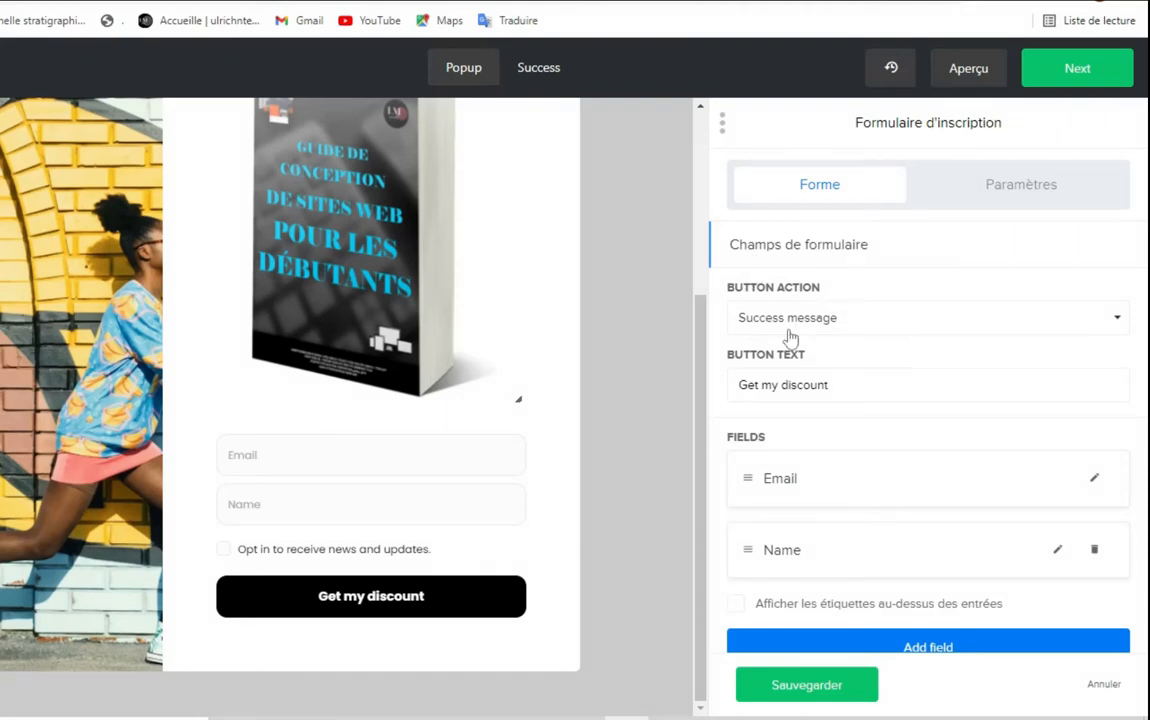
pyautogui.click(1120, 320)
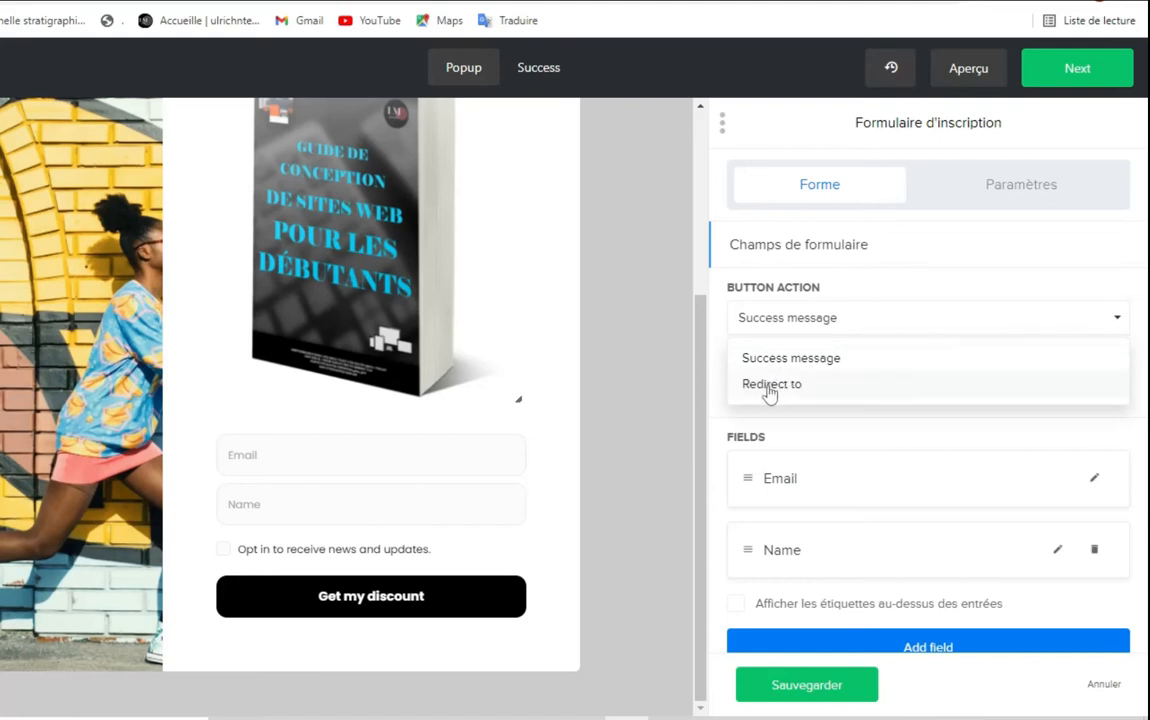
pyautogui.click(845, 366)
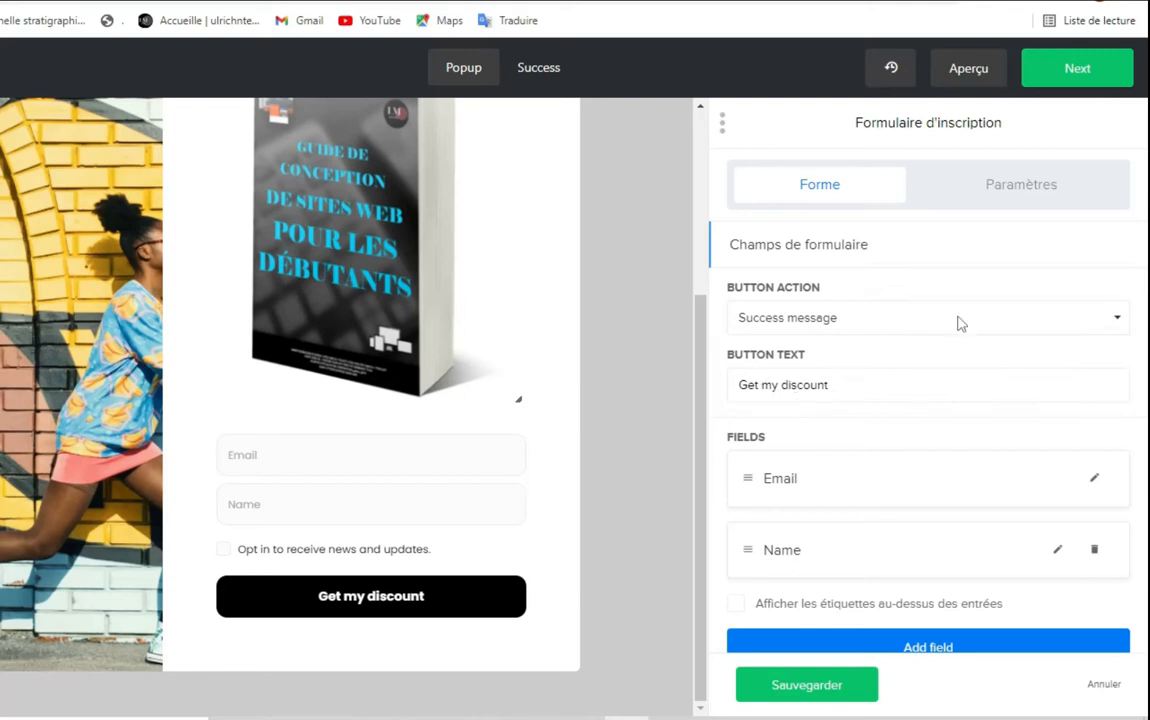
# Translate the MailerLite form editor into French with Google Translate, then select the button text field
pyautogui.click(1052, 2)
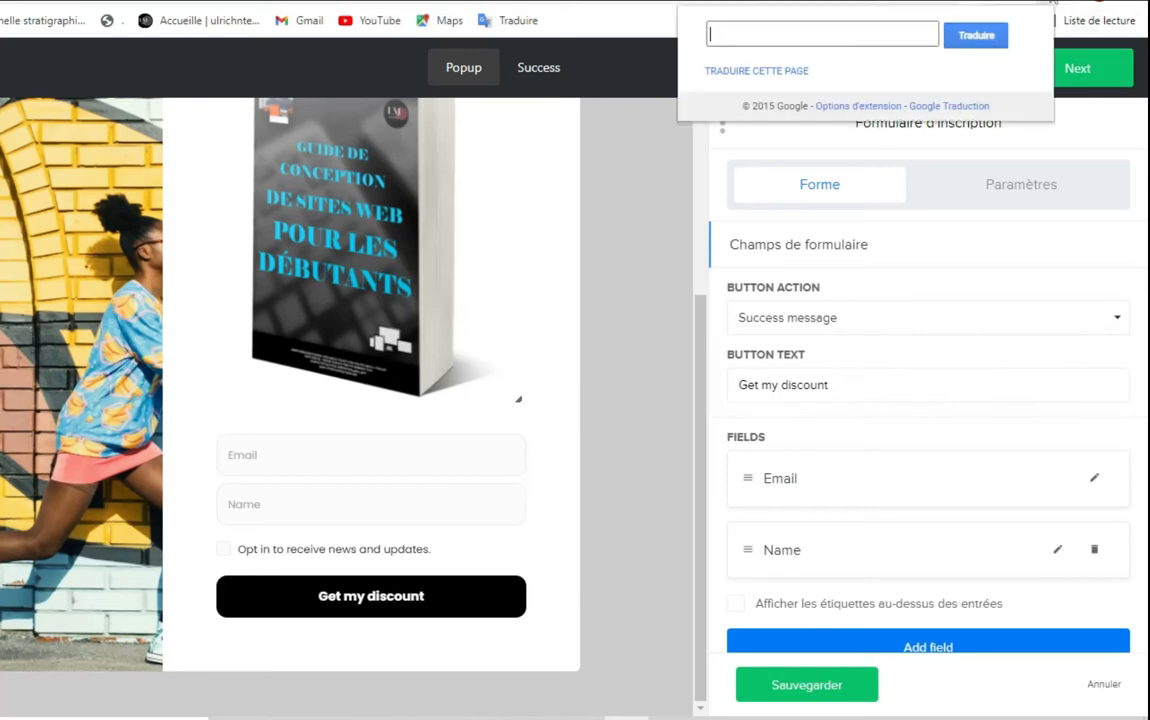
pyautogui.click(754, 84)
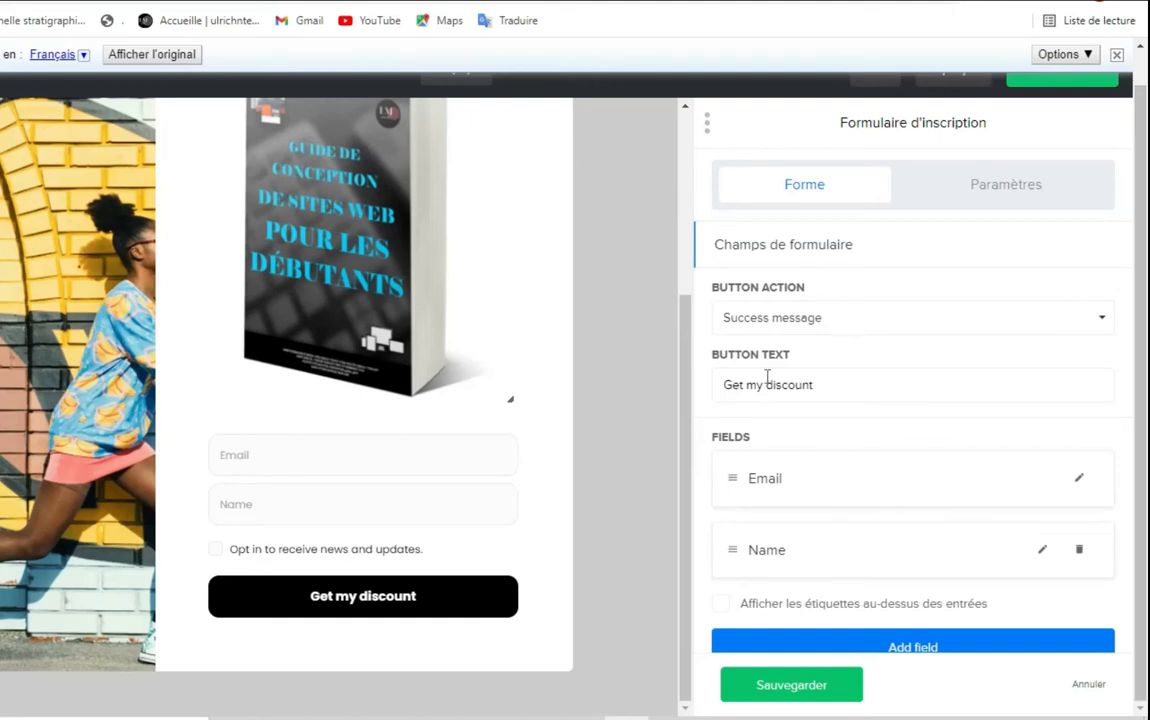
pyautogui.click(837, 373)
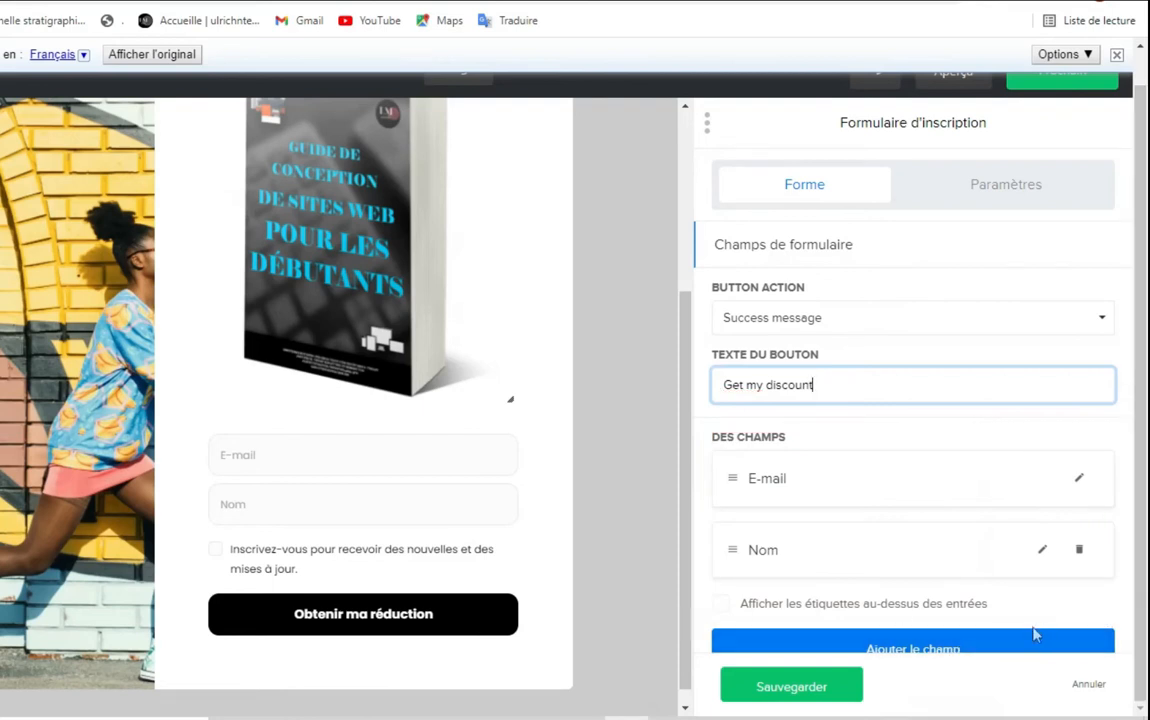
# Add a Nom de famille field, delete it again, and save the form with only E-mail and Nom
pyautogui.click(942, 647)
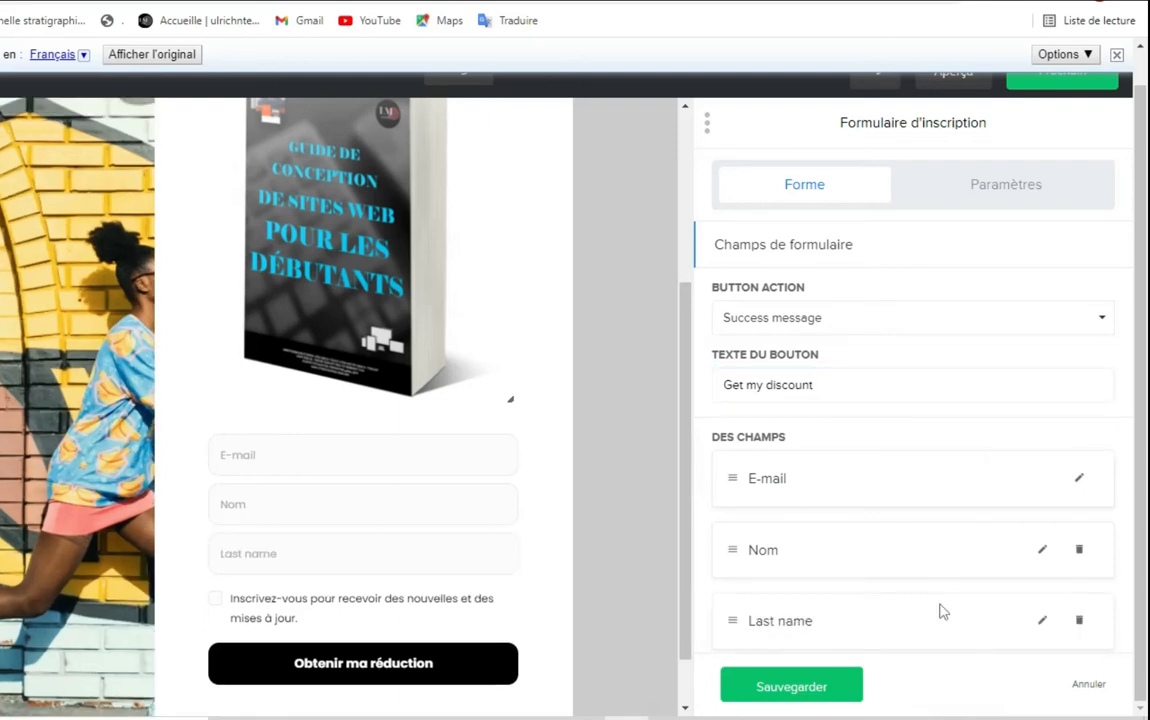
pyautogui.scroll(-2, 940, 610)
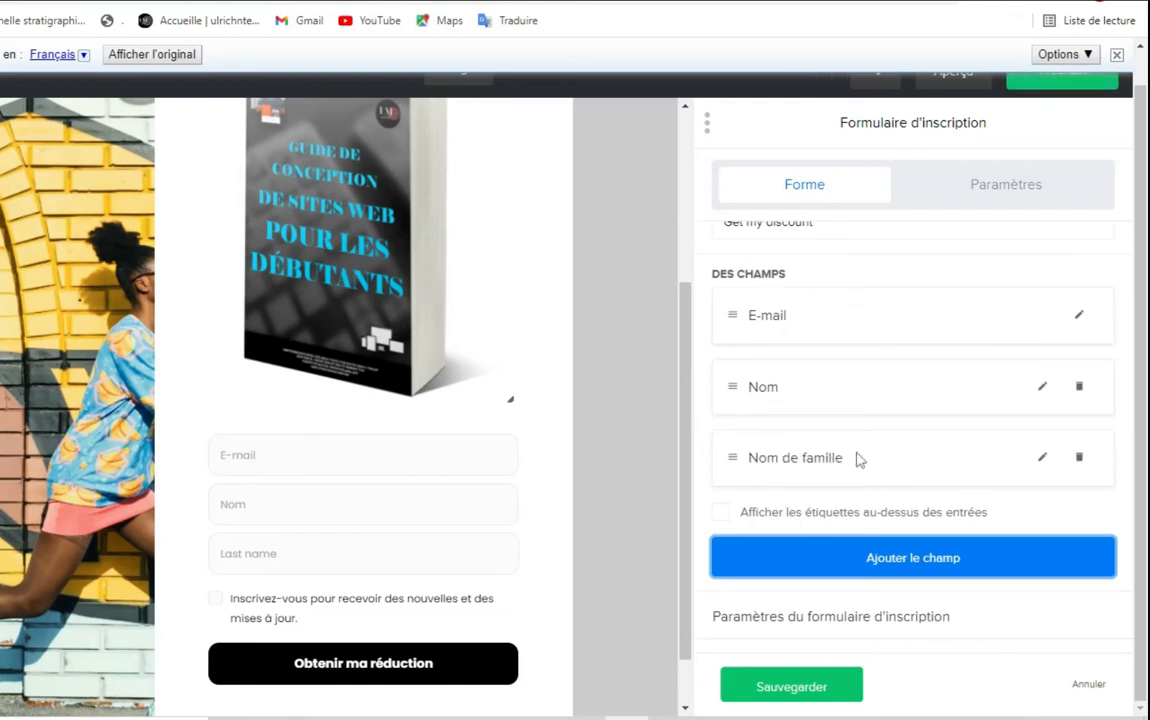
pyautogui.click(1080, 459)
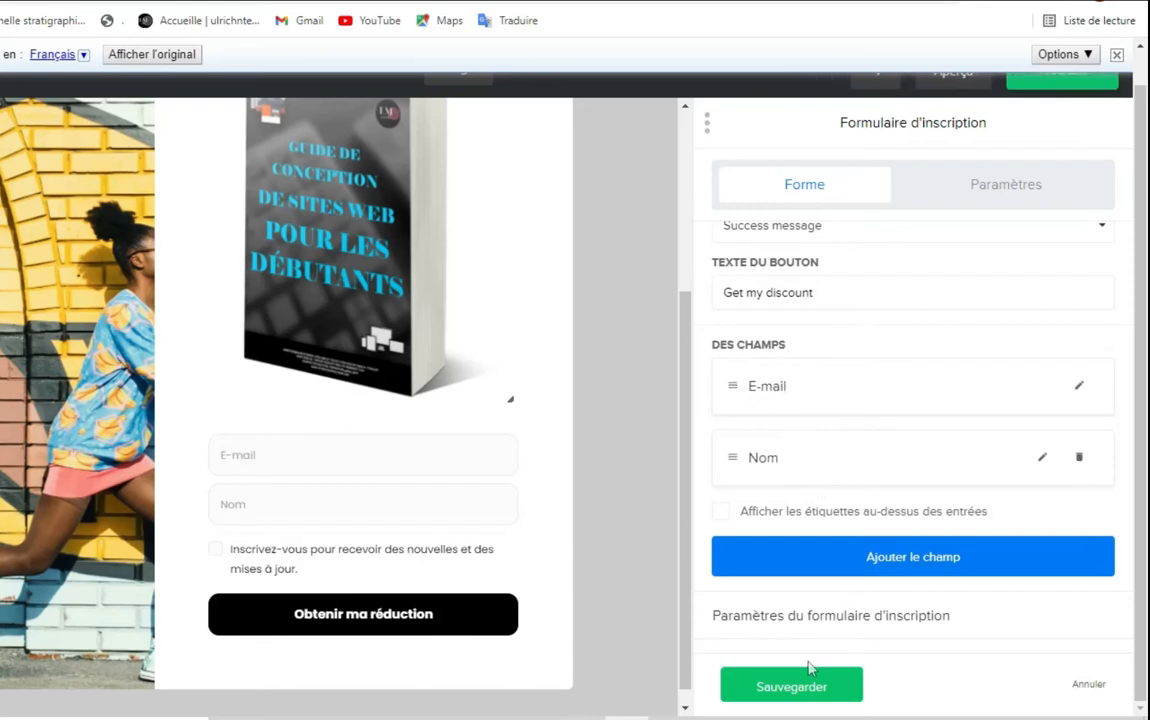
pyautogui.click(790, 686)
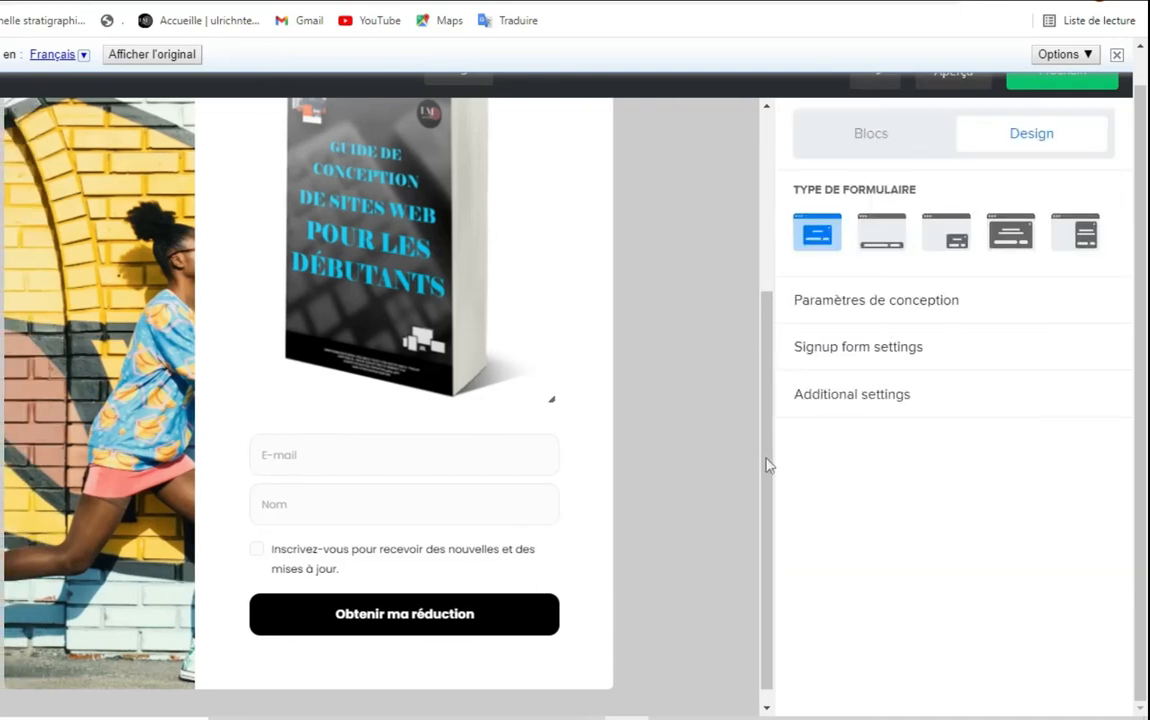
# Select the popup's book-cover image to view its settings, then continue with Prochain
pyautogui.click(568, 385)
pyautogui.scroll(3, 603, 404)
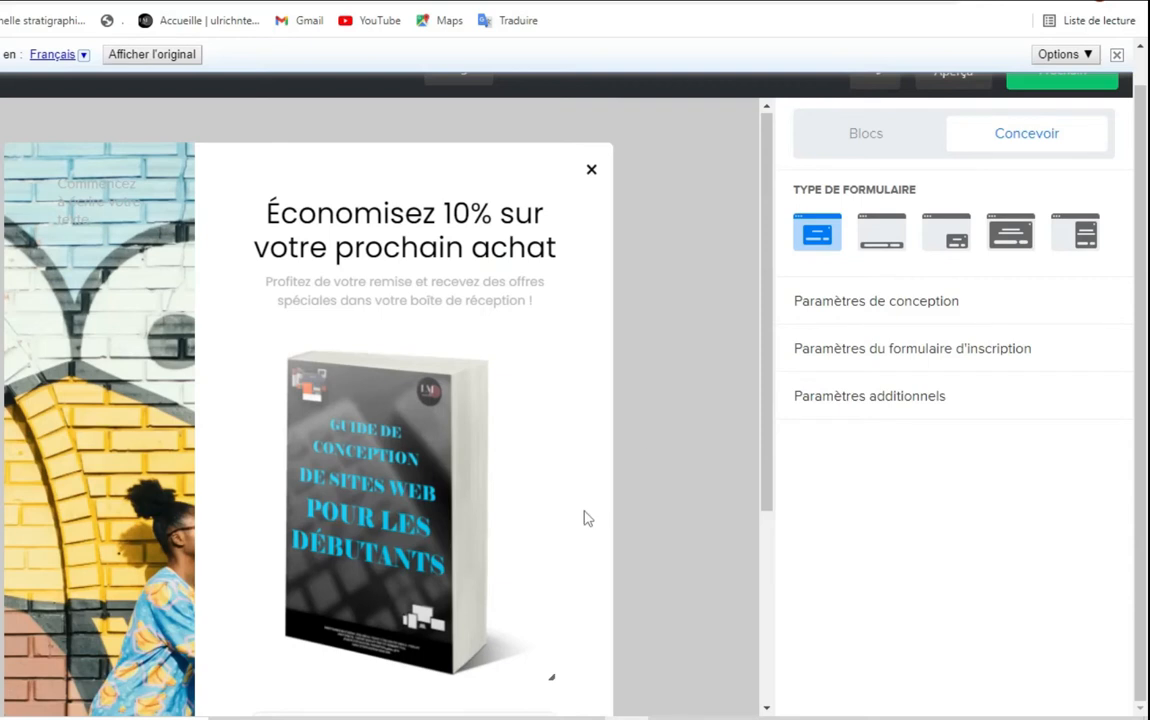
pyautogui.scroll(-5, 416, 444)
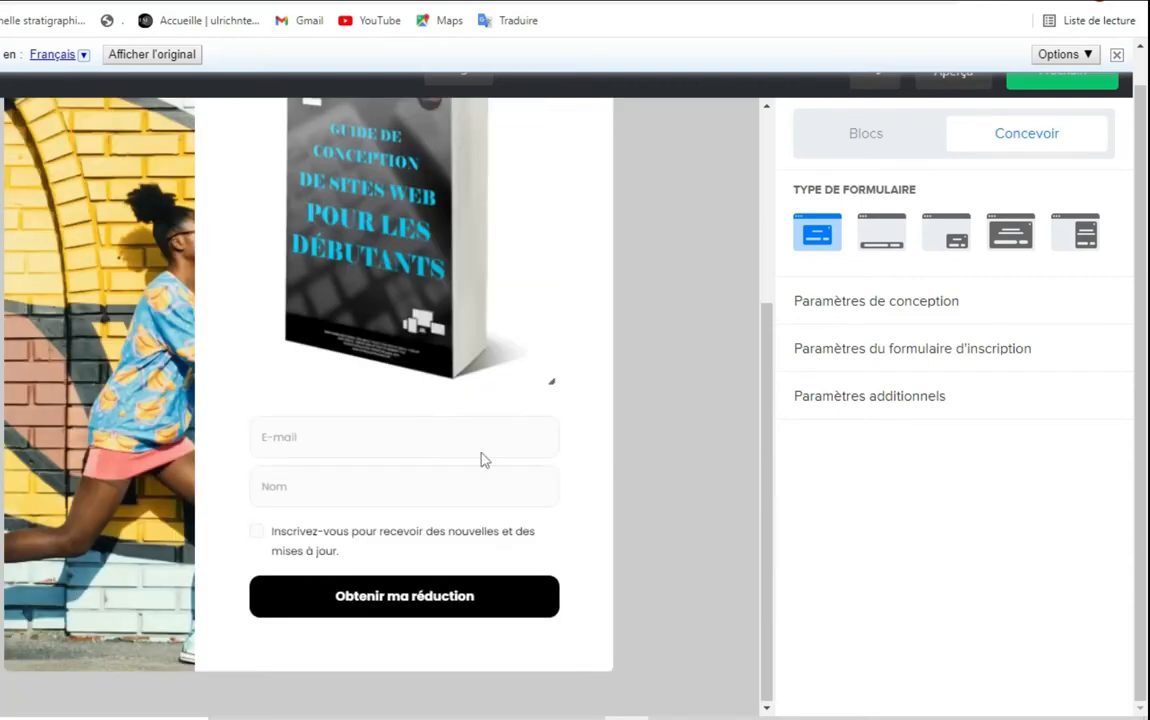
pyautogui.scroll(5, 480, 460)
pyautogui.scroll(-4, 478, 461)
pyautogui.scroll(3, 478, 461)
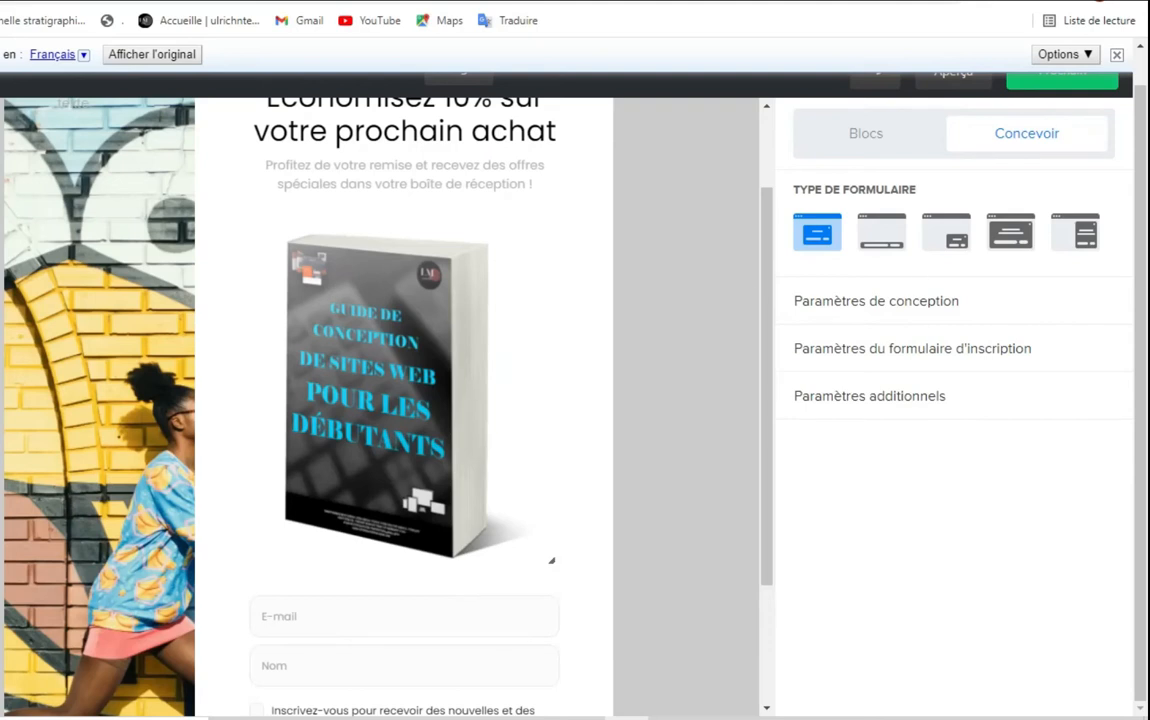
pyautogui.scroll(1, 1010, 150)
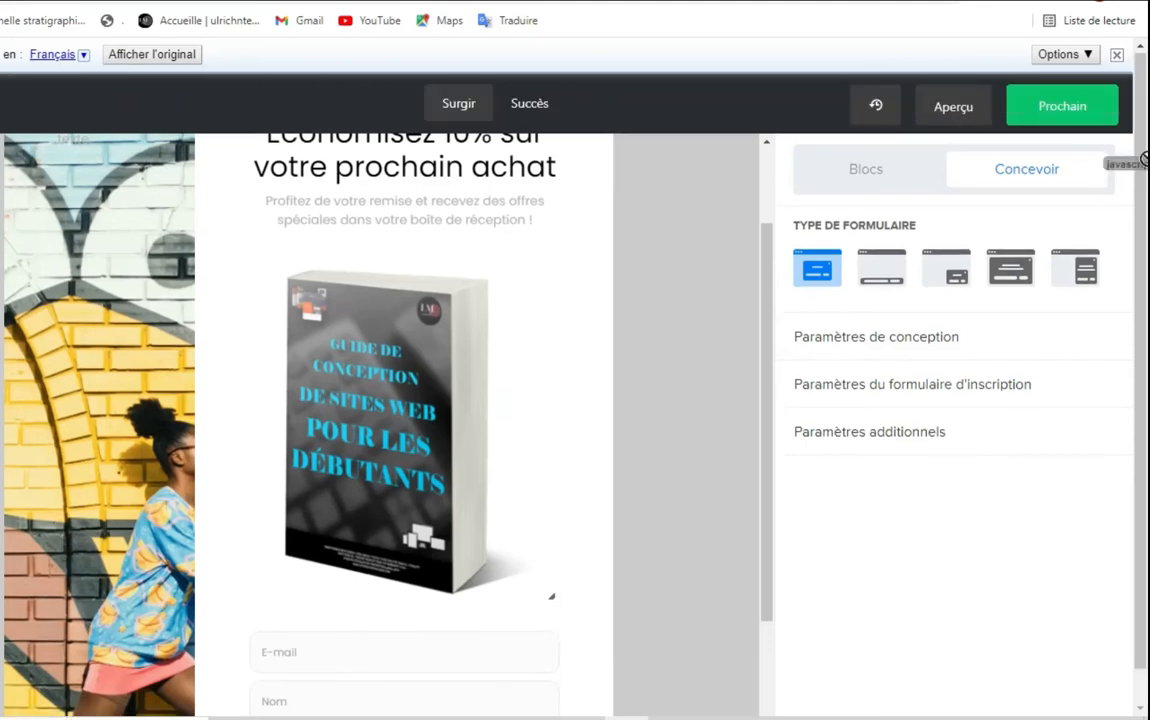
pyautogui.click(412, 265)
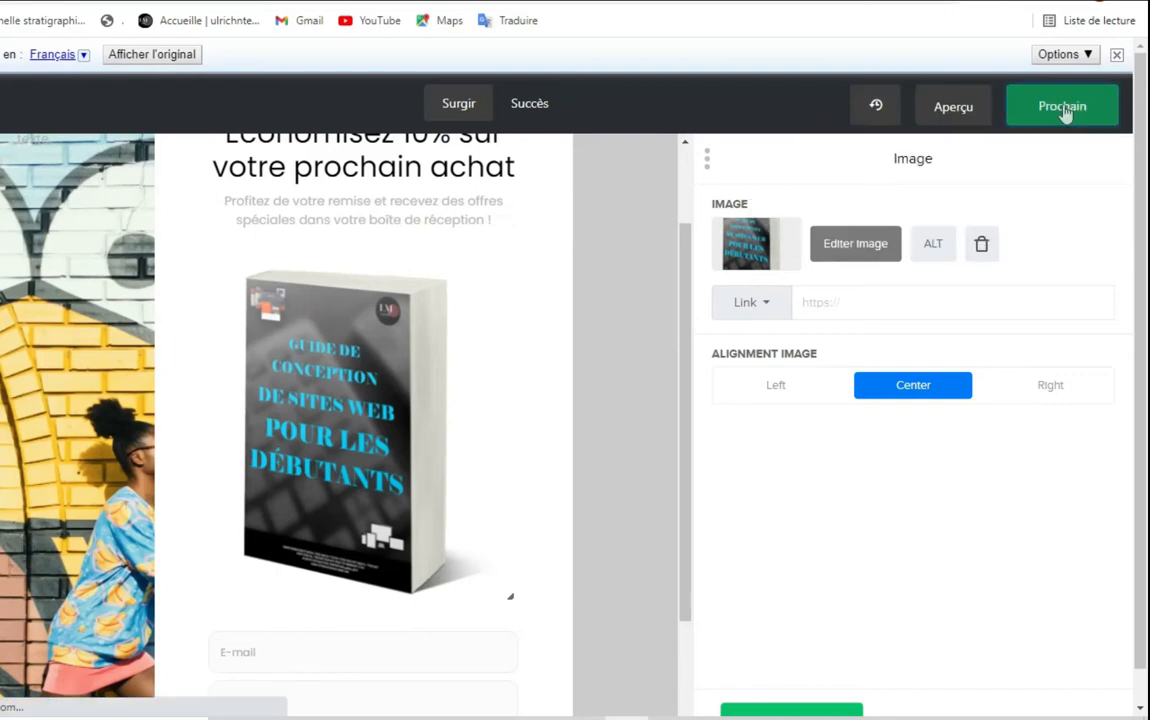
pyautogui.click(1063, 108)
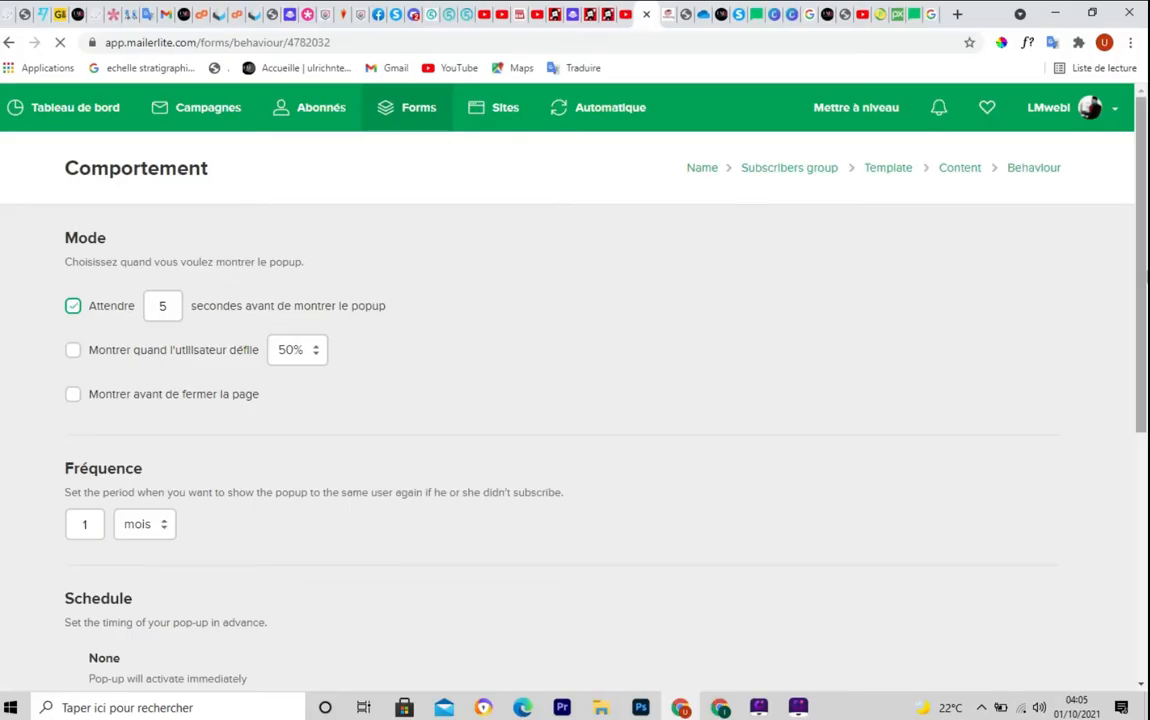
# Enable showing the popup when the visitor scrolls 50% down the page
pyautogui.moveTo(1144, 214)
pyautogui.mouseDown()
pyautogui.moveTo(1146, 446)
pyautogui.moveTo(1145, 208)
pyautogui.mouseUp()
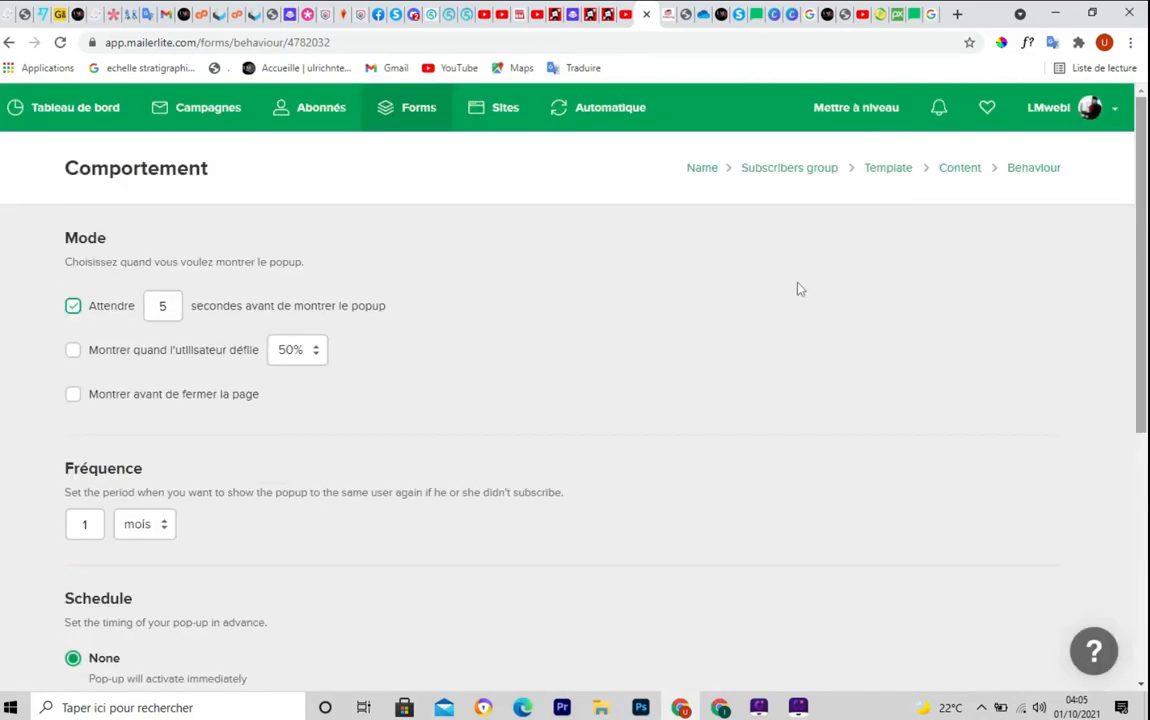
pyautogui.hotkey('ctrl', 'F6')
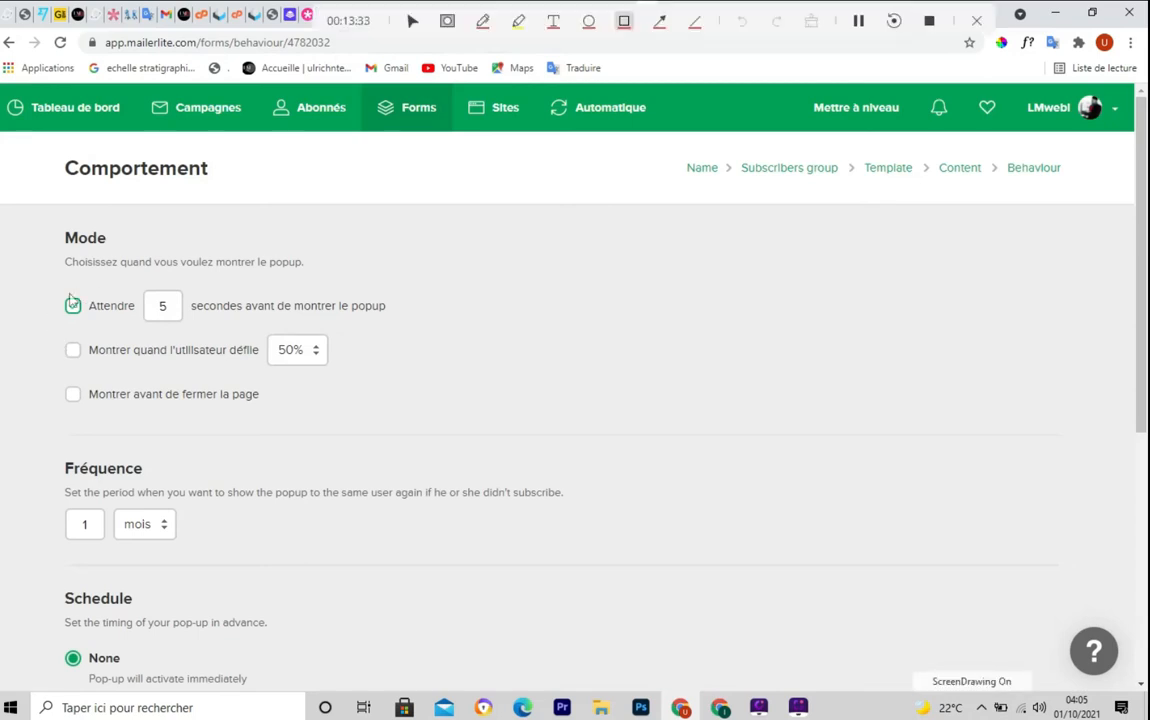
pyautogui.moveTo(57, 290)
pyautogui.mouseDown()
pyautogui.moveTo(69, 326)
pyautogui.moveTo(321, 340)
pyautogui.moveTo(420, 325)
pyautogui.mouseUp()
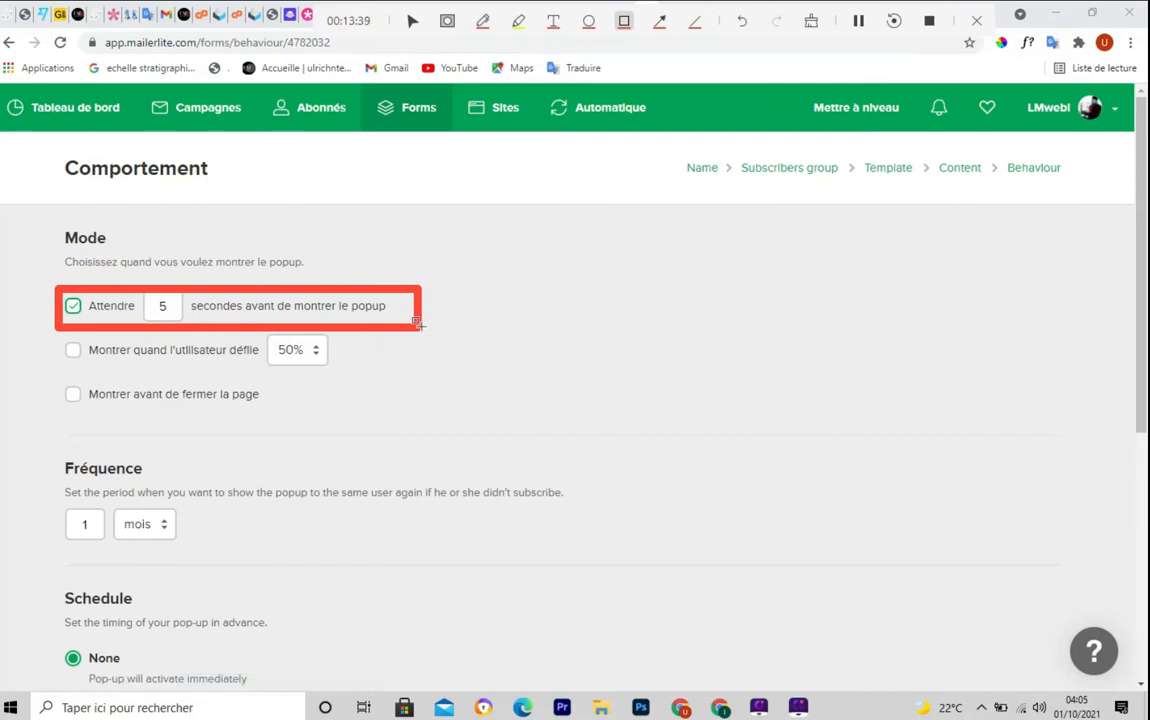
pyautogui.press('Escape')
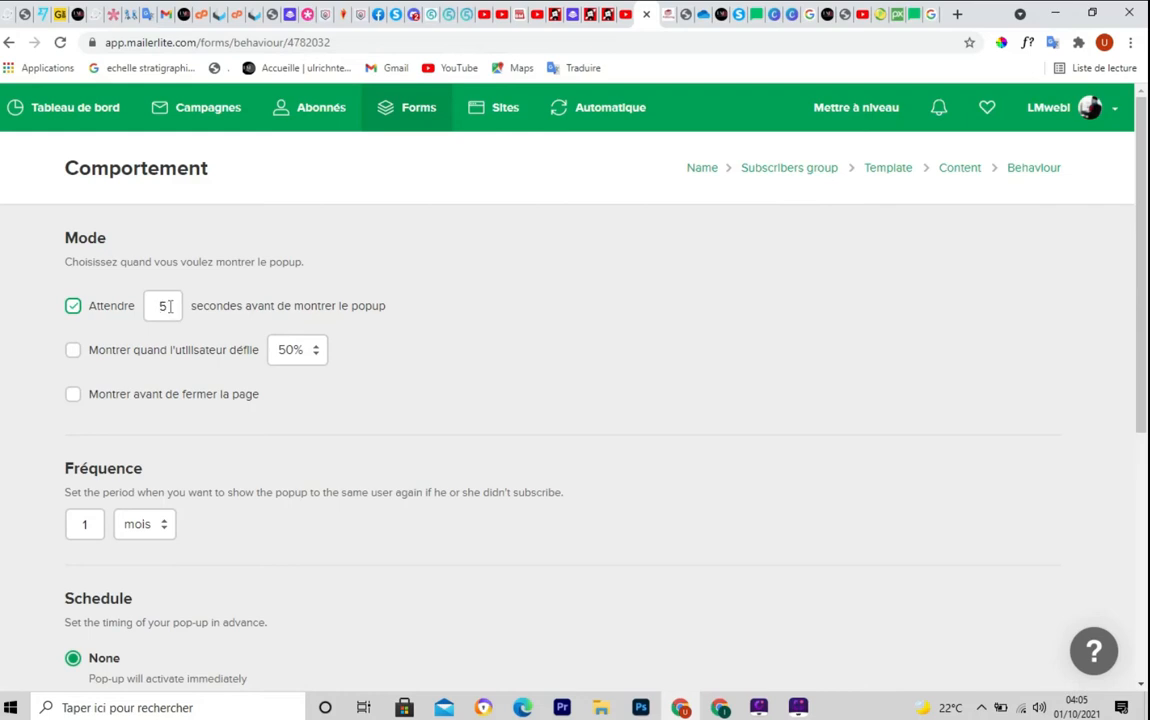
pyautogui.hotkey('ctrl', 'shift', 'd')
pyautogui.moveTo(57, 334)
pyautogui.mouseDown()
pyautogui.moveTo(320, 376)
pyautogui.moveTo(362, 371)
pyautogui.mouseUp()
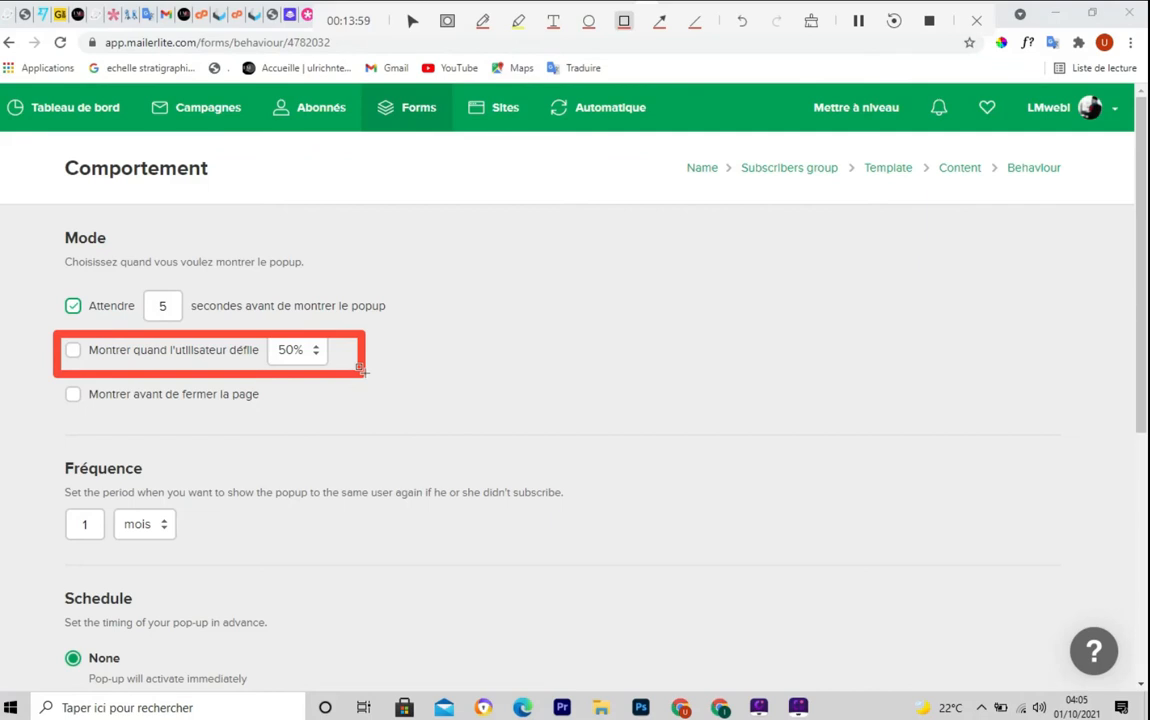
pyautogui.hotkey('ctrl', 'shift', 'd')
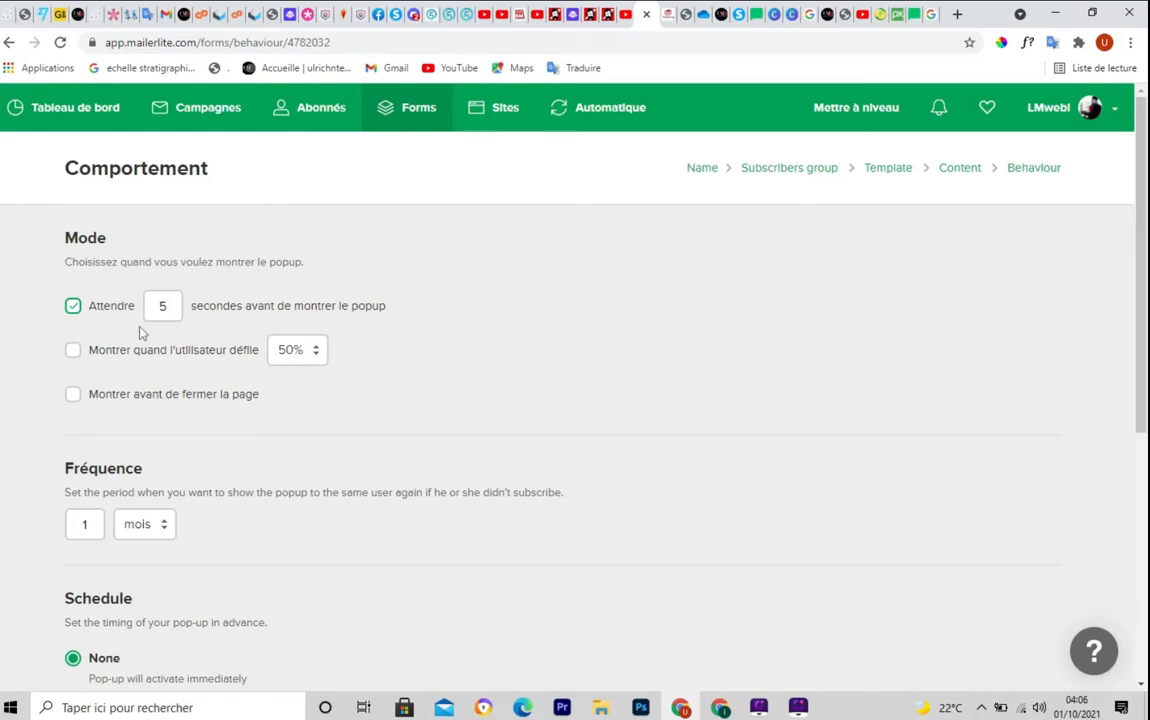
pyautogui.click(75, 354)
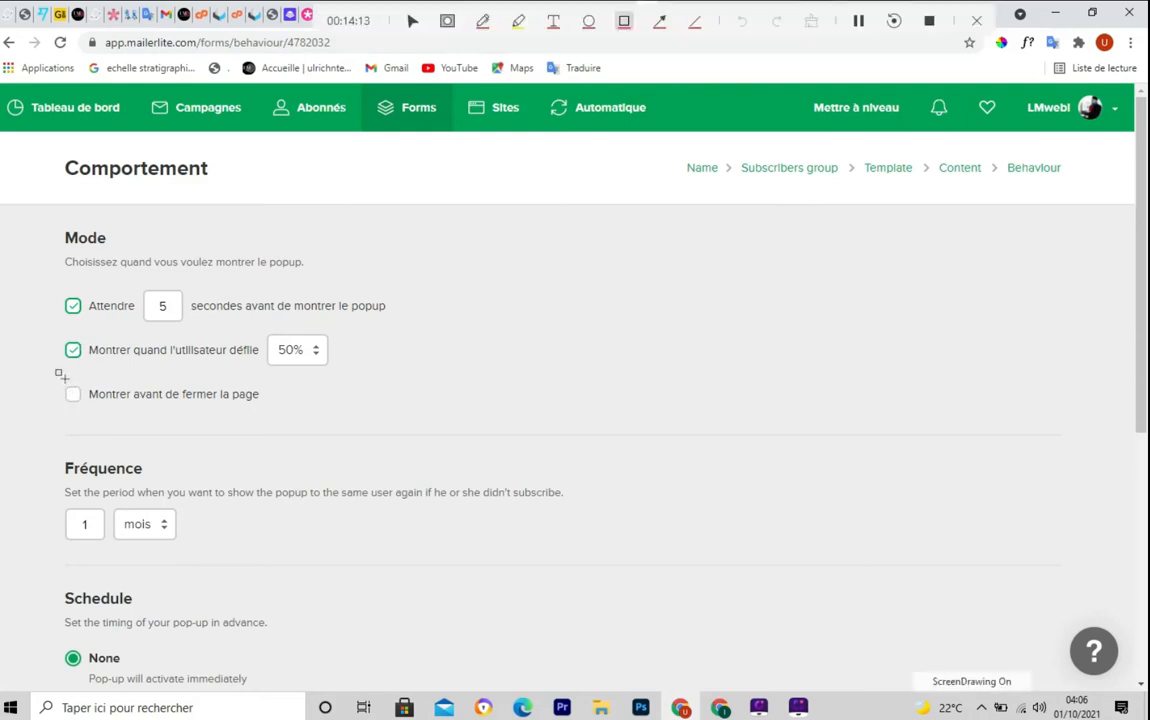
# Also enable 'Montrer avant de fermer la page', keeping the 5-second delay
pyautogui.moveTo(58, 378); pyautogui.dragTo(280, 408)
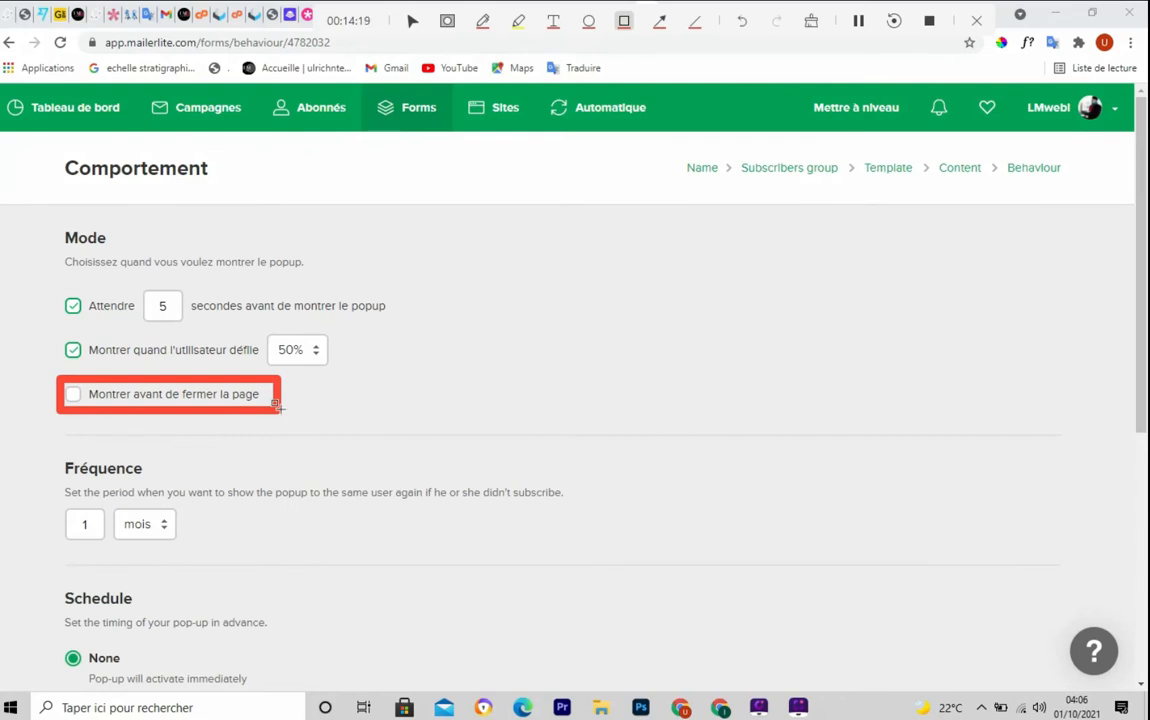
pyautogui.press('Escape')
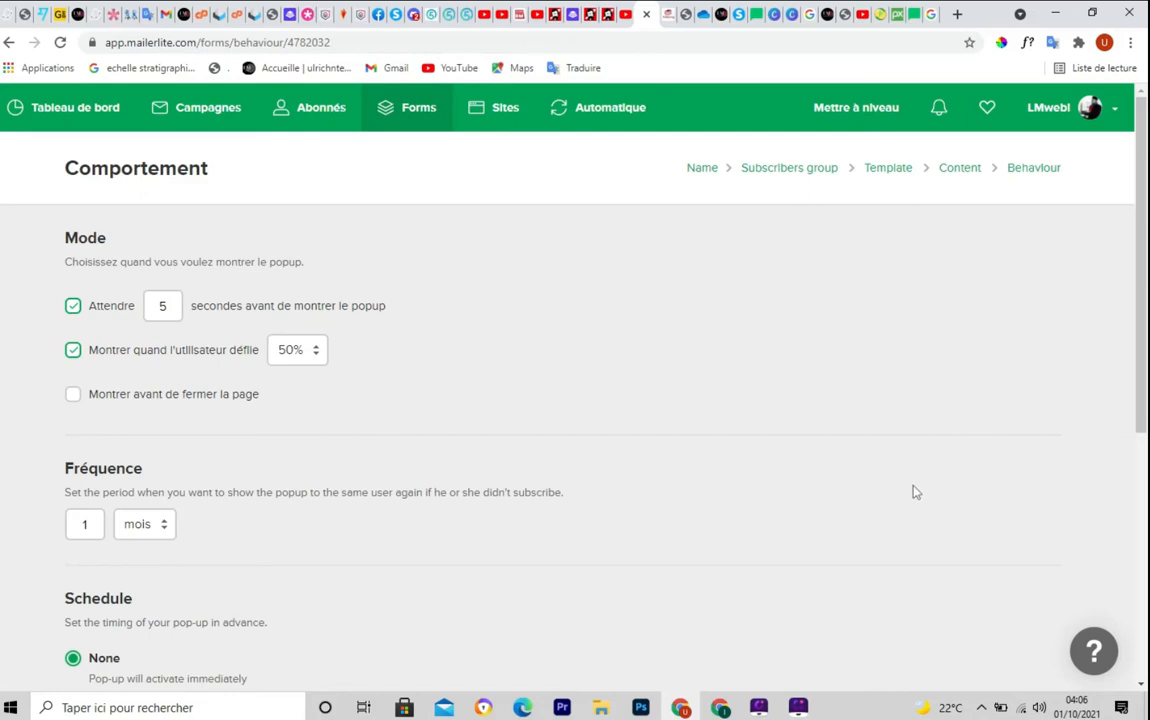
pyautogui.click(73, 396)
pyautogui.scroll(-2, 593, 447)
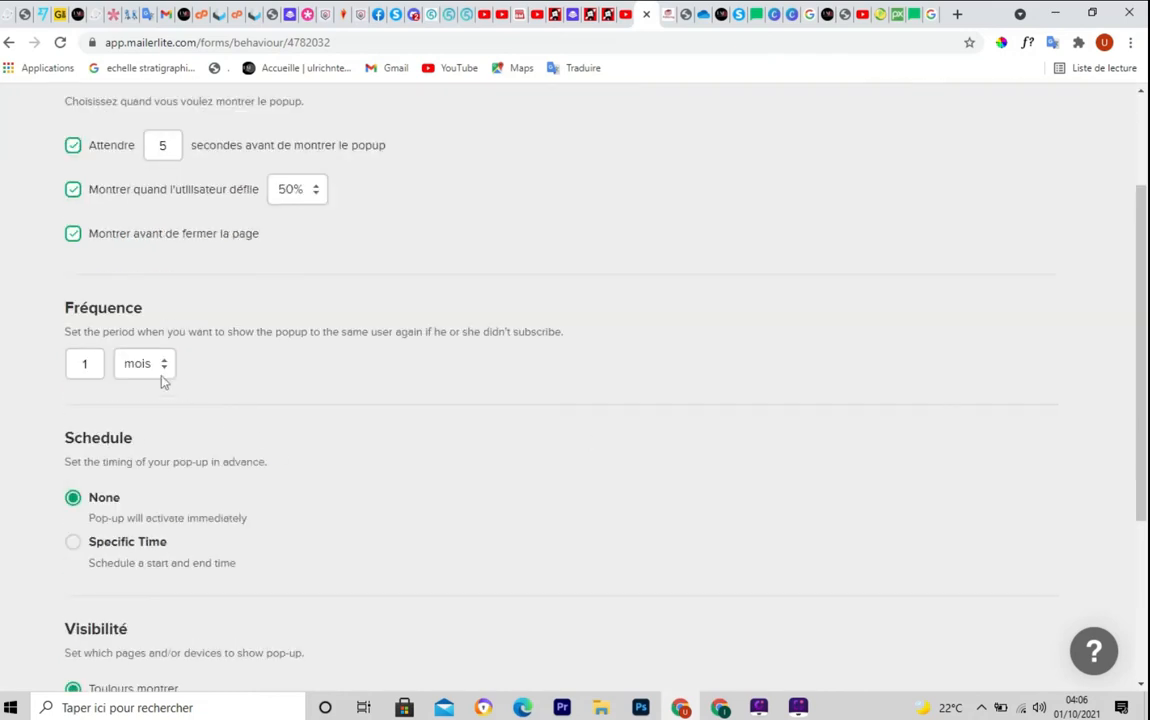
# Translate the popup behaviour settings page into French using the Google Translate extension
pyautogui.click(1055, 44)
pyautogui.click(823, 115)
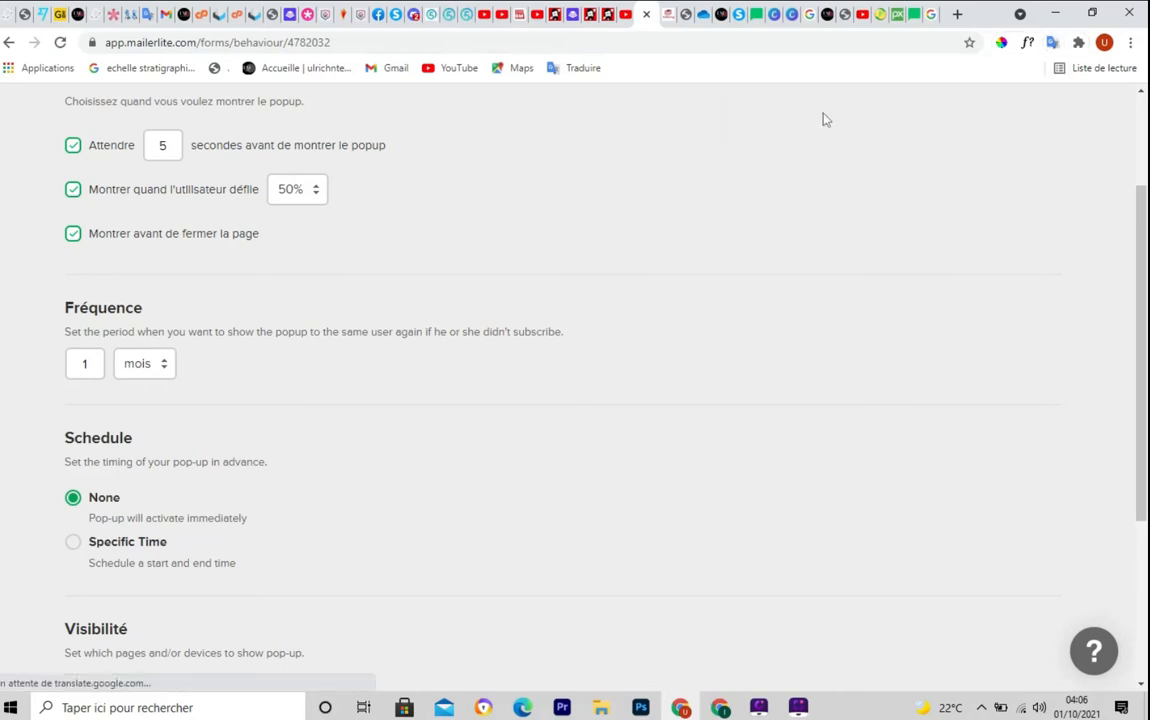
pyautogui.scroll(-3, 130, 275)
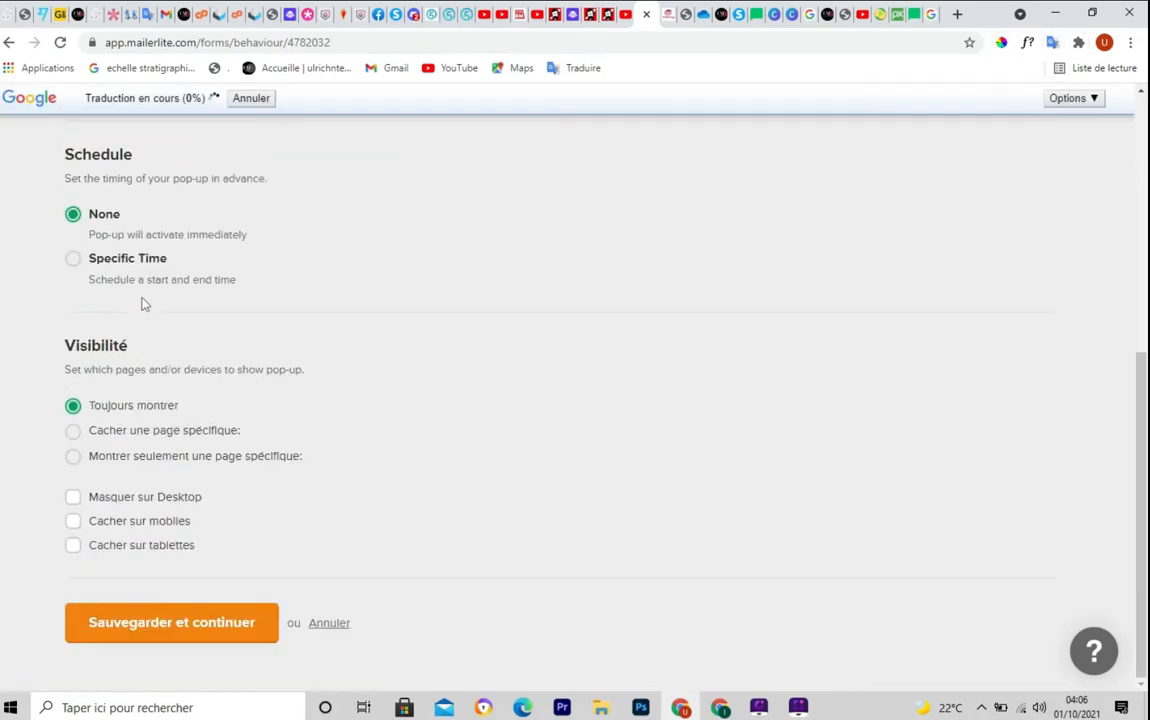
pyautogui.scroll(2, 125, 265)
pyautogui.hotkey('ctrl', 'F4')
pyautogui.moveTo(45, 162)
pyautogui.mouseDown()
pyautogui.moveTo(41, 223)
pyautogui.moveTo(240, 268)
pyautogui.moveTo(757, 270)
pyautogui.mouseUp()
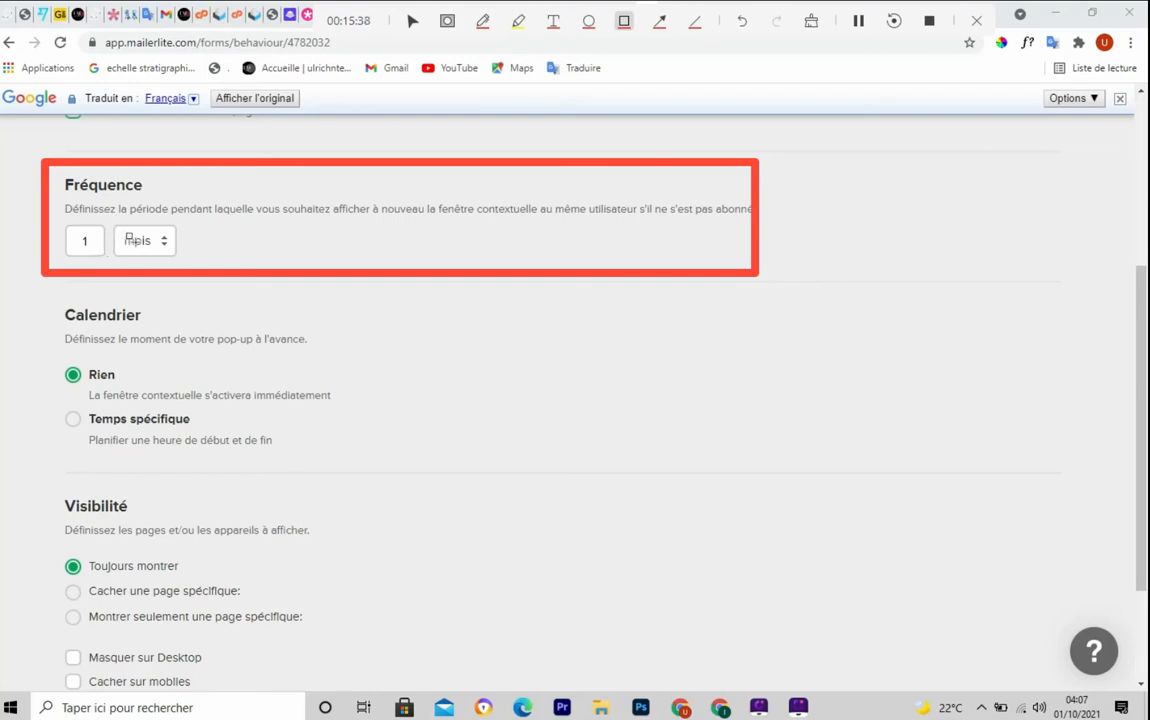
# Set the popup repeat frequency to 0 jours
pyautogui.press('Escape')
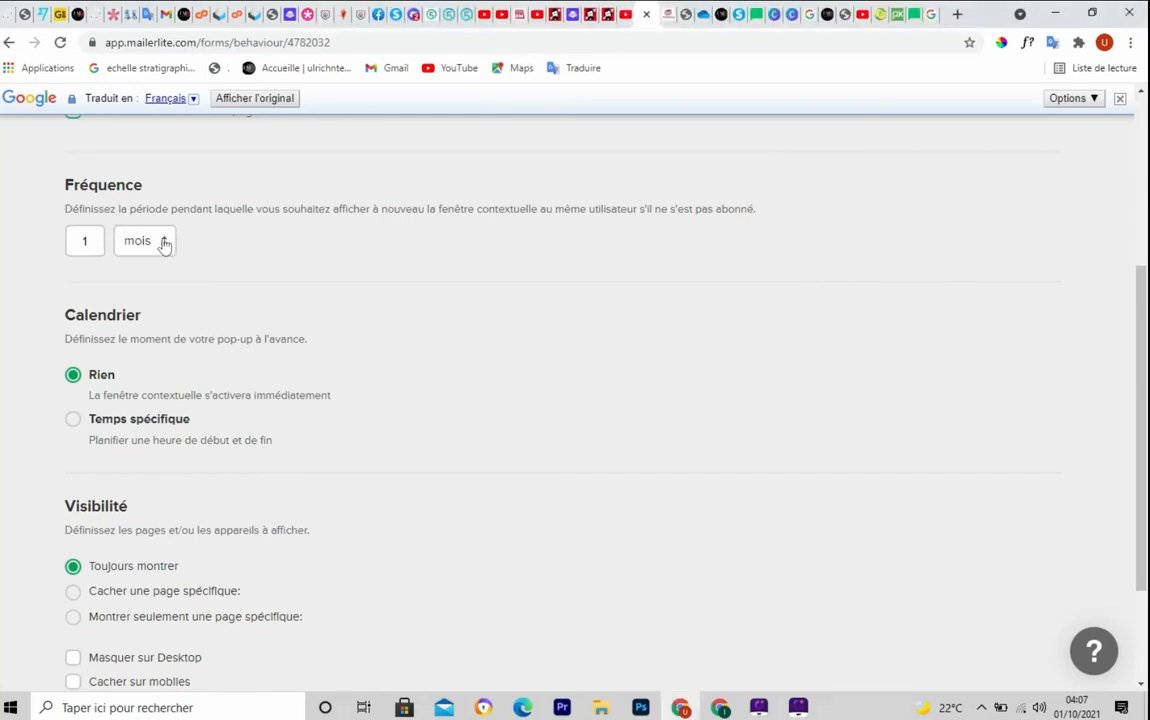
pyautogui.click(166, 243)
pyautogui.click(152, 263)
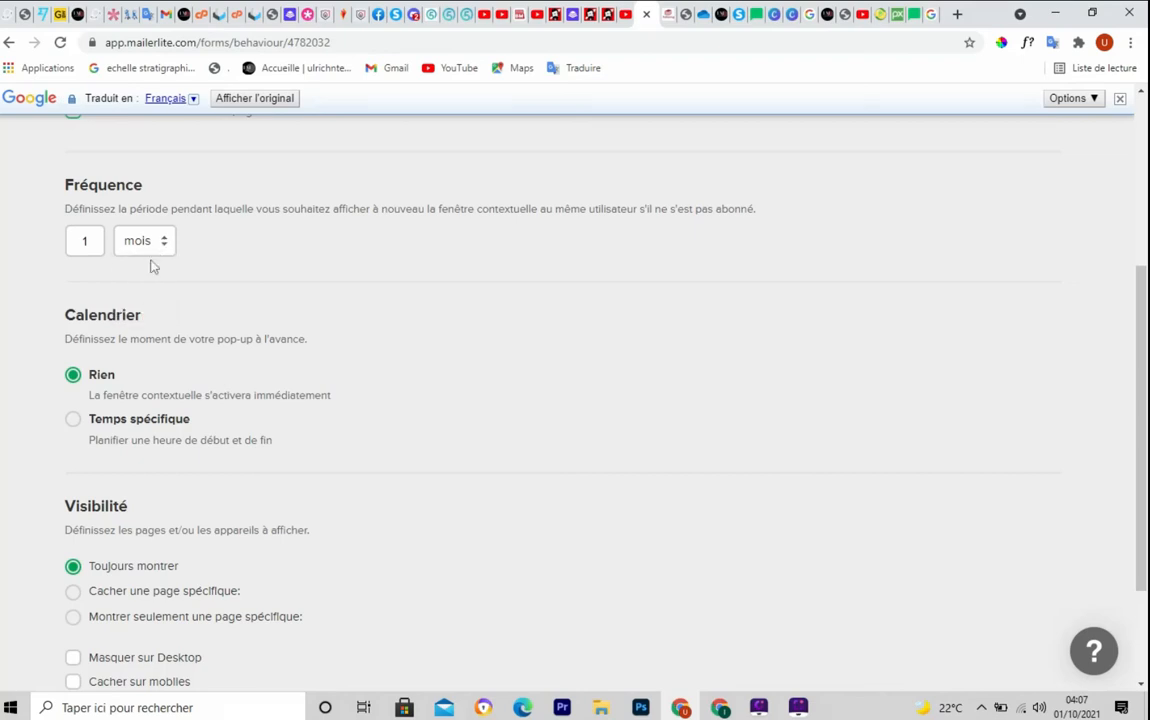
pyautogui.click(81, 243)
pyautogui.write('0')
# Try Temps spécifique under Calendrier, then set the schedule back to Rien
pyautogui.hotkey('ctrl', 'shift', 'd')
pyautogui.moveTo(60, 302)
pyautogui.mouseDown()
pyautogui.moveTo(93, 466)
pyautogui.moveTo(434, 460)
pyautogui.mouseUp()
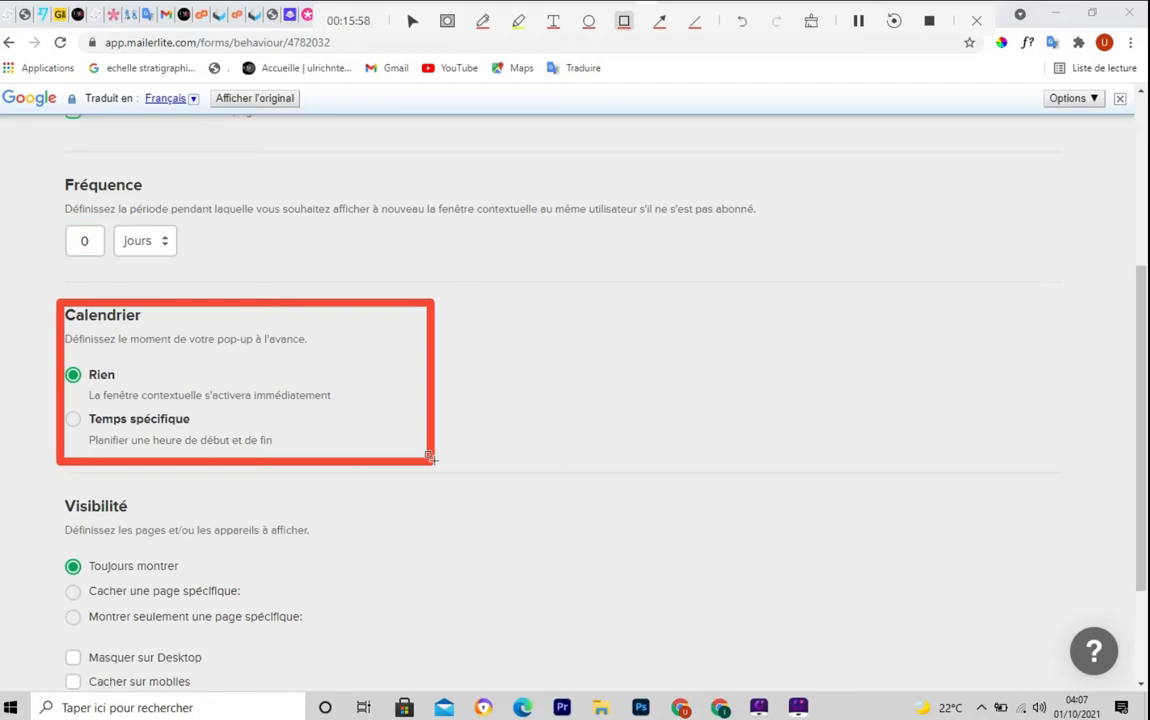
pyautogui.hotkey('ctrl', 'shift', 'd')
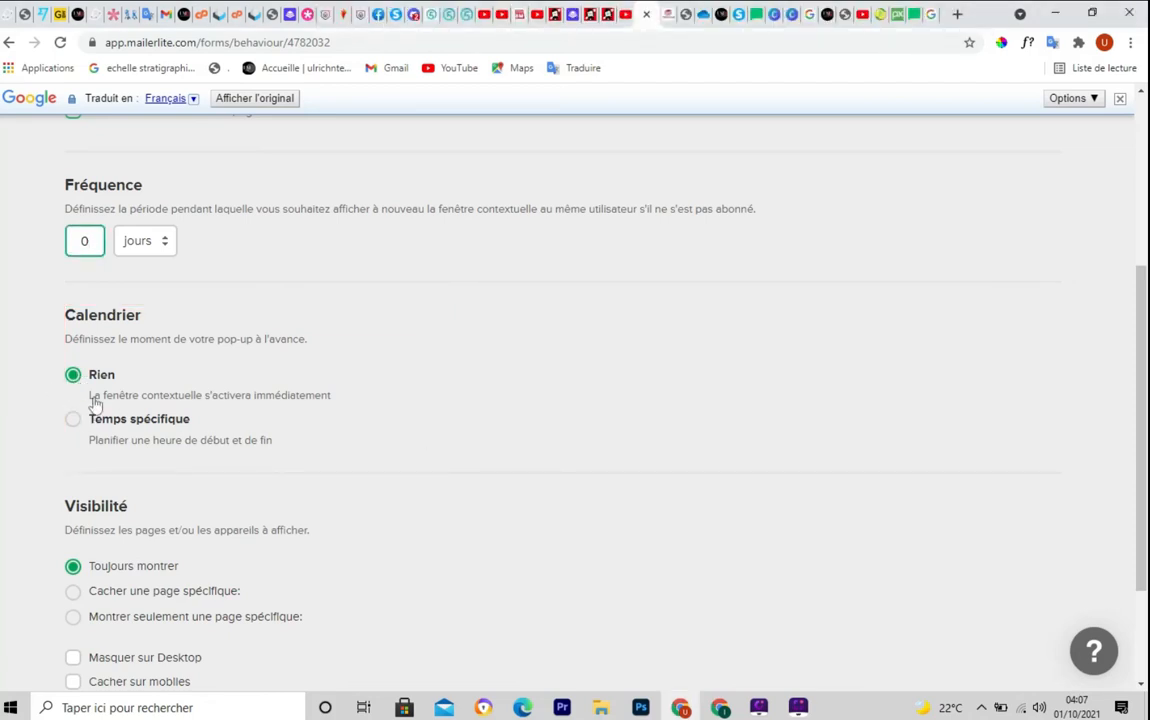
pyautogui.moveTo(185, 399)
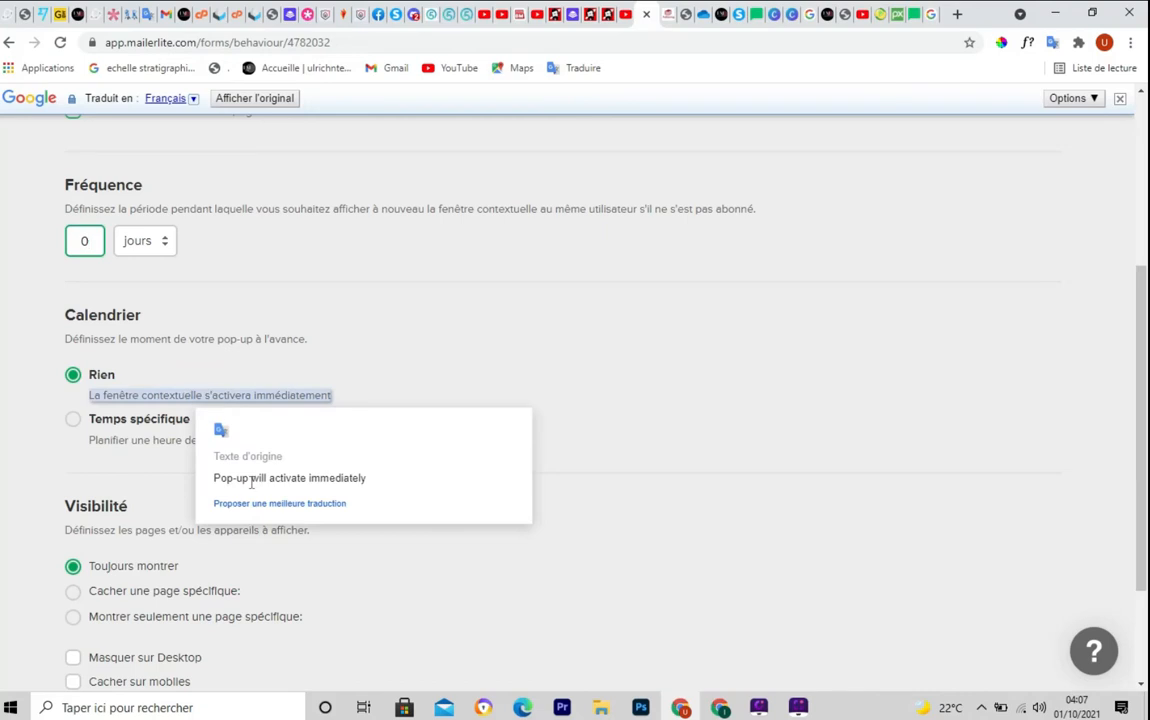
pyautogui.click(432, 380)
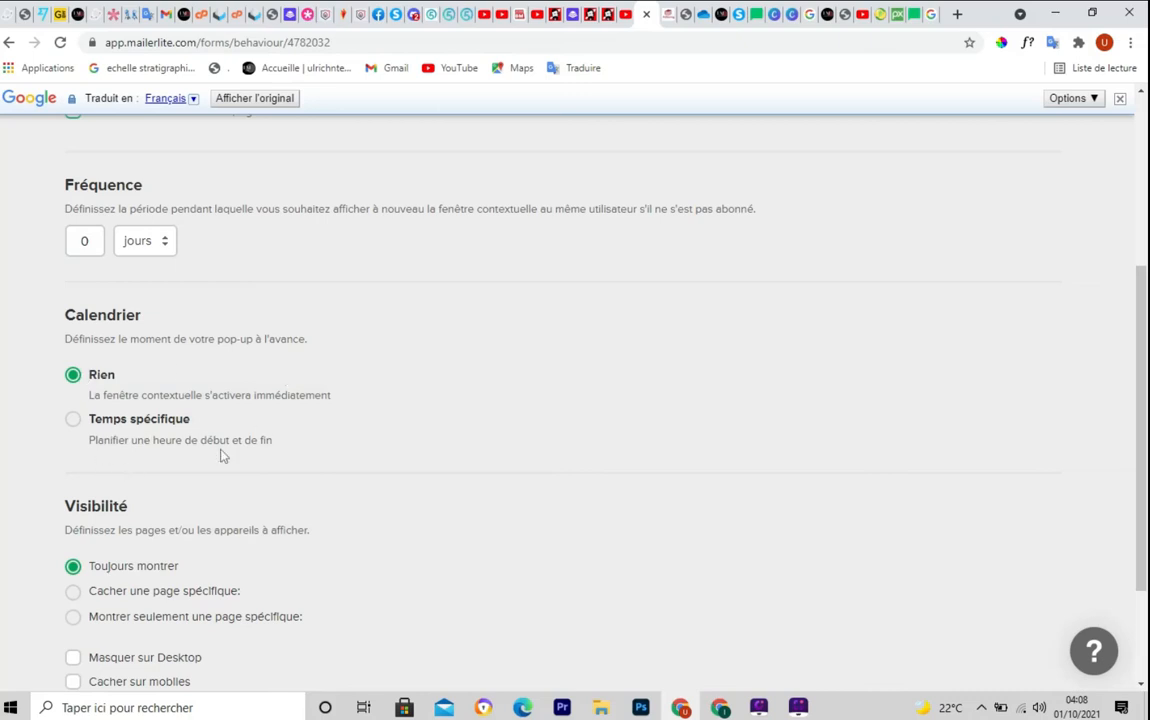
pyautogui.click(72, 424)
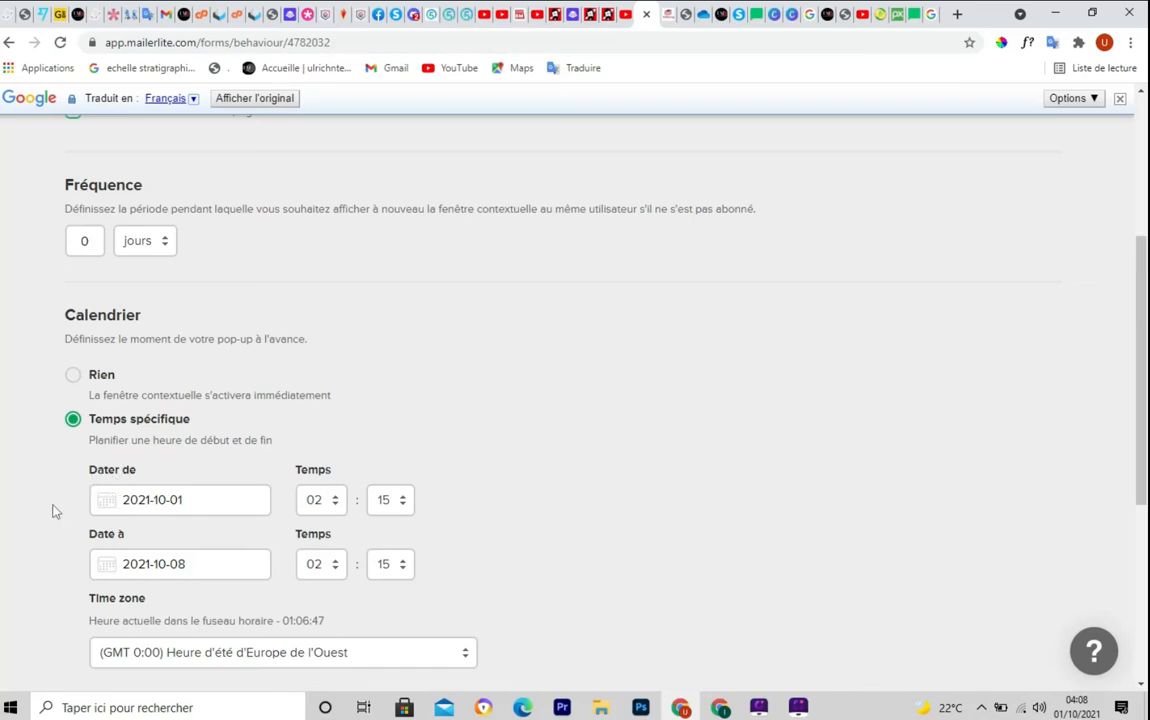
pyautogui.hotkey('alt', 'shift', 'r')
pyautogui.moveTo(72, 463)
pyautogui.mouseDown()
pyautogui.moveTo(160, 678)
pyautogui.moveTo(498, 657)
pyautogui.moveTo(500, 668)
pyautogui.mouseUp()
pyautogui.hotkey('alt', 'shift', 'r')
pyautogui.hotkey('alt', 'shift', 'r')
pyautogui.moveTo(55, 357)
pyautogui.mouseDown()
pyautogui.moveTo(62, 390)
pyautogui.moveTo(315, 415)
pyautogui.mouseUp()
pyautogui.hotkey('alt', 'shift', 'r')
pyautogui.click(73, 380)
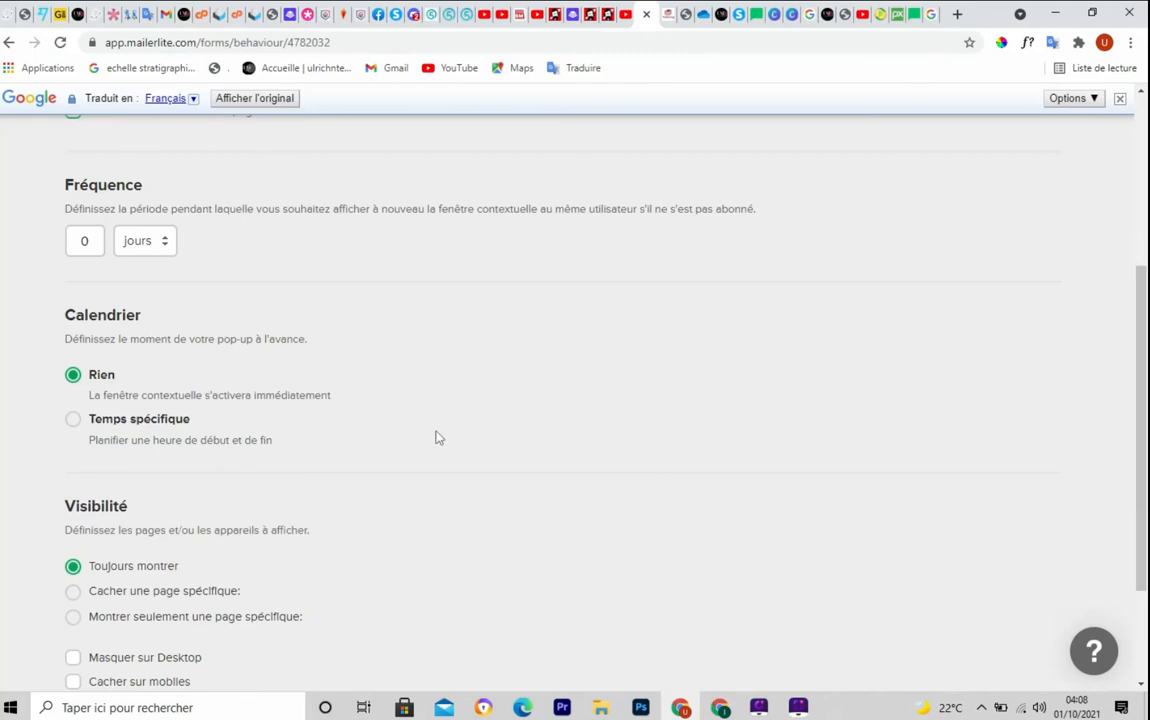
pyautogui.scroll(-3, 435, 437)
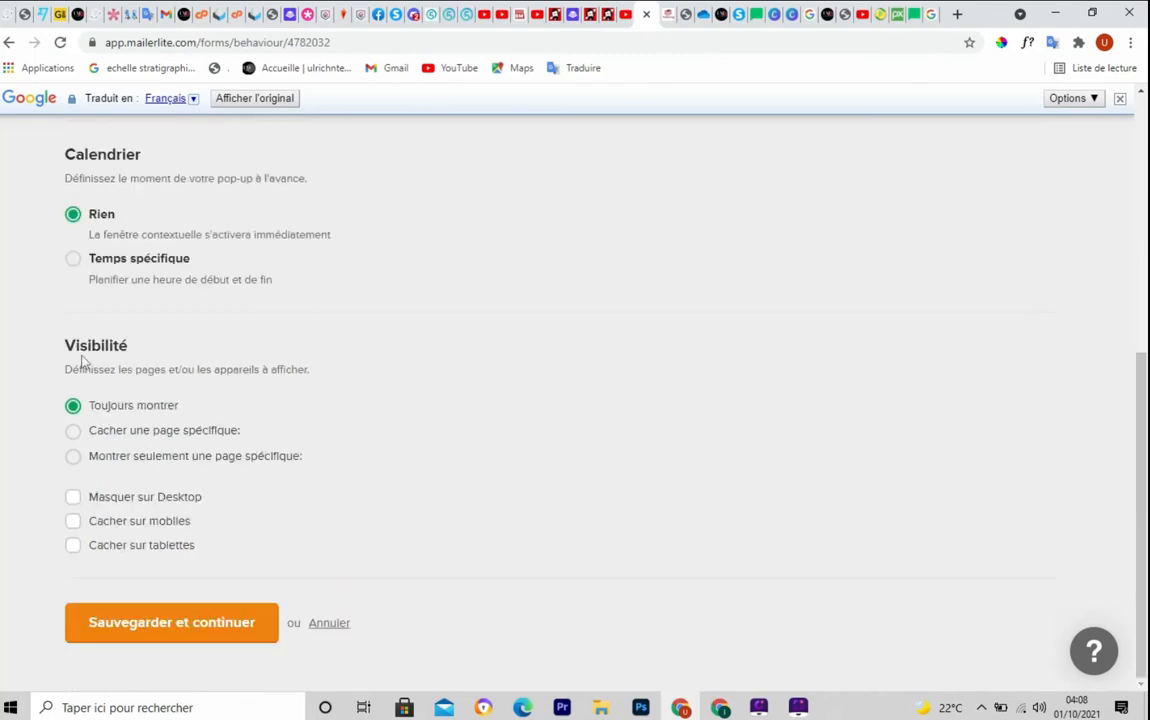
pyautogui.hotkey('alt', 'shift', 'r')
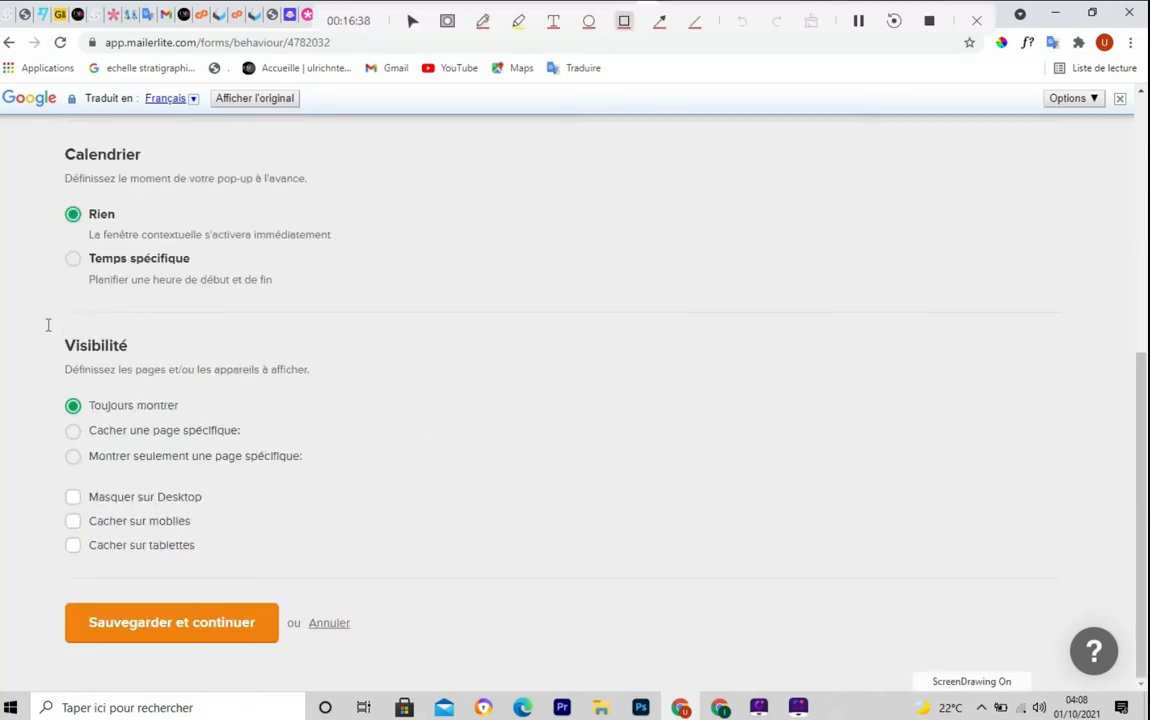
pyautogui.moveTo(45, 322)
pyautogui.mouseDown()
pyautogui.moveTo(198, 583)
pyautogui.moveTo(401, 558)
pyautogui.moveTo(420, 571)
pyautogui.mouseUp()
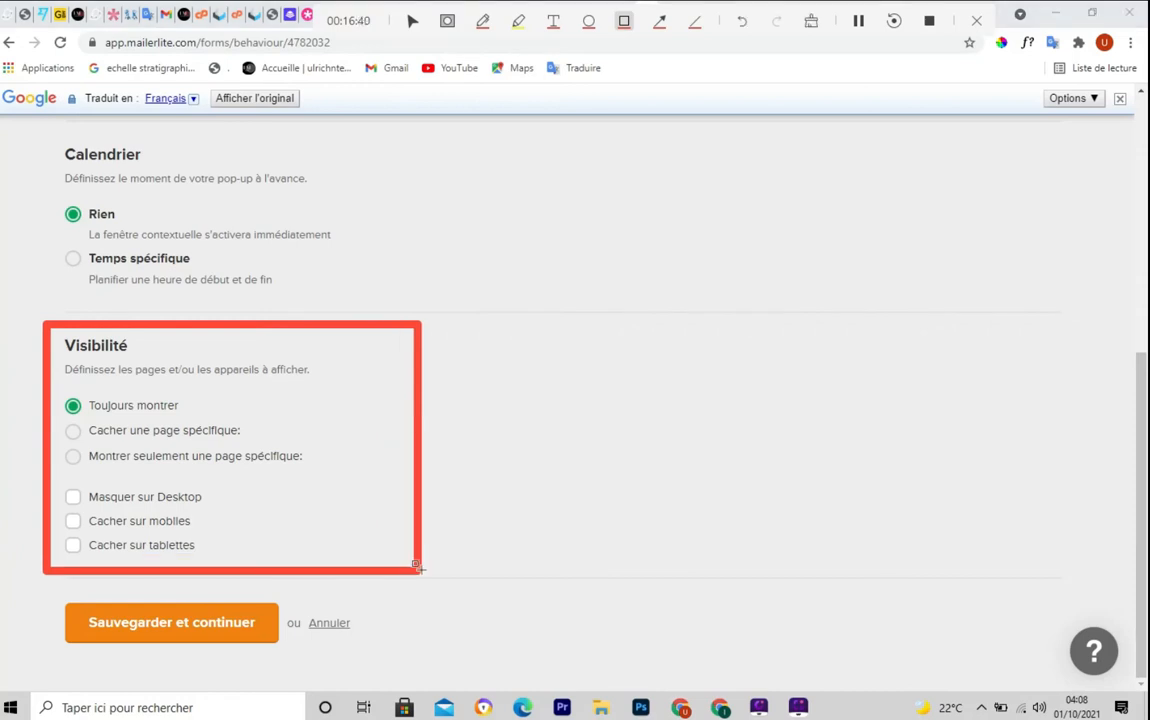
pyautogui.press('Escape')
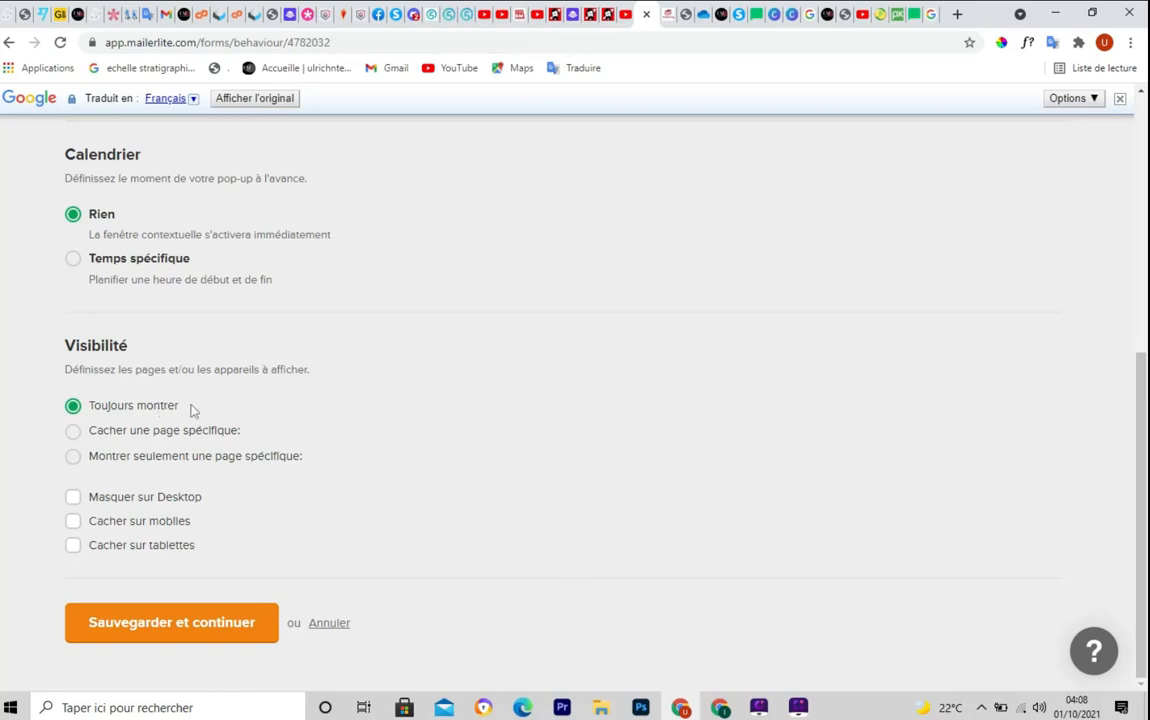
pyautogui.click(73, 433)
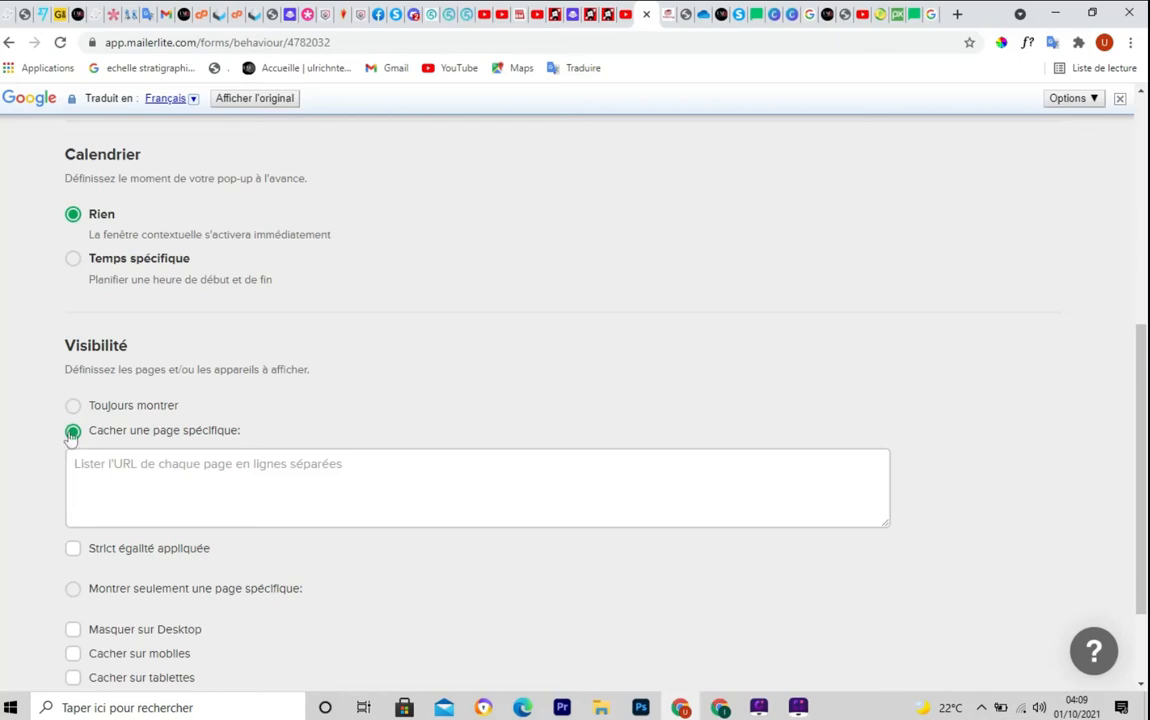
pyautogui.click(76, 592)
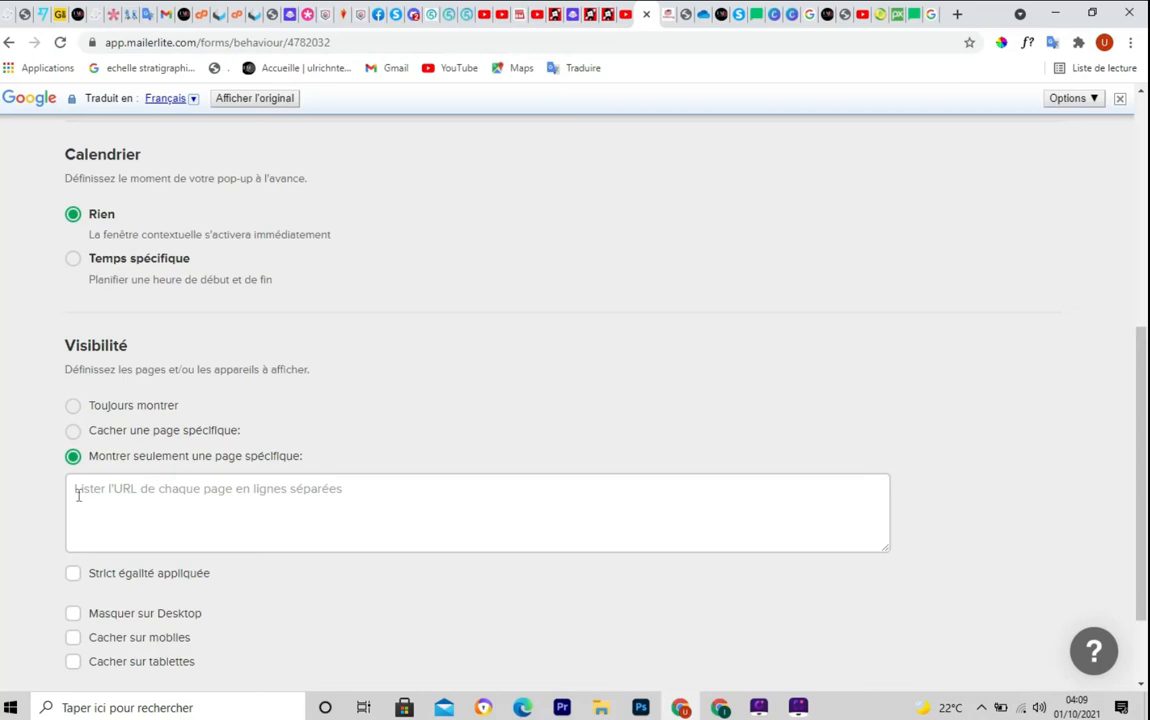
pyautogui.click(73, 407)
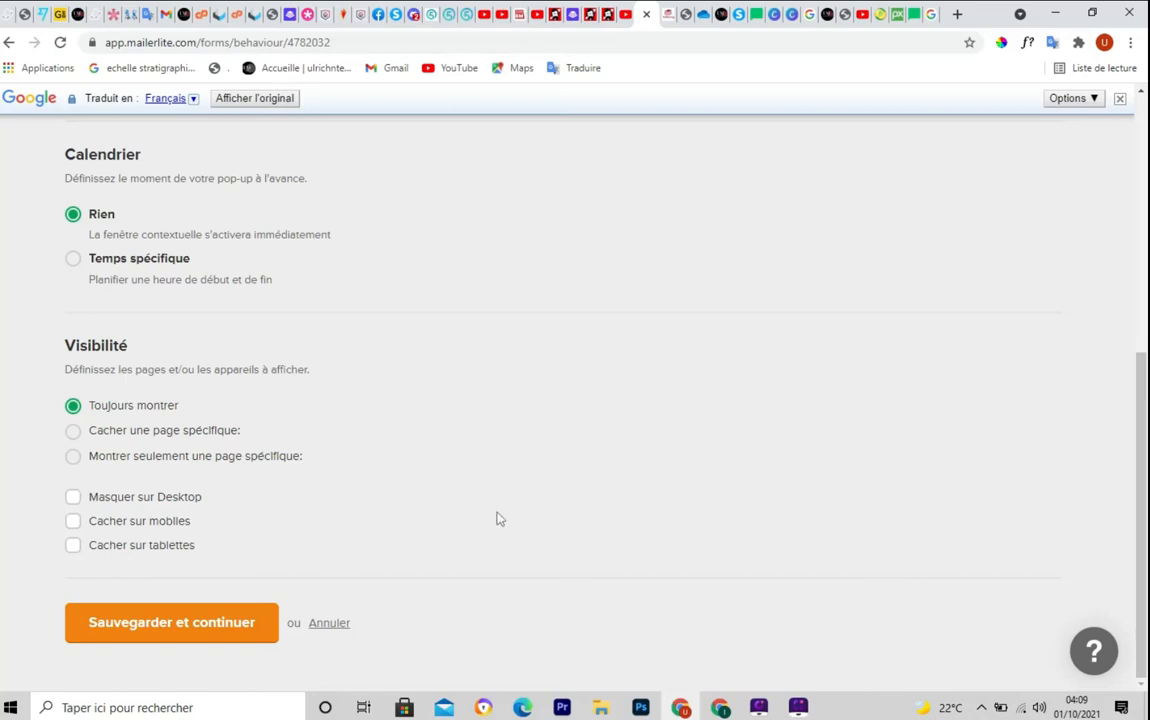
# Save the behaviour settings and continue past the Installer tracker script page with Suivant
pyautogui.hotkey('ctrl', 'F5')
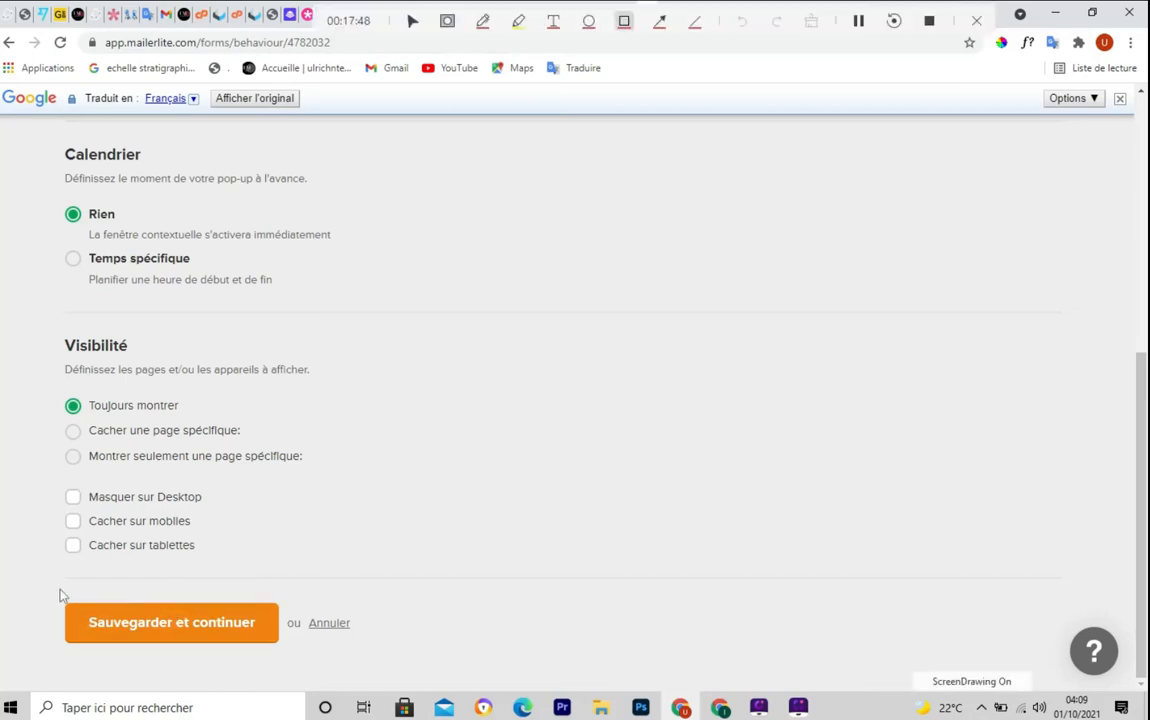
pyautogui.moveTo(56, 586)
pyautogui.mouseDown()
pyautogui.moveTo(60, 600)
pyautogui.moveTo(333, 660)
pyautogui.mouseUp()
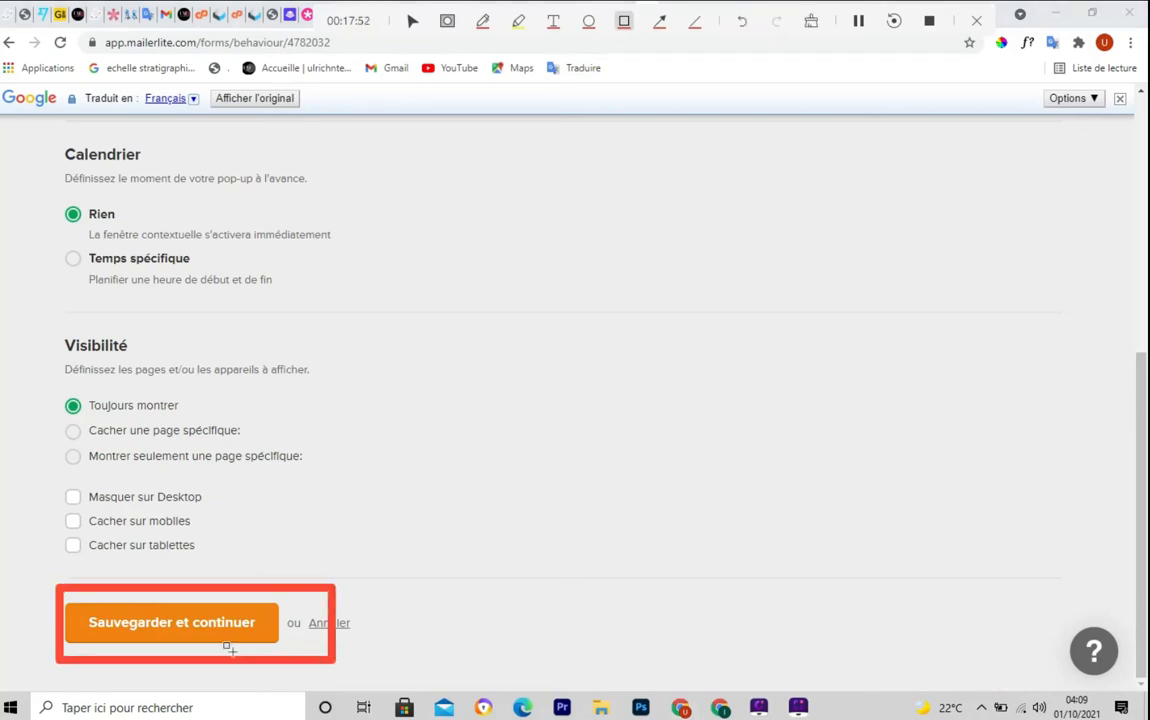
pyautogui.hotkey('ctrl', 'F5')
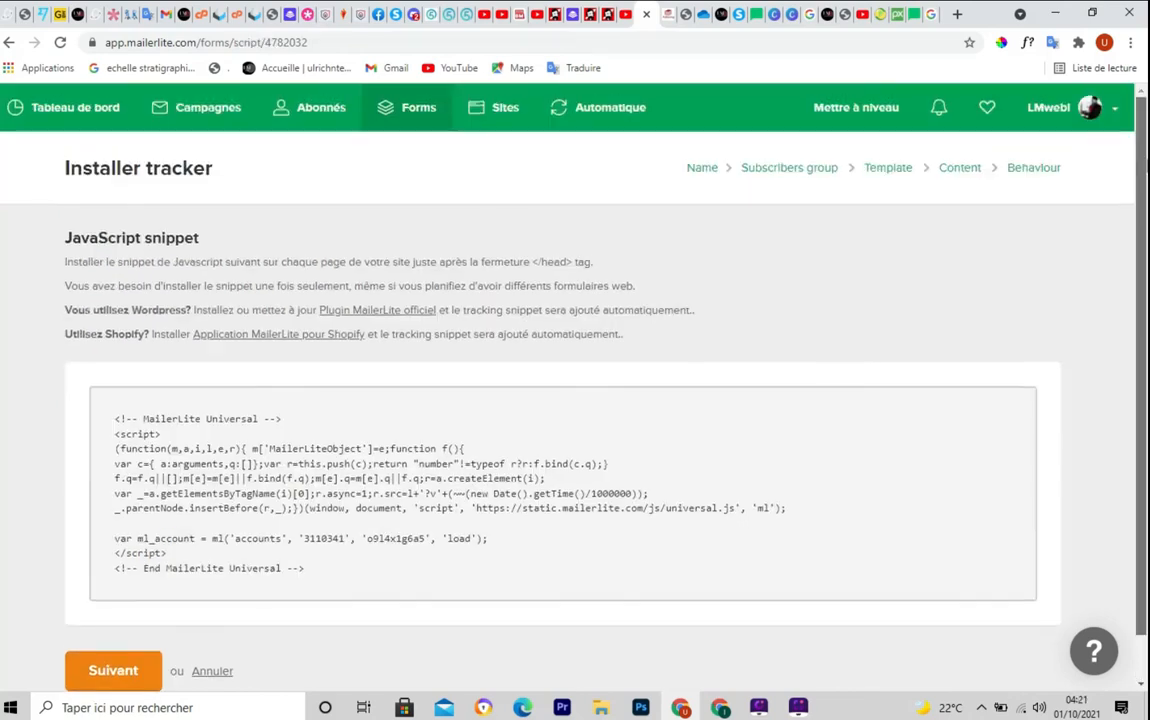
pyautogui.scroll(-1, 128, 407)
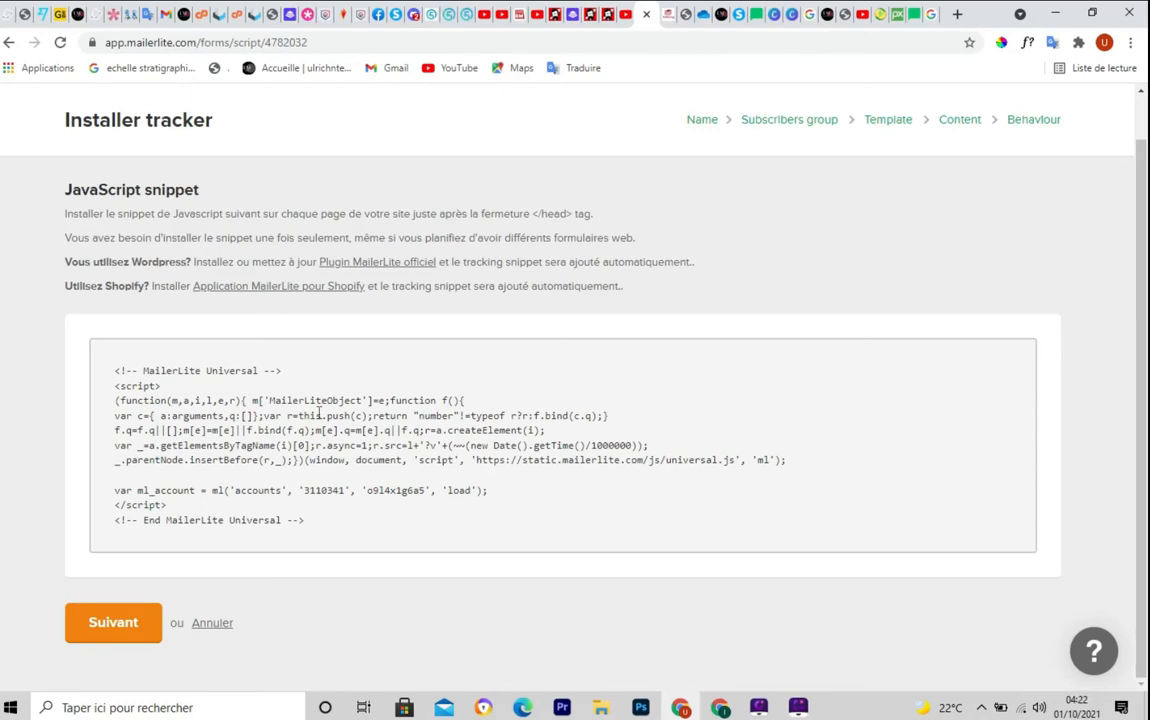
pyautogui.click(114, 634)
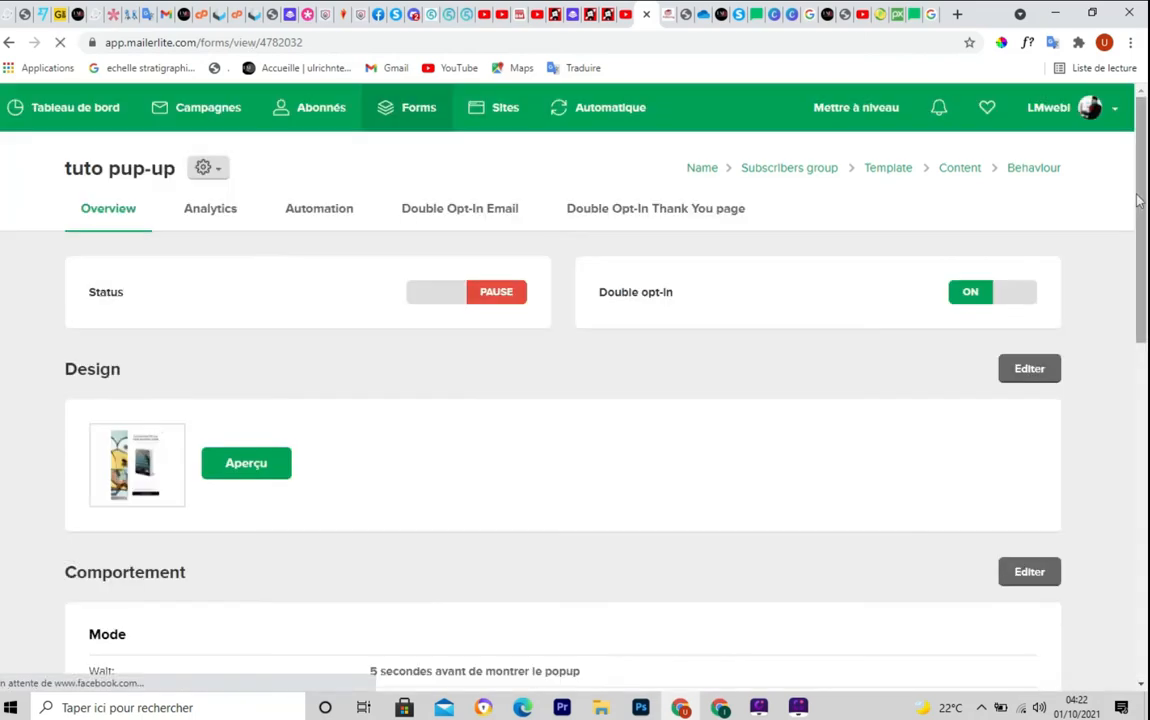
# Switch the tuto pup-up form's status from paused to ACTIVE
pyautogui.moveTo(1144, 200)
pyautogui.mouseDown()
pyautogui.moveTo(1146, 520)
pyautogui.moveTo(1146, 178)
pyautogui.mouseUp()
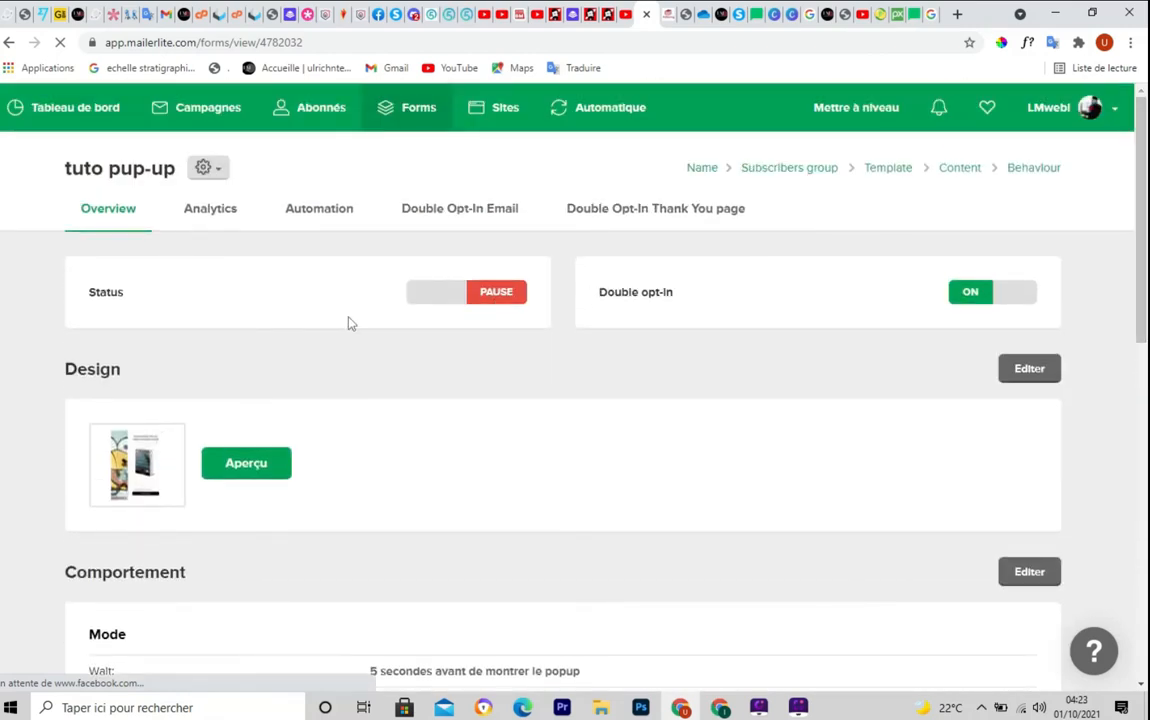
pyautogui.hotkey('ctrl', 'shift', 'd')
pyautogui.moveTo(372, 260); pyautogui.dragTo(535, 321)
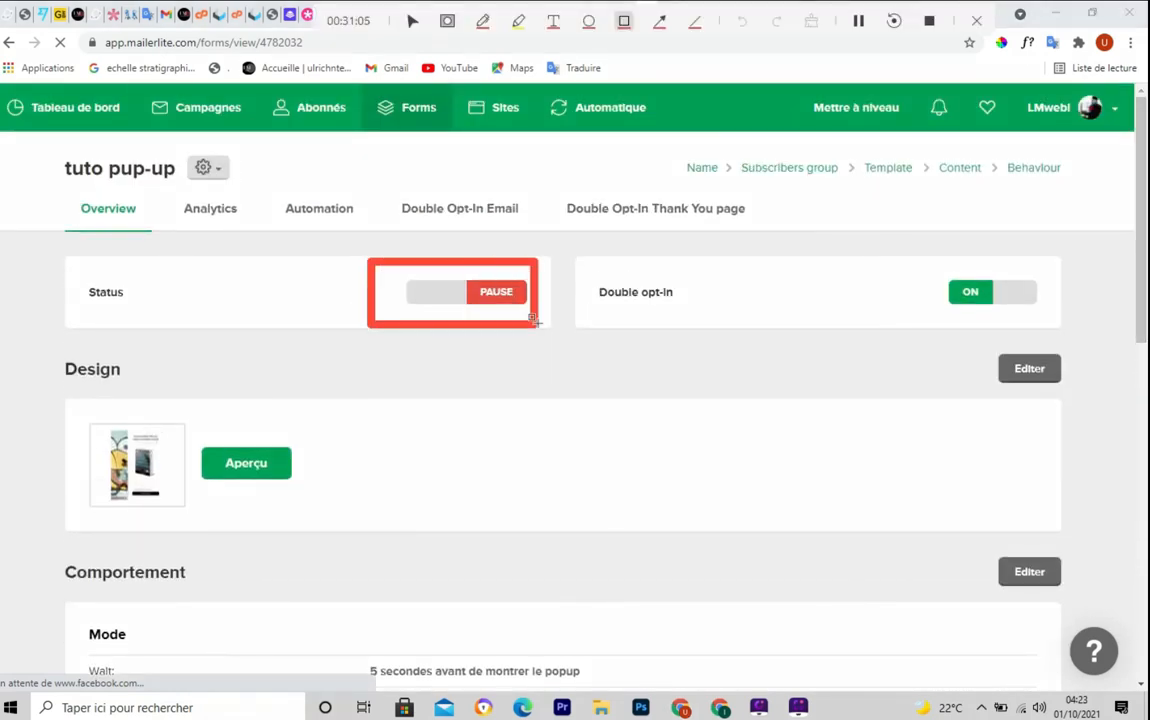
pyautogui.press('Escape')
pyautogui.click(490, 302)
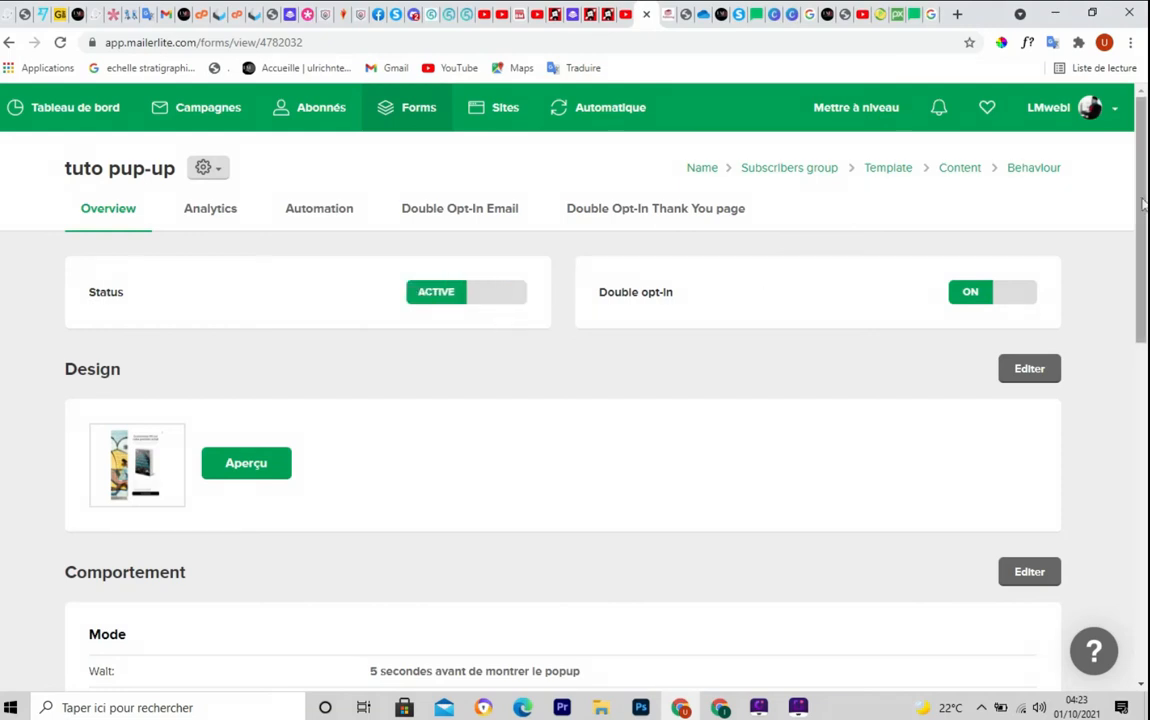
# Copy the JavaScript tracking snippet to the clipboard and go to the lmwebi.com homepage
pyautogui.moveTo(1145, 231); pyautogui.dragTo(1144, 580)
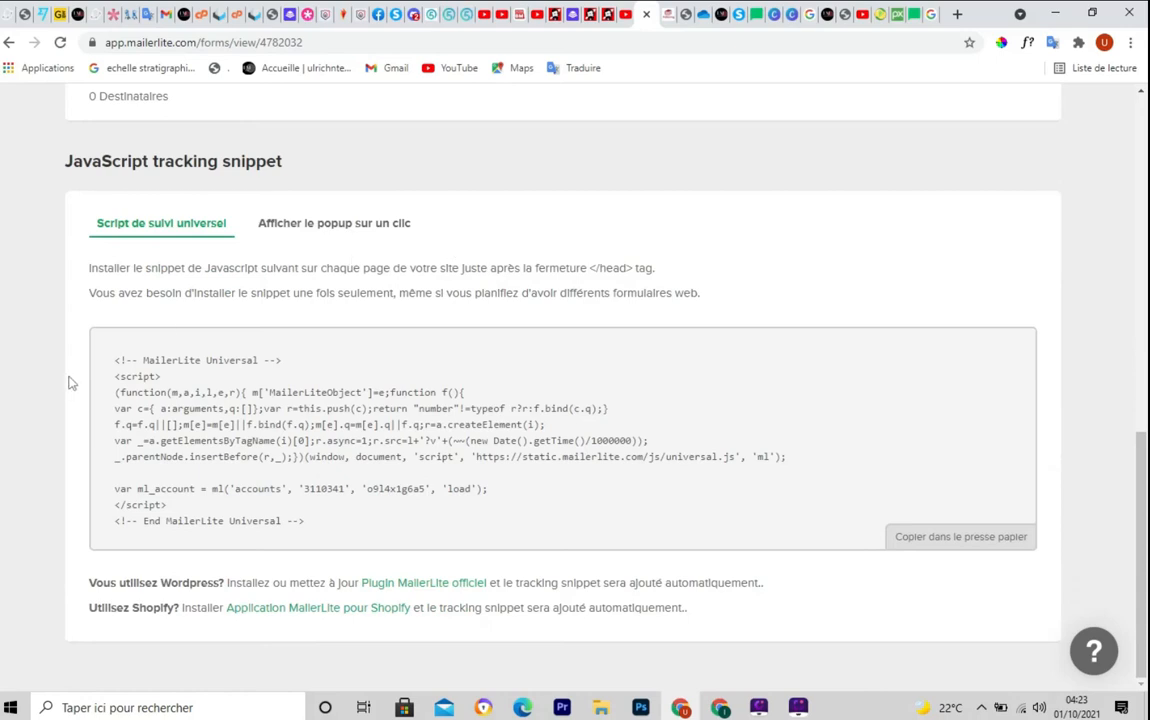
pyautogui.moveTo(92, 334)
pyautogui.mouseDown()
pyautogui.moveTo(128, 488)
pyautogui.moveTo(1087, 557)
pyautogui.mouseUp()
pyautogui.press('Escape')
pyautogui.click(952, 542)
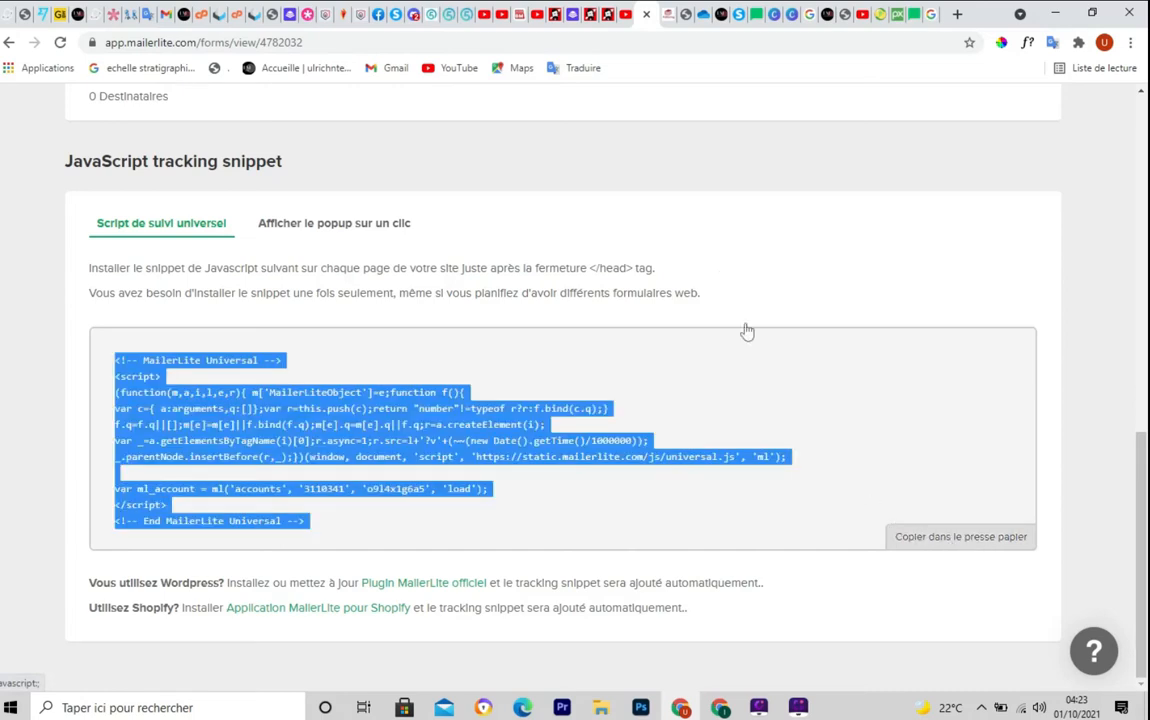
pyautogui.click(718, 14)
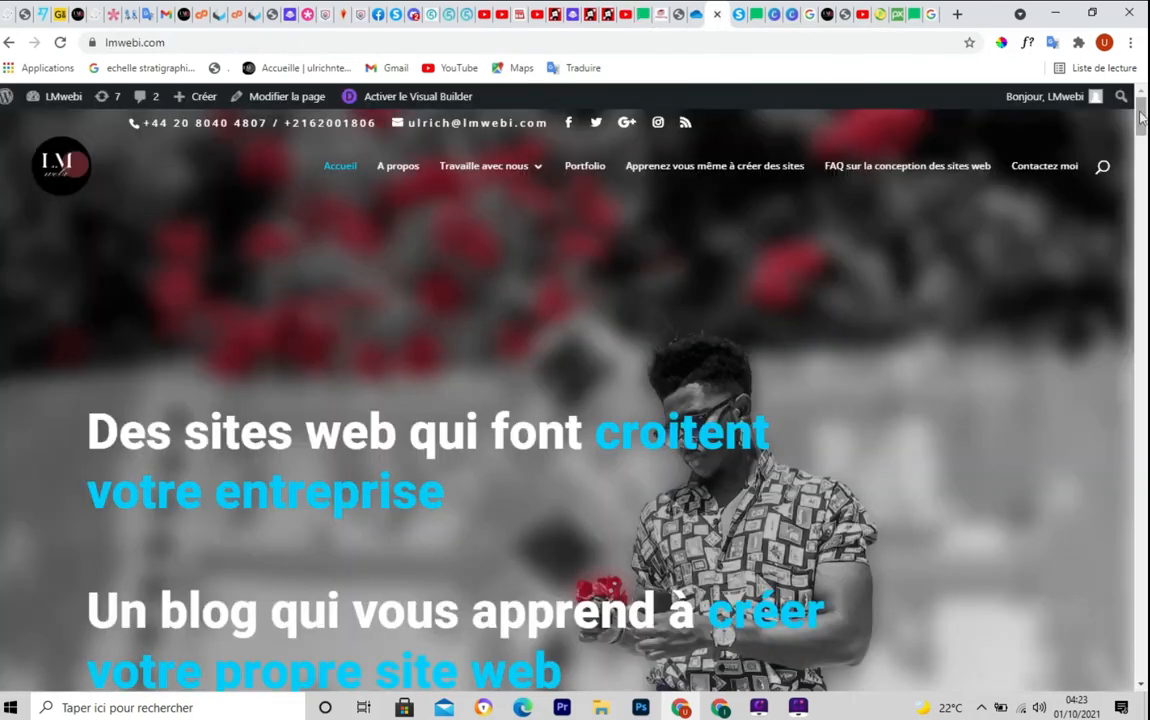
# Activate the Visual Builder on the lmwebi.com homepage and scroll to the Prénom/E-mail signup form
pyautogui.scroll(-6, 1128, 165)
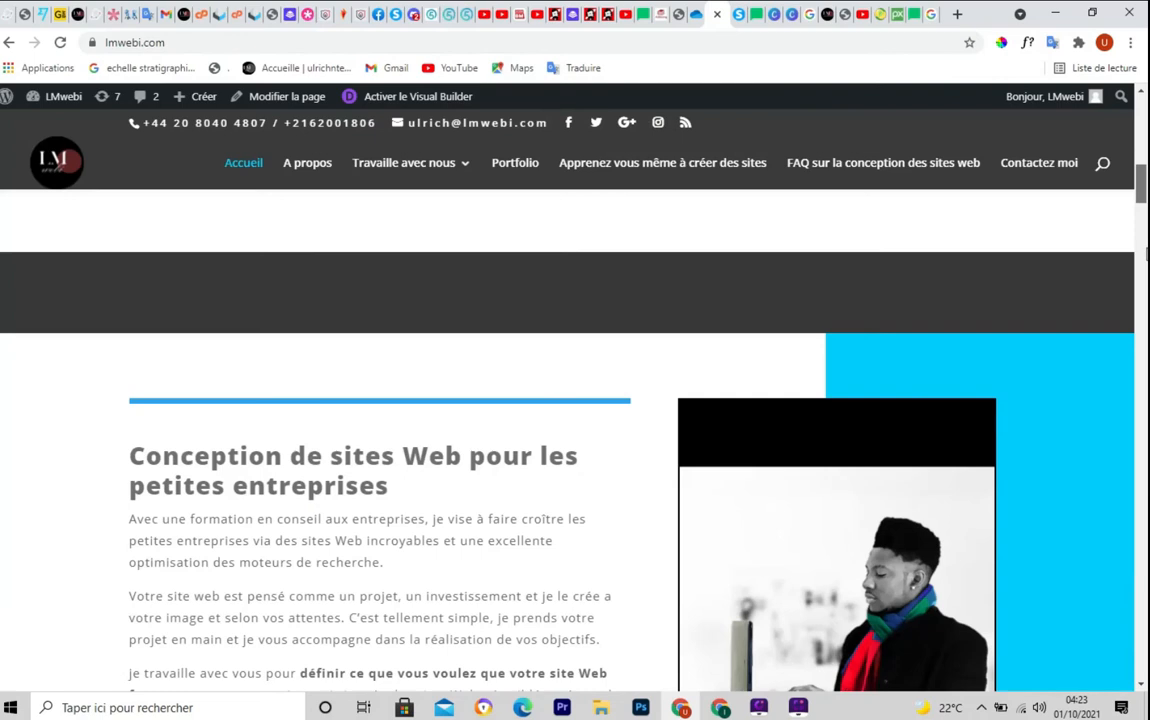
pyautogui.scroll(8, 575, 400)
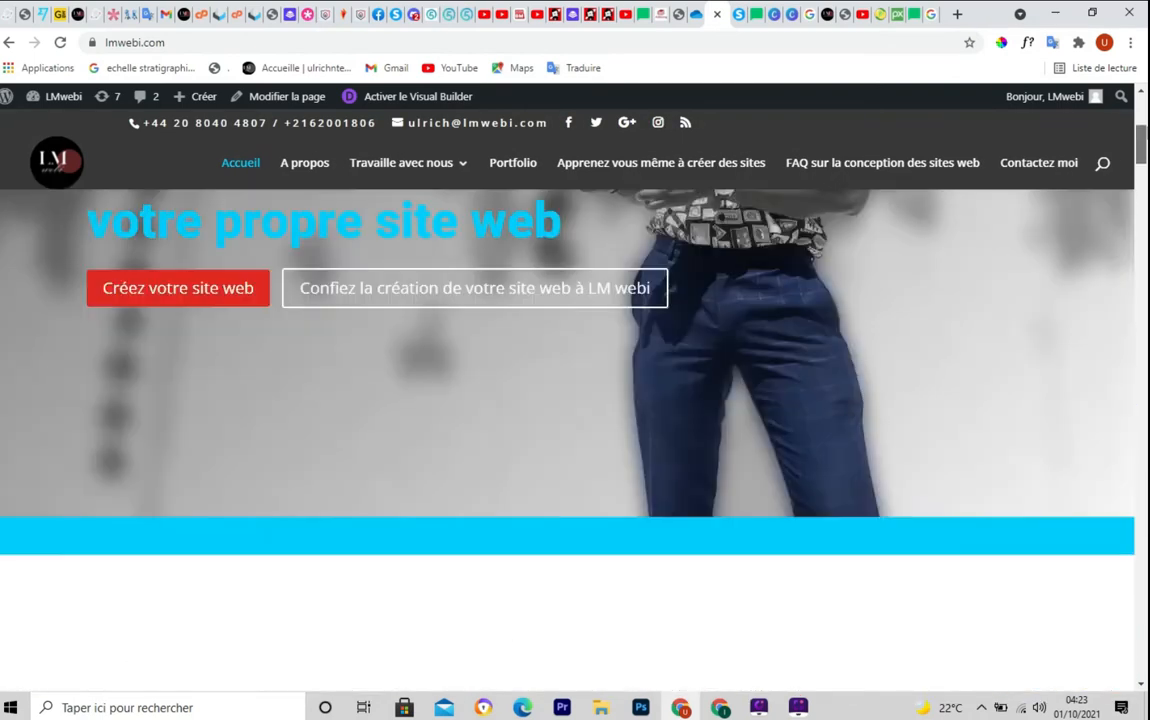
pyautogui.scroll(5, 575, 400)
pyautogui.click(390, 99)
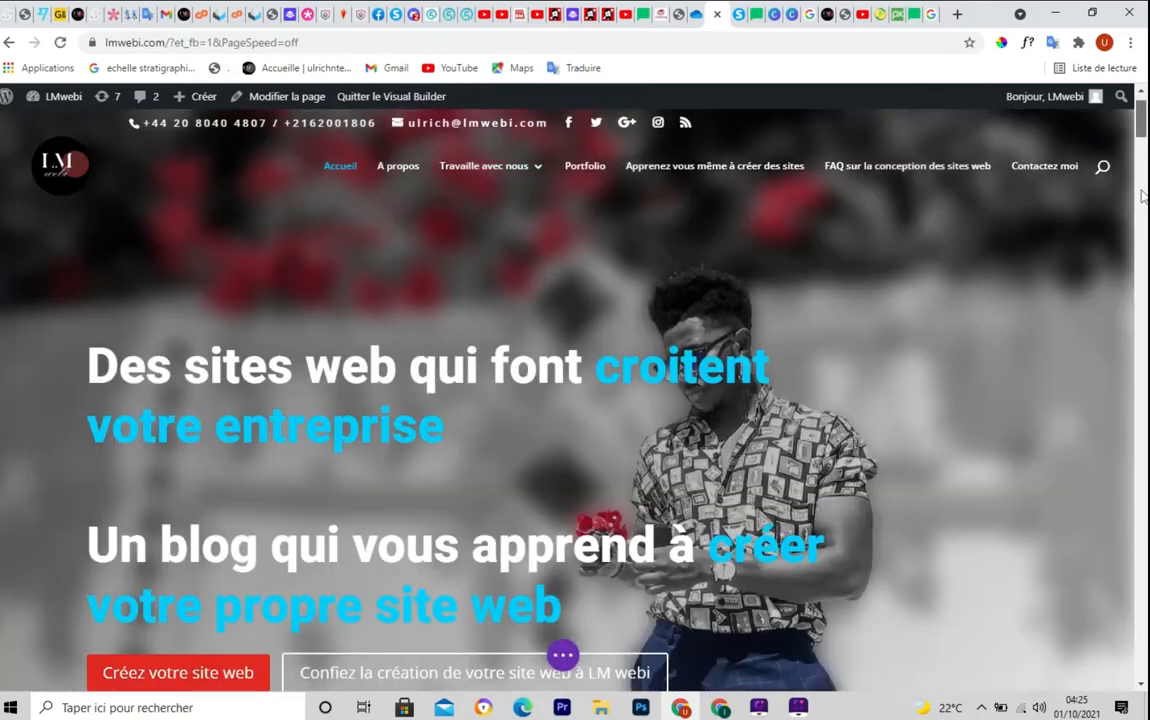
pyautogui.scroll(-10, 1143, 195)
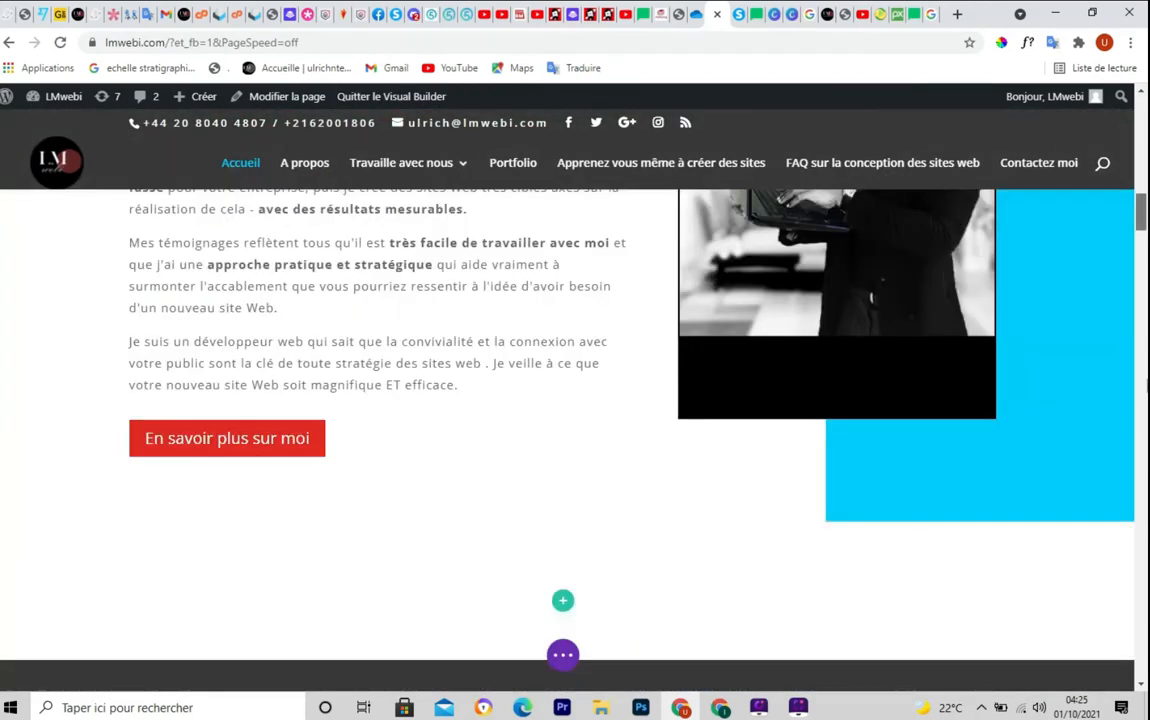
pyautogui.scroll(-5, 1143, 400)
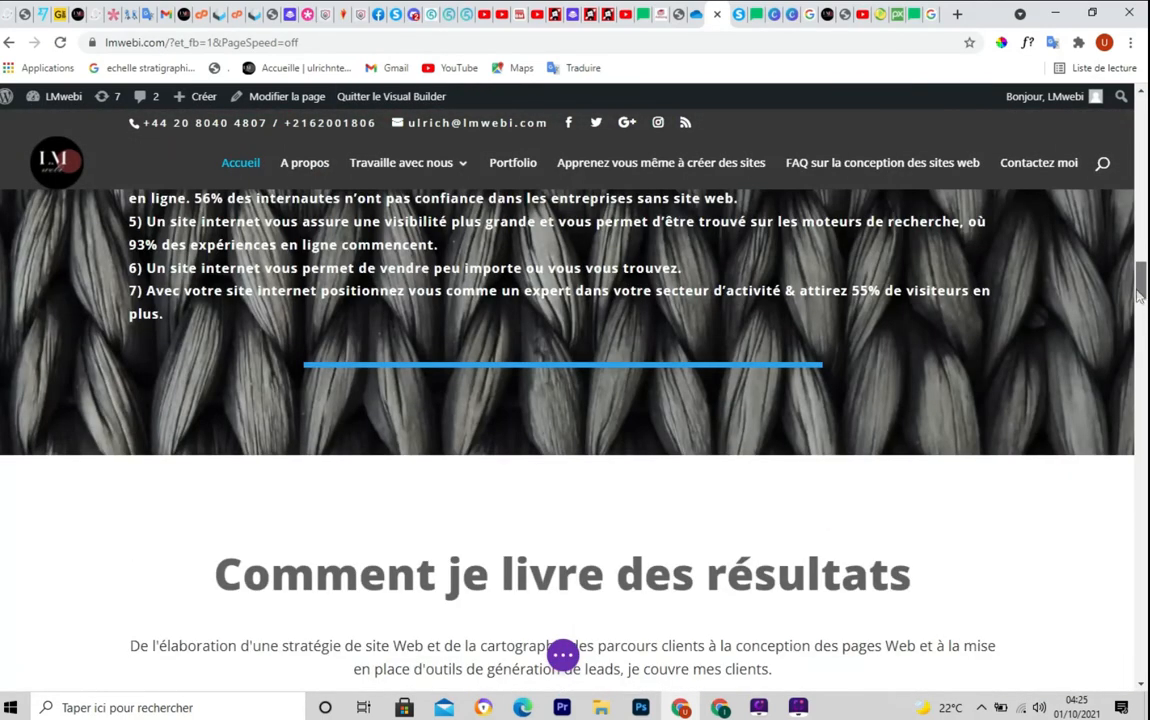
pyautogui.scroll(-5, 1143, 380)
pyautogui.scroll(5, 1143, 378)
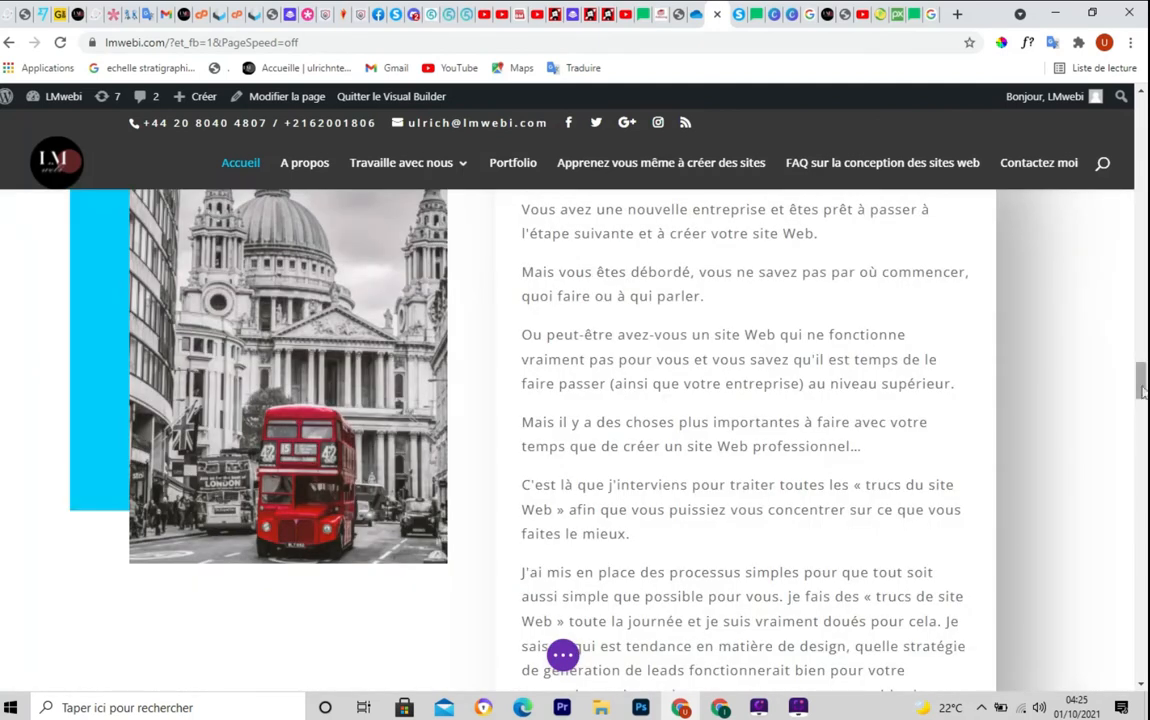
pyautogui.scroll(-2, 1141, 424)
pyautogui.scroll(-10, 1141, 424)
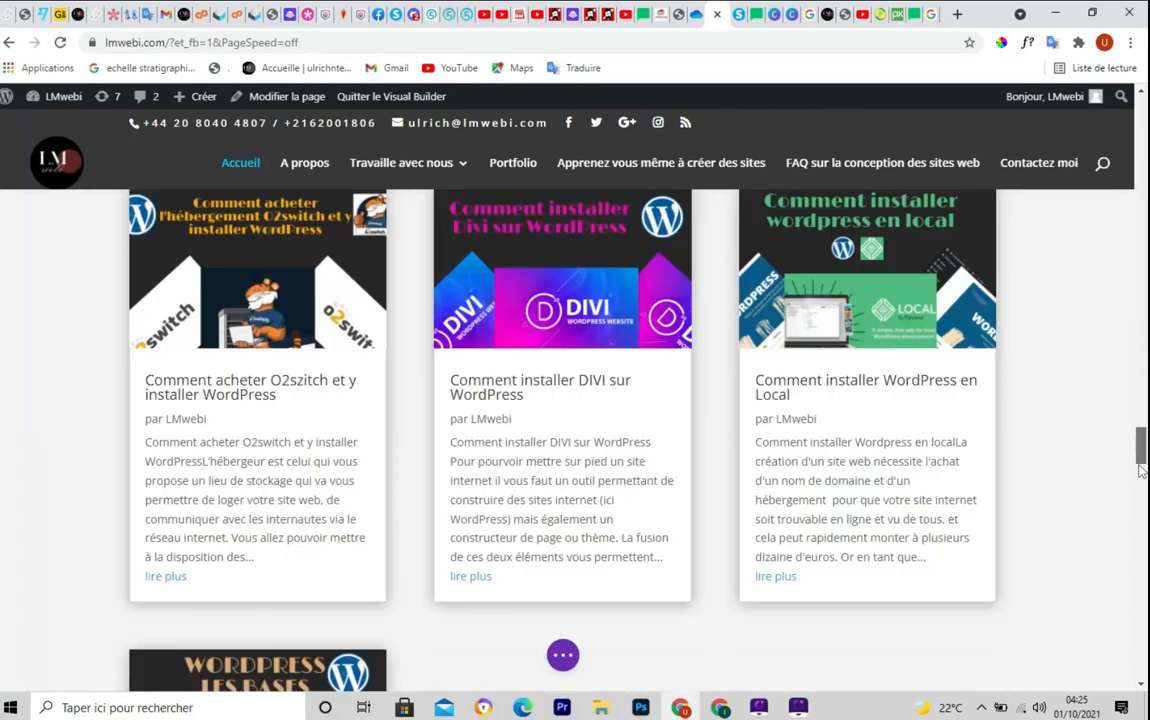
pyautogui.scroll(-15, 1143, 522)
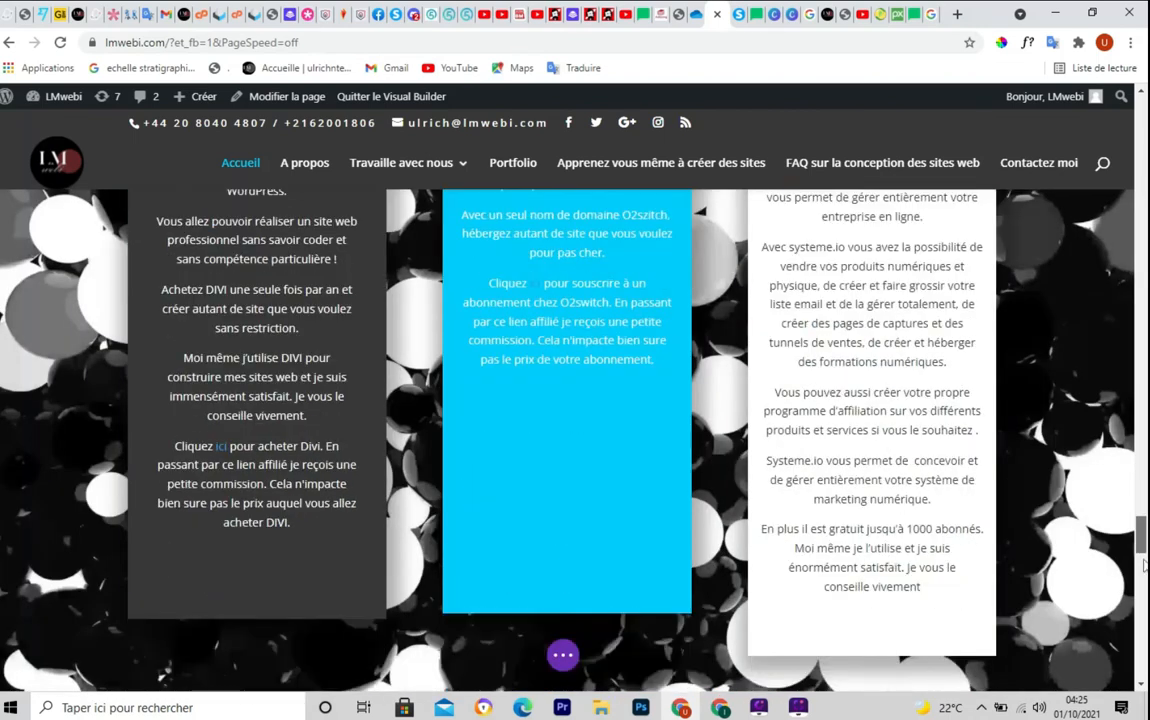
pyautogui.scroll(-4, 1141, 575)
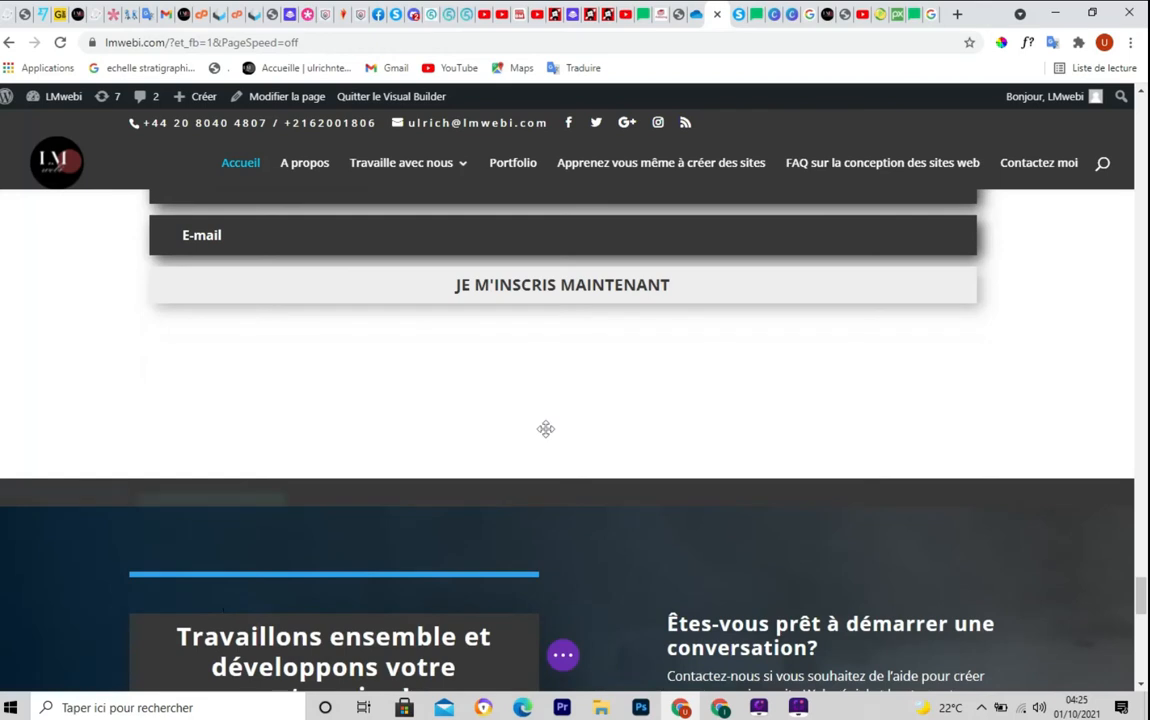
pyautogui.moveTo(557, 450)
# Add a normal one-column section below the signup form with a Code module holding the pasted MailerLite snippet
pyautogui.click(563, 483)
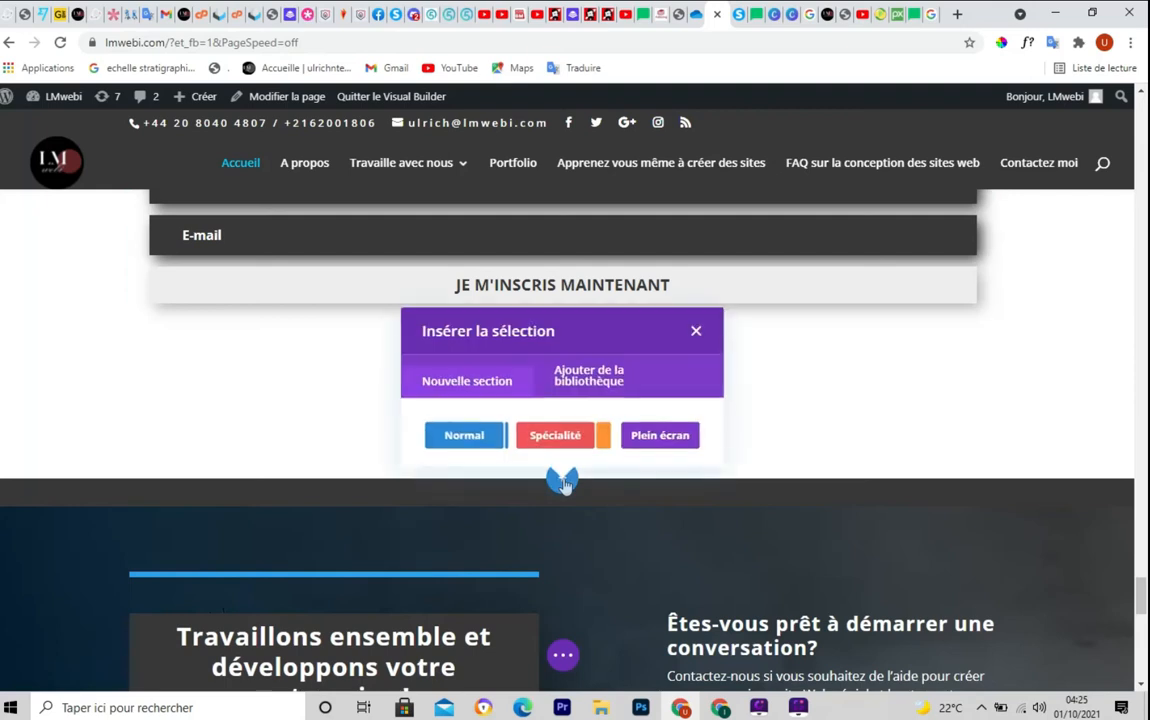
pyautogui.click(460, 436)
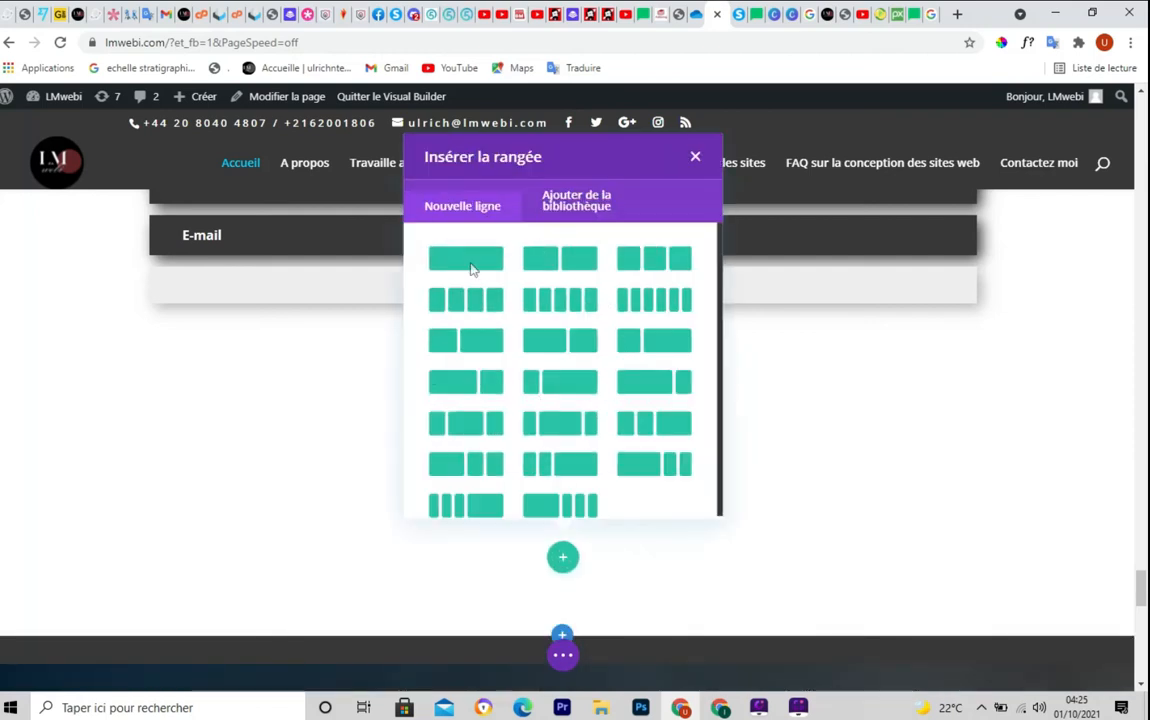
pyautogui.click(463, 268)
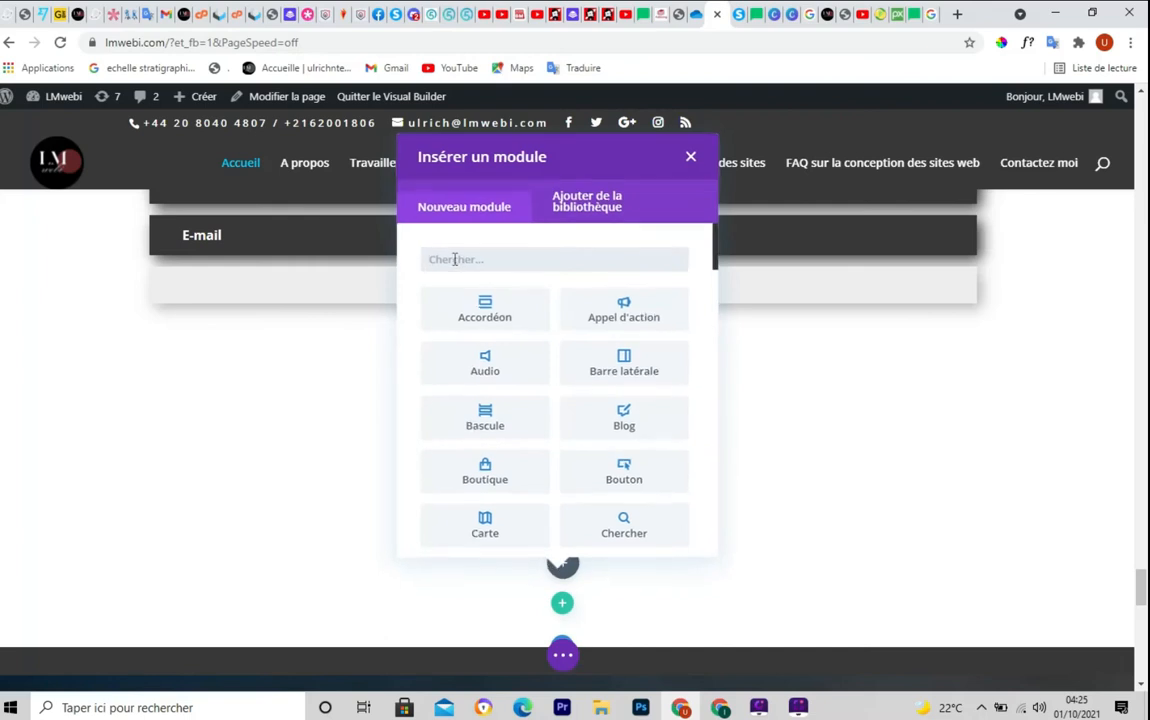
pyautogui.write('c')
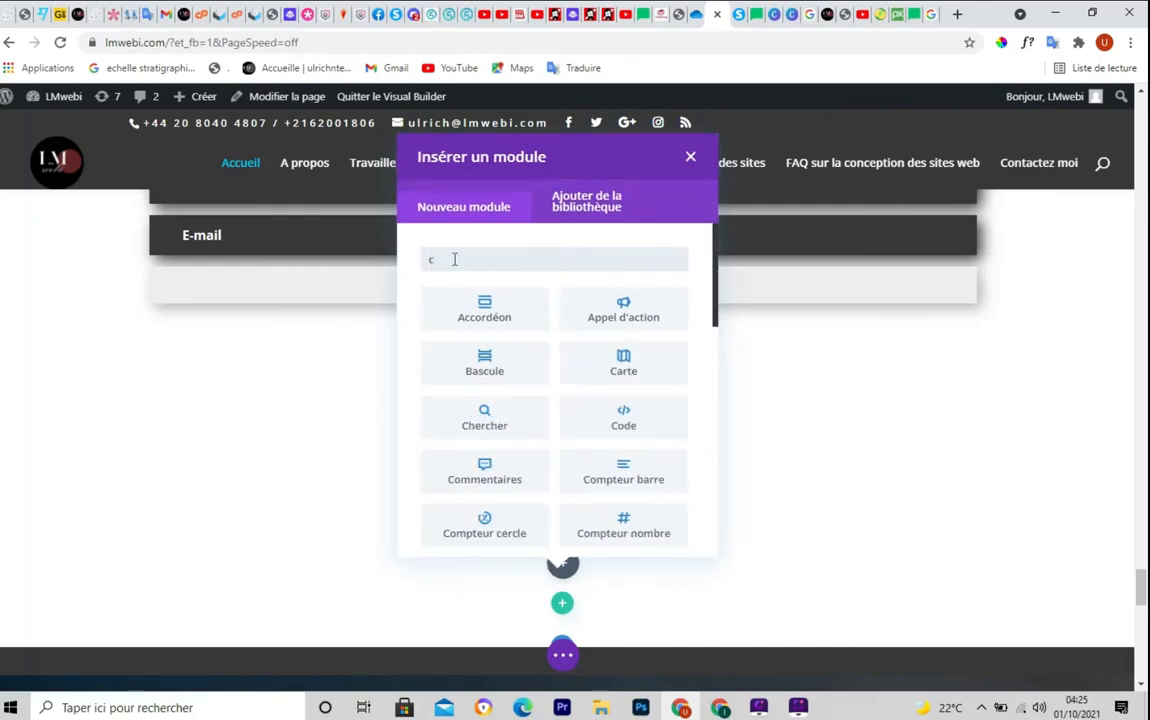
pyautogui.click(619, 427)
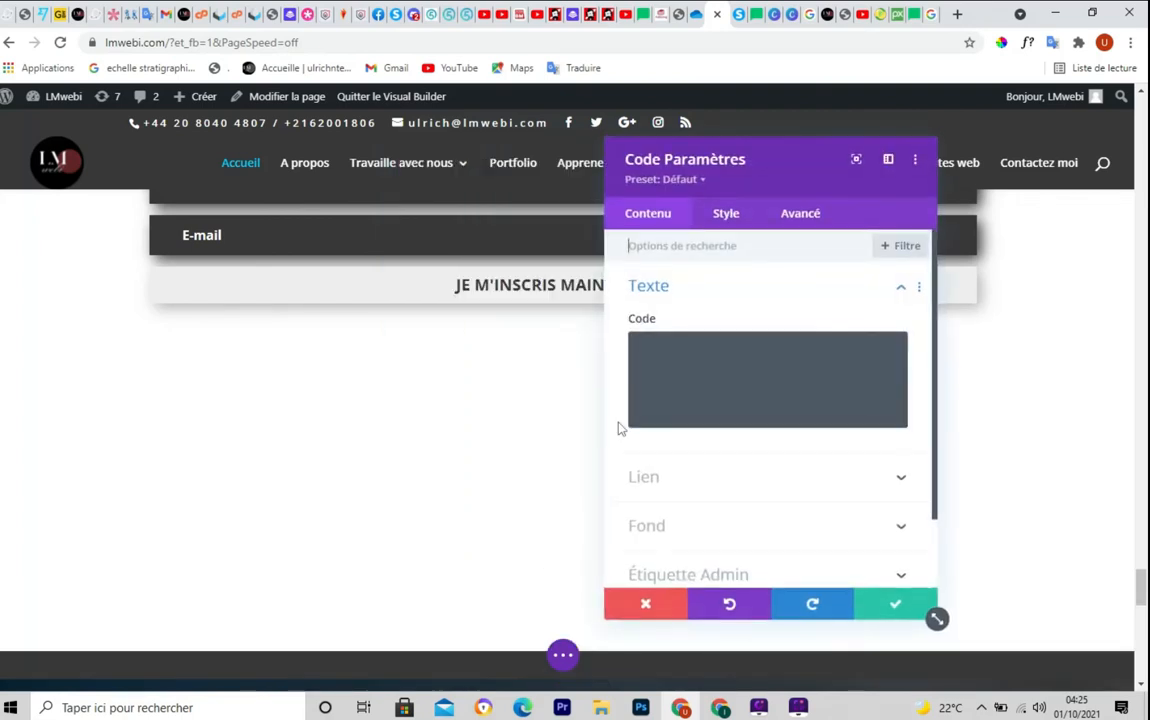
pyautogui.click(654, 350)
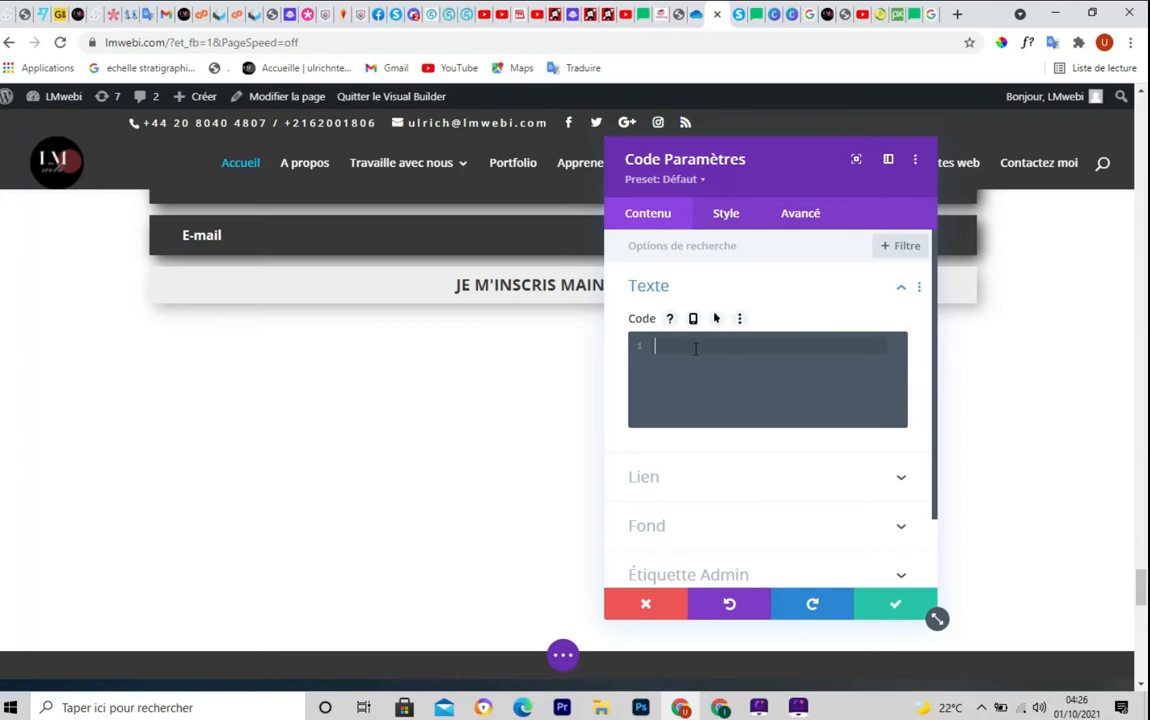
pyautogui.hotkey('ctrl', 'v')
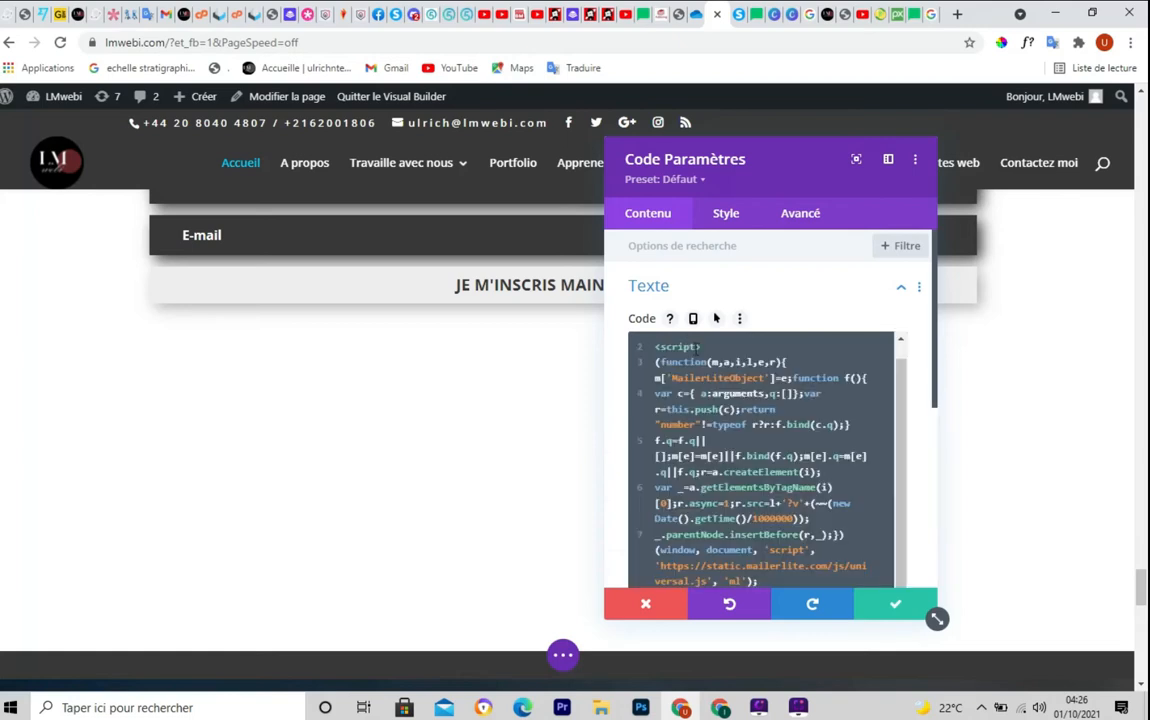
pyautogui.click(897, 610)
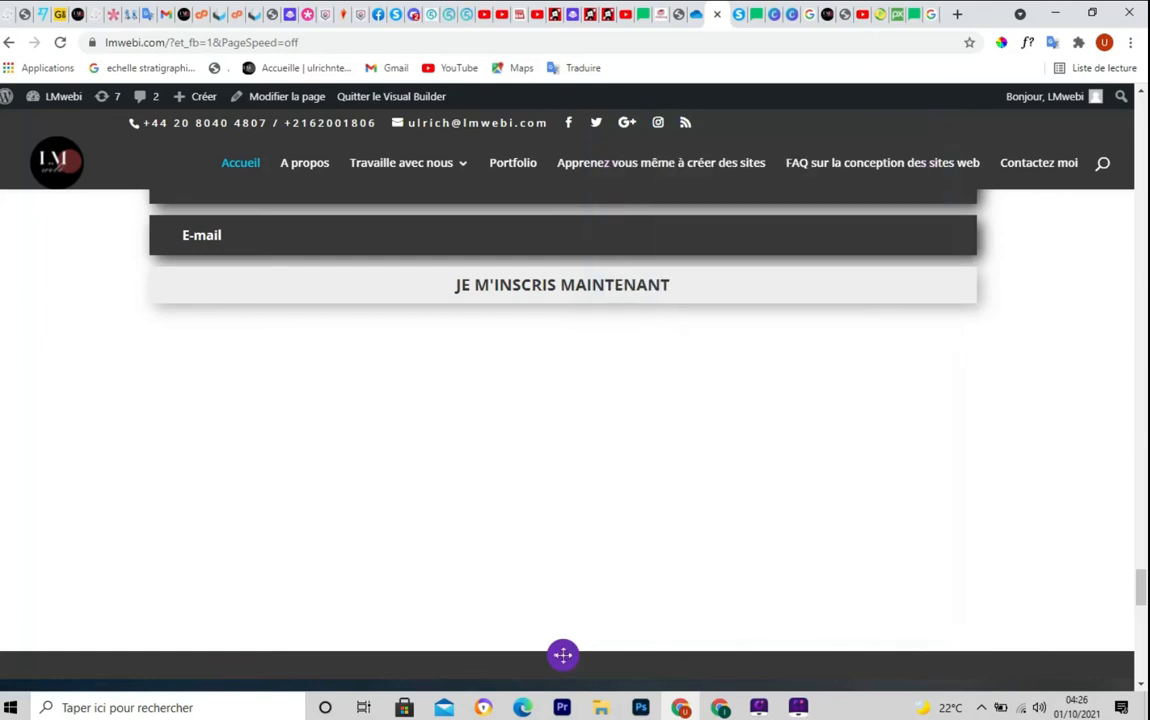
# Save the homepage and exit the Visual Builder
pyautogui.click(563, 658)
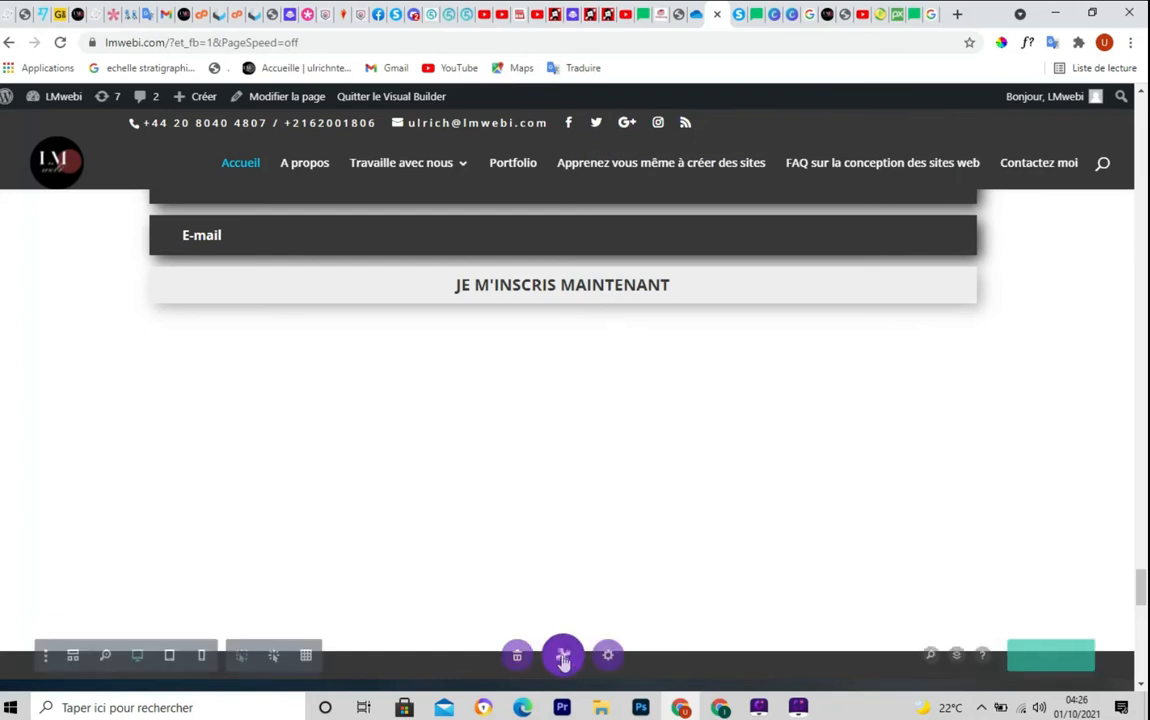
pyautogui.click(1066, 658)
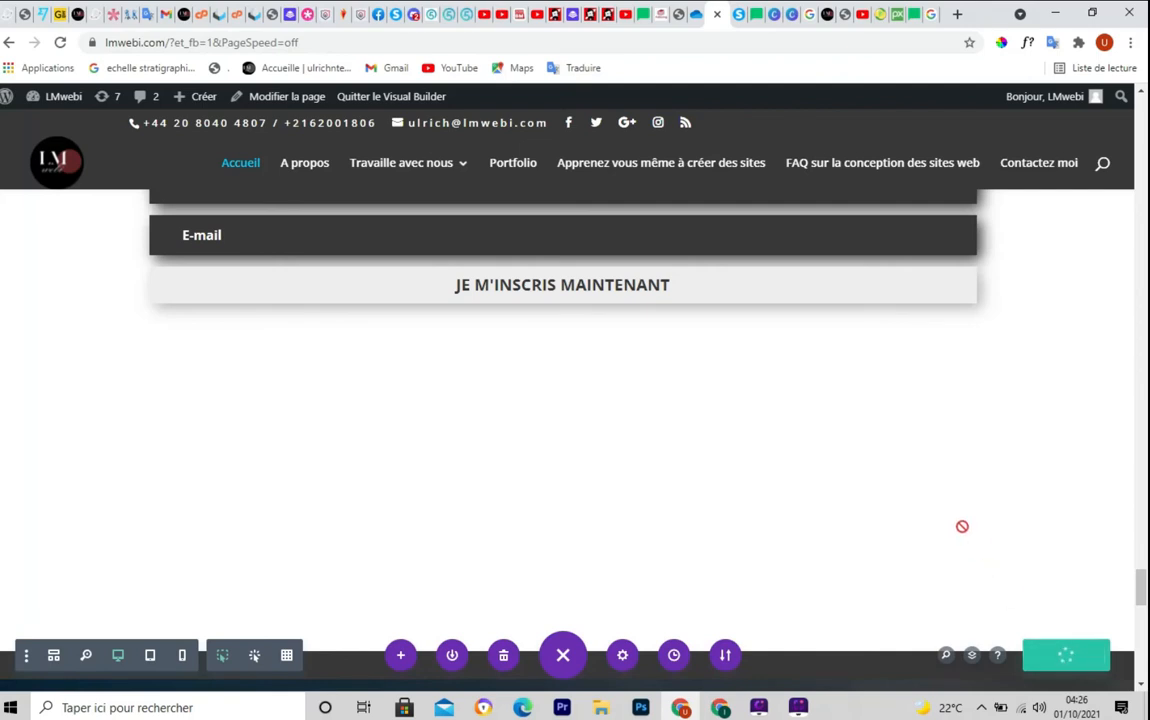
pyautogui.click(392, 99)
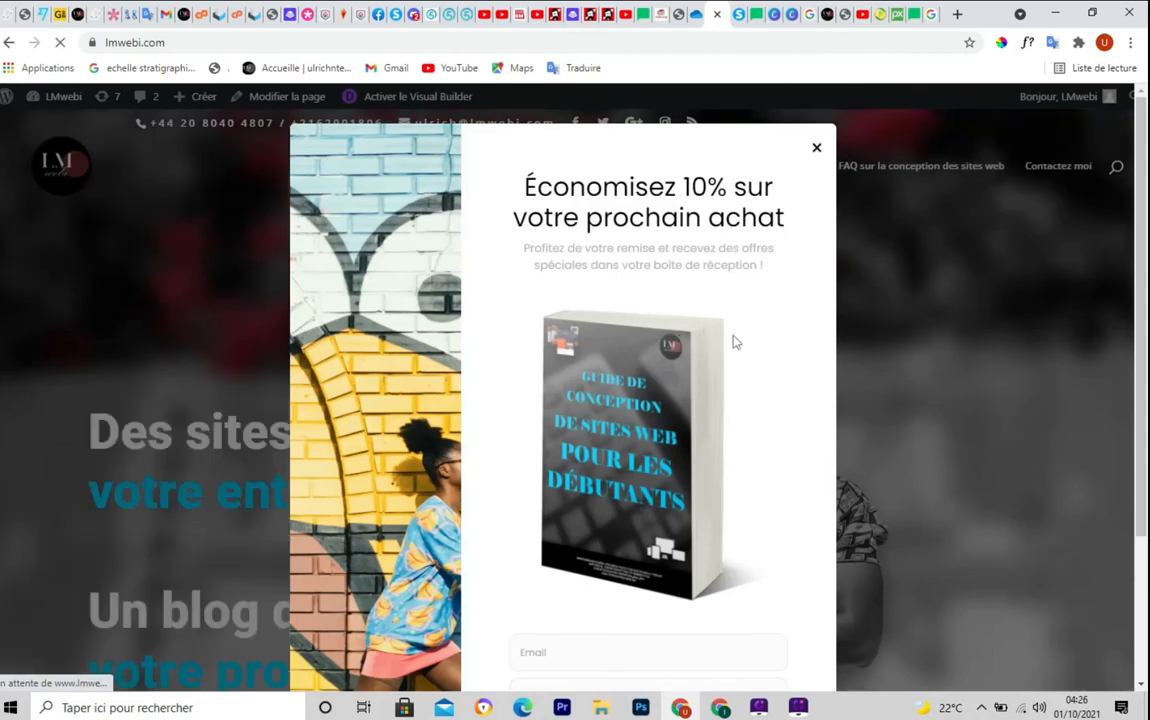
# Confirm the 'Économisez 10%' popup shows on the homepage, then return to the MailerLite tab
pyautogui.scroll(-2, 735, 343)
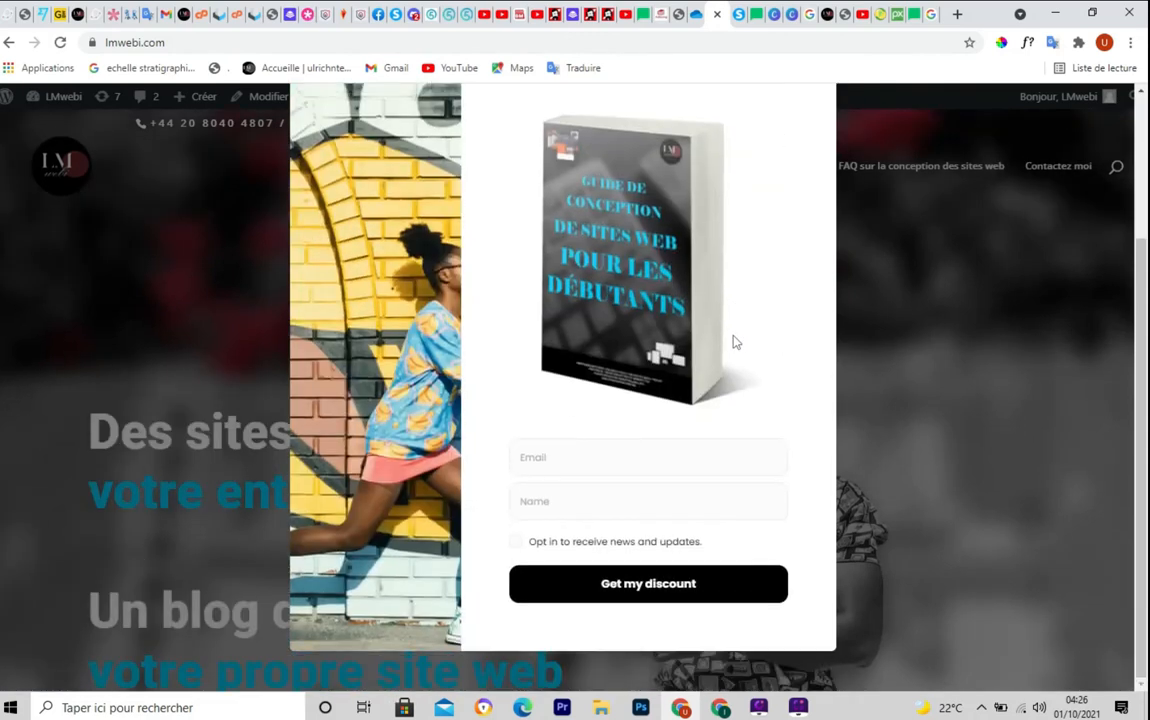
pyautogui.scroll(2, 735, 343)
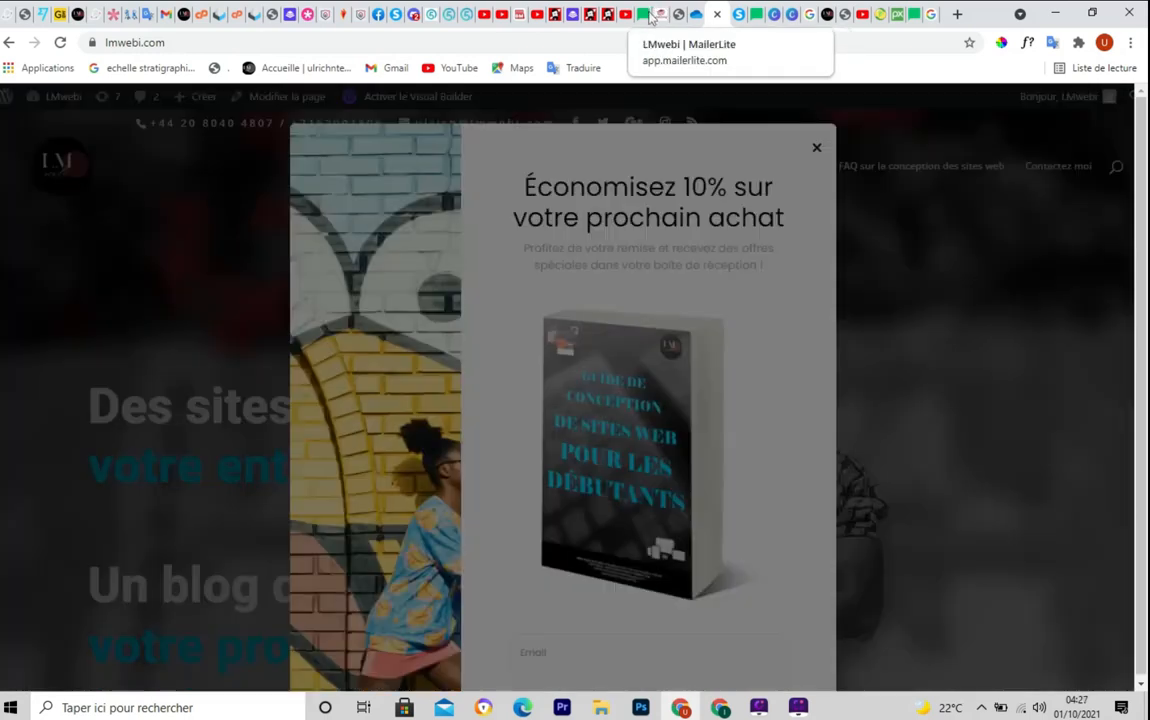
pyautogui.click(638, 14)
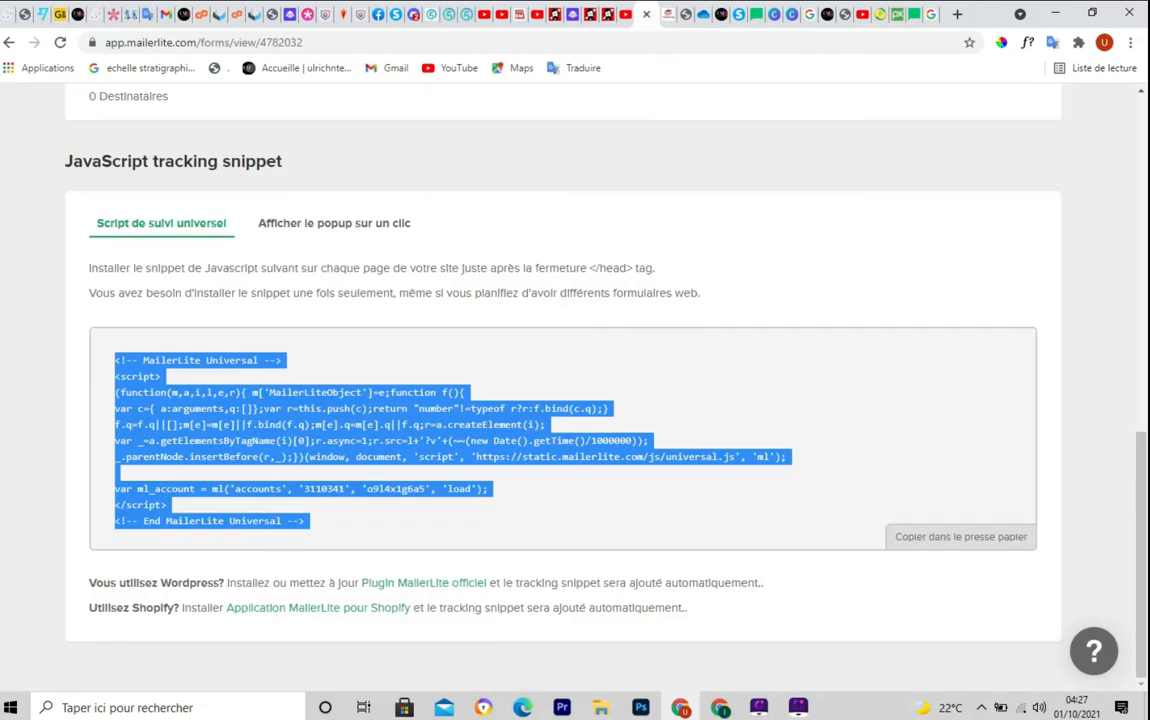
pyautogui.scroll(4, 575, 400)
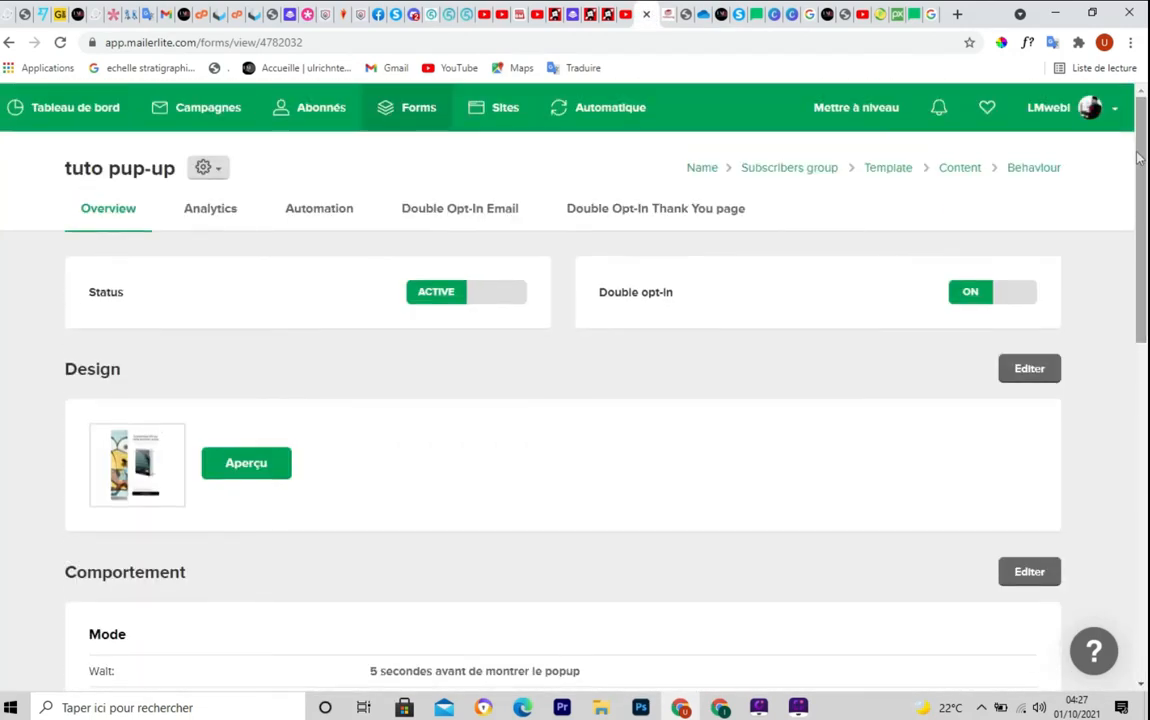
pyautogui.moveTo(1141, 155)
pyautogui.mouseDown()
pyautogui.moveTo(1142, 174)
pyautogui.moveTo(1143, 143)
pyautogui.mouseUp()
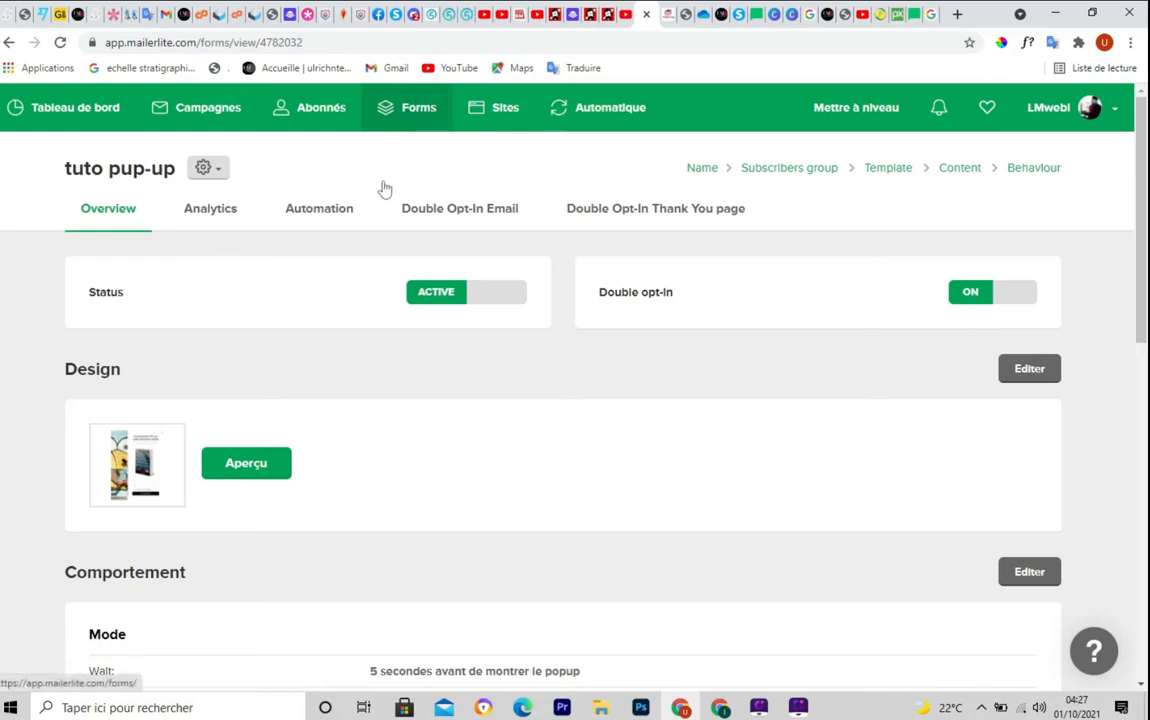
pyautogui.scroll(-1, 1070, 205)
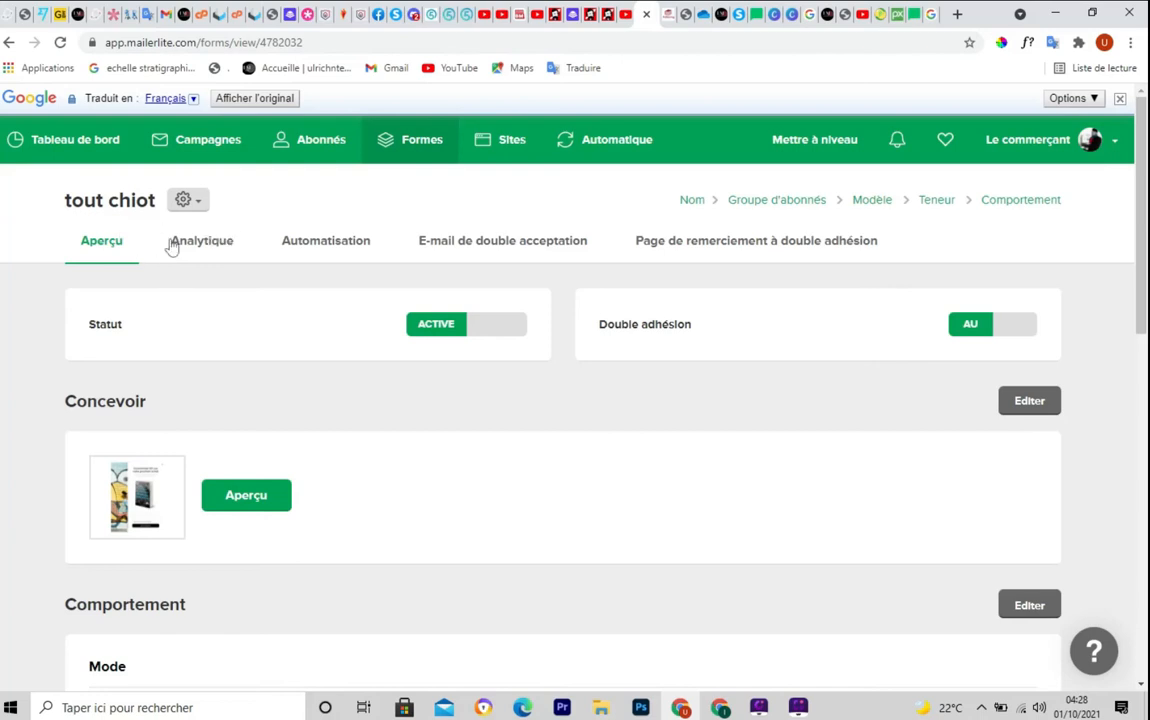
pyautogui.moveTo(162, 221)
pyautogui.mouseDown()
pyautogui.moveTo(200, 257)
pyautogui.moveTo(252, 268)
pyautogui.moveTo(246, 259)
pyautogui.mouseUp()
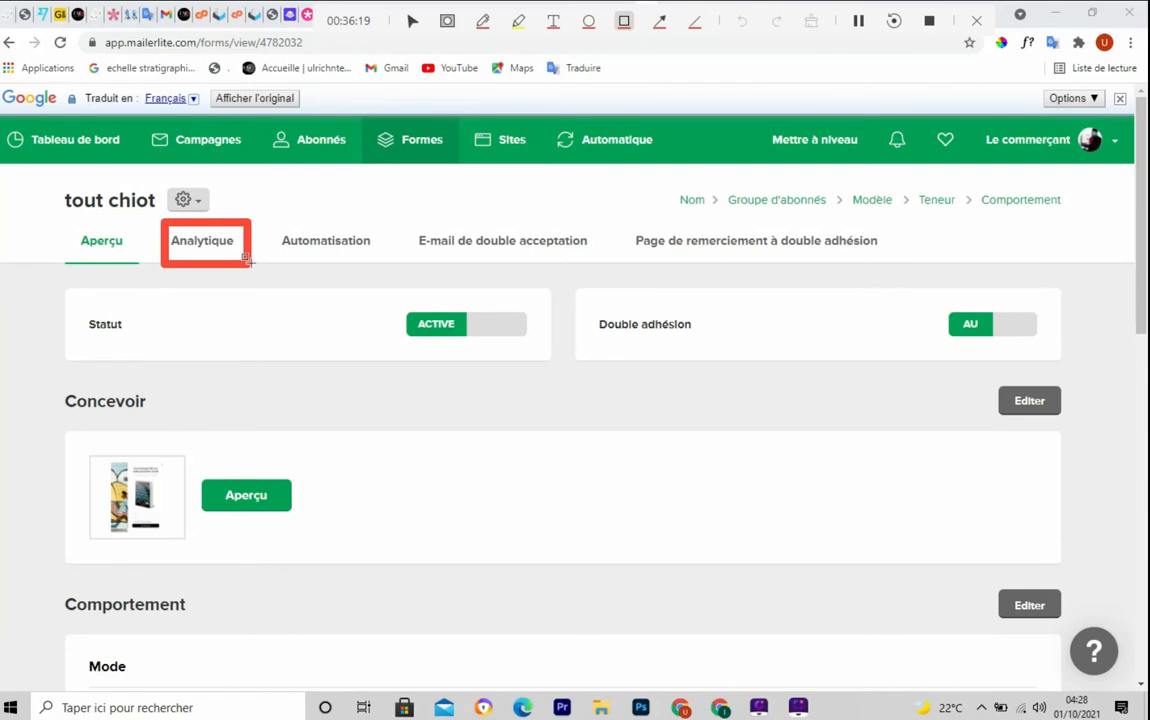
# Review the tuto pup-up form's Analytics stats and subscribers table, then view its Automation page
pyautogui.click(207, 248)
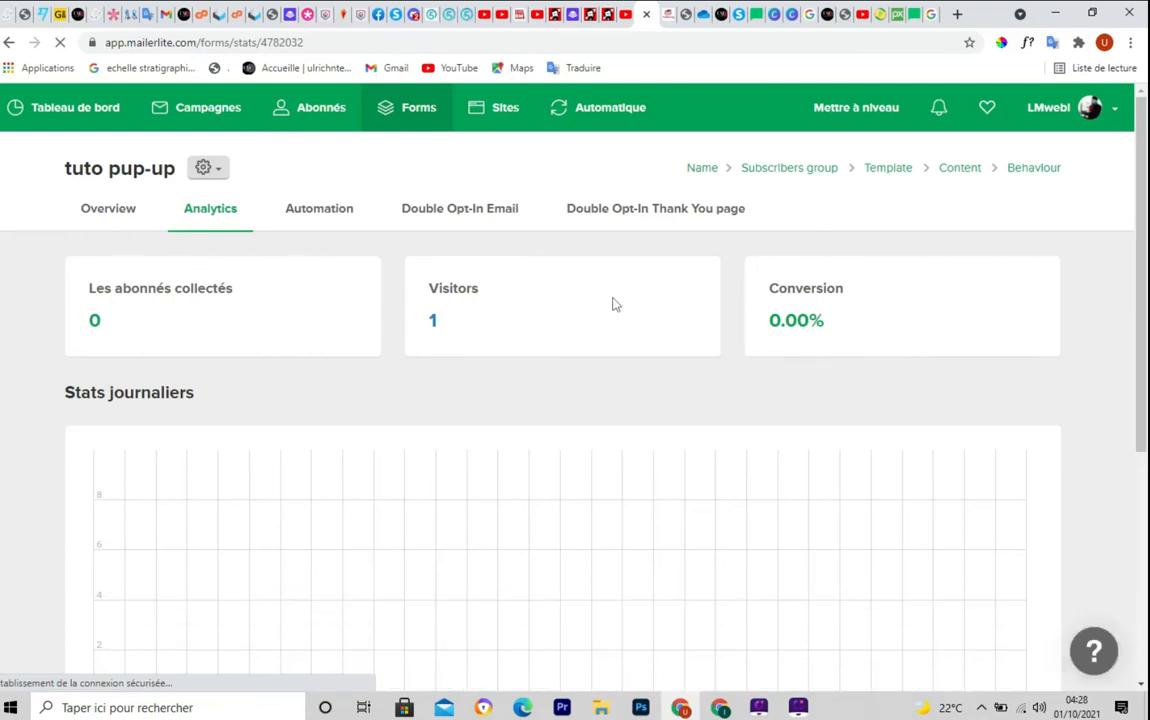
pyautogui.moveTo(1139, 207); pyautogui.dragTo(1139, 337)
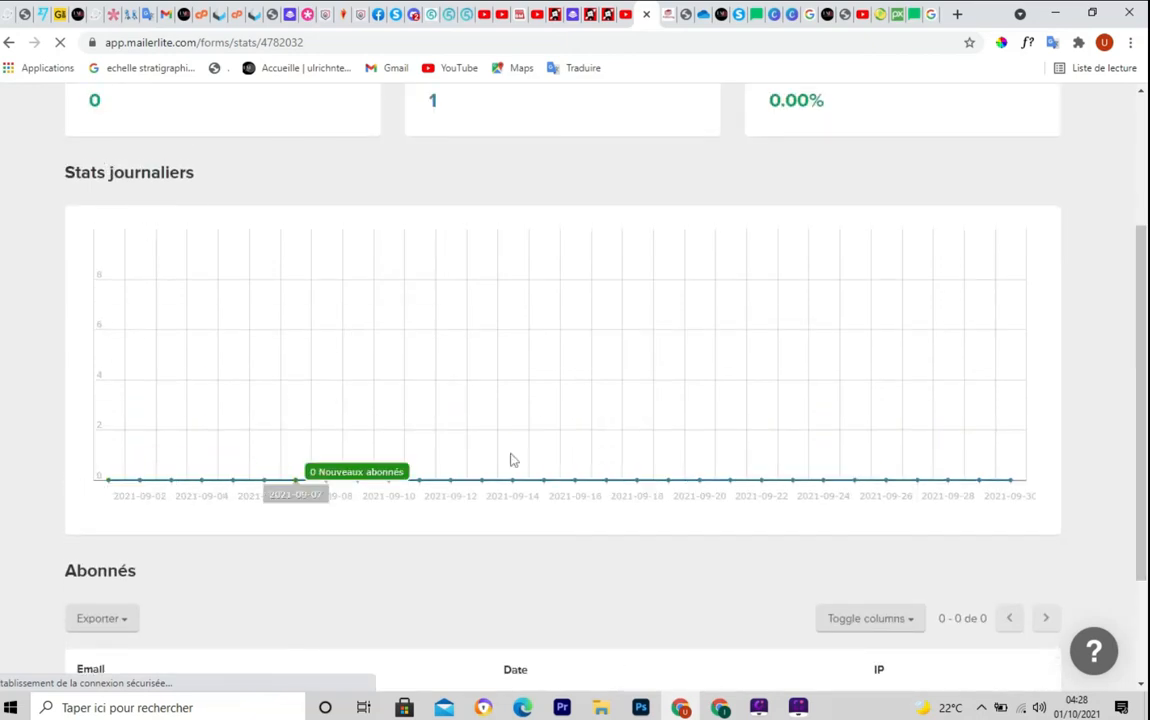
pyautogui.moveTo(1144, 426); pyautogui.dragTo(1145, 525)
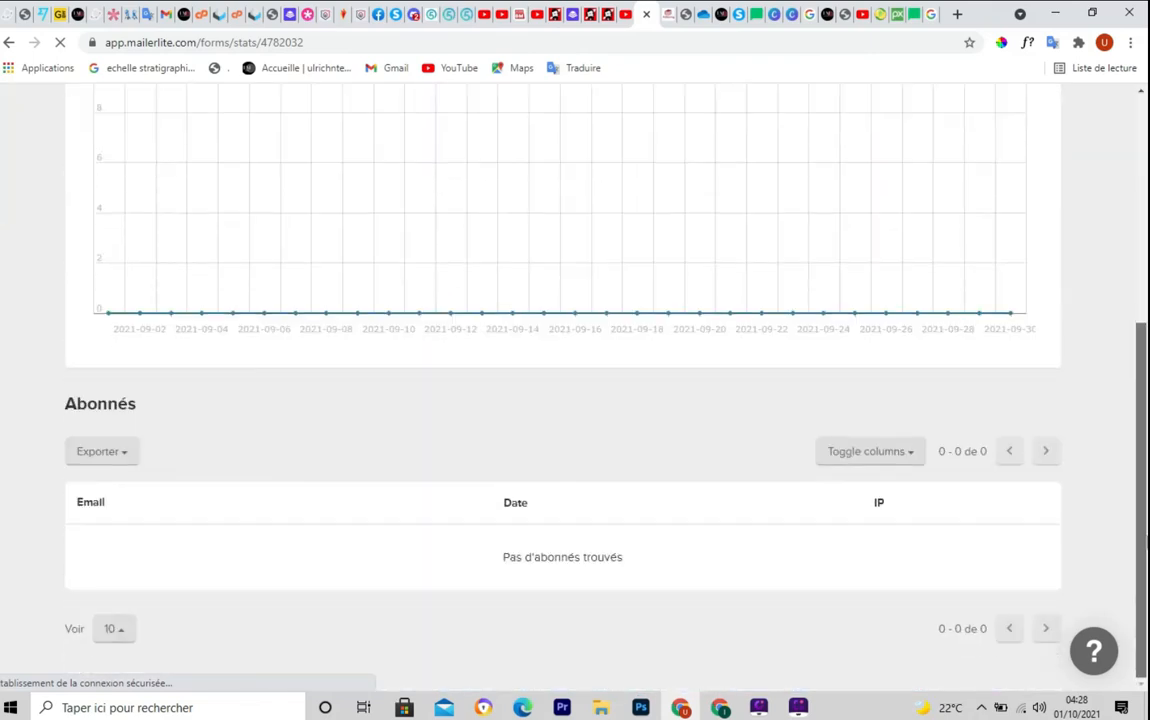
pyautogui.hotkey('ctrl', 'F11')
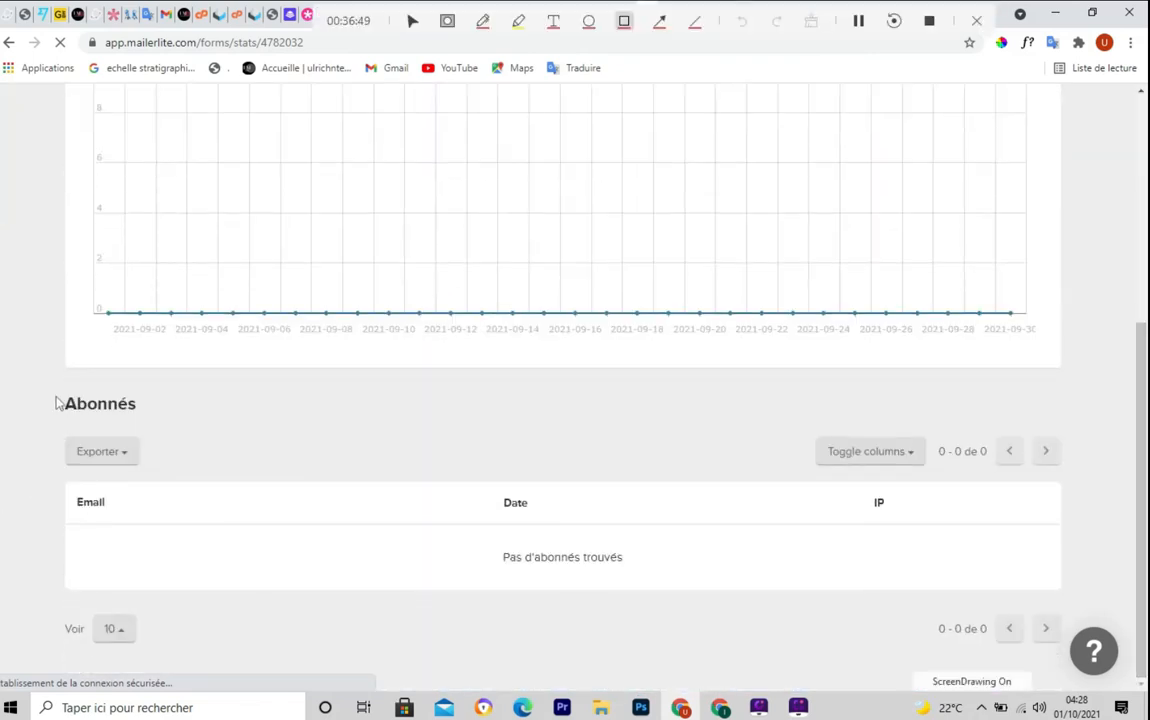
pyautogui.moveTo(56, 390)
pyautogui.mouseDown()
pyautogui.moveTo(63, 581)
pyautogui.moveTo(1074, 613)
pyautogui.mouseUp()
pyautogui.press('Escape')
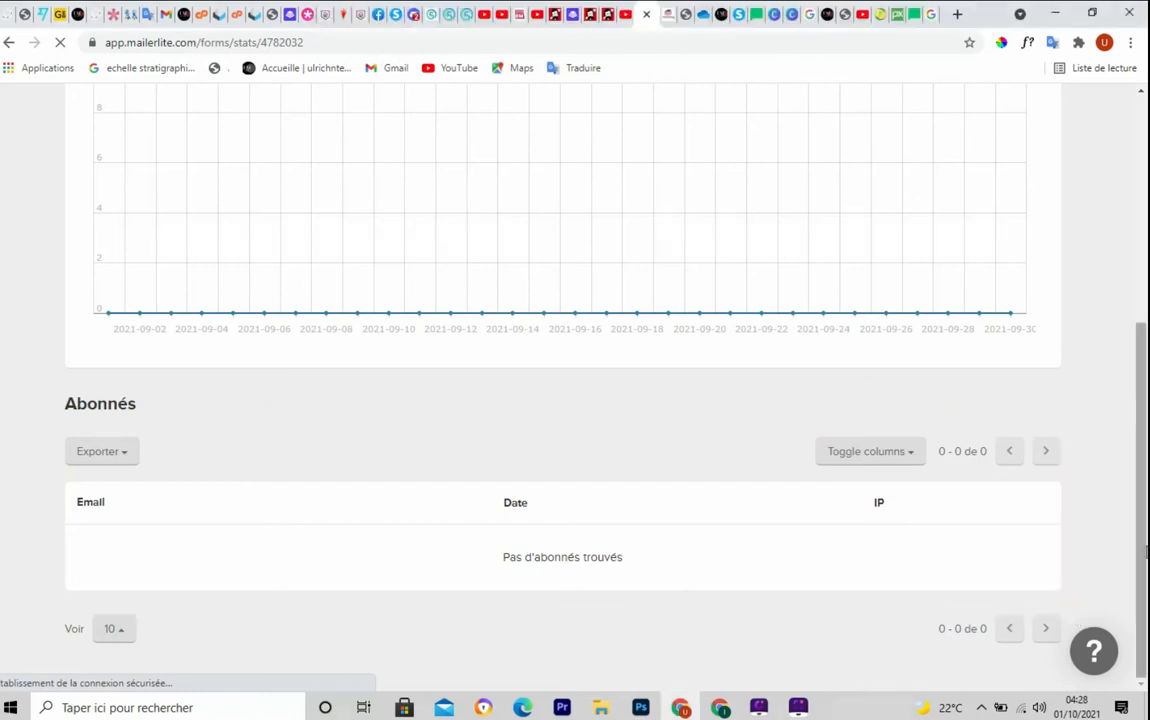
pyautogui.moveTo(1146, 549); pyautogui.dragTo(1147, 248)
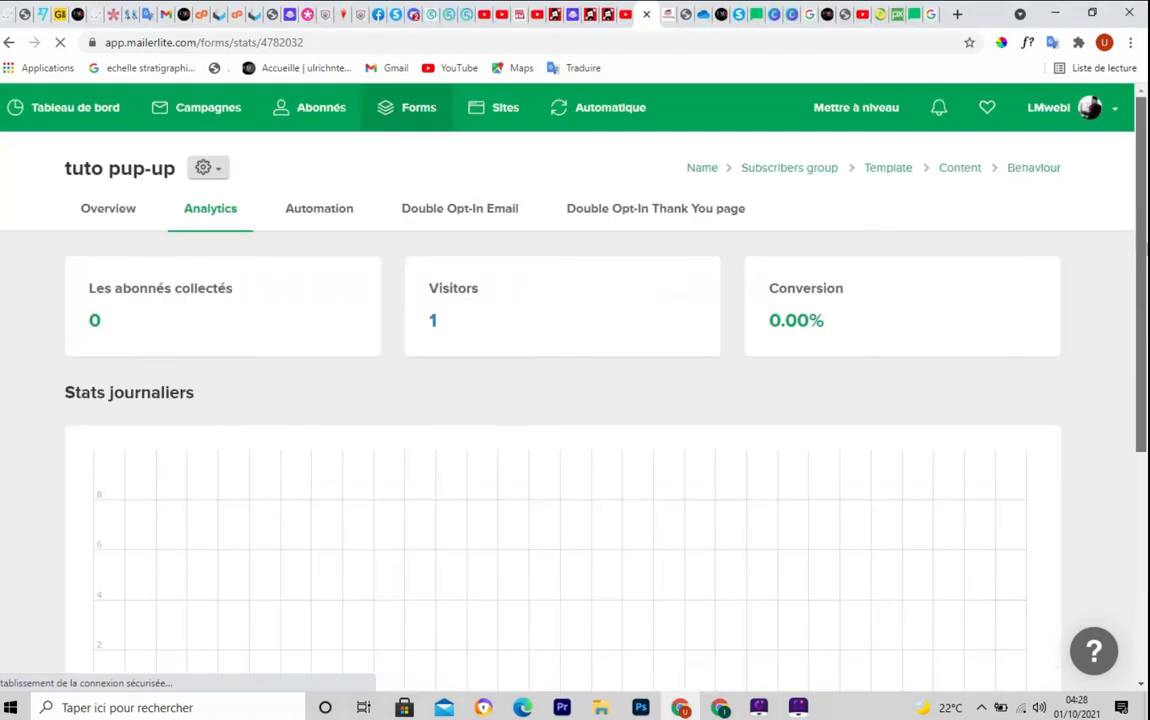
pyautogui.click(305, 212)
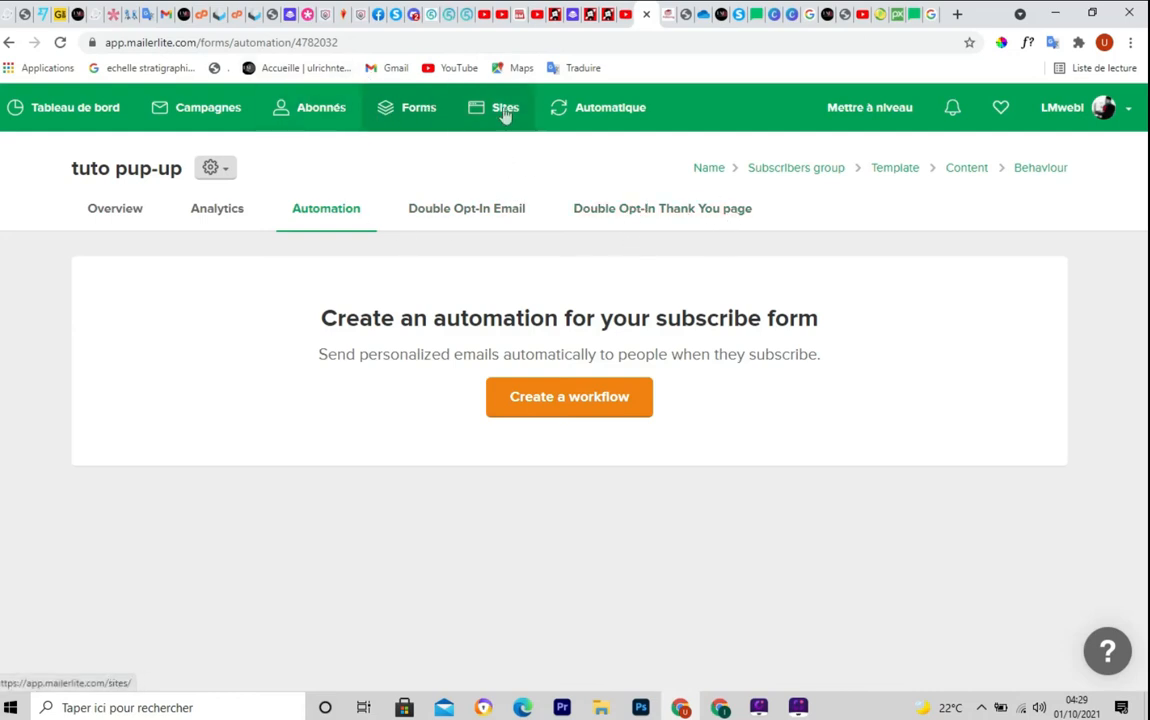
# Go to the Forms (Formulaires) list showing the tuto pup-up popup
pyautogui.click(404, 116)
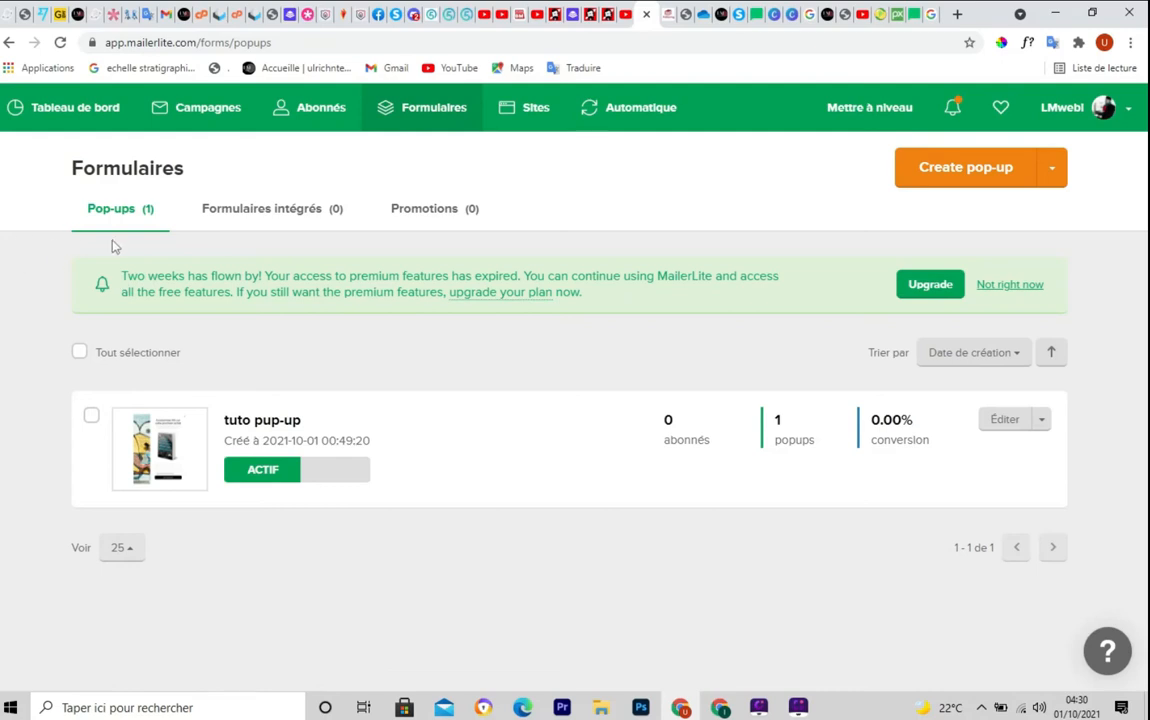
# Refresh the Formulaires page and switch to the embedded forms (Formulaires intégrés) list
pyautogui.hotkey('ctrl', 'F5')
pyautogui.moveTo(187, 193); pyautogui.dragTo(354, 227)
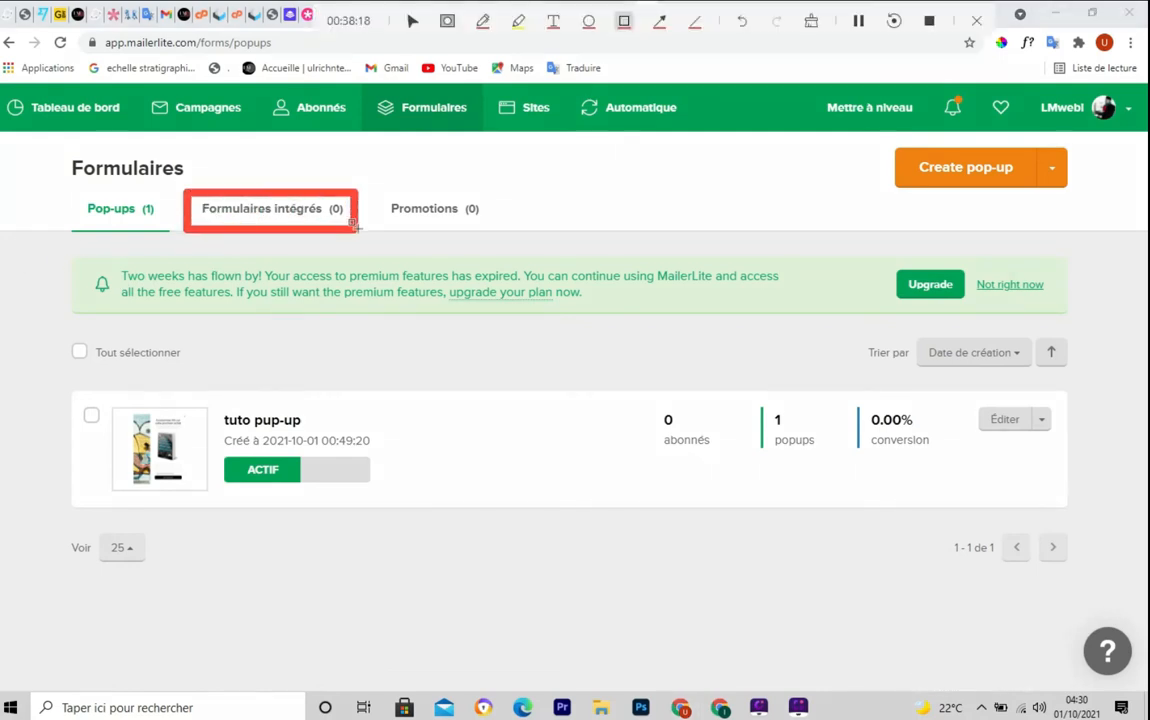
pyautogui.hotkey('ctrl', 'F5')
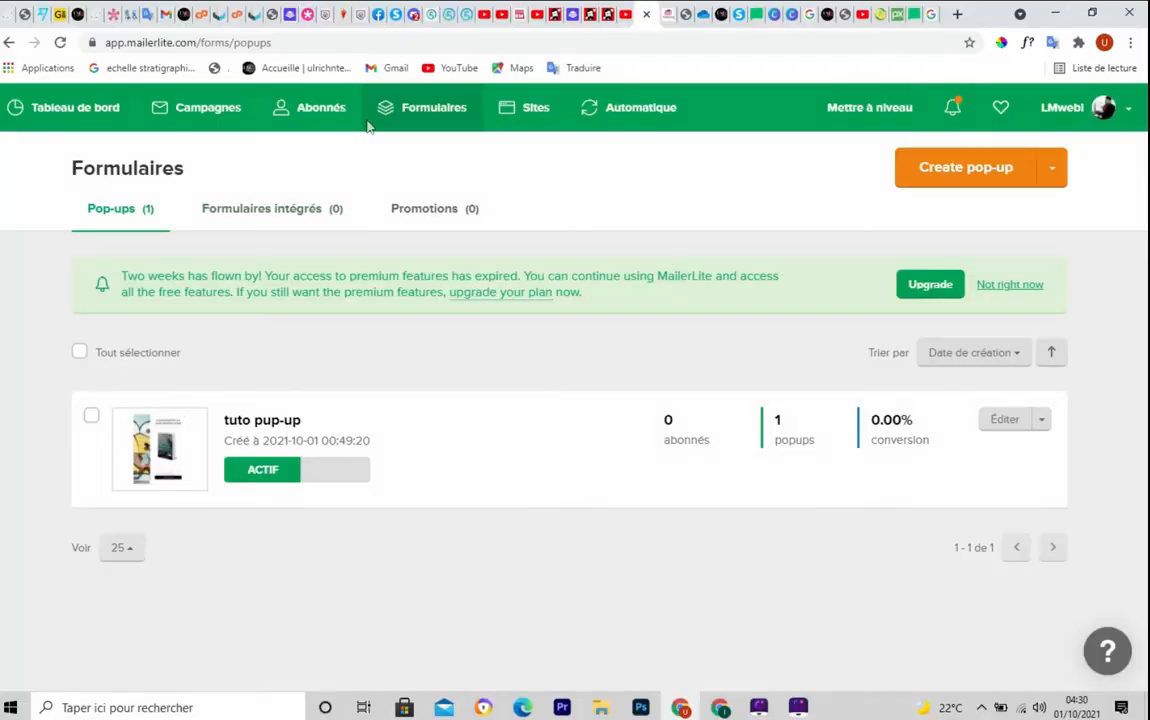
pyautogui.hotkey('ctrl', 'F5')
pyautogui.moveTo(354, 82)
pyautogui.mouseDown()
pyautogui.moveTo(456, 133)
pyautogui.moveTo(484, 130)
pyautogui.mouseUp()
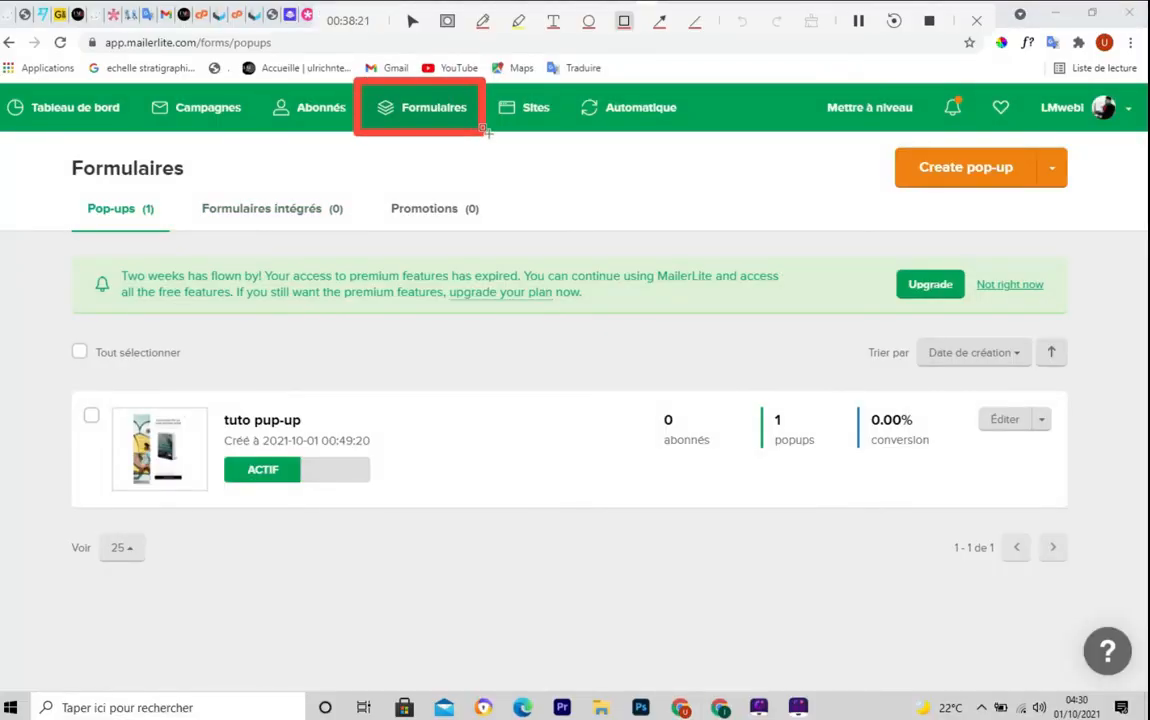
pyautogui.hotkey('ctrl', 'F5')
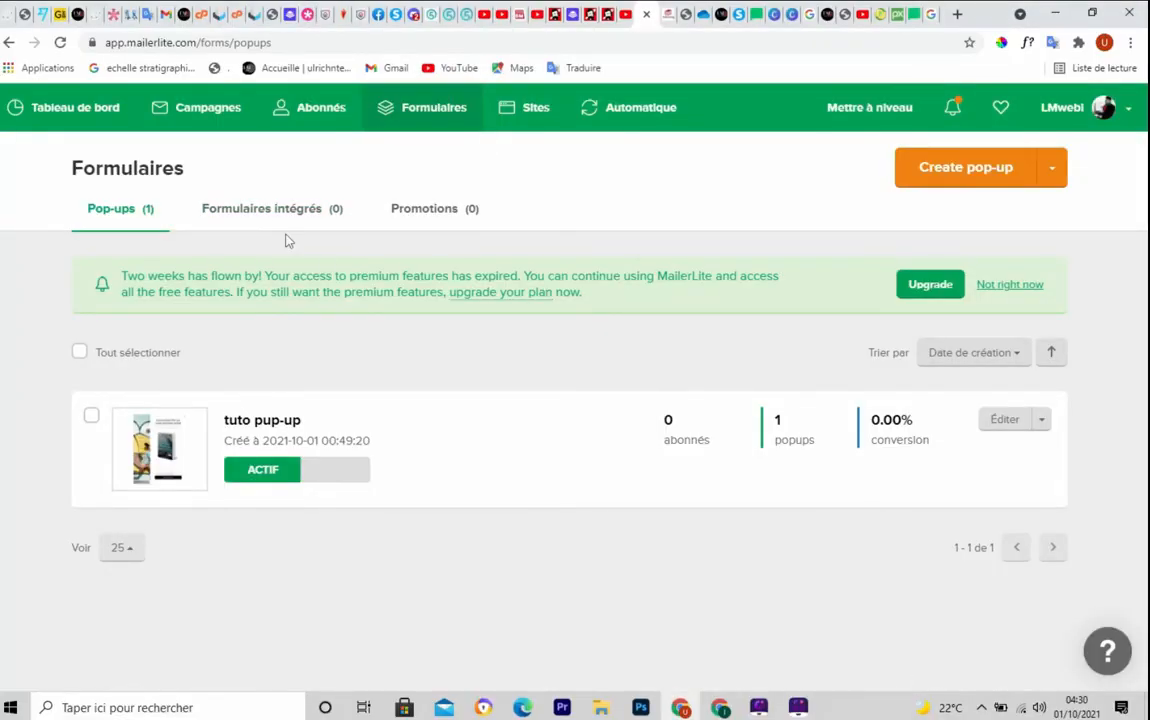
pyautogui.click(255, 214)
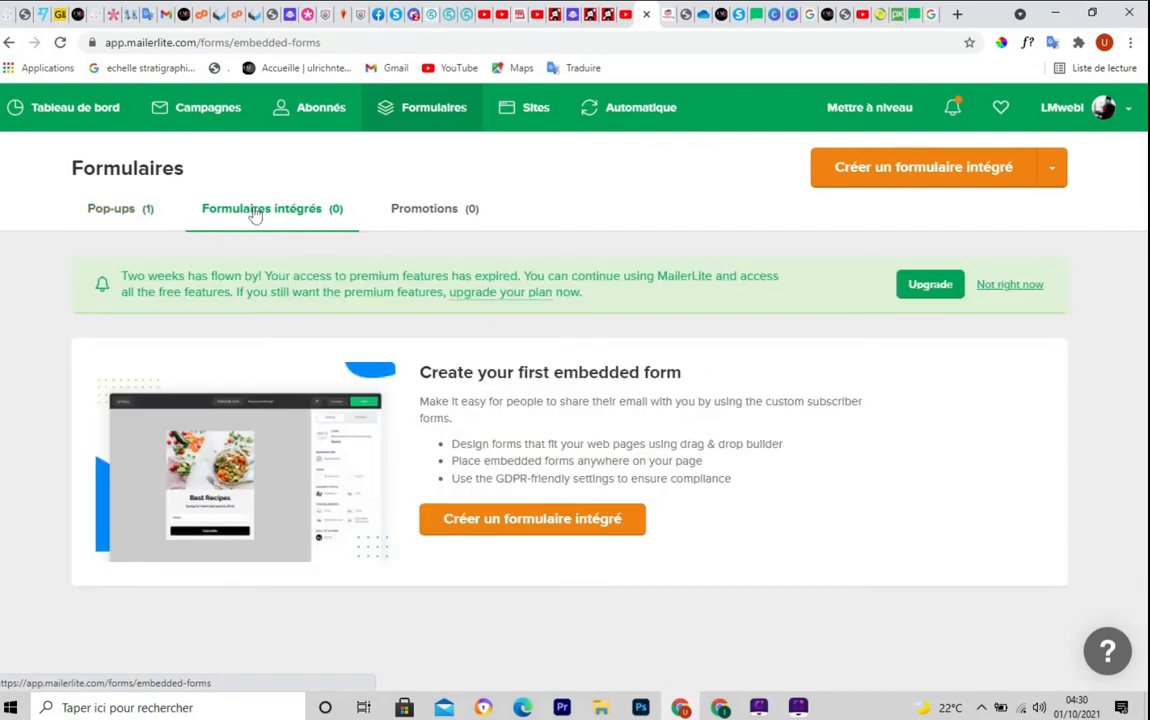
# Create a new embedded form named 'tuto formulaire' and save the name
pyautogui.click(561, 531)
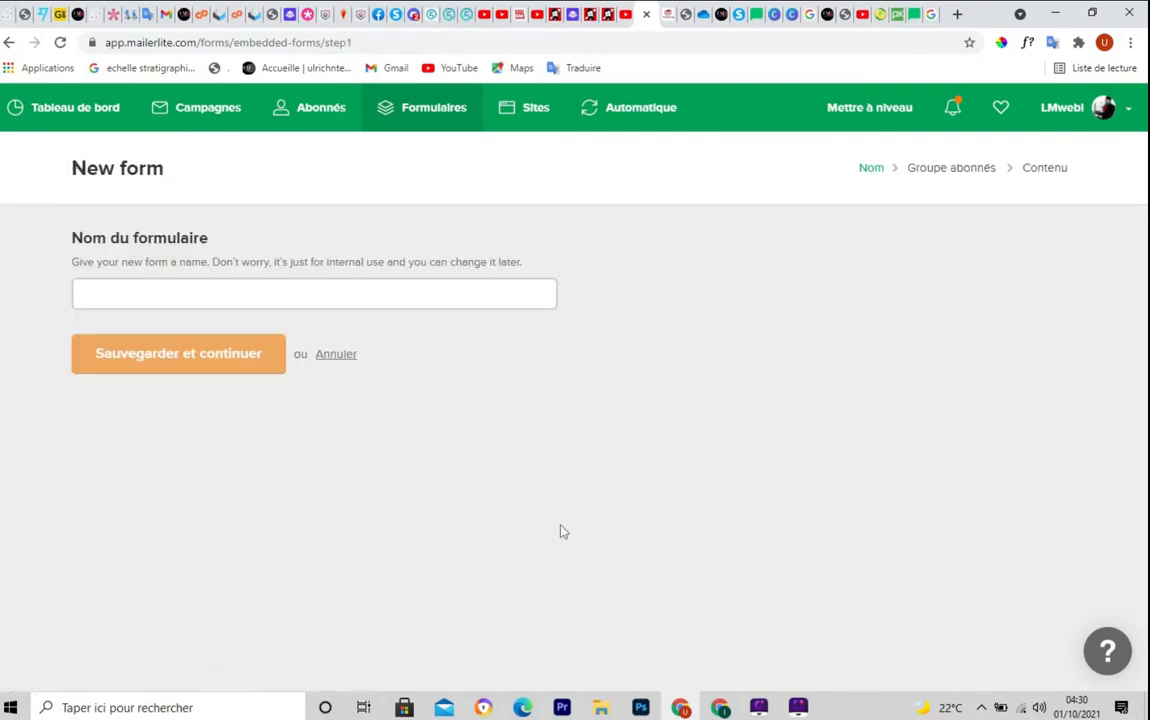
pyautogui.click(140, 296)
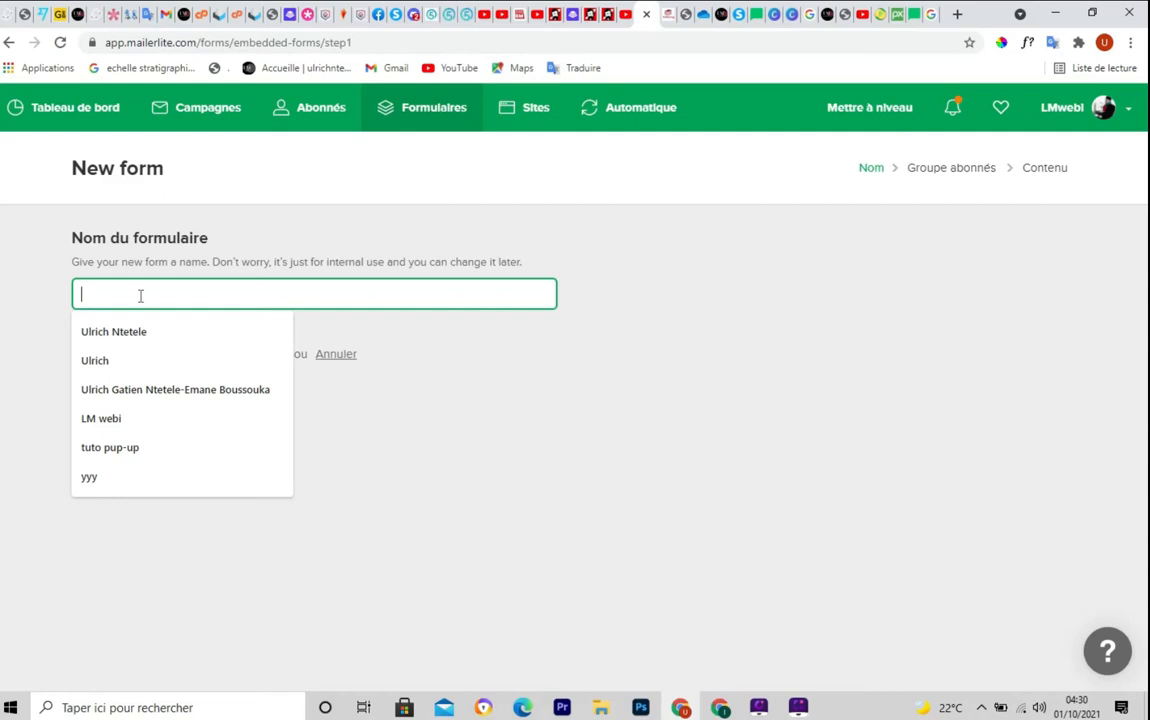
pyautogui.write('tuto formulaire')
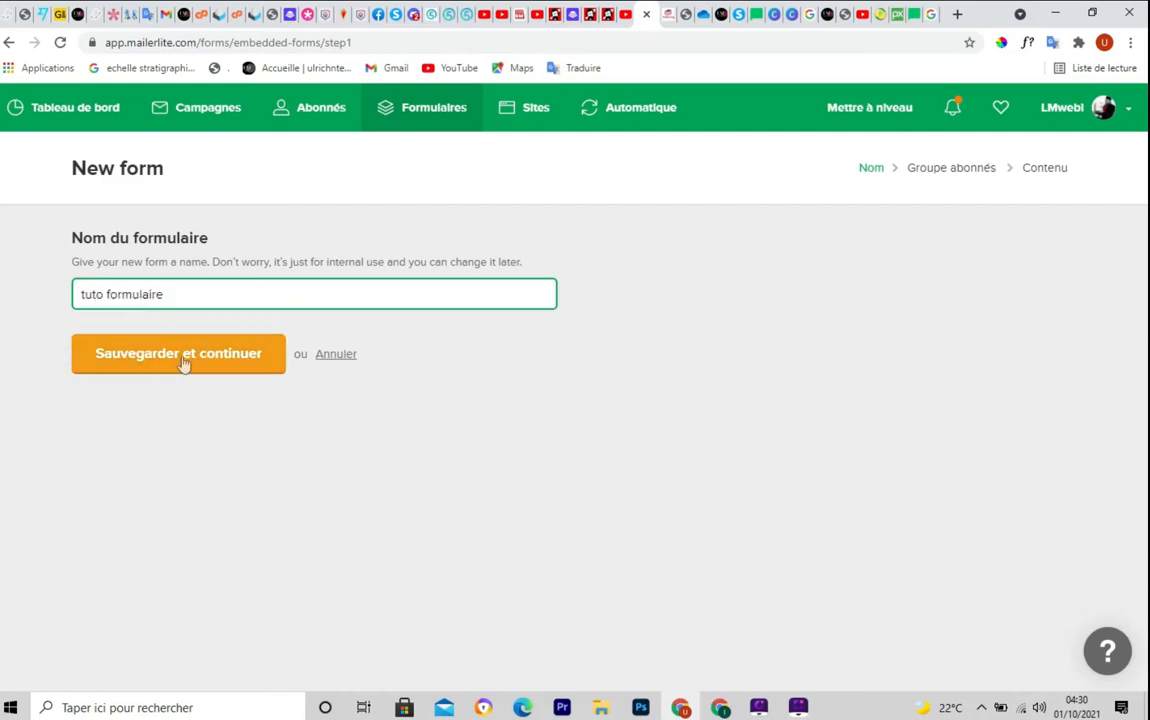
pyautogui.click(203, 362)
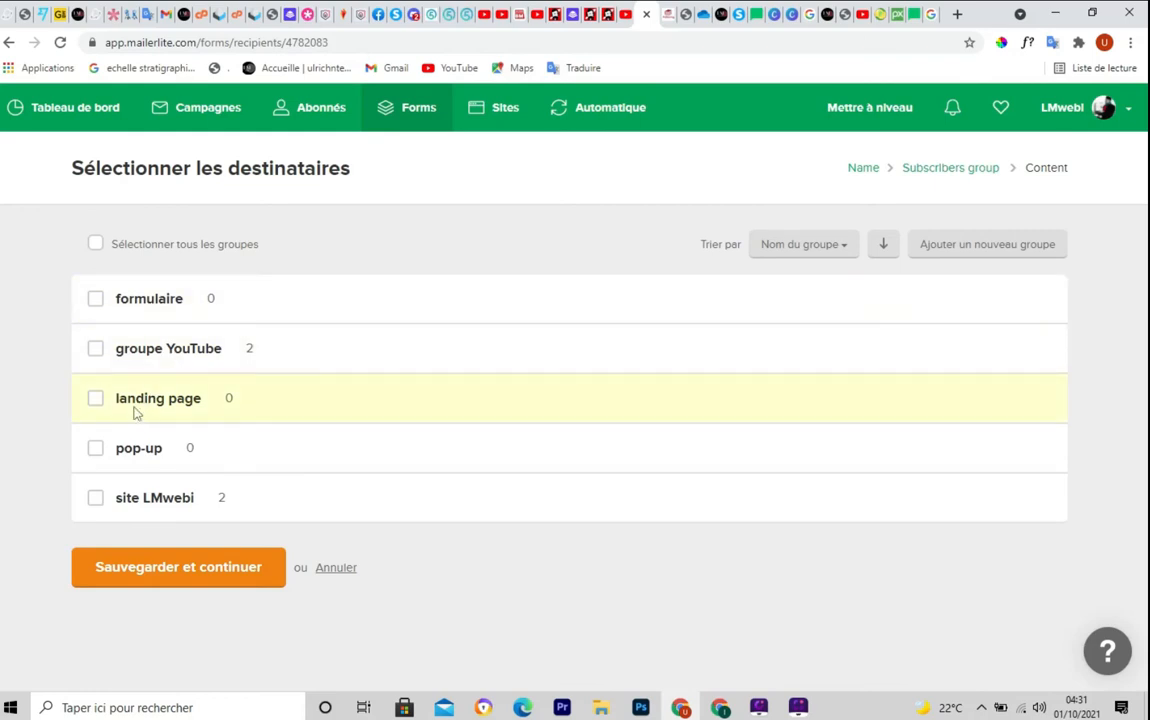
# Assign the 'formulaire' subscriber group to the form and continue to its content
pyautogui.click(96, 302)
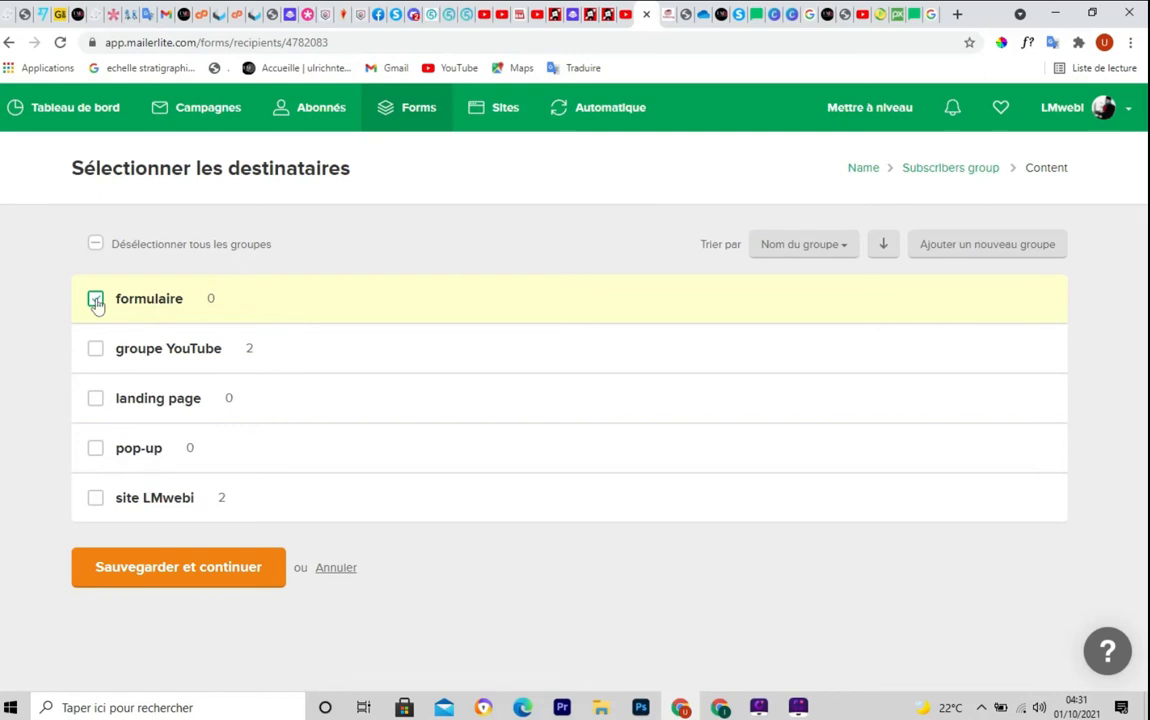
pyautogui.click(145, 573)
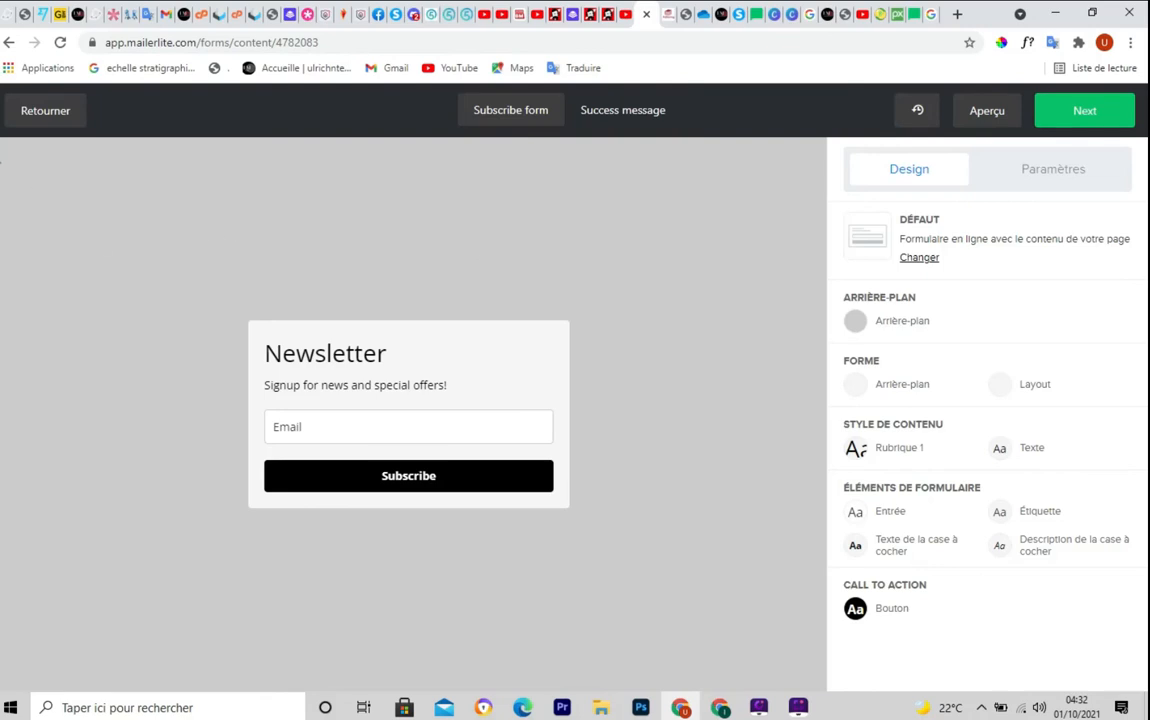
# Refresh the Newsletter form editor page and drag across several areas of it
pyautogui.hotkey('ctrl', 'F5')
pyautogui.moveTo(1, 145)
pyautogui.mouseDown()
pyautogui.moveTo(833, 706)
pyautogui.moveTo(823, 690)
pyautogui.mouseUp()
pyautogui.hotkey('ctrl', 'F5')
pyautogui.hotkey('ctrl', 'F5')
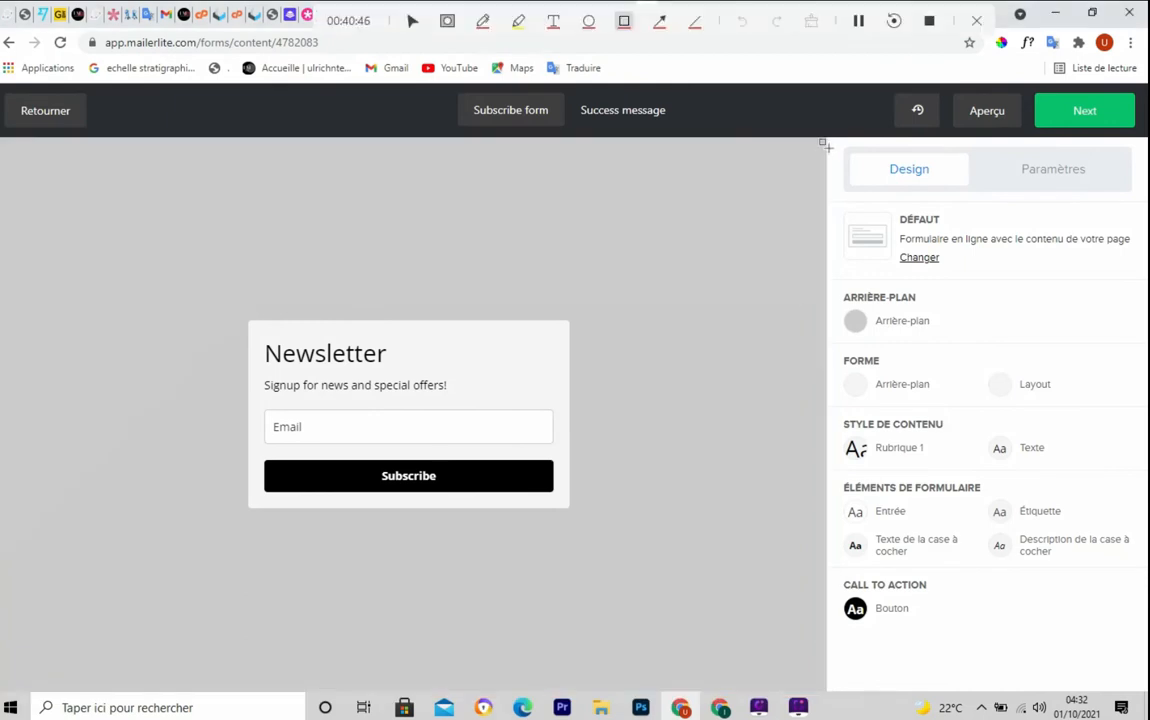
pyautogui.moveTo(823, 145)
pyautogui.mouseDown()
pyautogui.moveTo(993, 674)
pyautogui.moveTo(1145, 688)
pyautogui.mouseUp()
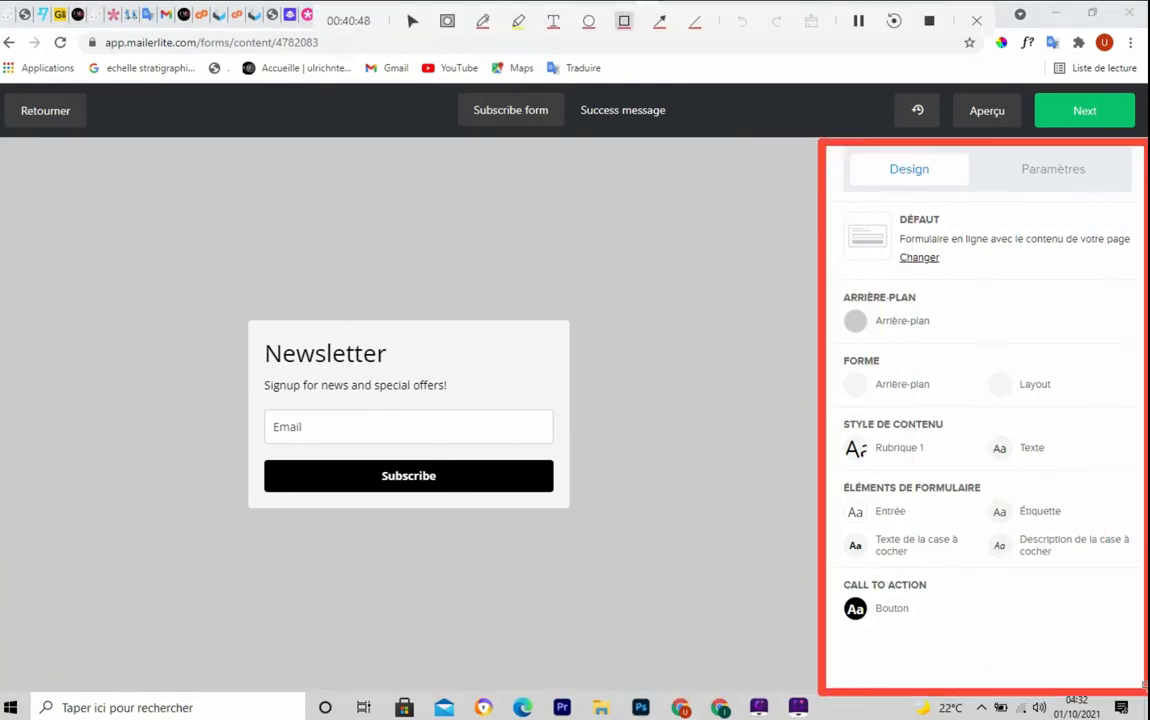
pyautogui.hotkey('ctrl', 'F5')
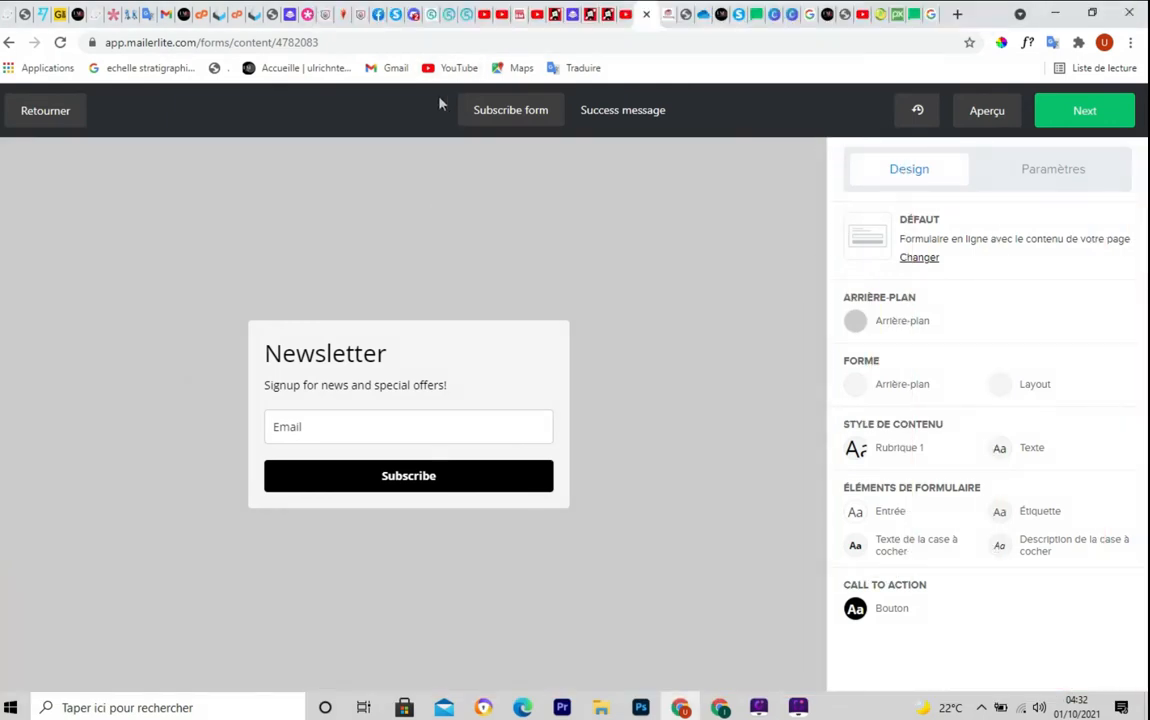
pyautogui.hotkey('ctrl', 'F5')
pyautogui.moveTo(441, 85); pyautogui.dragTo(571, 129)
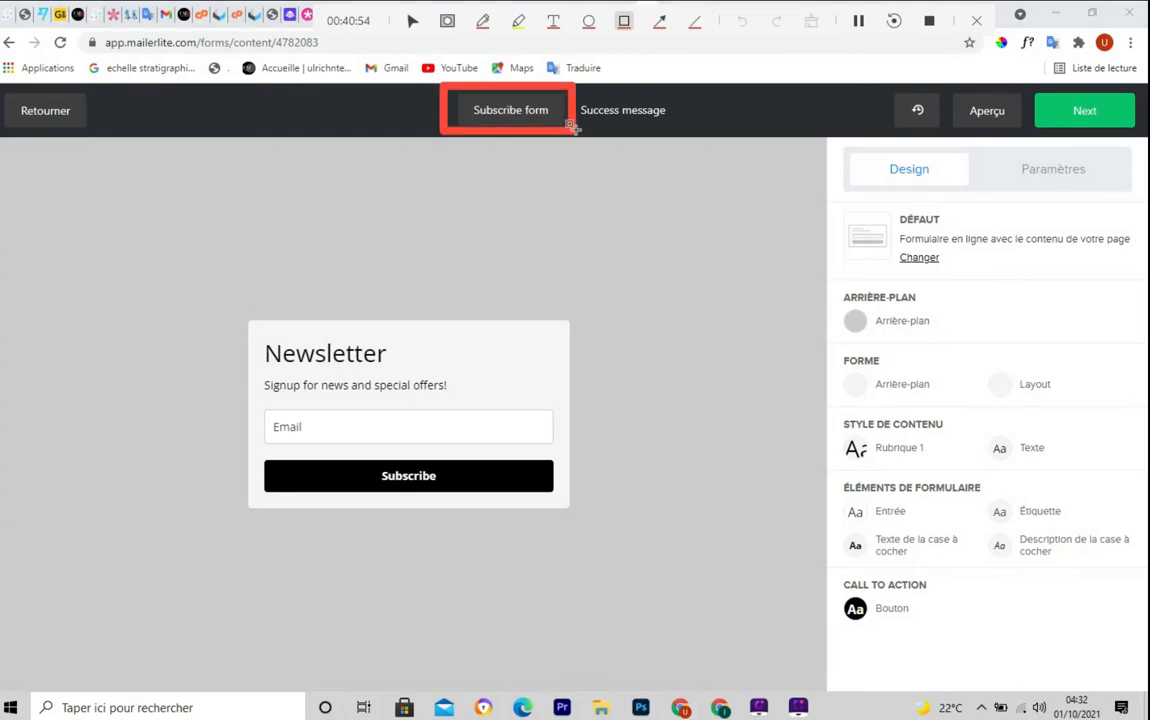
pyautogui.hotkey('ctrl', 'F5')
pyautogui.hotkey('ctrl', 'F5')
pyautogui.moveTo(577, 90)
pyautogui.mouseDown()
pyautogui.moveTo(588, 131)
pyautogui.moveTo(670, 132)
pyautogui.mouseUp()
pyautogui.hotkey('ctrl', 'F5')
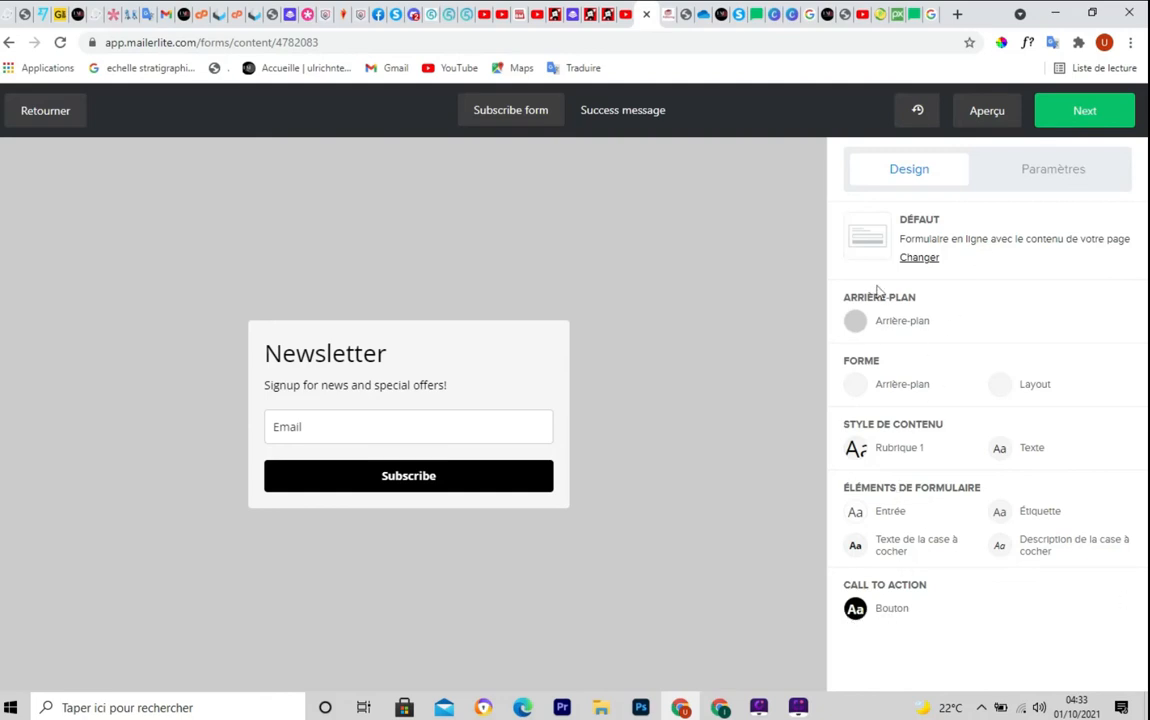
# In the form's Paramètres, enable reCAPTCHA and the Case à cocher pour confirmation consent checkbox
pyautogui.click(1040, 173)
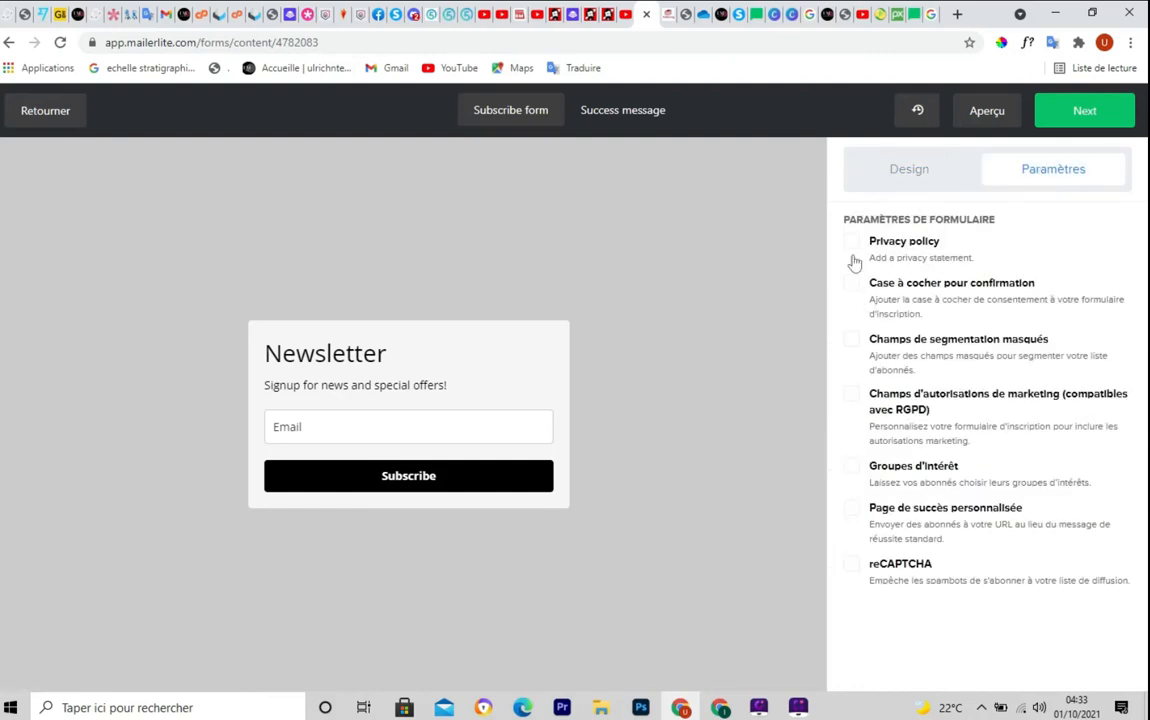
pyautogui.click(853, 566)
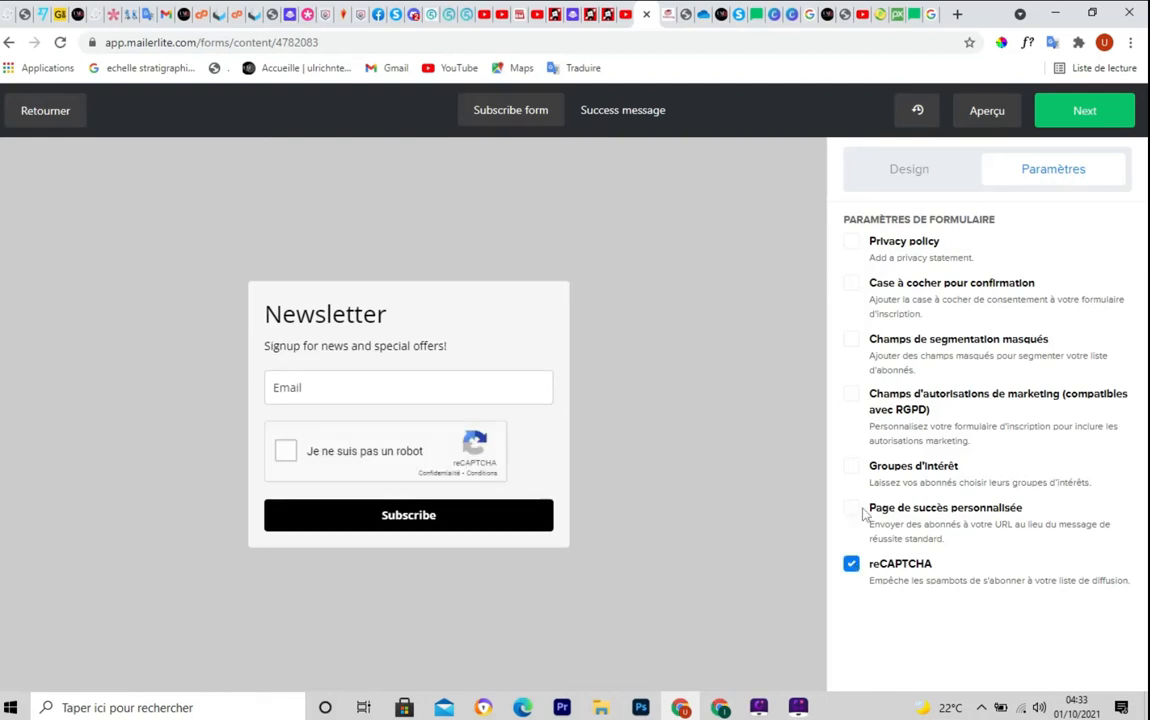
pyautogui.click(851, 284)
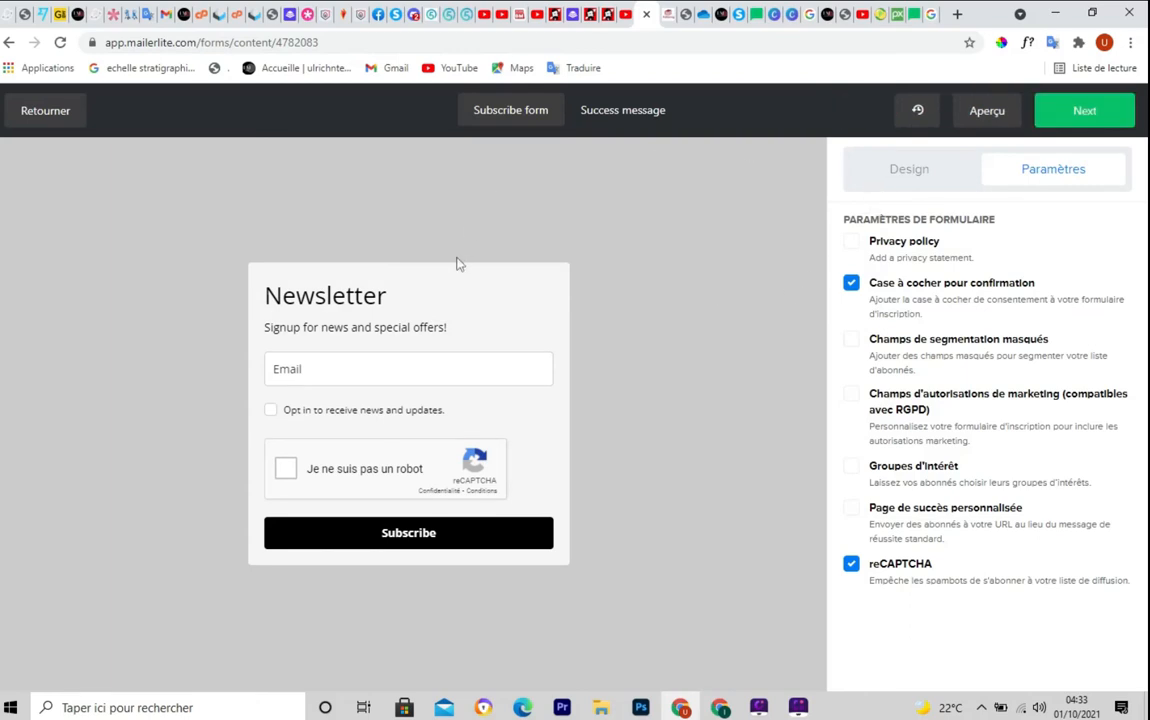
# In Design, re-save the success message as 'Thank you!' with 'You have successfully joined our subscriber list.'
pyautogui.click(622, 112)
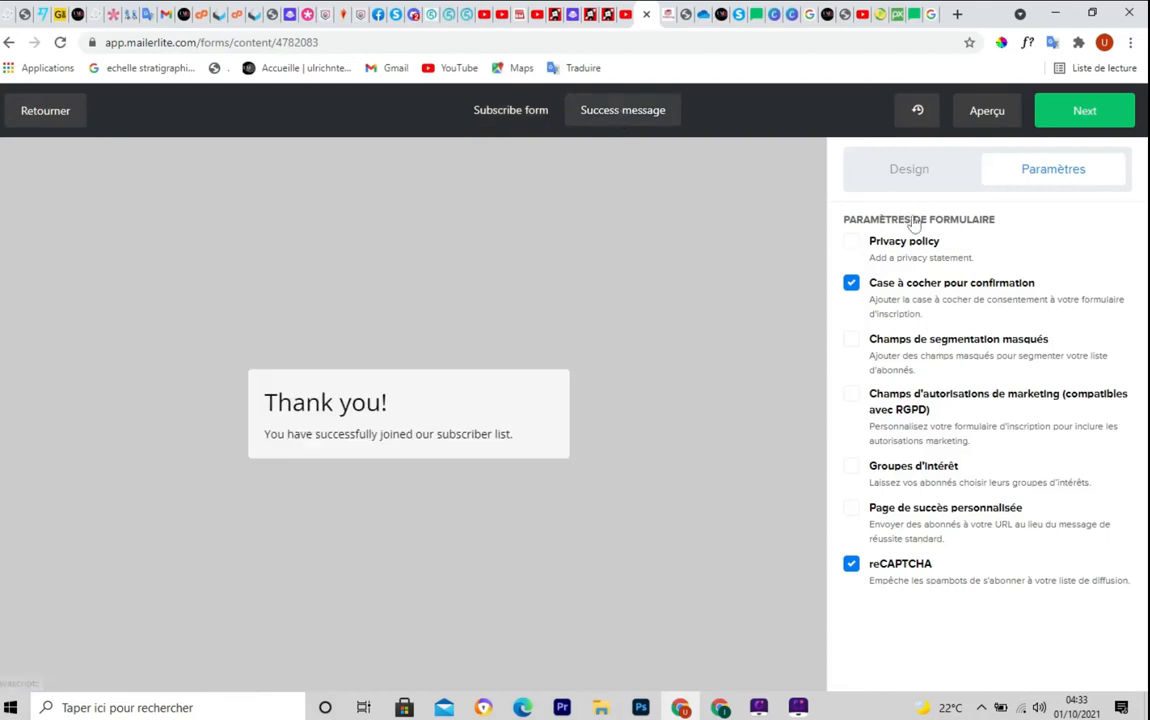
pyautogui.click(920, 173)
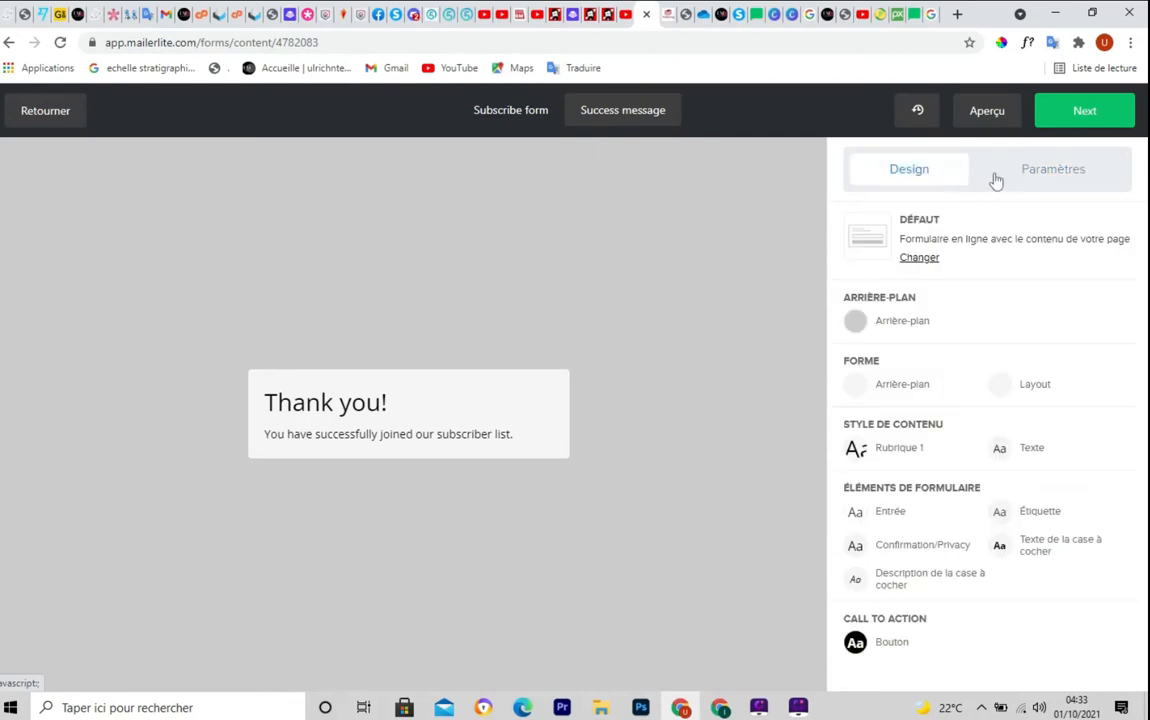
pyautogui.moveTo(324, 412)
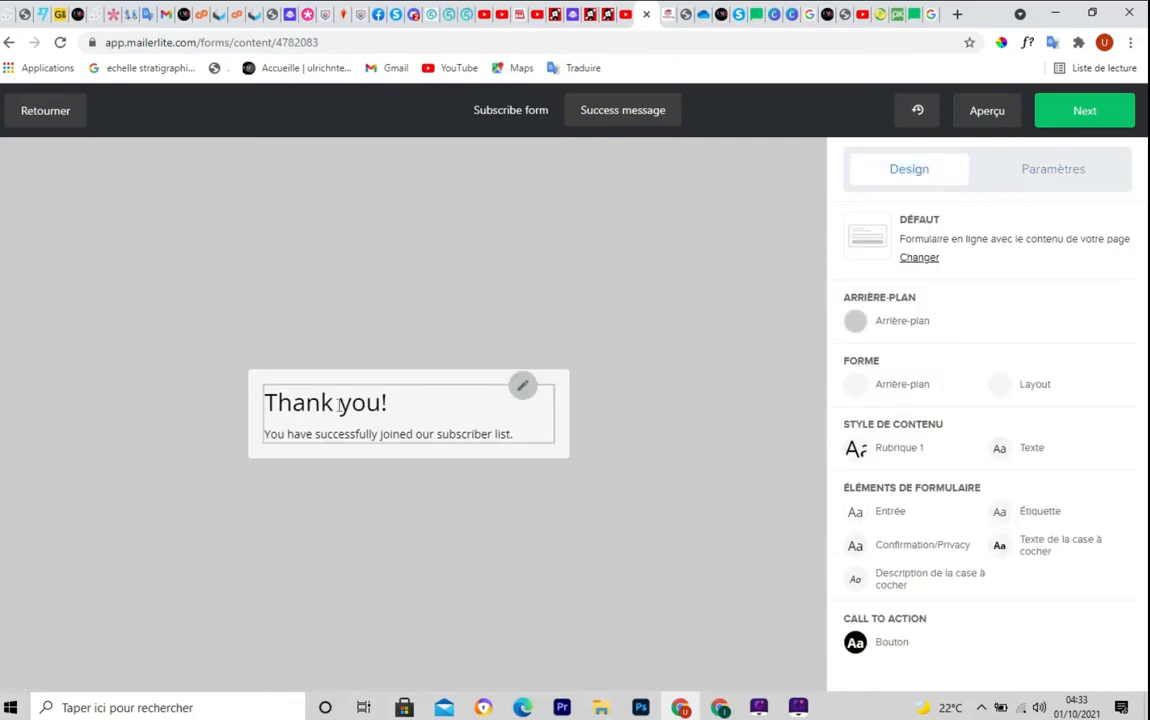
pyautogui.click(520, 388)
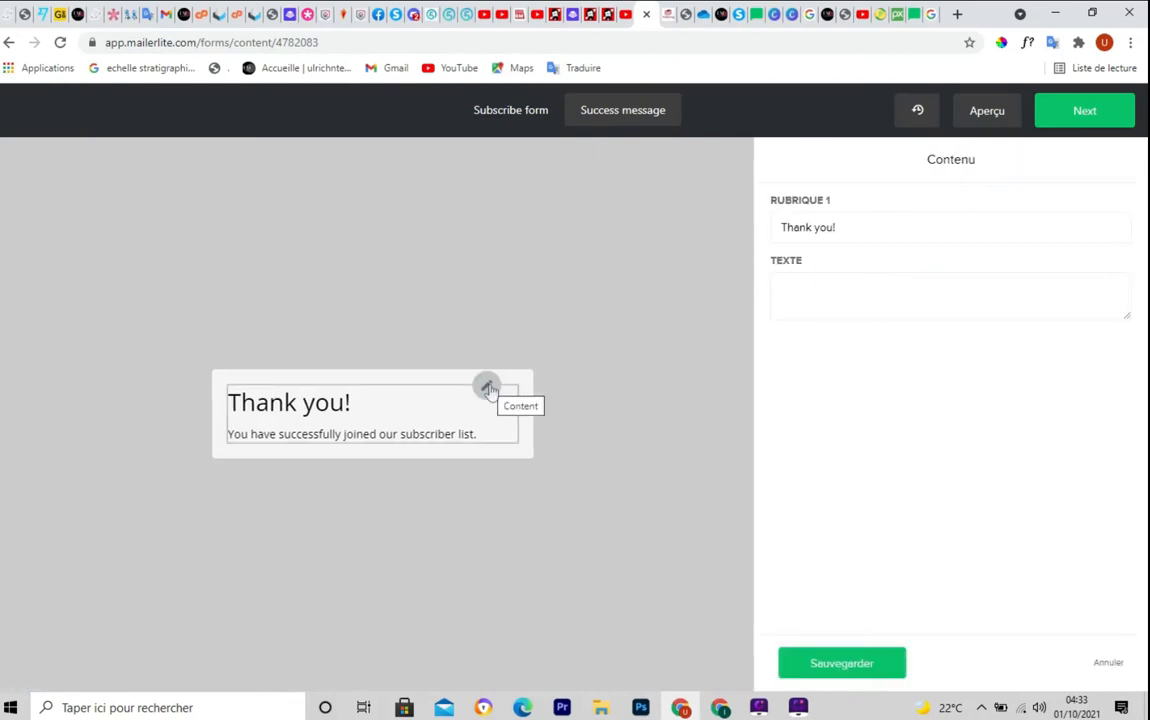
pyautogui.click(862, 227)
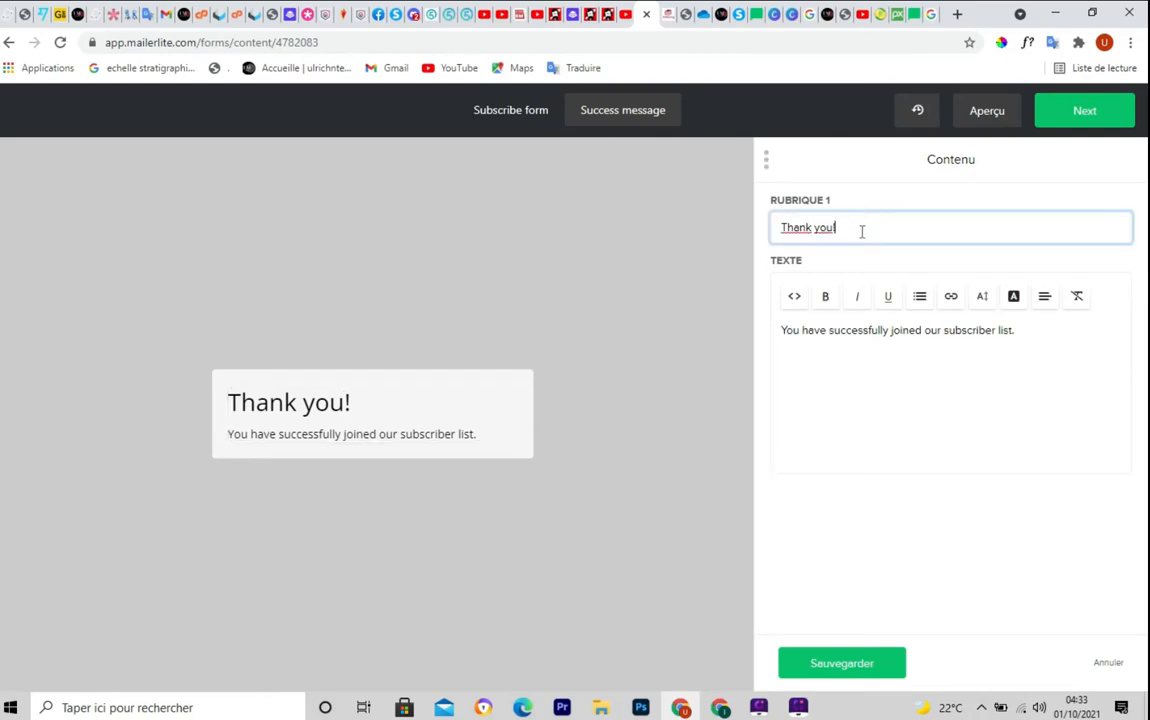
pyautogui.press('BackSpace')
pyautogui.write('!')
pyautogui.click(807, 330)
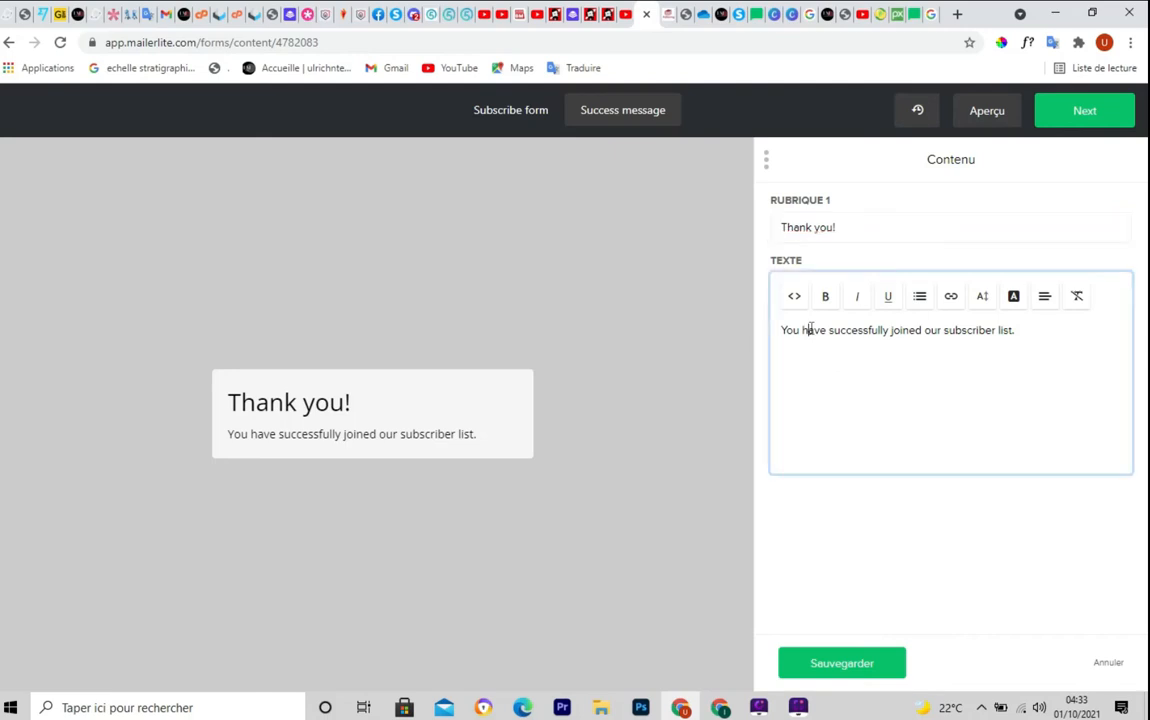
pyautogui.click(1013, 333)
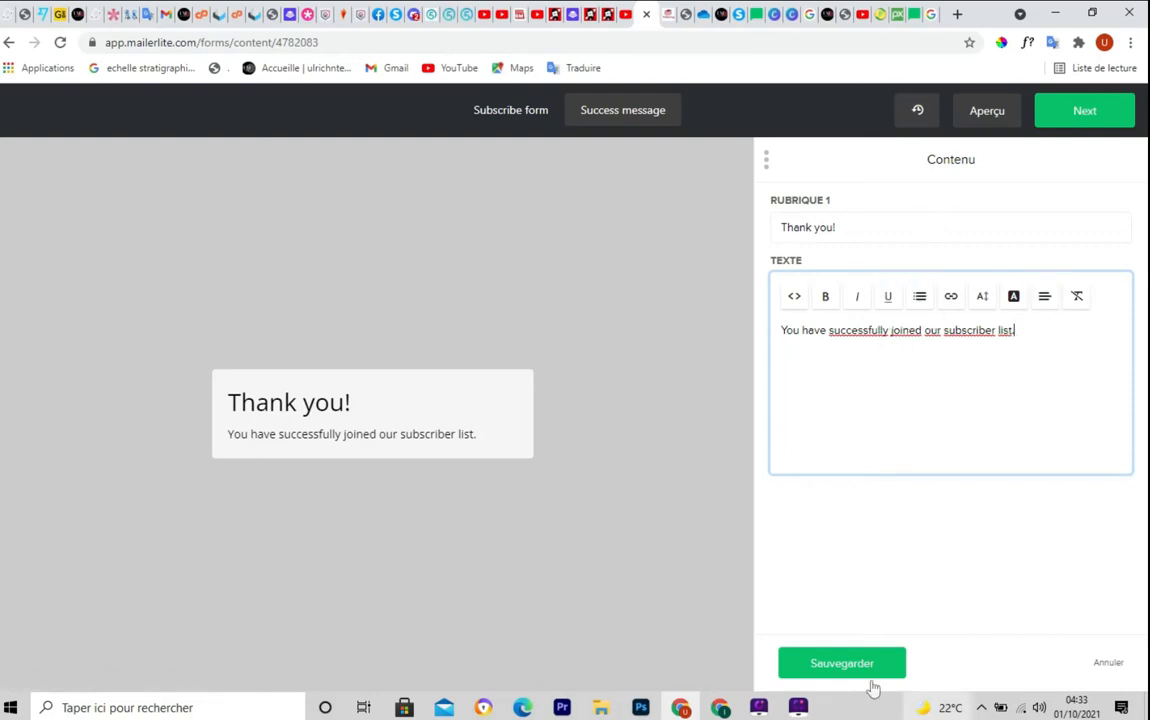
pyautogui.click(840, 663)
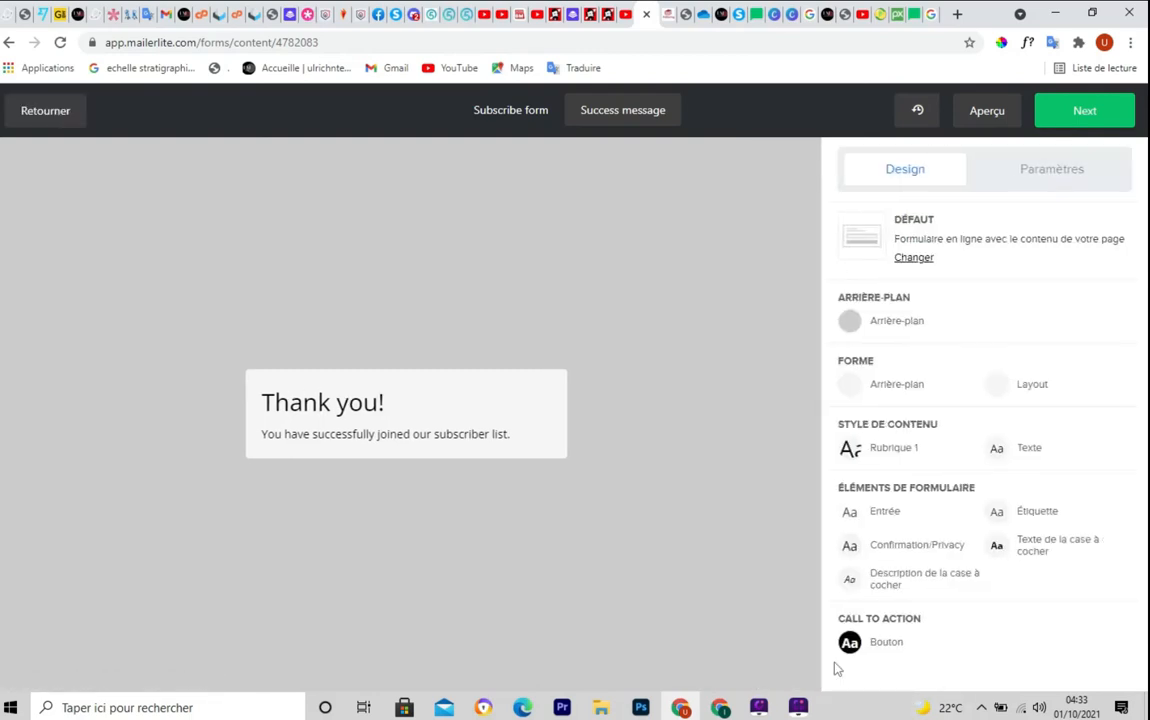
# Leave the editor for the tuto formulaire overview and scroll to its share URL and embed code
pyautogui.click(1083, 115)
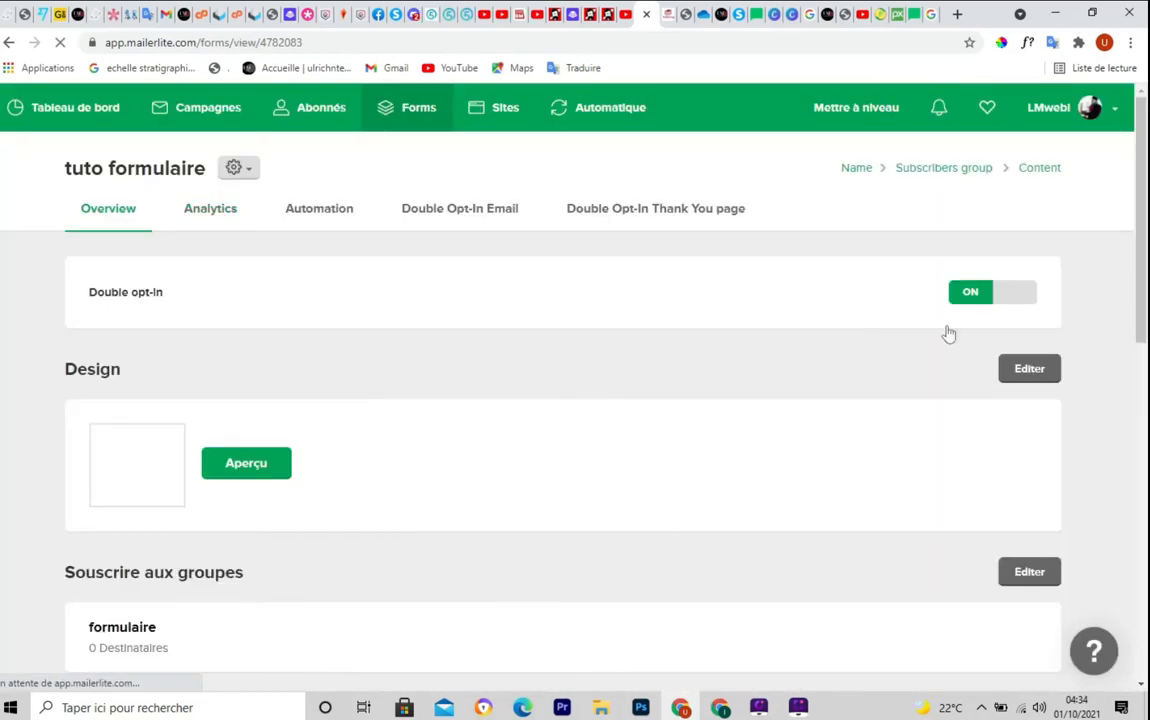
pyautogui.scroll(-3, 575, 380)
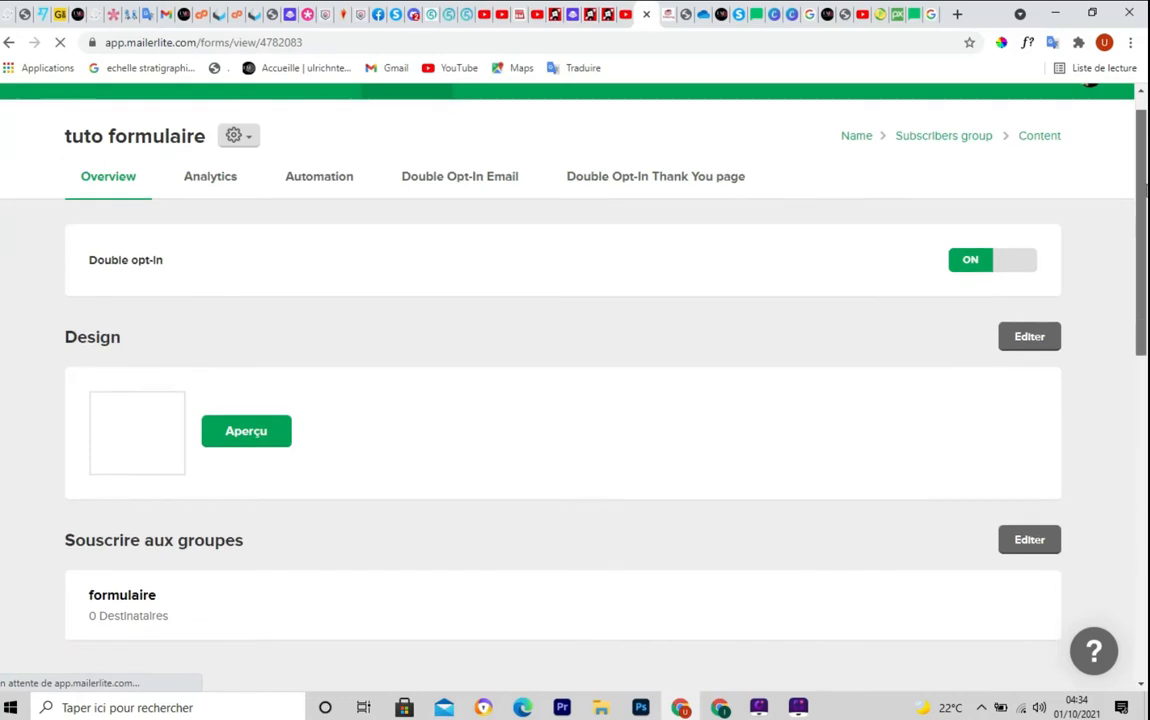
pyautogui.scroll(-5, 575, 380)
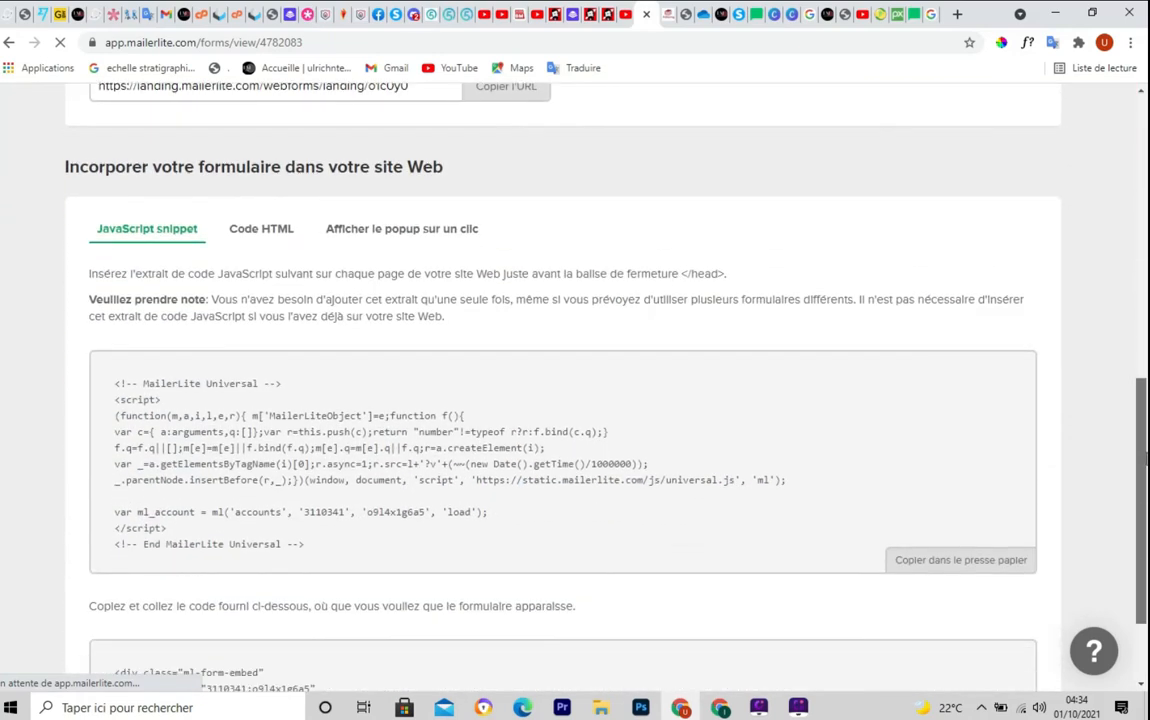
pyautogui.moveTo(1146, 458); pyautogui.dragTo(1147, 158)
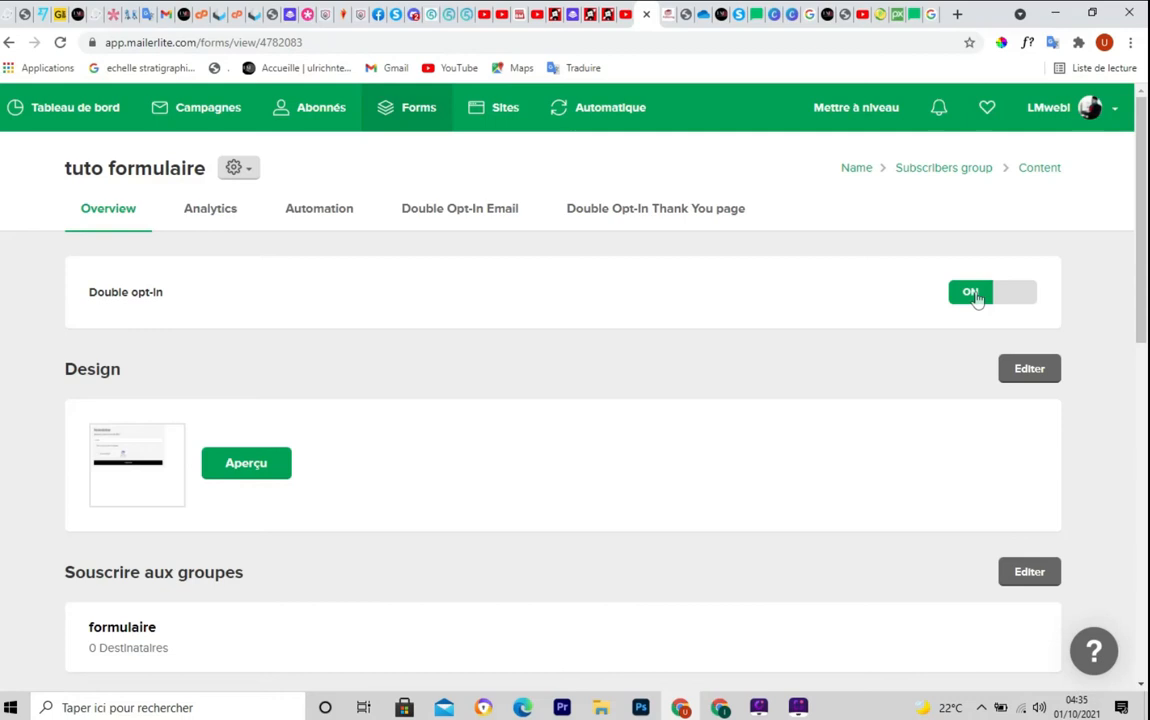
pyautogui.moveTo(1143, 169); pyautogui.dragTo(1144, 254)
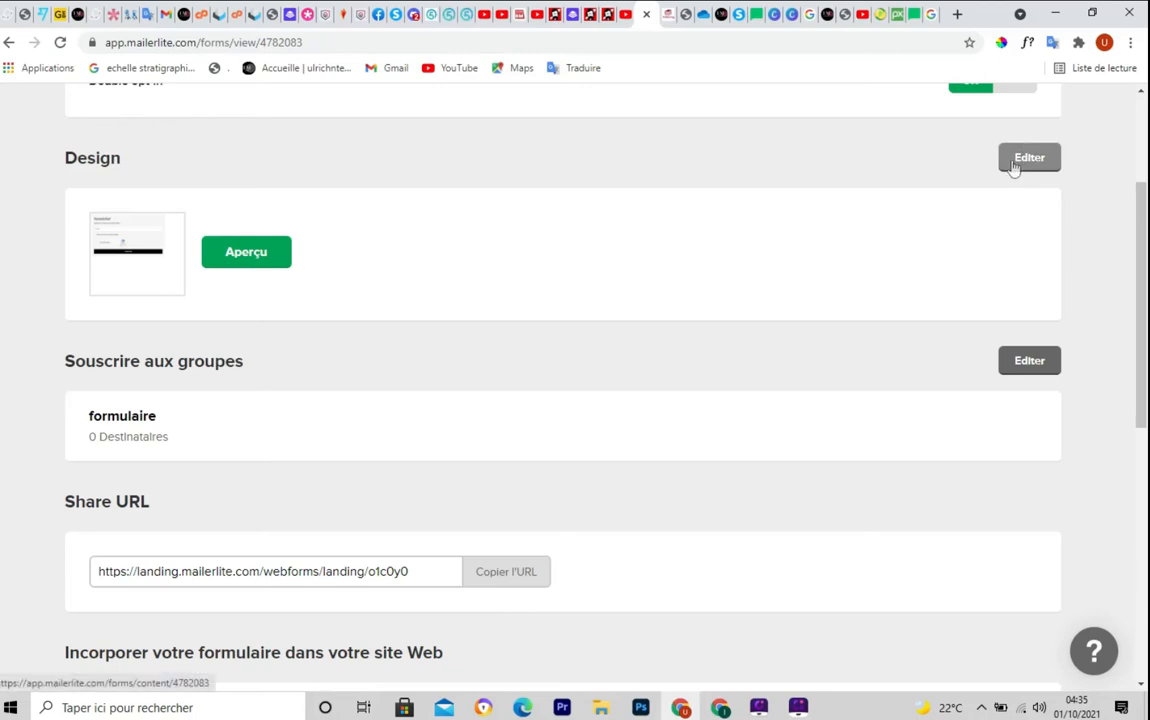
pyautogui.scroll(-2, 757, 325)
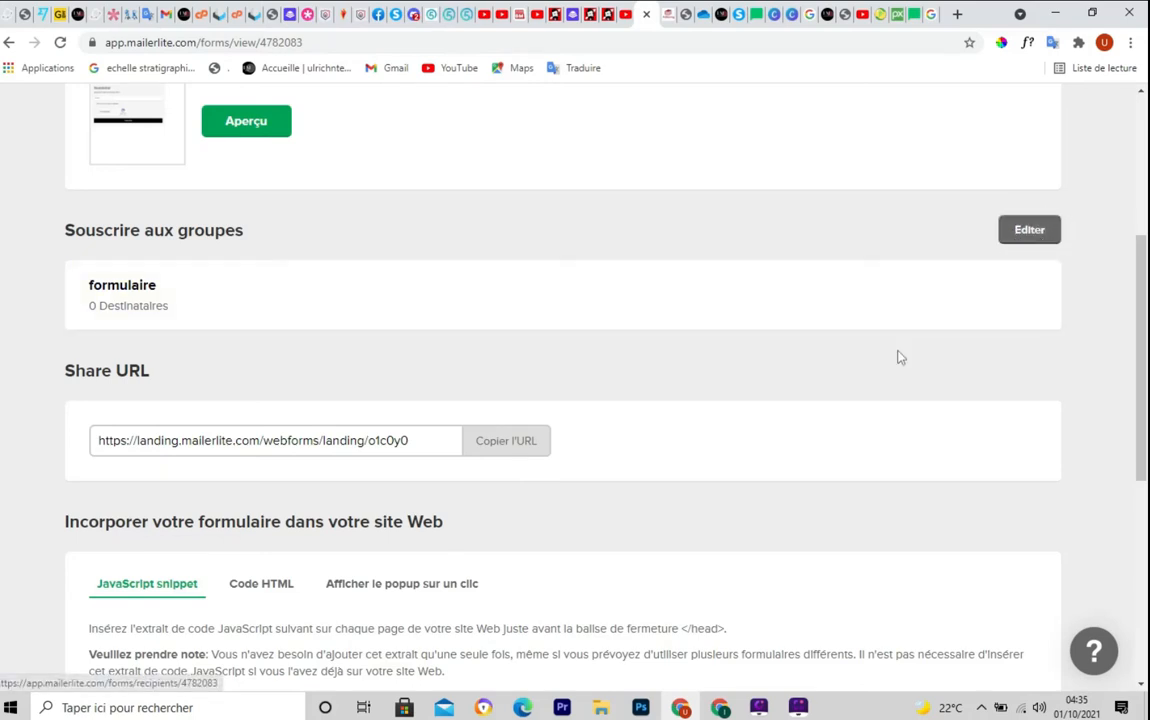
pyautogui.scroll(-3, 1145, 313)
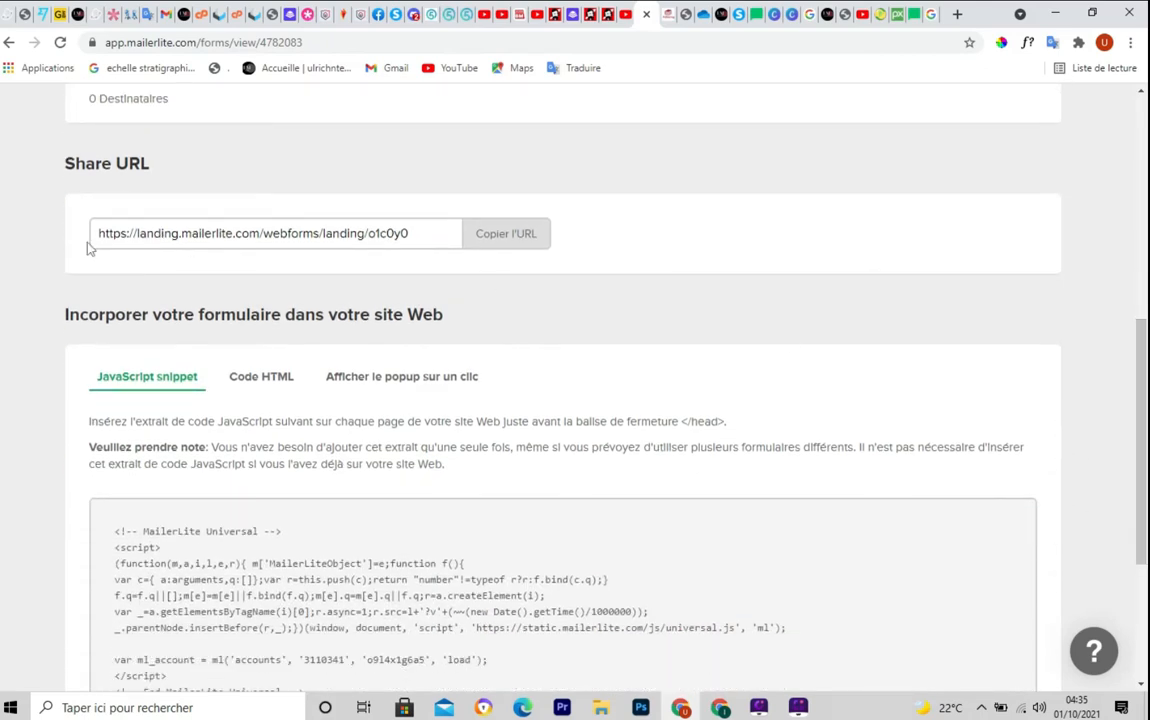
# Copy the tuto formulaire share URL with Copier l'URL
pyautogui.click(405, 234)
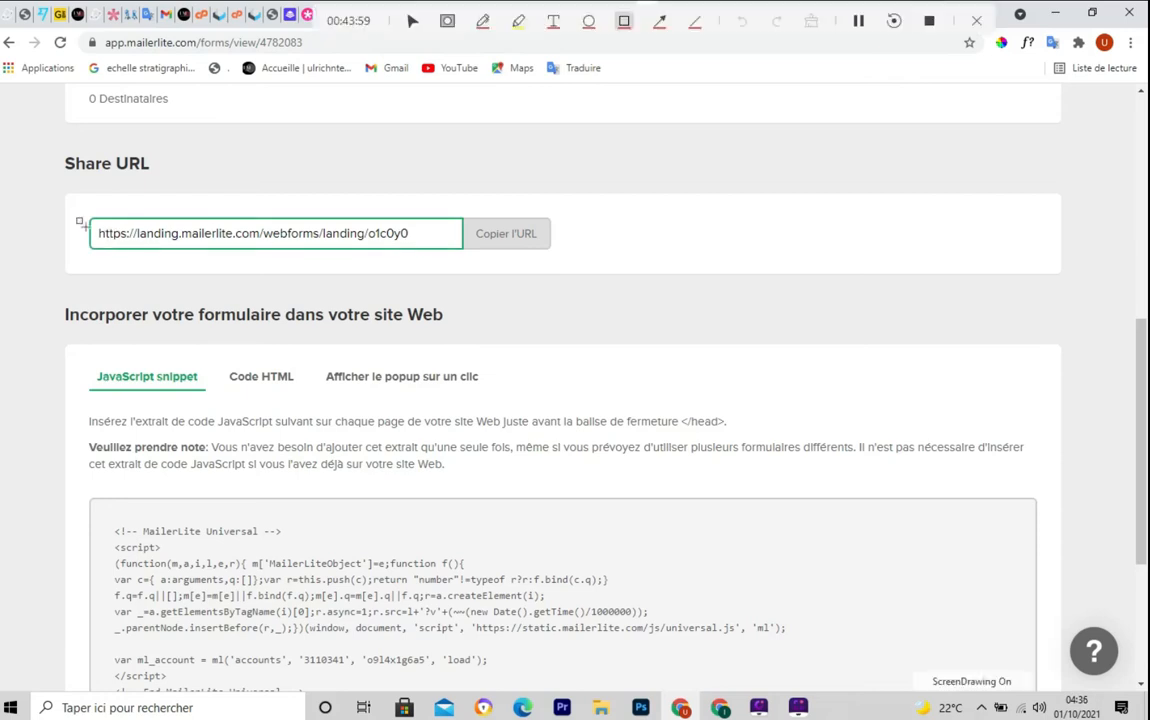
pyautogui.moveTo(80, 203)
pyautogui.mouseDown()
pyautogui.moveTo(372, 257)
pyautogui.moveTo(590, 268)
pyautogui.mouseUp()
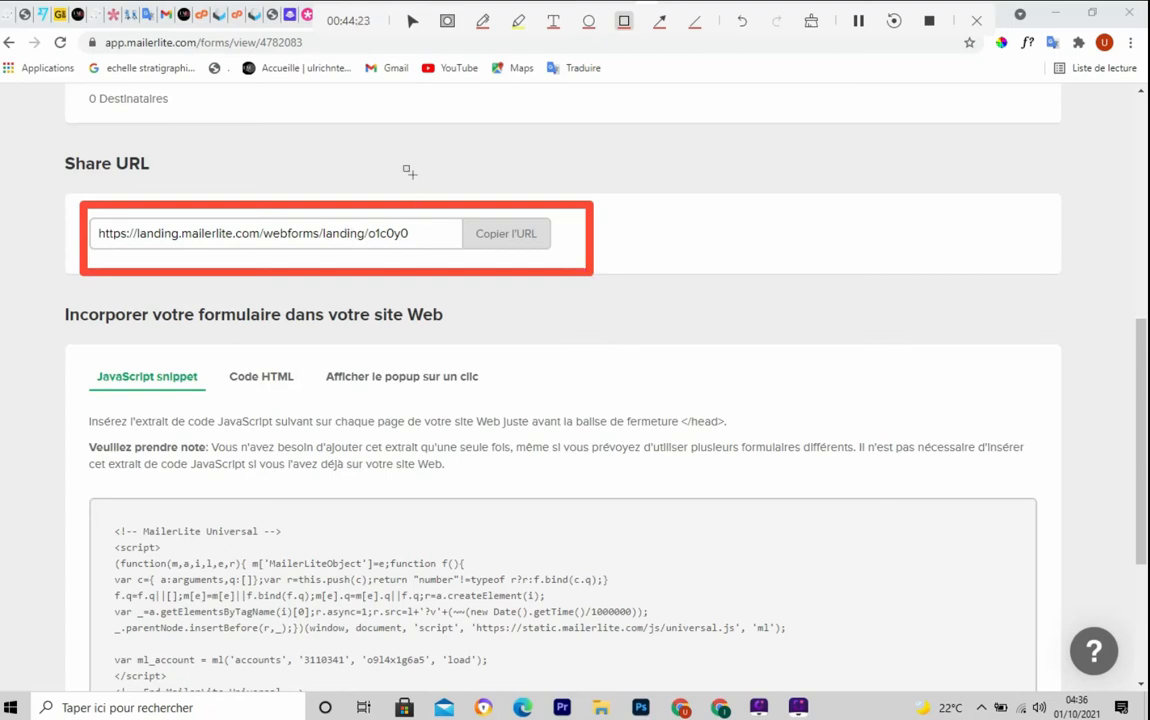
pyautogui.press('Escape')
pyautogui.click(411, 234)
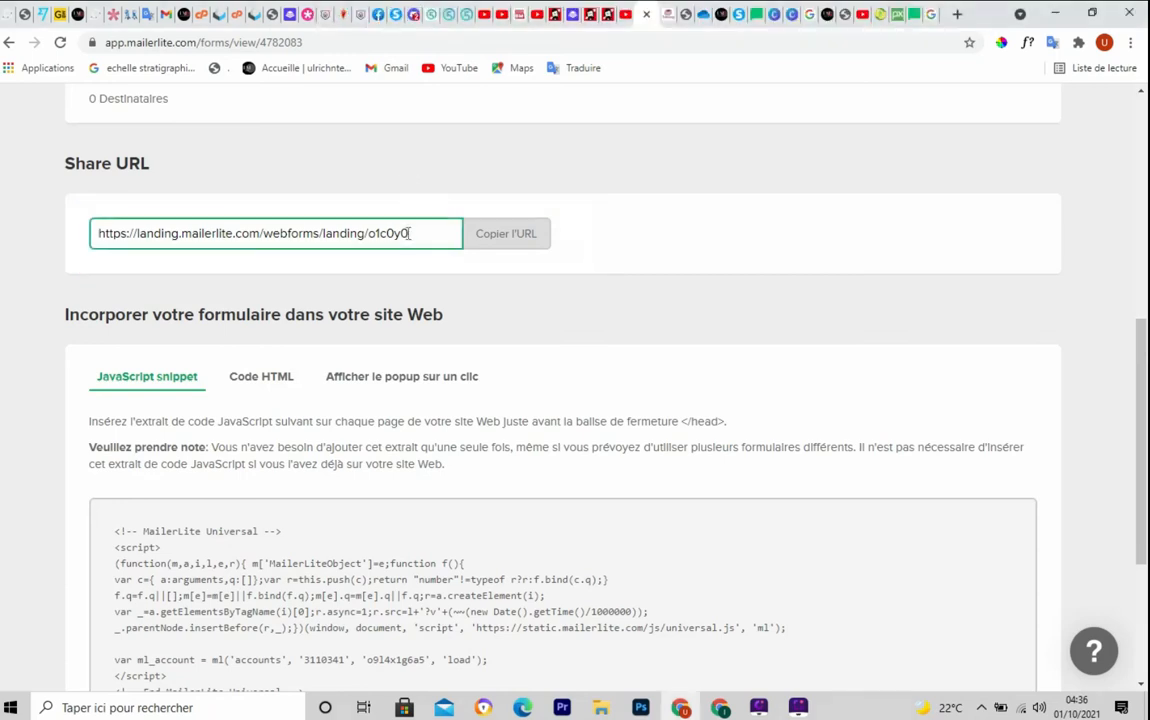
pyautogui.moveTo(416, 234)
pyautogui.mouseDown()
pyautogui.moveTo(92, 234)
pyautogui.moveTo(130, 234)
pyautogui.mouseUp()
pyautogui.click(500, 240)
pyautogui.hotkey('ctrl', 'c')
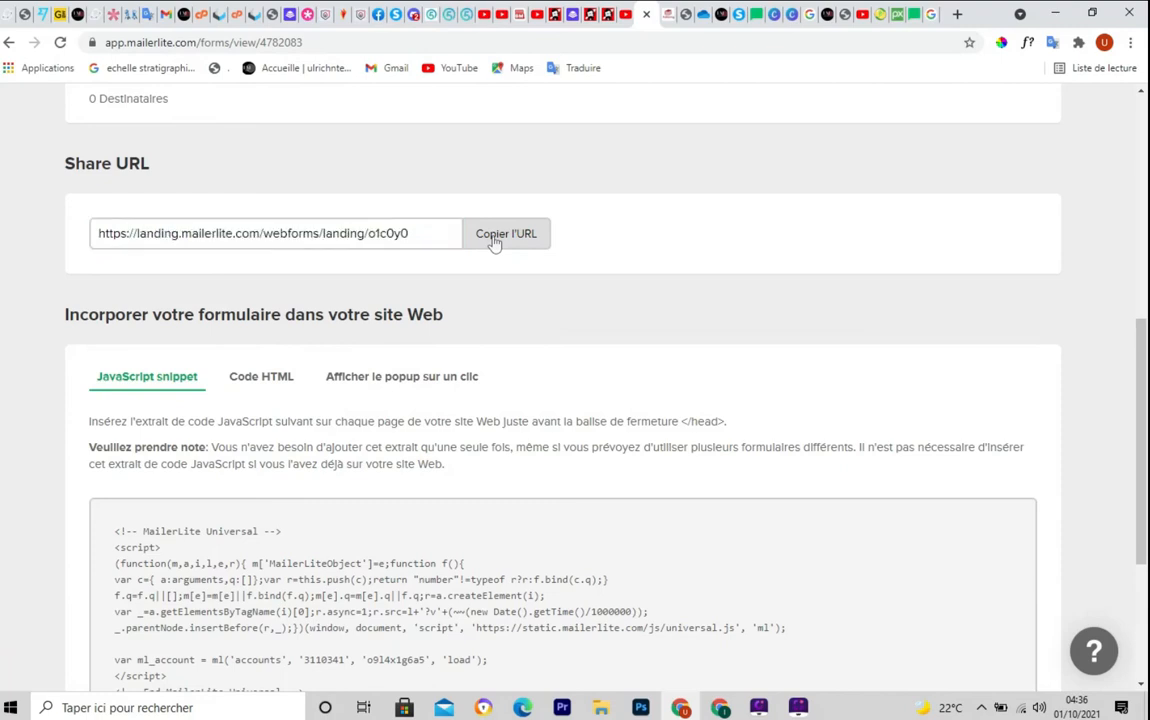
# Load the share URL in a new tab to view the Newsletter signup page, then return to MailerLite
pyautogui.click(958, 14)
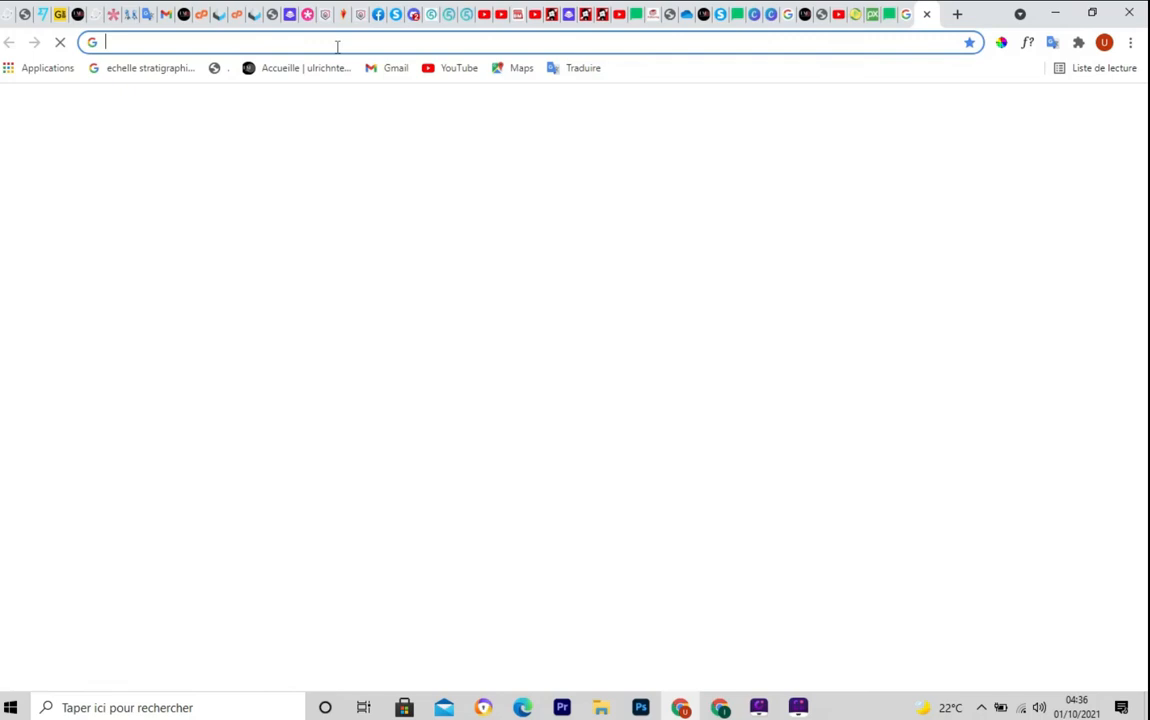
pyautogui.click(325, 44)
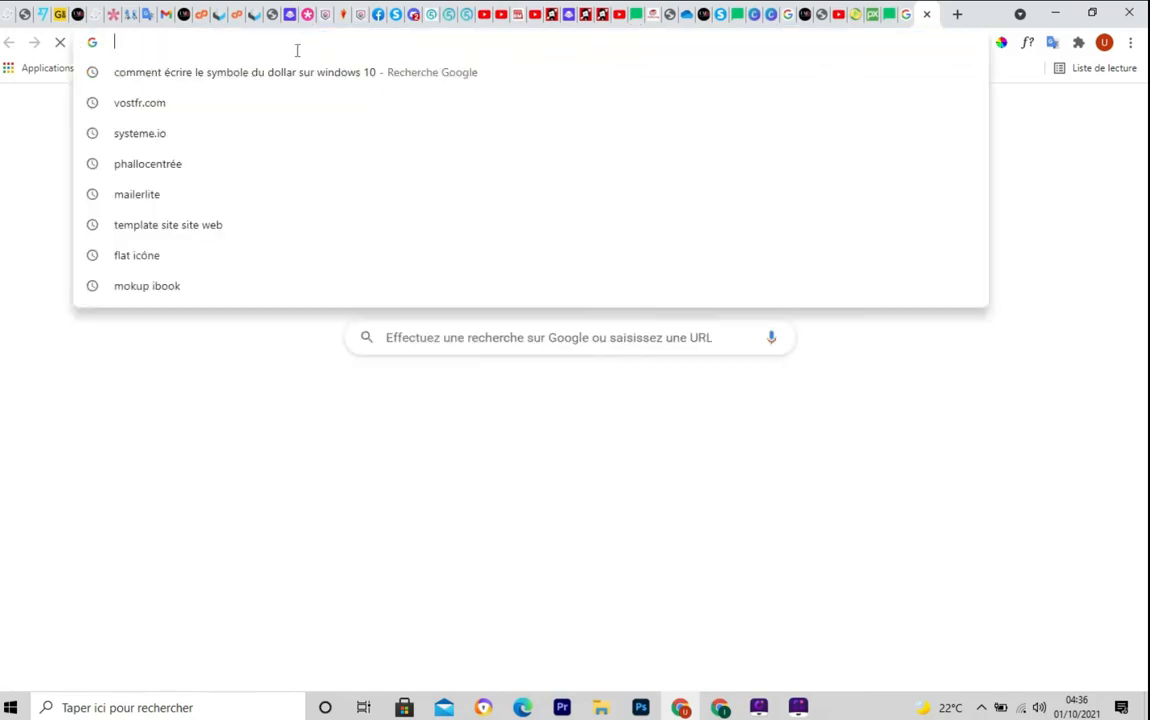
pyautogui.hotkey('ctrl', 'v')
pyautogui.press('Return')
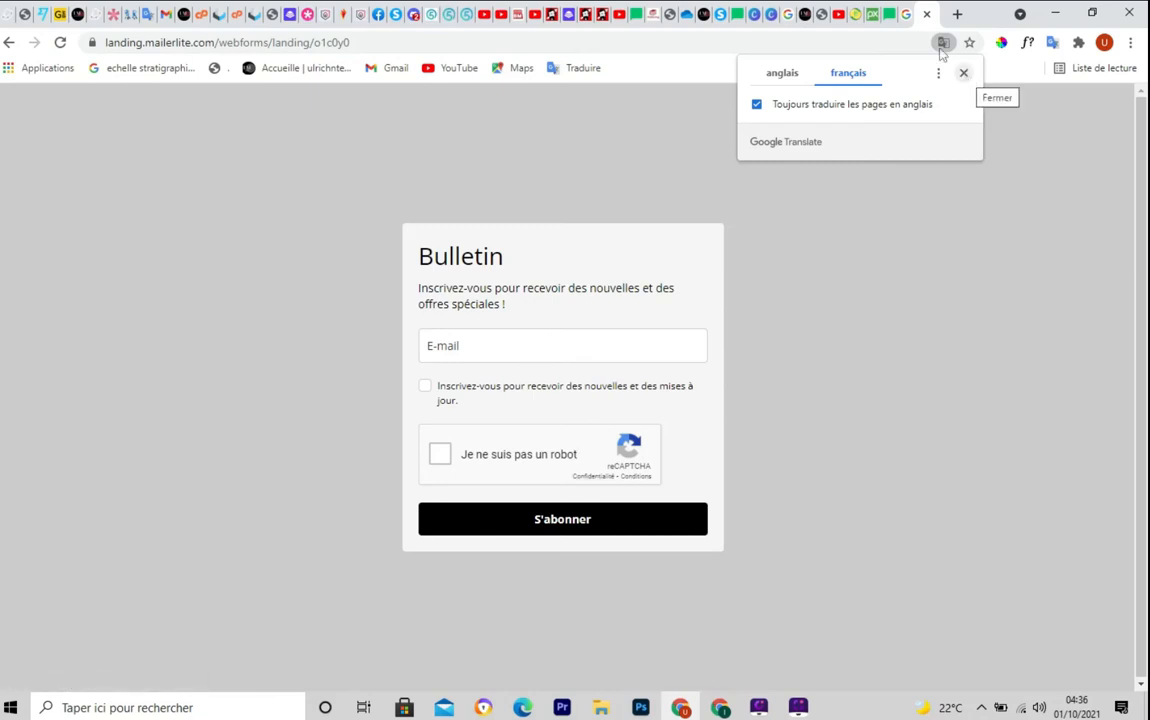
pyautogui.click(636, 18)
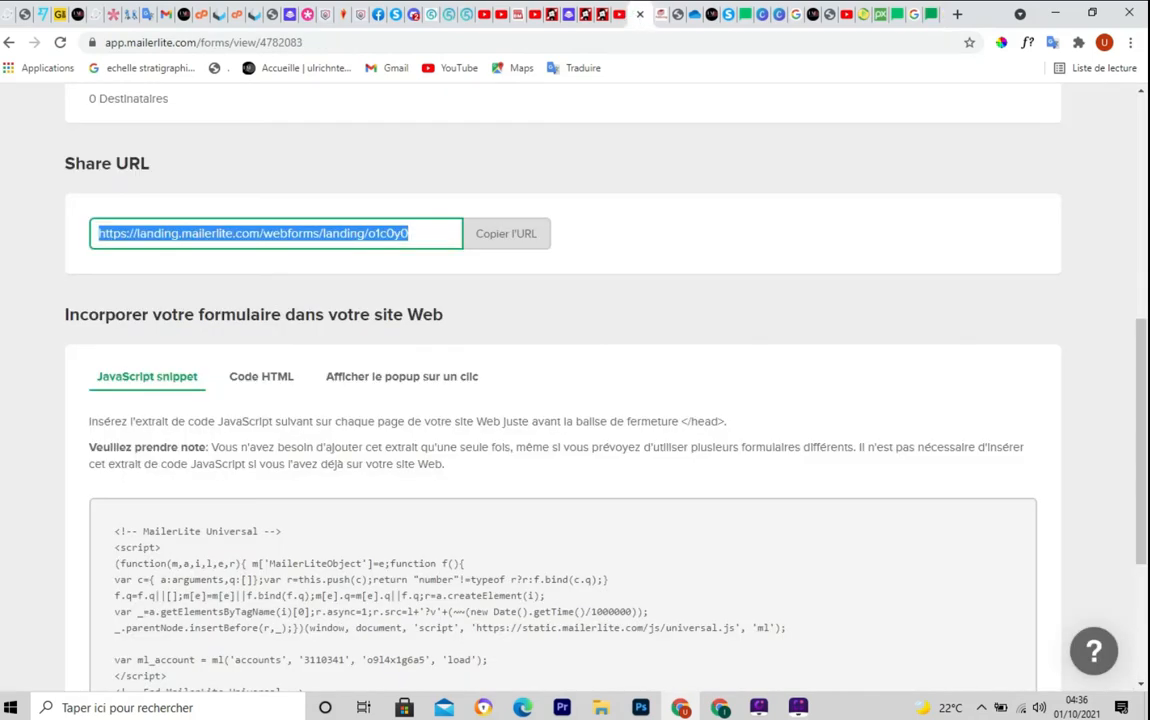
# Scroll to the tuto formulaire JavaScript embed snippet and copy it with Copier dans le presse papier
pyautogui.moveTo(1143, 355); pyautogui.dragTo(1143, 443)
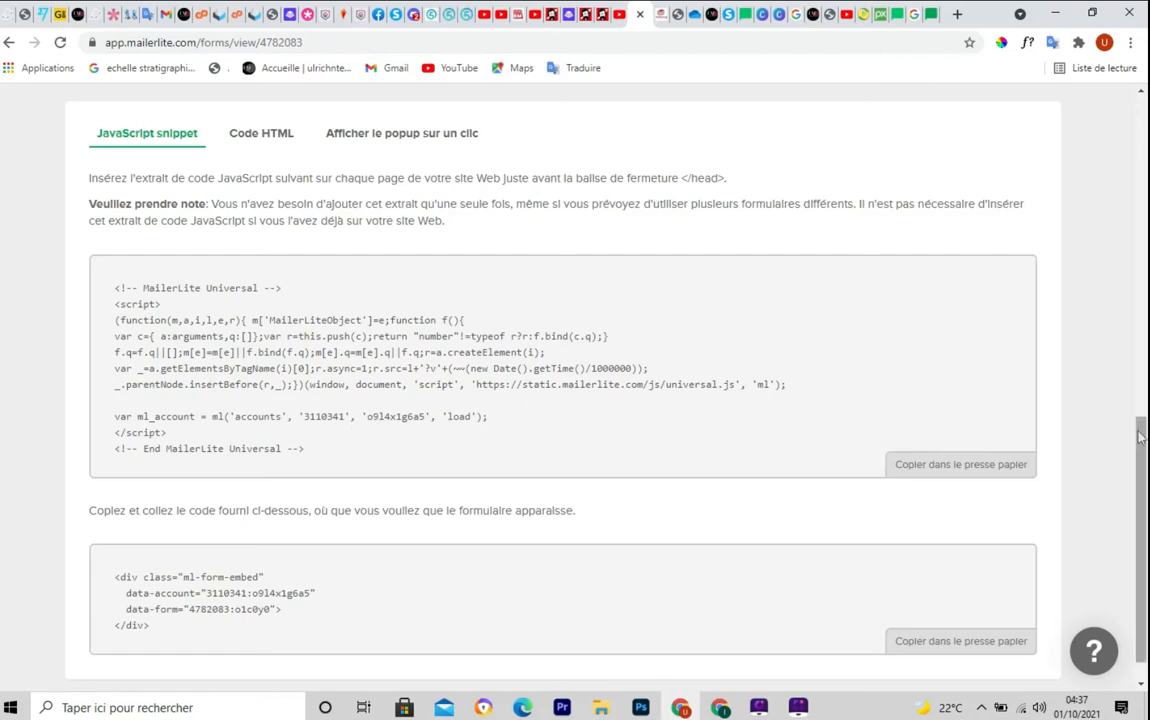
pyautogui.scroll(-1, 1081, 322)
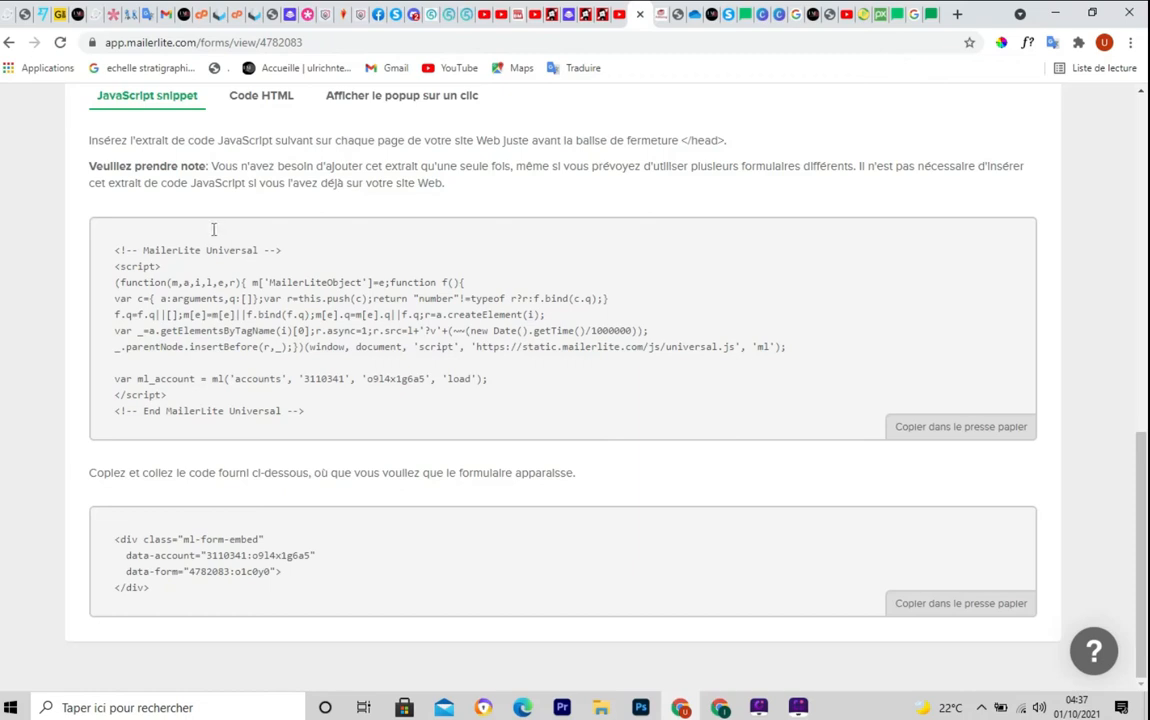
pyautogui.moveTo(90, 212)
pyautogui.mouseDown()
pyautogui.moveTo(760, 445)
pyautogui.moveTo(1108, 428)
pyautogui.moveTo(1046, 436)
pyautogui.mouseUp()
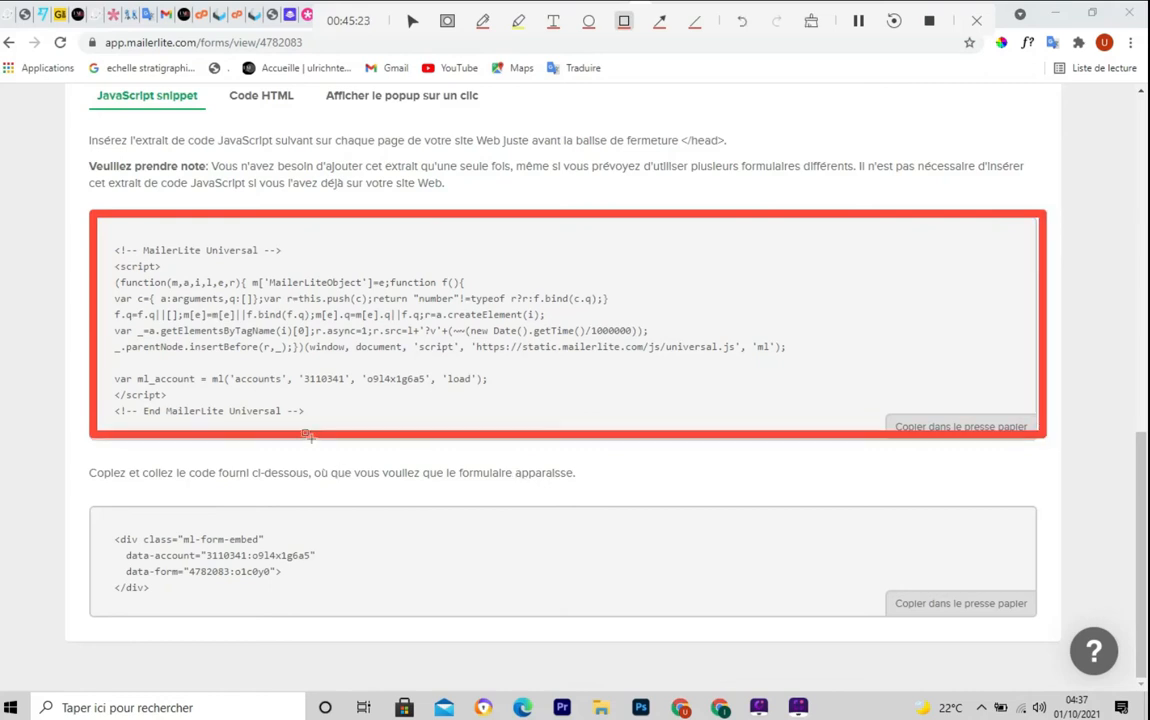
pyautogui.moveTo(85, 494)
pyautogui.mouseDown()
pyautogui.moveTo(72, 539)
pyautogui.moveTo(1131, 629)
pyautogui.moveTo(1056, 620)
pyautogui.moveTo(1057, 630)
pyautogui.mouseUp()
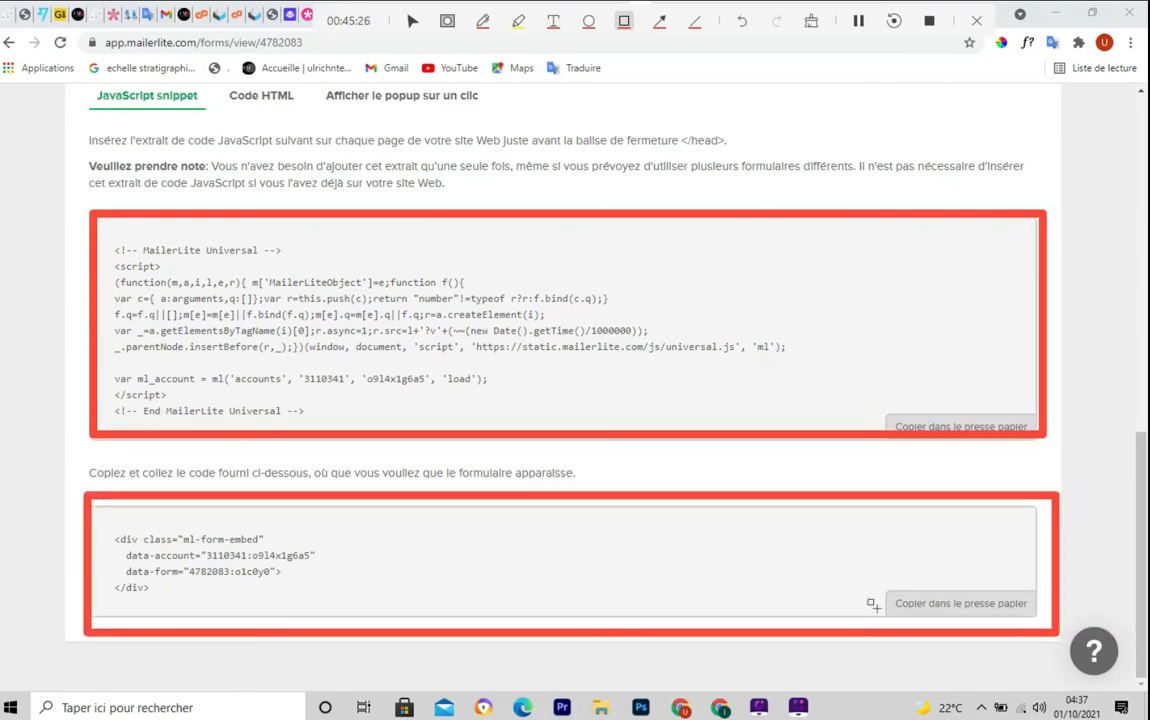
pyautogui.press('Escape')
pyautogui.moveTo(90, 206)
pyautogui.mouseDown()
pyautogui.moveTo(331, 403)
pyautogui.moveTo(1065, 434)
pyautogui.mouseUp()
pyautogui.press('Escape')
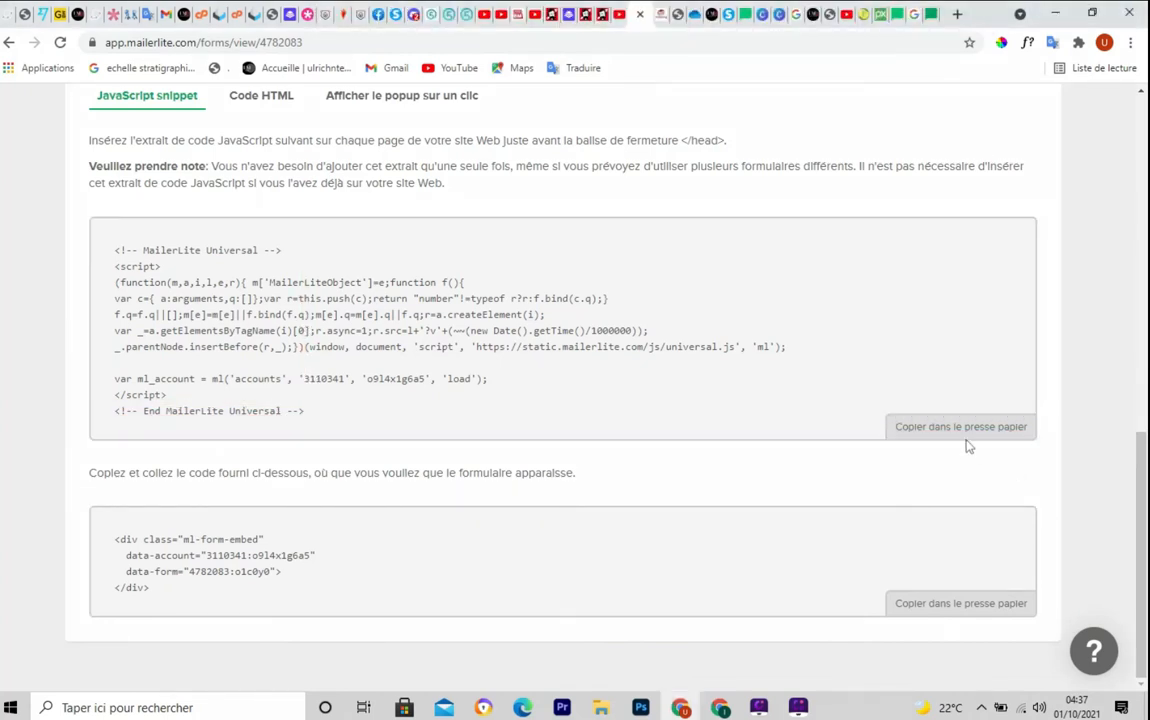
pyautogui.click(945, 430)
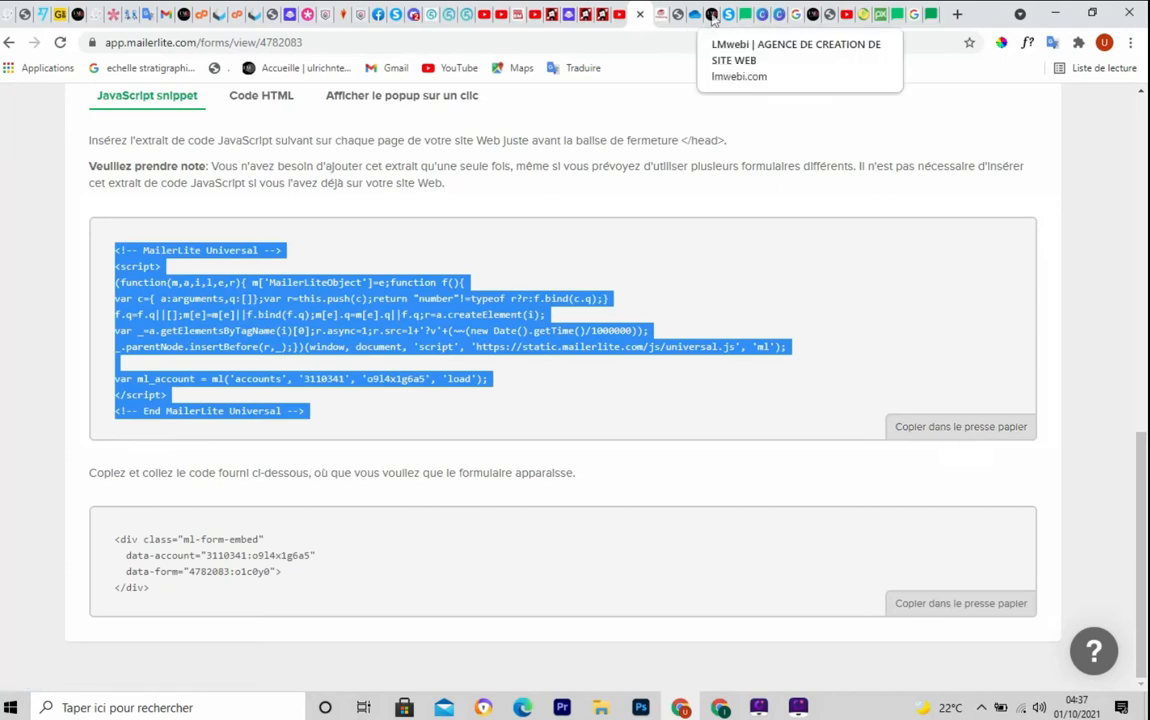
# On lmwebi.com, dismiss the free-guide and discount popups and open the homepage in the Visual Builder
pyautogui.click(711, 15)
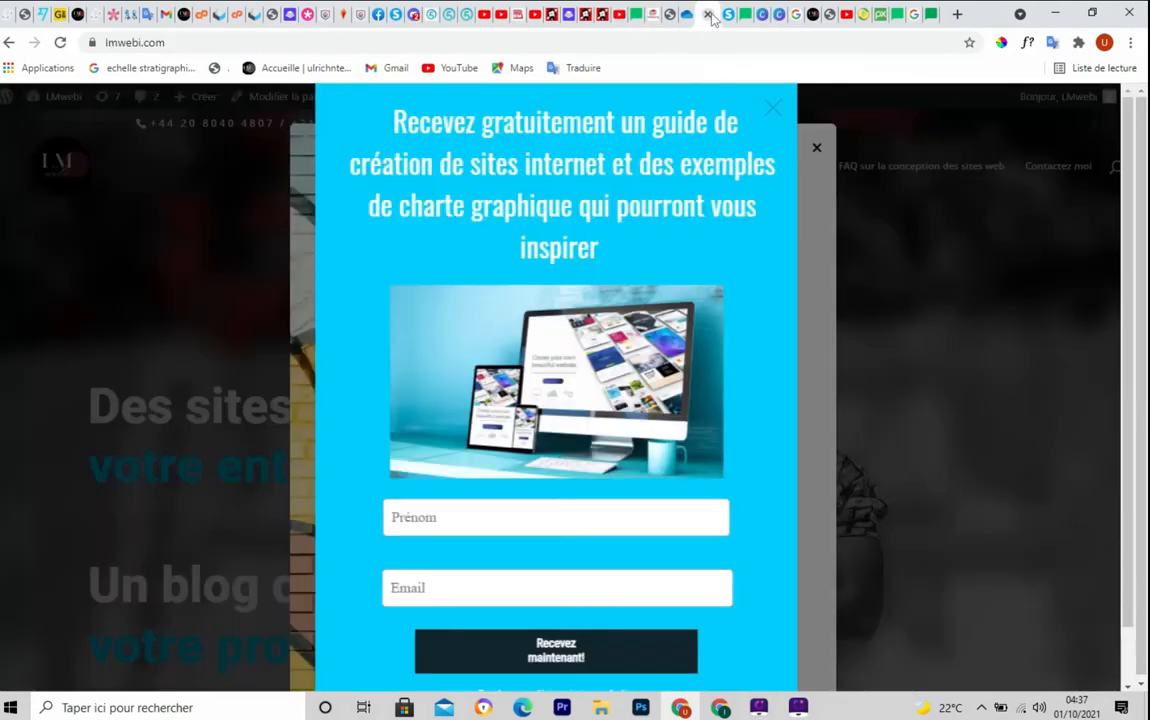
pyautogui.click(773, 109)
pyautogui.click(816, 146)
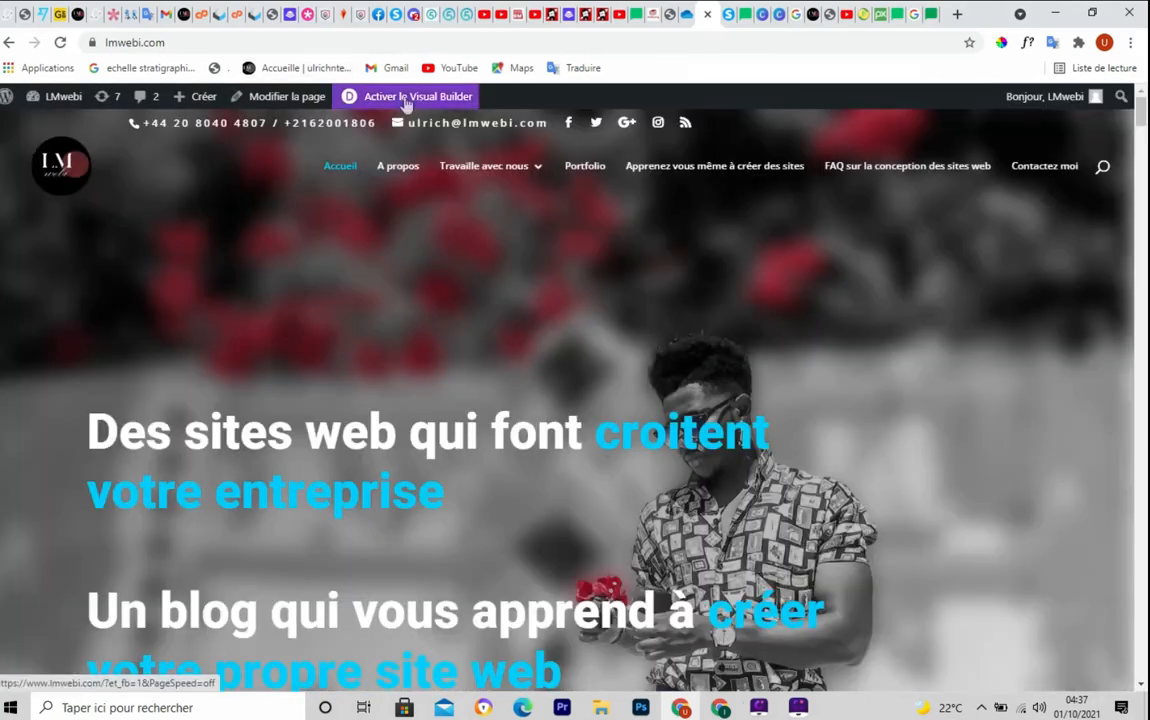
pyautogui.click(406, 104)
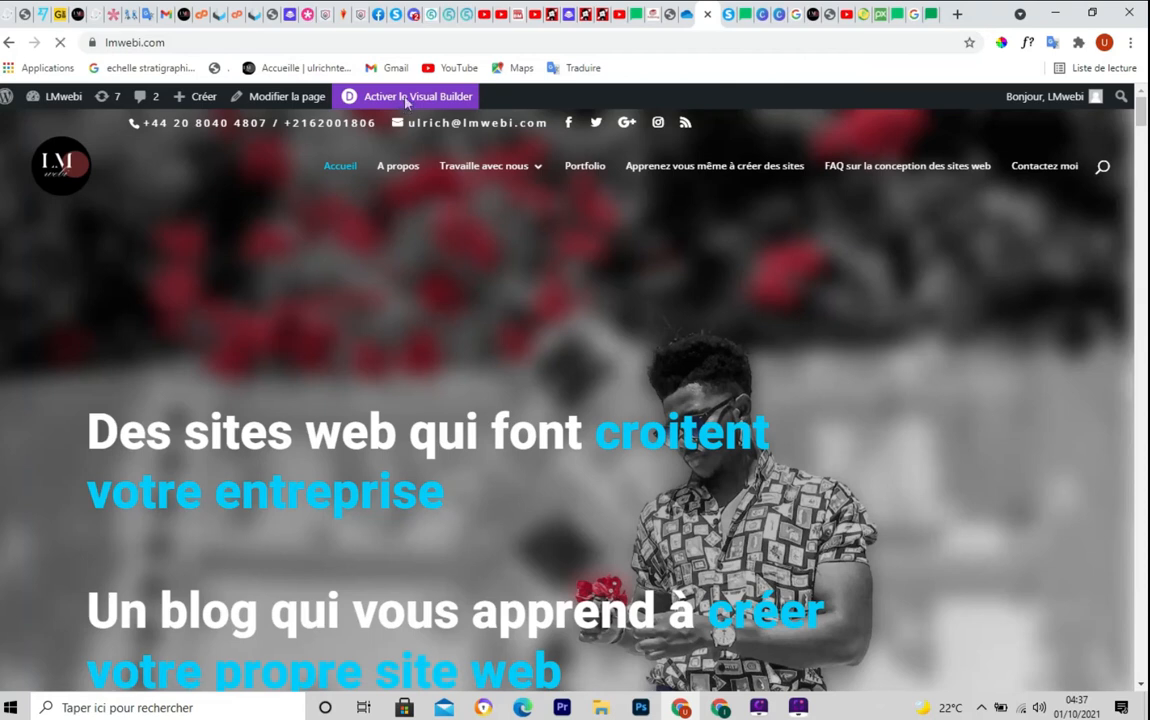
# Scroll down to the empty white section below 'JE M'INSCRIS MAINTENANT'
pyautogui.scroll(-7, 1027, 280)
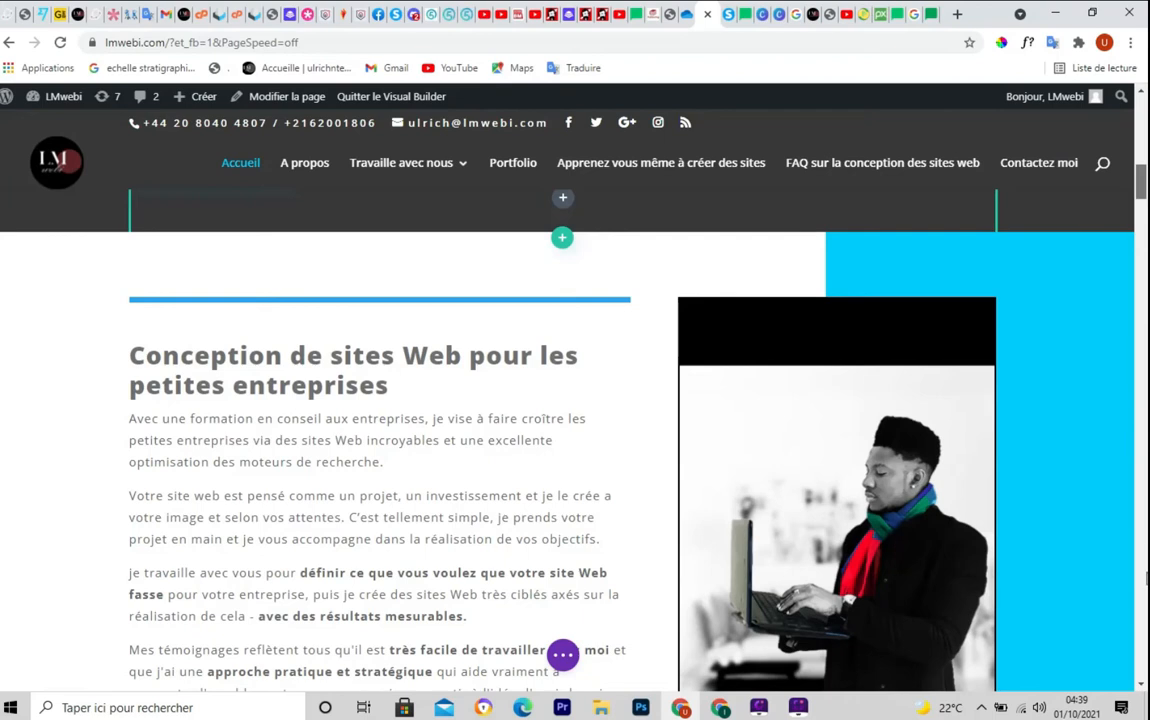
pyautogui.scroll(-8, 1147, 577)
pyautogui.scroll(-10, 1147, 580)
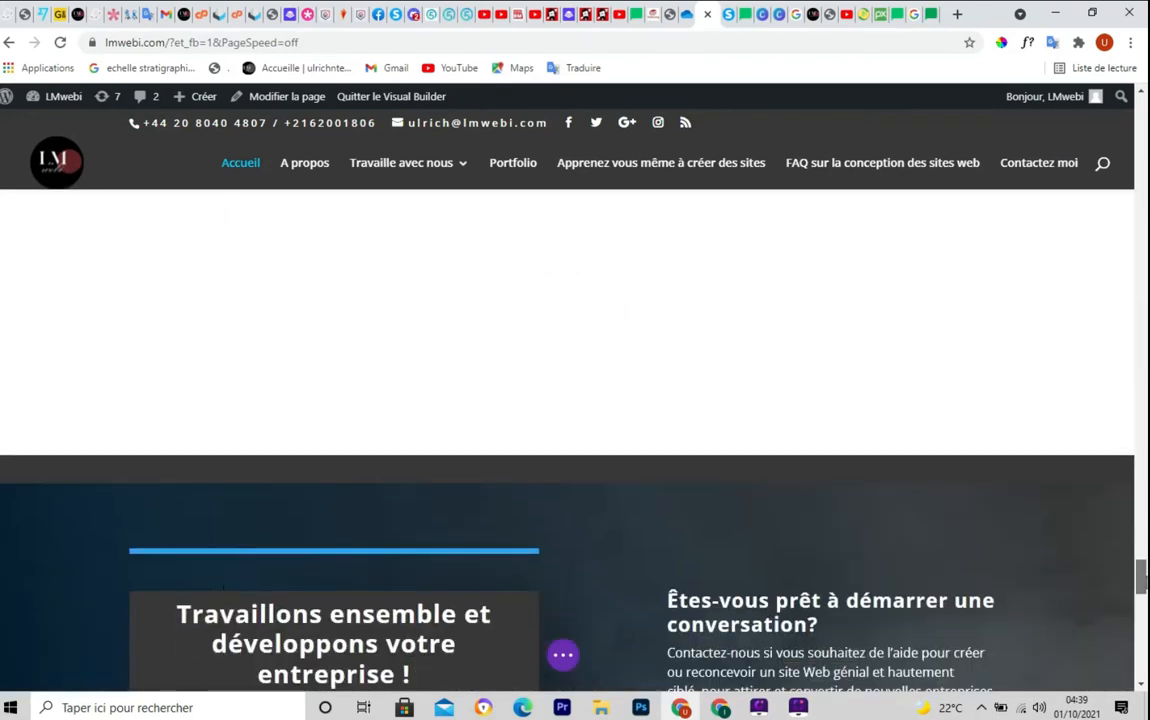
pyautogui.scroll(-6, 596, 561)
pyautogui.scroll(2, 596, 561)
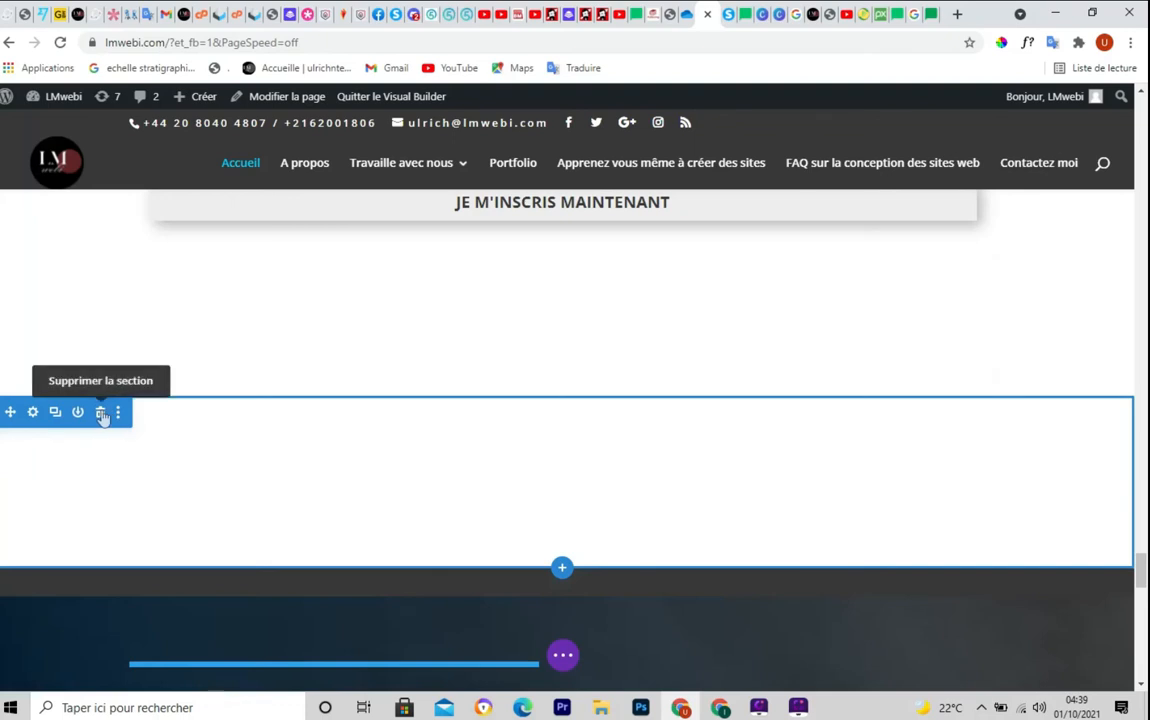
# Delete the empty white section and add a new Normal section in its place
pyautogui.click(101, 413)
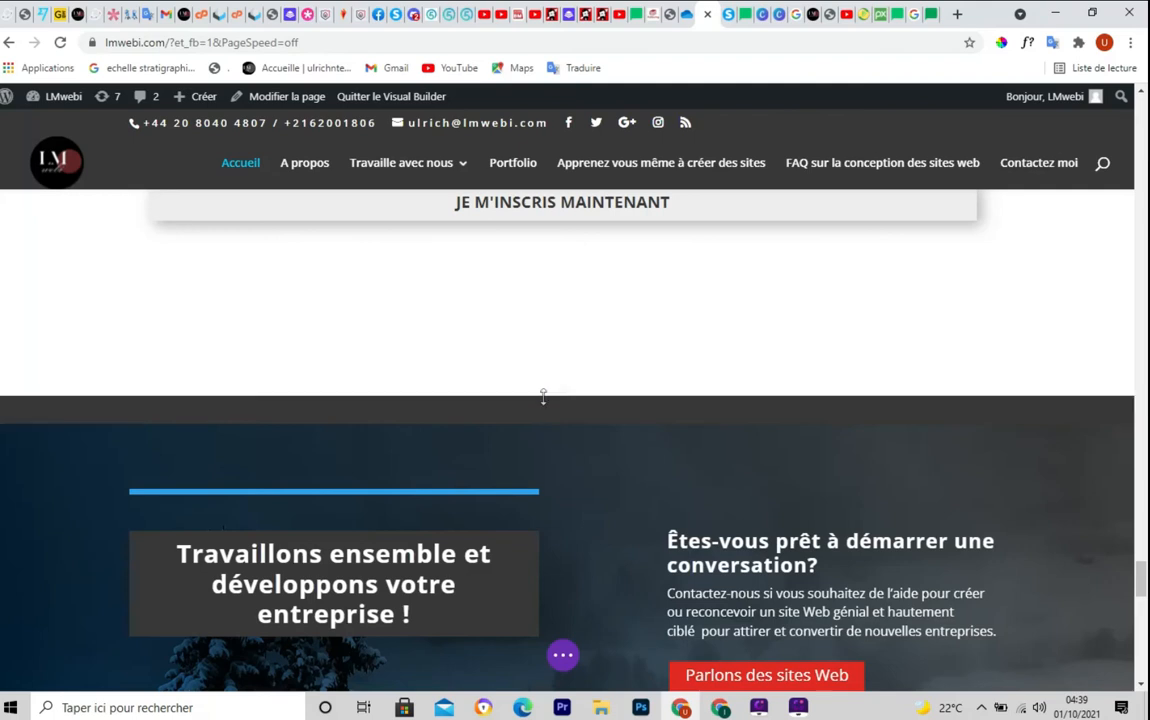
pyautogui.moveTo(560, 395)
pyautogui.click(562, 396)
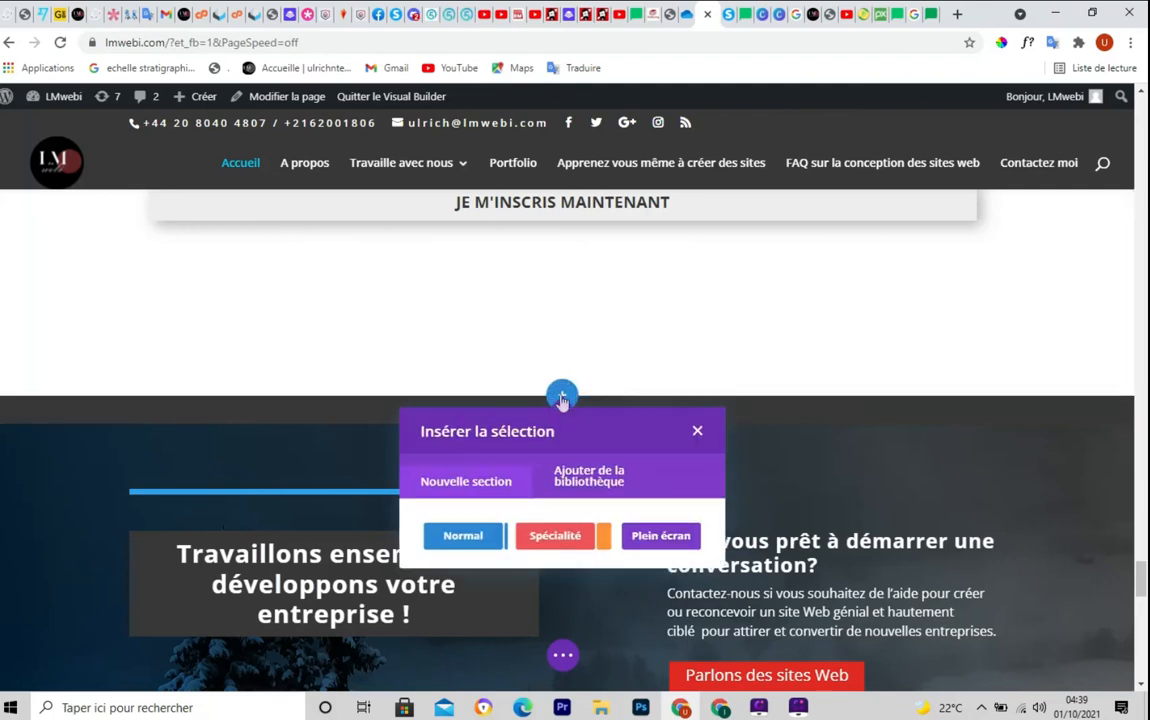
pyautogui.click(472, 532)
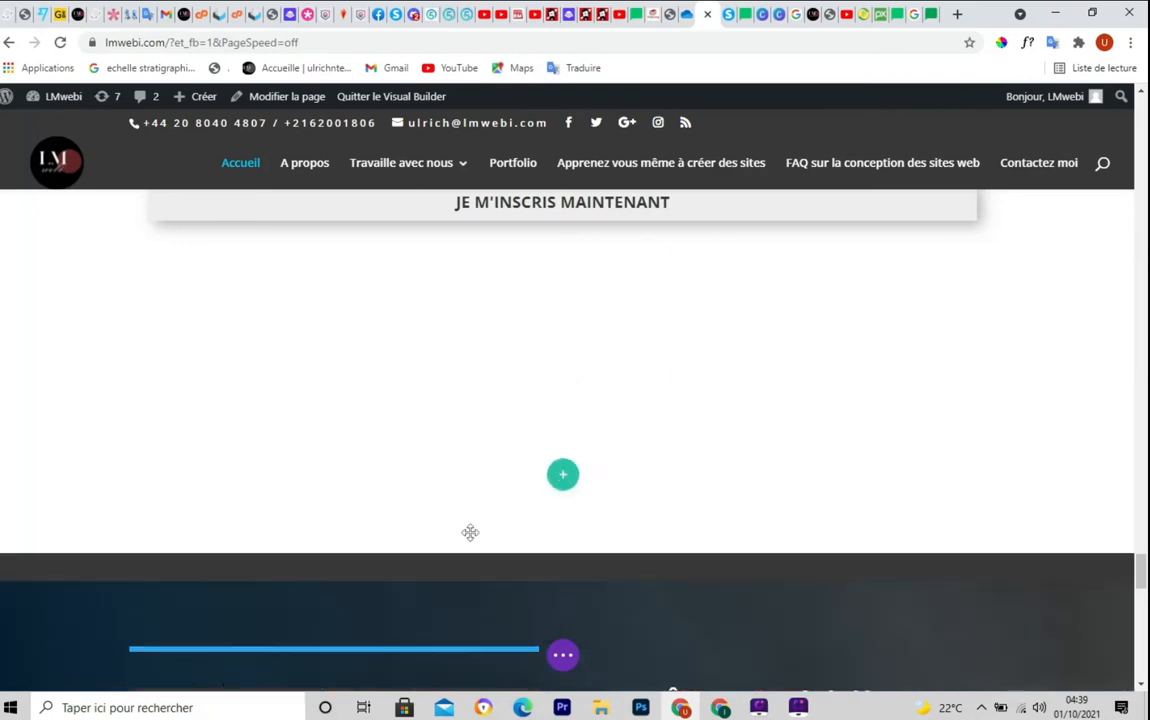
# Give the new section a single-column row and insert a Code module into it
pyautogui.click(562, 474)
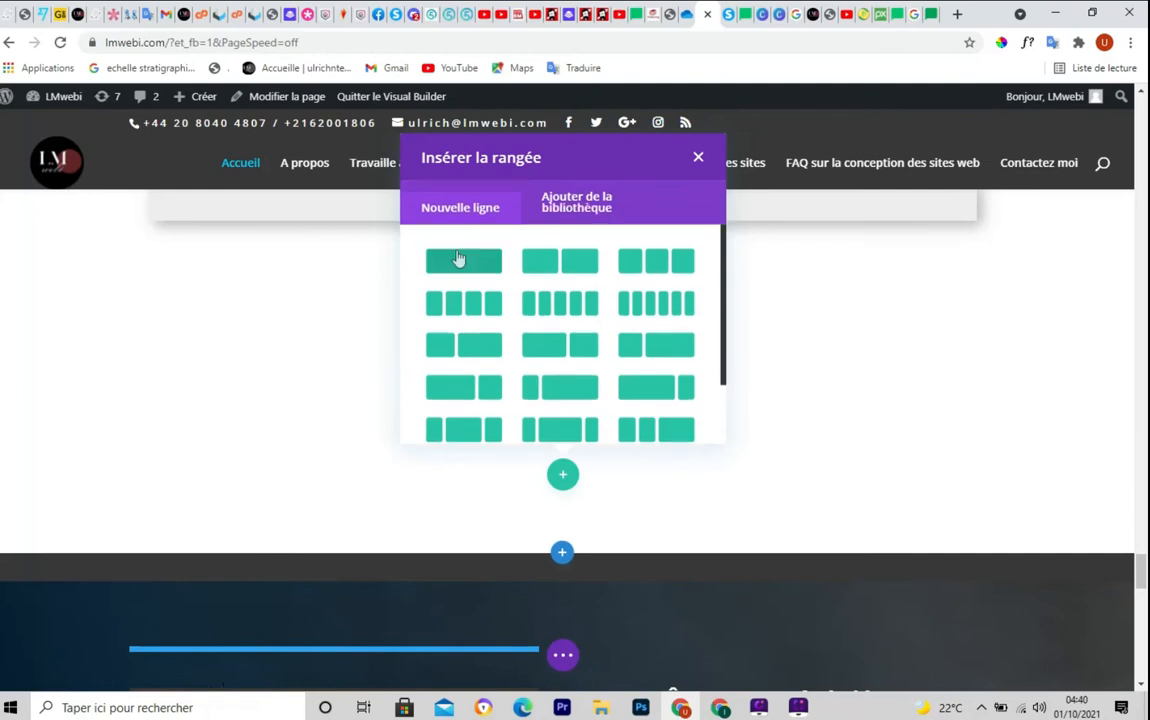
pyautogui.click(460, 257)
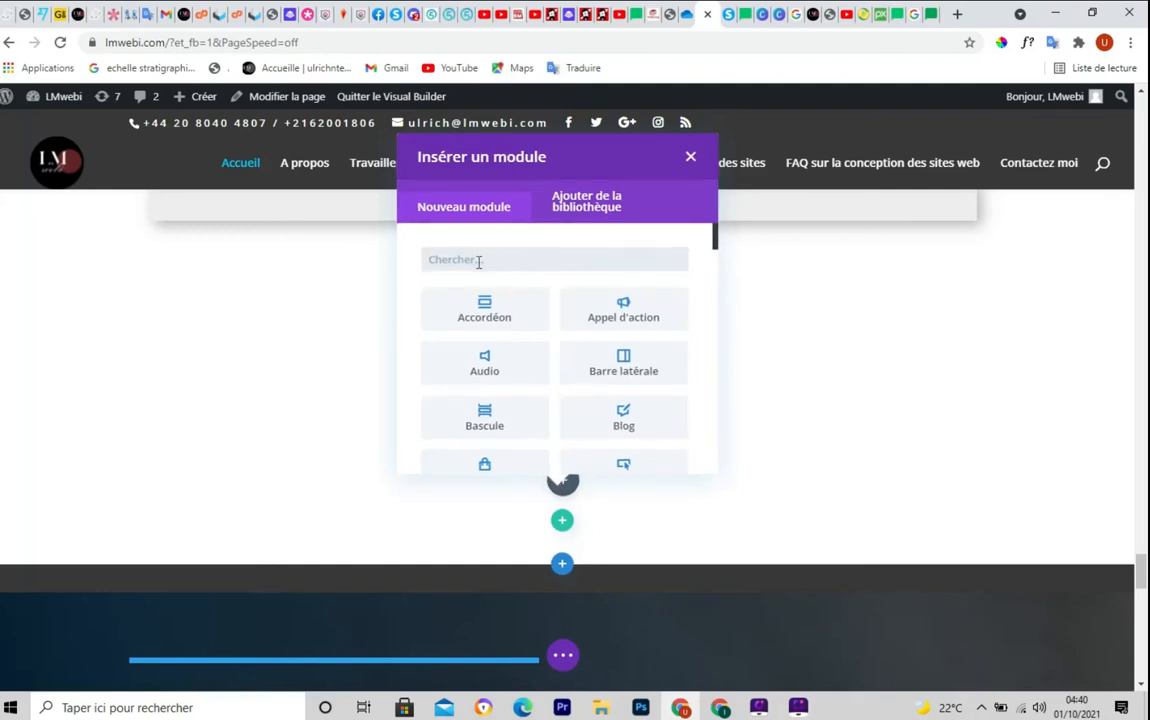
pyautogui.write('c')
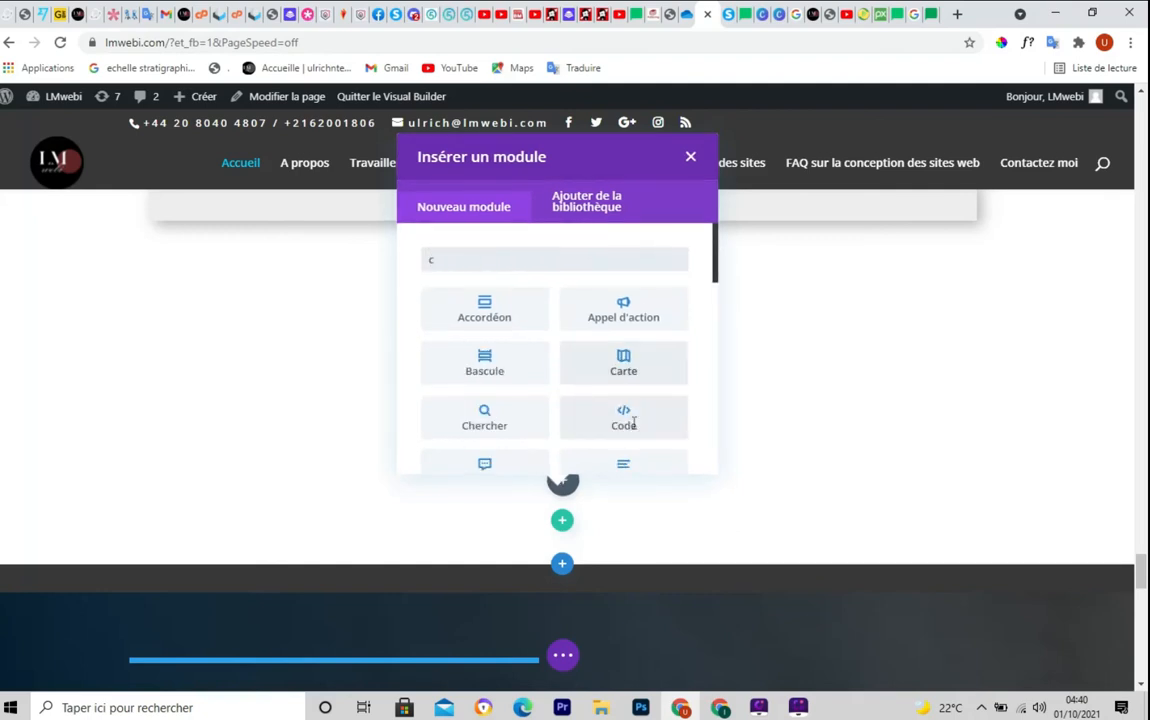
pyautogui.click(633, 422)
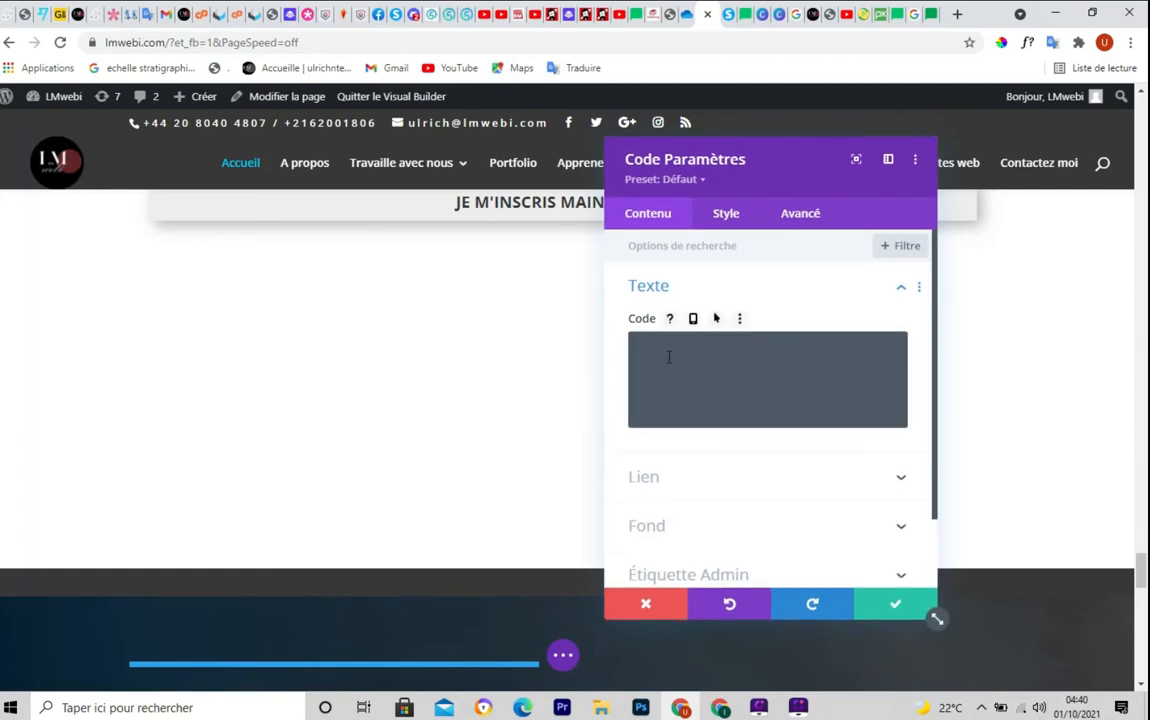
# Paste the MailerLite Universal JavaScript snippet into the Code module's field and save the module
pyautogui.click(669, 357)
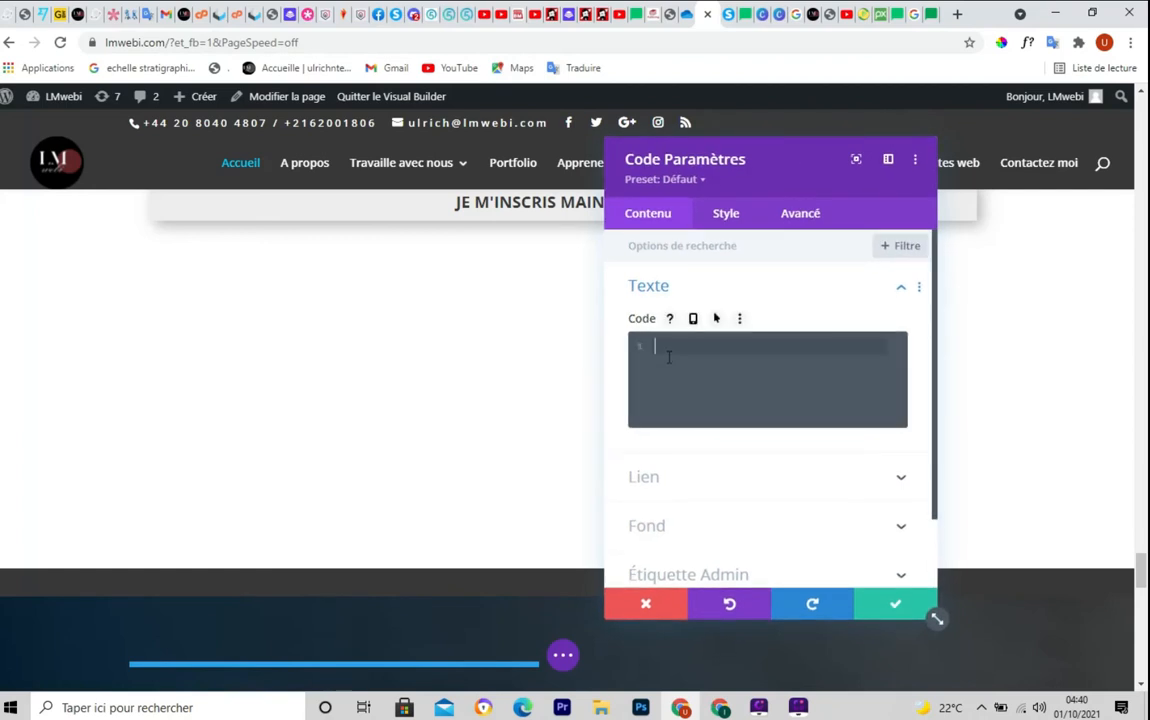
pyautogui.hotkey('ctrl', 'v')
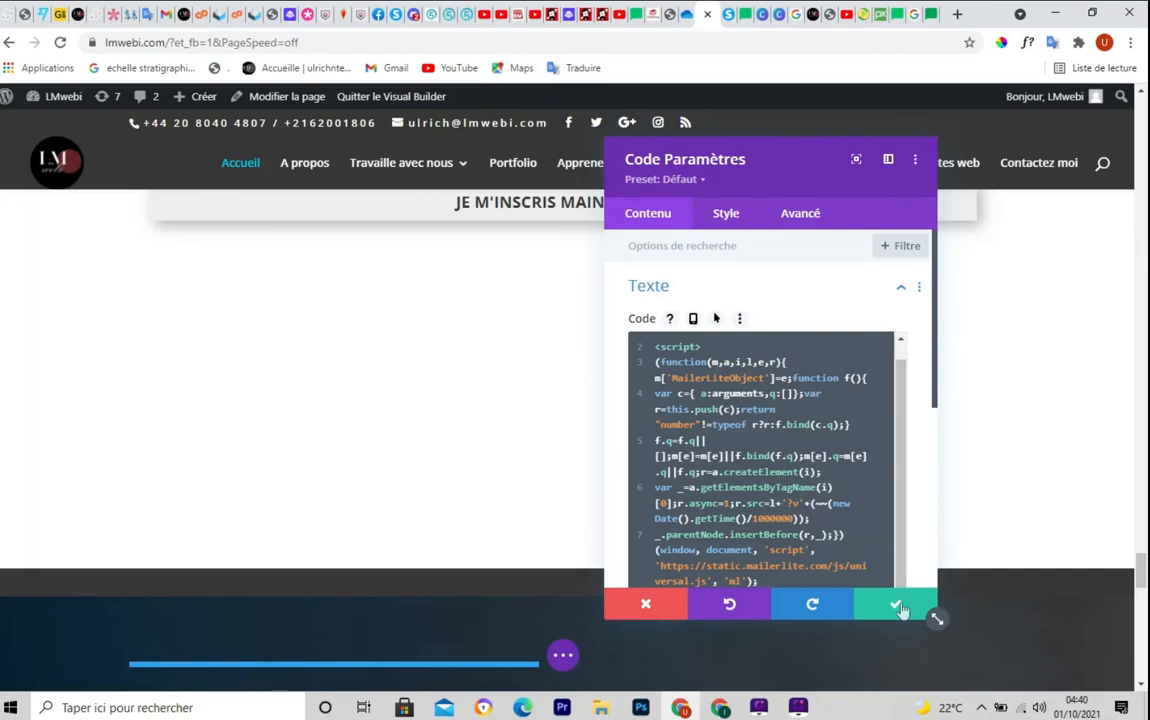
pyautogui.scroll(-3, 900, 610)
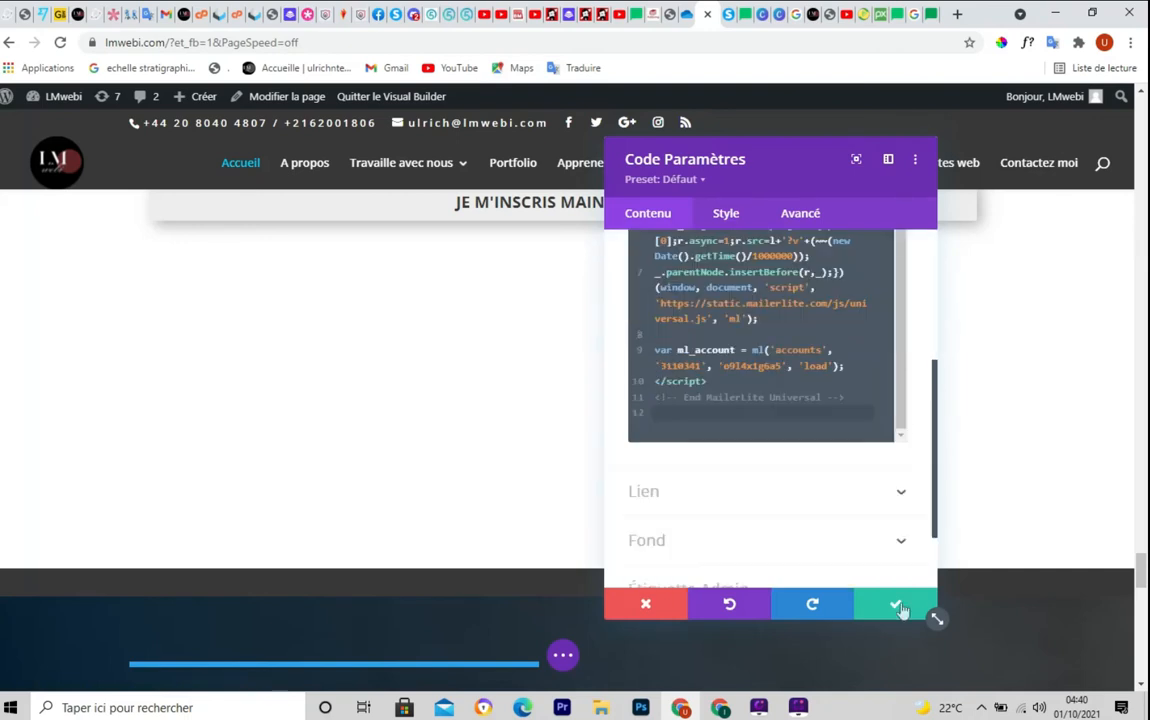
pyautogui.click(897, 606)
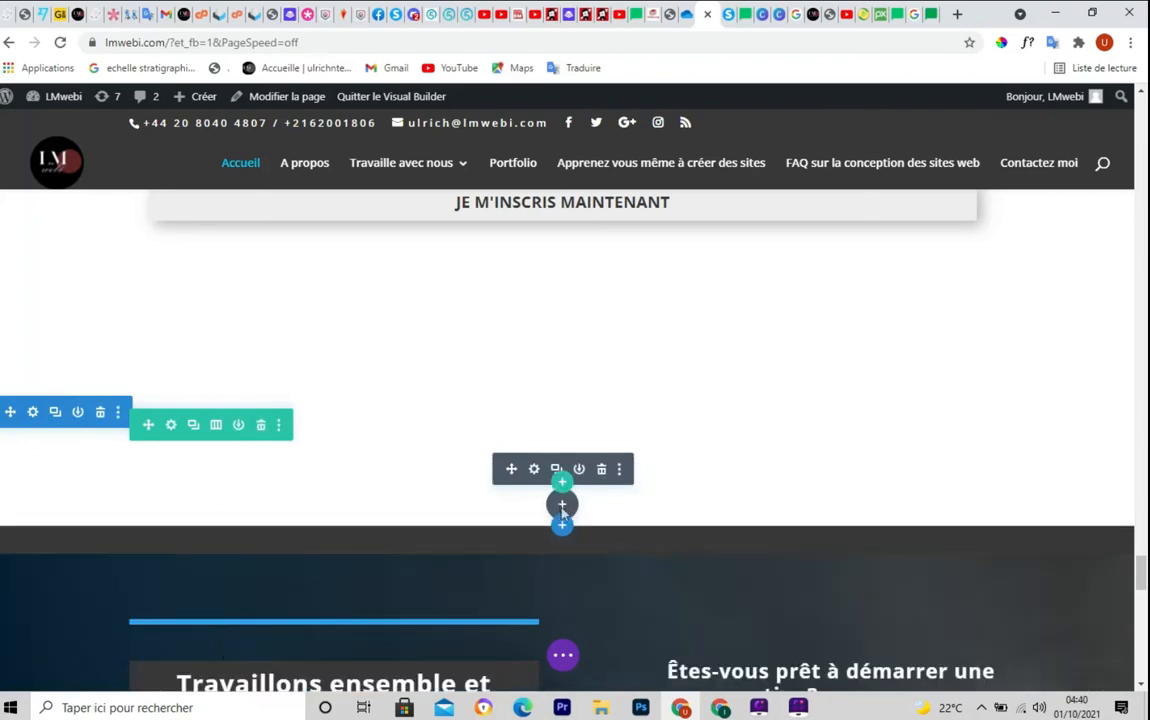
# Add a second Code module holding the 'tuto formulaire' embed div copied from MailerLite, and save it
pyautogui.click(562, 506)
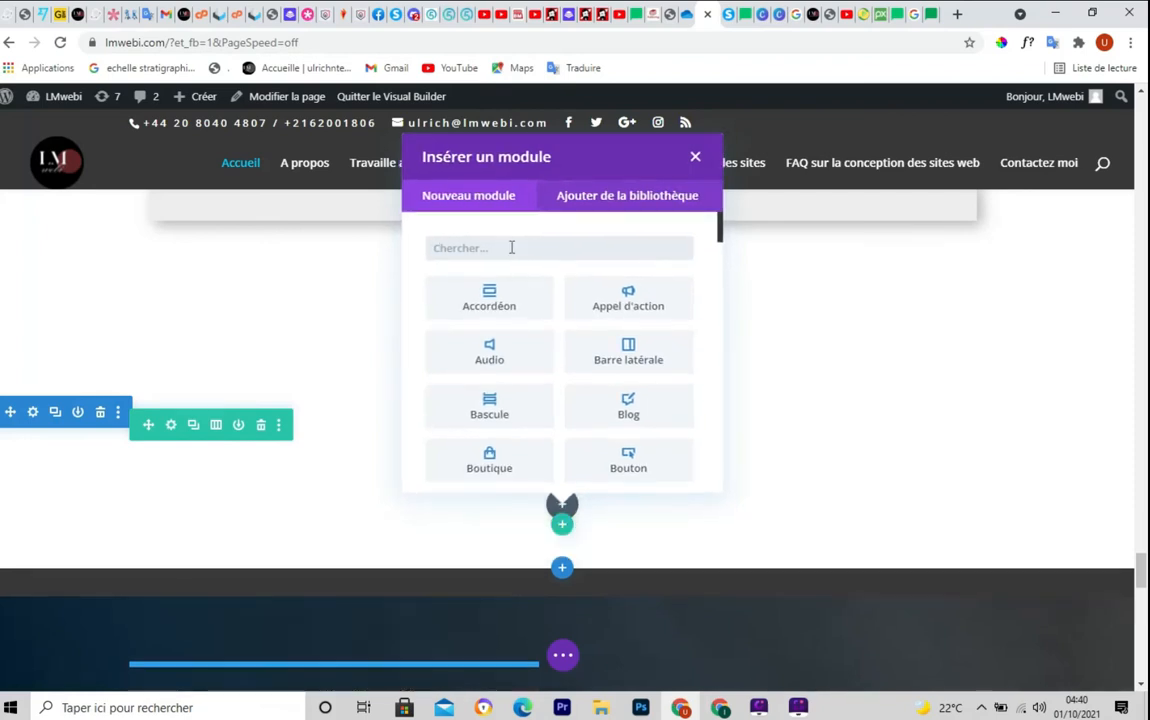
pyautogui.write('c')
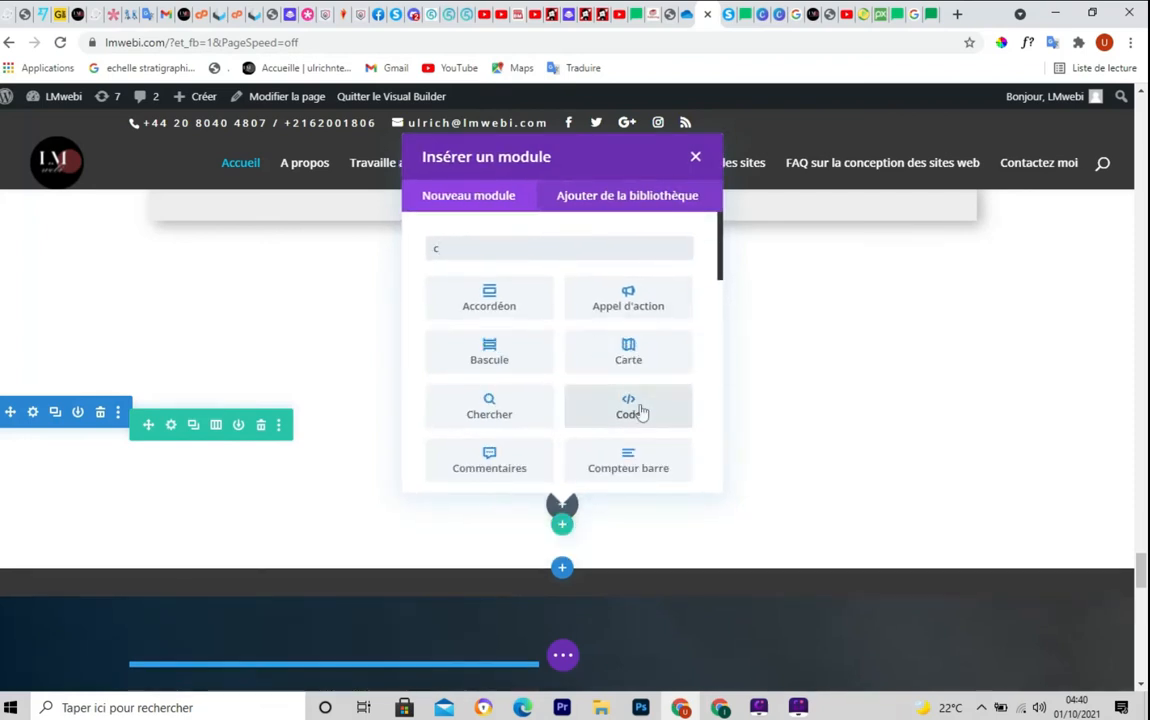
pyautogui.click(640, 405)
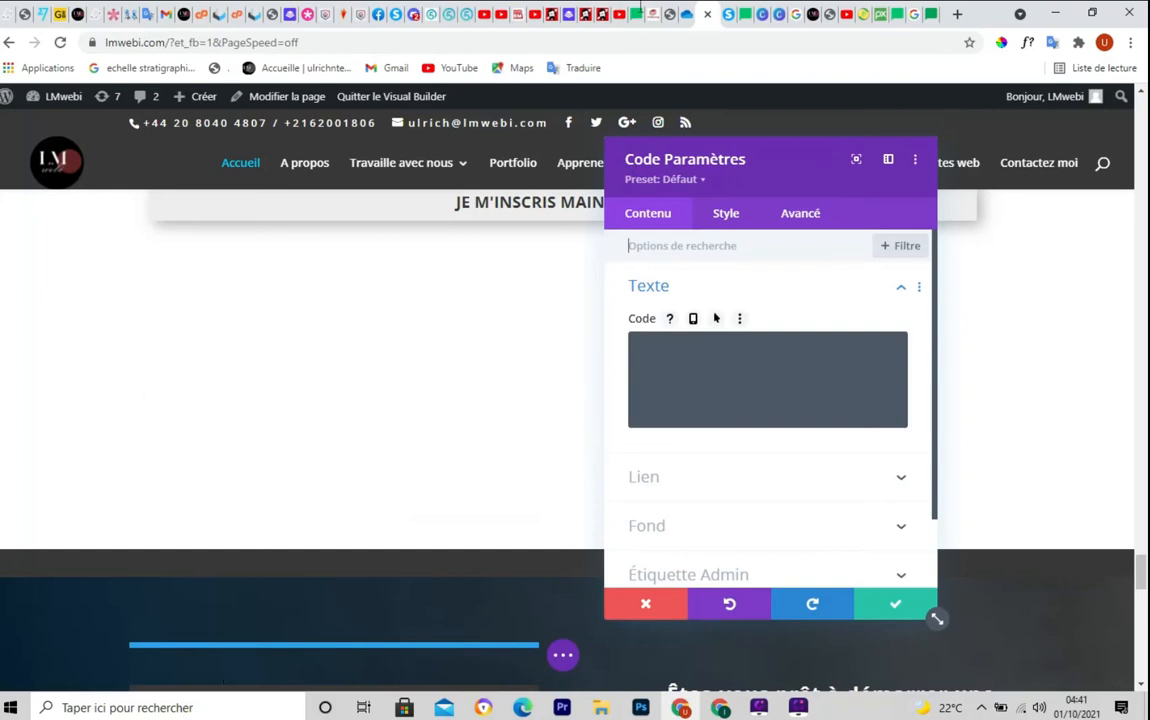
pyautogui.click(636, 14)
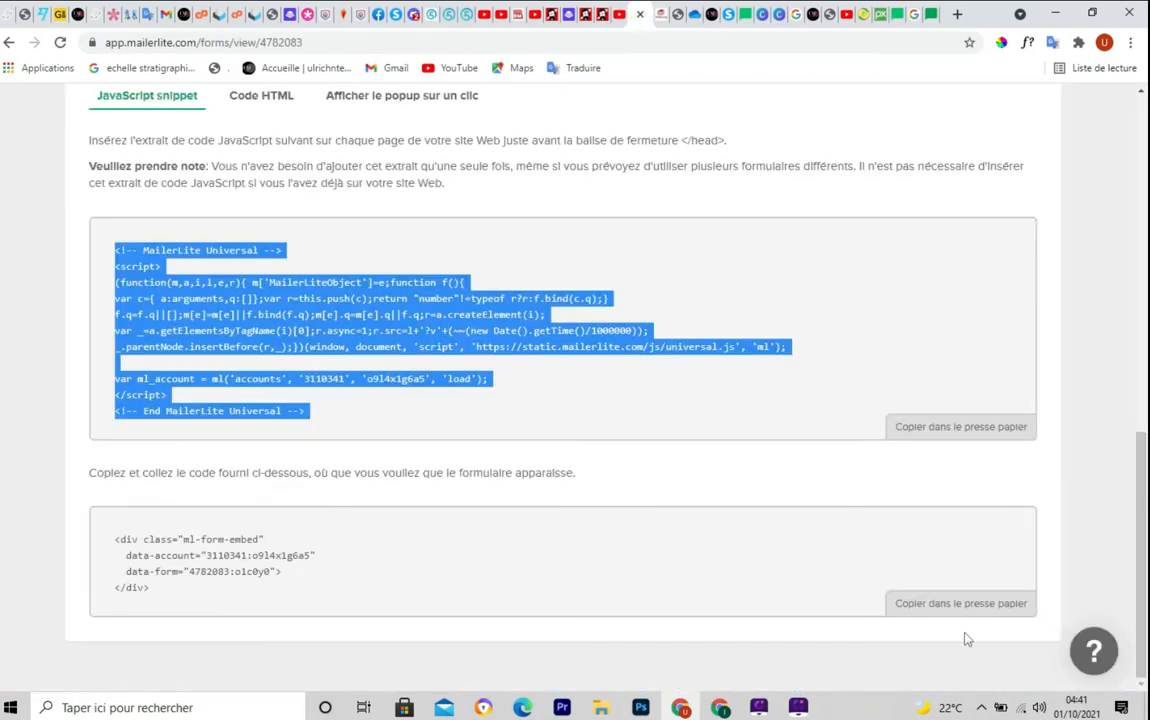
pyautogui.click(957, 606)
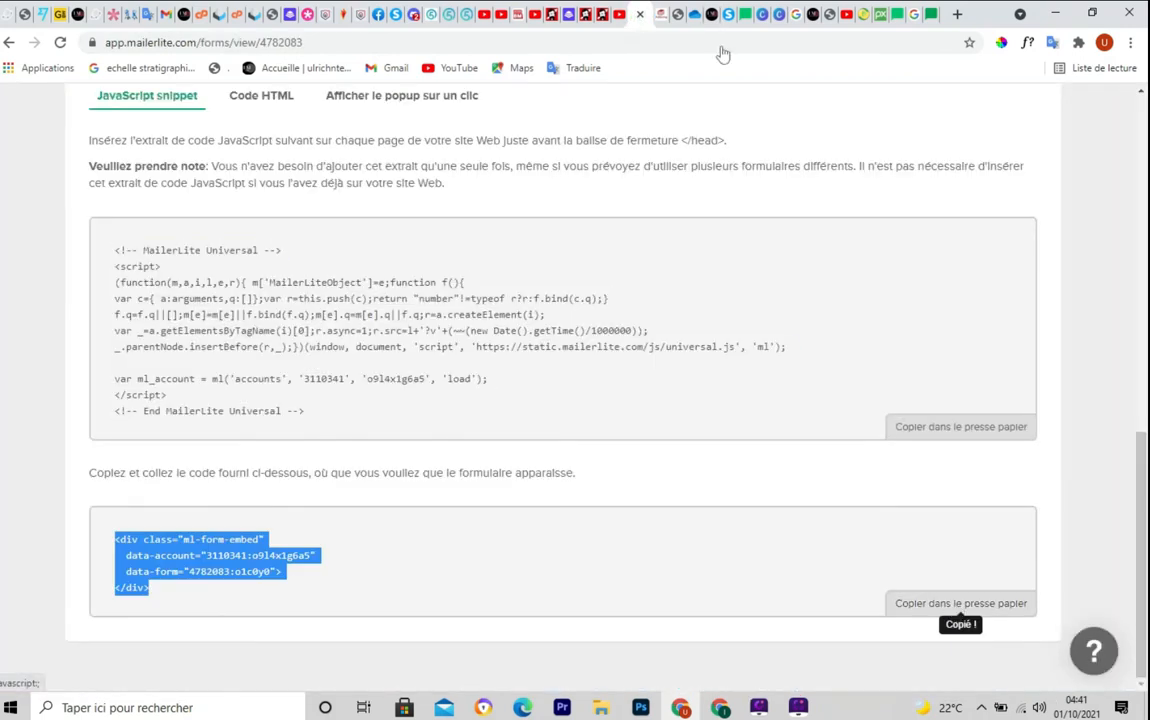
pyautogui.click(713, 14)
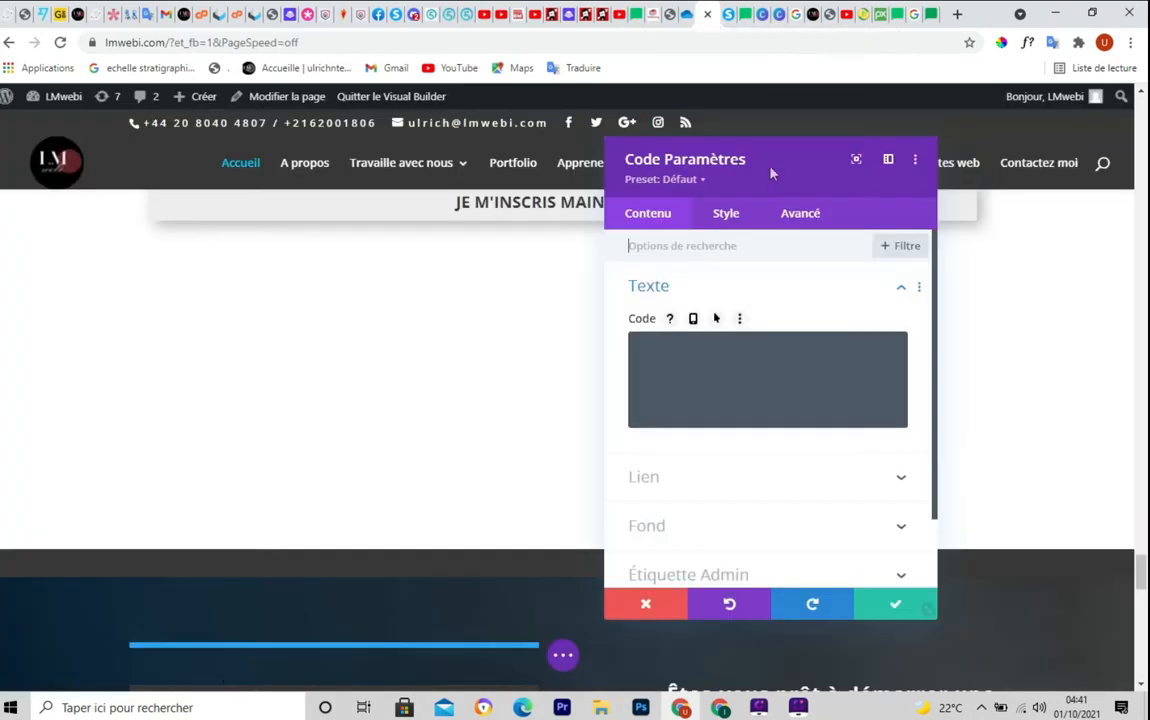
pyautogui.click(687, 354)
pyautogui.hotkey('ctrl', 'v')
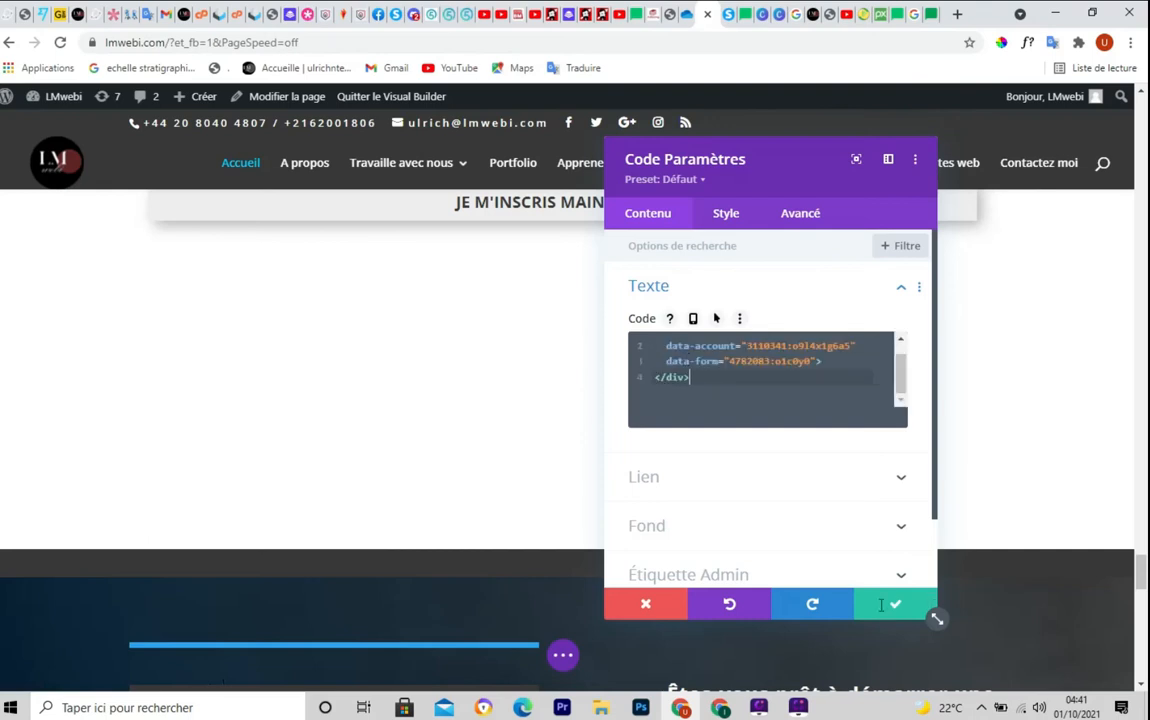
pyautogui.click(893, 609)
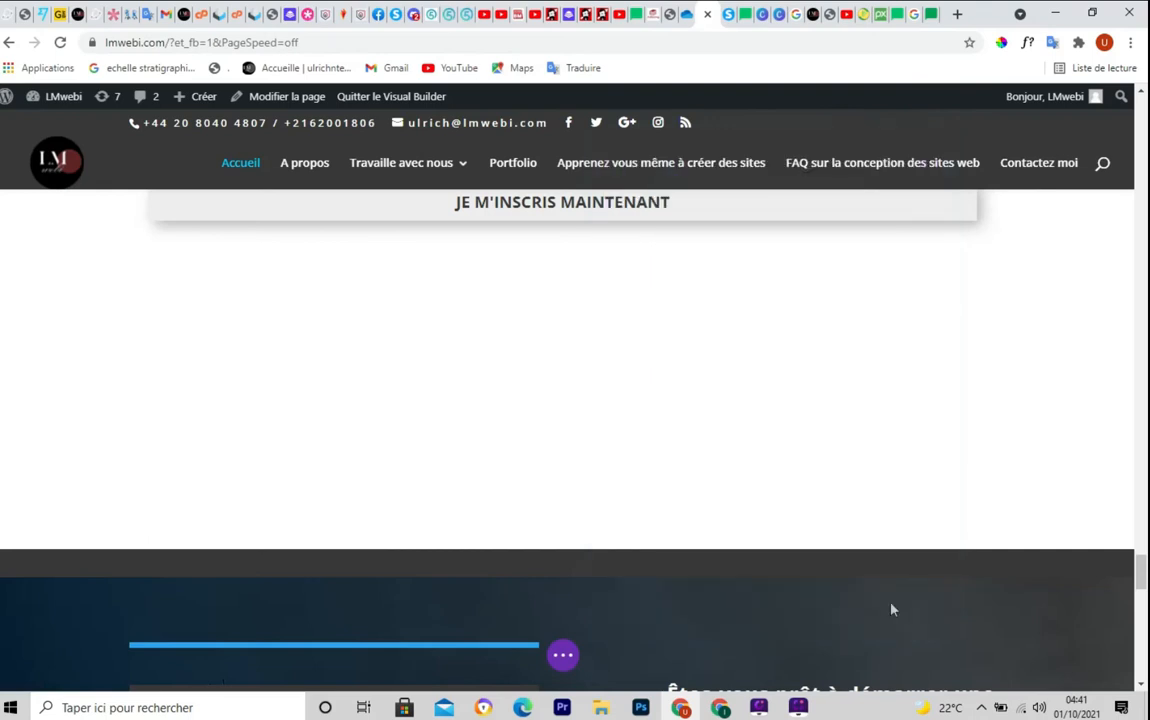
# Save the homepage changes with Sauvegarder and exit the Visual Builder
pyautogui.click(563, 656)
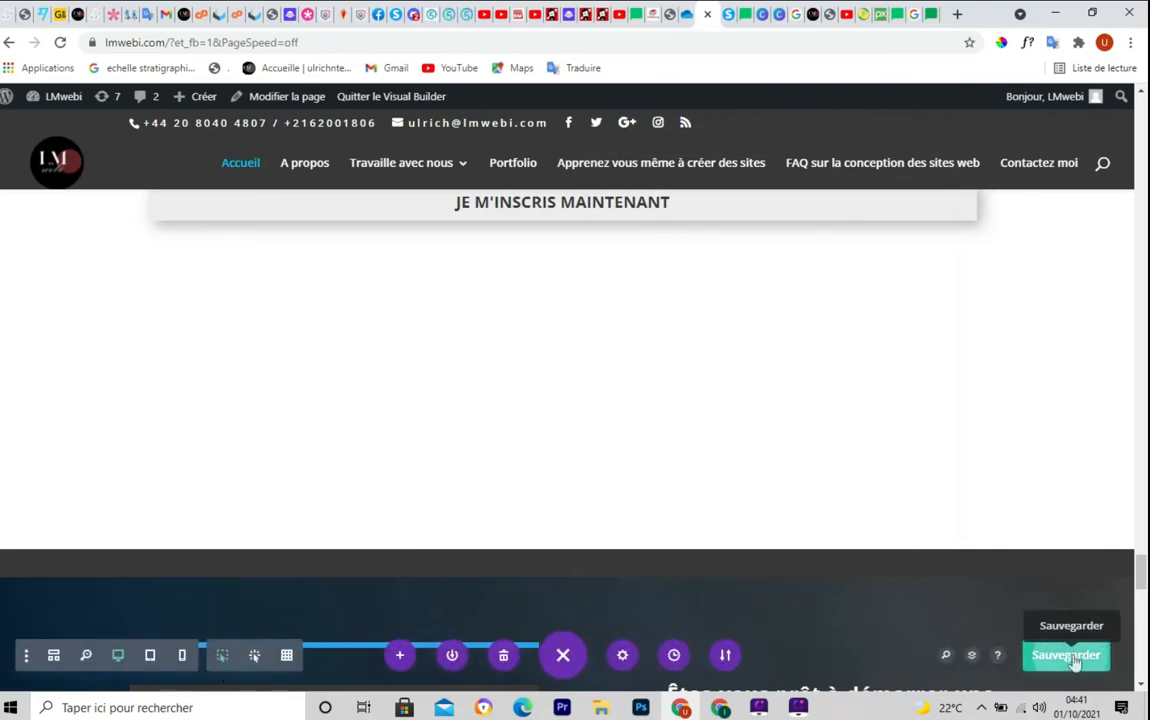
pyautogui.click(1073, 660)
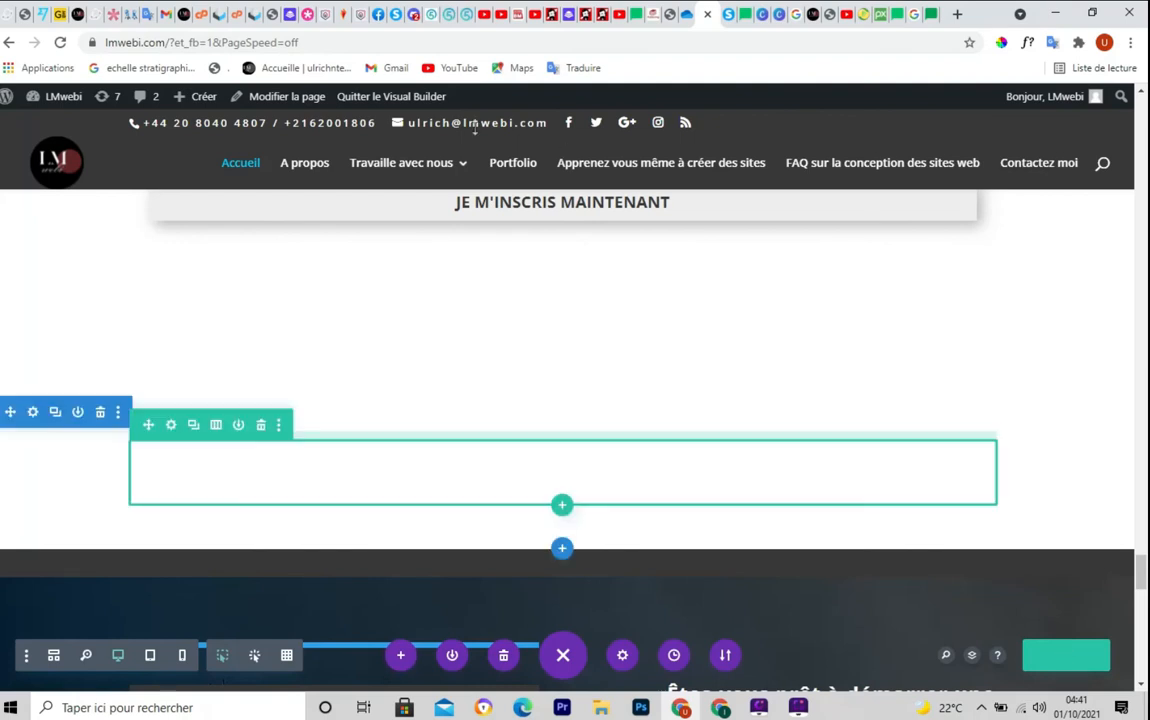
pyautogui.click(410, 99)
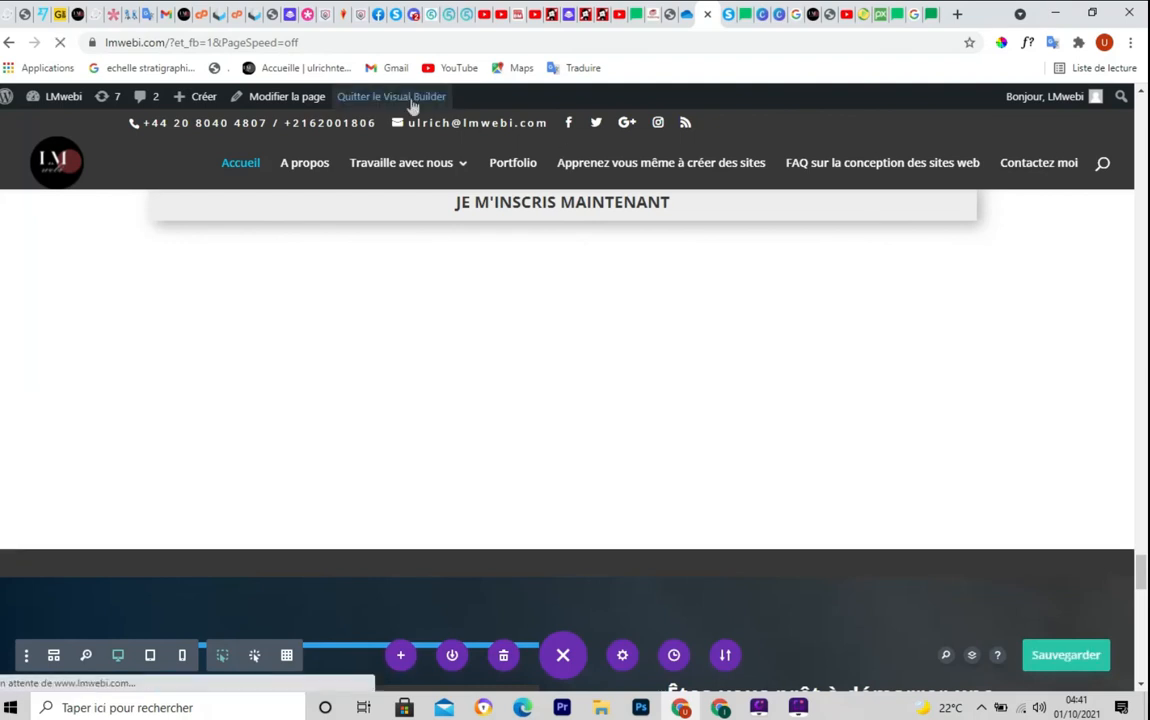
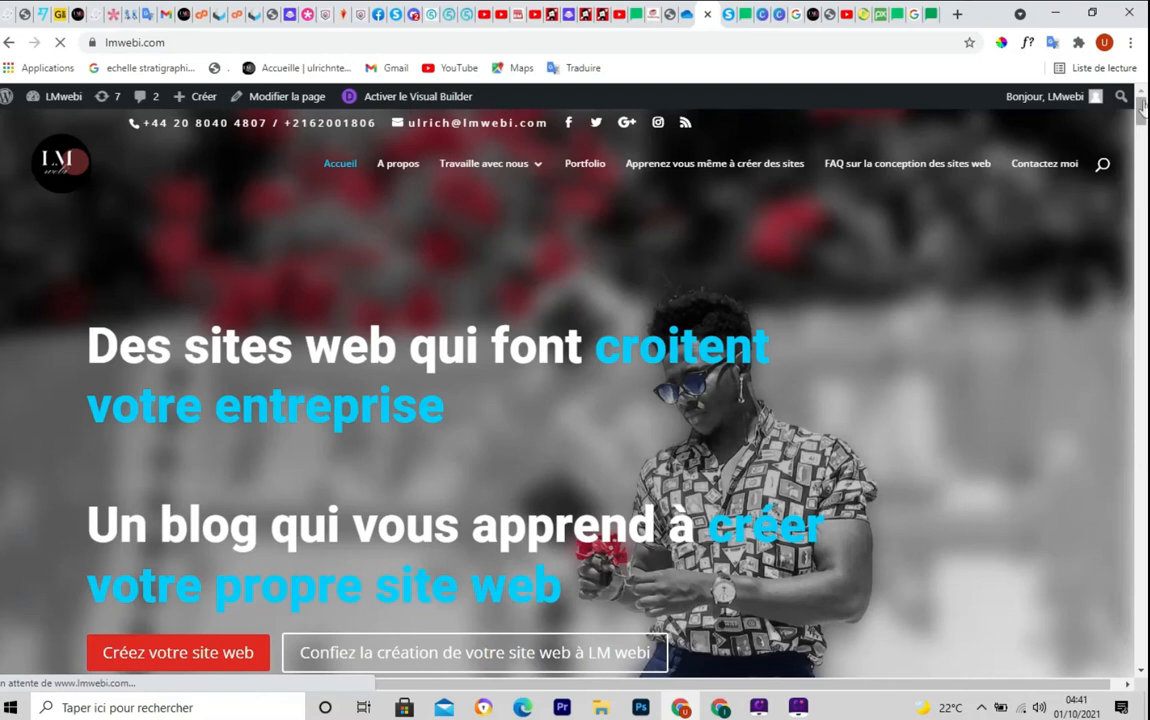
# Close the 10% discount and free guide popups on lmwebi.com and scroll down to the Newsletter form
pyautogui.moveTo(1142, 120); pyautogui.dragTo(1146, 458)
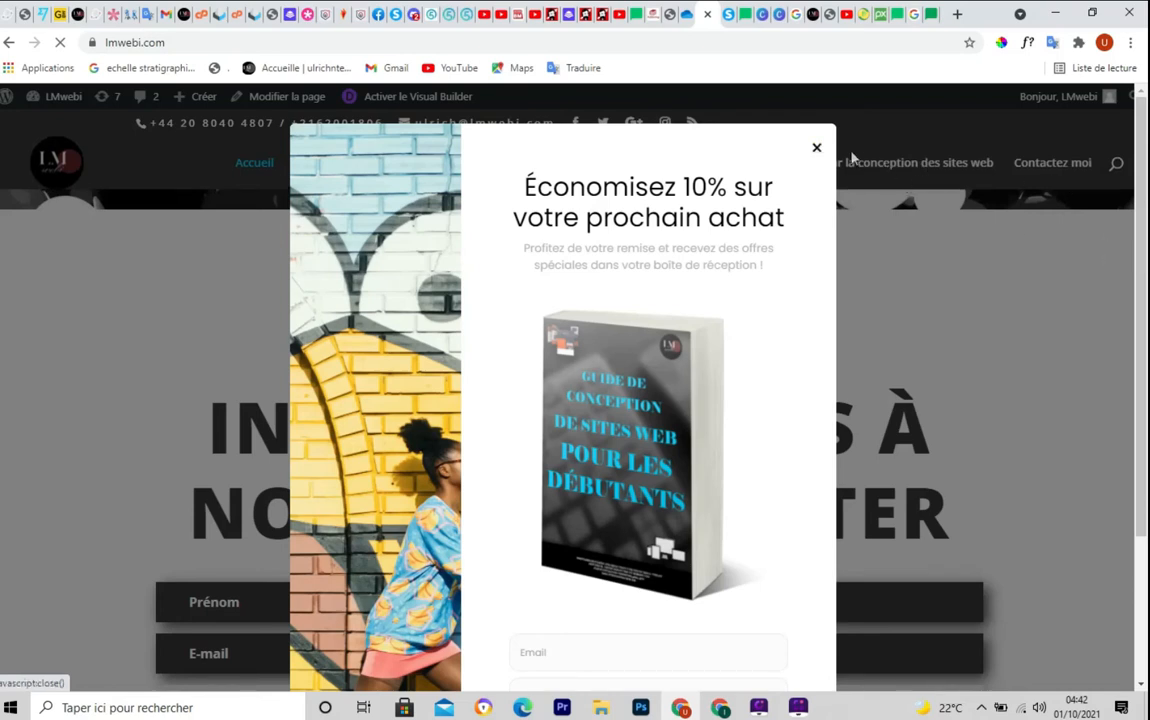
pyautogui.click(817, 148)
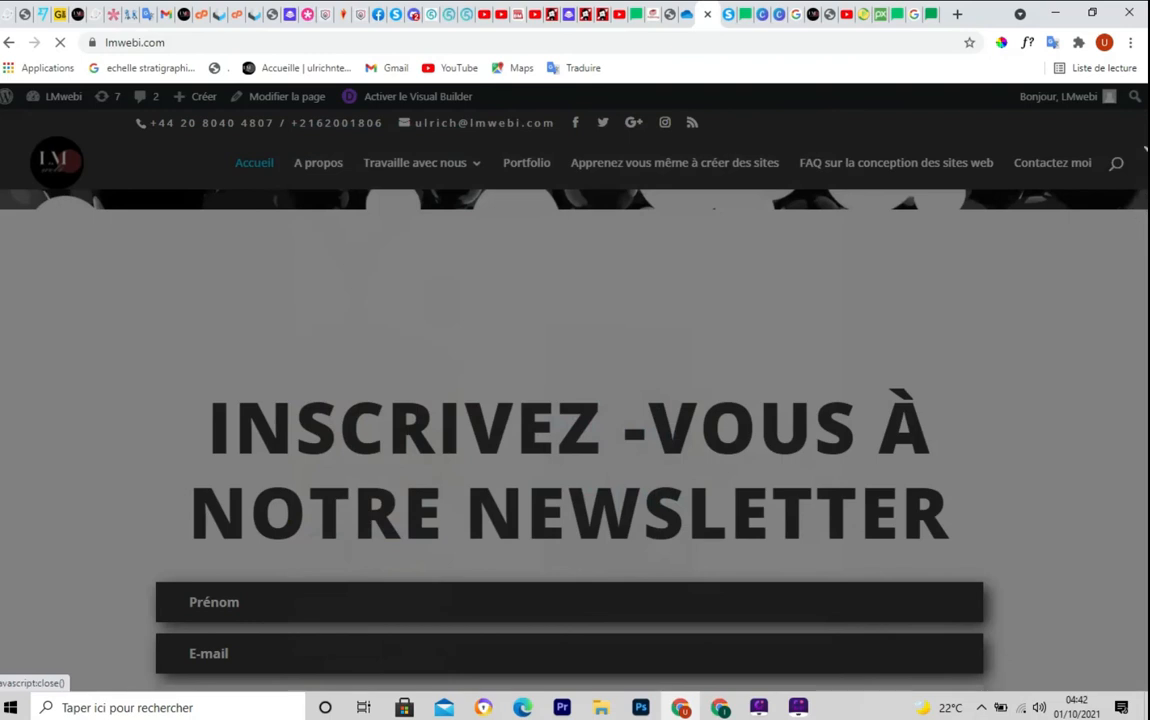
pyautogui.click(1144, 141)
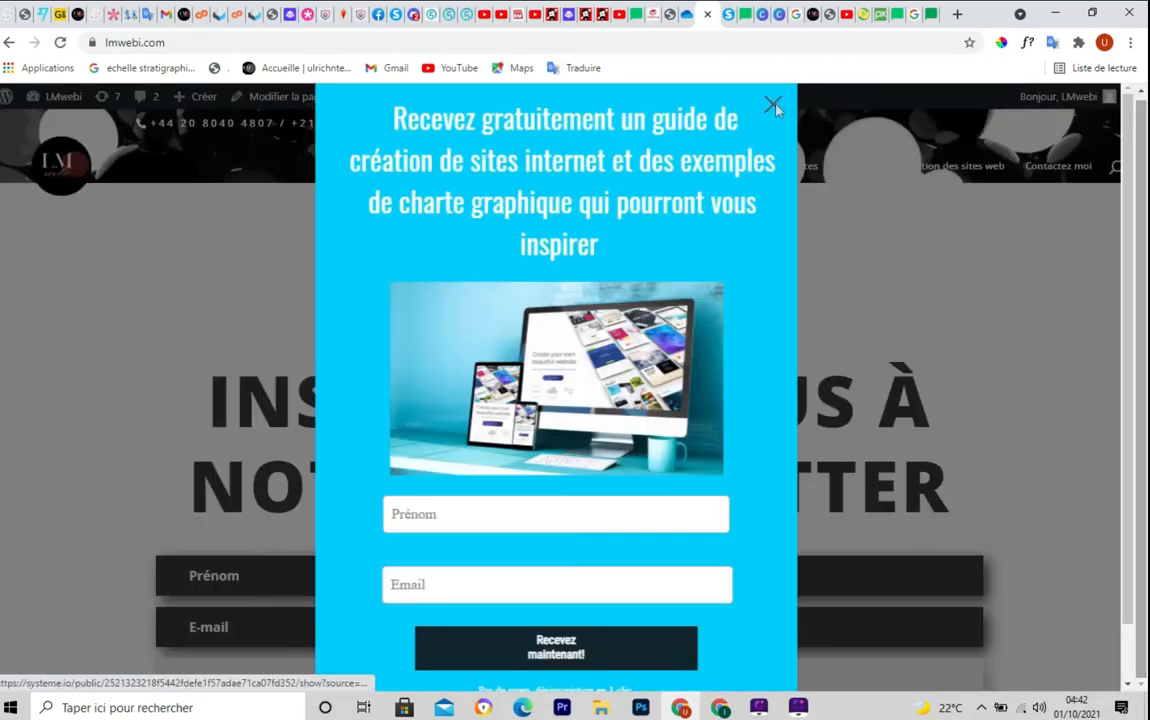
pyautogui.click(773, 105)
pyautogui.moveTo(1143, 449); pyautogui.dragTo(1142, 483)
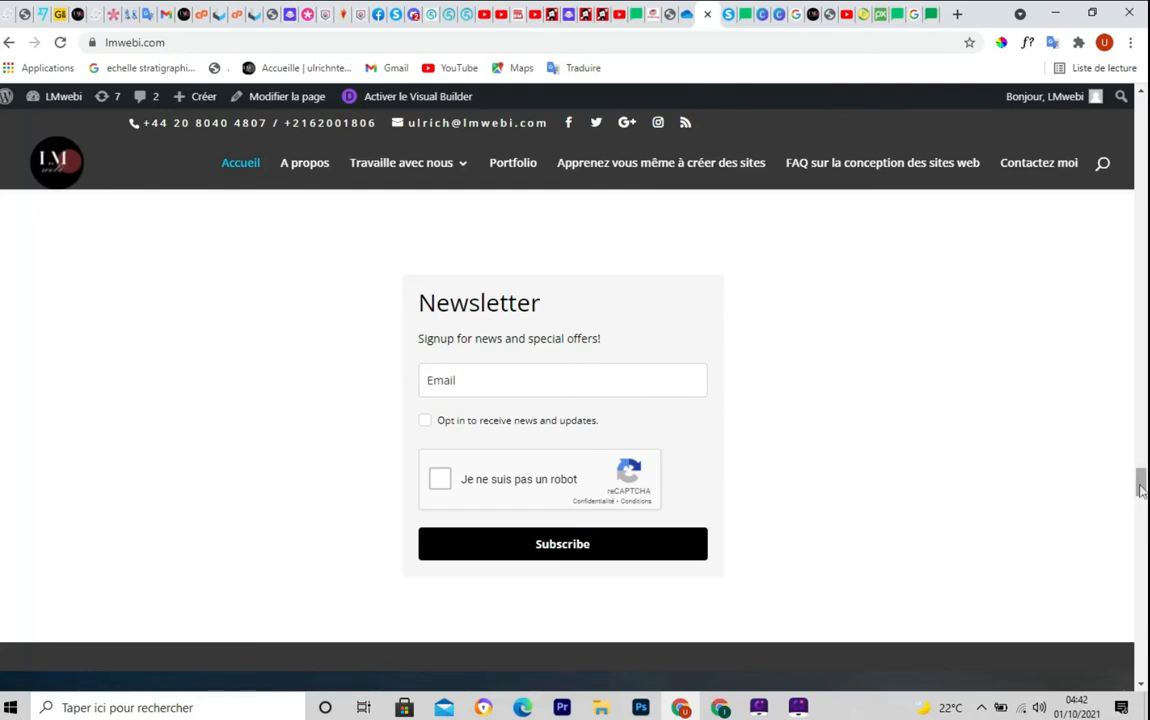
pyautogui.moveTo(1142, 484)
pyautogui.mouseDown()
pyautogui.moveTo(1141, 473)
pyautogui.moveTo(1142, 483)
pyautogui.mouseUp()
pyautogui.moveTo(1143, 487)
pyautogui.mouseDown()
pyautogui.moveTo(1141, 425)
pyautogui.moveTo(1141, 481)
pyautogui.mouseUp()
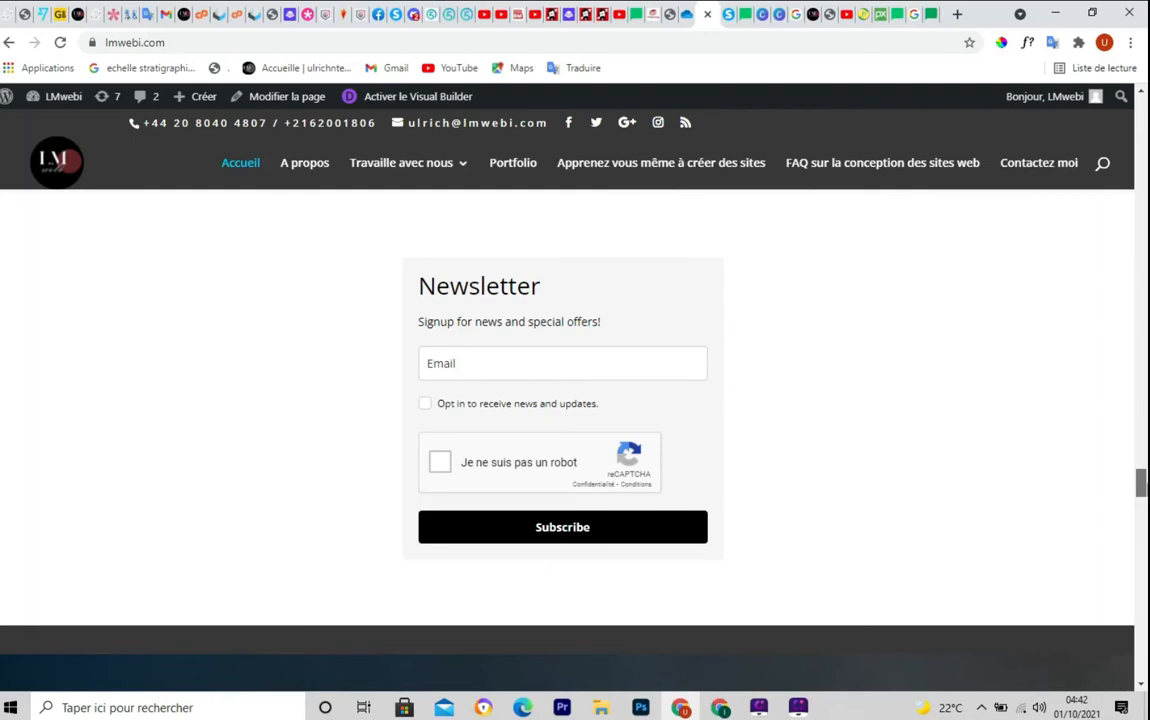
pyautogui.moveTo(1141, 482)
pyautogui.mouseDown()
pyautogui.moveTo(1141, 468)
pyautogui.moveTo(1141, 489)
pyautogui.moveTo(1141, 479)
pyautogui.mouseUp()
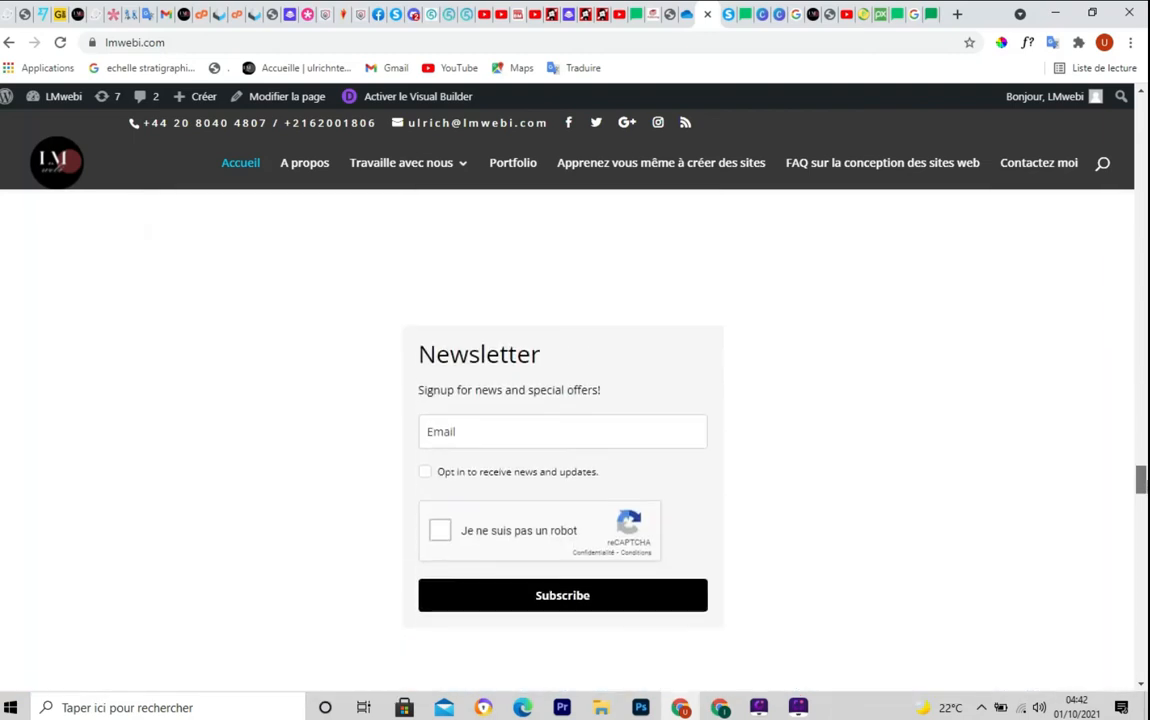
# Back in MailerLite, go to Forms and show the Promotions list
pyautogui.click(637, 20)
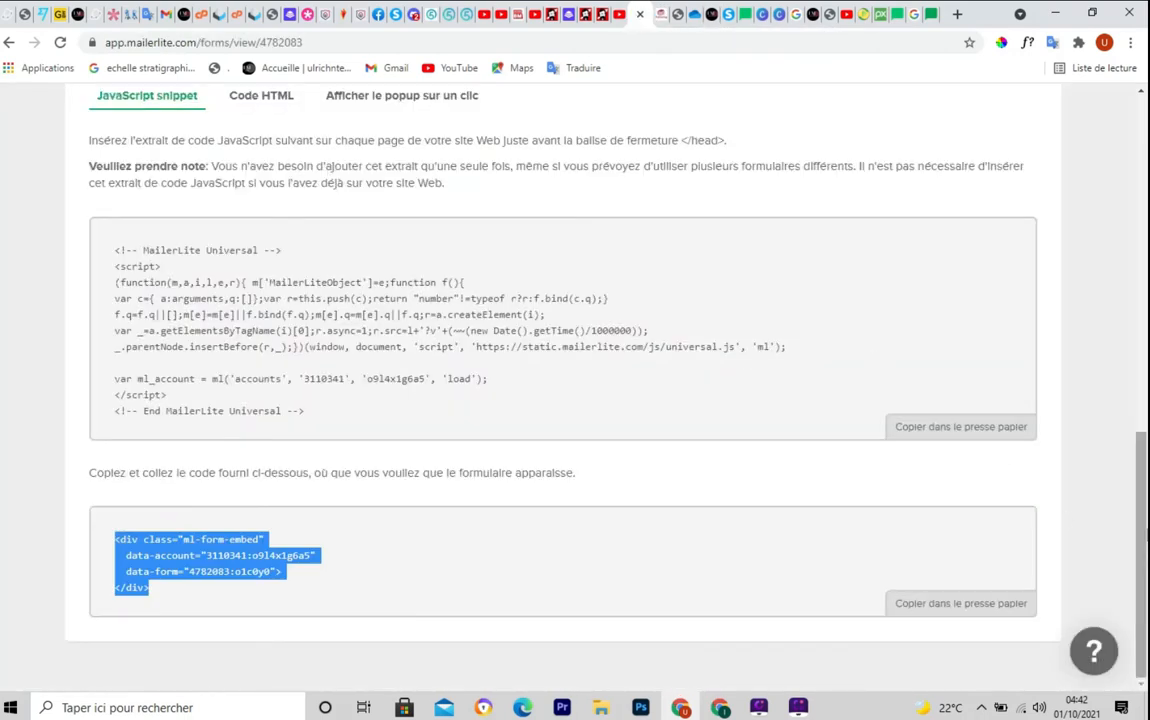
pyautogui.moveTo(1141, 539); pyautogui.dragTo(1143, 197)
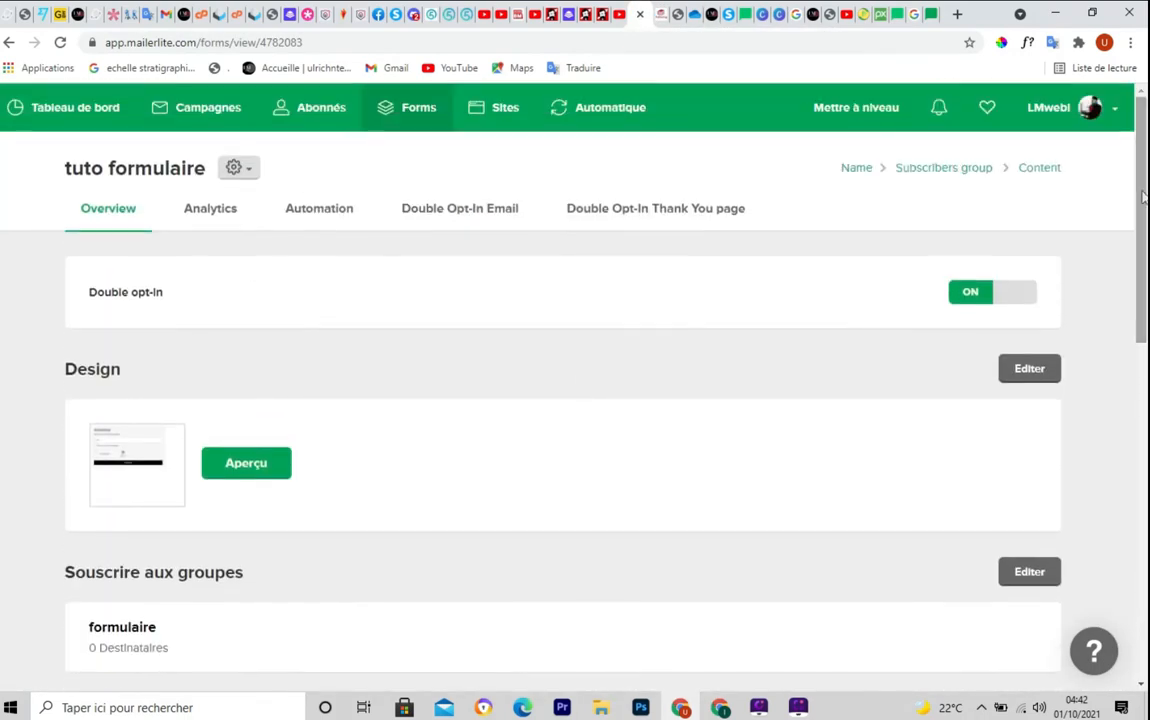
pyautogui.click(416, 118)
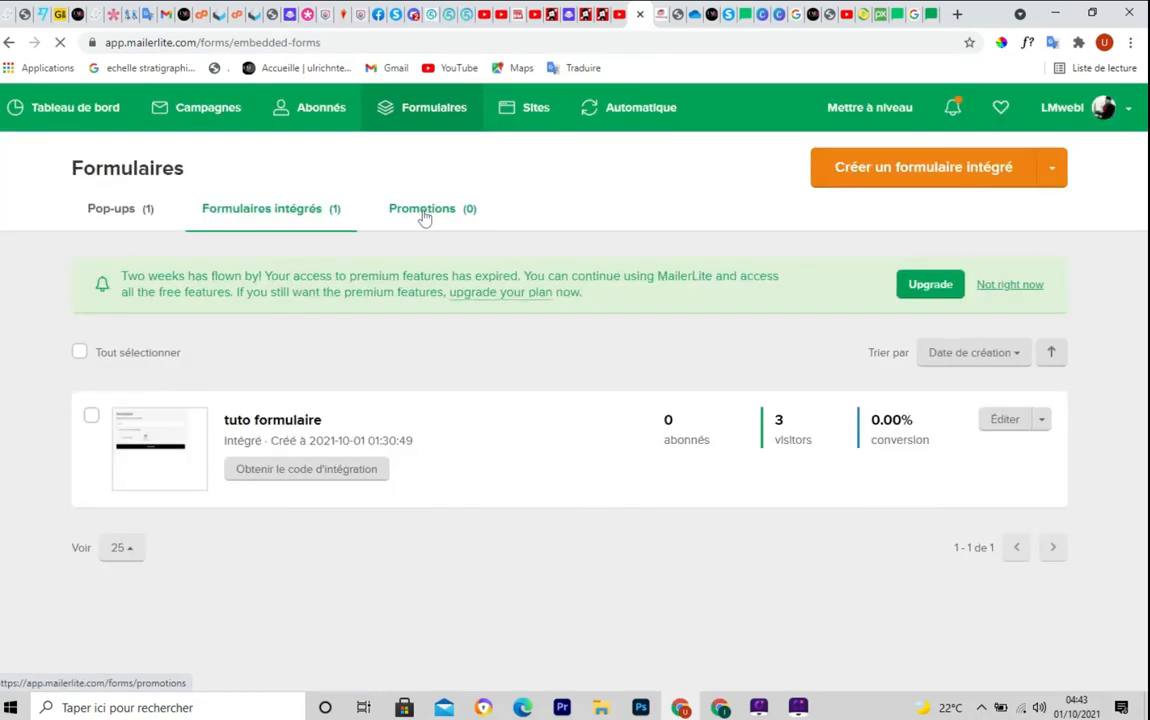
pyautogui.click(424, 218)
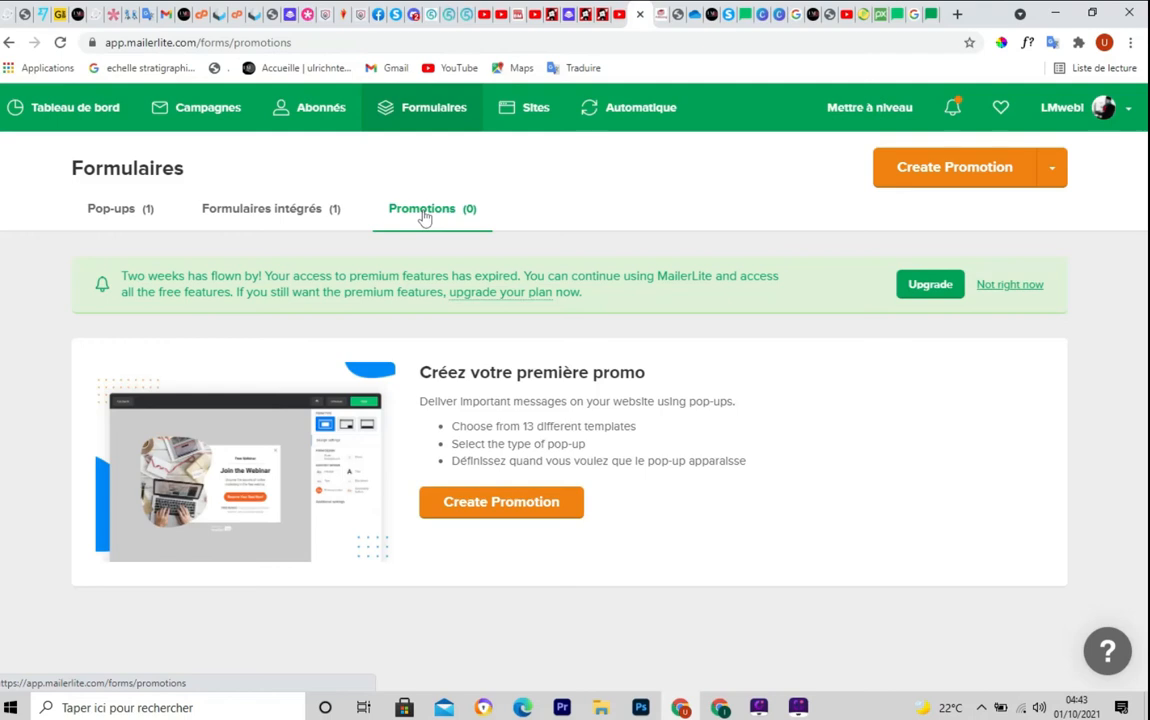
# Hard-refresh the Promotions page several times with Ctrl+Shift+F5
pyautogui.hotkey('ctrl', 'shift', 'F5')
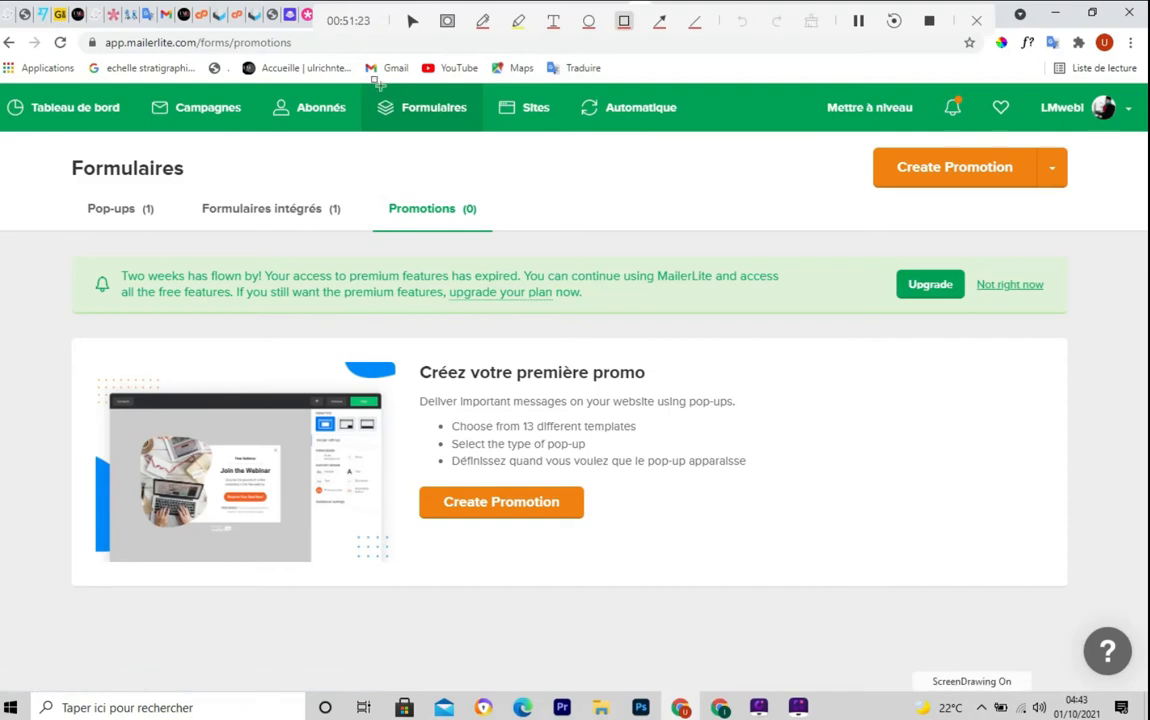
pyautogui.moveTo(361, 84); pyautogui.dragTo(481, 128)
pyautogui.hotkey('ctrl', 'shift', 'F5')
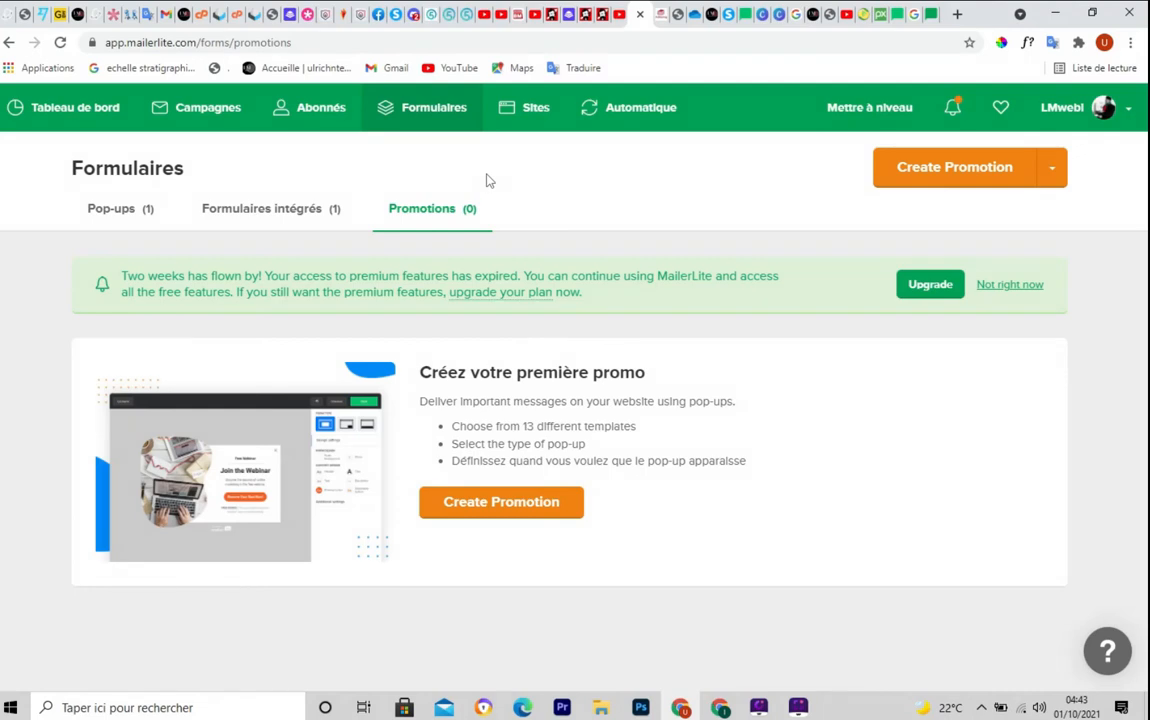
pyautogui.hotkey('ctrl', 'shift', 'F5')
pyautogui.moveTo(483, 82); pyautogui.dragTo(569, 135)
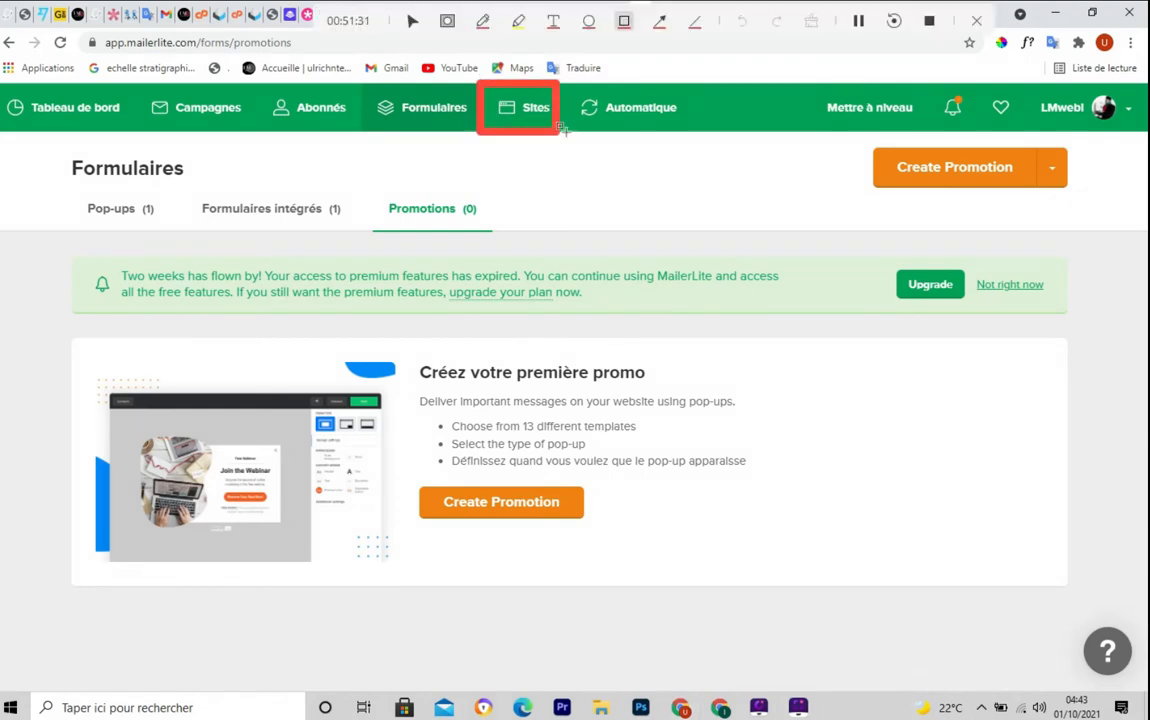
pyautogui.hotkey('ctrl', 'shift', 'F5')
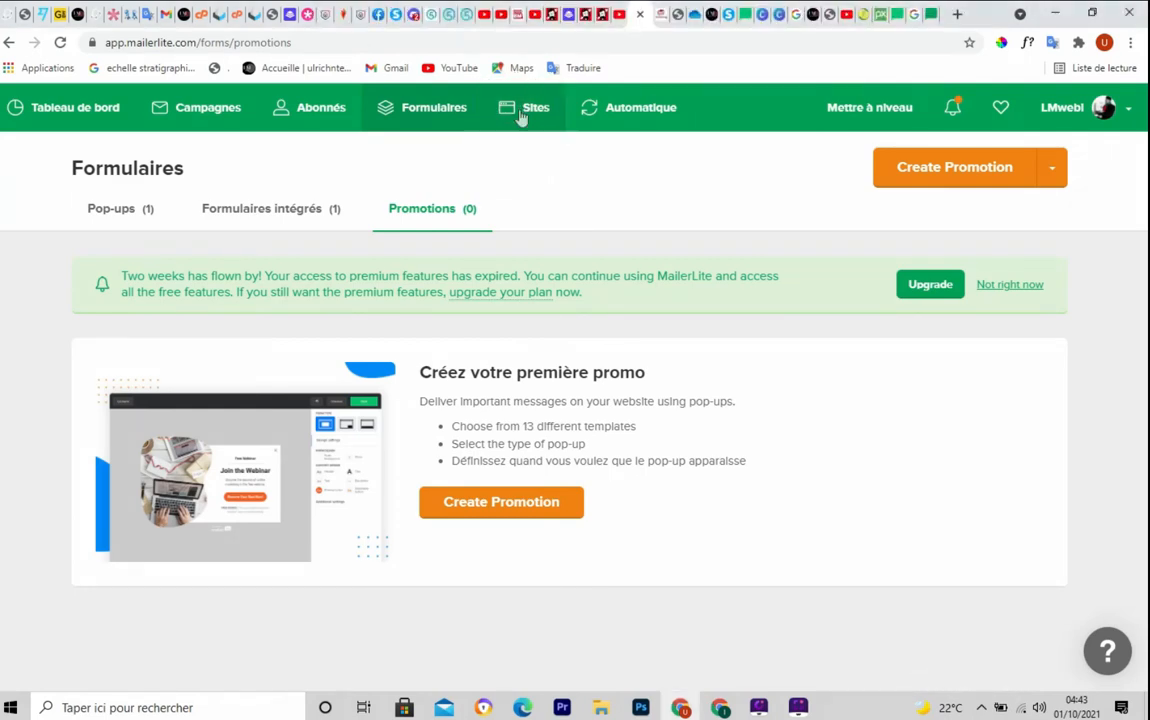
# Create a new landing page under Sites > Landing pages named 'tuto landing page'
pyautogui.click(521, 117)
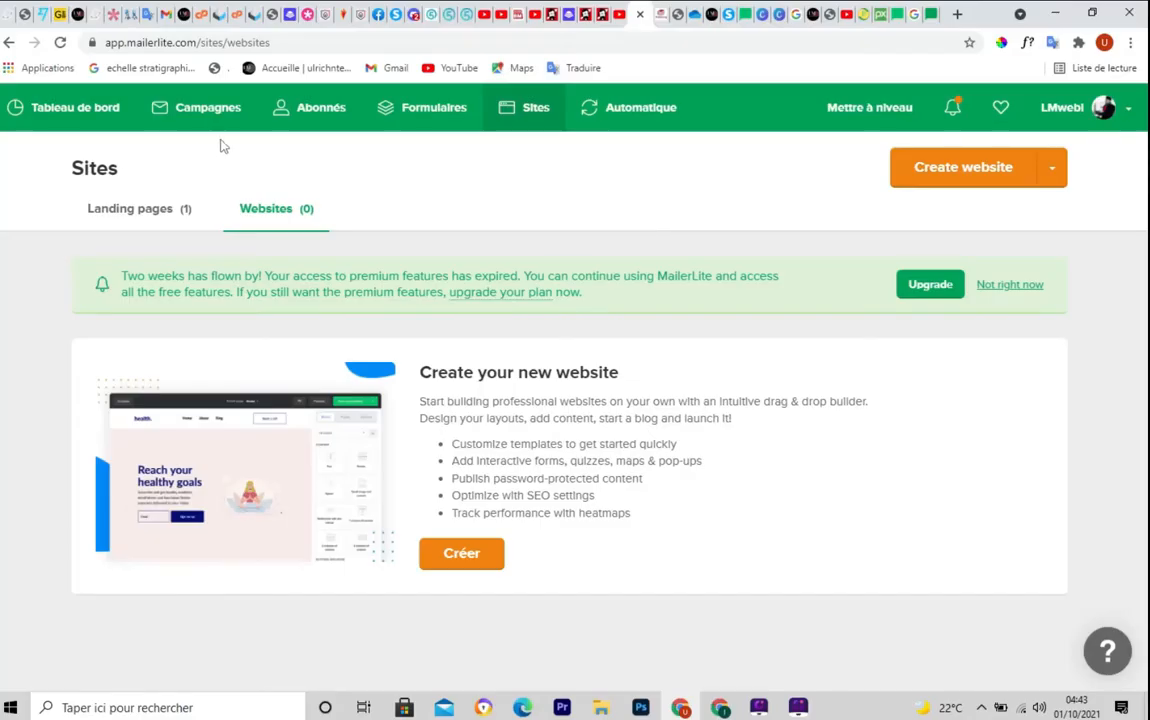
pyautogui.click(157, 219)
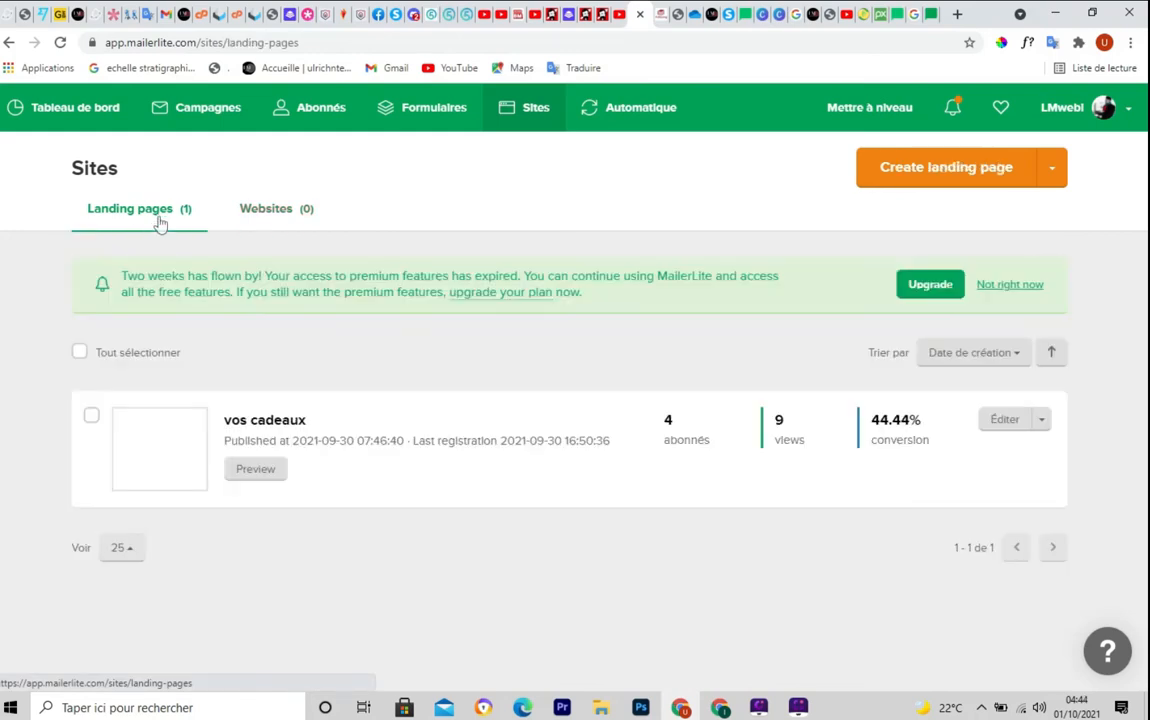
pyautogui.click(938, 177)
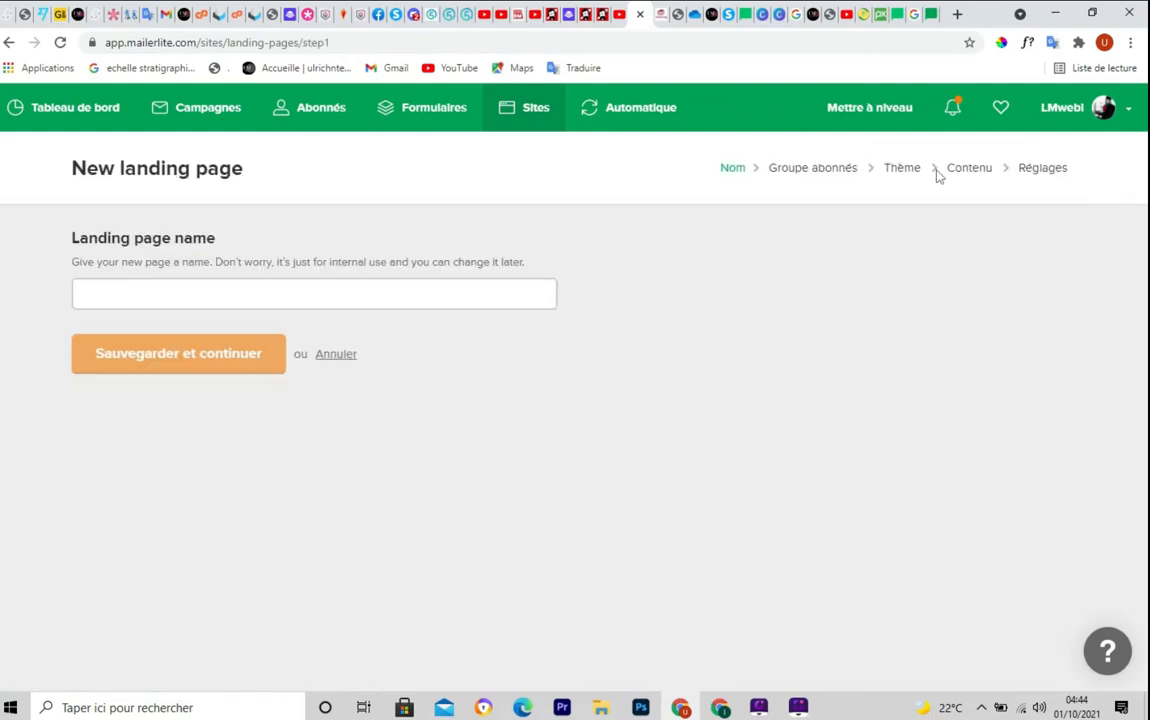
pyautogui.click(158, 288)
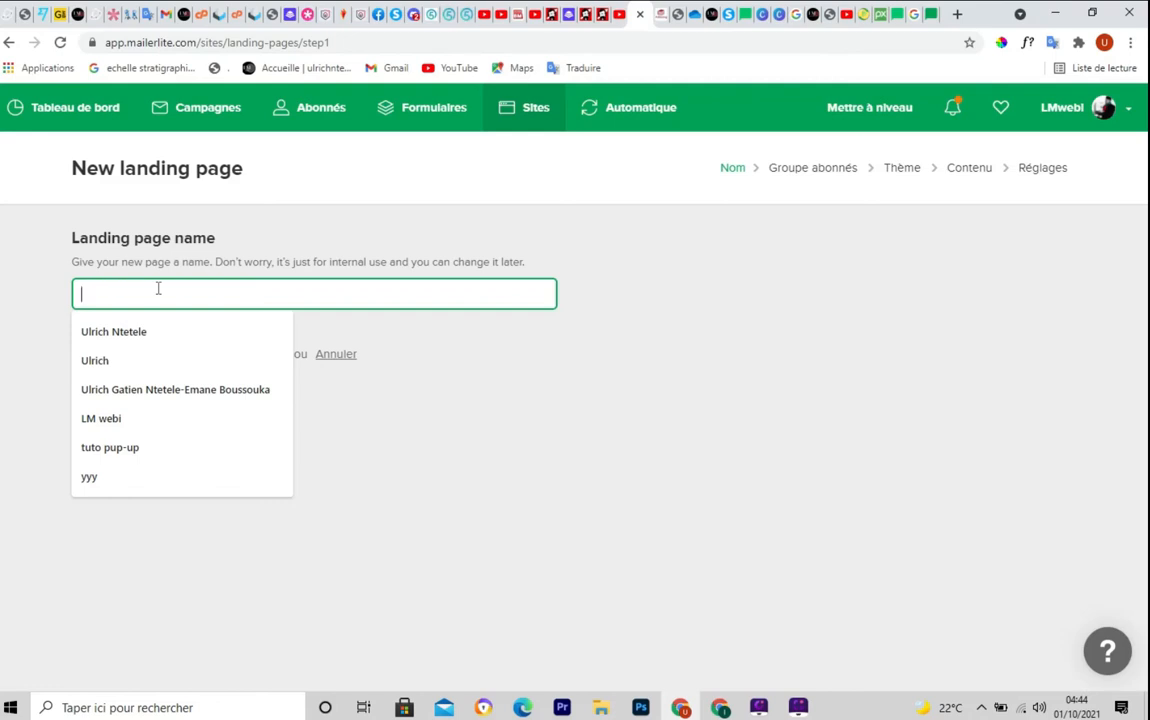
pyautogui.write('tuto ')
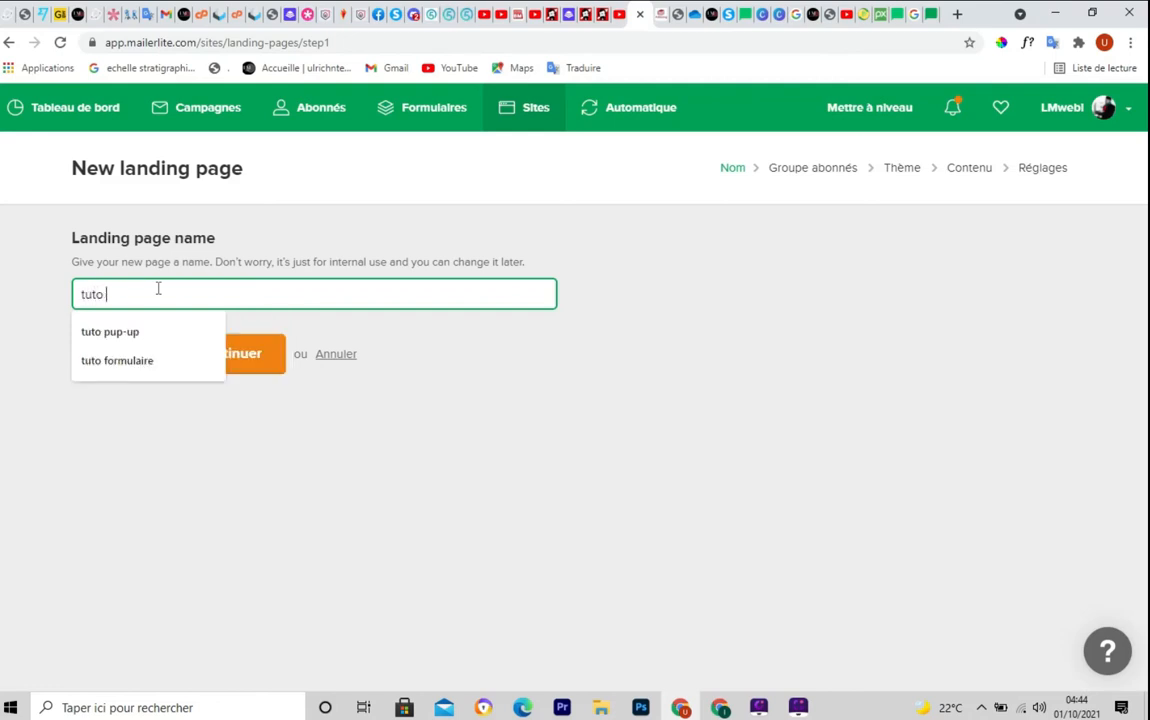
pyautogui.write('land')
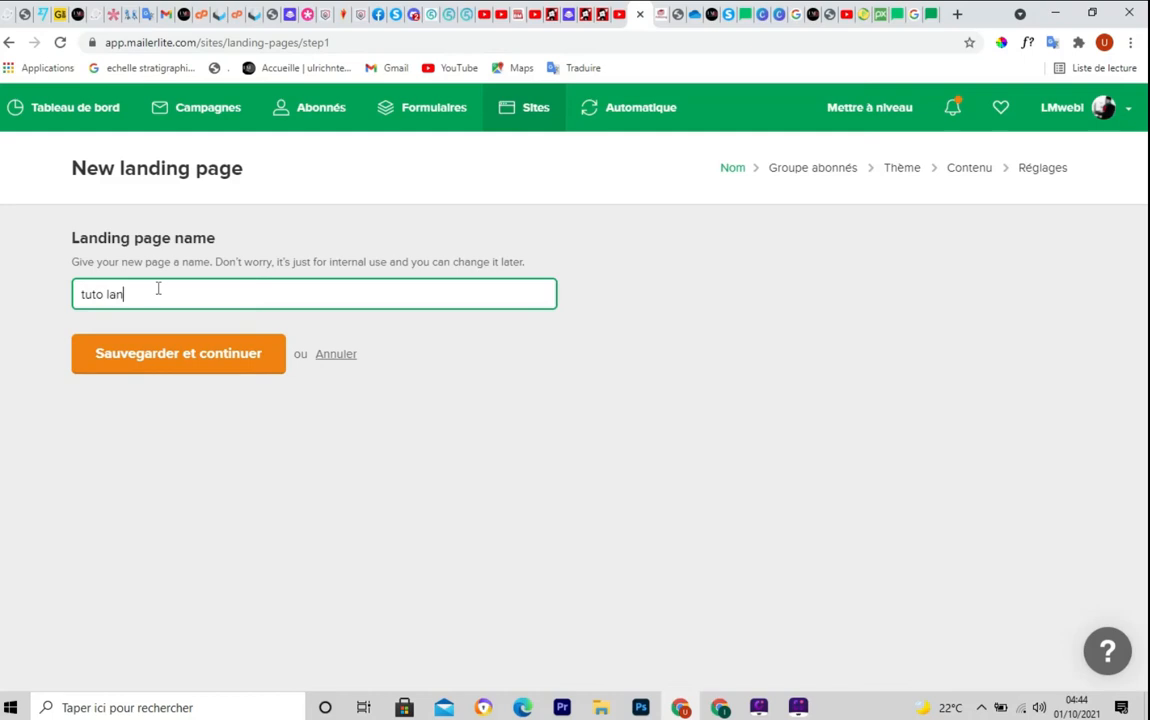
pyautogui.write('ing page')
pyautogui.press('Return')
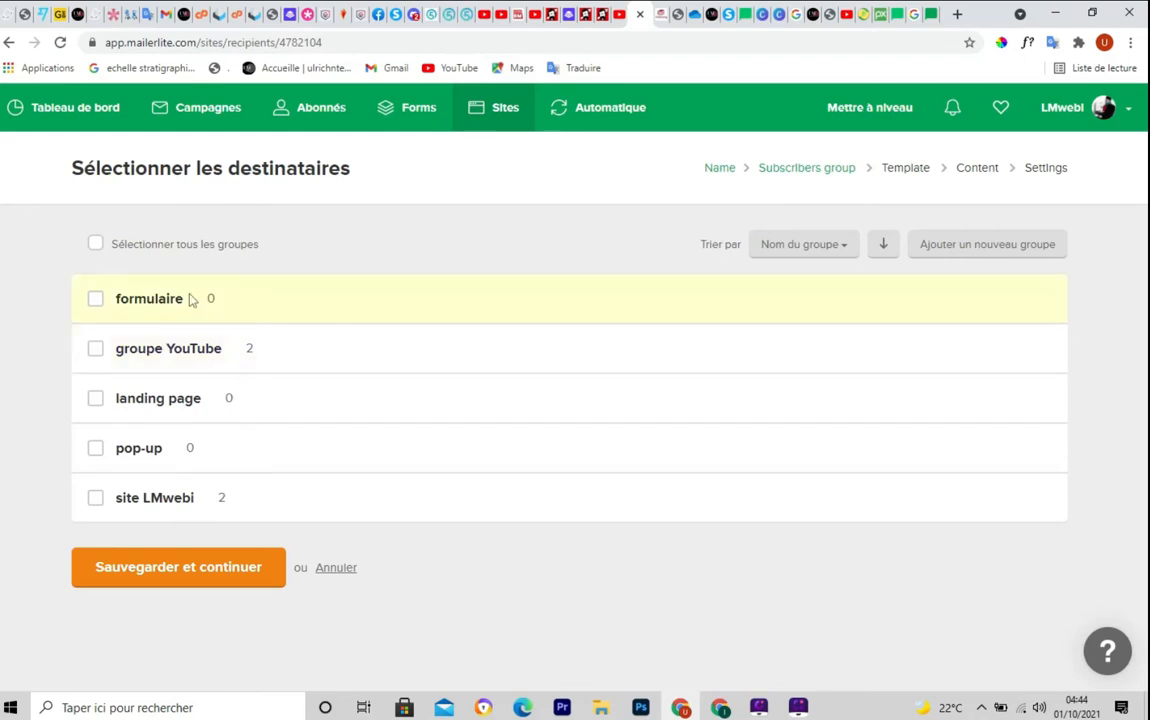
# Assign the 'landing page' subscriber group and continue to the template gallery
pyautogui.click(96, 401)
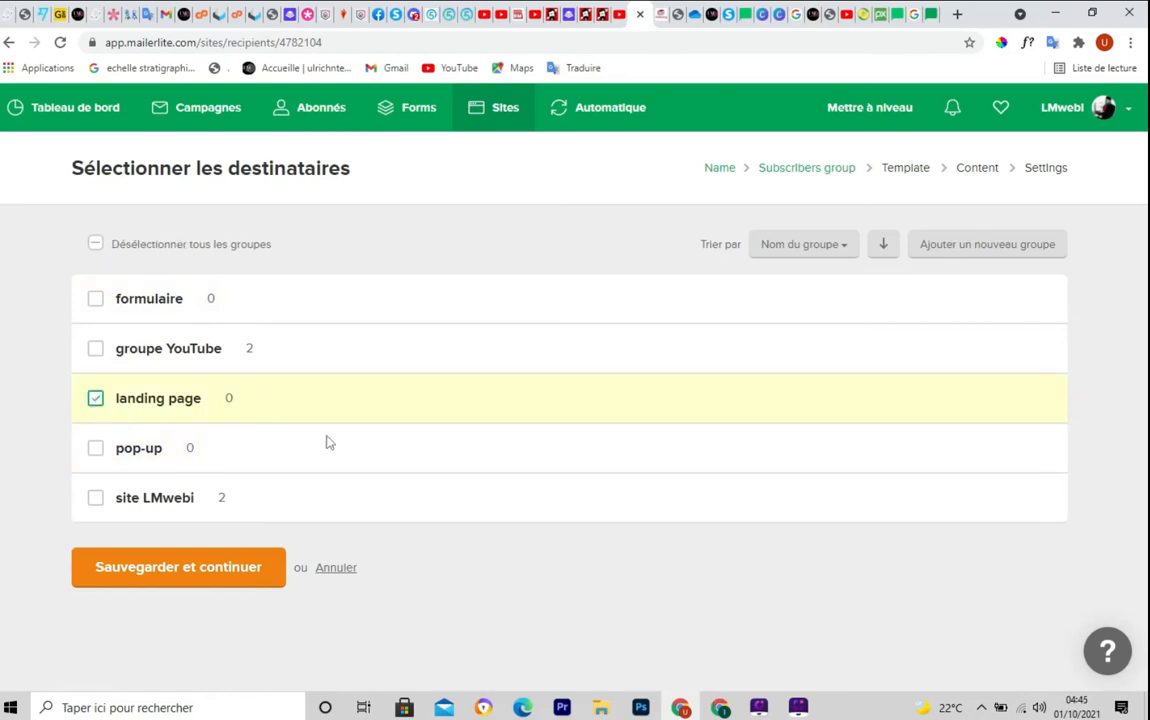
pyautogui.click(126, 574)
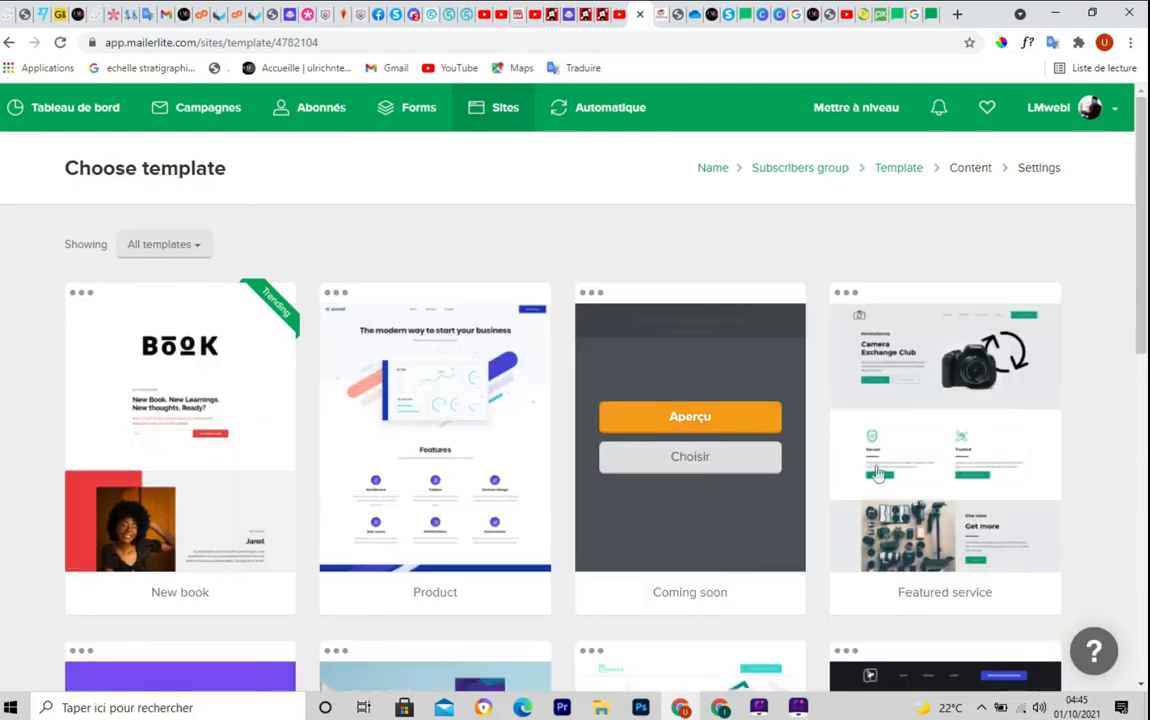
# Choose the webinar template from the gallery to open it in the editor
pyautogui.moveTo(1145, 253); pyautogui.dragTo(1004, 506)
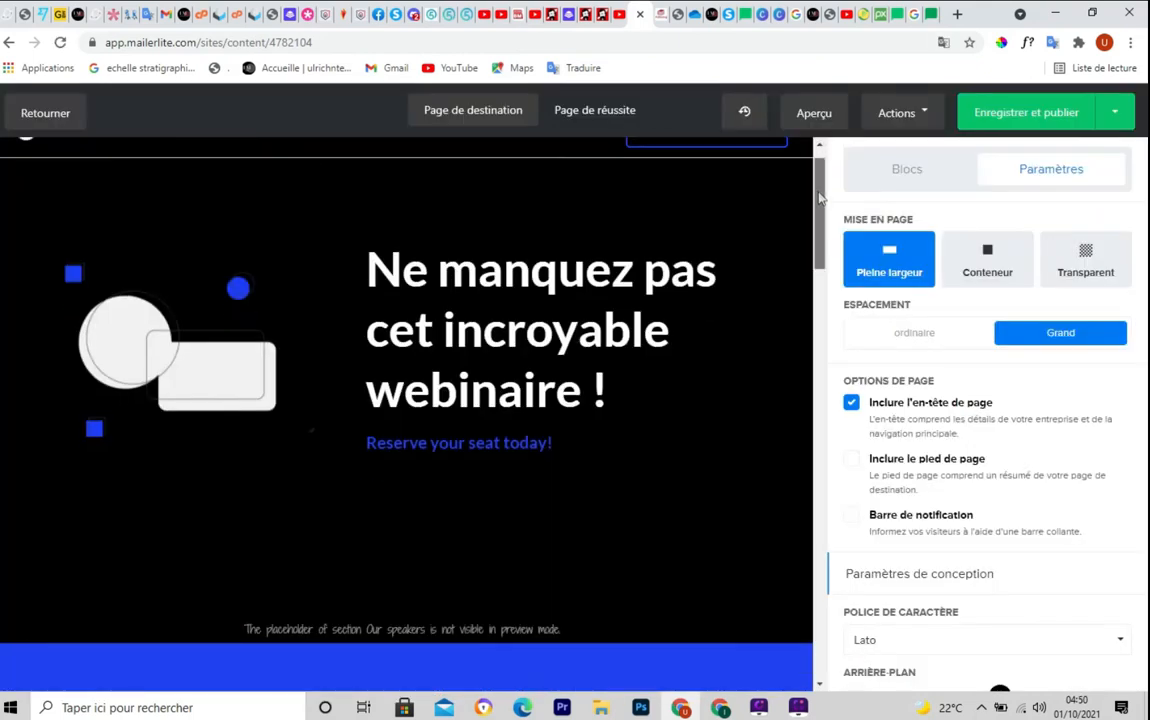
pyautogui.moveTo(822, 180); pyautogui.dragTo(796, 170)
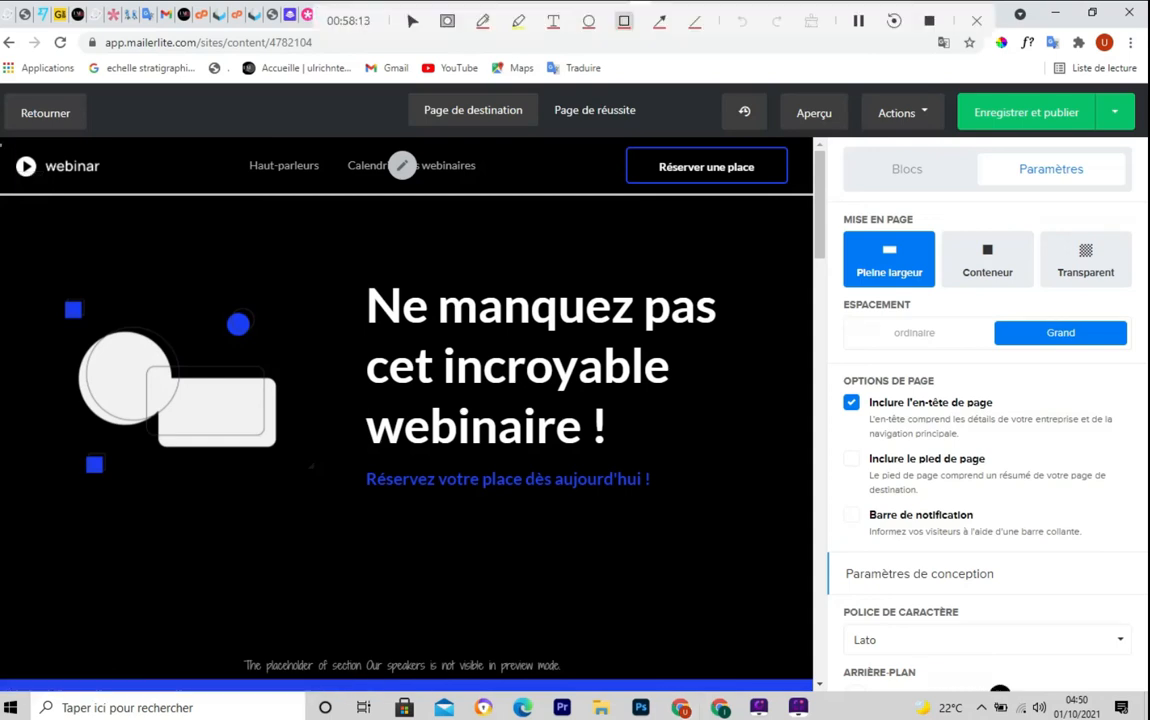
pyautogui.moveTo(2, 147)
pyautogui.mouseDown()
pyautogui.moveTo(588, 643)
pyautogui.moveTo(749, 690)
pyautogui.moveTo(807, 690)
pyautogui.mouseUp()
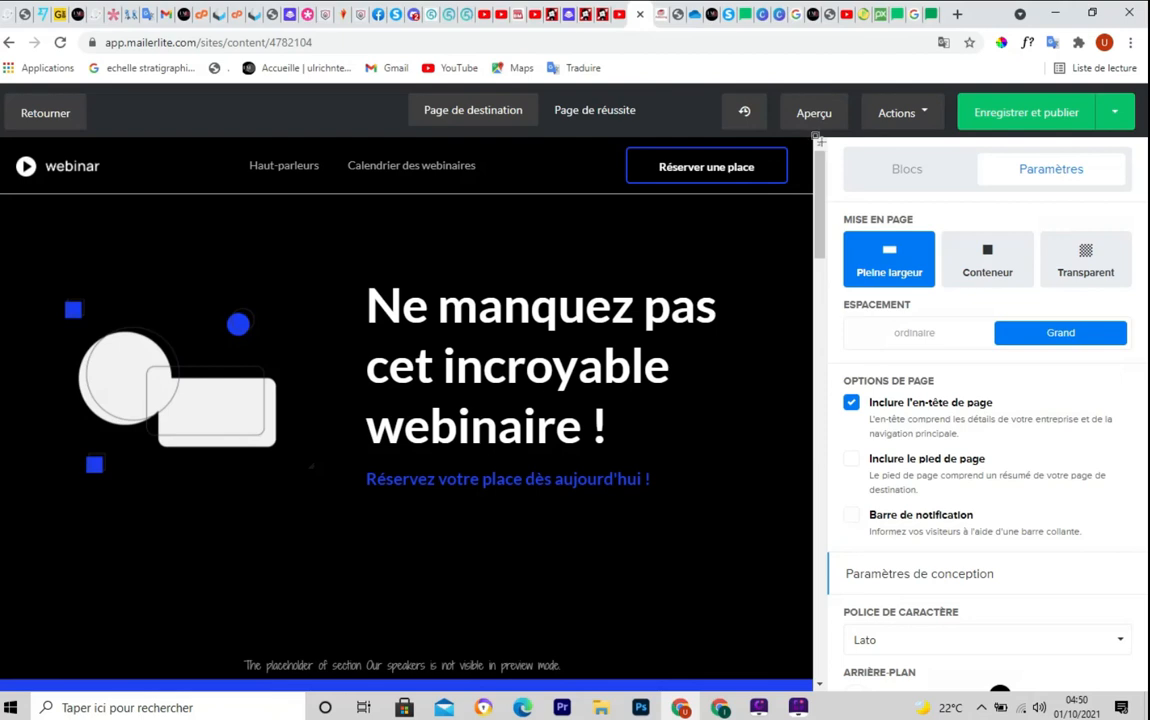
pyautogui.moveTo(817, 141)
pyautogui.mouseDown()
pyautogui.moveTo(981, 630)
pyautogui.moveTo(1146, 716)
pyautogui.mouseUp()
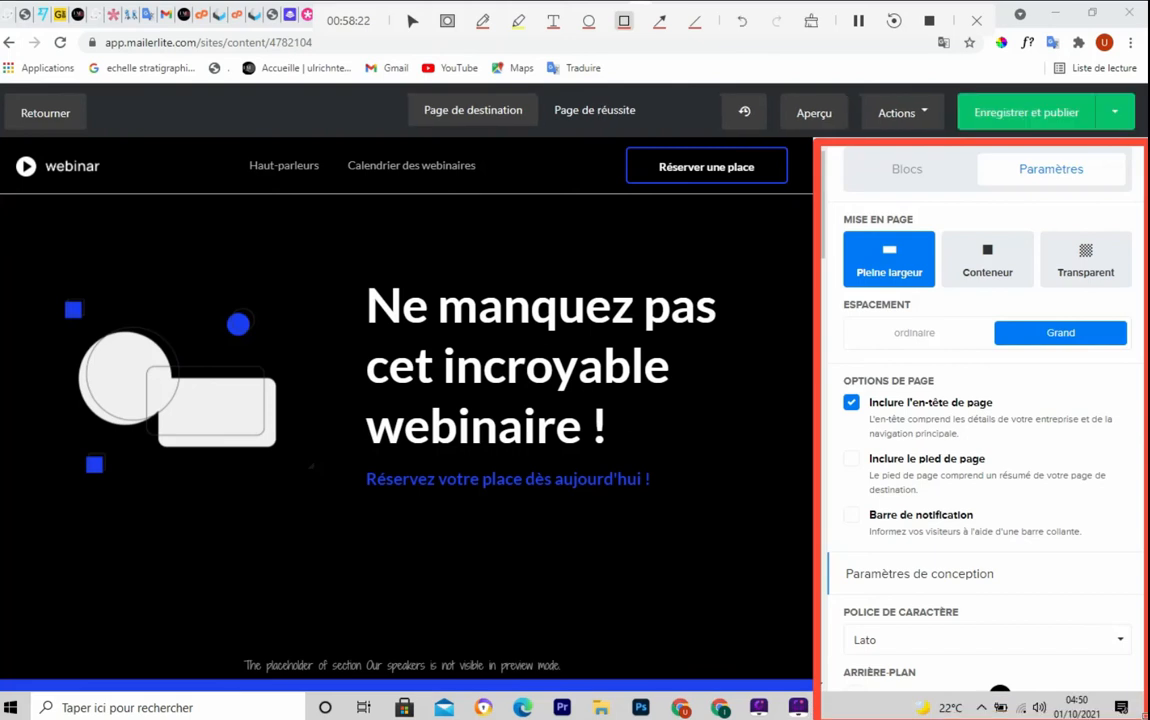
pyautogui.moveTo(822, 185)
pyautogui.mouseDown()
pyautogui.moveTo(814, 625)
pyautogui.moveTo(828, 167)
pyautogui.moveTo(798, 660)
pyautogui.moveTo(806, 162)
pyautogui.moveTo(823, 202)
pyautogui.moveTo(824, 187)
pyautogui.mouseUp()
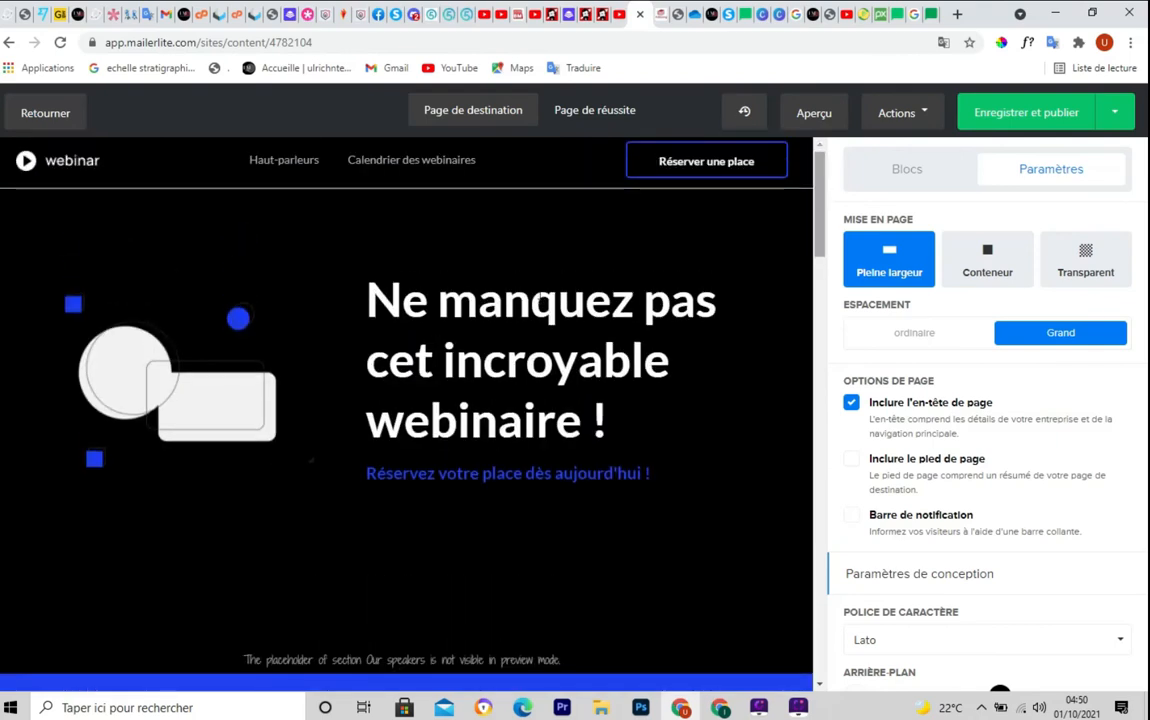
pyautogui.click(531, 300)
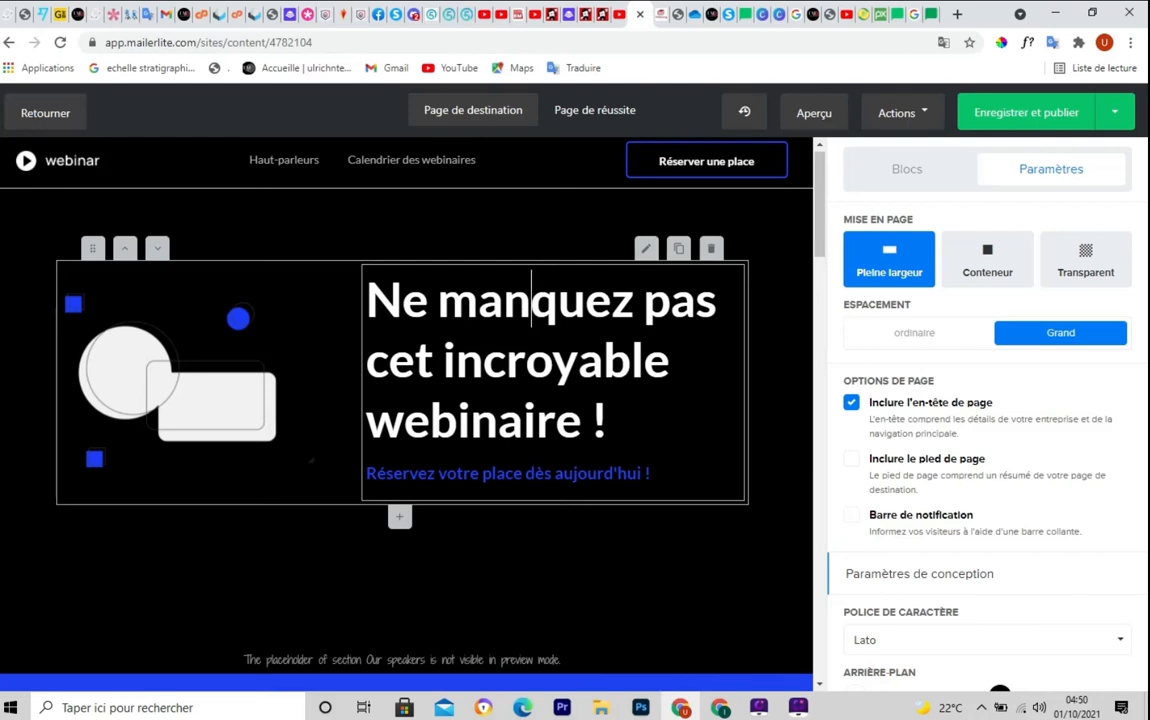
pyautogui.click(647, 253)
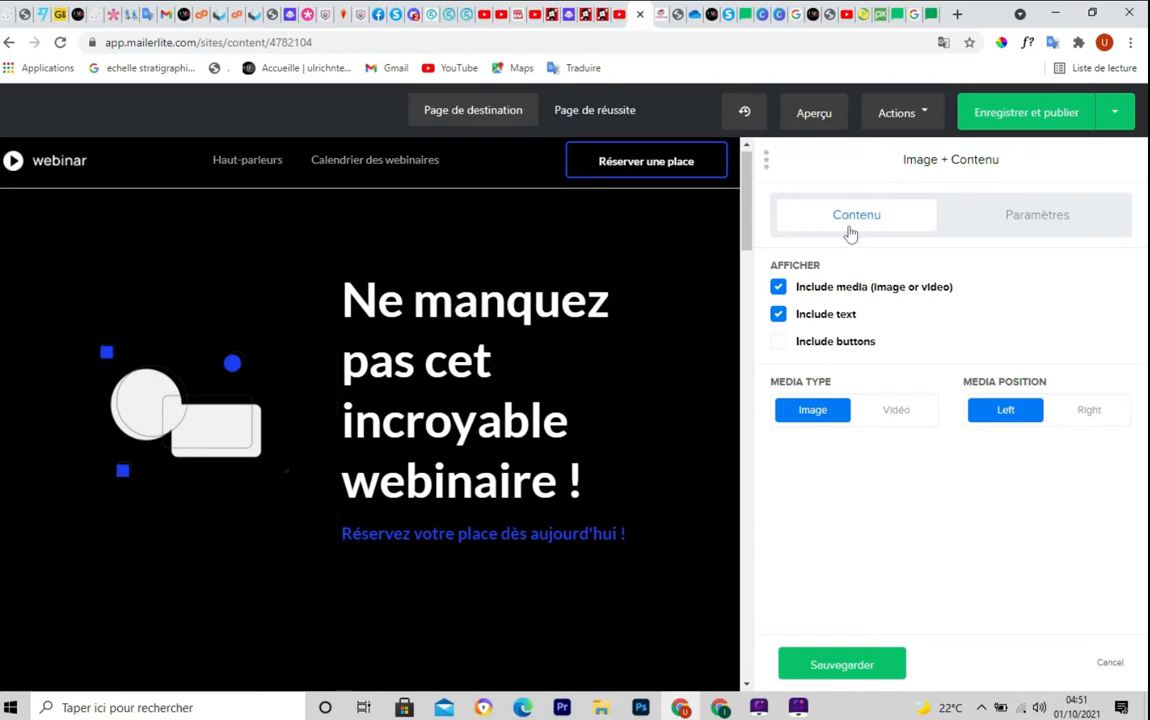
pyautogui.hotkey('ctrl', 'shift', 'd')
pyautogui.moveTo(766, 185); pyautogui.dragTo(968, 238)
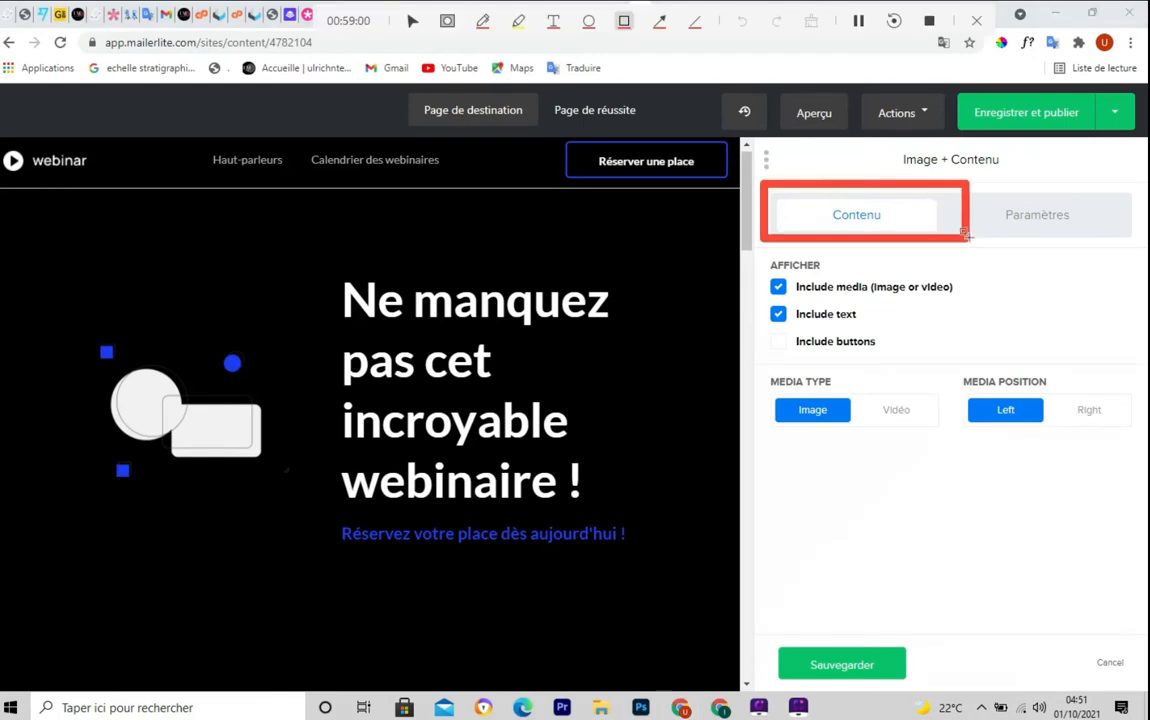
pyautogui.press('Escape')
pyautogui.doubleClick(951, 224)
pyautogui.hotkey('ctrl', 'shift', 'd')
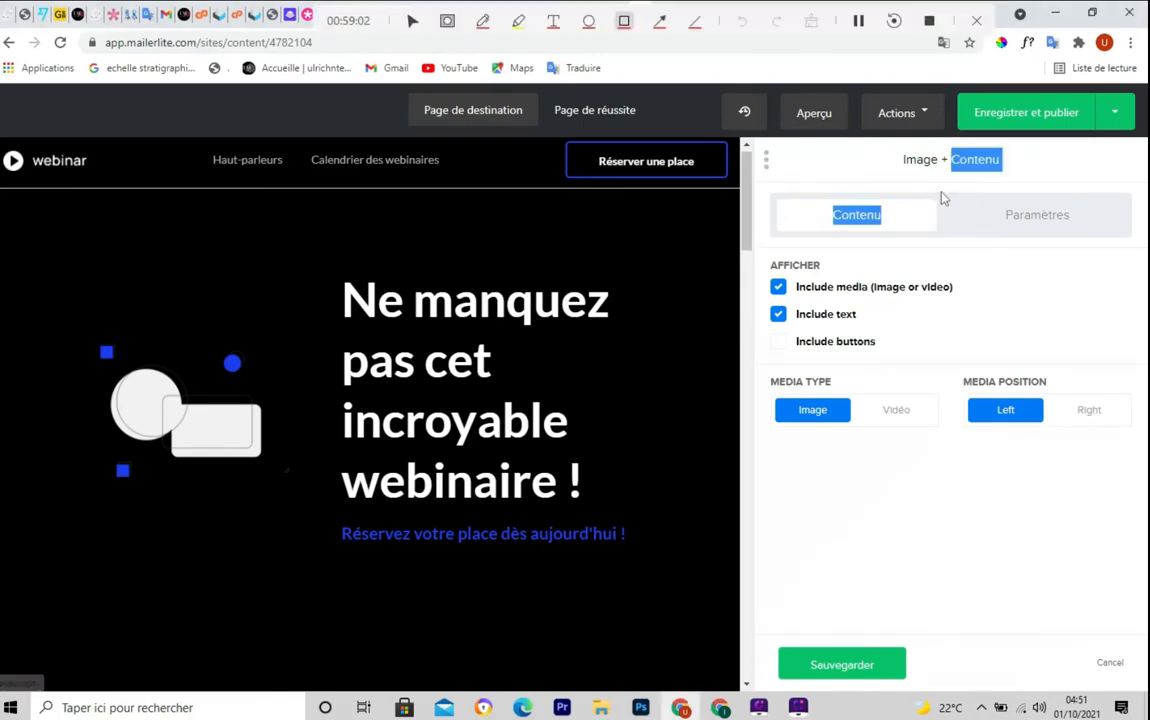
pyautogui.moveTo(939, 188)
pyautogui.mouseDown()
pyautogui.moveTo(942, 217)
pyautogui.moveTo(1042, 246)
pyautogui.mouseUp()
pyautogui.press('Escape')
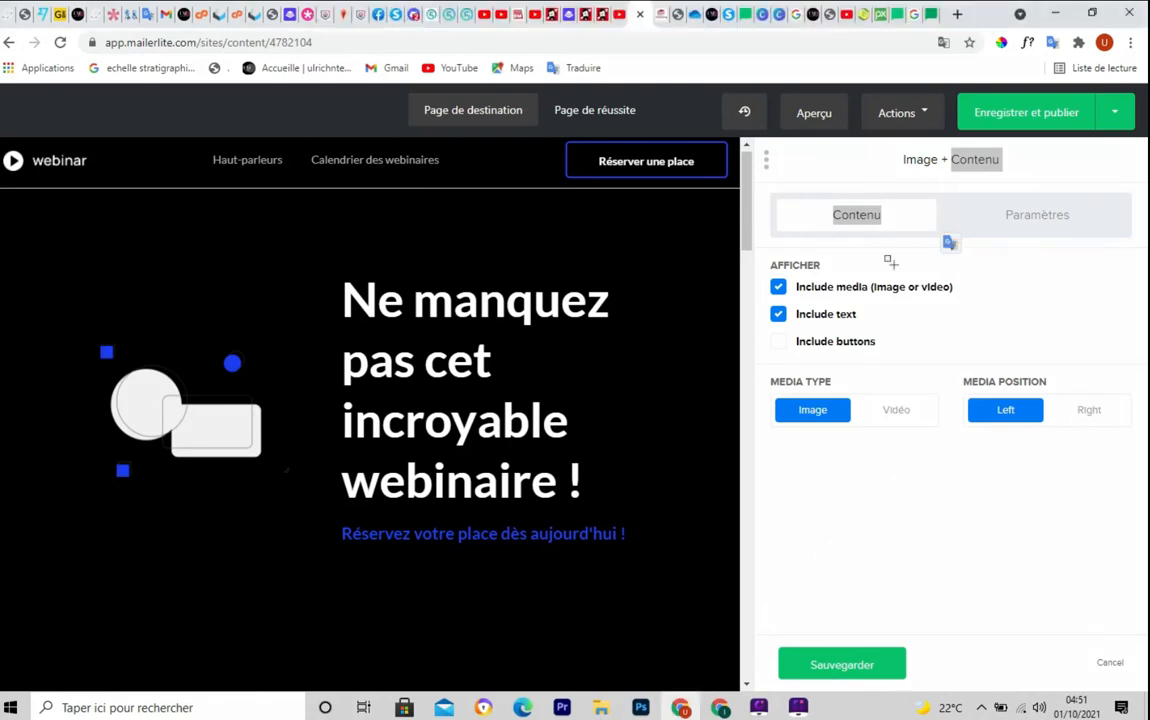
pyautogui.moveTo(748, 212); pyautogui.dragTo(739, 327)
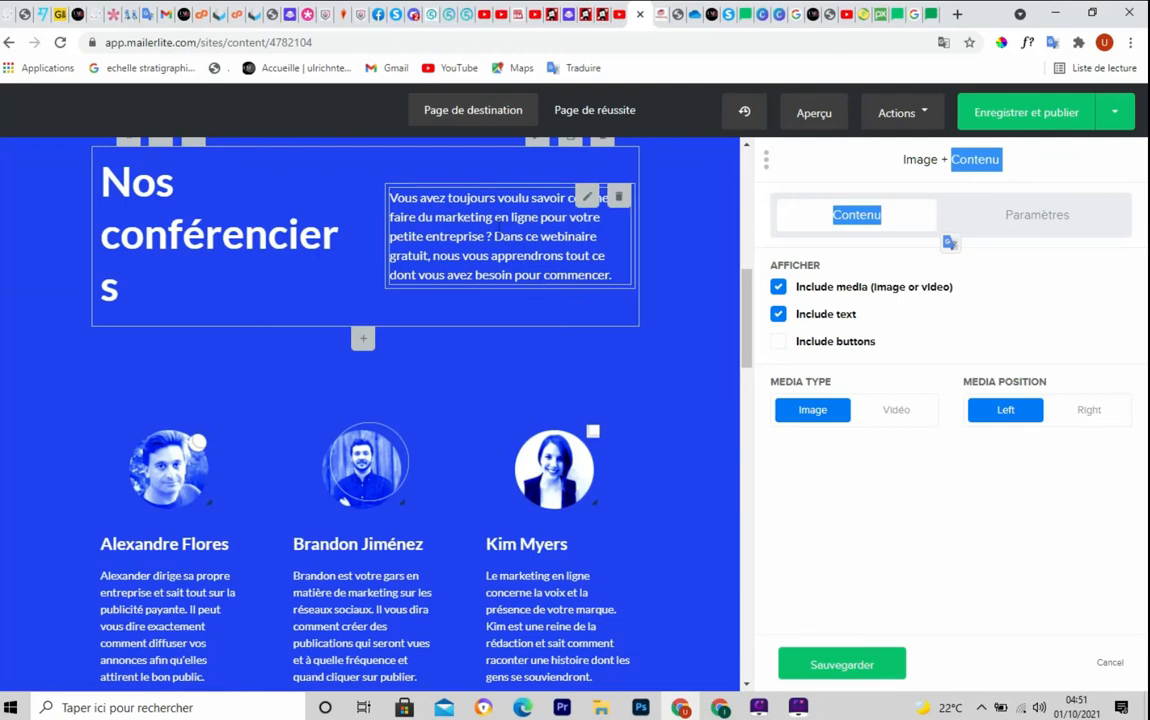
# Trim the speakers' introduction sentence, typing 'ygchgvjhvjgv', and view the block's Paramètres
pyautogui.click(493, 216)
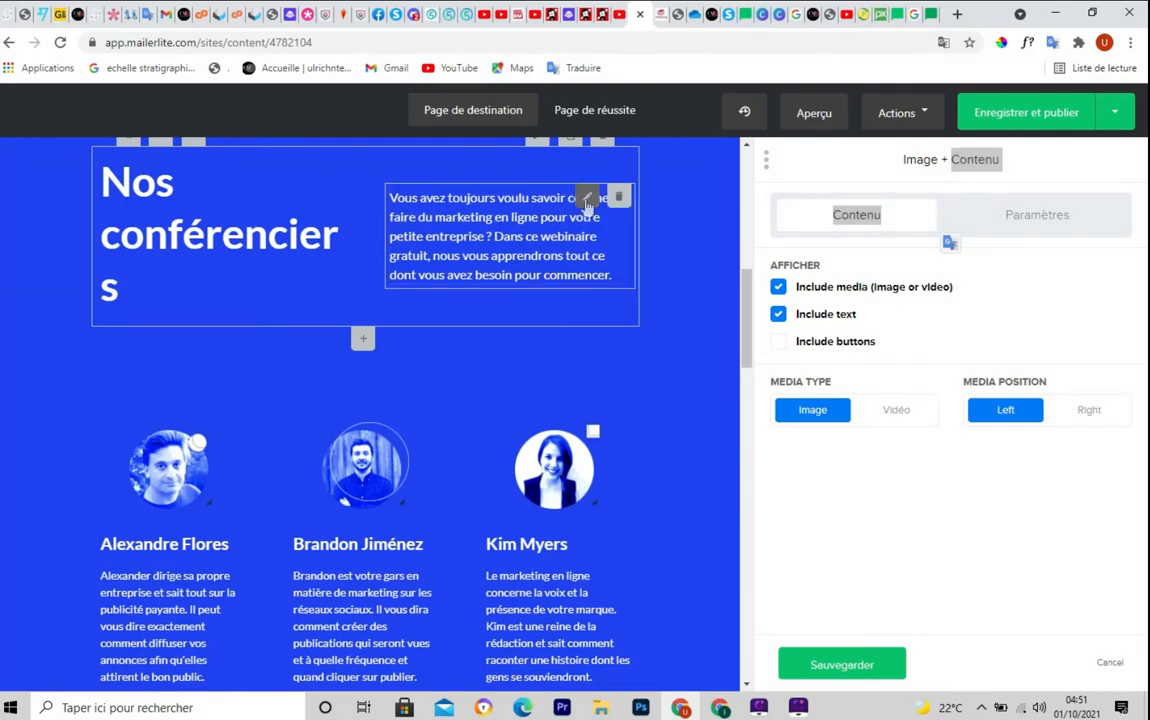
pyautogui.click(588, 200)
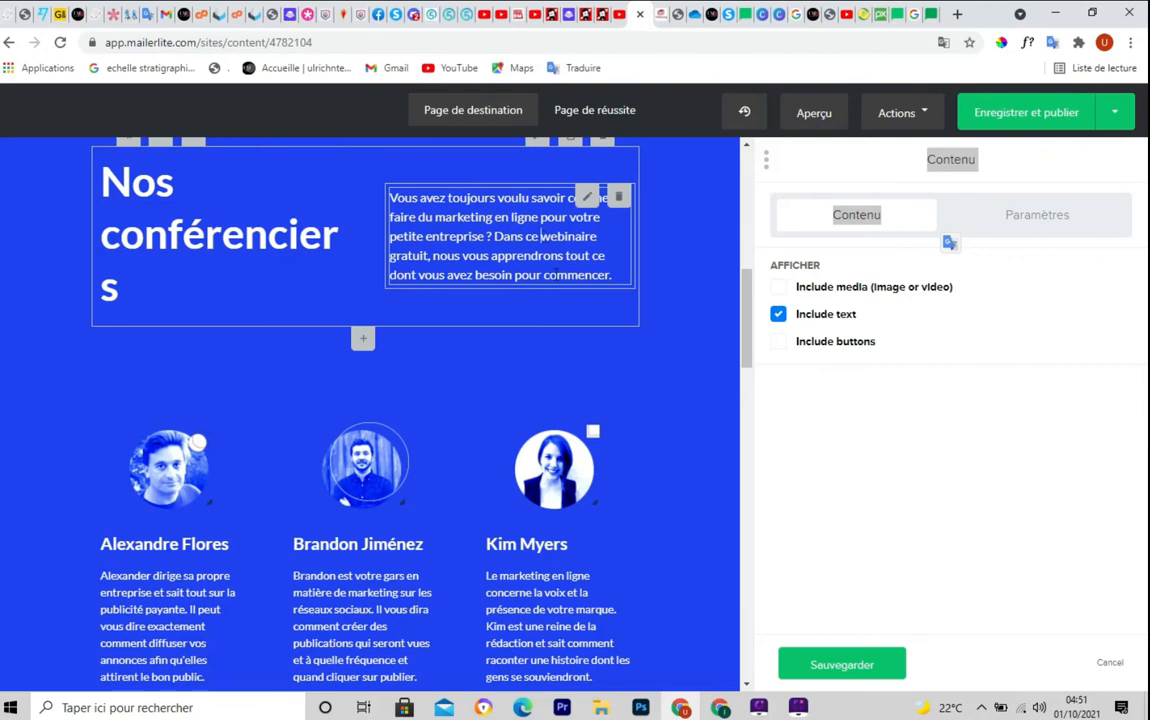
pyautogui.press('BackSpace')
pyautogui.press('BackSpace')
pyautogui.press('BackSpace')
pyautogui.press('BackSpace')
pyautogui.press('BackSpace')
pyautogui.press('BackSpace')
pyautogui.press('BackSpace')
pyautogui.press('BackSpace')
pyautogui.press('BackSpace')
pyautogui.press('BackSpace')
pyautogui.press('BackSpace')
pyautogui.press('BackSpace')
pyautogui.press('BackSpace')
pyautogui.press('BackSpace')
pyautogui.press('BackSpace')
pyautogui.press('BackSpace')
pyautogui.press('BackSpace')
pyautogui.press('BackSpace')
pyautogui.press('BackSpace')
pyautogui.press('BackSpace')
pyautogui.press('BackSpace')
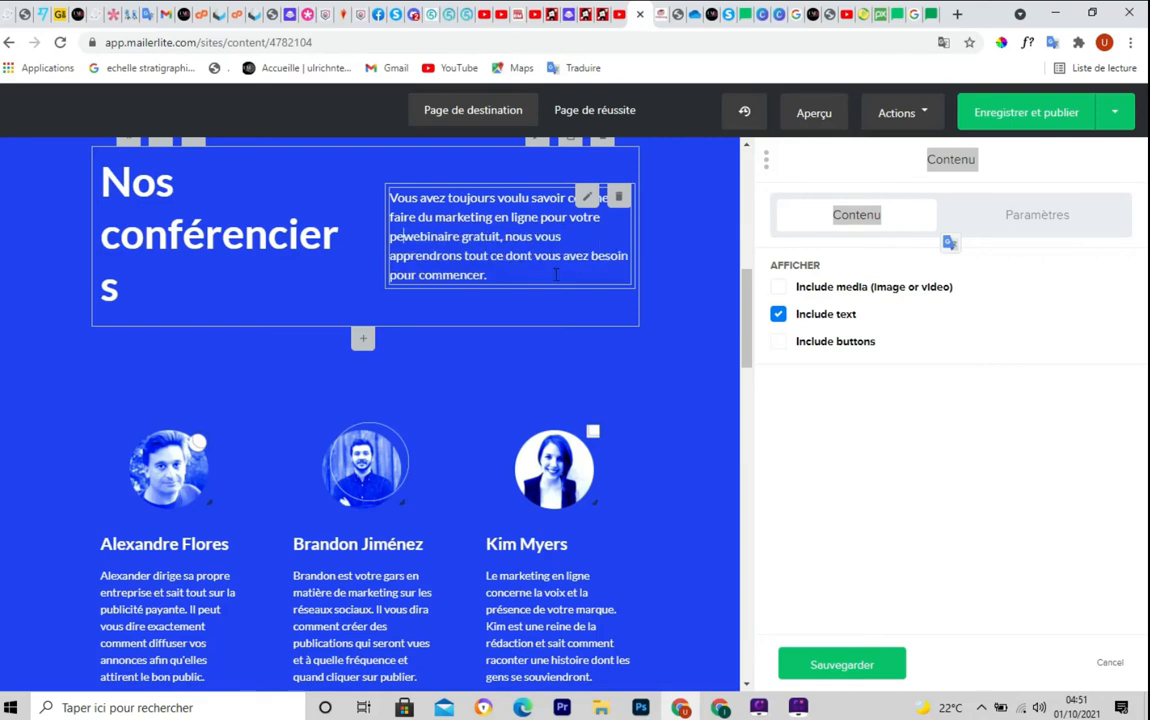
pyautogui.press('BackSpace')
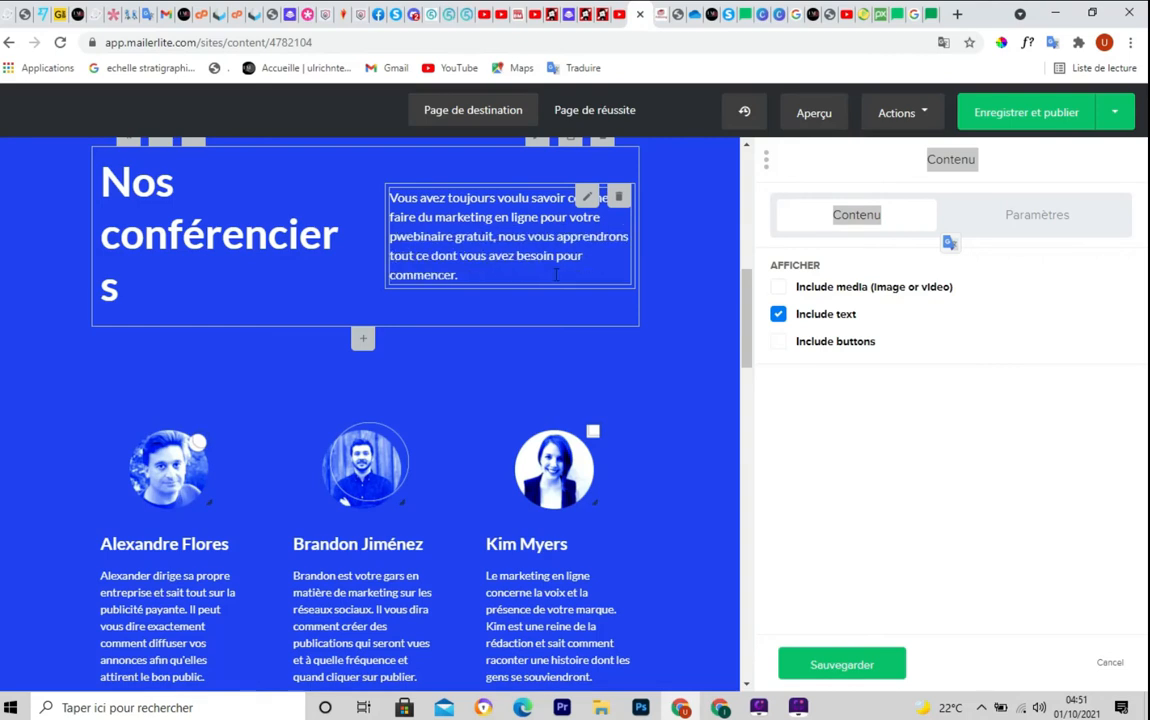
pyautogui.write('ygchgvjhvjgv')
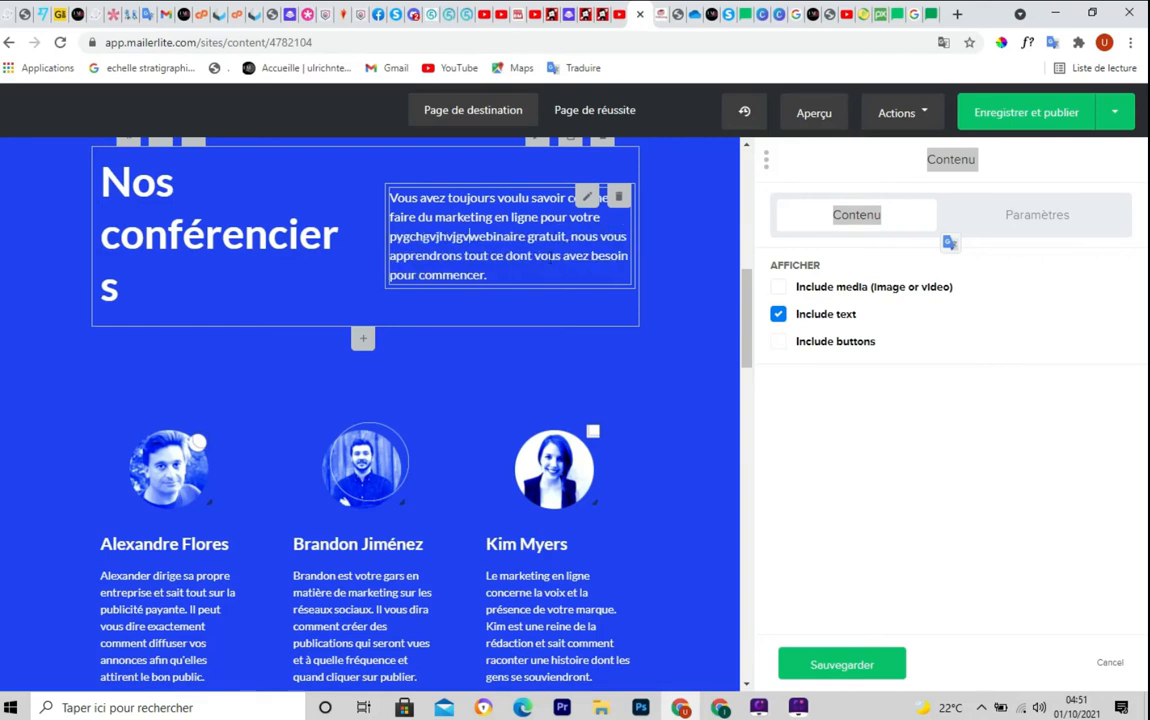
pyautogui.click(1068, 219)
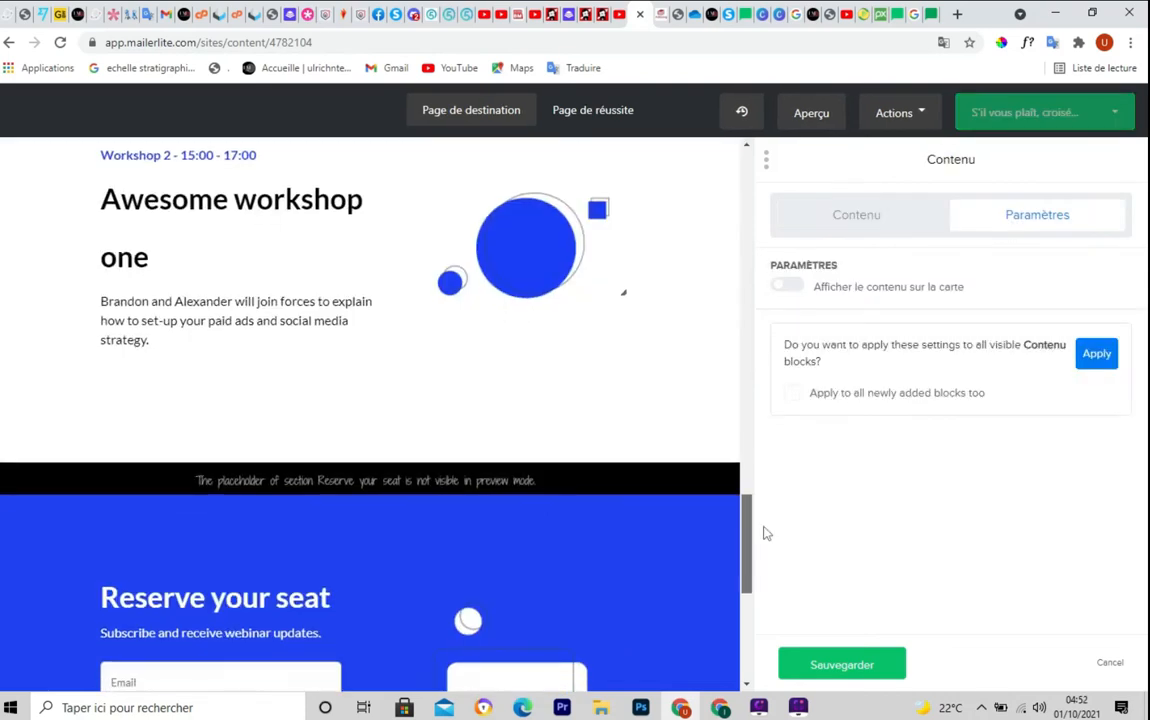
pyautogui.moveTo(764, 528); pyautogui.dragTo(769, 173)
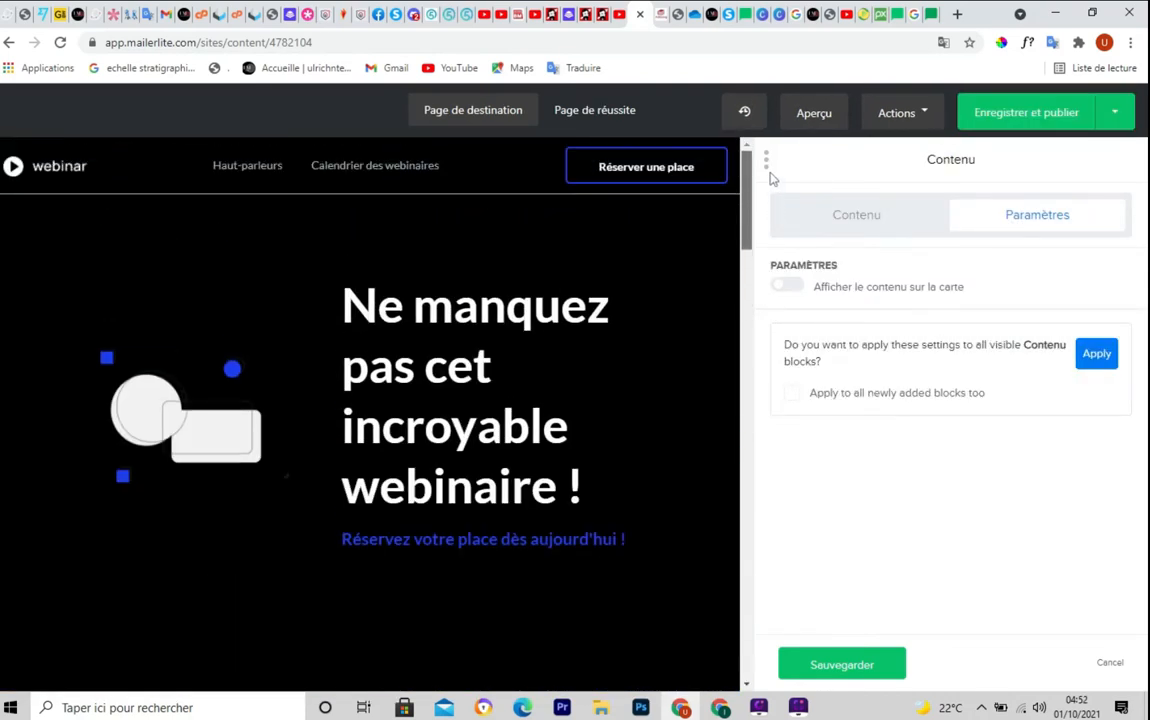
# Delete all content blocks via Actions > Supprimer les blocs de contenu, confirming with 'REMOVE'
pyautogui.click(925, 118)
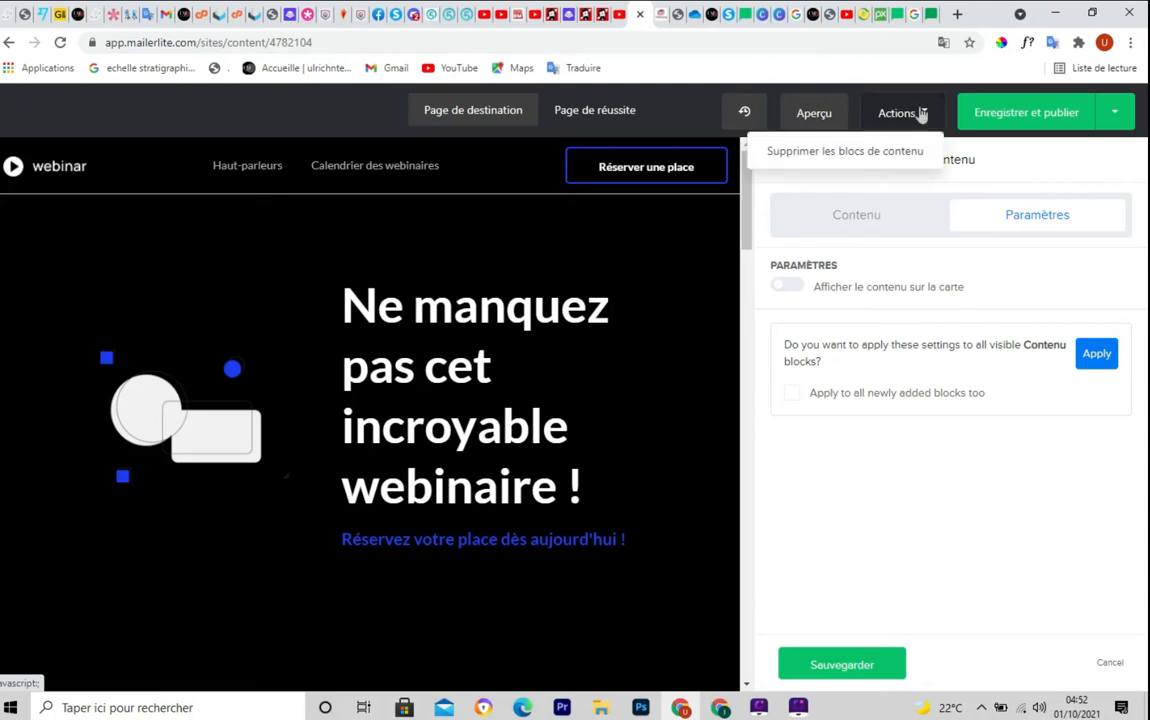
pyautogui.click(864, 158)
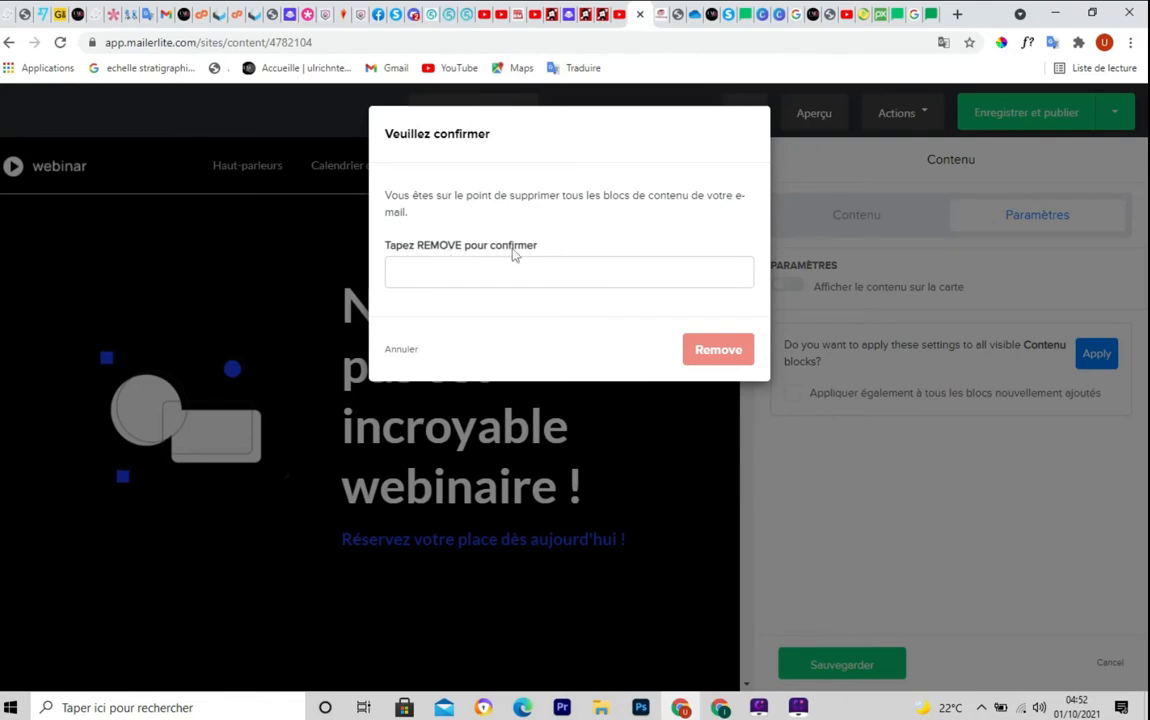
pyautogui.click(471, 274)
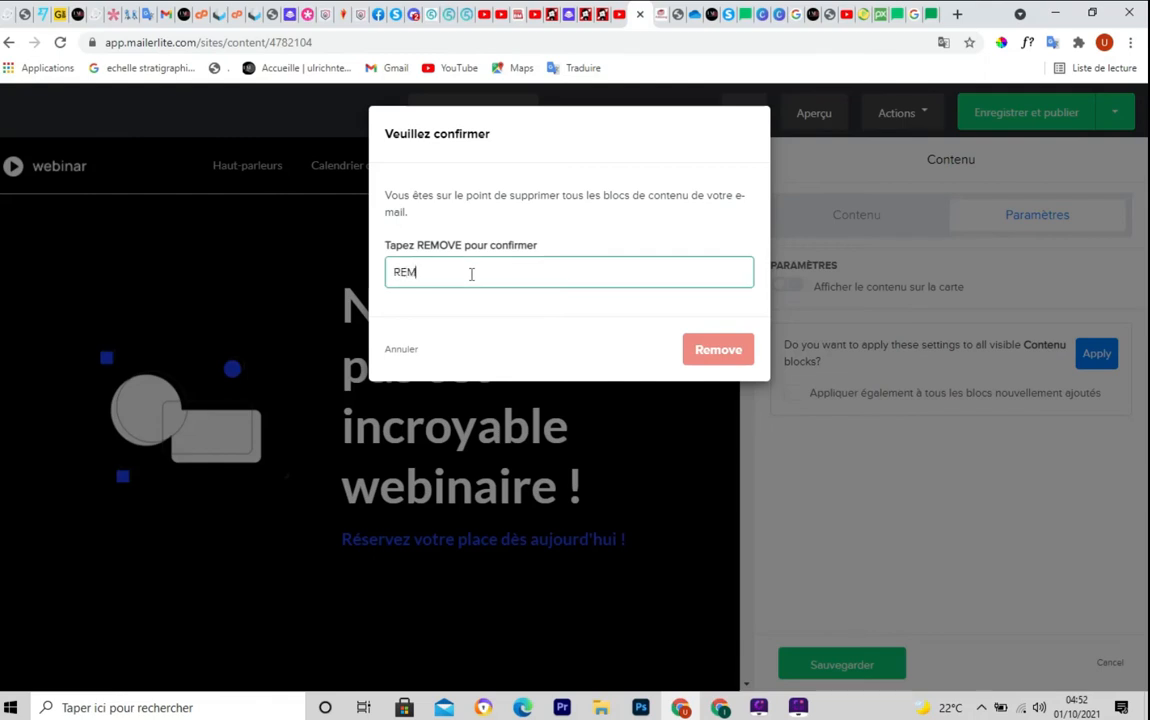
pyautogui.write('REMOVE')
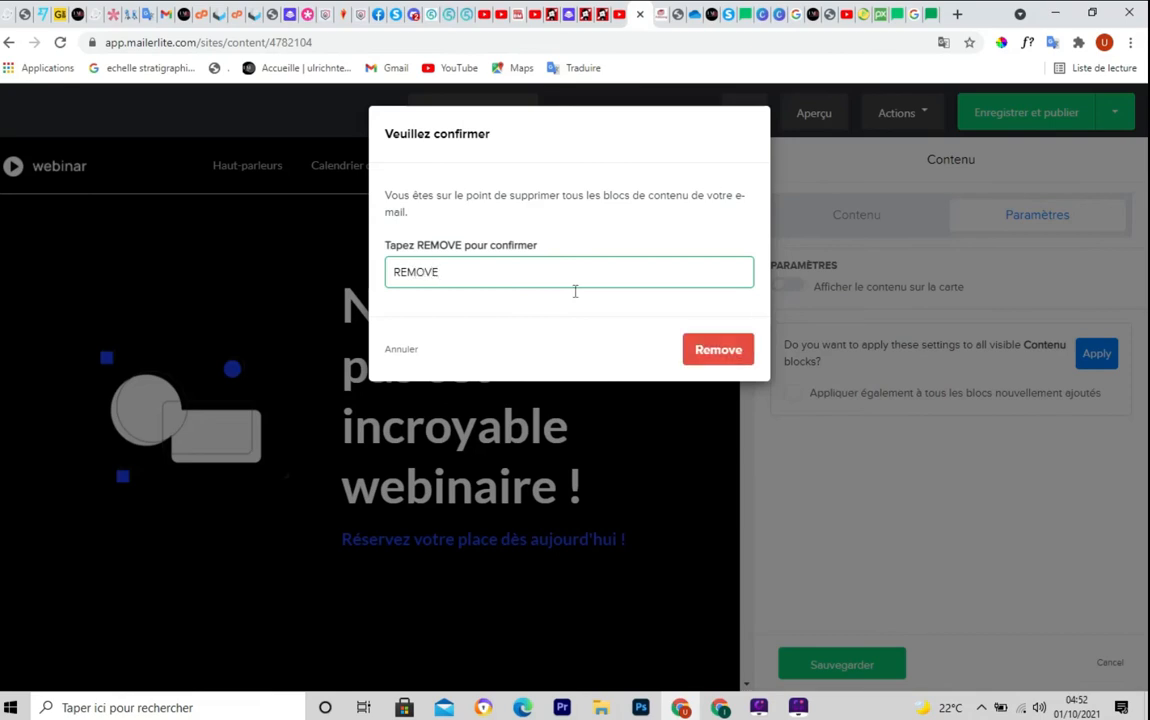
pyautogui.click(710, 353)
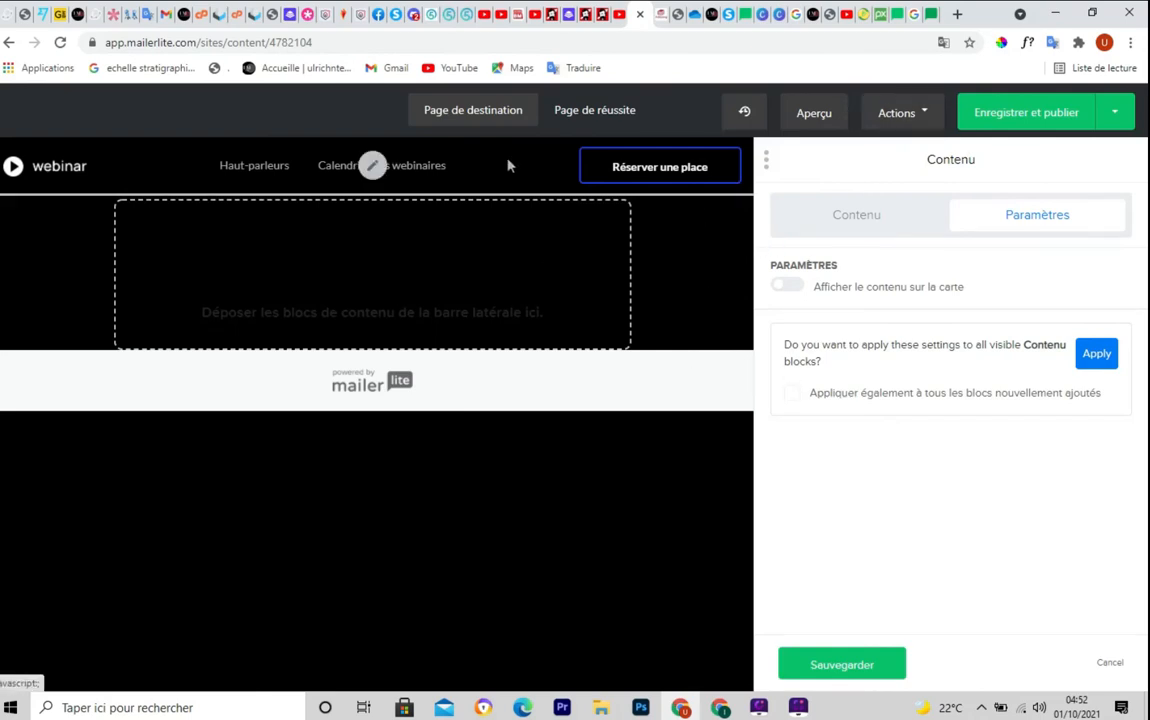
# Save the block settings and browse the Blocs list of available content blocks
pyautogui.click(831, 665)
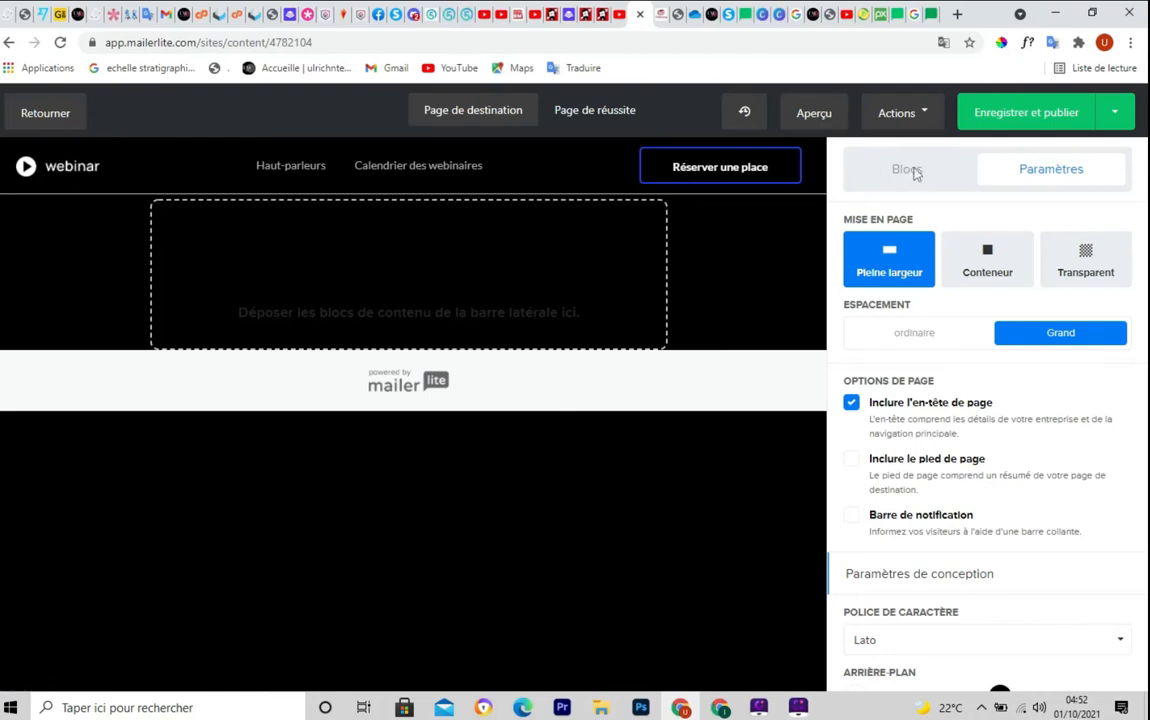
pyautogui.moveTo(848, 143)
pyautogui.mouseDown()
pyautogui.moveTo(848, 167)
pyautogui.moveTo(973, 196)
pyautogui.mouseUp()
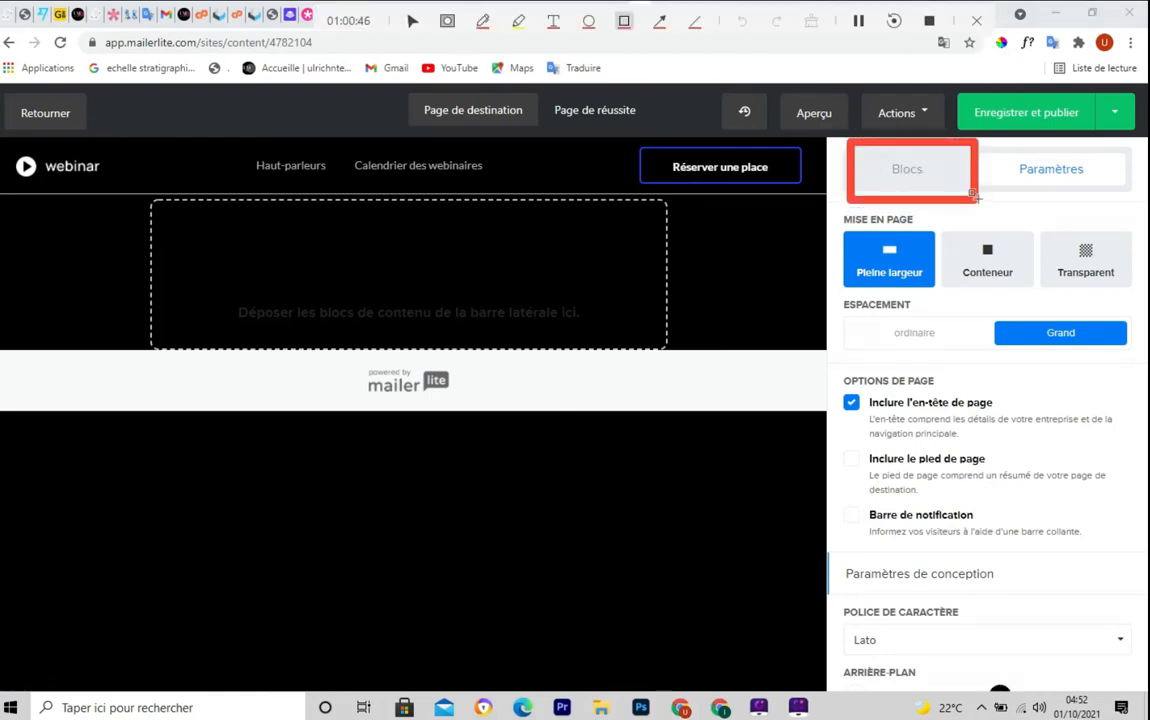
pyautogui.click(924, 170)
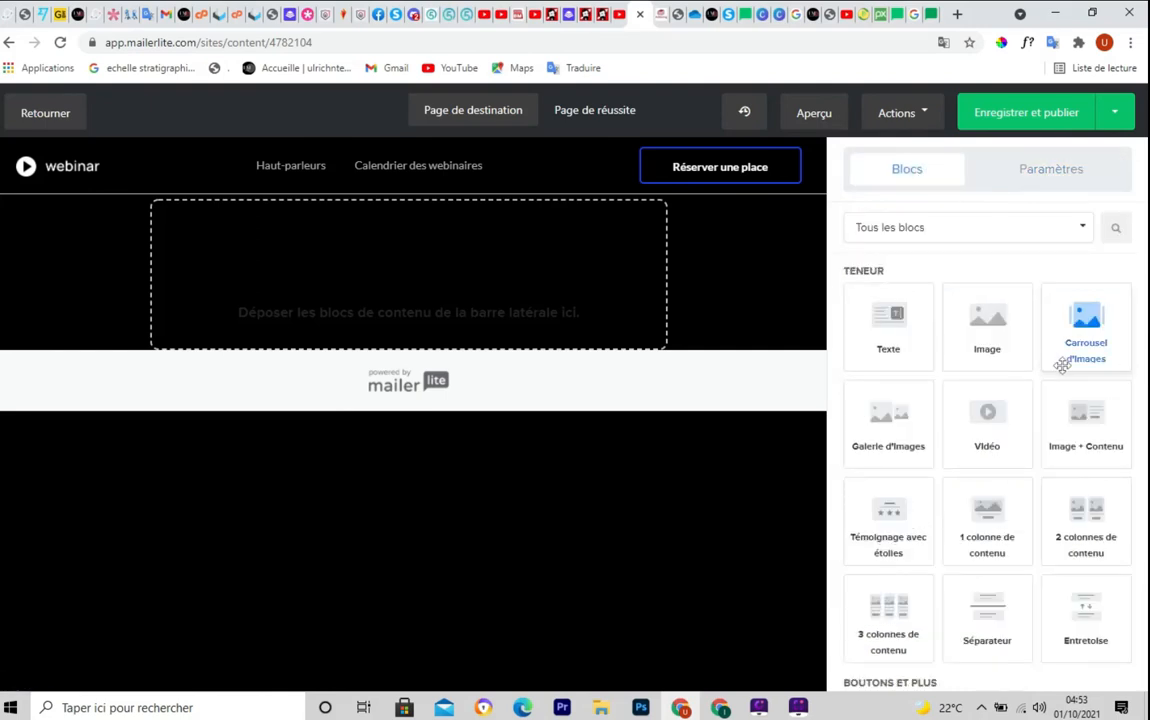
pyautogui.scroll(-3, 1140, 378)
pyautogui.scroll(-5, 1140, 378)
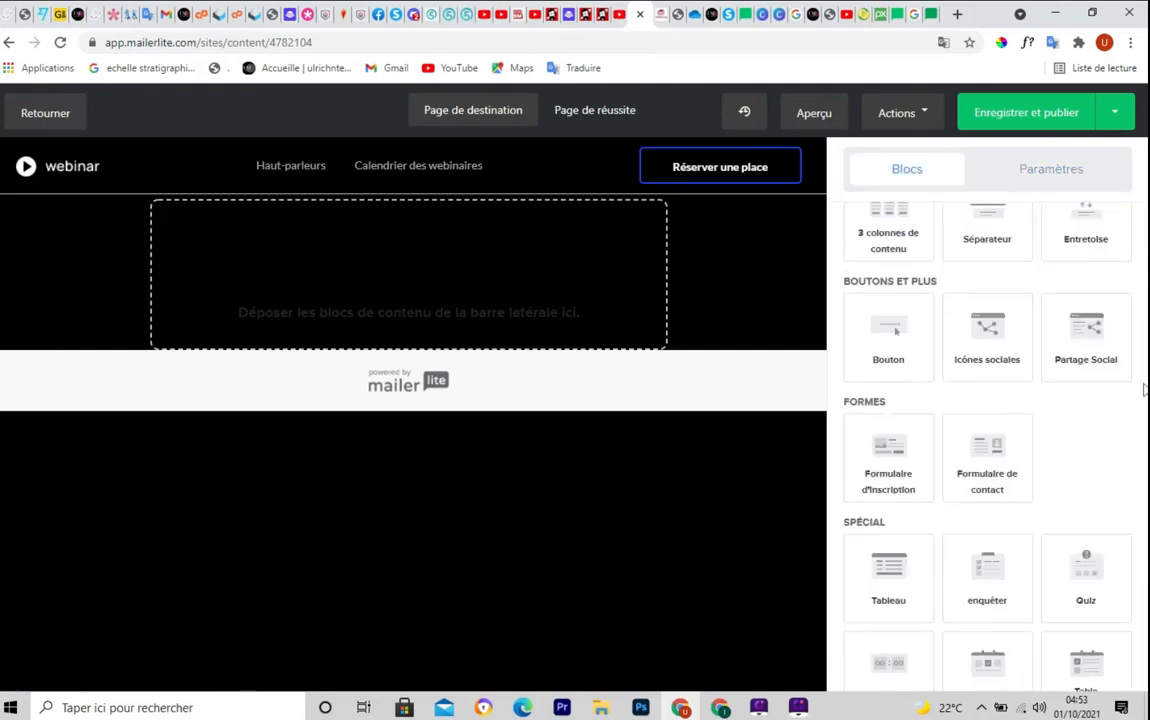
pyautogui.scroll(-1, 1143, 390)
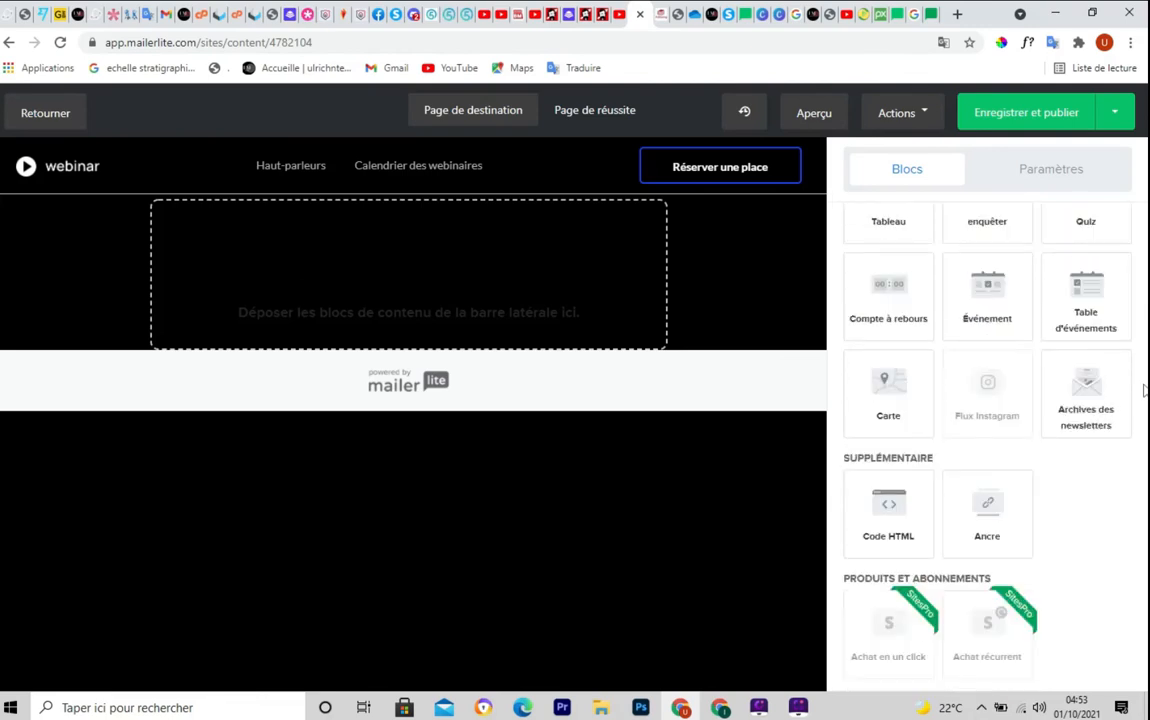
pyautogui.scroll(5, 1143, 389)
pyautogui.scroll(3, 1143, 388)
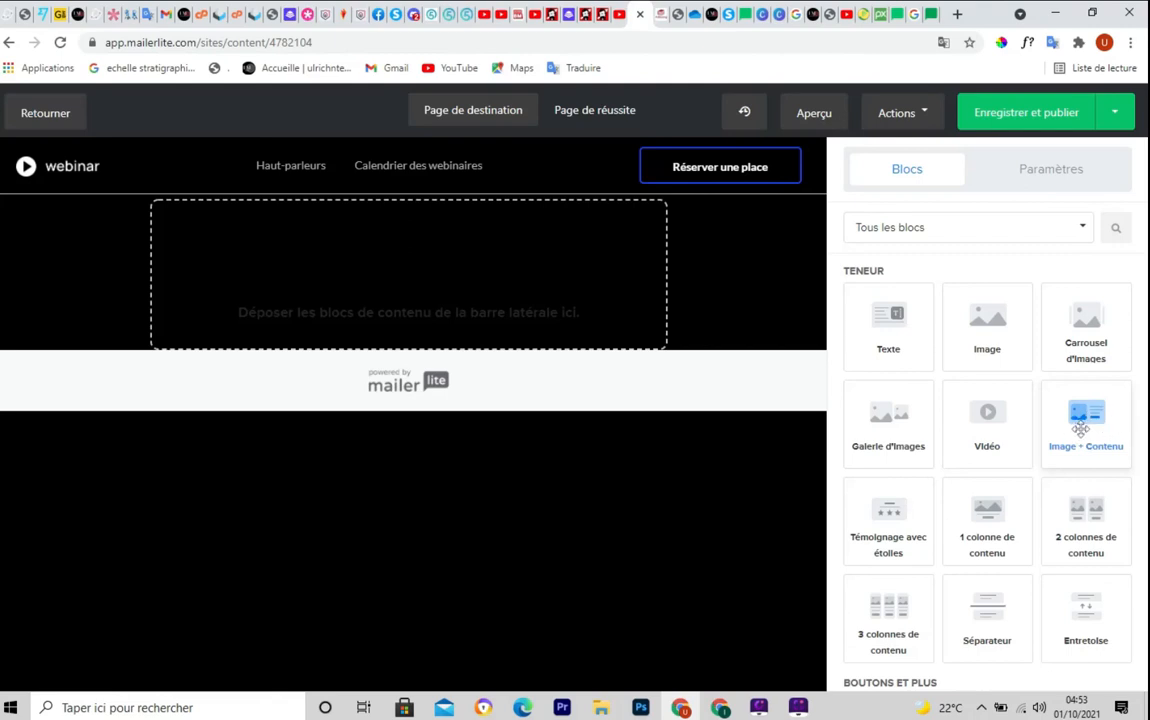
# Drop an Image + Contenu block in, type 'JHSBFSDJHGBGFUGFUKJHVUY' as its text, and select its image
pyautogui.moveTo(1080, 428); pyautogui.dragTo(352, 284)
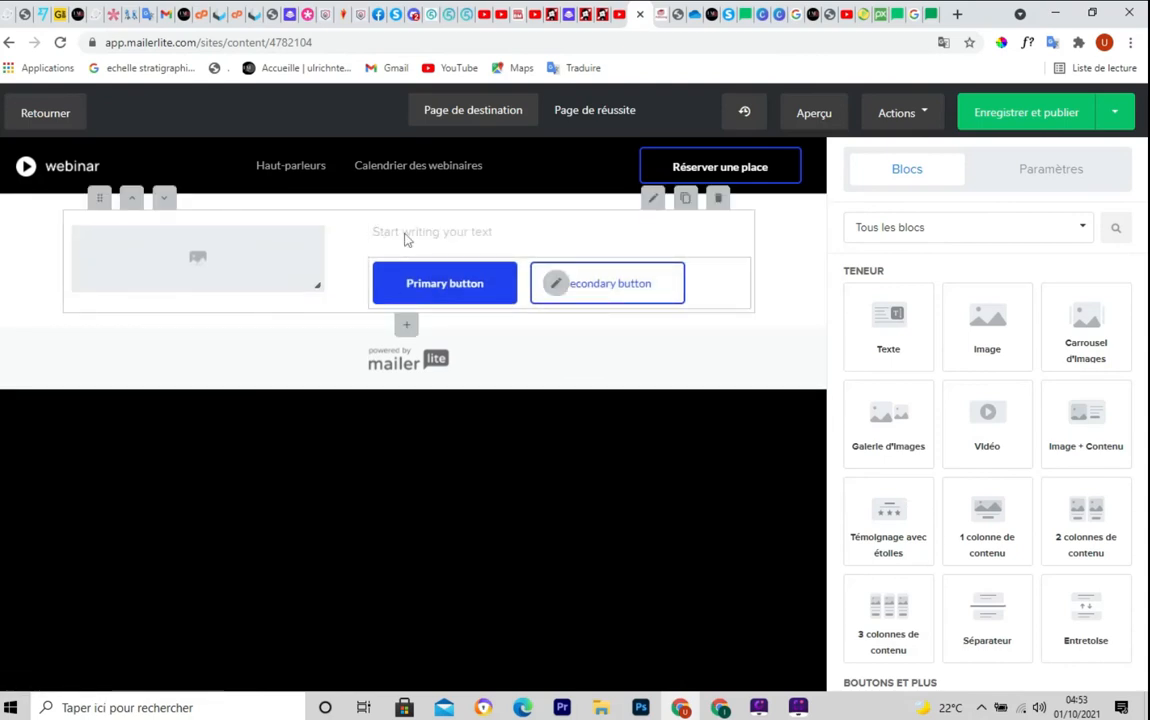
pyautogui.click(404, 236)
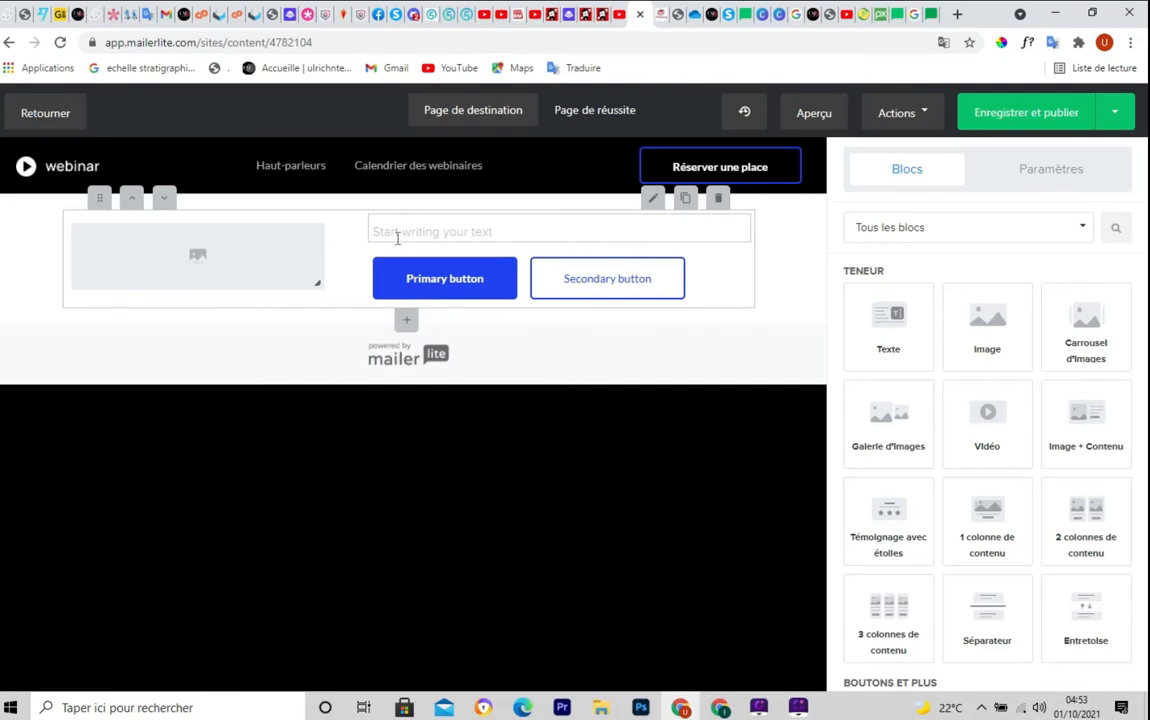
pyautogui.write('JHSBFSDJHGBGFUGFUKJHVUY')
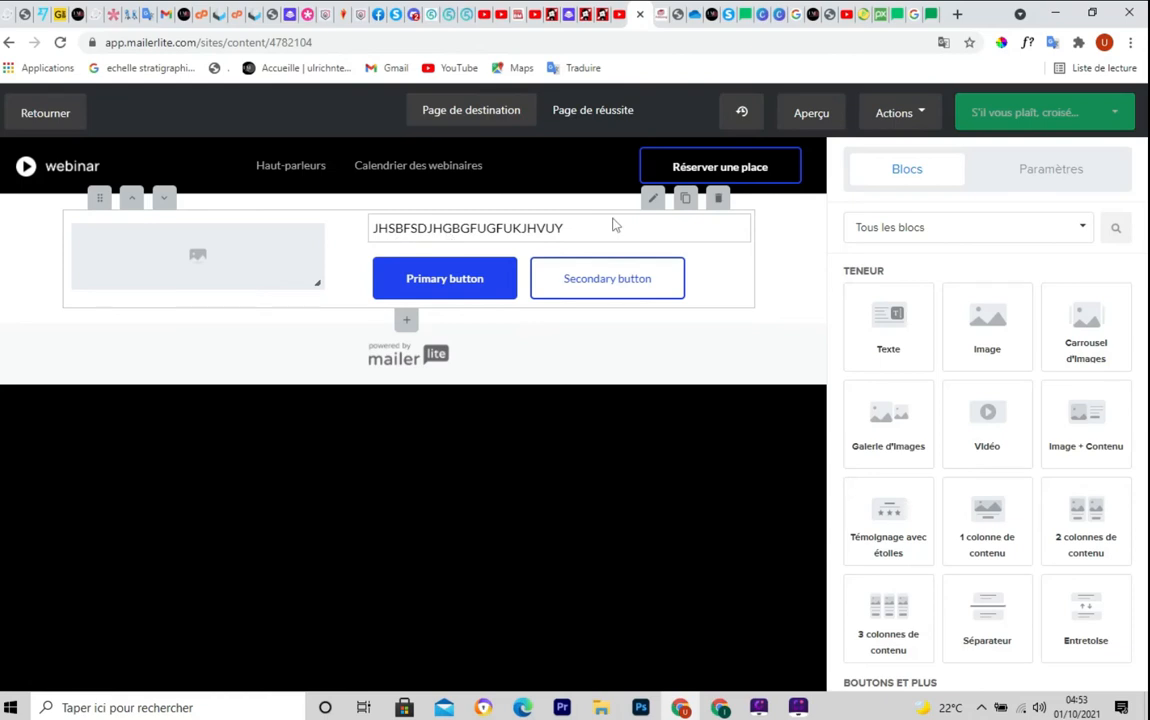
pyautogui.click(194, 261)
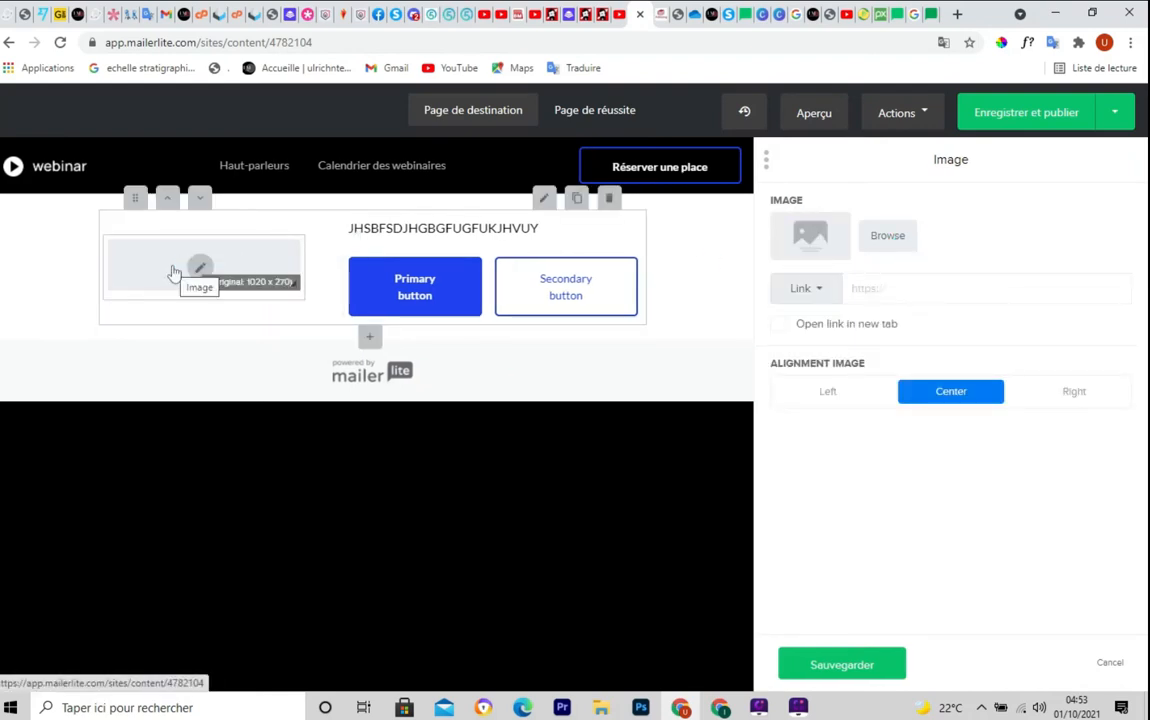
# Set the block's image to paperback.png from the File manager
pyautogui.click(885, 240)
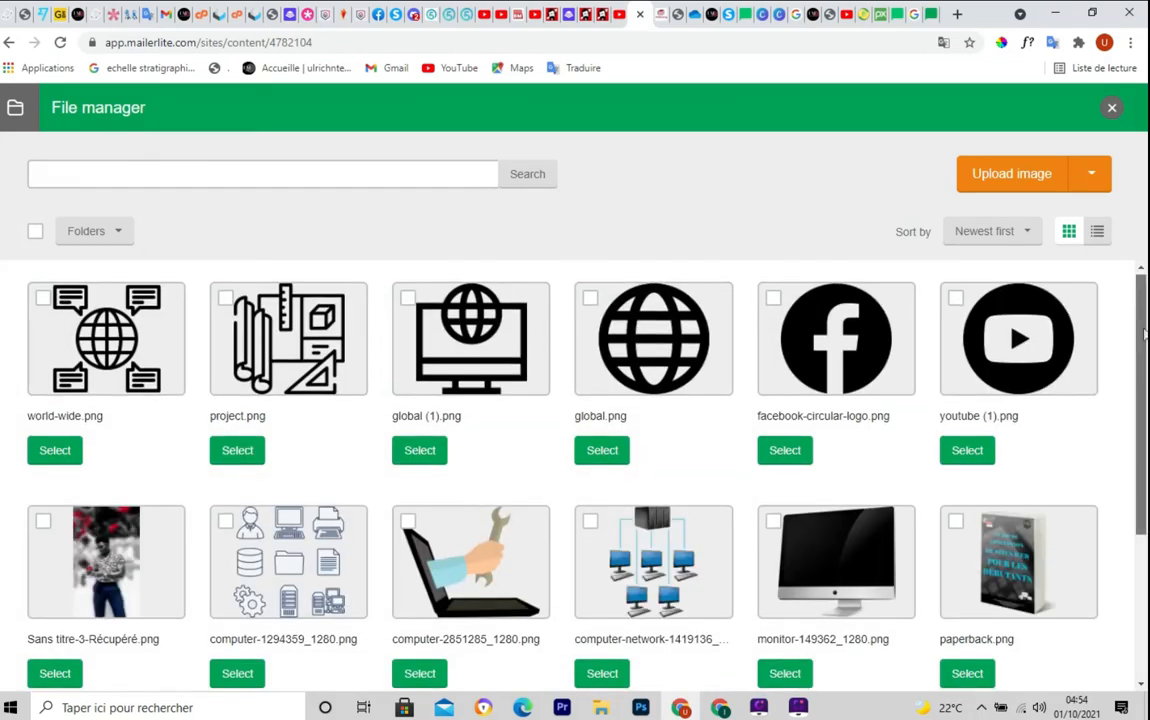
pyautogui.scroll(-1, 1145, 327)
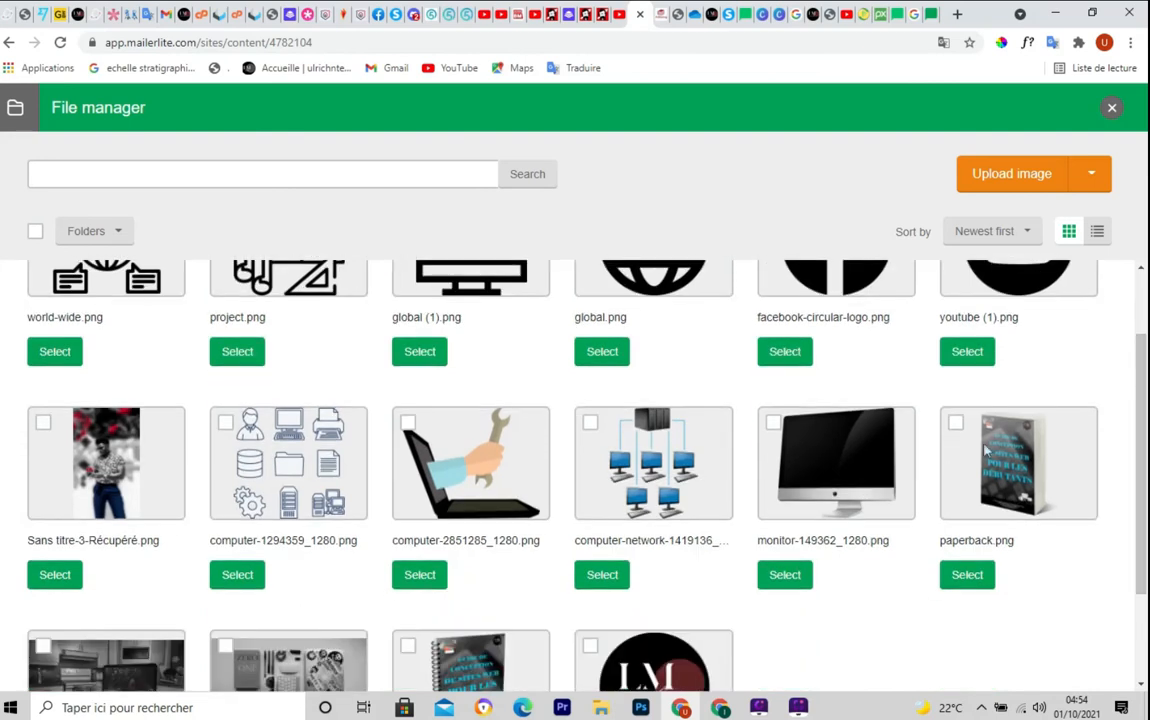
pyautogui.click(967, 576)
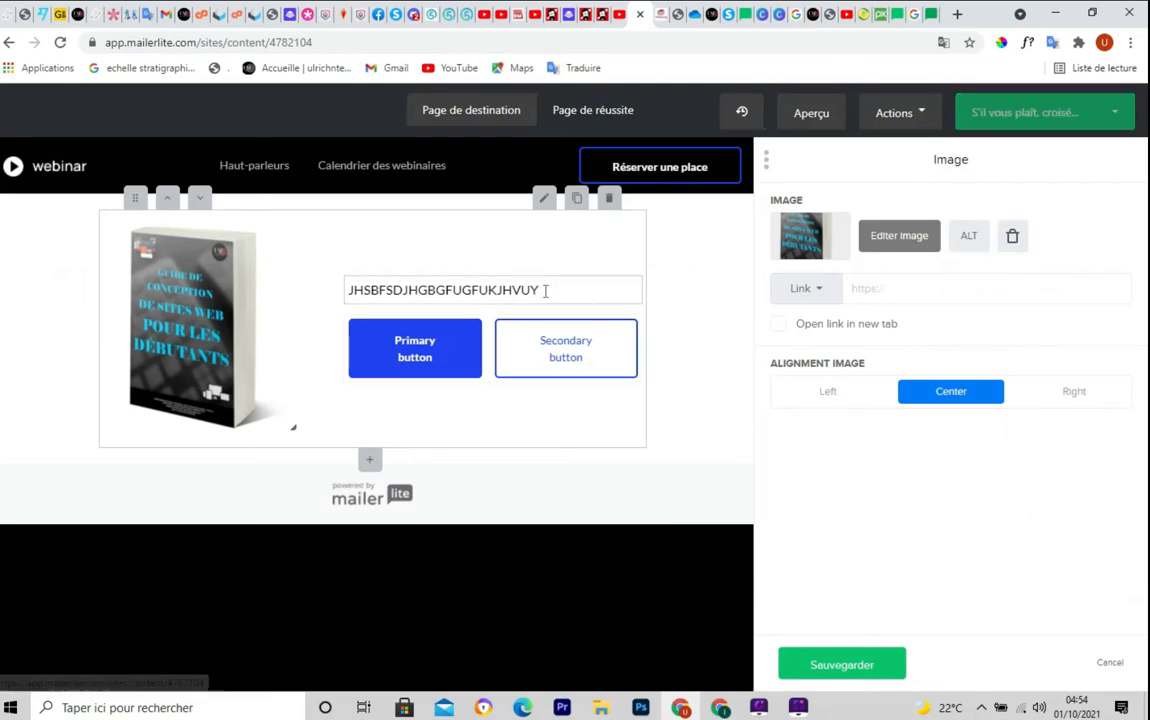
# Replace the placeholder heading beside the ebook cover with 'OBTENEZ GRATUITEMENT CE GUIDE'
pyautogui.moveTo(540, 290); pyautogui.dragTo(351, 291)
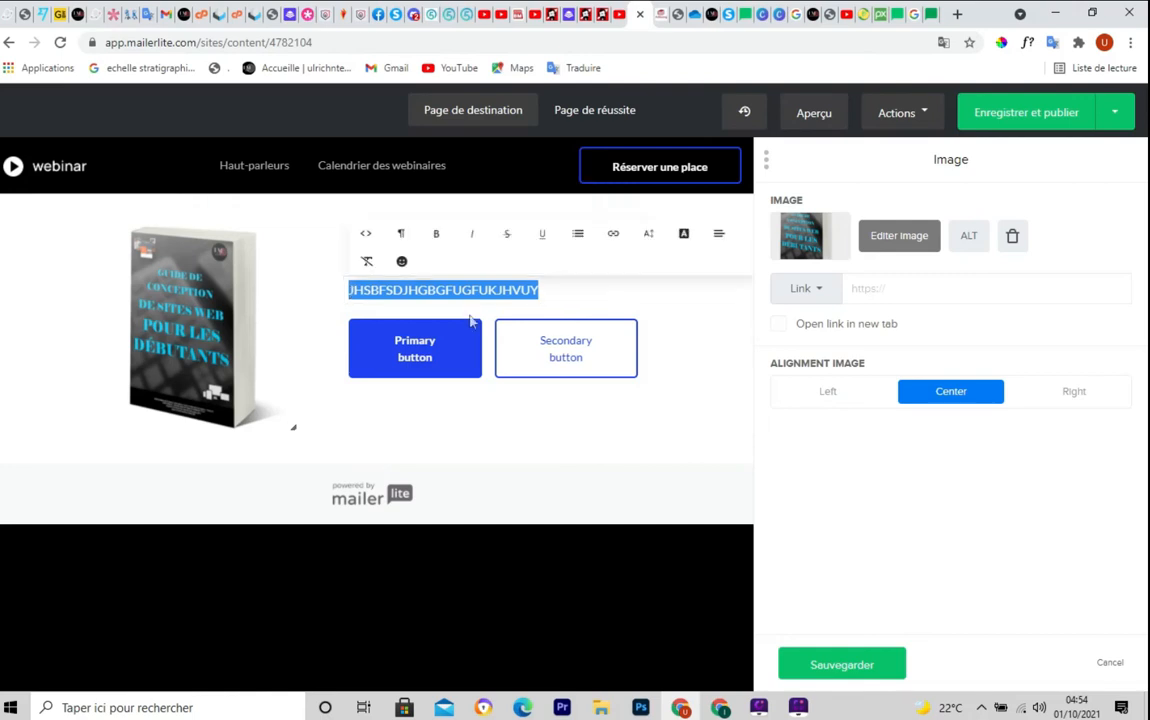
pyautogui.write('O')
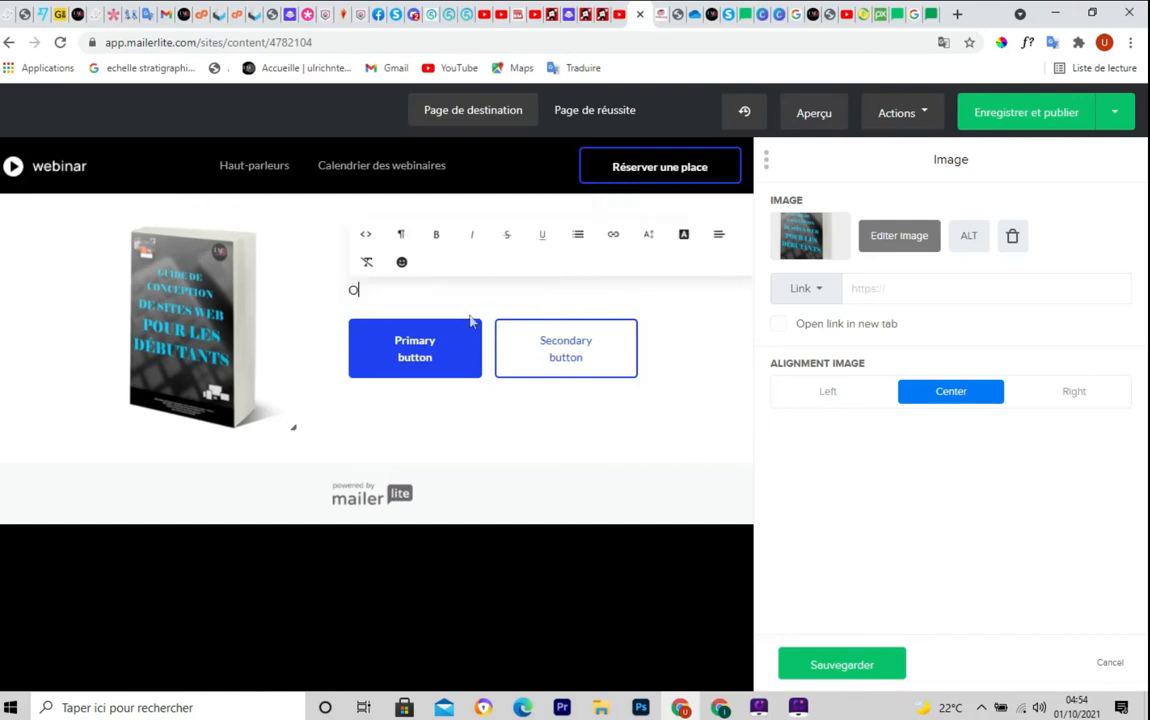
pyautogui.write('BTENEZ GRATUITEMENT CE GUIDE')
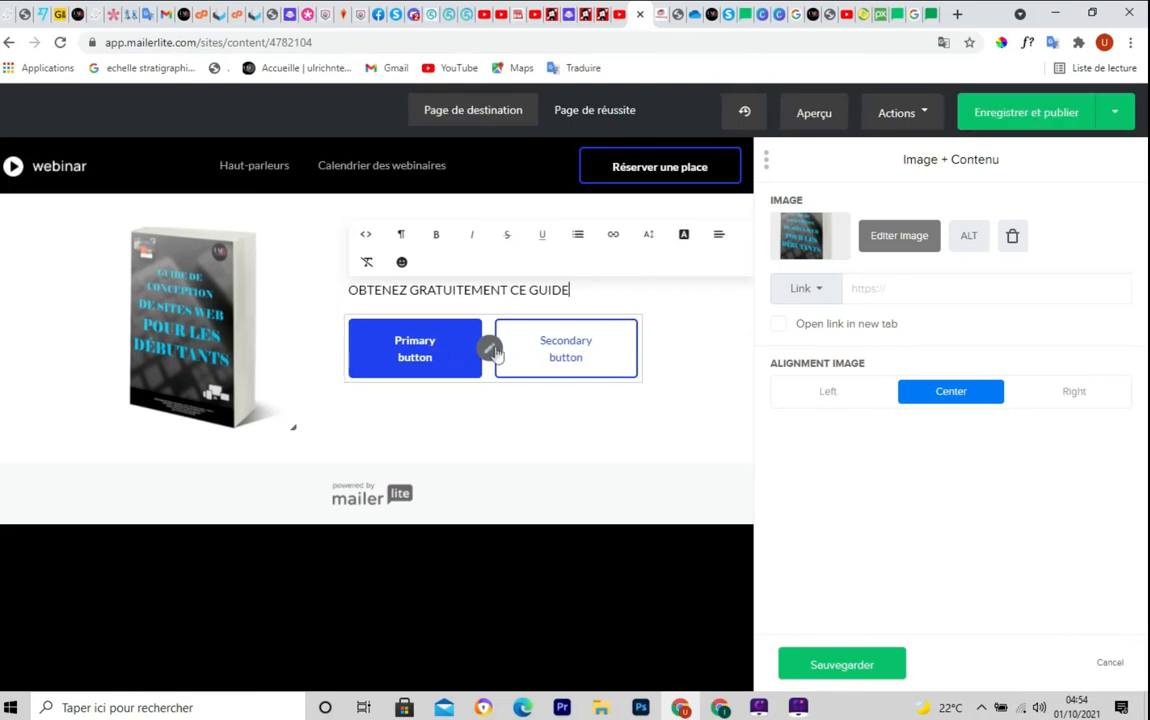
pyautogui.click(491, 356)
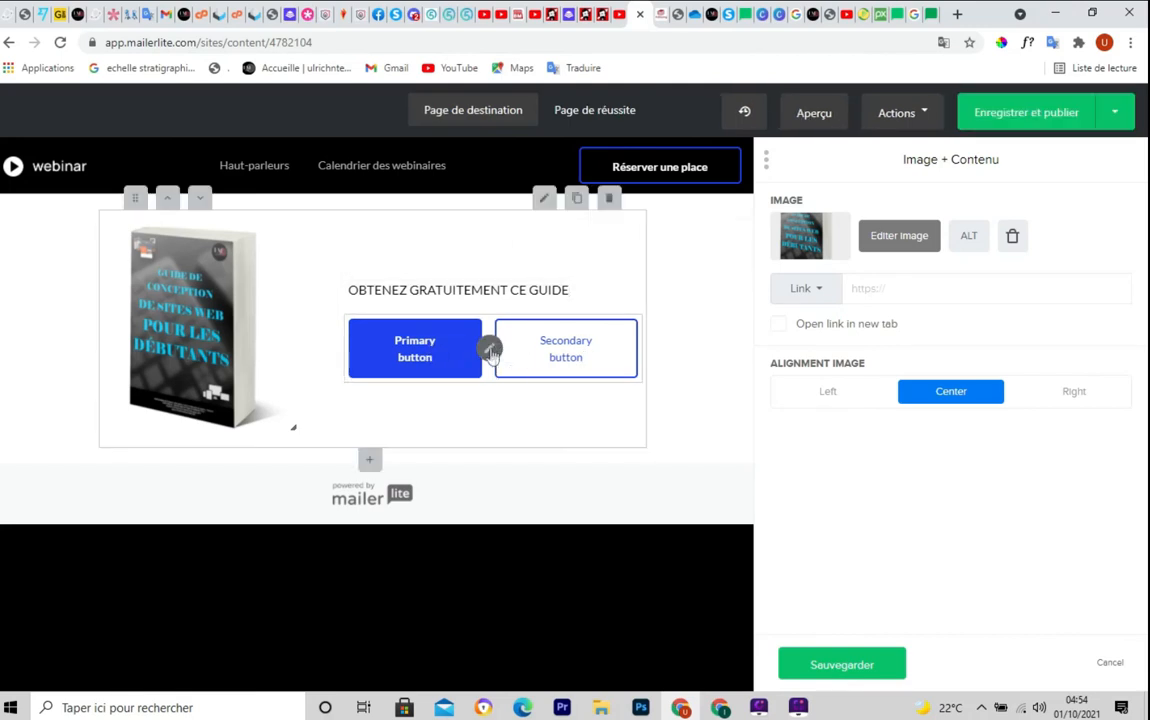
# Empty the Bouton and Bouton secondaire labels to remove both buttons, then save the block
pyautogui.click(491, 349)
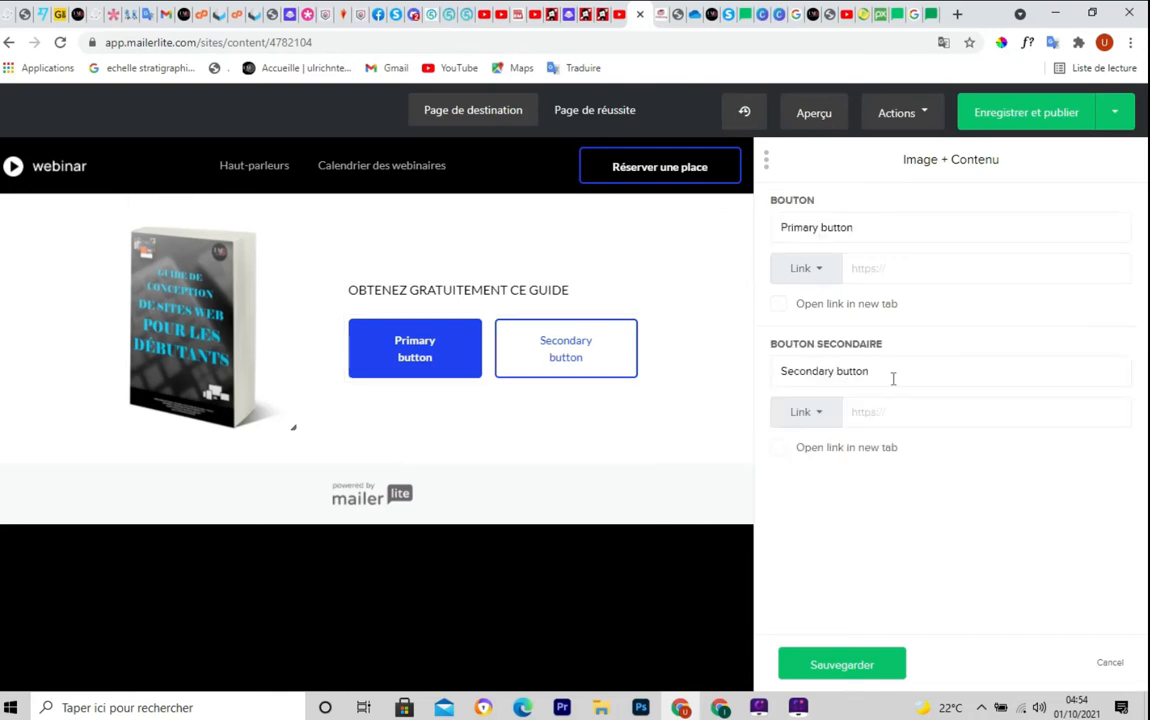
pyautogui.click(864, 228)
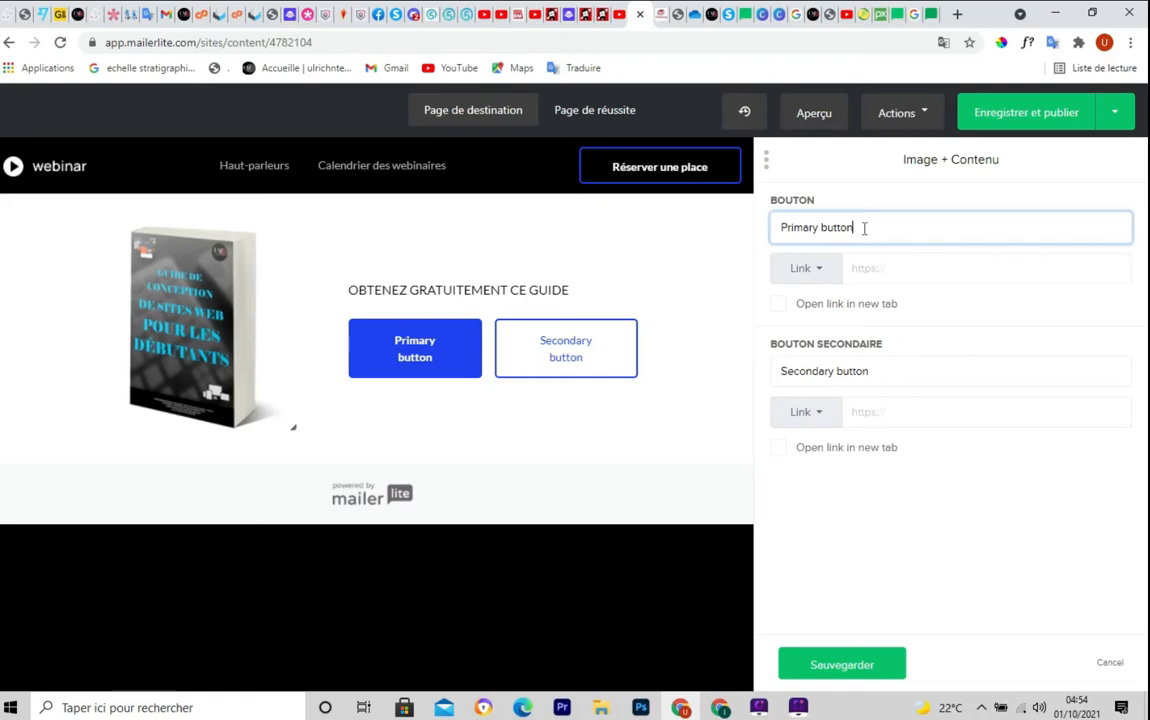
pyautogui.moveTo(864, 228); pyautogui.dragTo(774, 232)
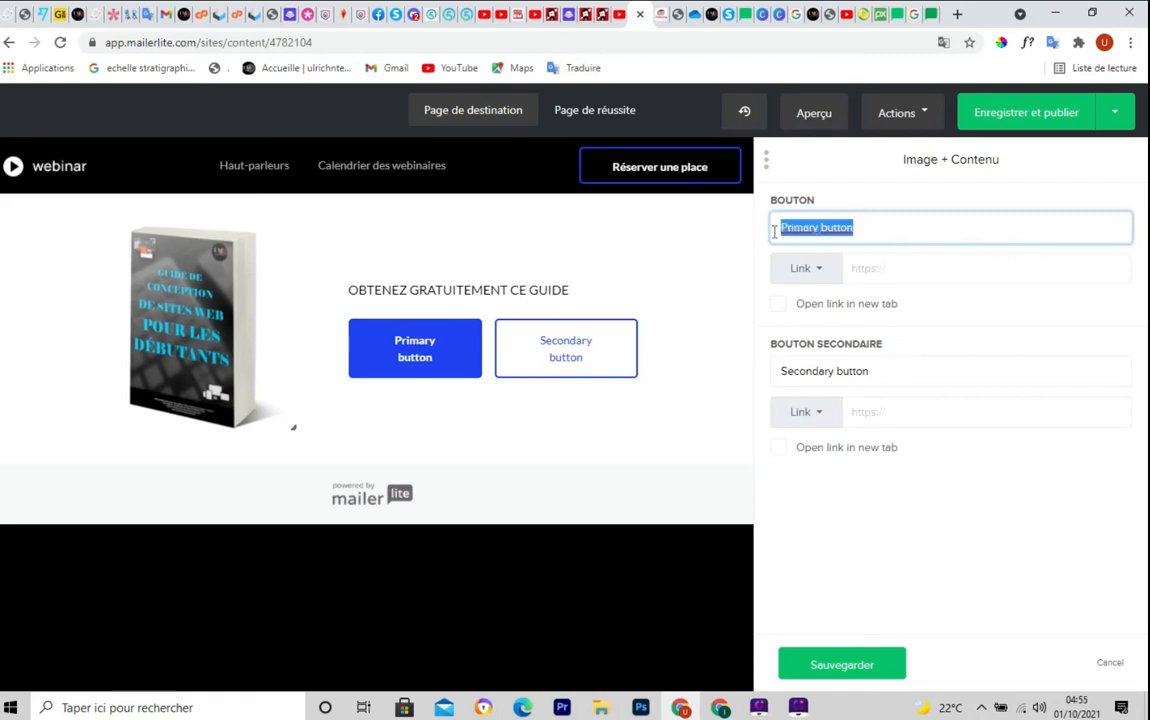
pyautogui.press('BackSpace')
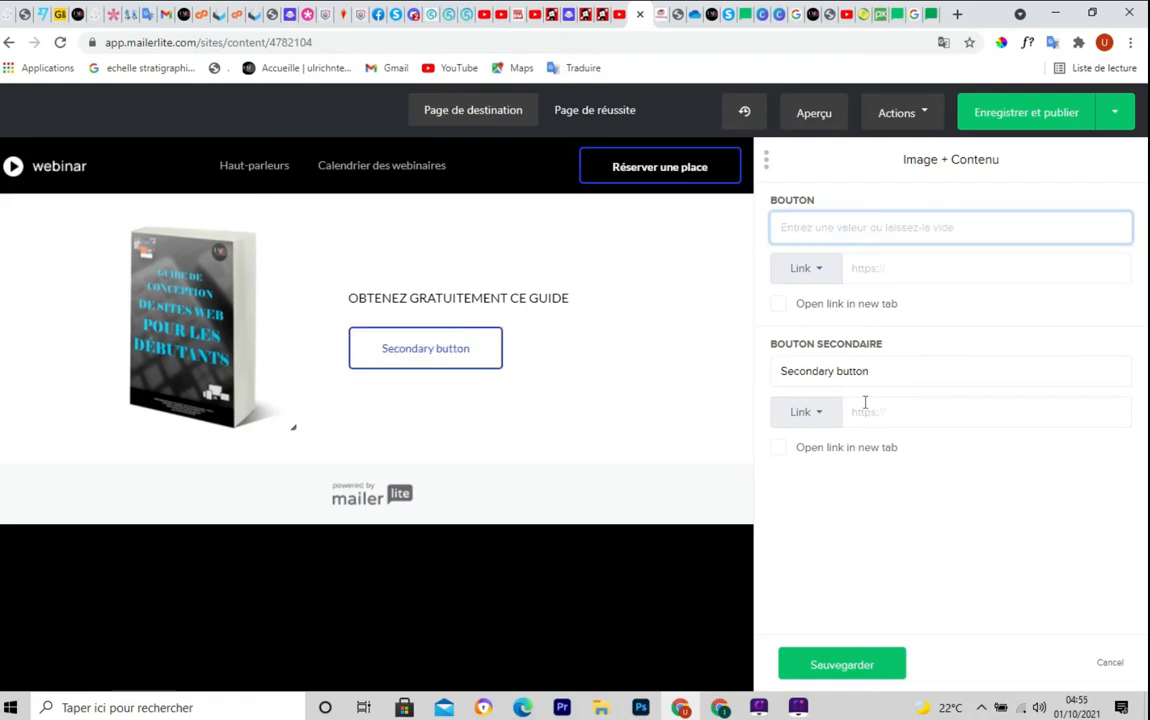
pyautogui.click(885, 371)
pyautogui.moveTo(880, 370); pyautogui.dragTo(770, 377)
pyautogui.press('BackSpace')
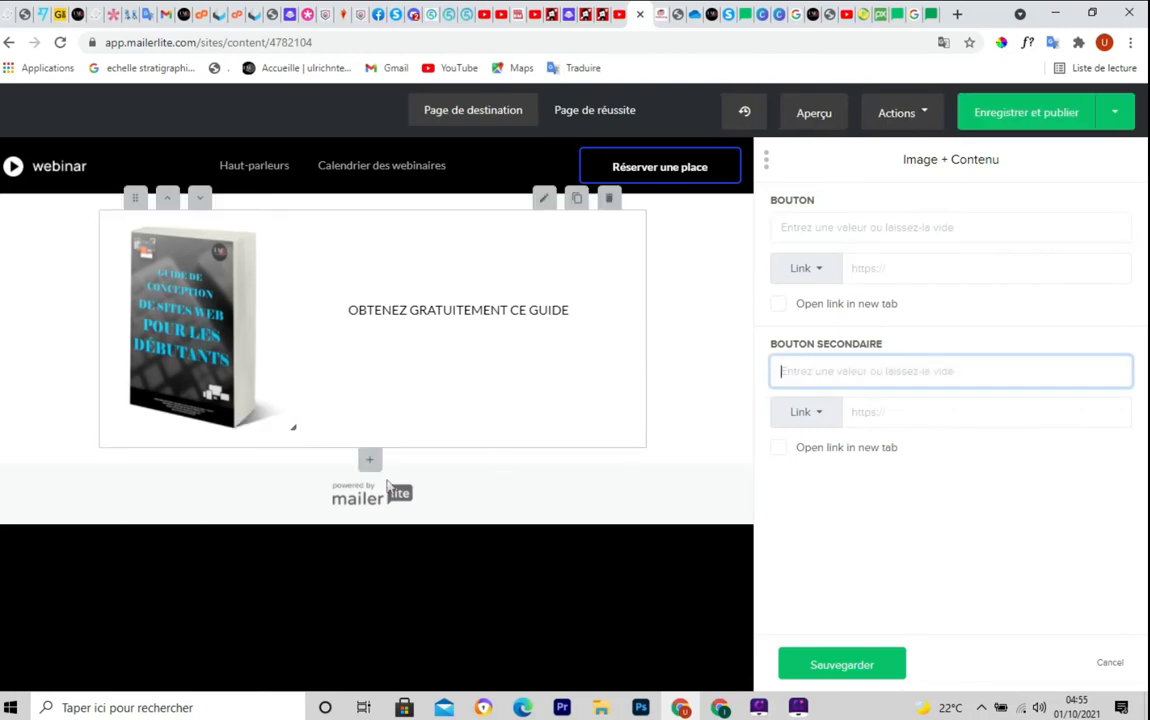
pyautogui.click(829, 672)
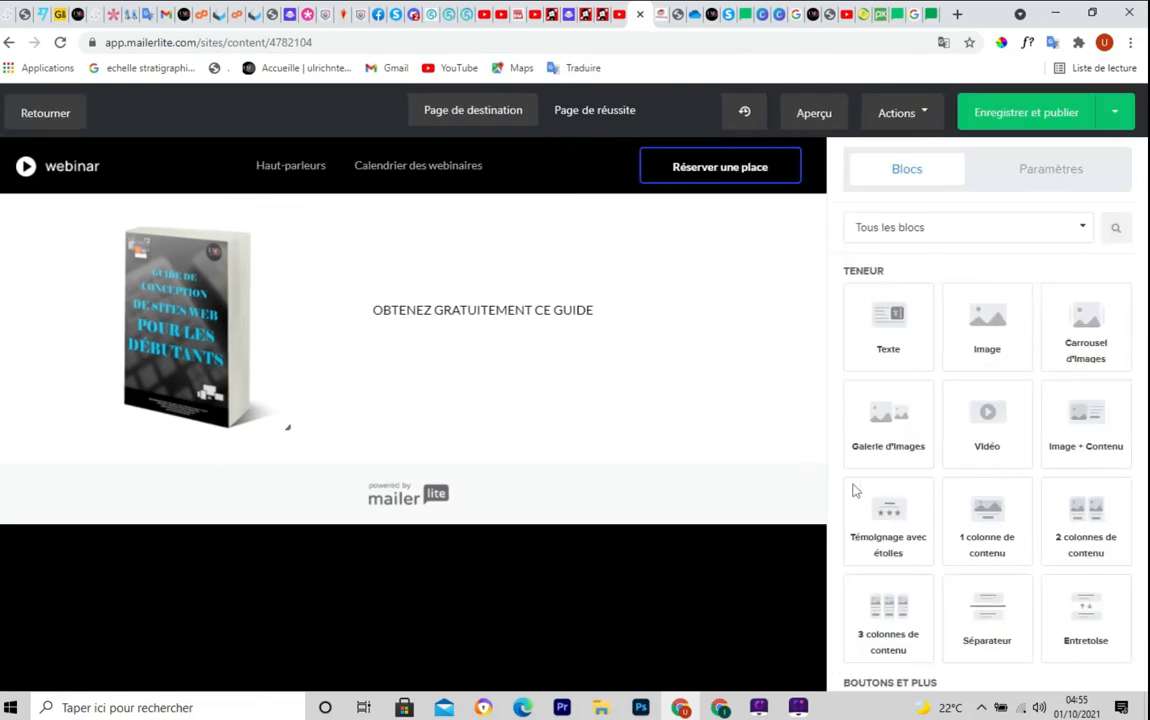
# Place a Formulaire d'inscription block under the ebook cover and open its settings
pyautogui.scroll(-3, 963, 537)
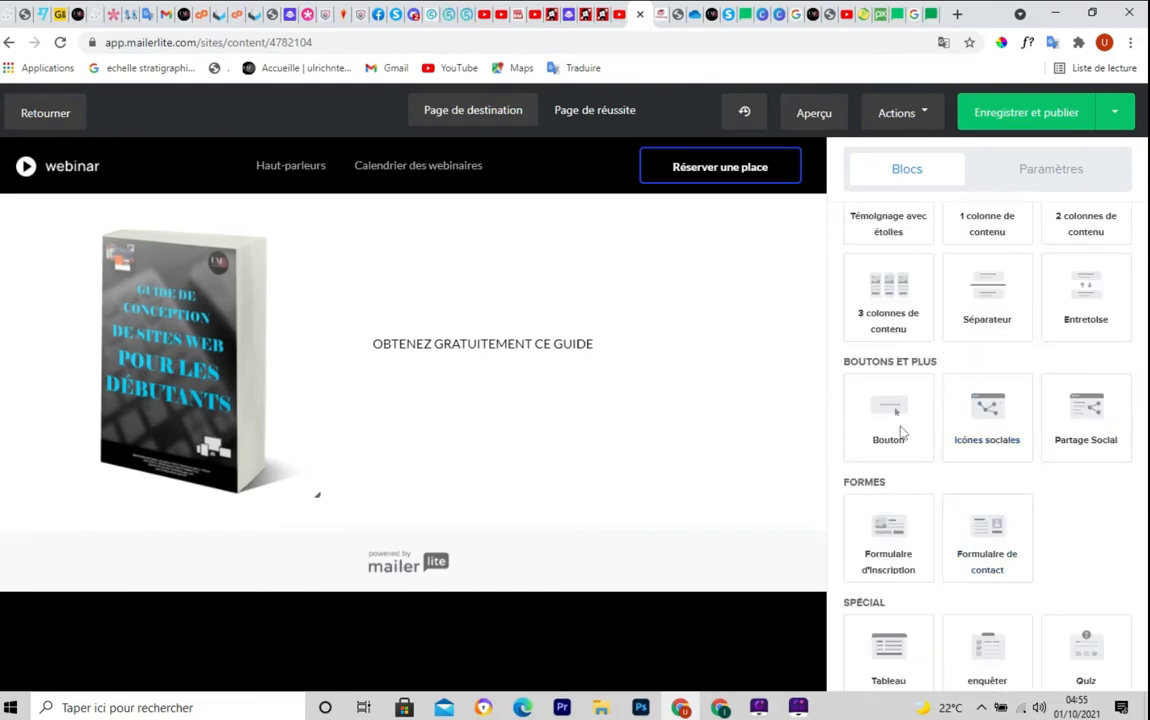
pyautogui.scroll(-1, 1091, 540)
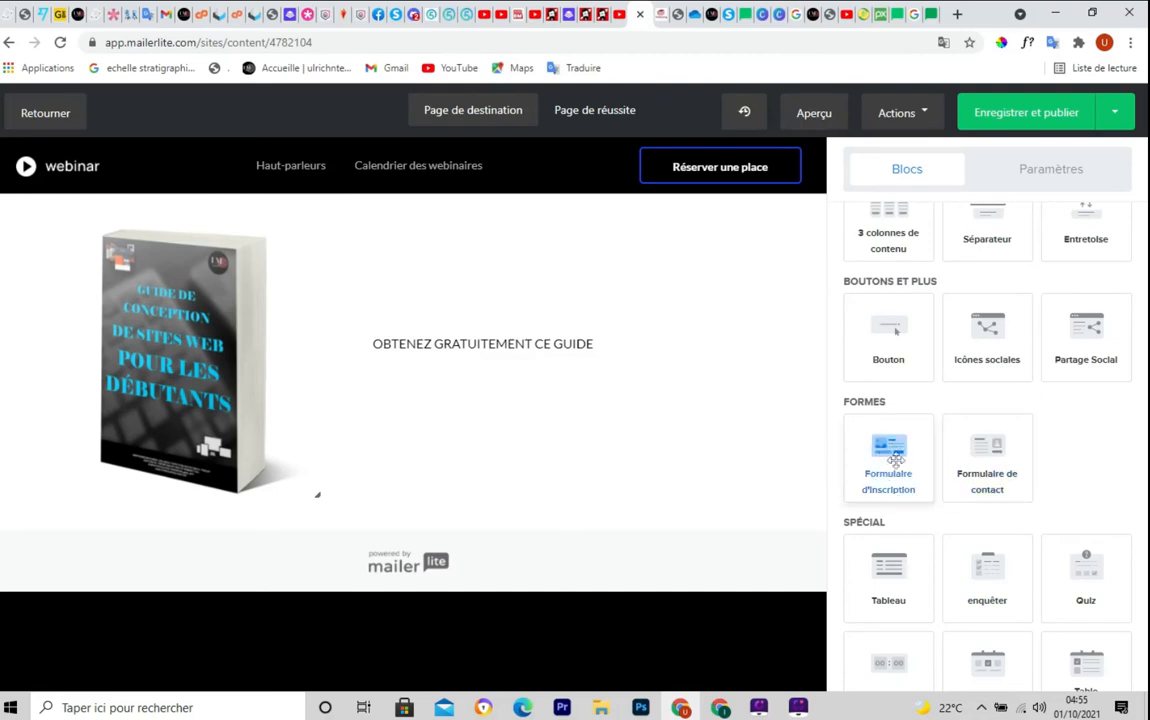
pyautogui.moveTo(457, 478); pyautogui.dragTo(347, 562)
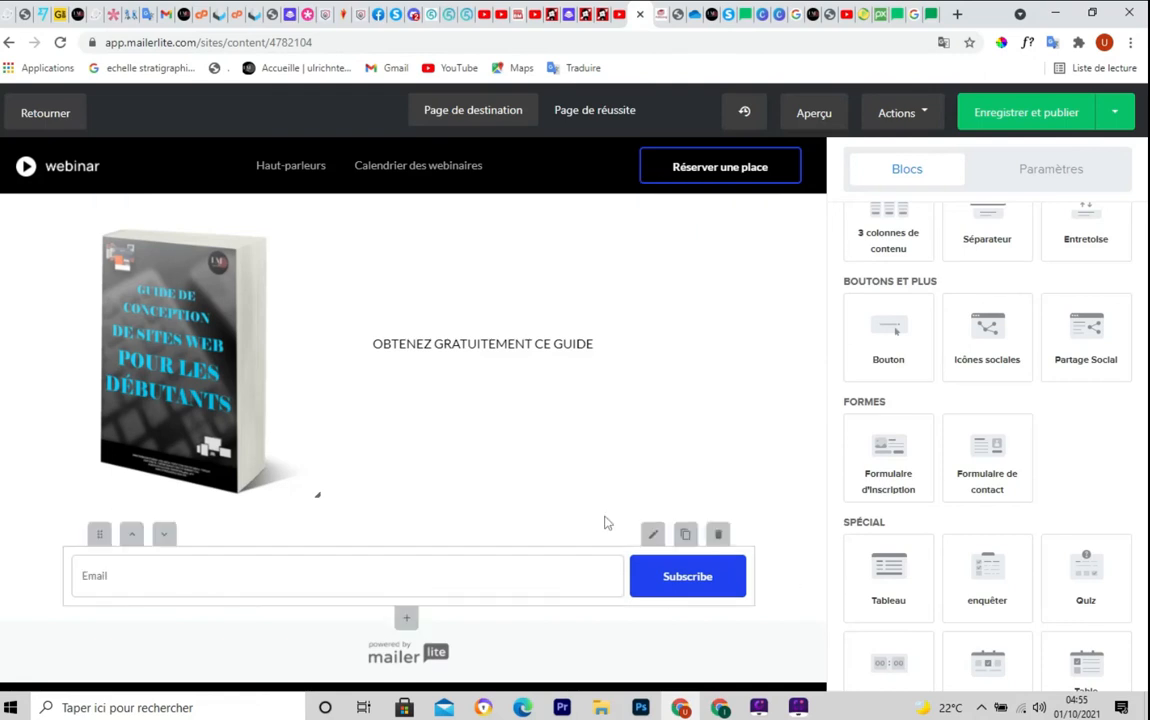
pyautogui.scroll(-3, 830, 460)
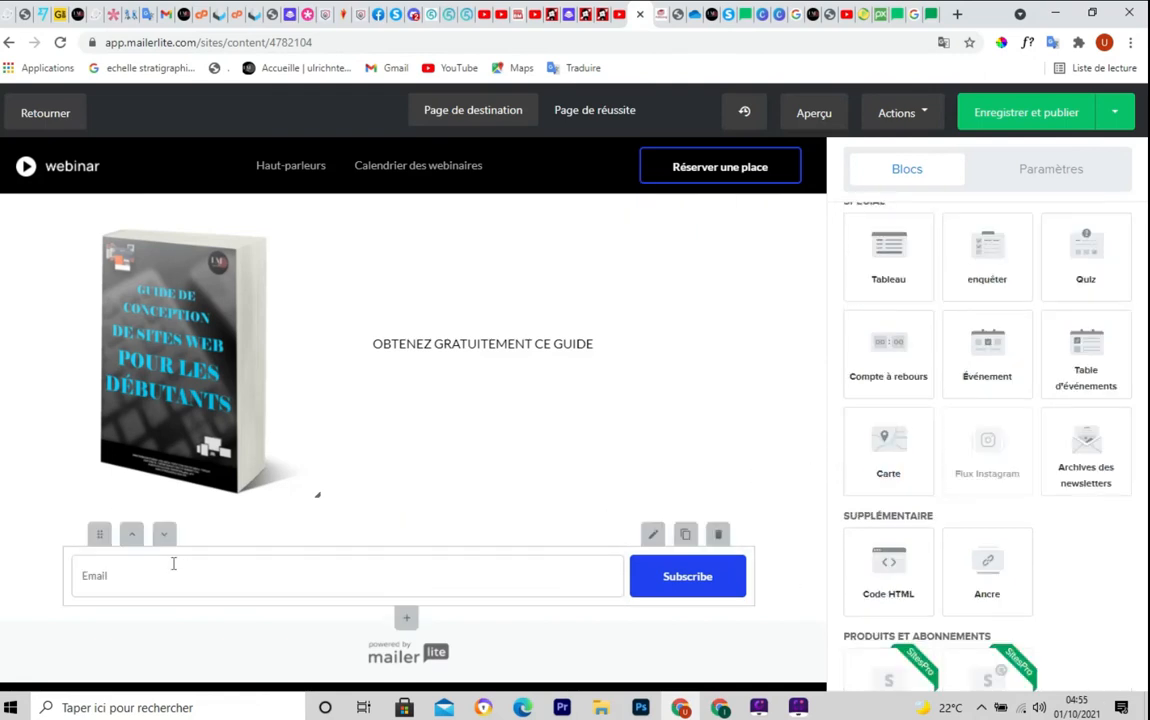
pyautogui.click(653, 537)
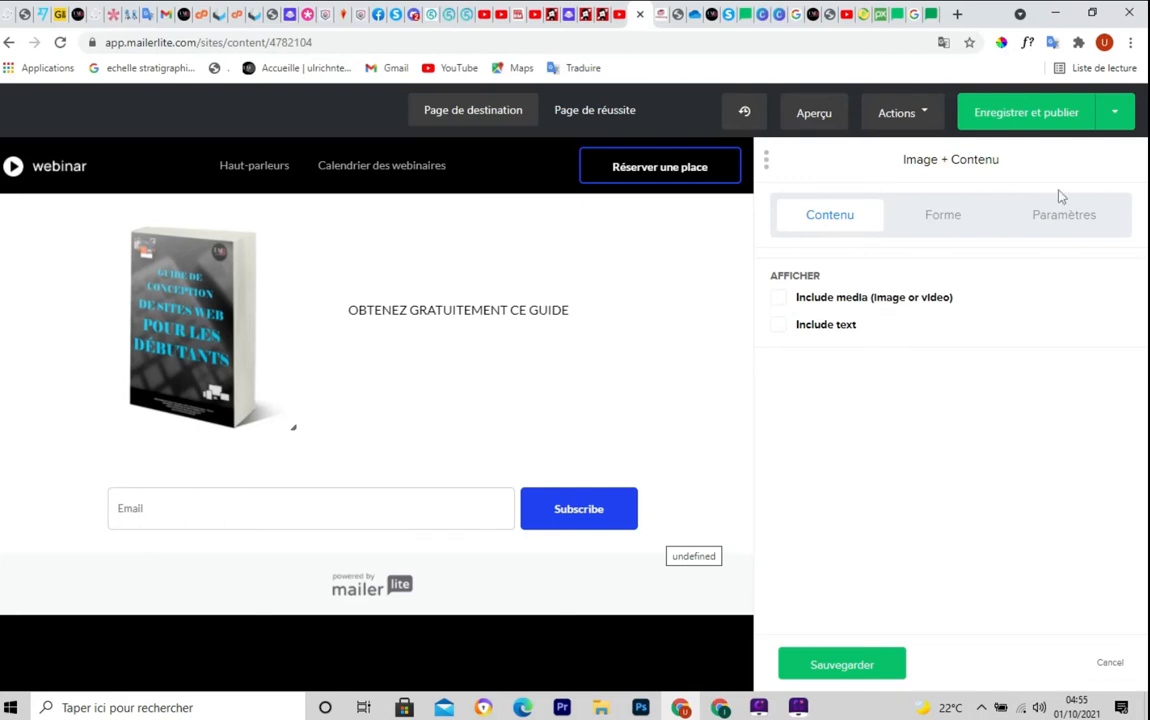
# Add a Name field to the signup form with Ajouter le champ, leaving media off
pyautogui.click(780, 299)
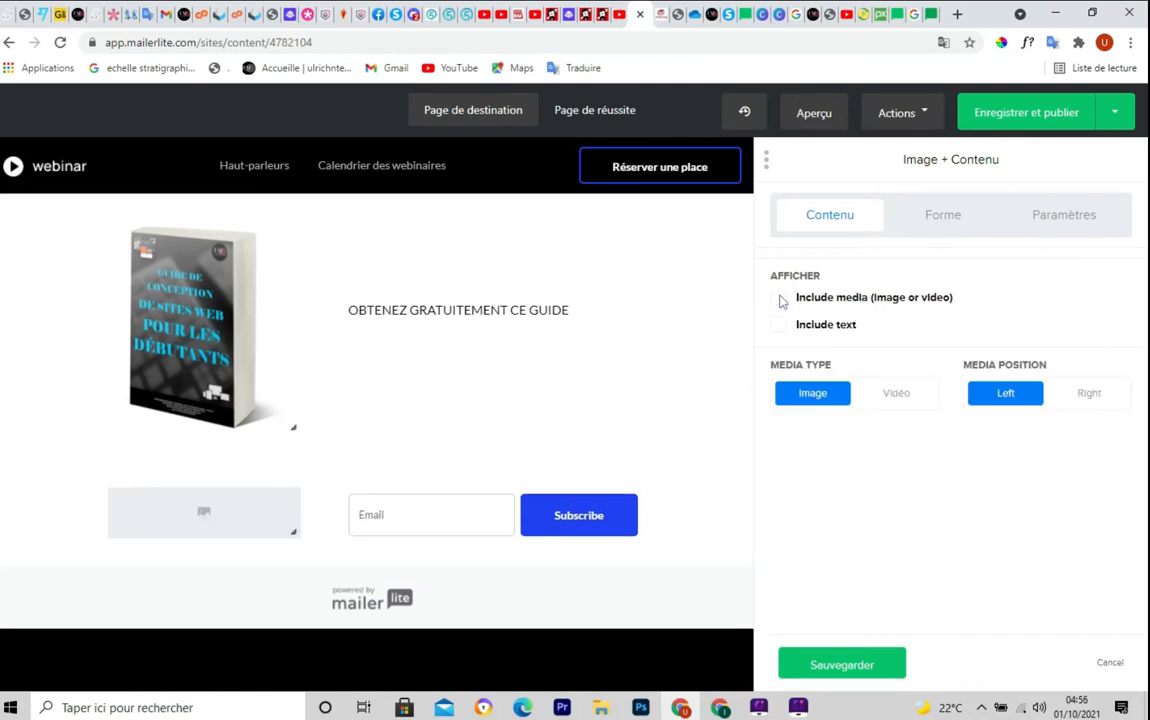
pyautogui.click(780, 298)
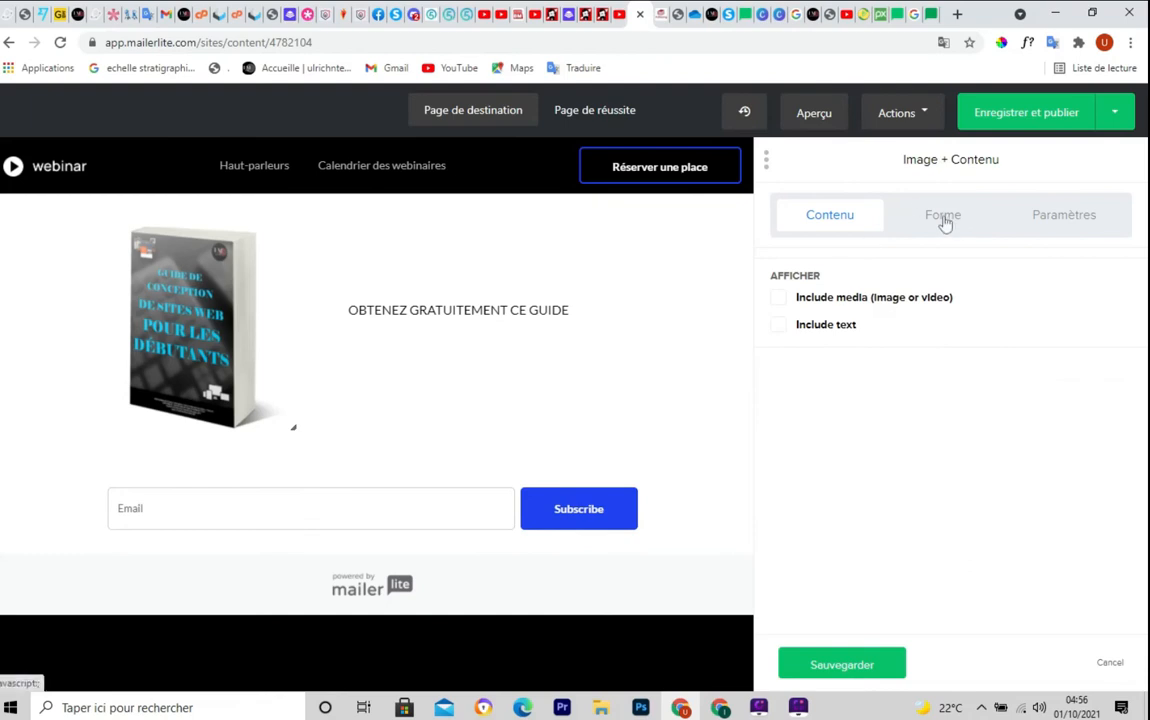
pyautogui.click(945, 222)
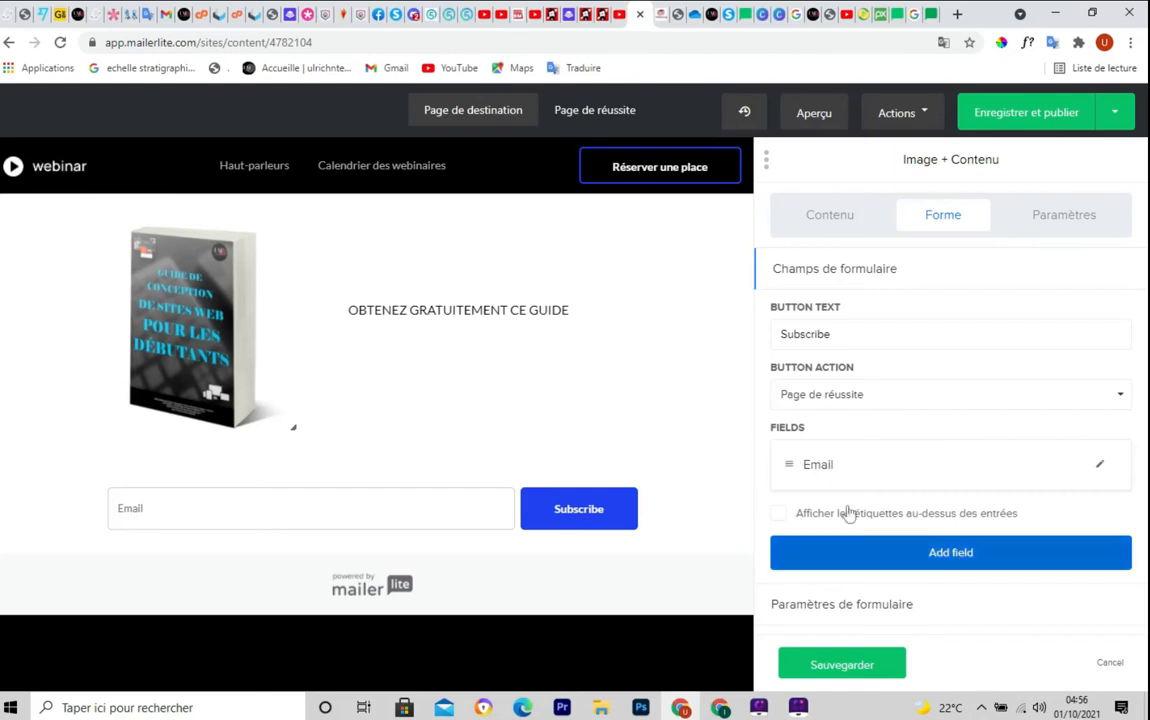
pyautogui.click(963, 560)
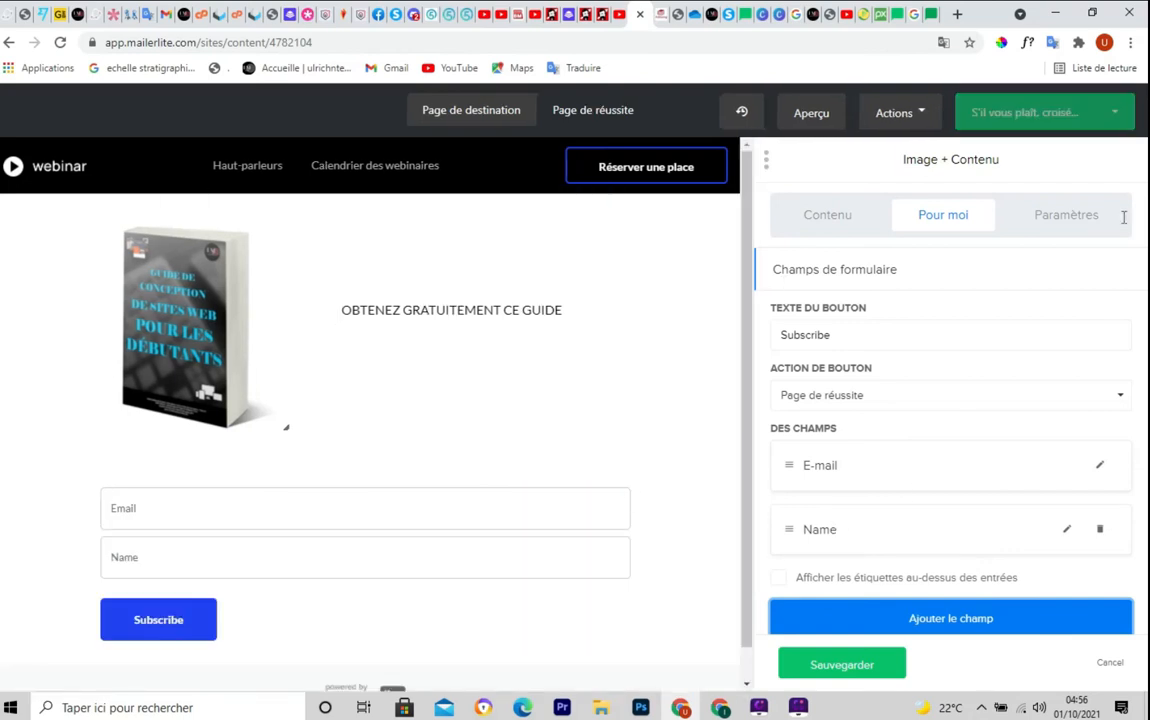
pyautogui.click(1081, 228)
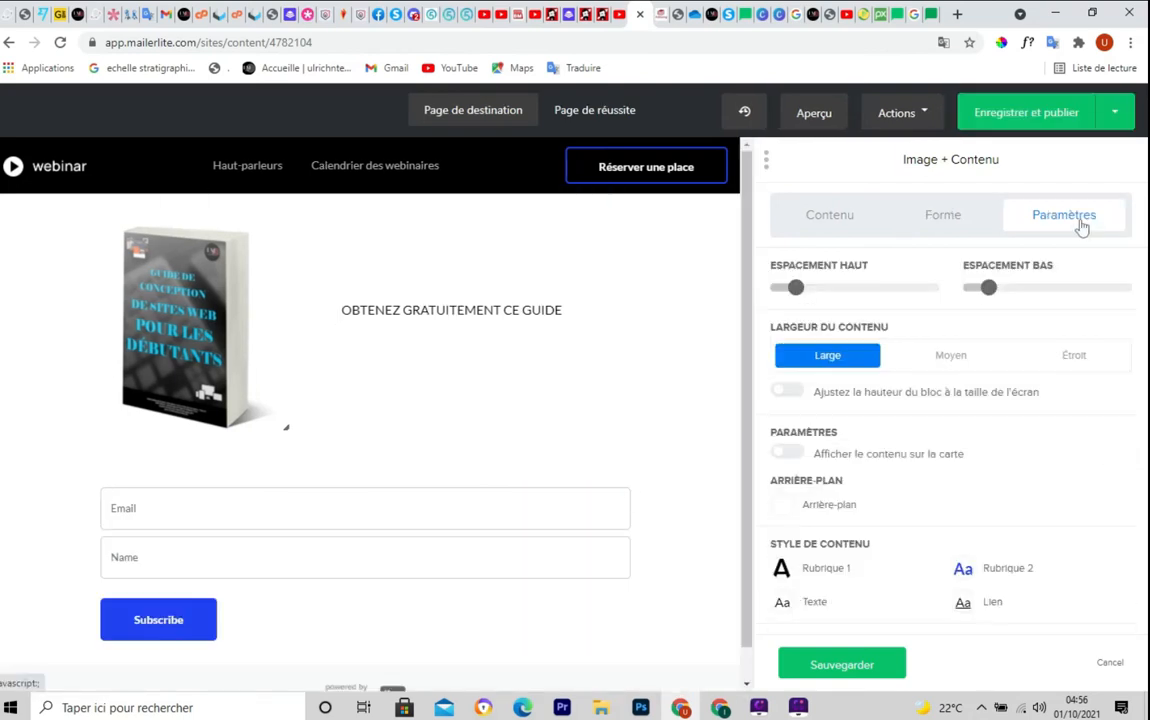
pyautogui.moveTo(801, 293)
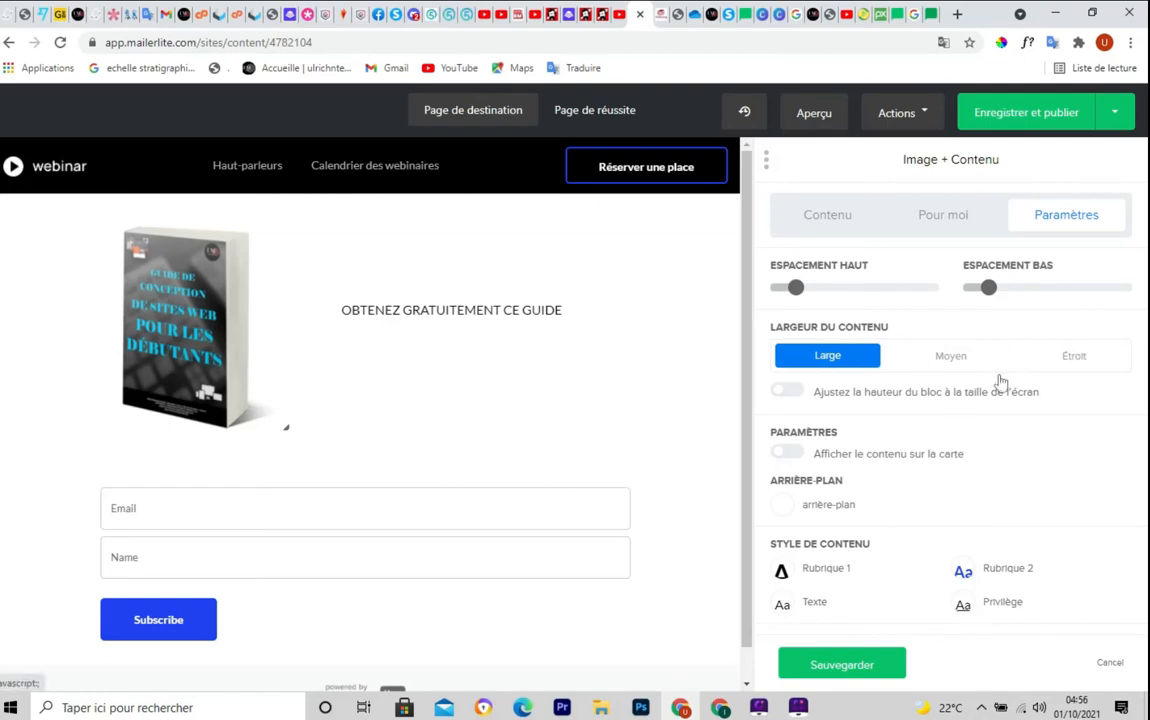
pyautogui.scroll(-3, 865, 408)
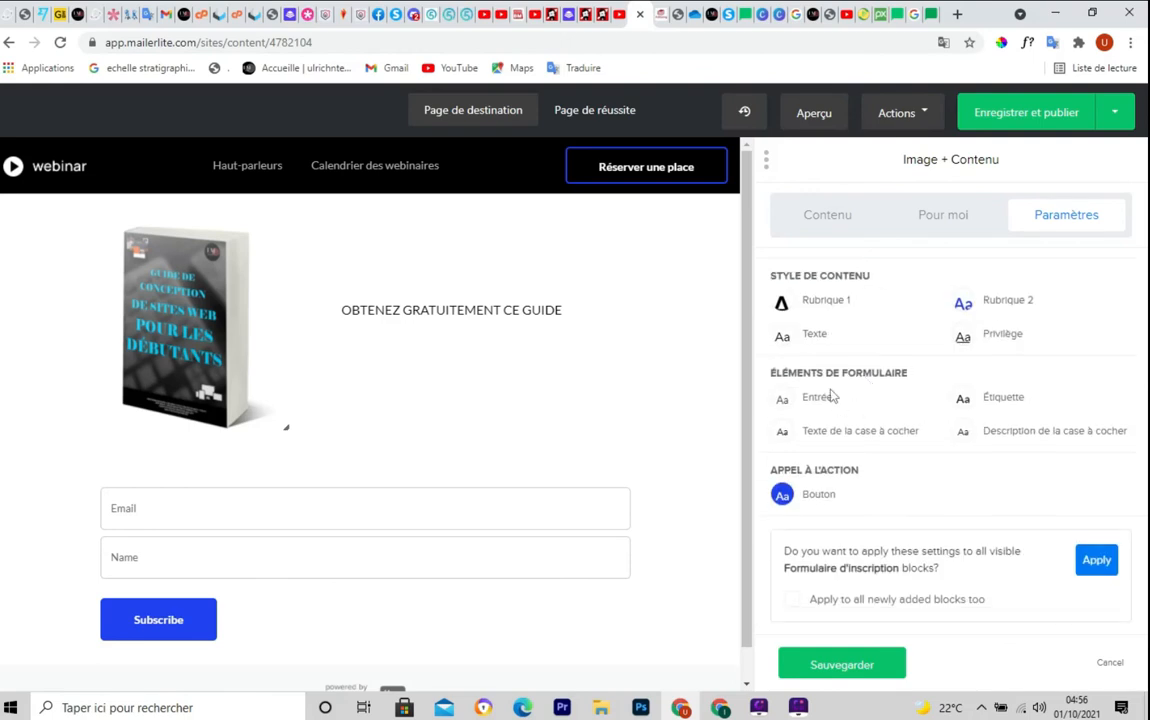
pyautogui.scroll(1, 832, 397)
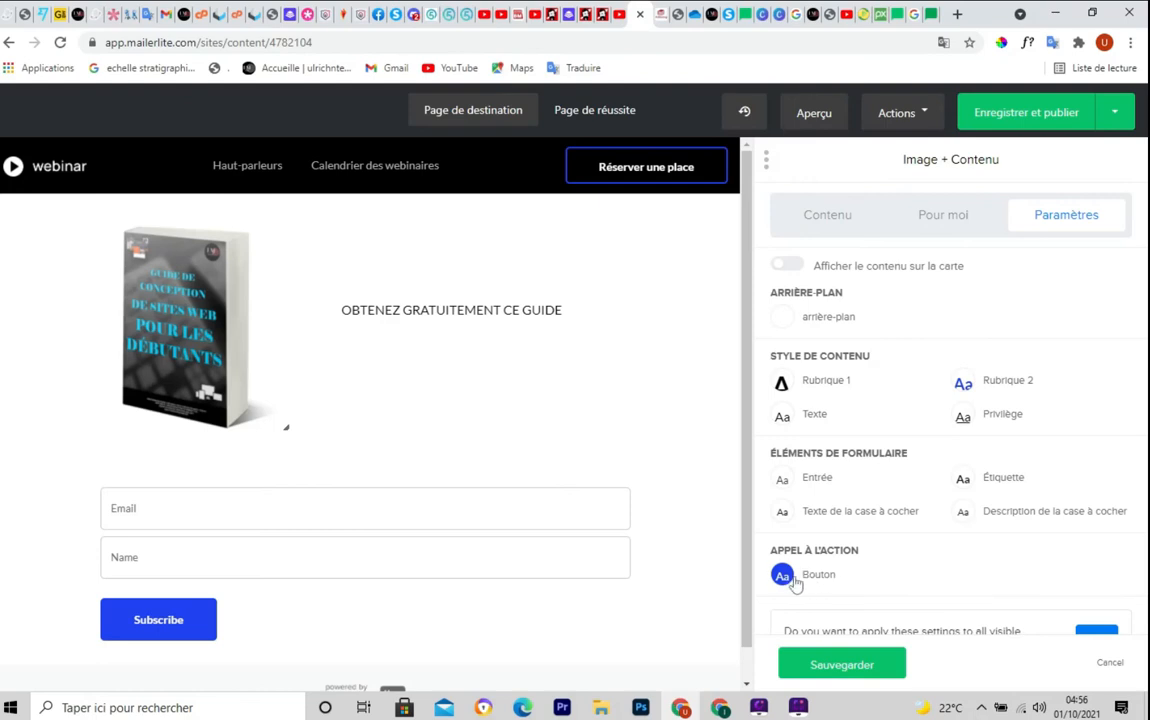
pyautogui.scroll(-1, 868, 550)
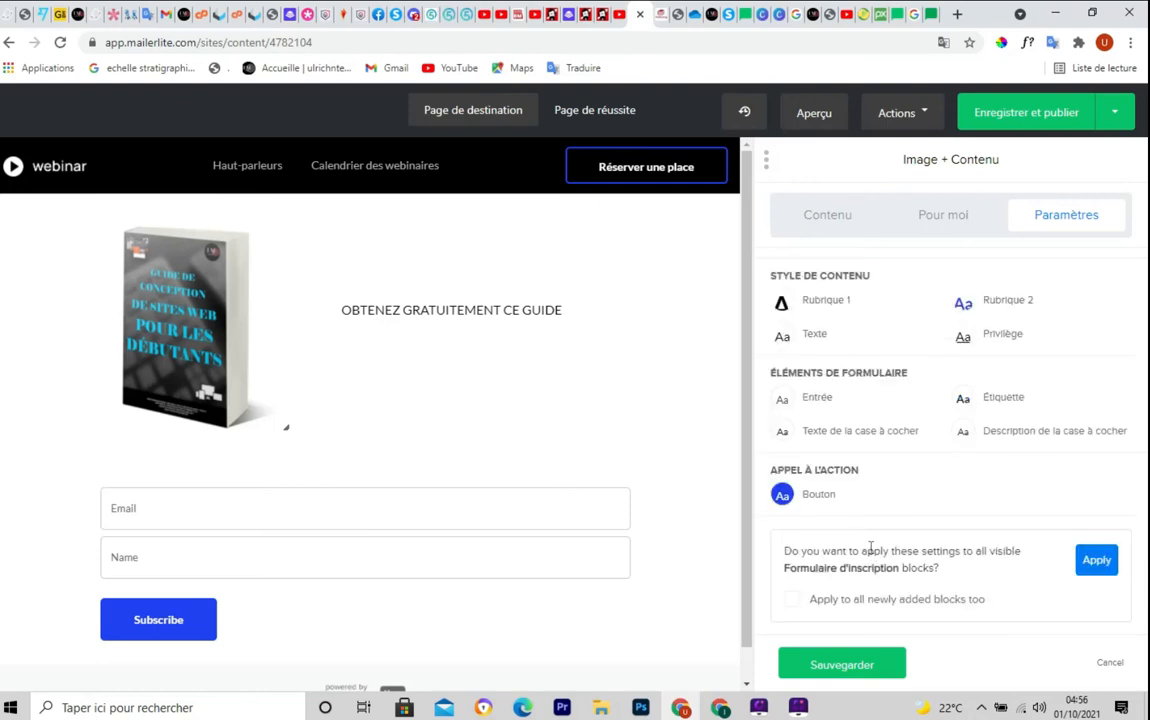
pyautogui.scroll(3, 870, 548)
pyautogui.scroll(-2, 870, 548)
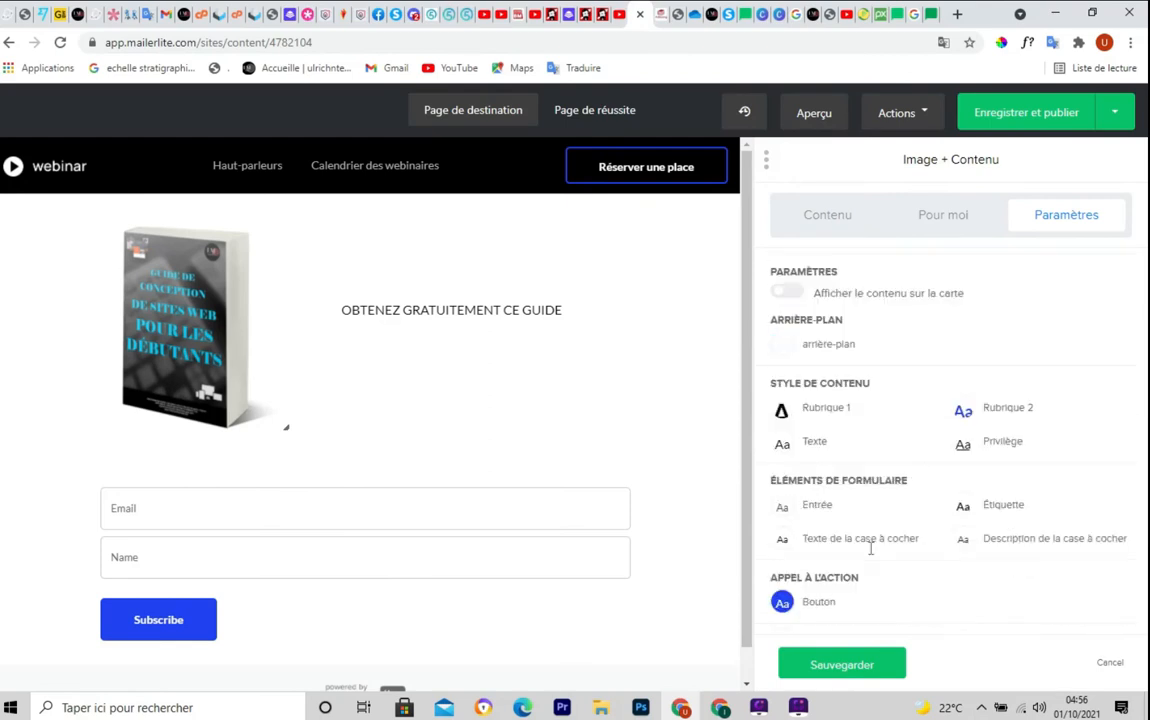
pyautogui.scroll(-1, 870, 548)
pyautogui.scroll(3, 872, 550)
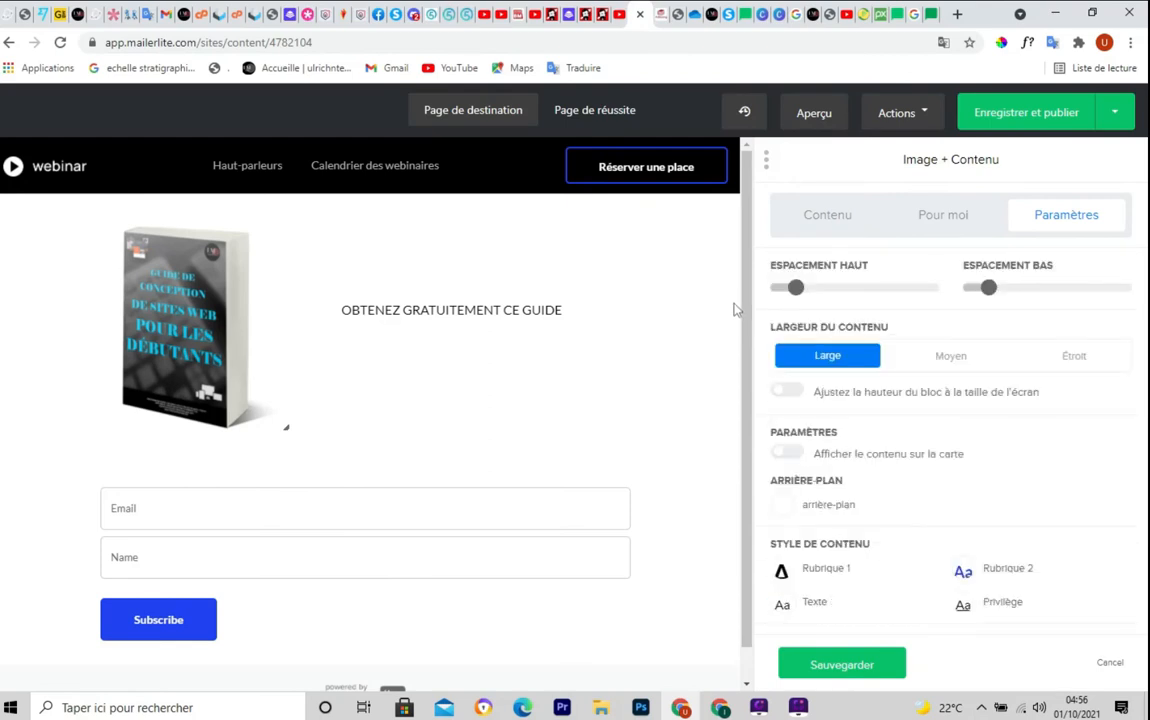
pyautogui.scroll(-1, 739, 360)
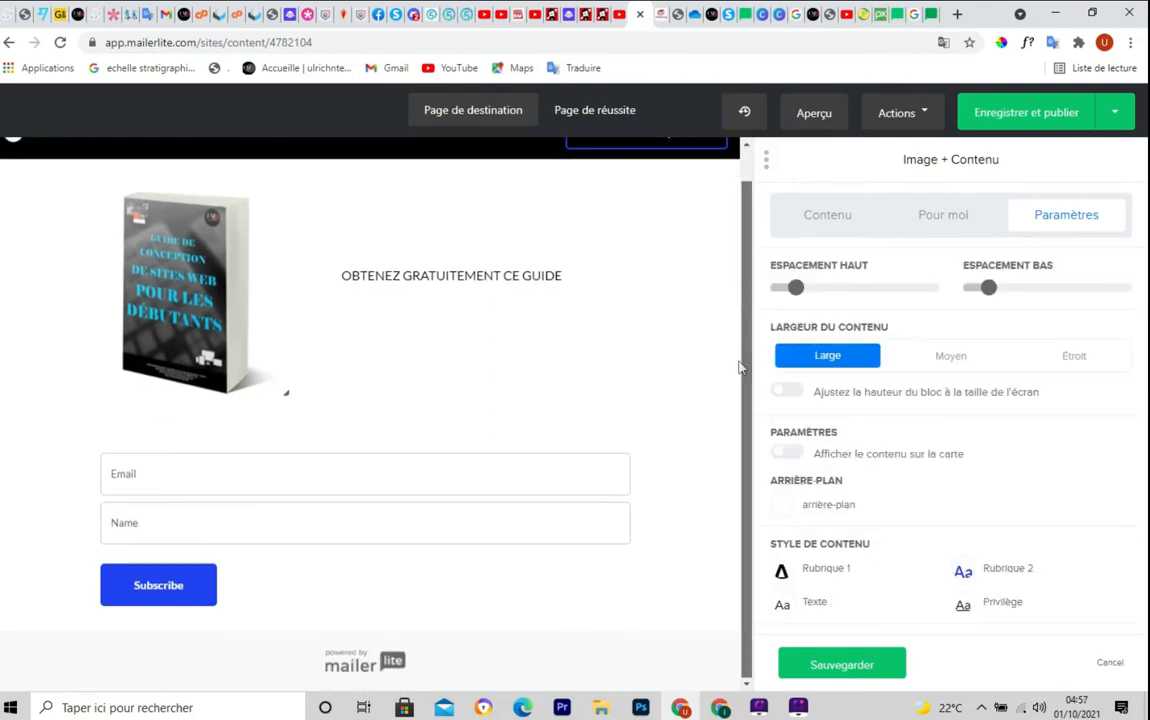
pyautogui.moveTo(739, 370); pyautogui.dragTo(737, 294)
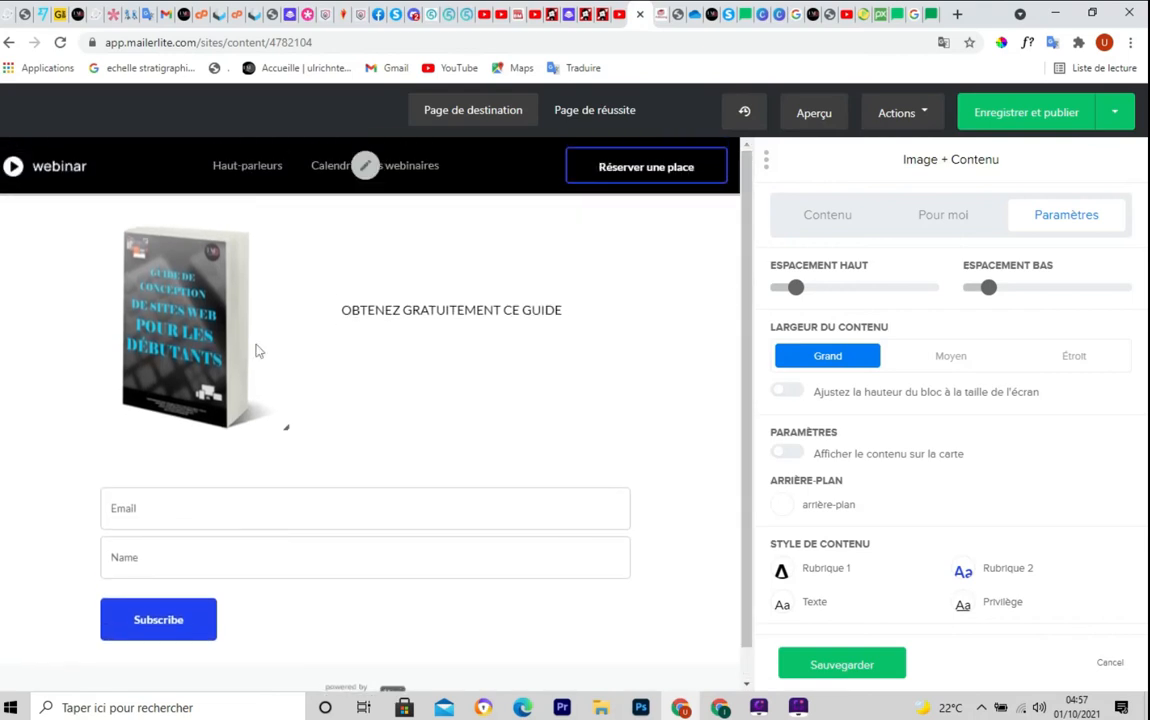
# Switch the editor to the success page showing the 'Merci!' thank-you message
pyautogui.click(590, 113)
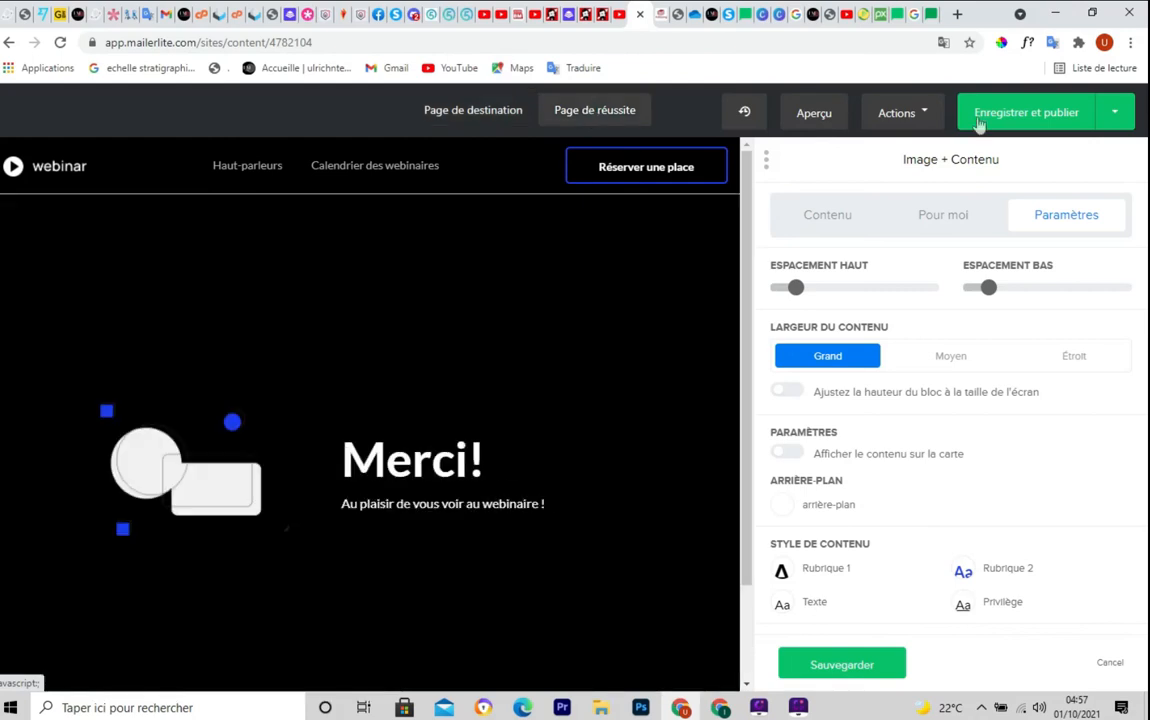
pyautogui.moveTo(747, 283)
pyautogui.mouseDown()
pyautogui.moveTo(748, 346)
pyautogui.moveTo(742, 233)
pyautogui.moveTo(746, 325)
pyautogui.moveTo(745, 265)
pyautogui.mouseUp()
pyautogui.click(928, 117)
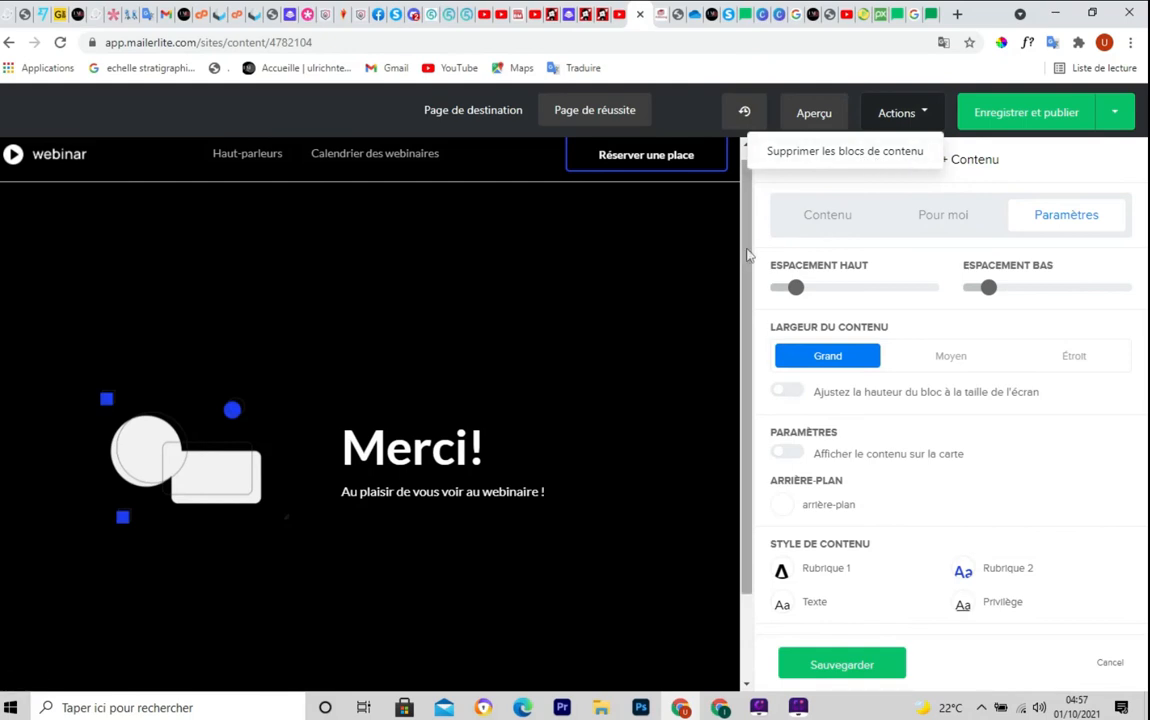
pyautogui.click(684, 119)
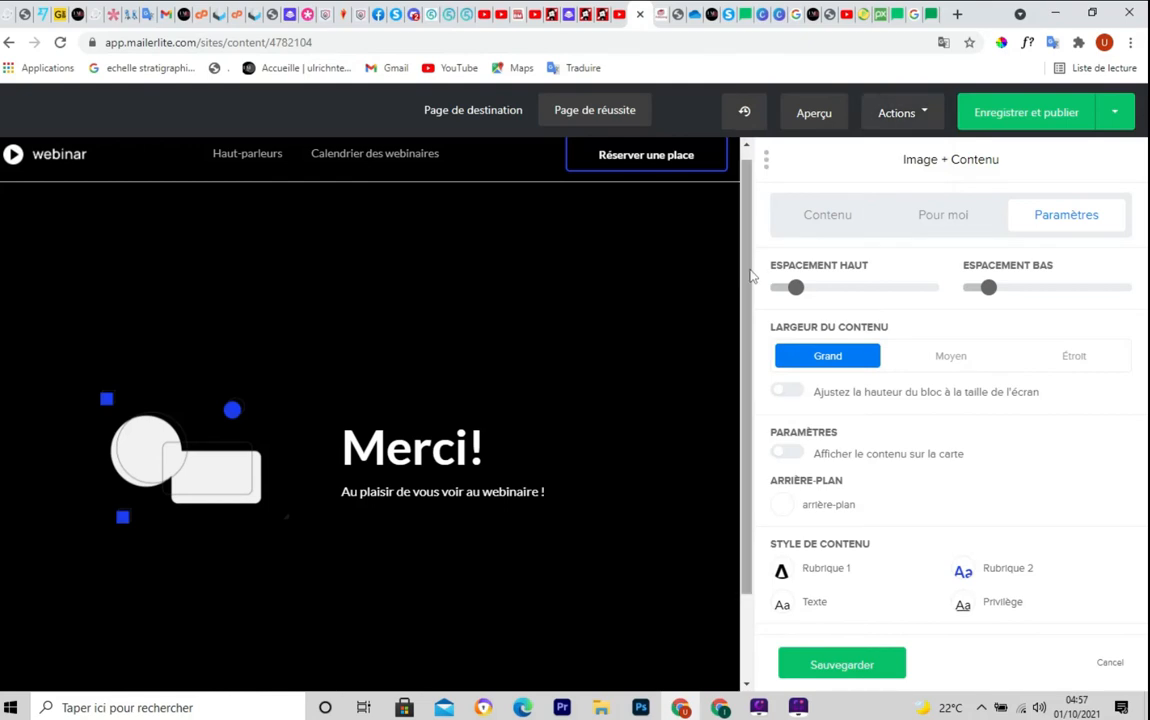
# Review the success page preview and save the design with Enregistrer et publier
pyautogui.moveTo(748, 280); pyautogui.dragTo(748, 368)
pyautogui.scroll(-3, 745, 253)
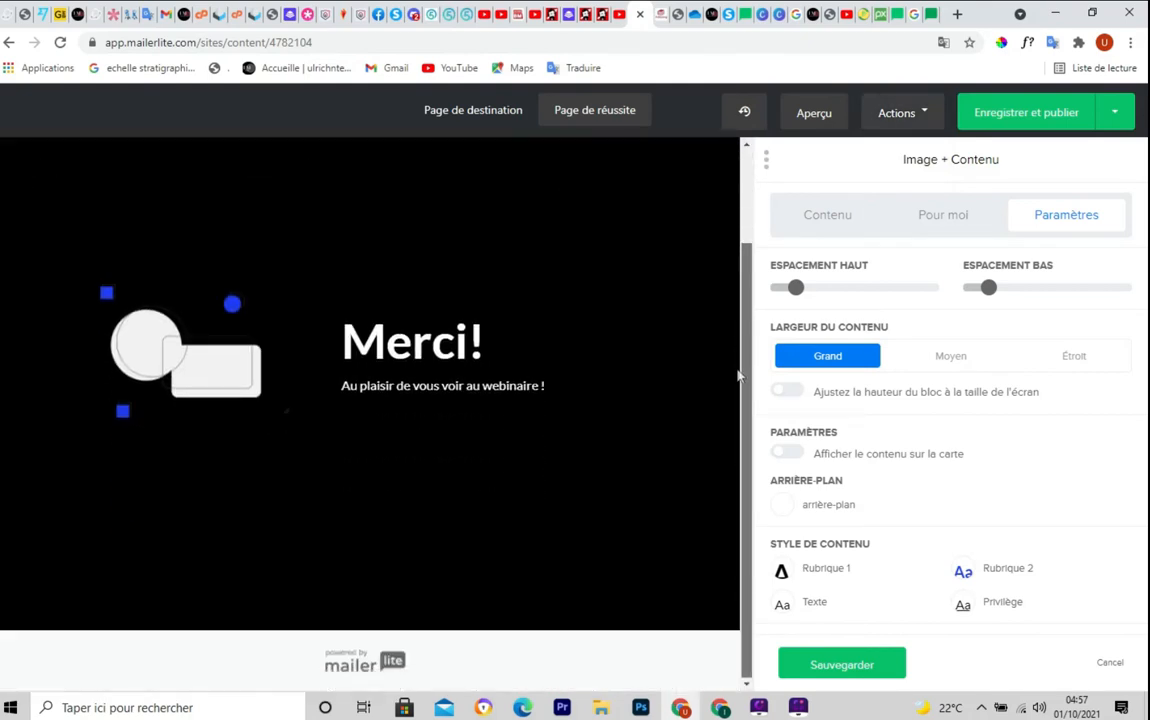
pyautogui.scroll(3, 737, 257)
pyautogui.scroll(-1, 735, 278)
pyautogui.scroll(1, 735, 265)
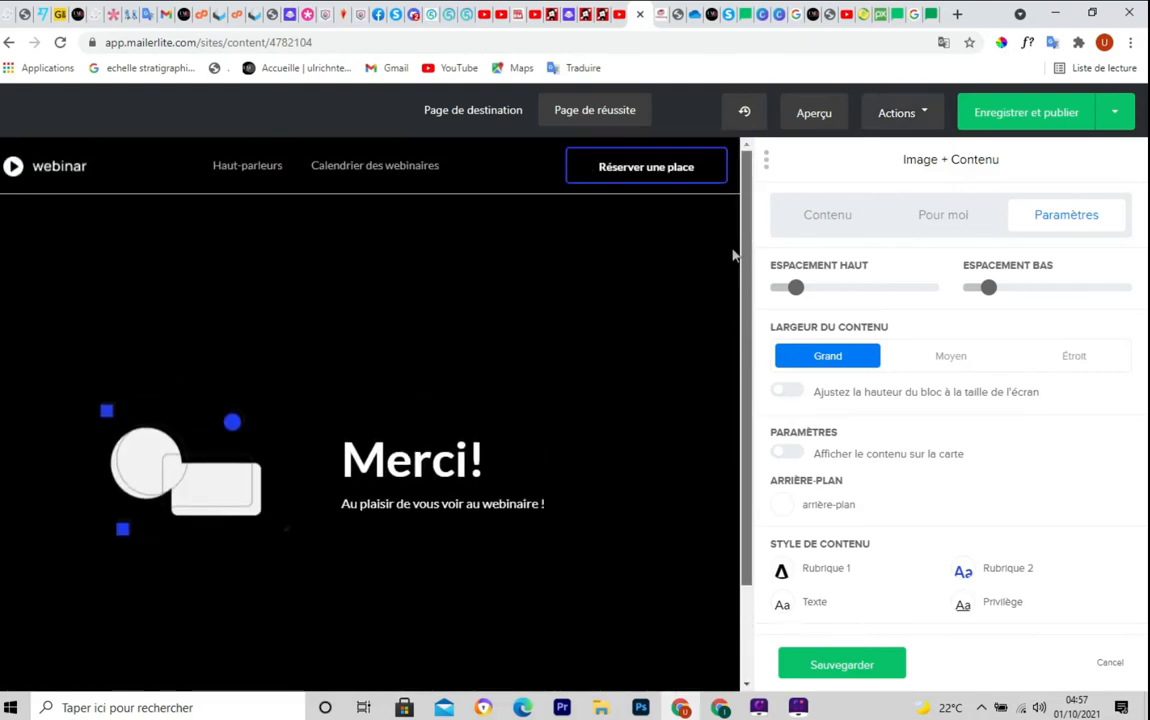
pyautogui.click(1033, 116)
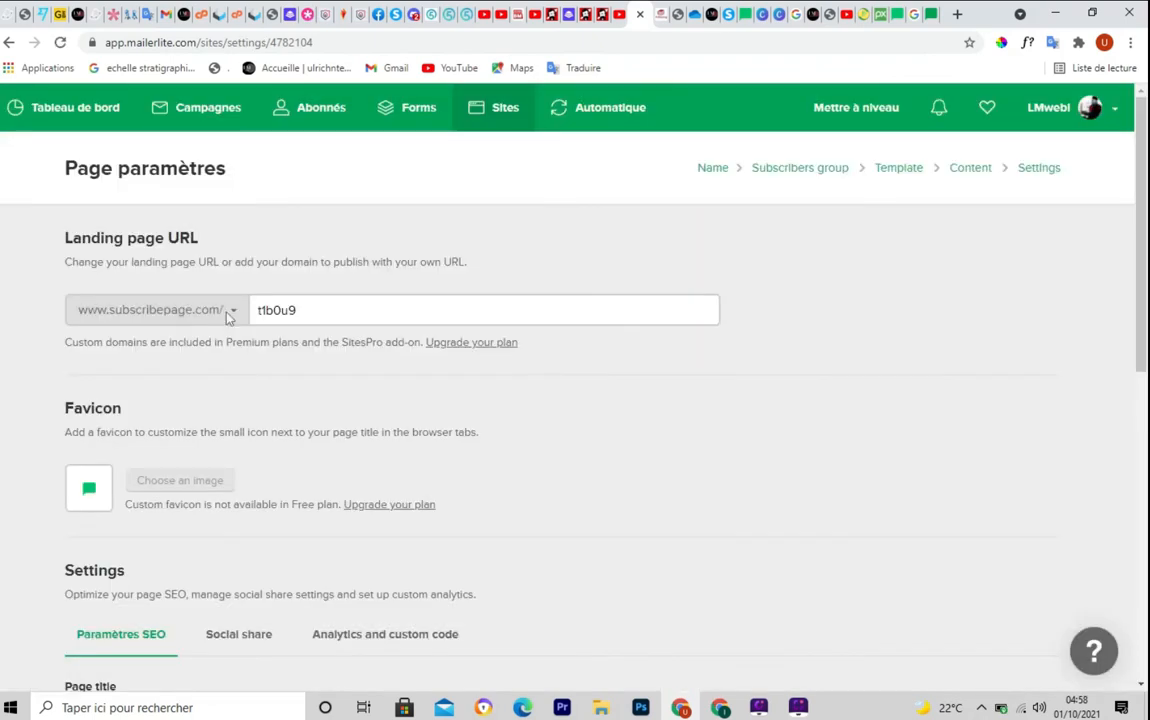
# Accept the suggested page title 'Obtenez un guide de création de site web pour les débutants'
pyautogui.click(329, 312)
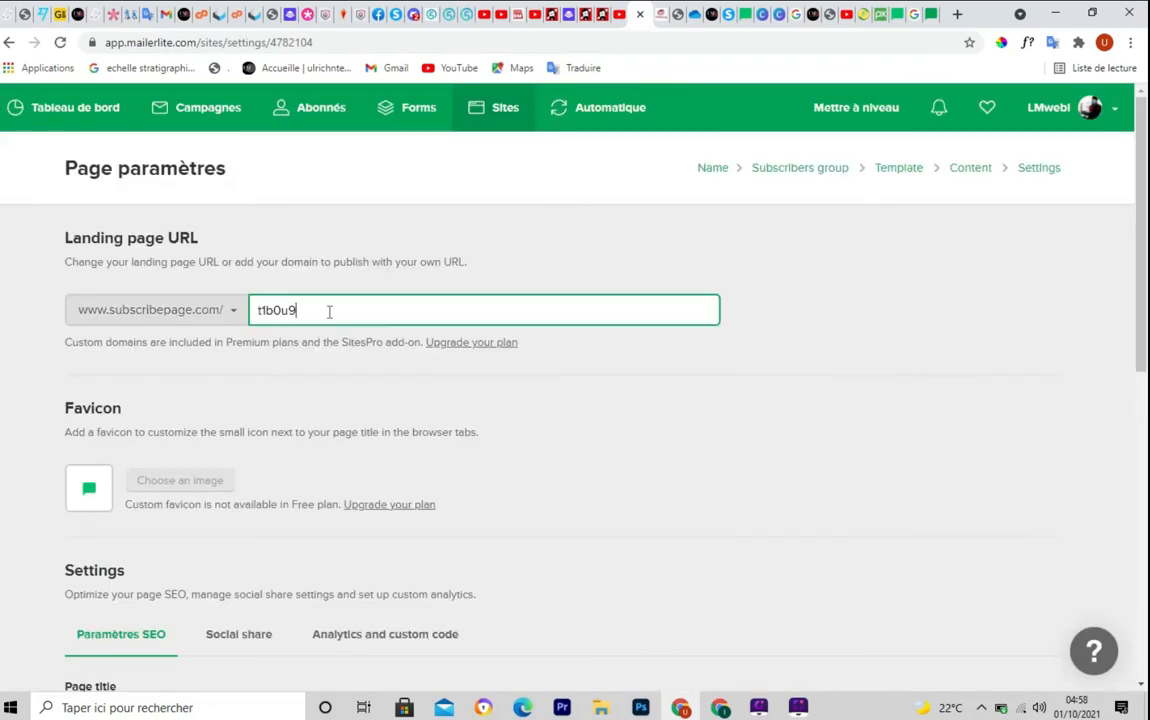
pyautogui.moveTo(329, 312)
pyautogui.mouseDown()
pyautogui.moveTo(188, 324)
pyautogui.moveTo(308, 309)
pyautogui.mouseUp()
pyautogui.moveTo(1143, 255); pyautogui.dragTo(1145, 476)
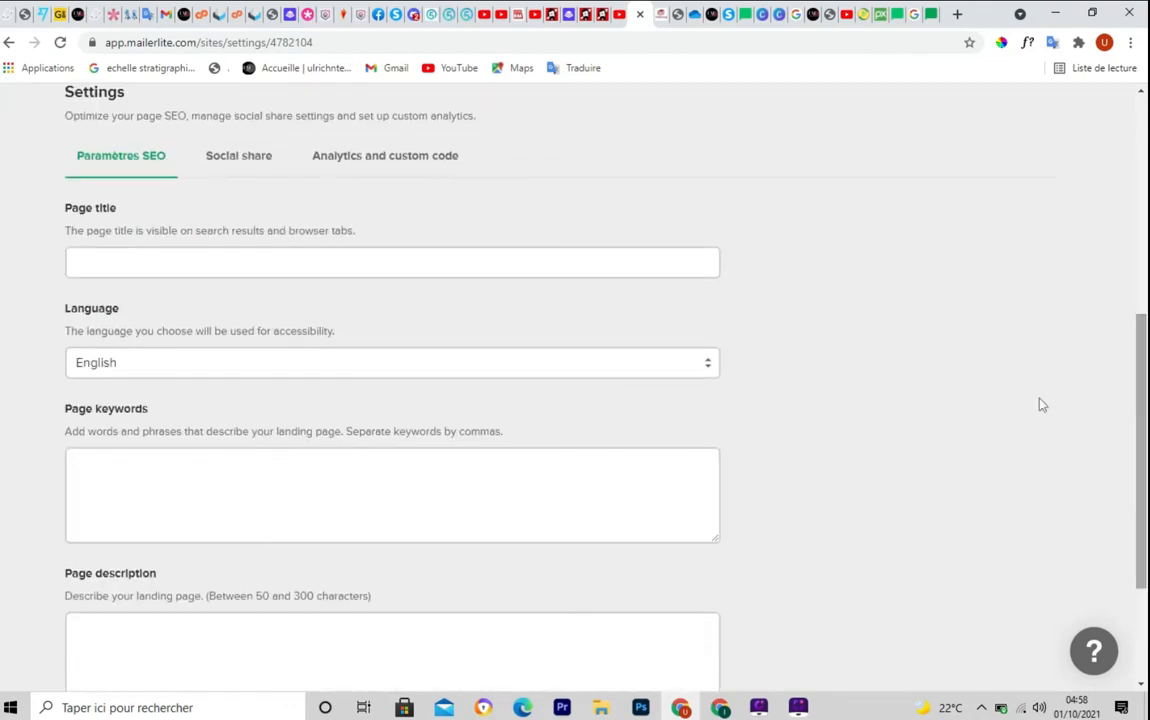
pyautogui.click(137, 258)
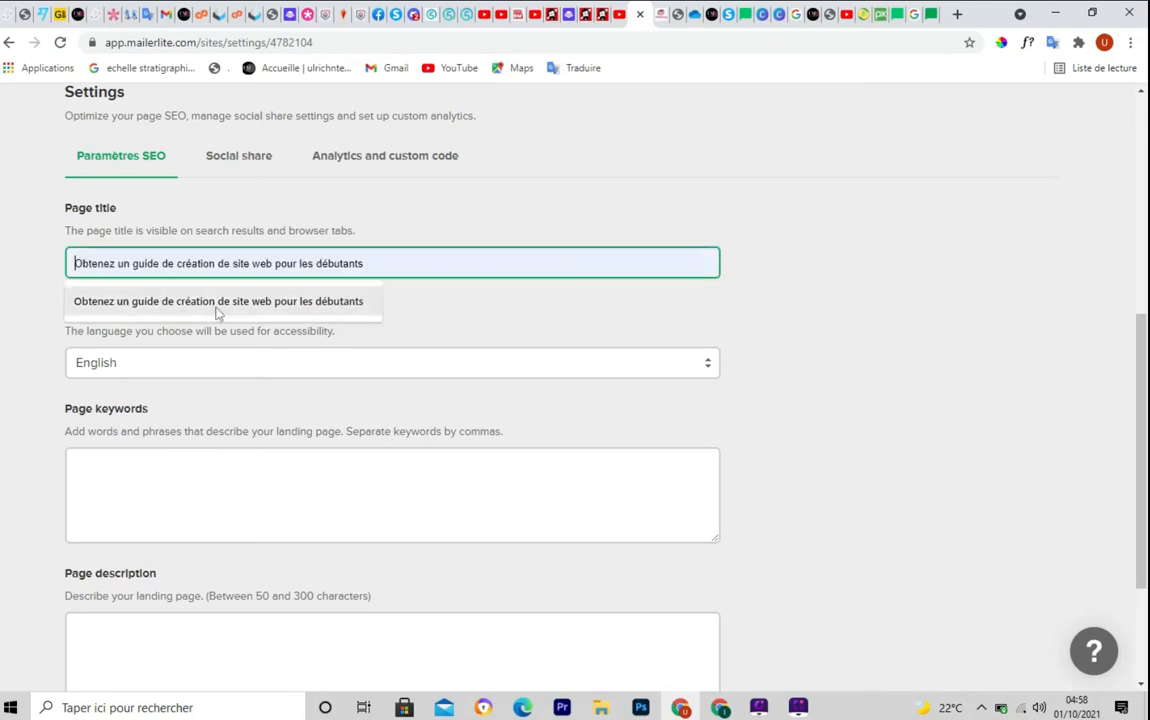
pyautogui.click(267, 303)
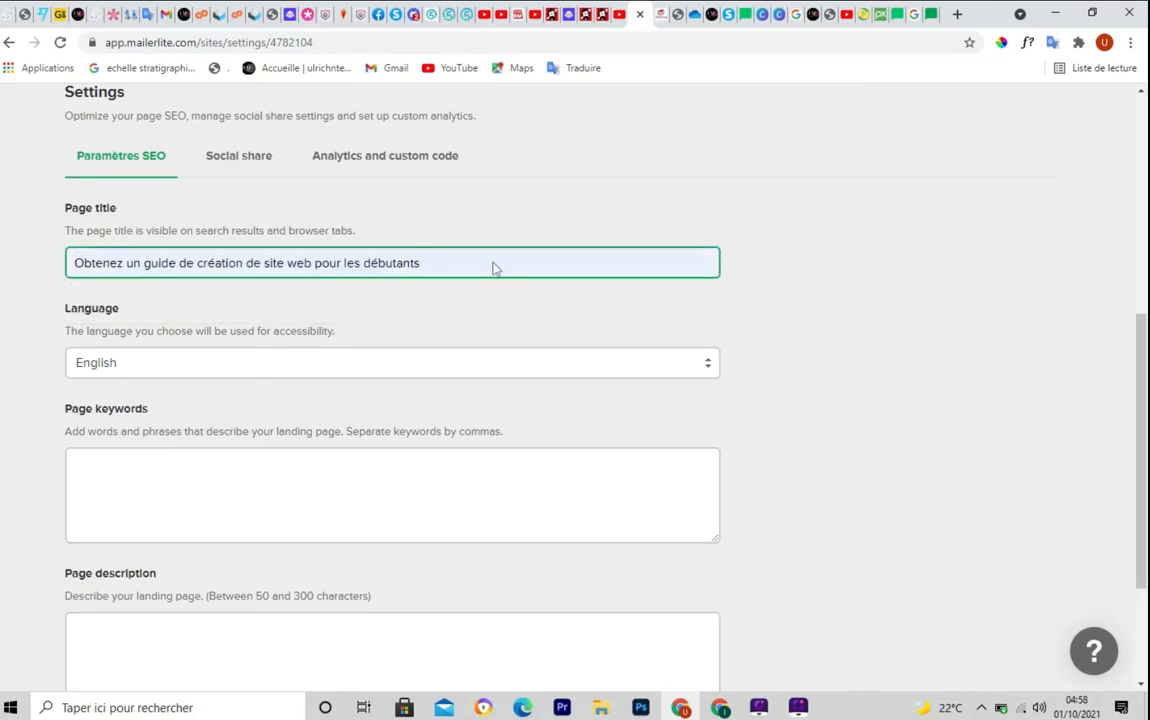
# Set the landing page language to Français
pyautogui.click(706, 368)
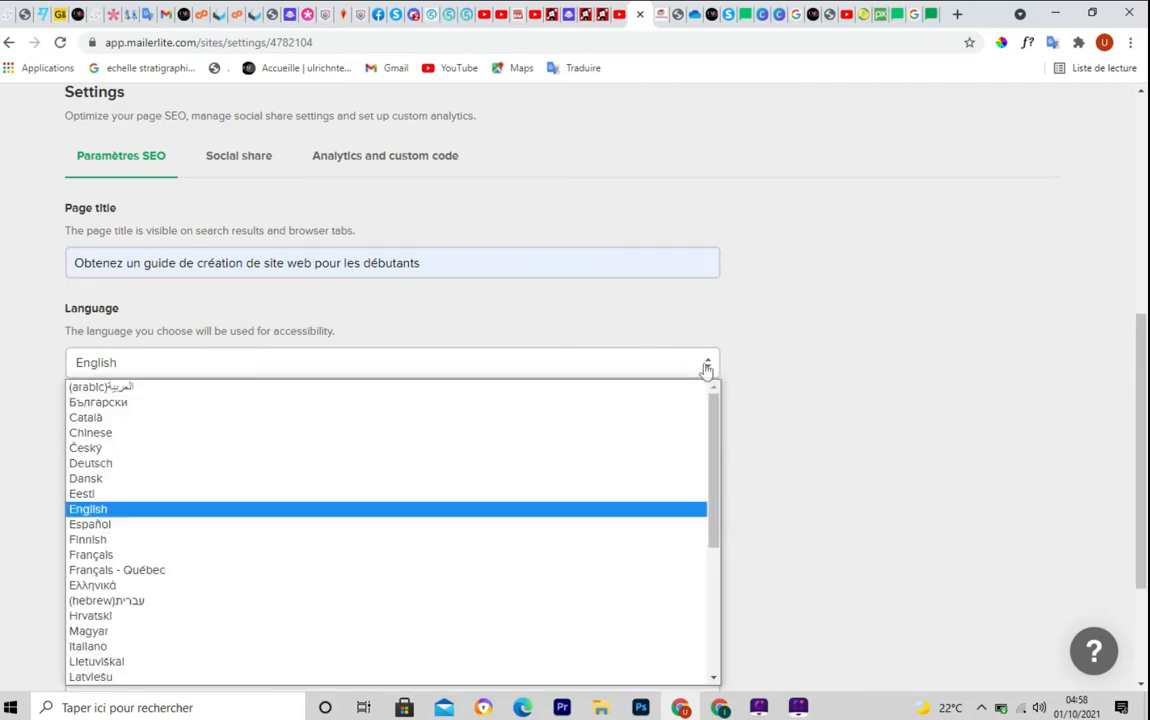
pyautogui.click(150, 555)
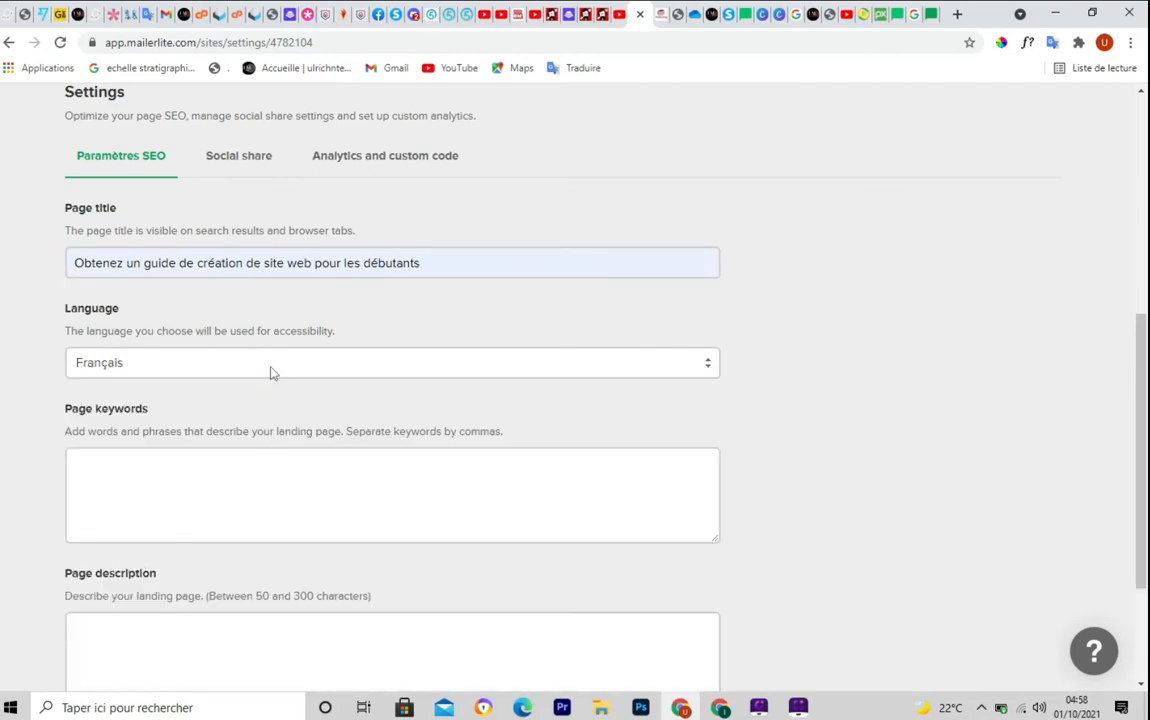
pyautogui.scroll(-1, 205, 367)
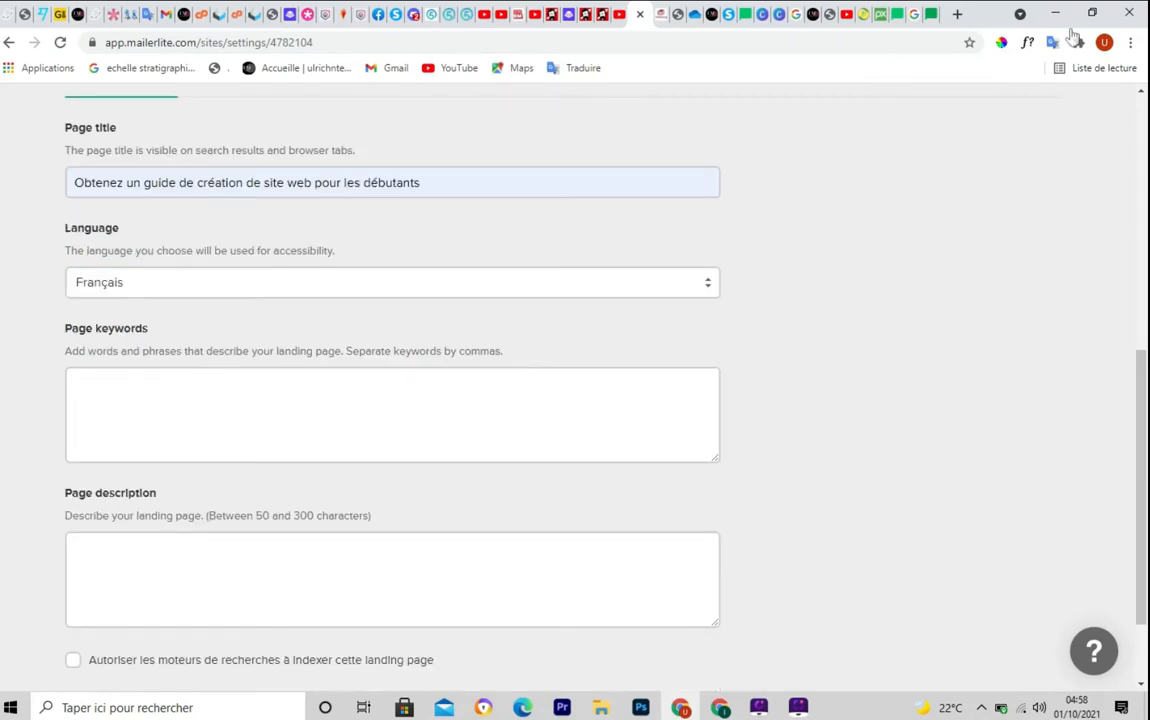
# Translate the settings page into French and enter the keywords 'SITE WEB,internet,divi'
pyautogui.click(1053, 45)
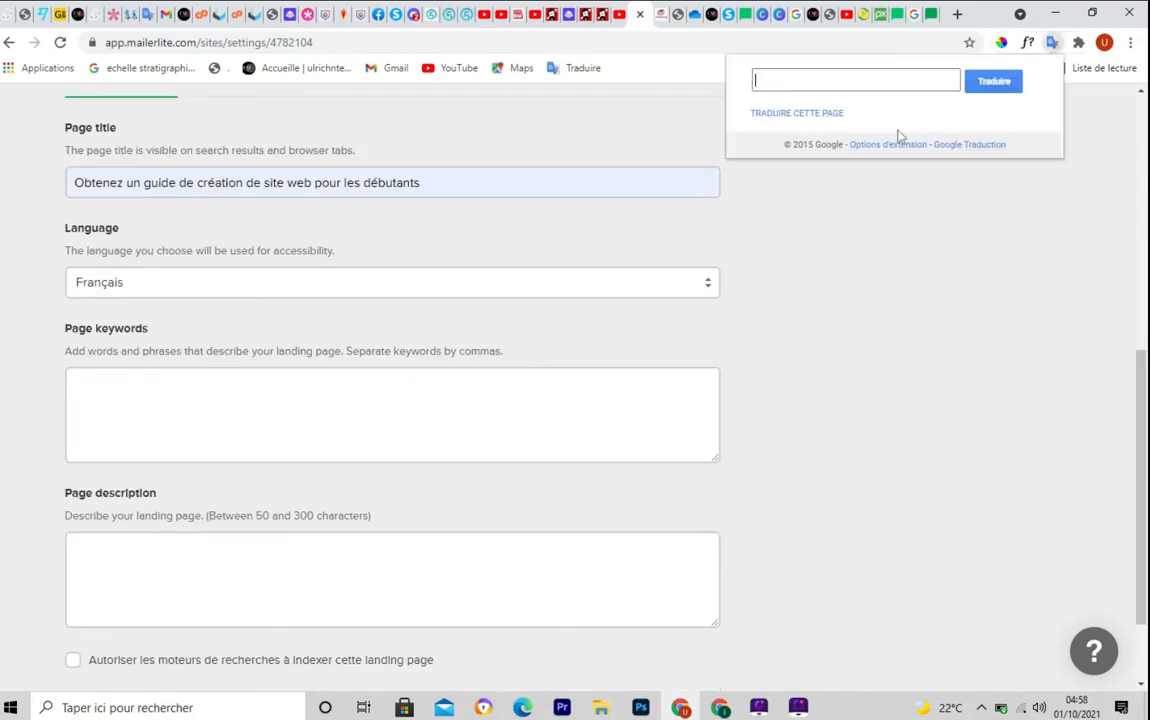
pyautogui.click(797, 122)
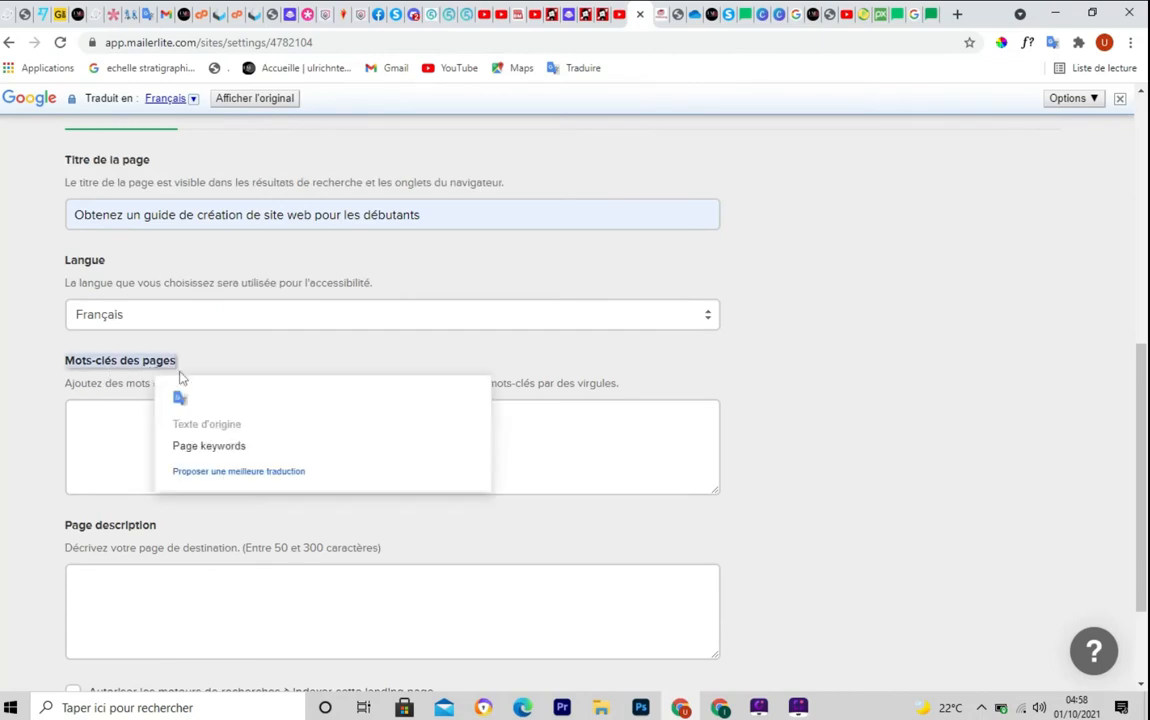
pyautogui.click(102, 424)
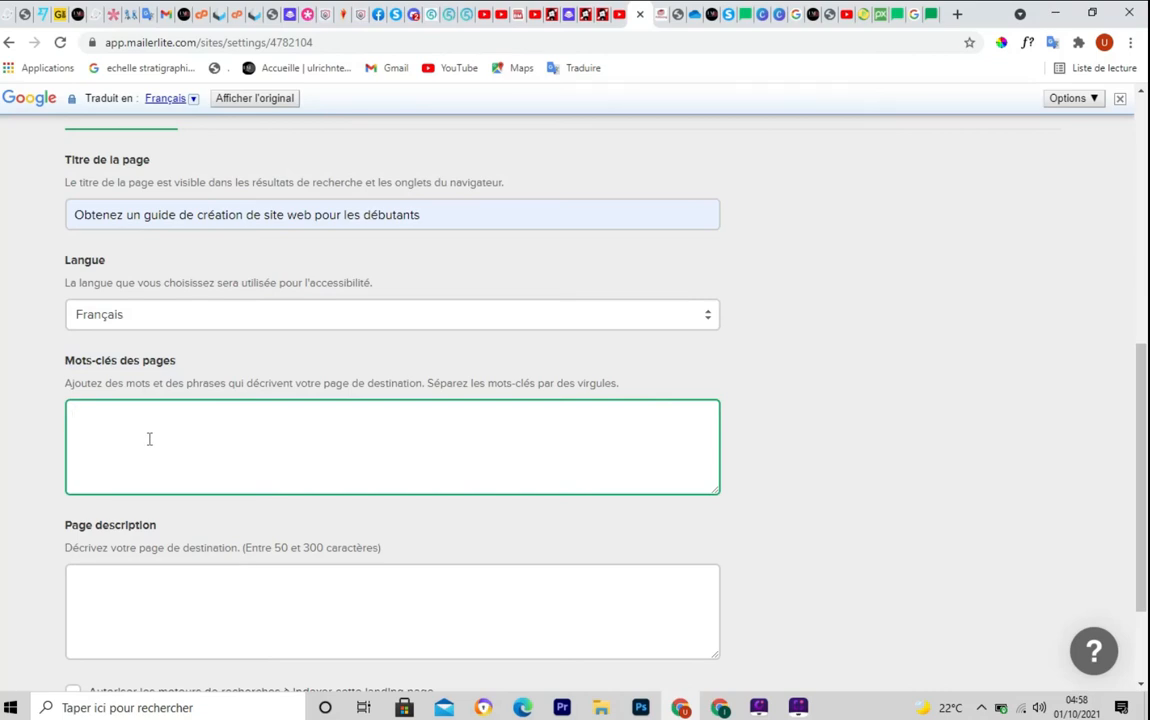
pyautogui.write('SITE WEB,internet,divi')
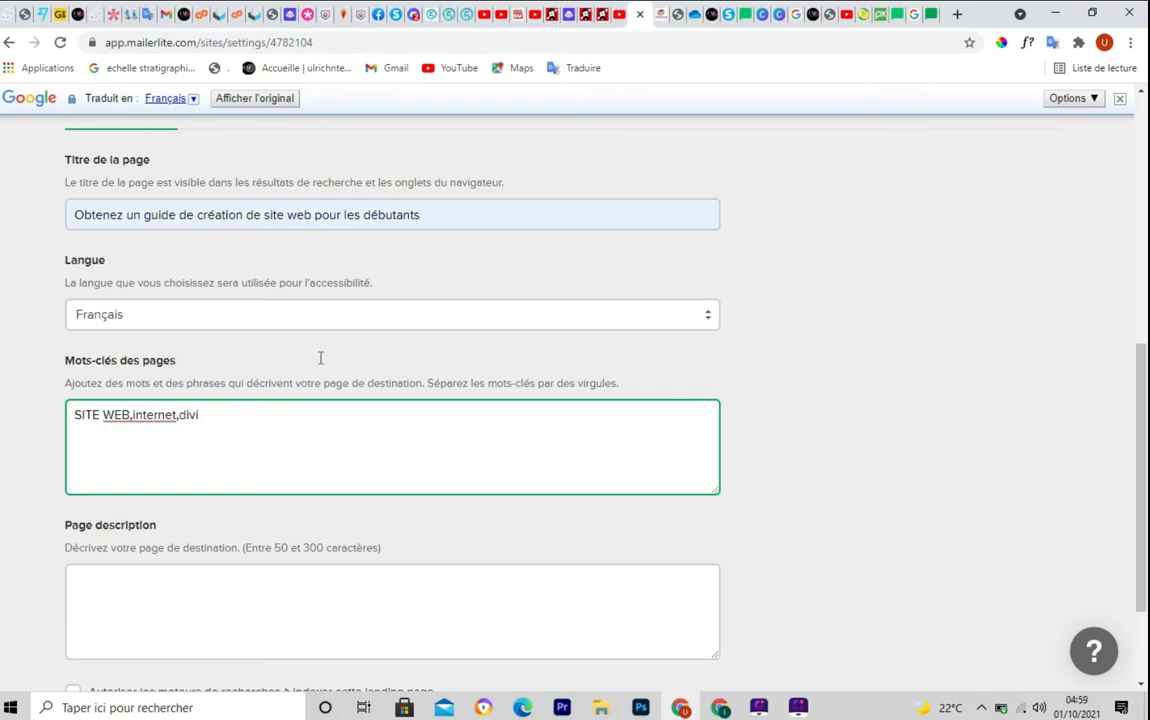
pyautogui.scroll(-1, 321, 448)
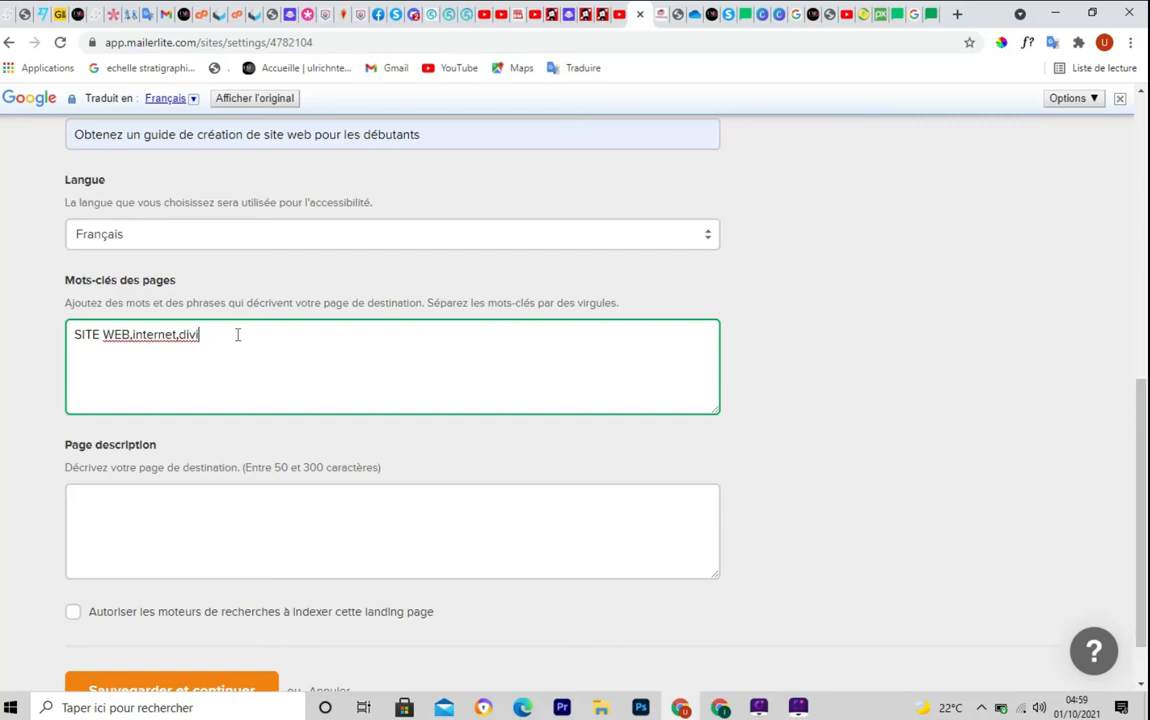
pyautogui.scroll(-1, 210, 385)
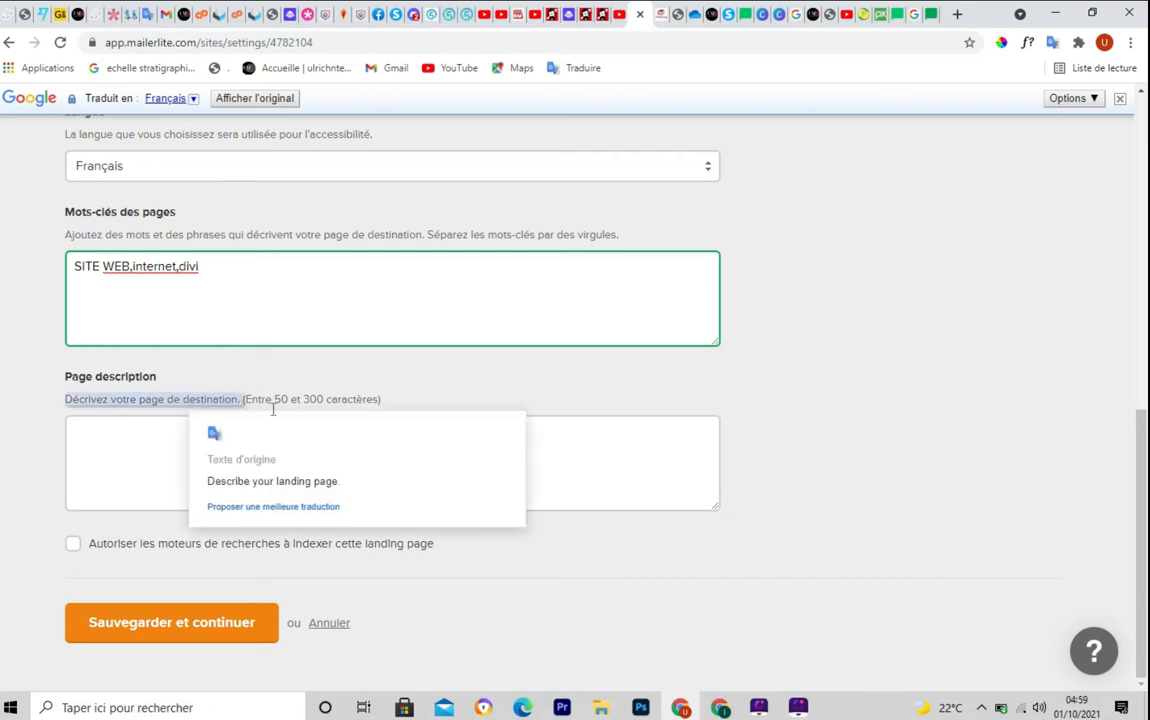
# Paste the French description of the free beginners' website guide, allow indexing, and save
pyautogui.click(110, 431)
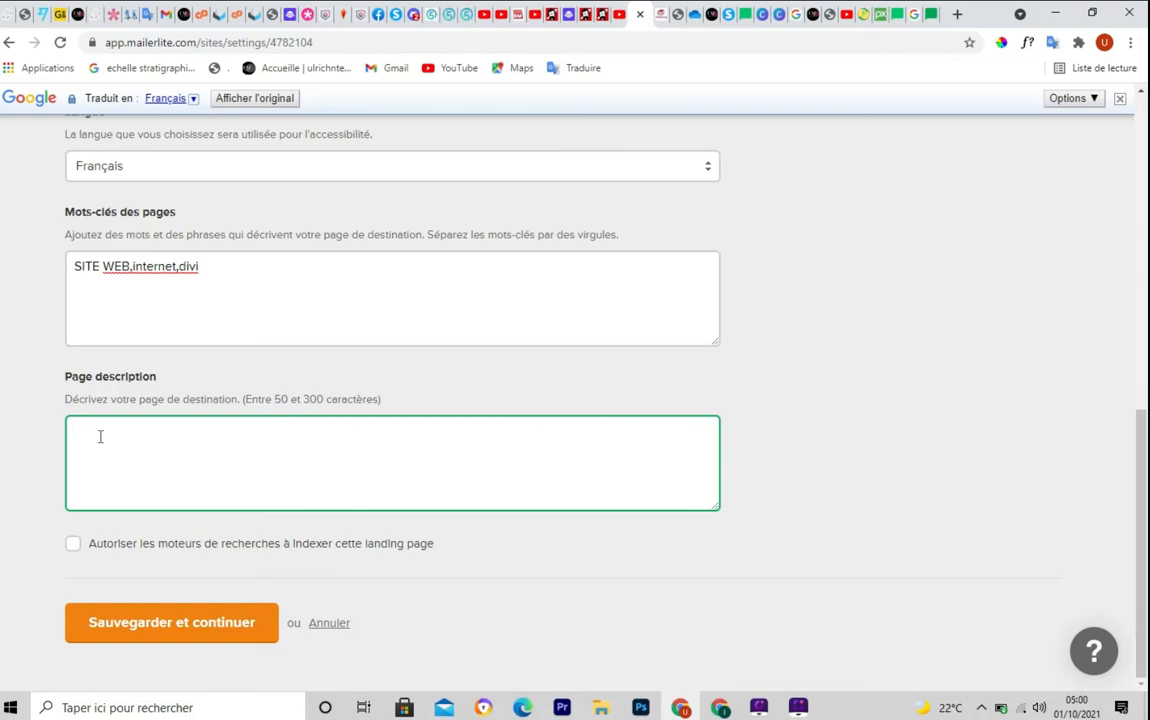
pyautogui.write('cette page vous permet de télécharger gratuitement un guide de création de sites web pour les débutants')
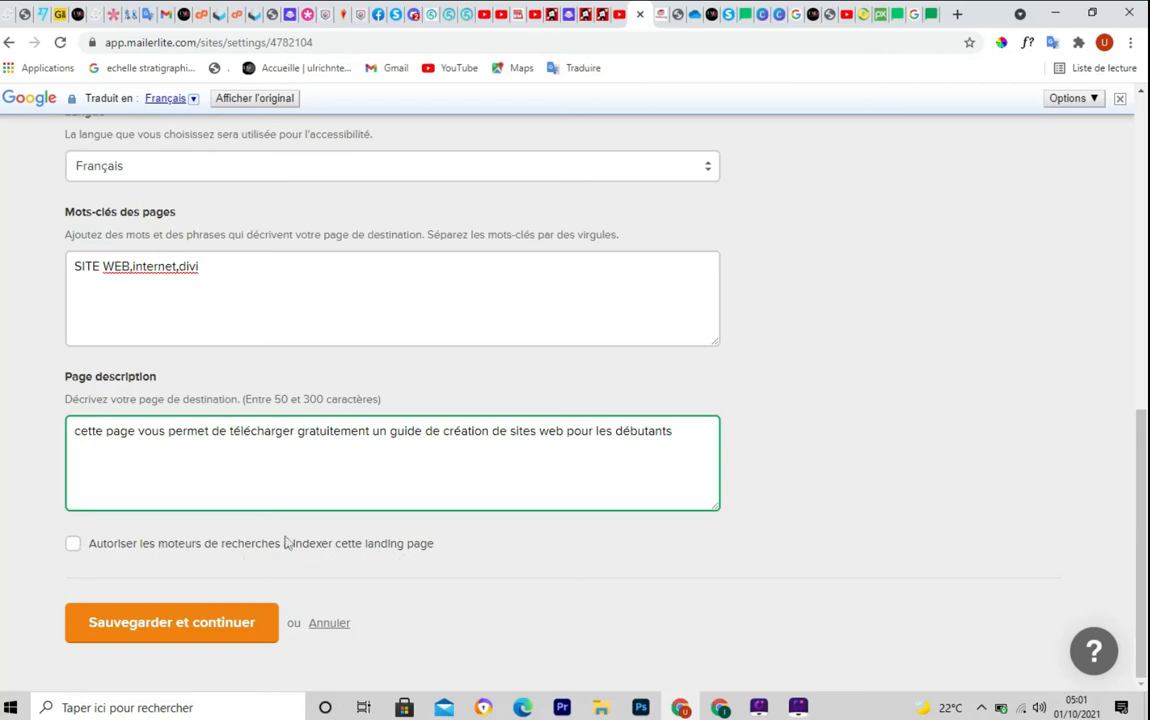
pyautogui.click(73, 544)
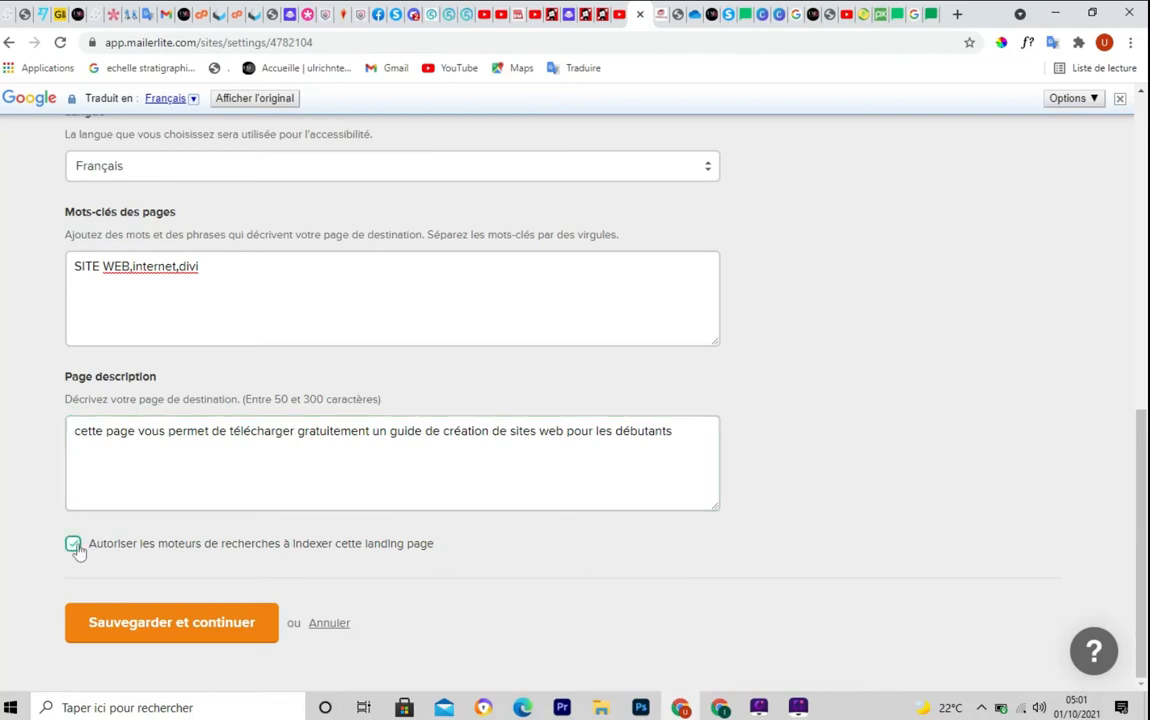
pyautogui.click(172, 632)
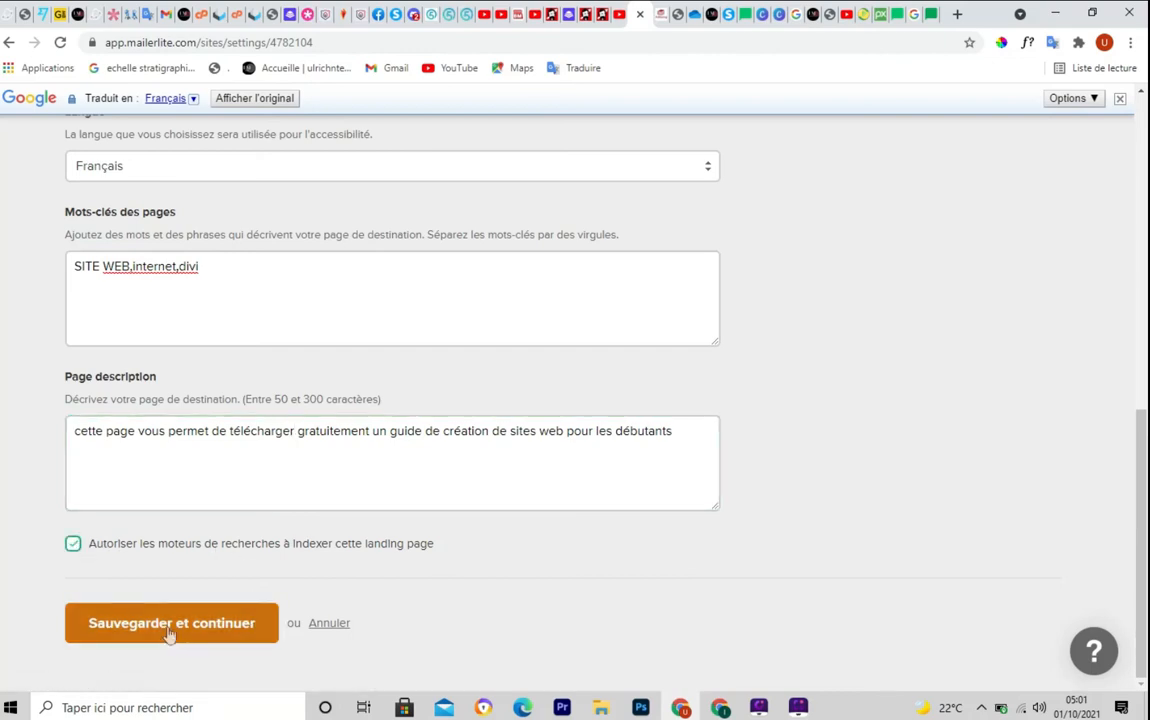
# Scroll through the saved SEO settings on the landing page overview
pyautogui.scroll(-4, 575, 400)
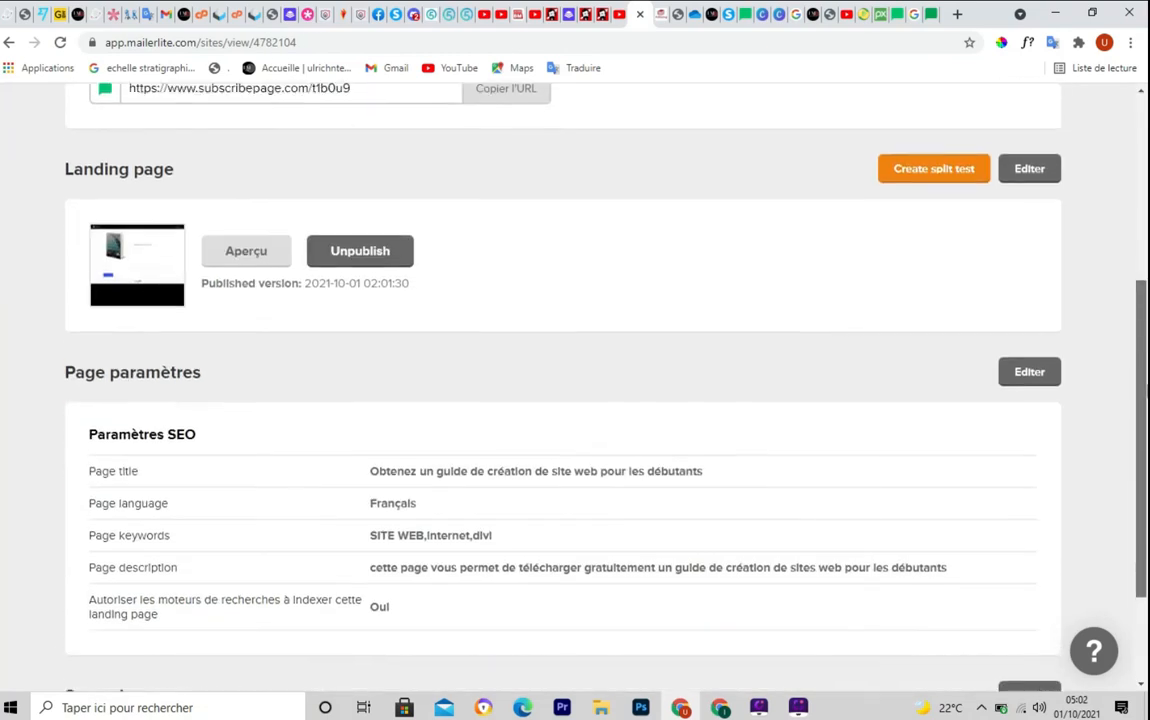
pyautogui.scroll(-1, 575, 400)
pyautogui.scroll(4, 575, 400)
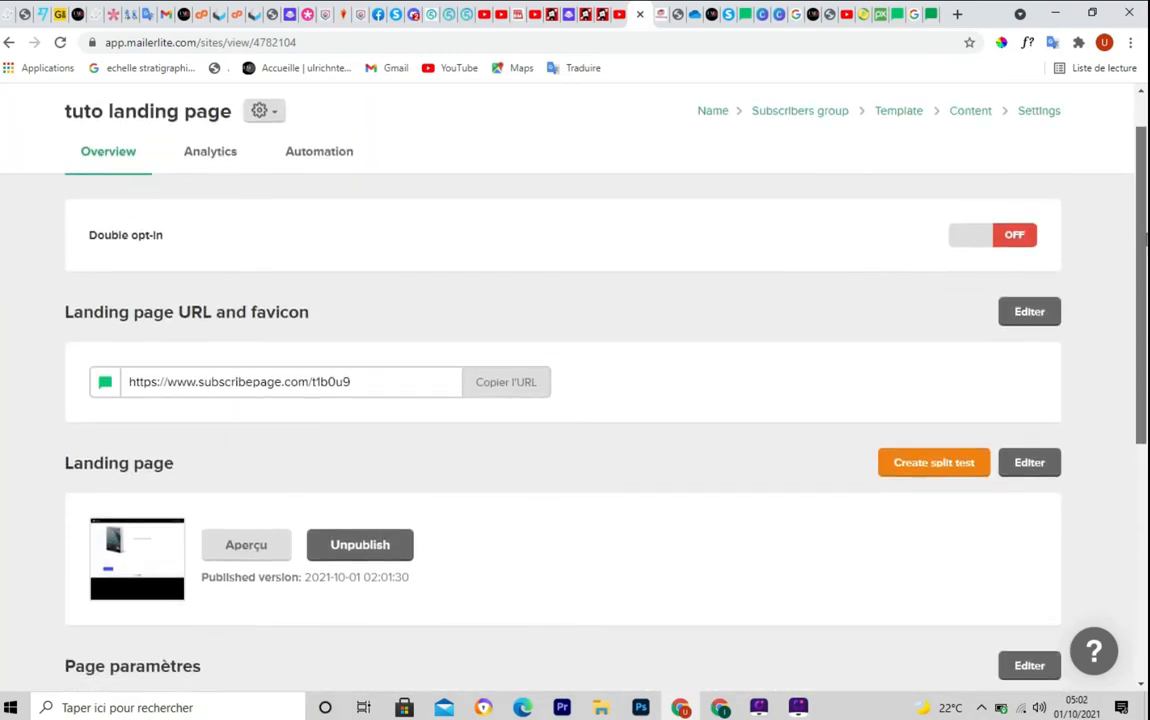
pyautogui.scroll(-1, 1029, 218)
pyautogui.scroll(2, 1029, 218)
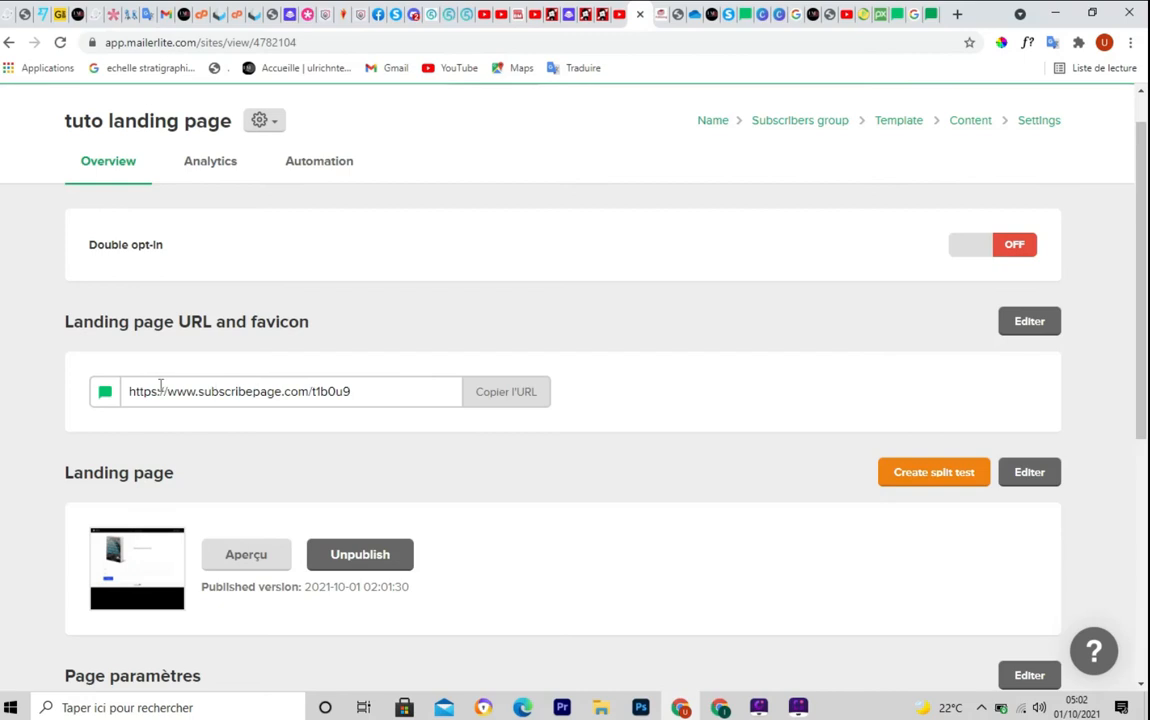
pyautogui.moveTo(85, 363)
pyautogui.mouseDown()
pyautogui.moveTo(380, 411)
pyautogui.moveTo(566, 413)
pyautogui.mouseUp()
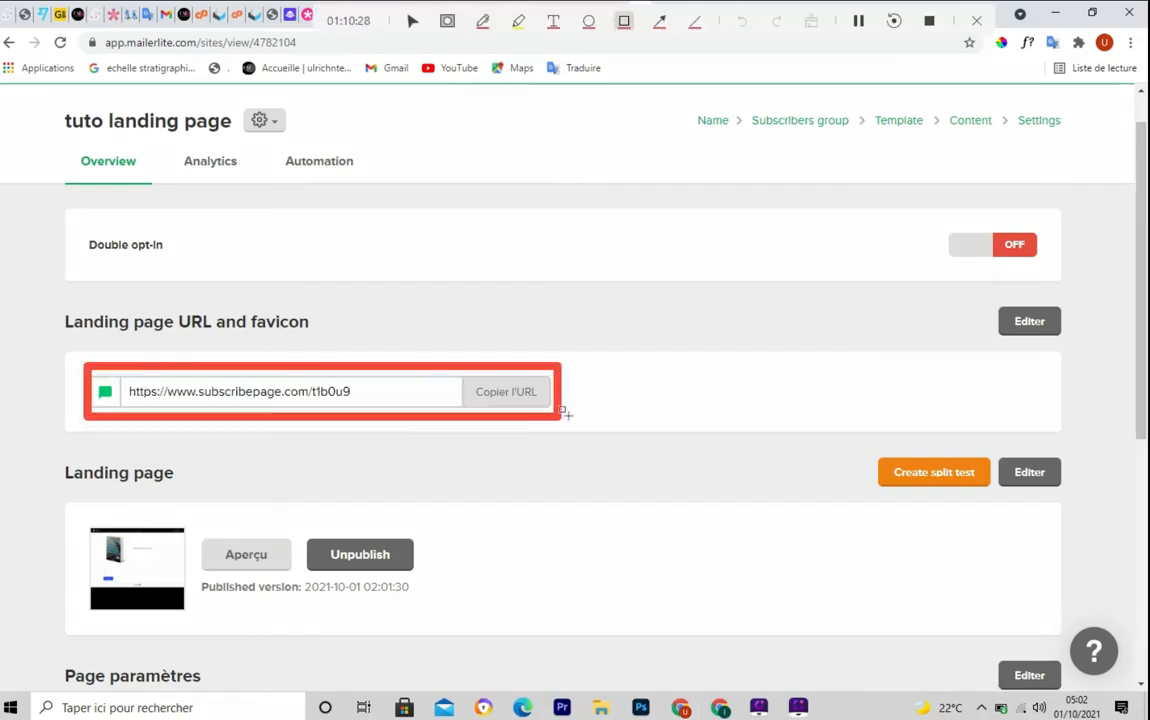
pyautogui.press('Escape')
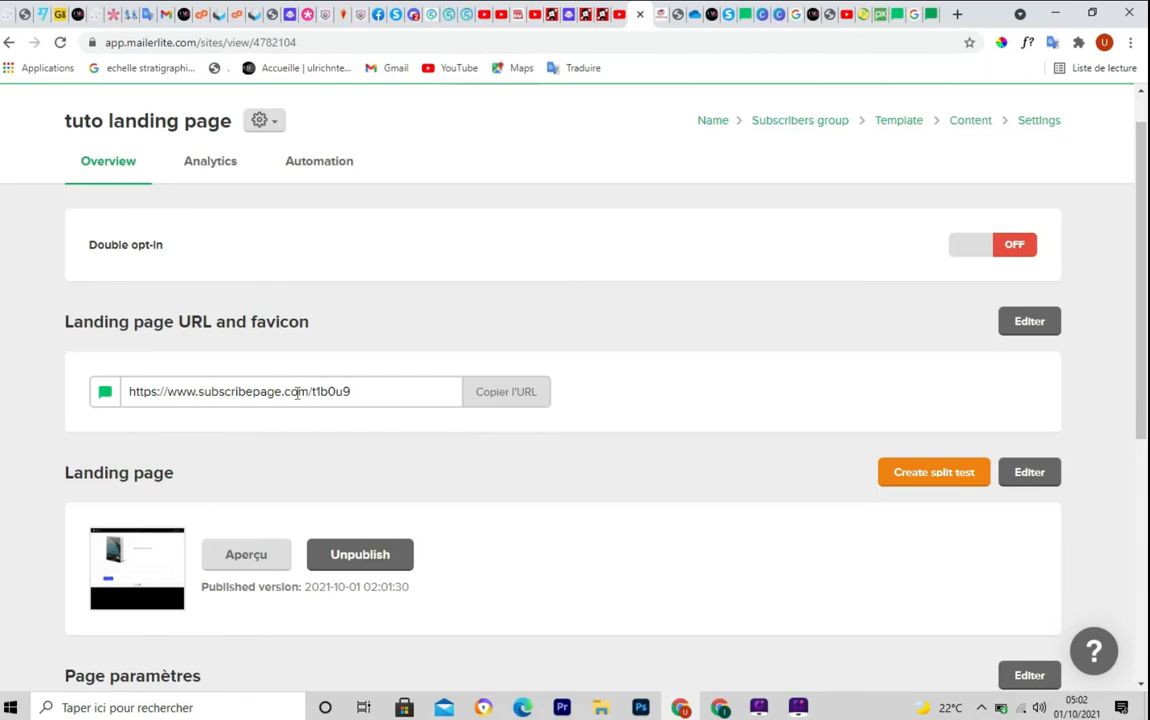
# Copy the landing page's subscribepage.com address with Copier l'URL
pyautogui.scroll(-2, 385, 400)
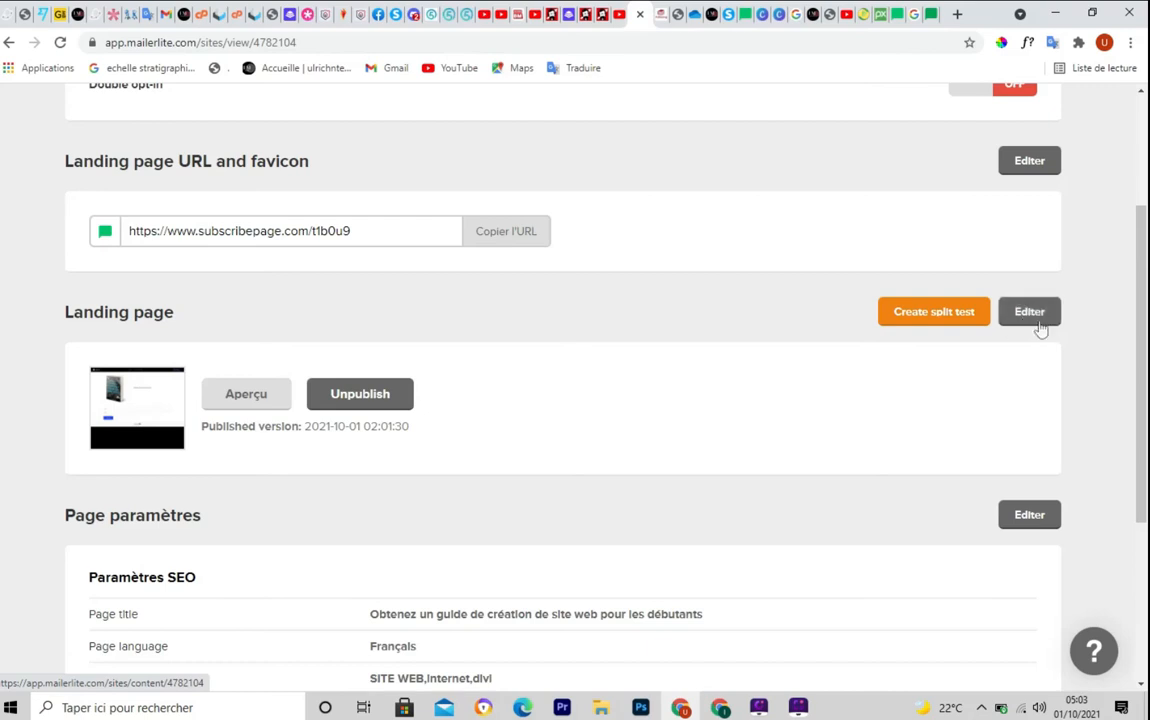
pyautogui.scroll(1, 500, 472)
pyautogui.scroll(-3, 500, 475)
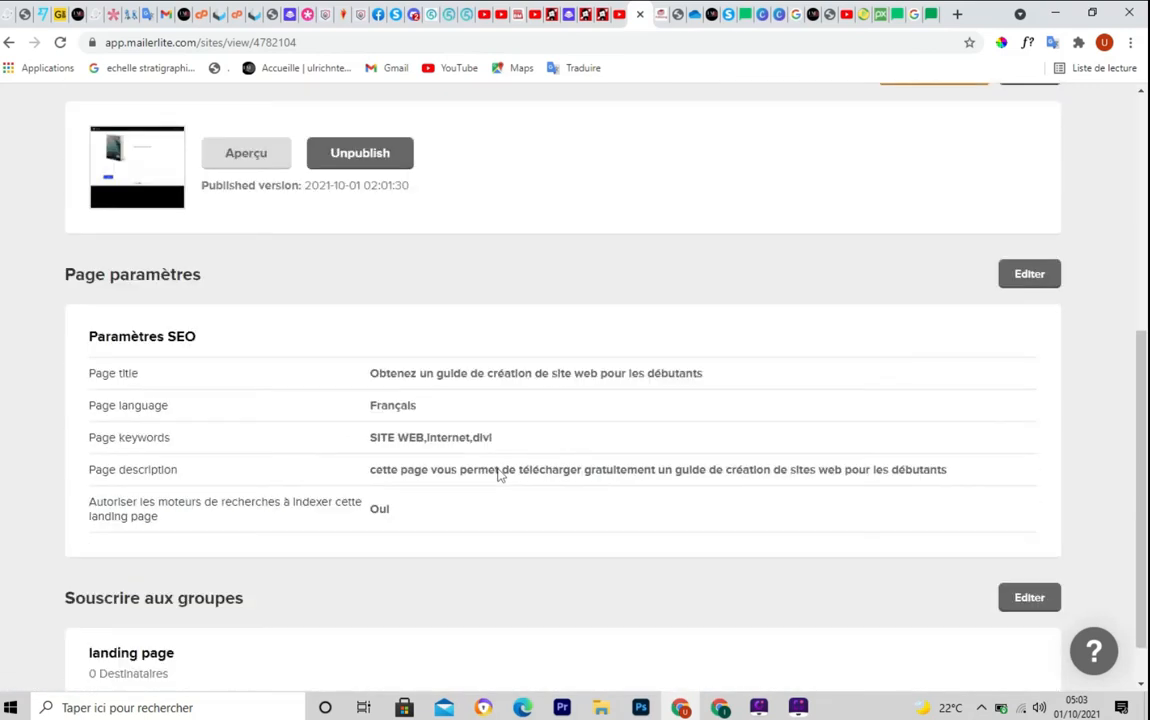
pyautogui.scroll(-1, 500, 474)
pyautogui.scroll(4, 500, 474)
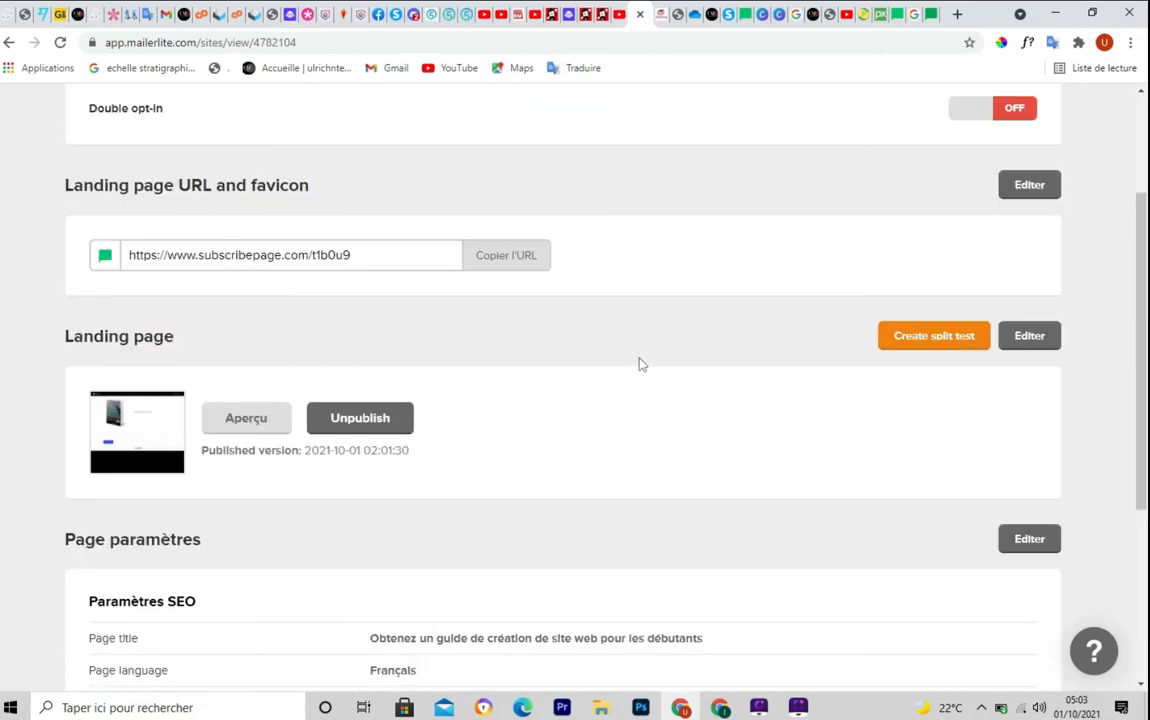
pyautogui.scroll(1, 577, 447)
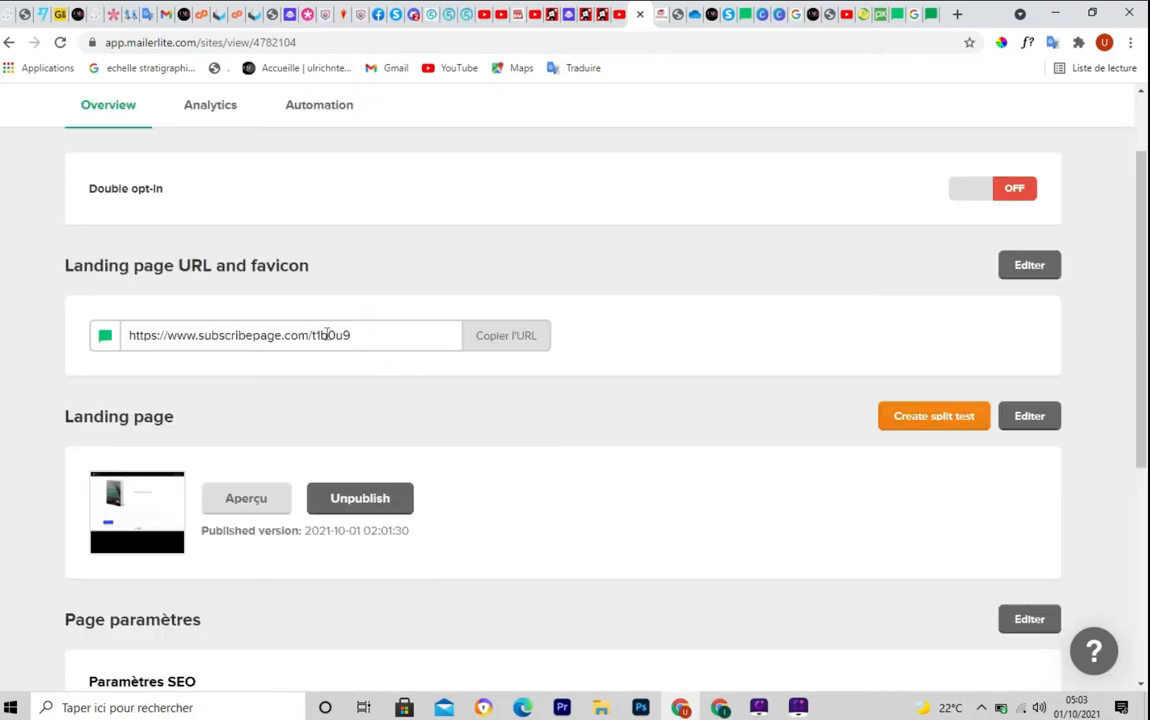
pyautogui.click(512, 340)
pyautogui.hotkey('ctrl', 'c')
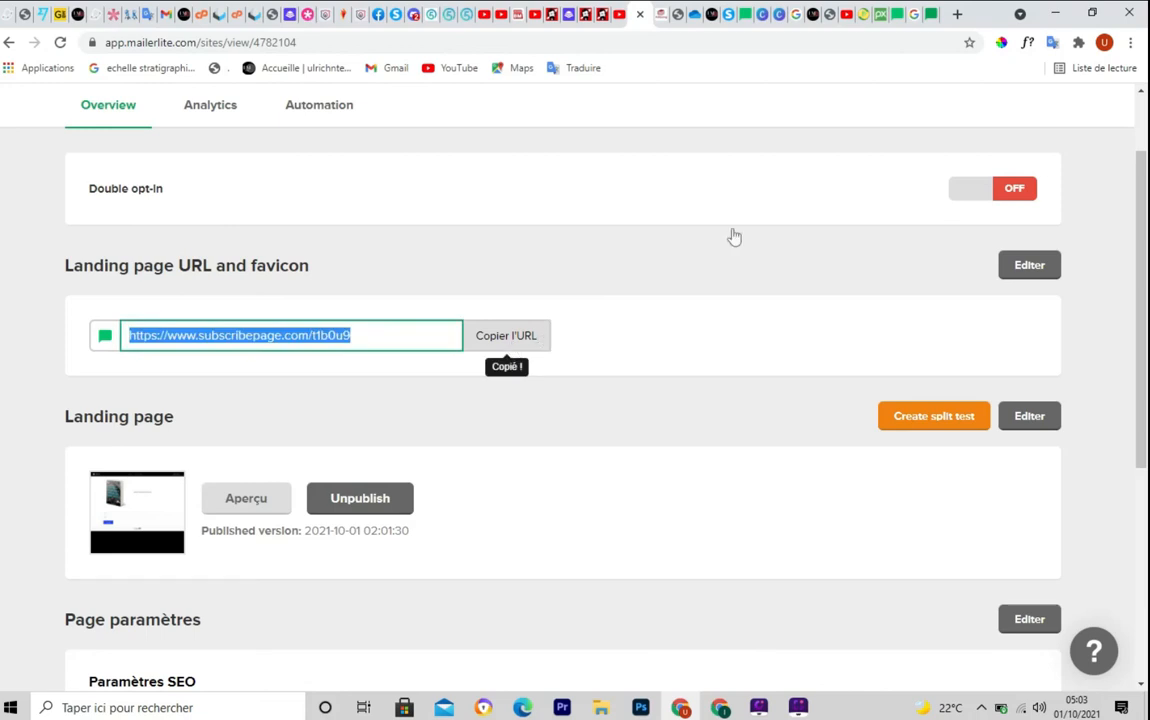
pyautogui.click(935, 18)
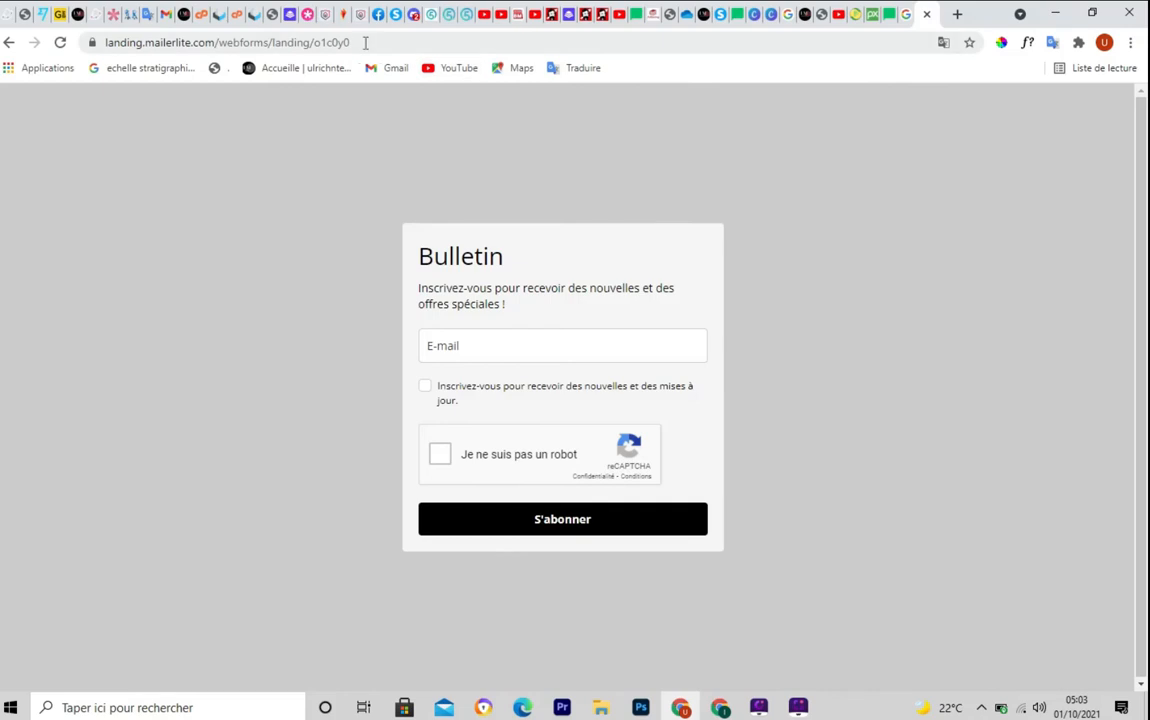
pyautogui.moveTo(364, 42); pyautogui.dragTo(55, 43)
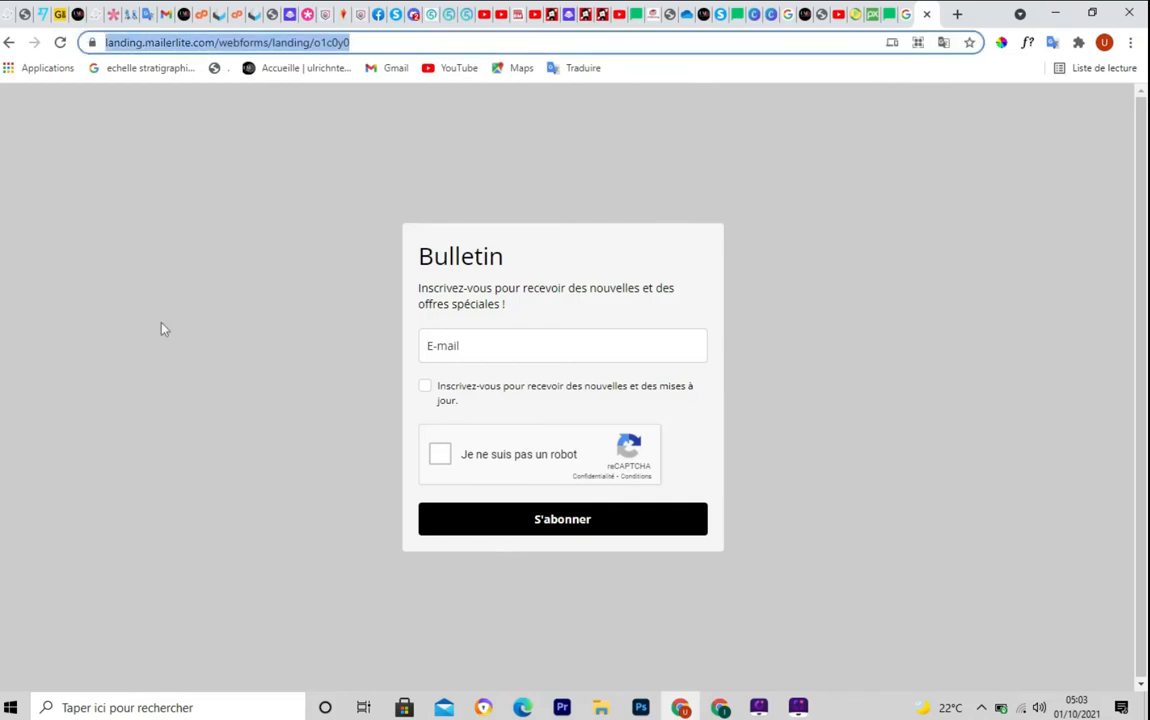
pyautogui.hotkey('ctrl', 'v')
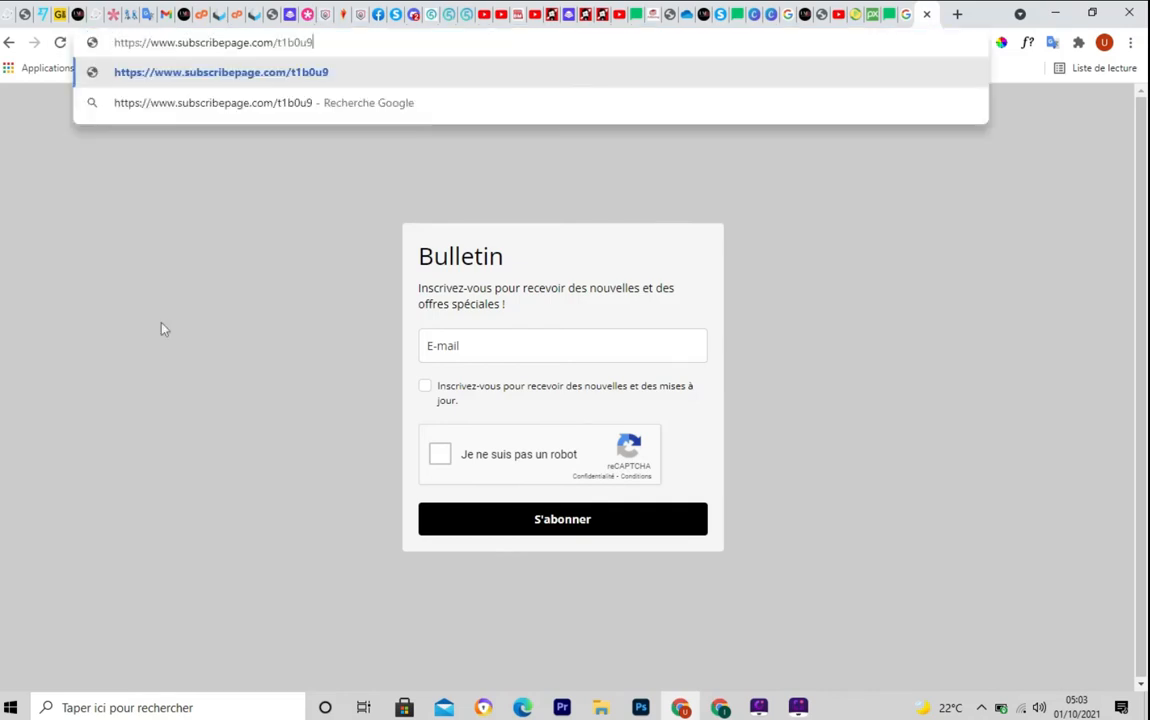
pyautogui.press('Return')
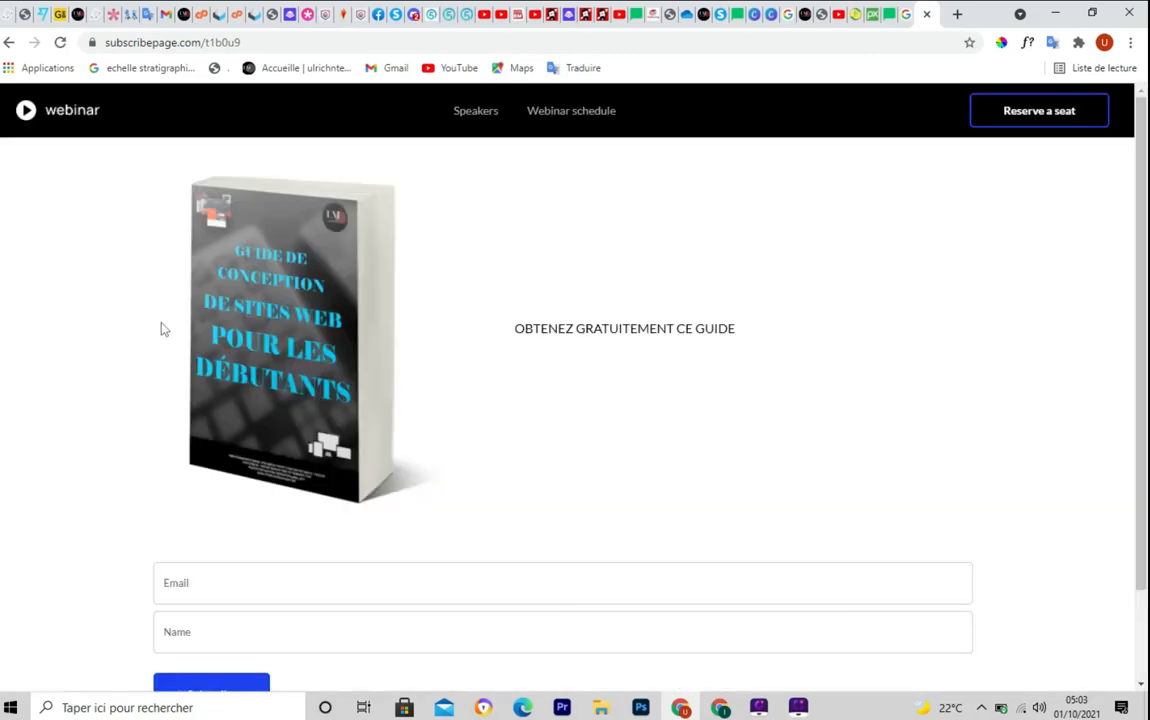
pyautogui.moveTo(1141, 138)
pyautogui.mouseDown()
pyautogui.moveTo(1141, 254)
pyautogui.moveTo(1137, 124)
pyautogui.mouseUp()
pyautogui.moveTo(1137, 135); pyautogui.dragTo(1141, 198)
pyautogui.click(350, 505)
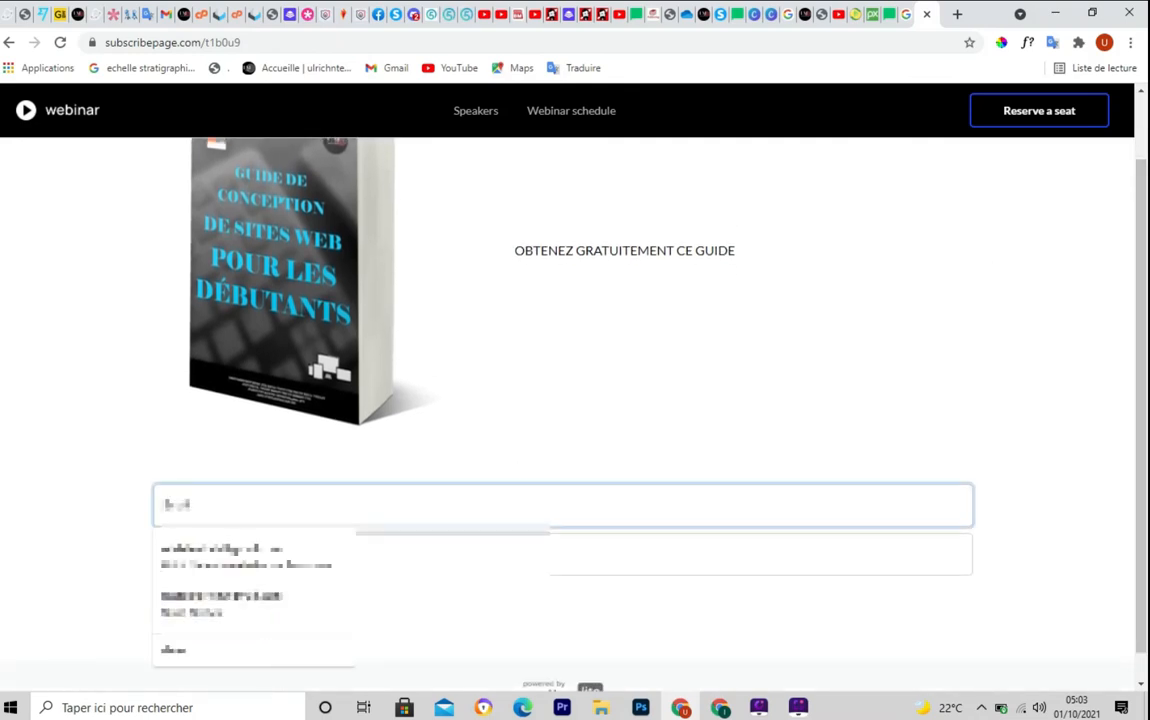
pyautogui.click(243, 565)
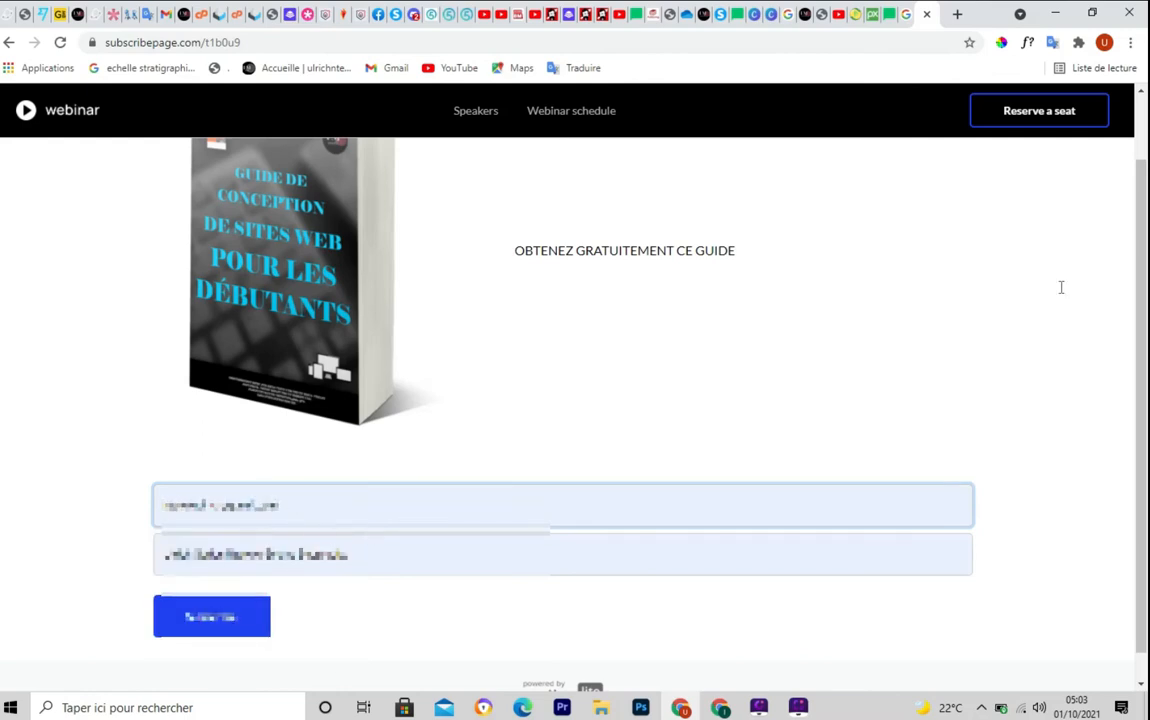
pyautogui.moveTo(1145, 253); pyautogui.dragTo(1147, 234)
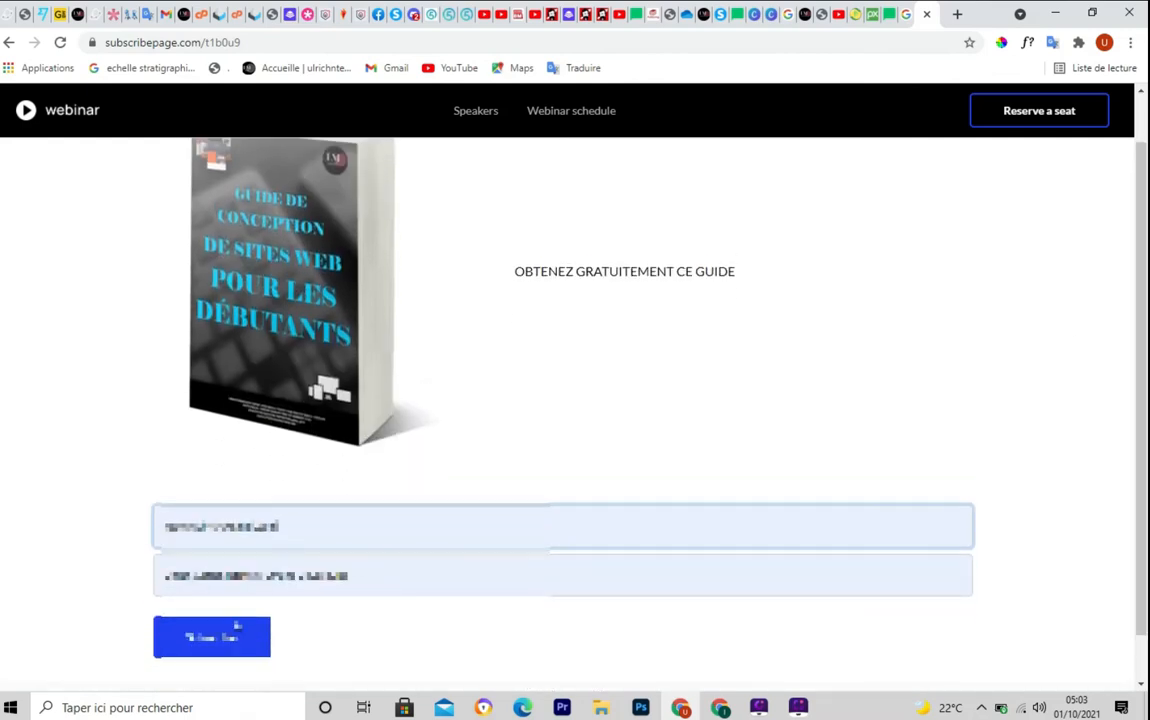
pyautogui.click(214, 650)
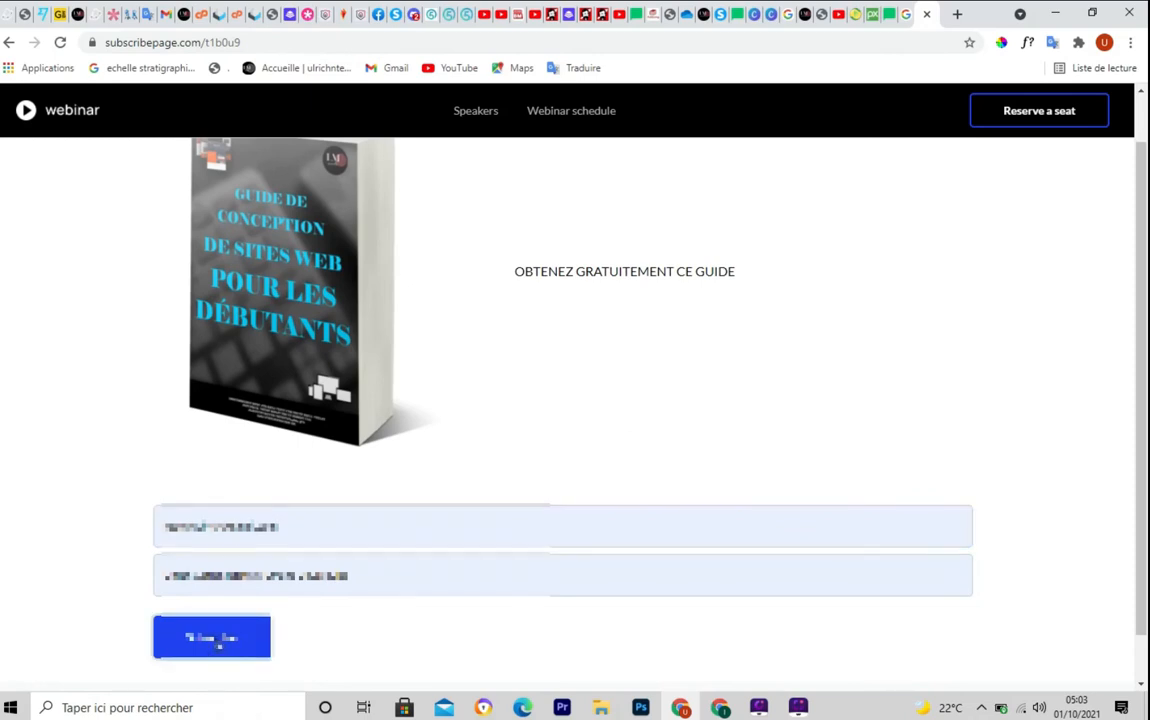
pyautogui.click(217, 643)
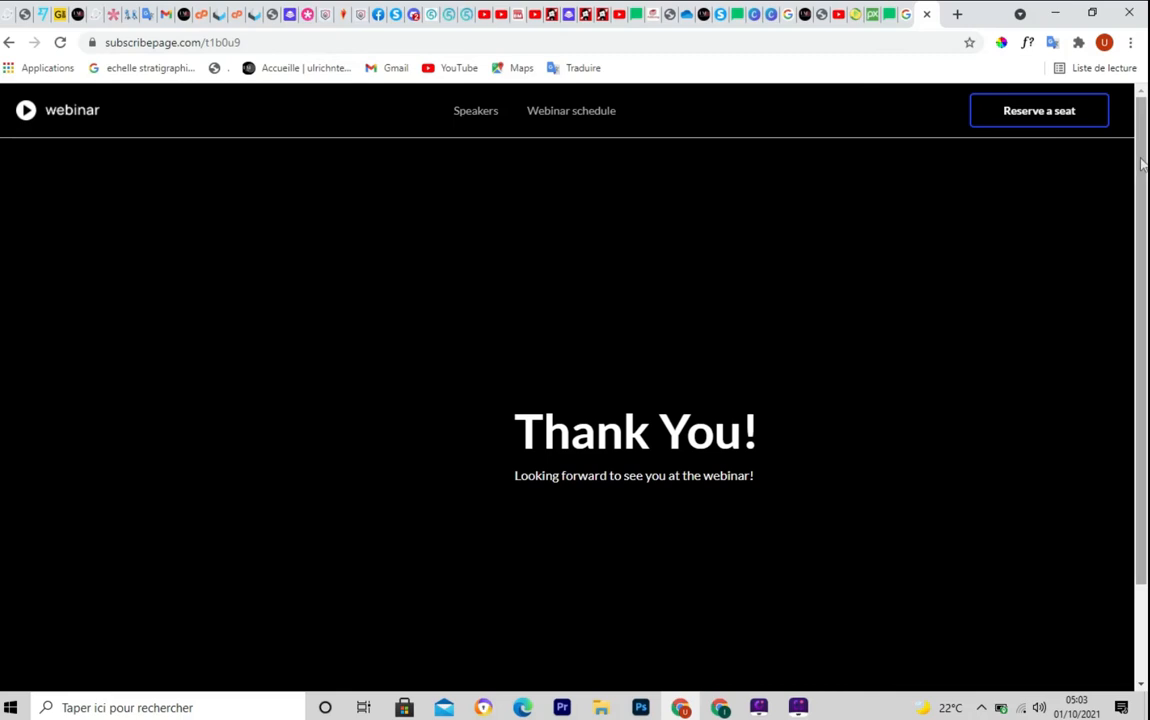
pyautogui.moveTo(1143, 223); pyautogui.dragTo(1143, 323)
pyautogui.scroll(1, 1143, 323)
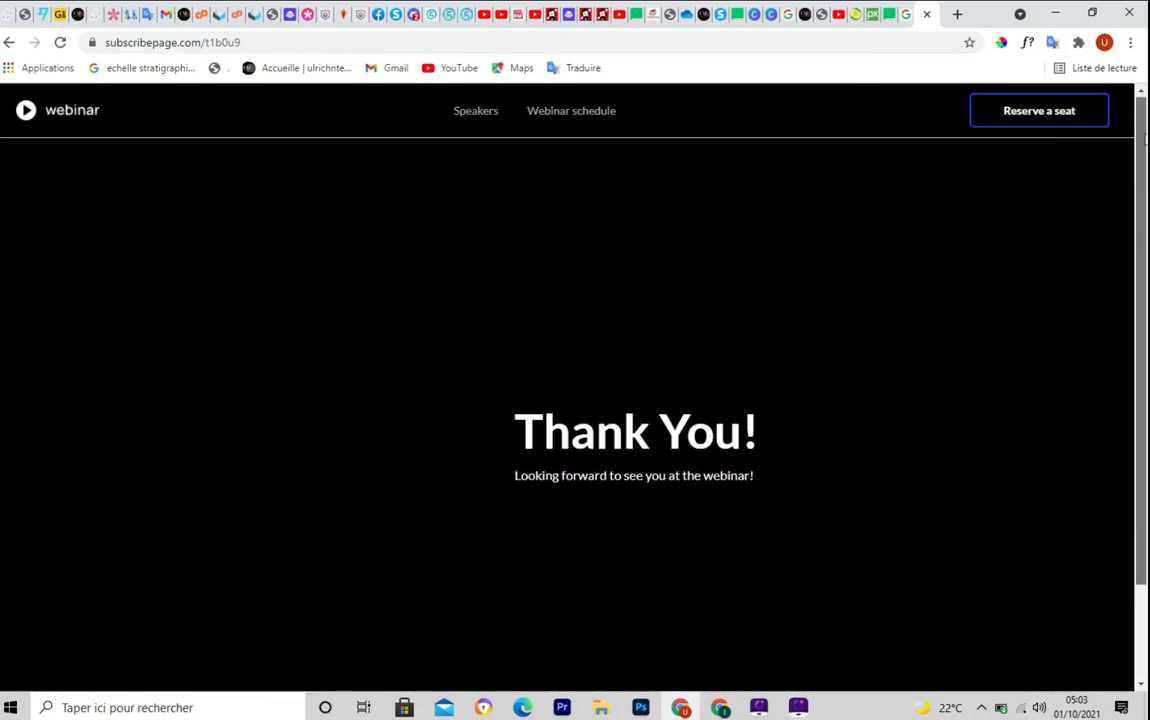
pyautogui.scroll(-1, 1143, 323)
pyautogui.scroll(1, 1139, 270)
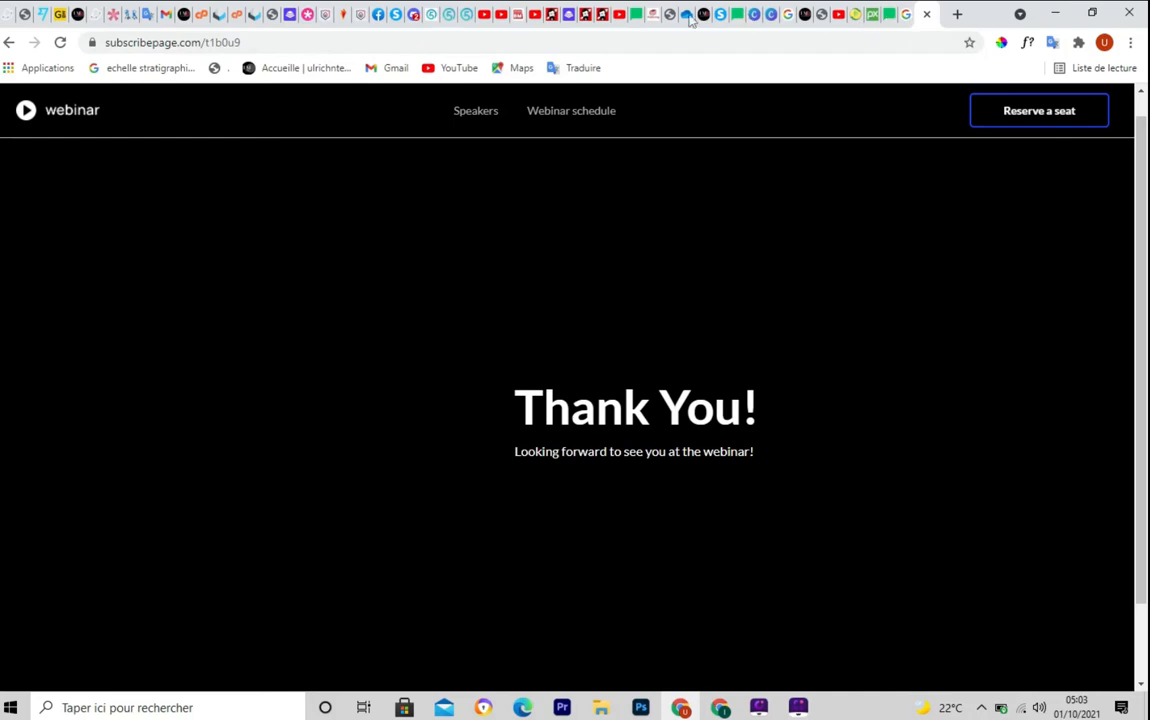
# Return to the MailerLite tab and browse the 'tuto landing page' overview
pyautogui.click(638, 16)
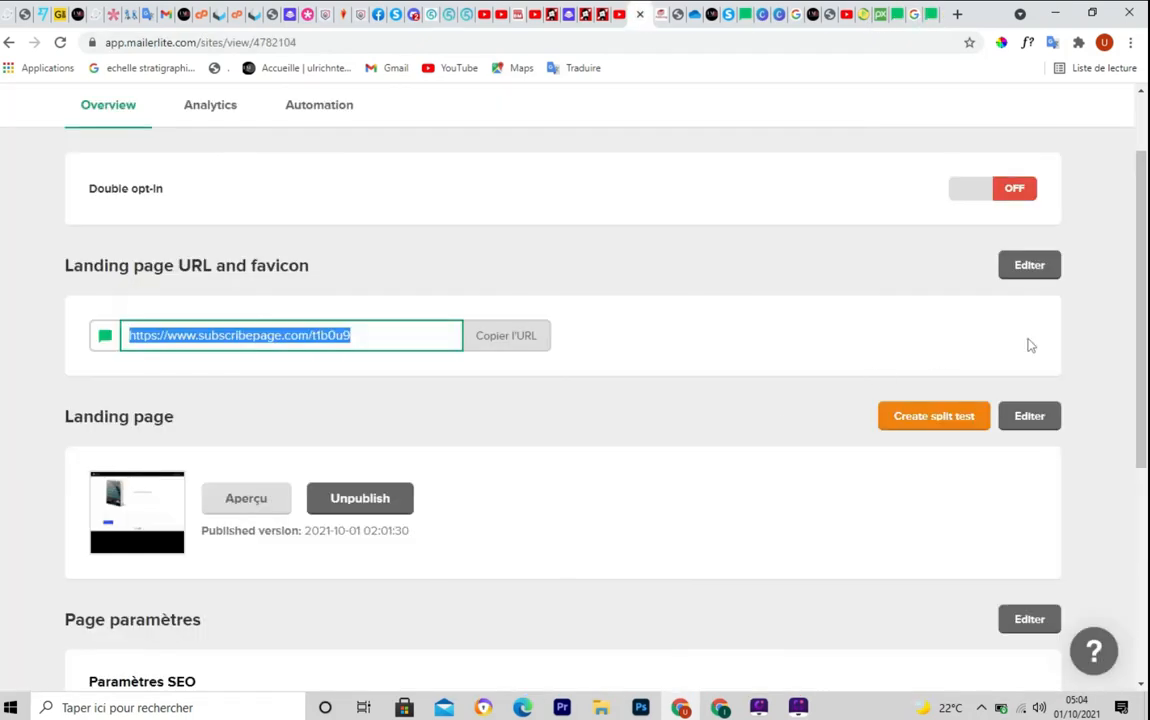
pyautogui.moveTo(1145, 325); pyautogui.dragTo(1108, 567)
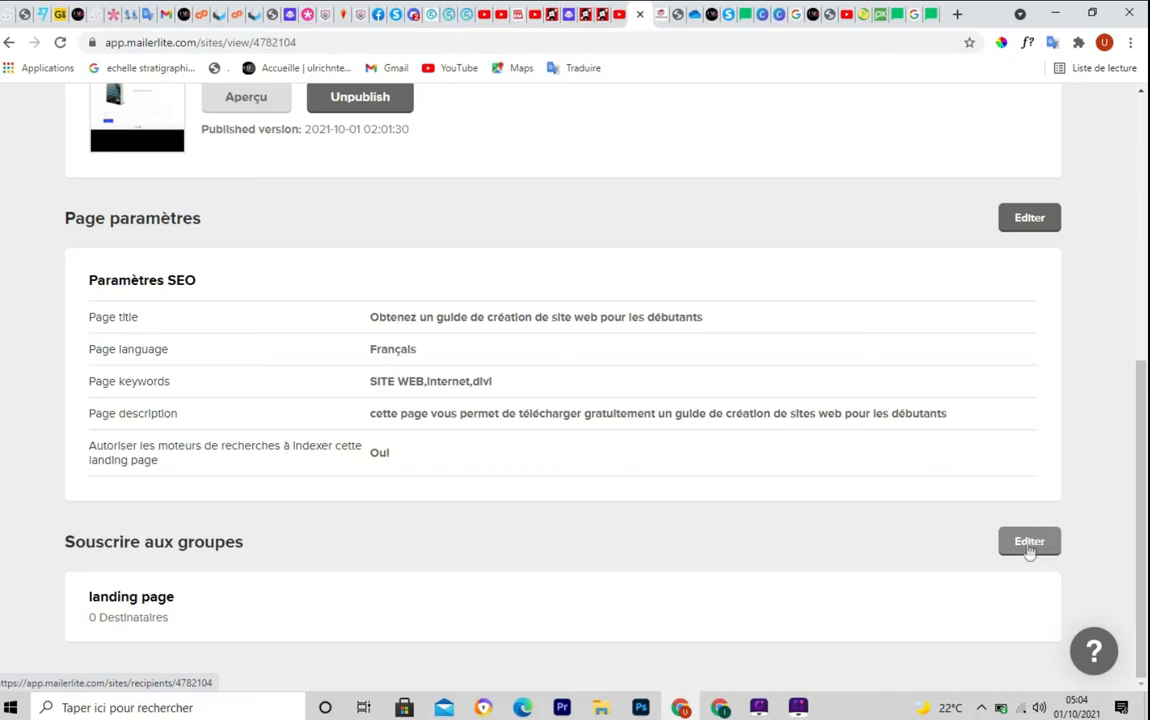
pyautogui.scroll(5, 1141, 500)
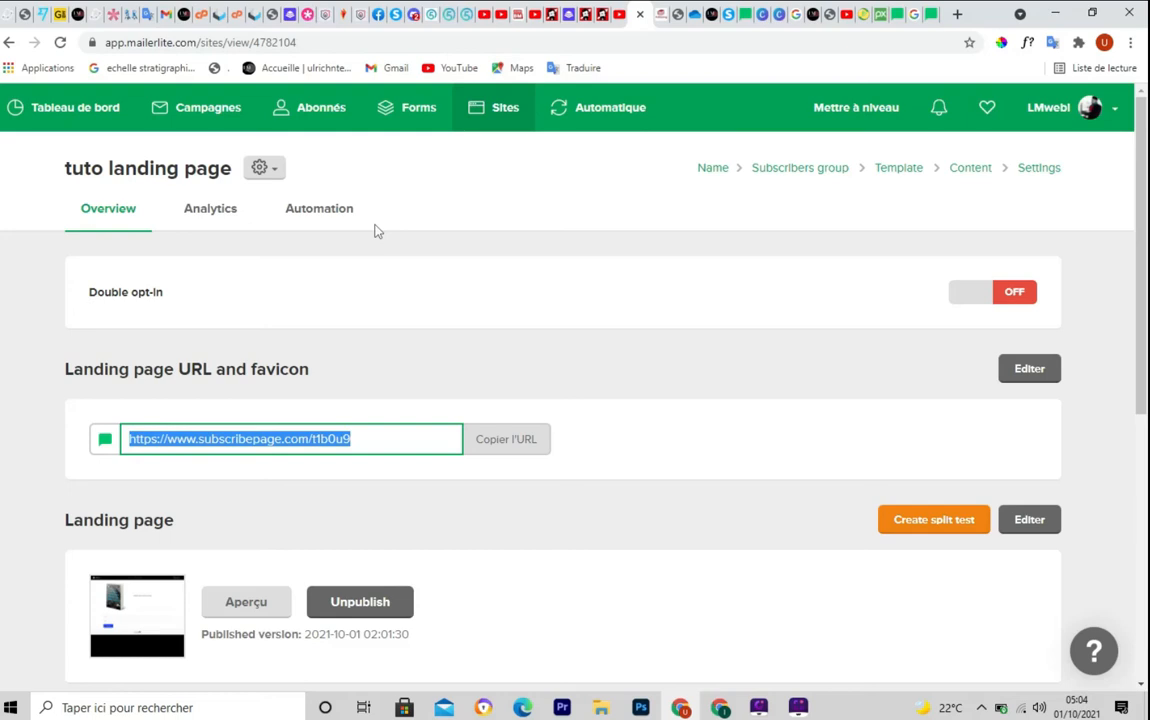
# Go to Sites and outline the tuto landing page row in red
pyautogui.click(505, 112)
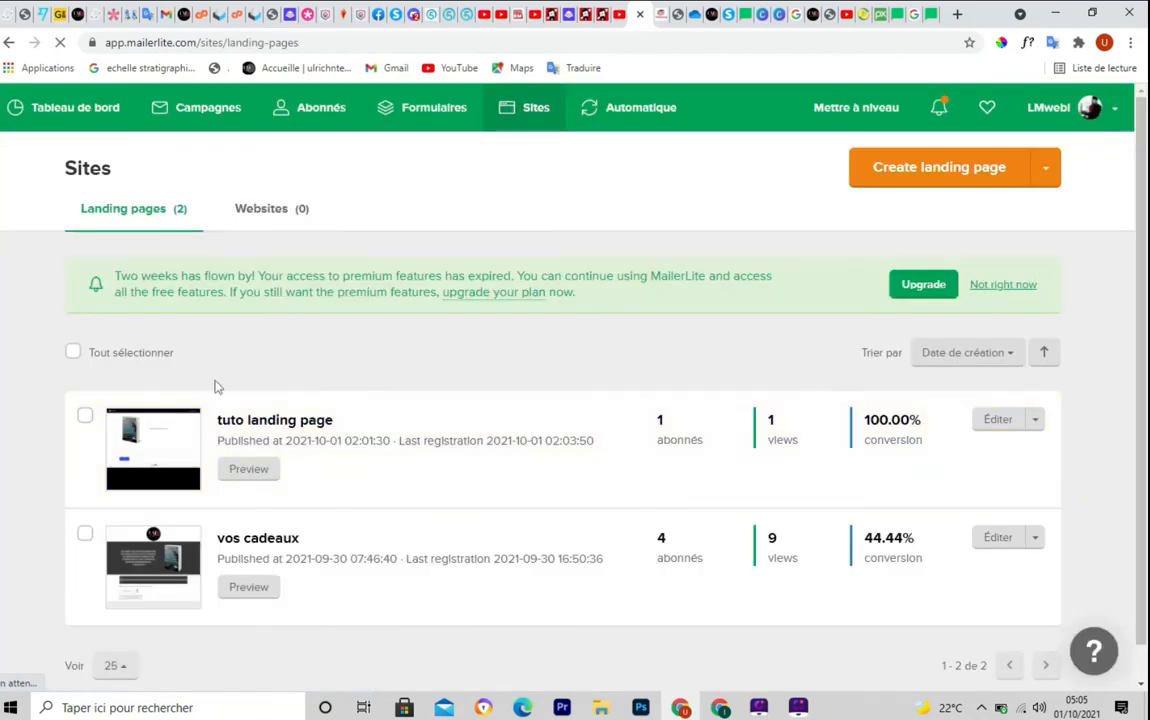
pyautogui.hotkey('ctrl', 'F5')
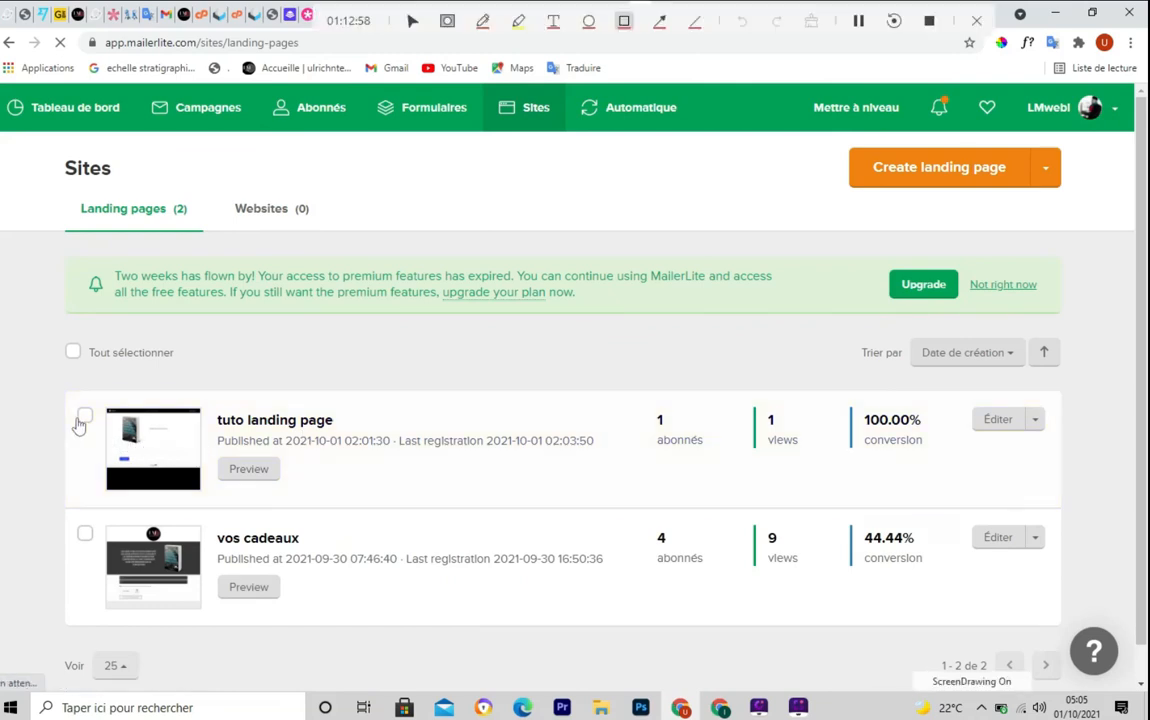
pyautogui.moveTo(60, 394)
pyautogui.mouseDown()
pyautogui.moveTo(46, 465)
pyautogui.moveTo(449, 512)
pyautogui.moveTo(1042, 512)
pyautogui.mouseUp()
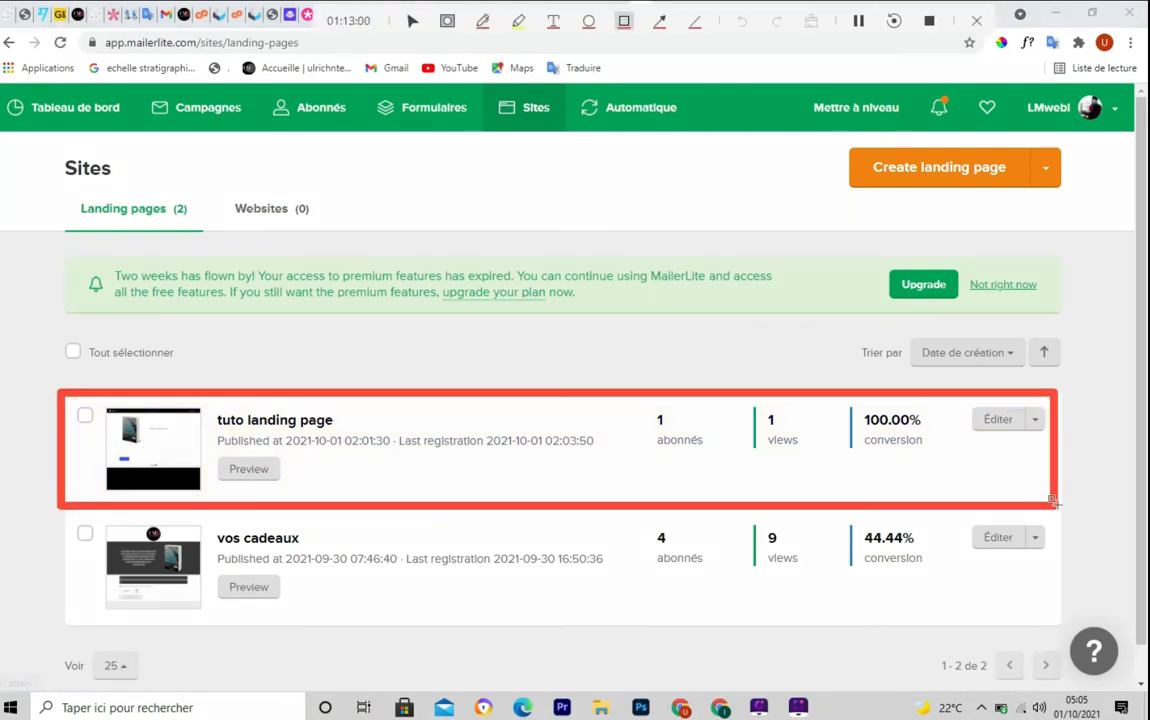
pyautogui.hotkey('ctrl', 'F5')
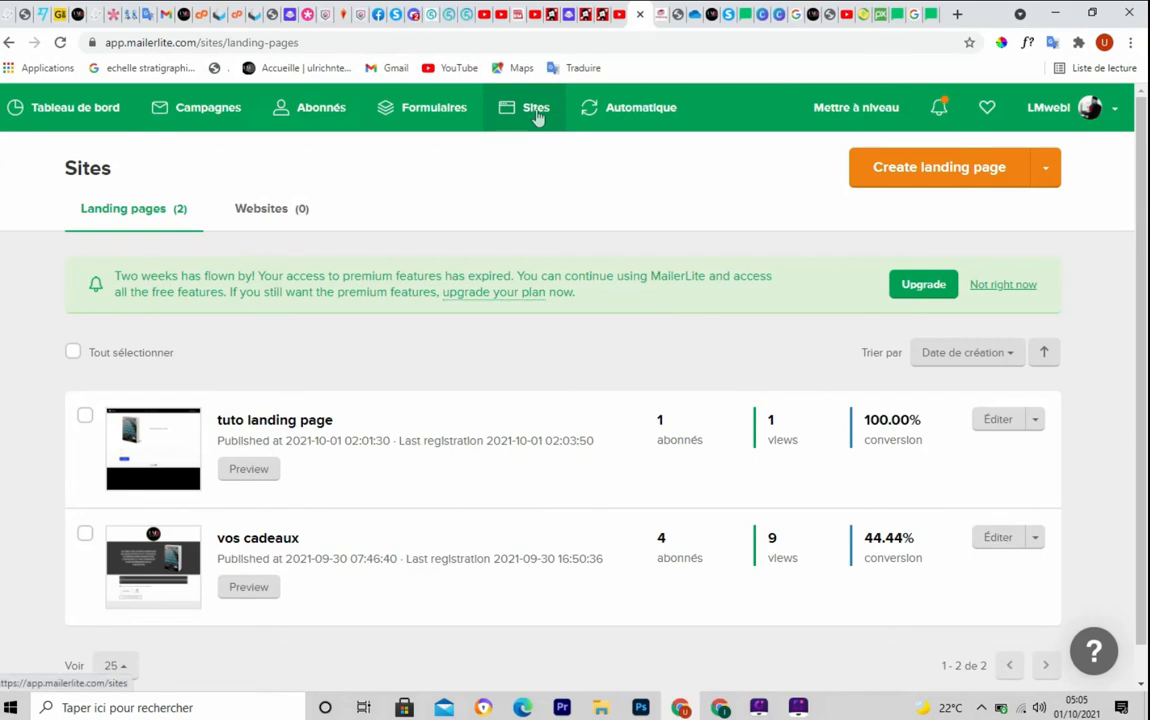
# Show the empty Websites (0) list and point out Automatique in the navigation
pyautogui.click(263, 213)
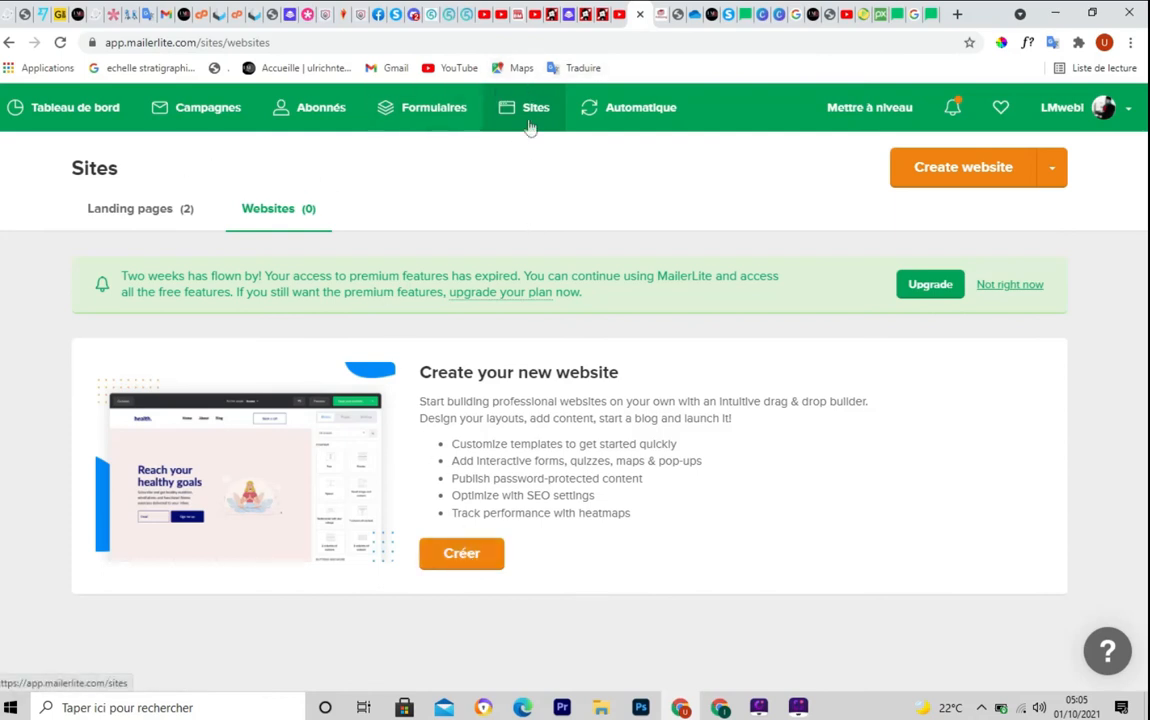
pyautogui.hotkey('ctrl', 'F5')
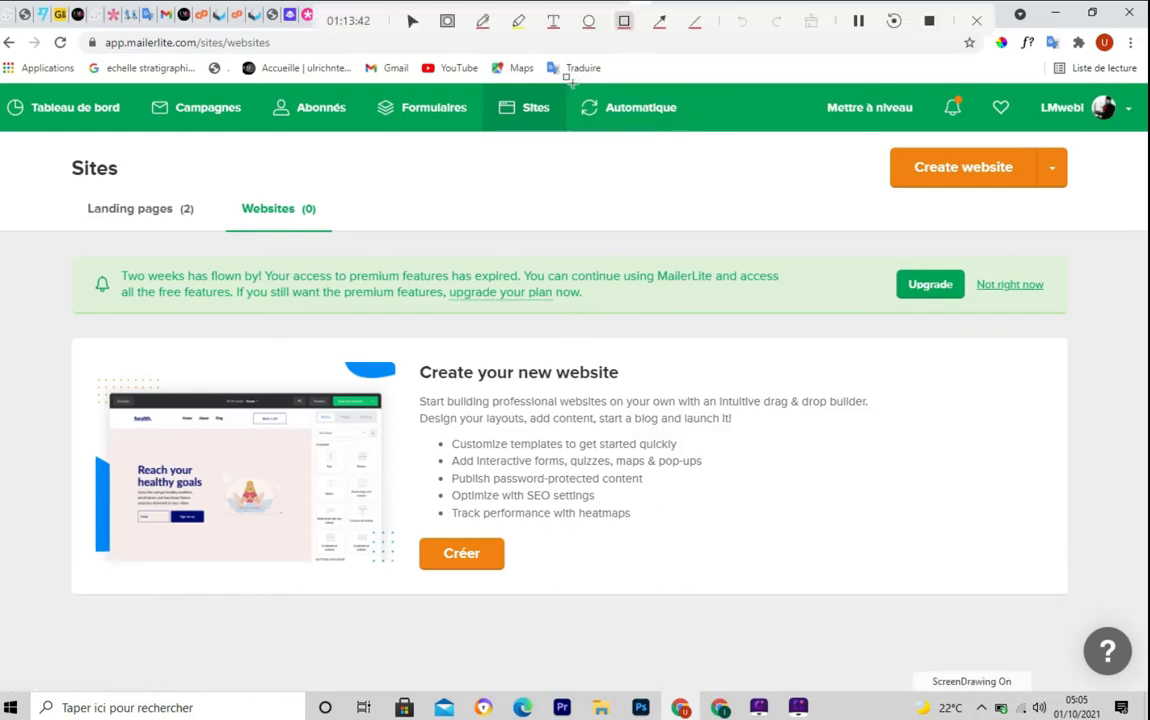
pyautogui.moveTo(569, 83)
pyautogui.mouseDown()
pyautogui.moveTo(637, 140)
pyautogui.moveTo(694, 141)
pyautogui.mouseUp()
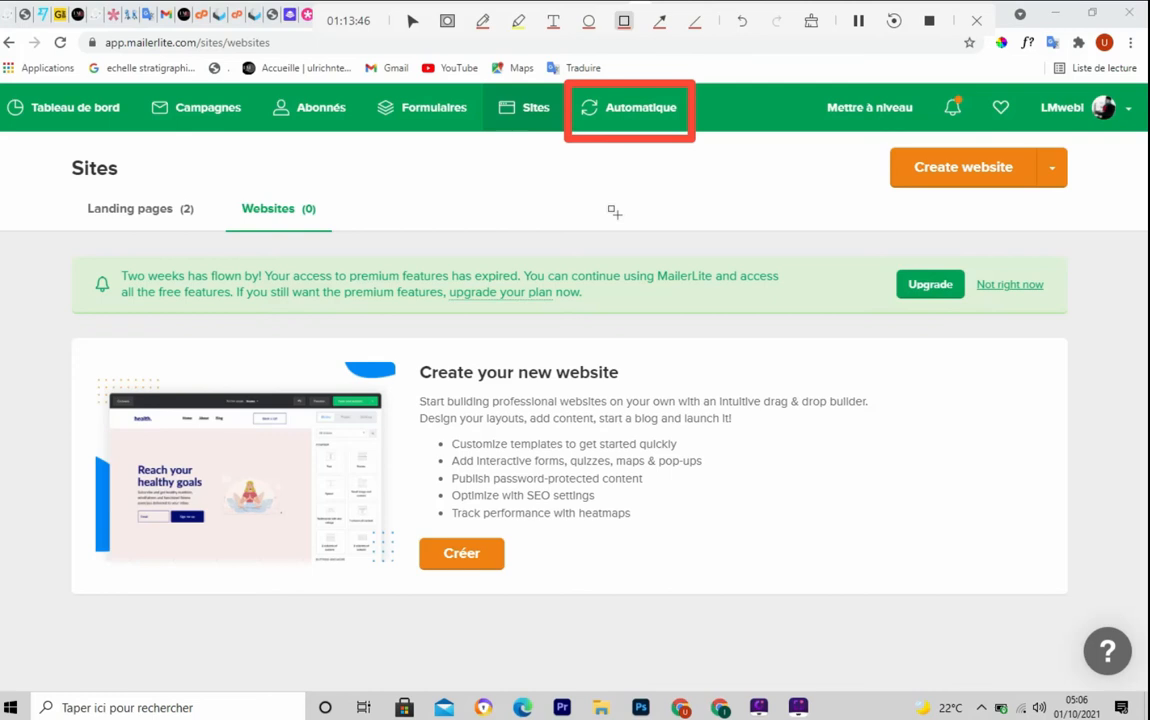
pyautogui.press('Escape')
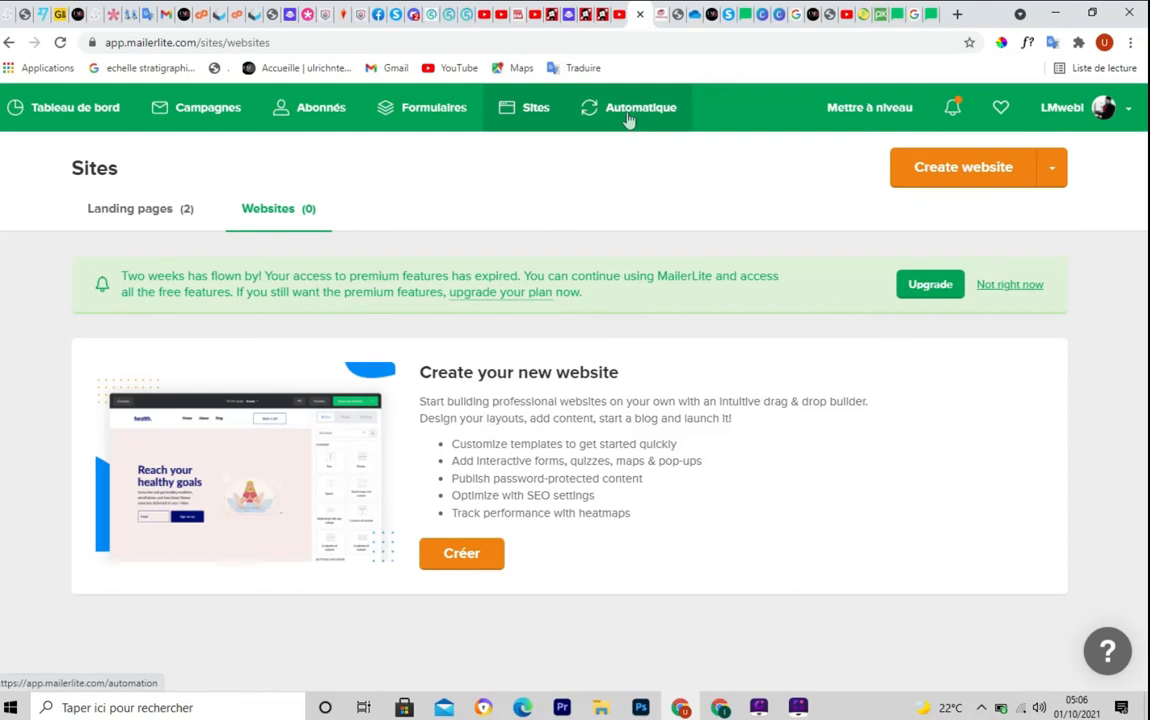
# Open Automatique to list the three workflows and highlight where new workflows are created
pyautogui.click(628, 110)
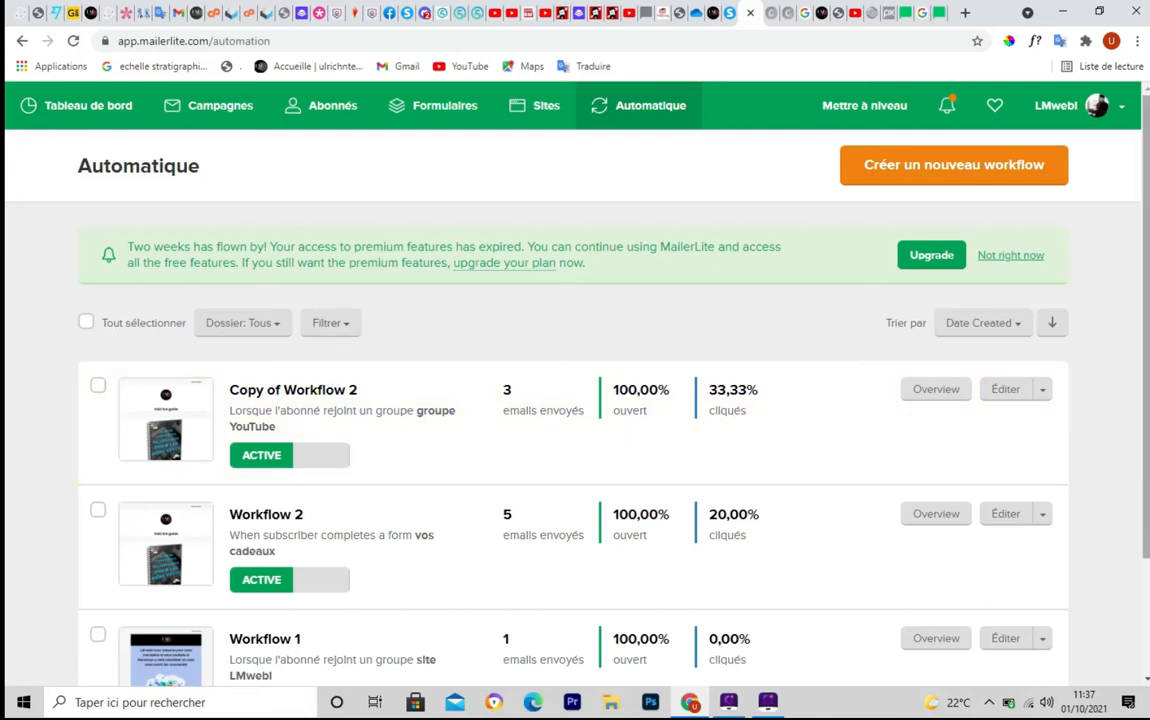
pyautogui.scroll(-1, 575, 400)
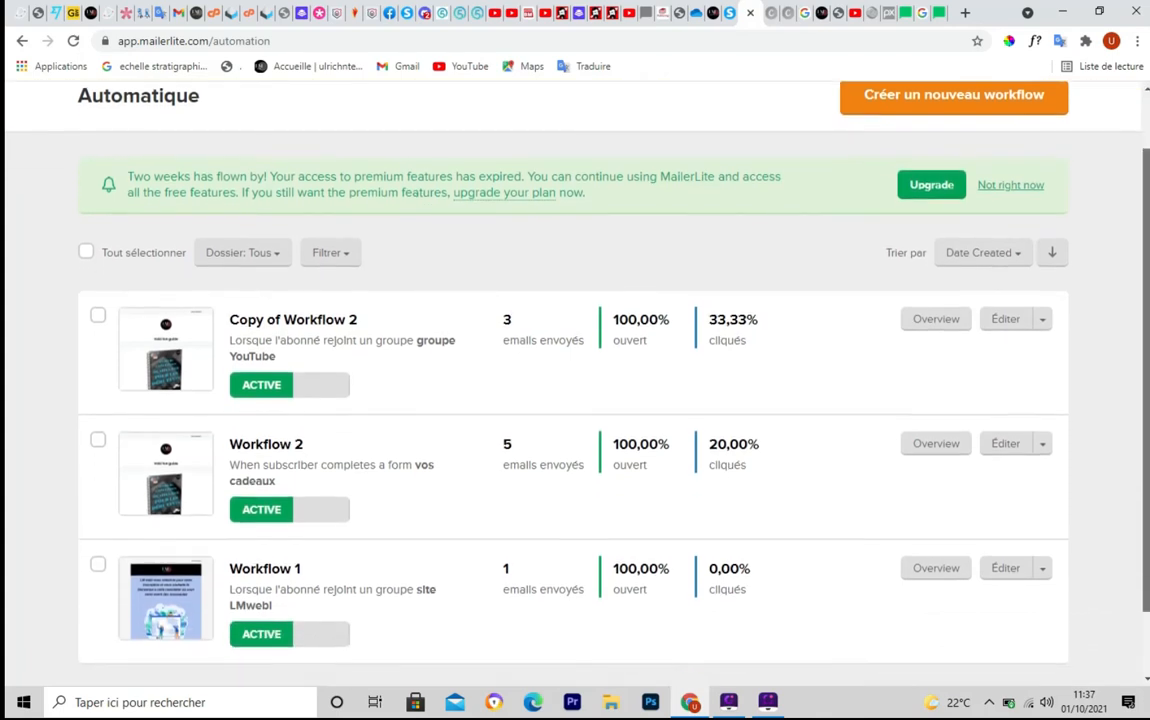
pyautogui.scroll(1, 575, 400)
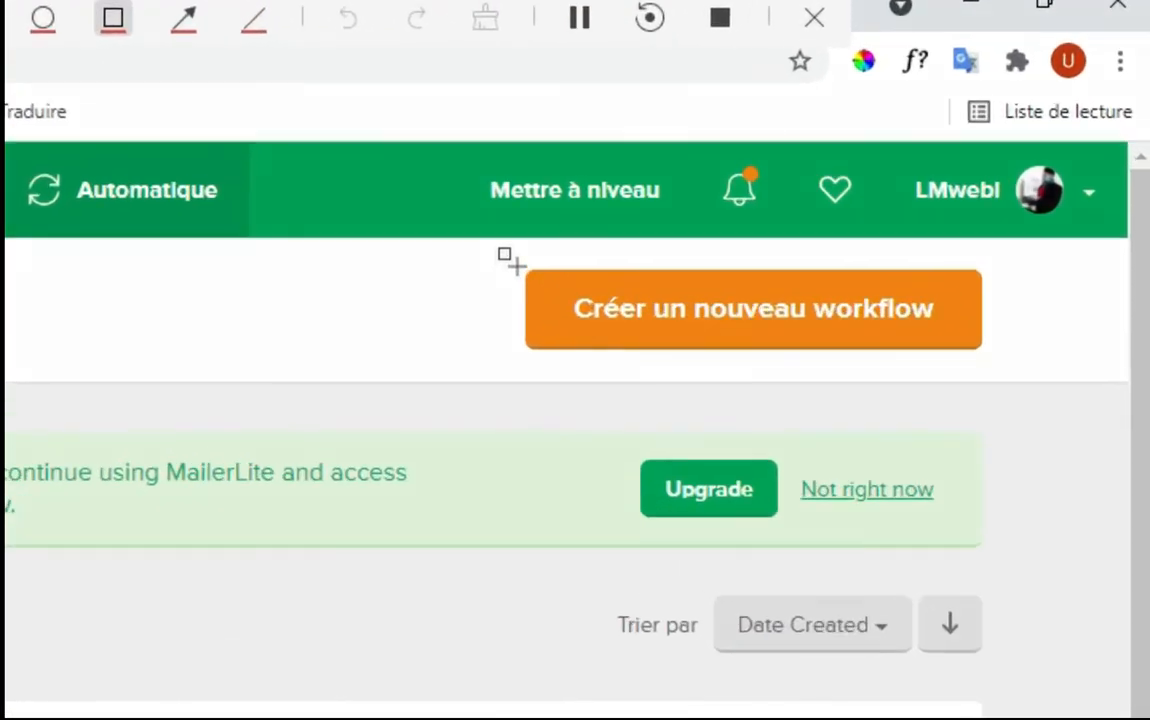
pyautogui.moveTo(829, 139); pyautogui.dragTo(912, 206)
pyautogui.moveTo(757, 376); pyautogui.dragTo(1039, 359)
pyautogui.press('Escape')
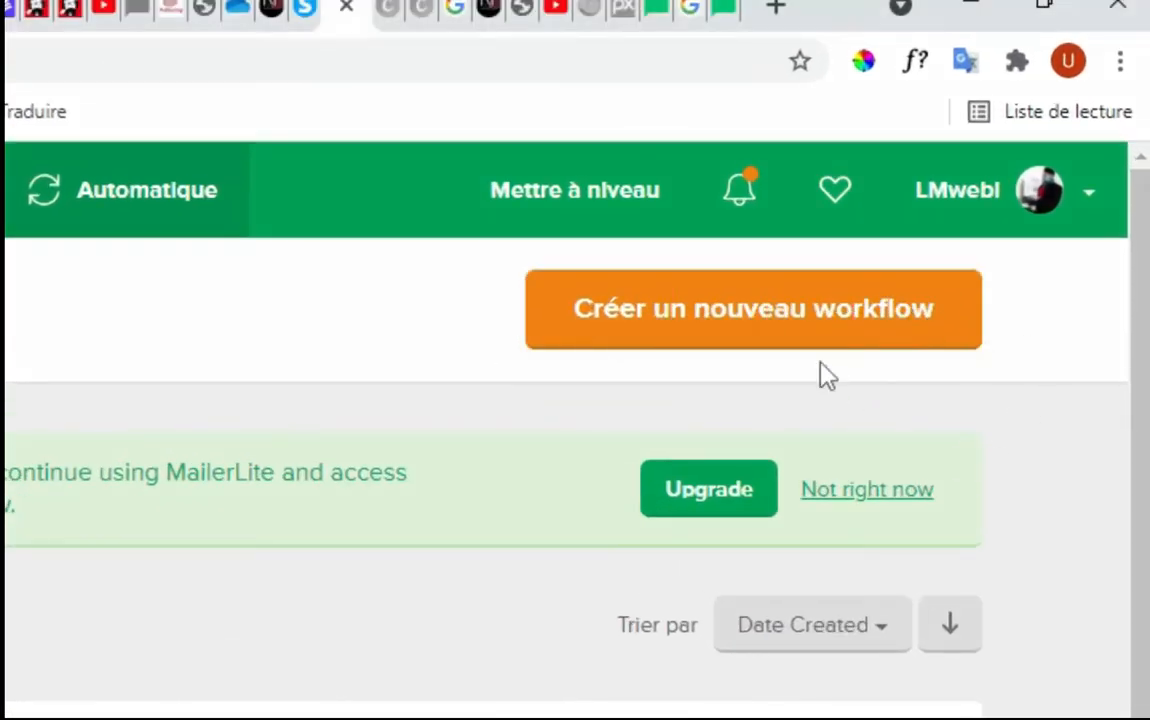
# Create a new workflow and rename it Tuto Workflow
pyautogui.click(725, 322)
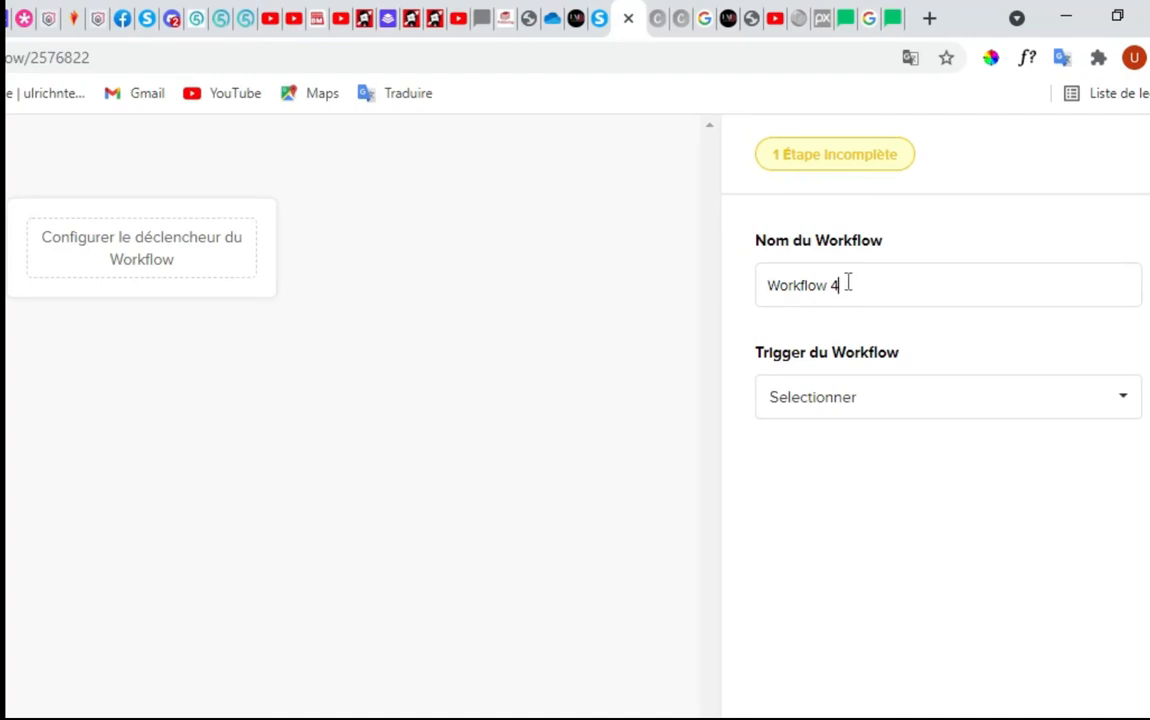
pyautogui.press('BackSpace')
pyautogui.press('BackSpace')
pyautogui.click(771, 288)
pyautogui.write('T')
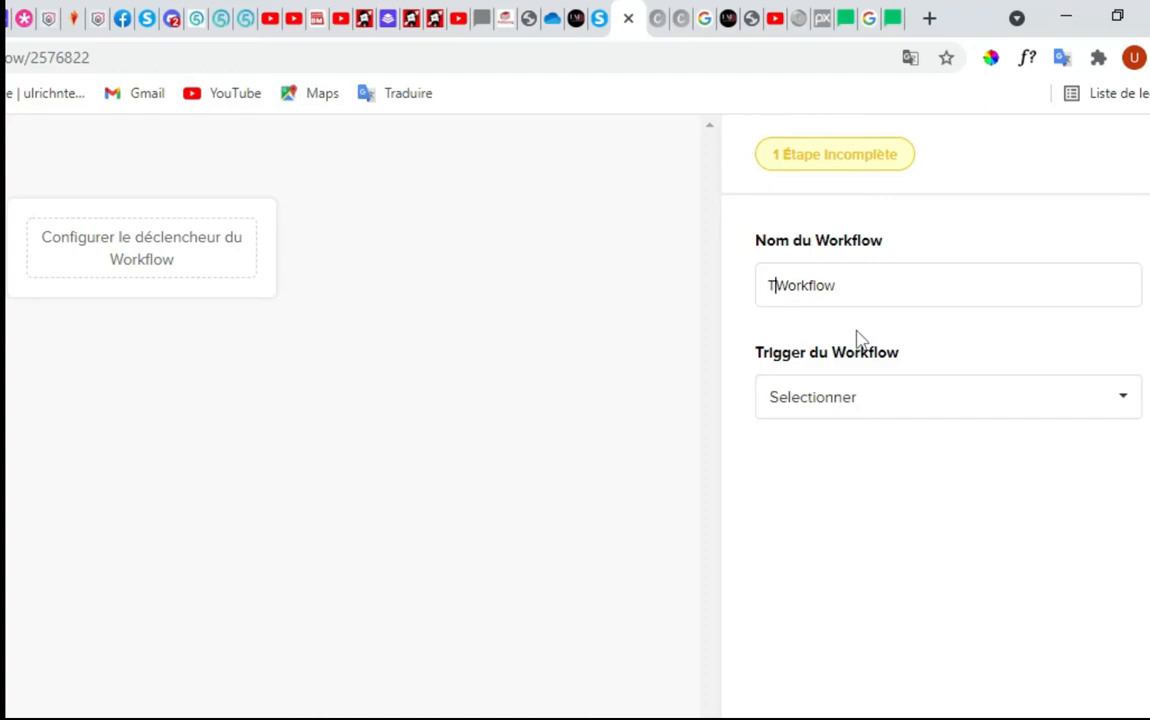
pyautogui.write('uto')
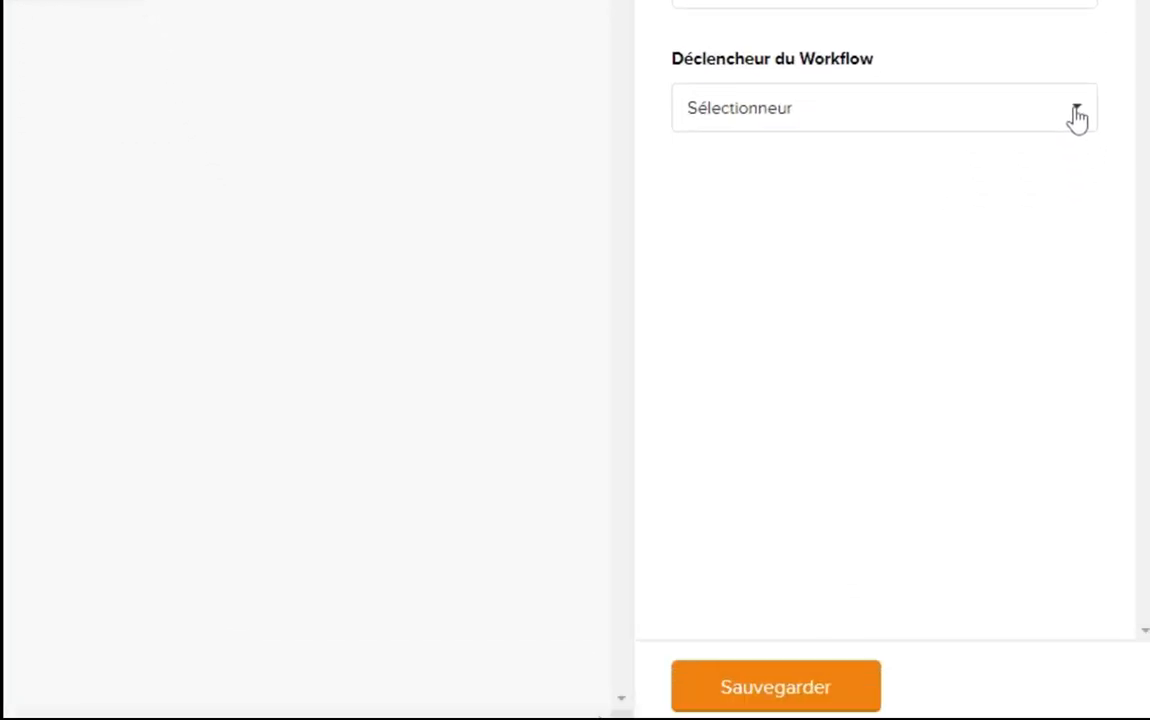
# Set the workflow trigger to 'Lorsque l'abonné rejoint un groupe'
pyautogui.click(1102, 266)
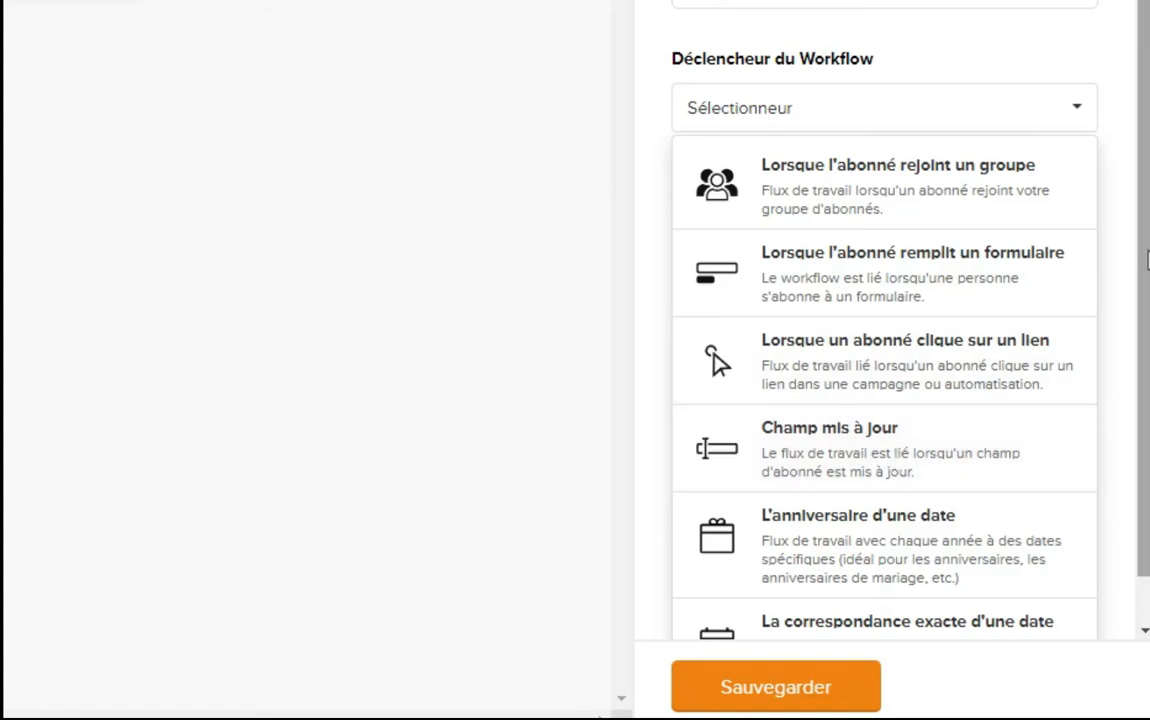
pyautogui.moveTo(1145, 256); pyautogui.dragTo(1145, 300)
pyautogui.scroll(1, 880, 350)
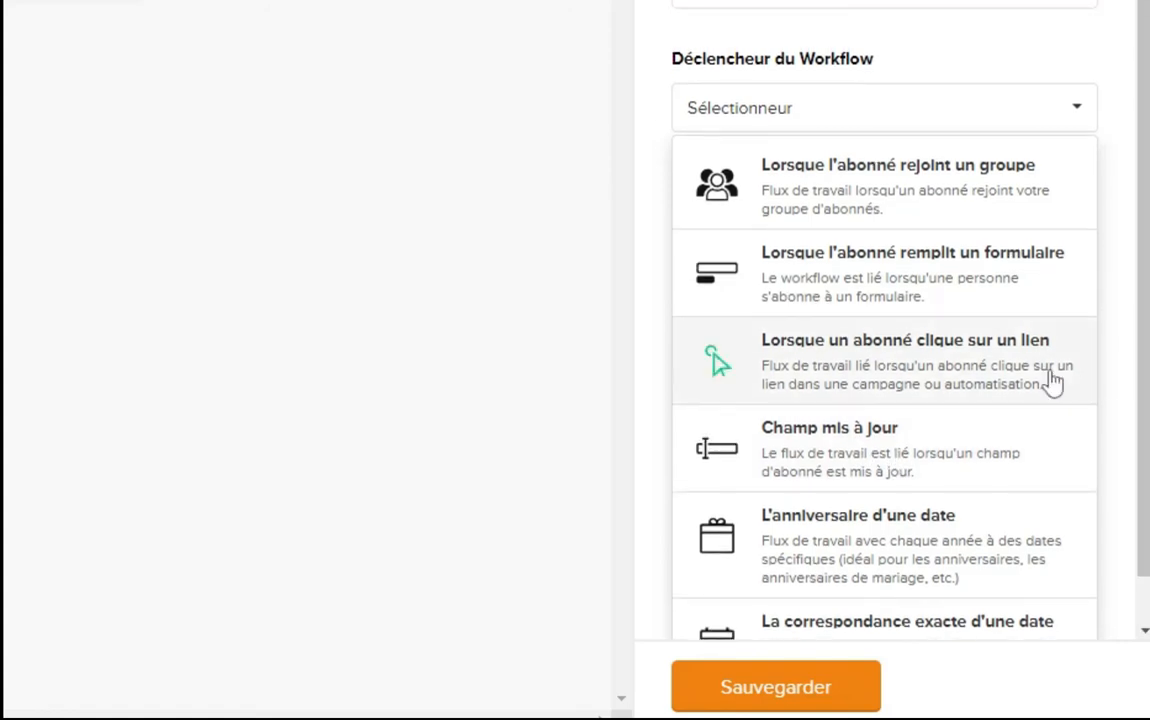
pyautogui.click(858, 190)
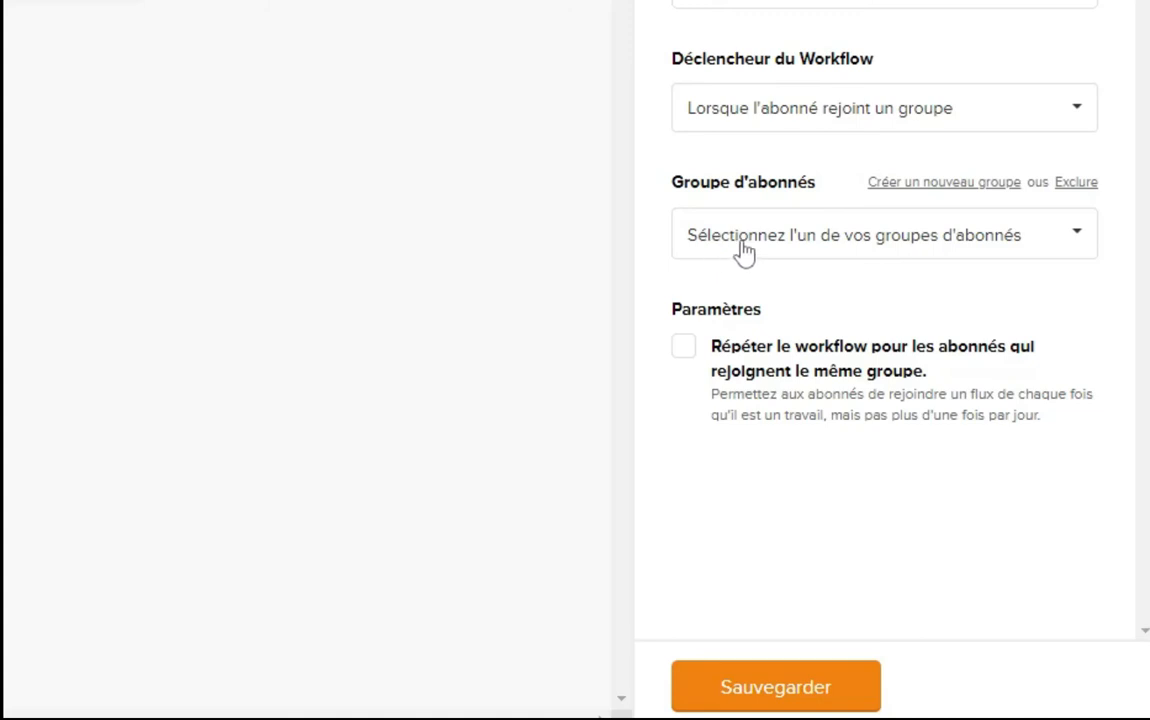
# Trigger on the formulaire group, enable repeats for rejoining subscribers, and save
pyautogui.click(1078, 238)
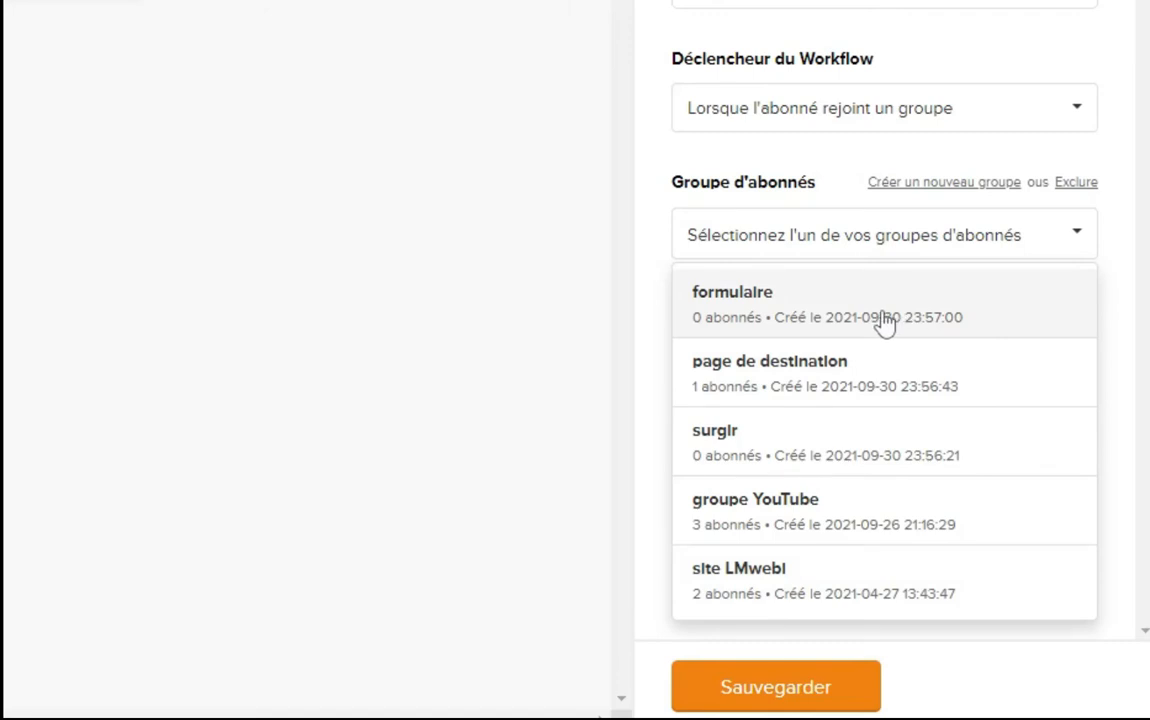
pyautogui.click(800, 312)
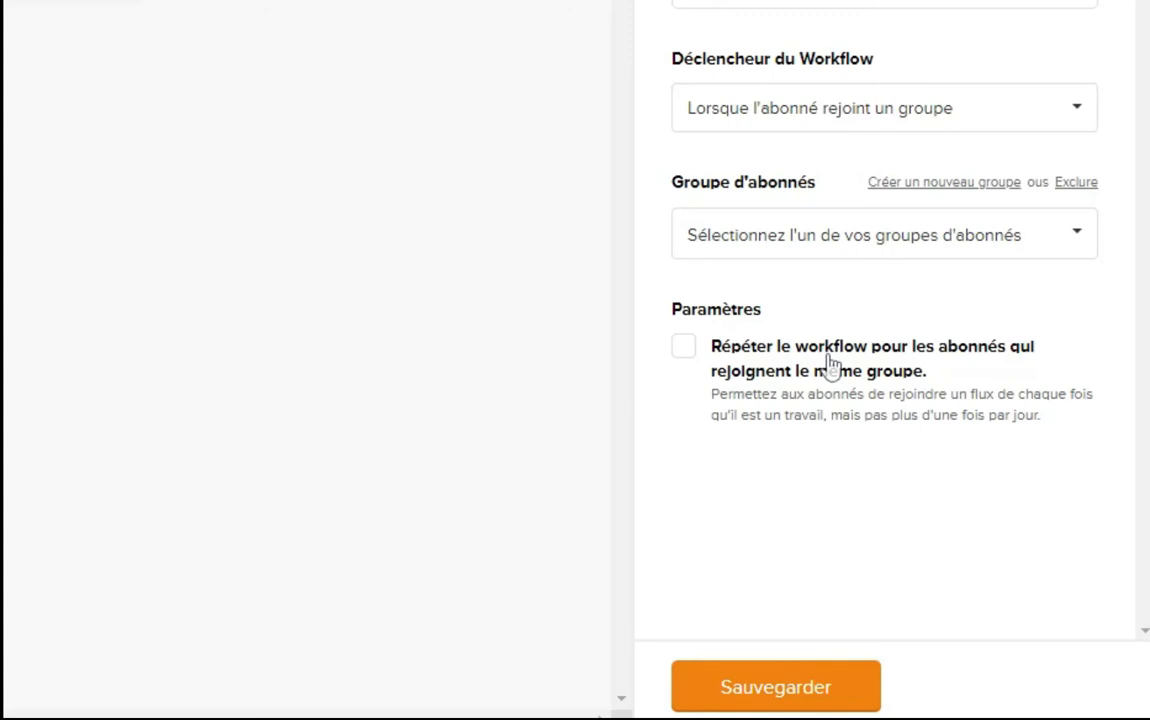
pyautogui.click(684, 349)
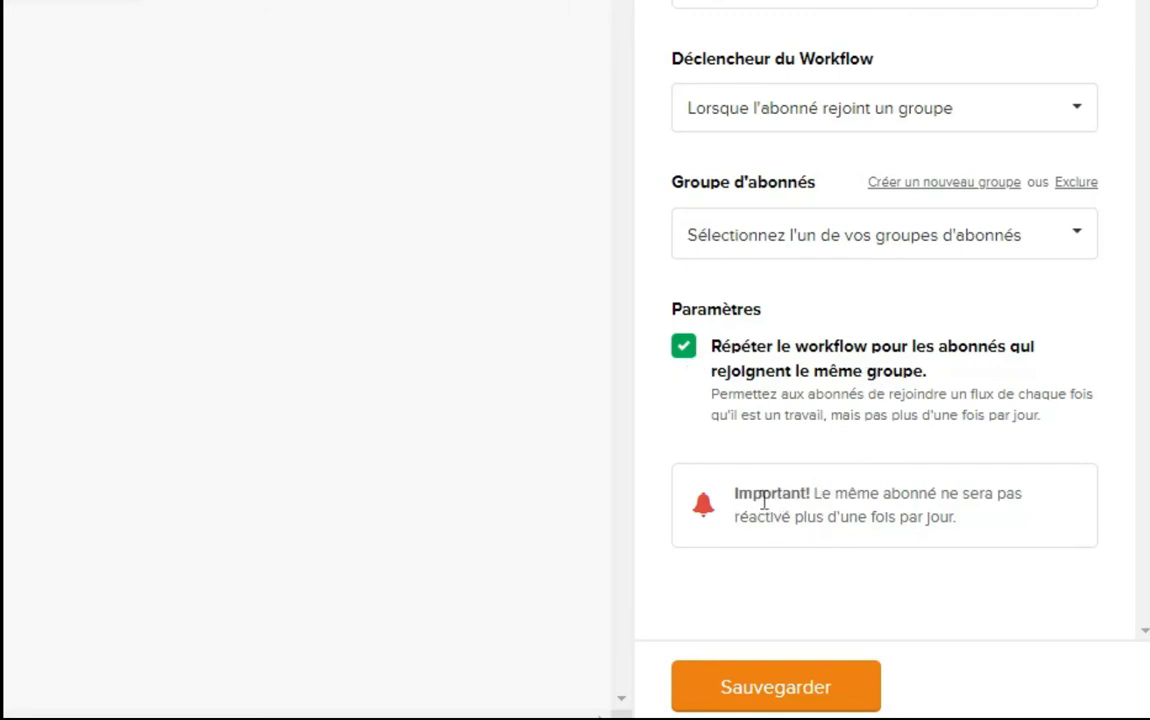
pyautogui.moveTo(652, 451)
pyautogui.mouseDown()
pyautogui.moveTo(1142, 565)
pyautogui.moveTo(1120, 568)
pyautogui.mouseUp()
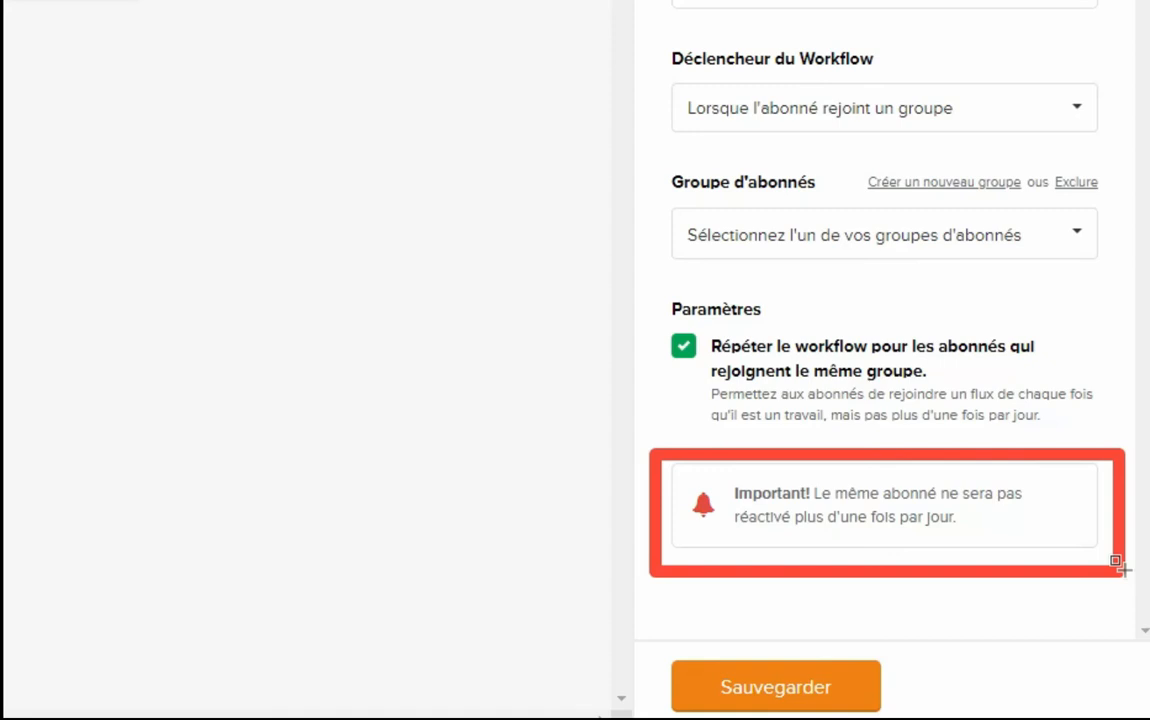
pyautogui.press('Escape')
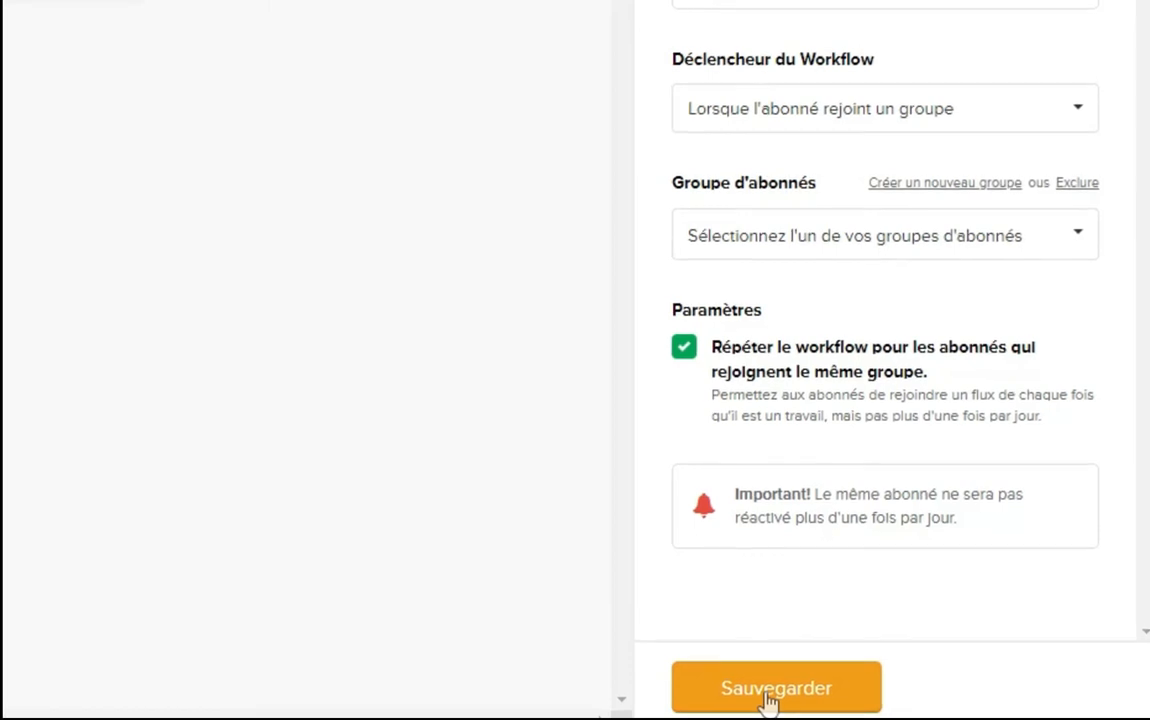
pyautogui.click(800, 698)
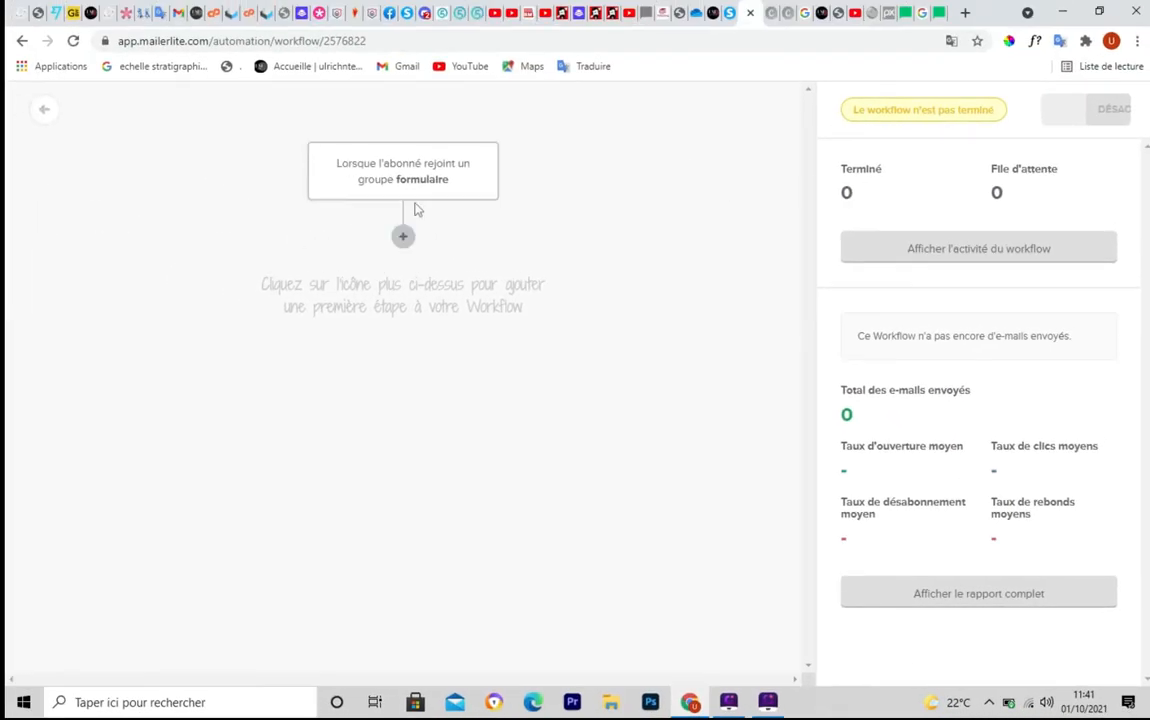
pyautogui.hotkey('ctrl', 'F6')
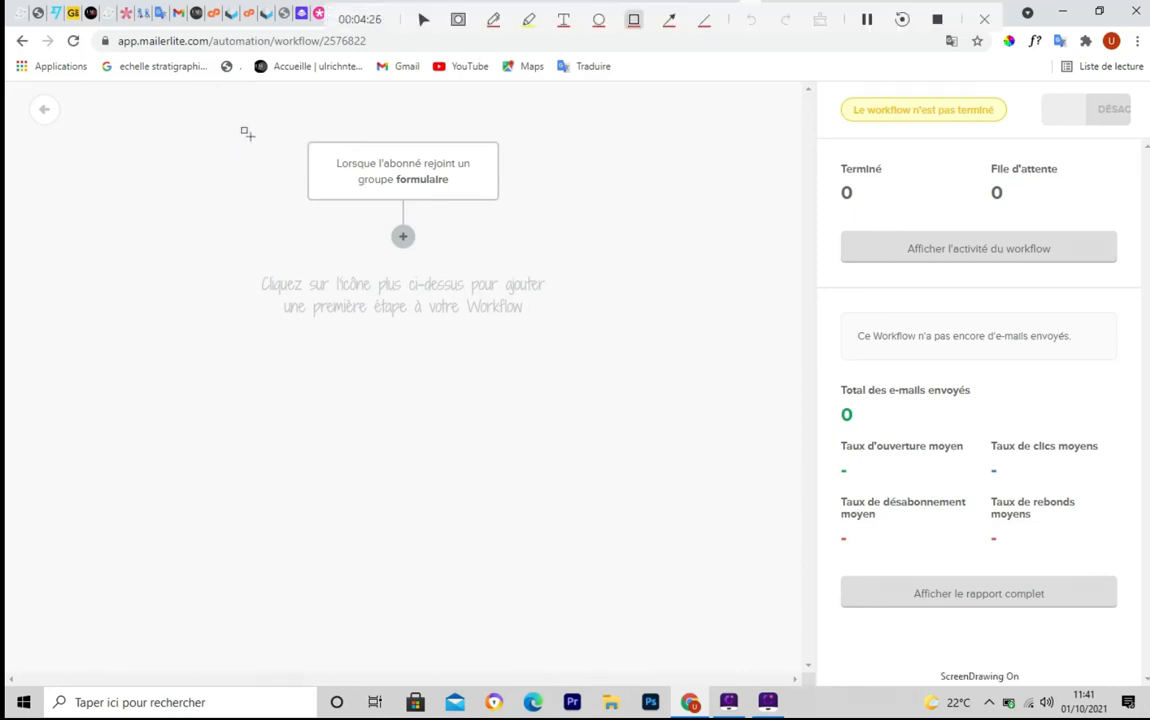
pyautogui.moveTo(295, 131)
pyautogui.mouseDown()
pyautogui.moveTo(297, 178)
pyautogui.moveTo(400, 238)
pyautogui.moveTo(600, 245)
pyautogui.moveTo(531, 234)
pyautogui.moveTo(507, 250)
pyautogui.mouseUp()
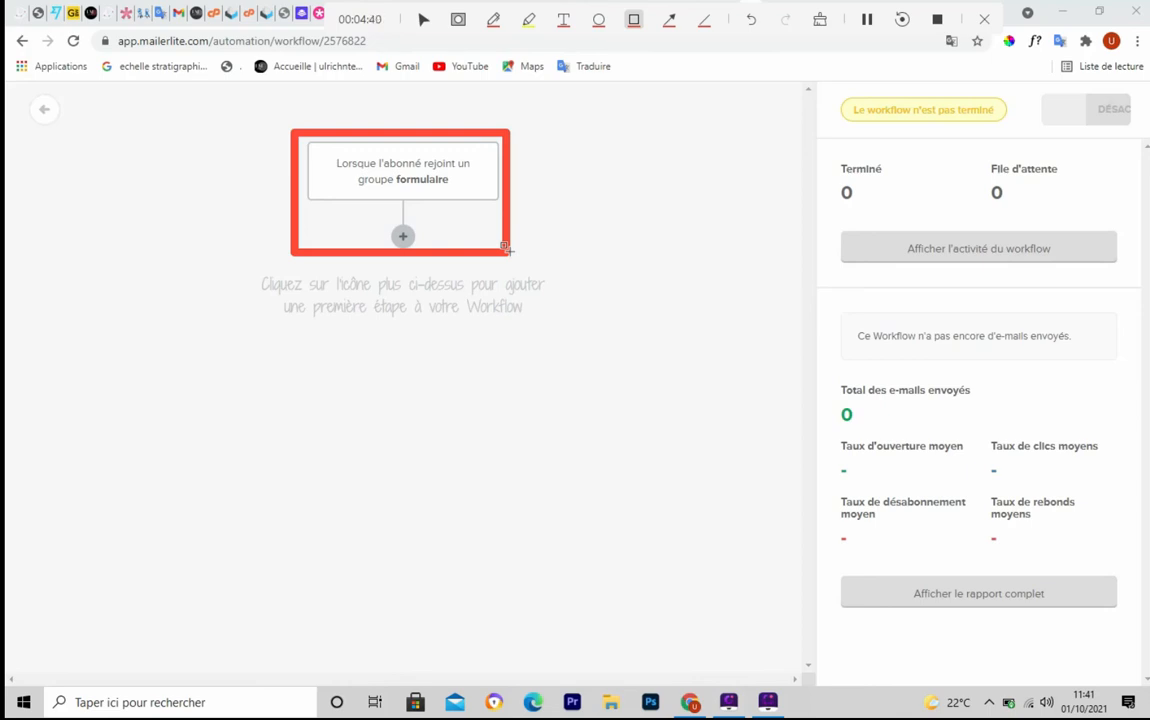
pyautogui.press('Escape')
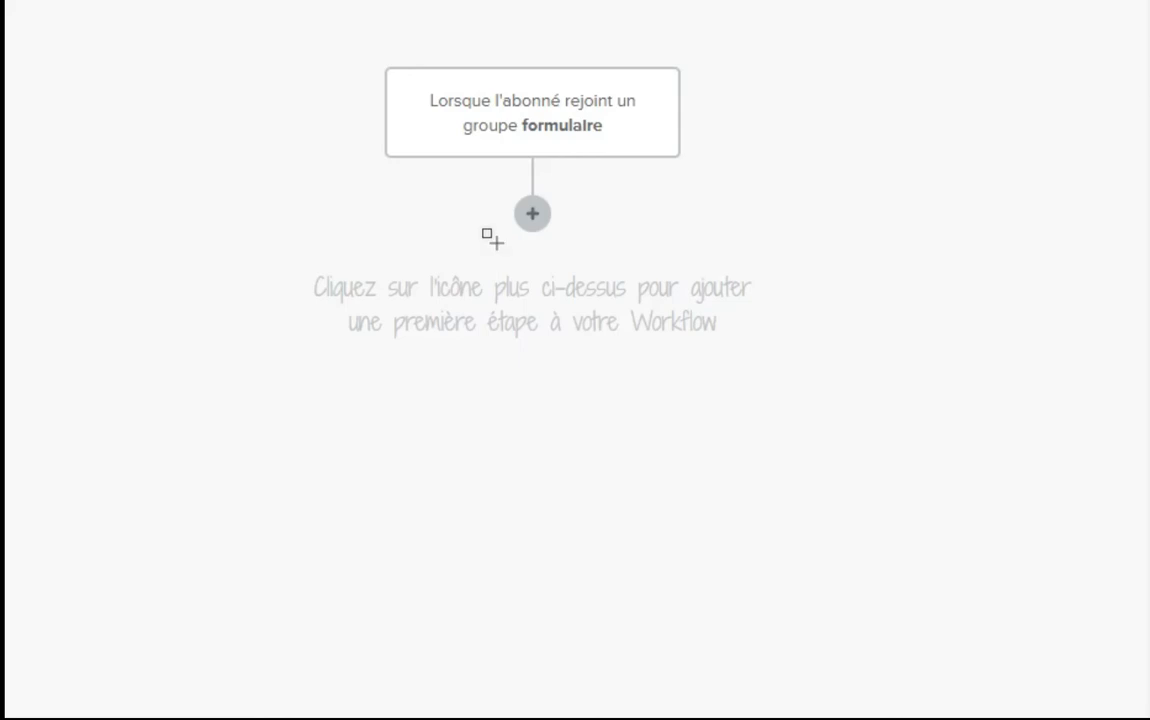
pyautogui.moveTo(490, 191)
pyautogui.mouseDown()
pyautogui.moveTo(508, 229)
pyautogui.moveTo(574, 236)
pyautogui.mouseUp()
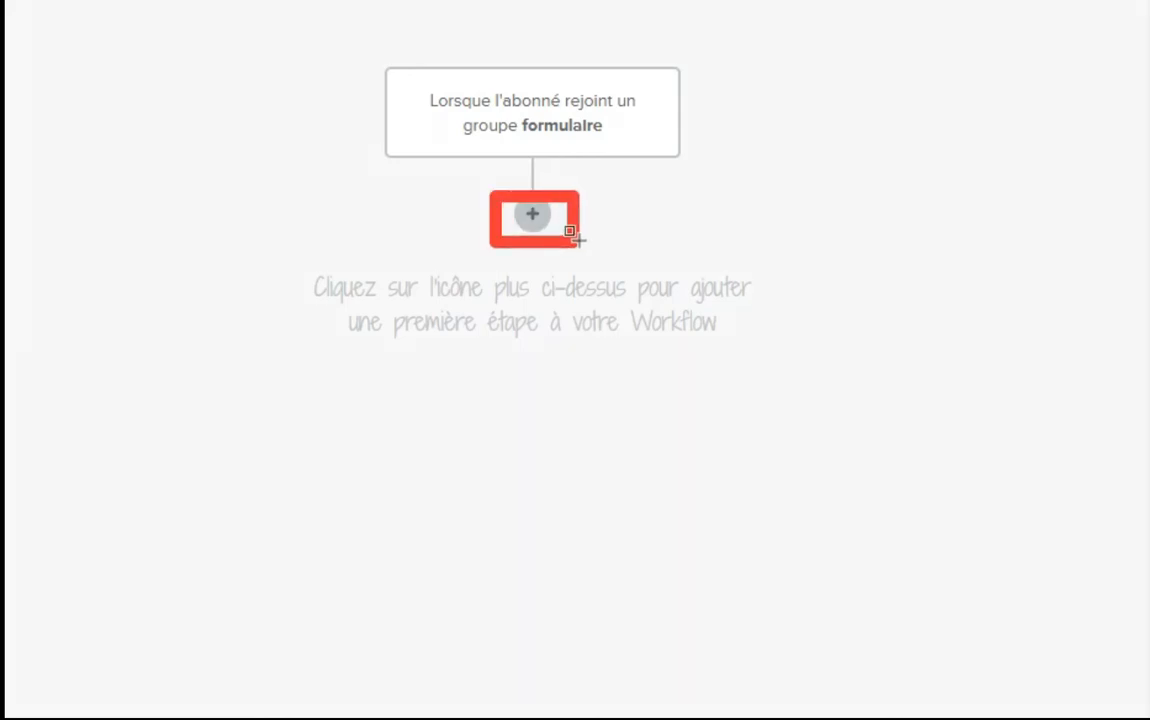
pyautogui.press('Escape')
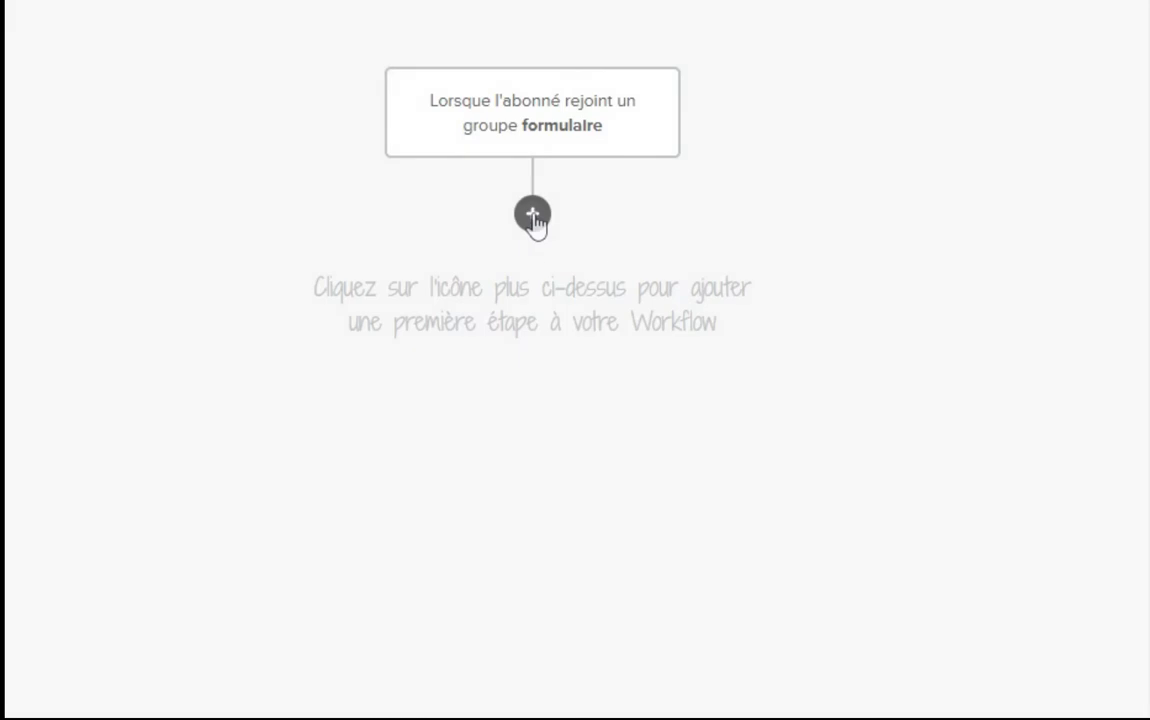
# Insert an E-mail step under the form-group trigger from the next-step panel
pyautogui.click(533, 215)
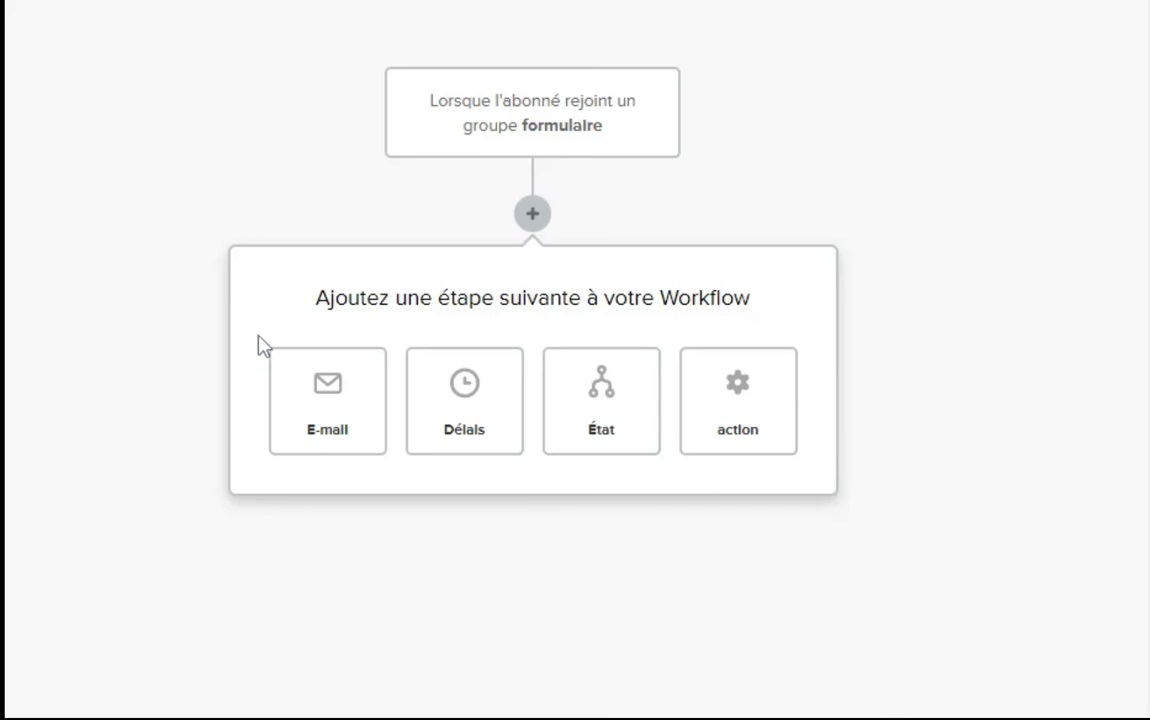
pyautogui.moveTo(252, 329)
pyautogui.mouseDown()
pyautogui.moveTo(268, 418)
pyautogui.moveTo(404, 460)
pyautogui.moveTo(385, 457)
pyautogui.mouseUp()
pyautogui.moveTo(397, 318); pyautogui.dragTo(397, 417)
pyautogui.moveTo(481, 470); pyautogui.dragTo(543, 470)
pyautogui.moveTo(532, 320)
pyautogui.mouseDown()
pyautogui.moveTo(542, 388)
pyautogui.moveTo(660, 472)
pyautogui.moveTo(683, 472)
pyautogui.mouseUp()
pyautogui.moveTo(676, 327)
pyautogui.mouseDown()
pyautogui.moveTo(806, 501)
pyautogui.moveTo(849, 484)
pyautogui.moveTo(801, 473)
pyautogui.moveTo(814, 465)
pyautogui.mouseUp()
pyautogui.press('Escape')
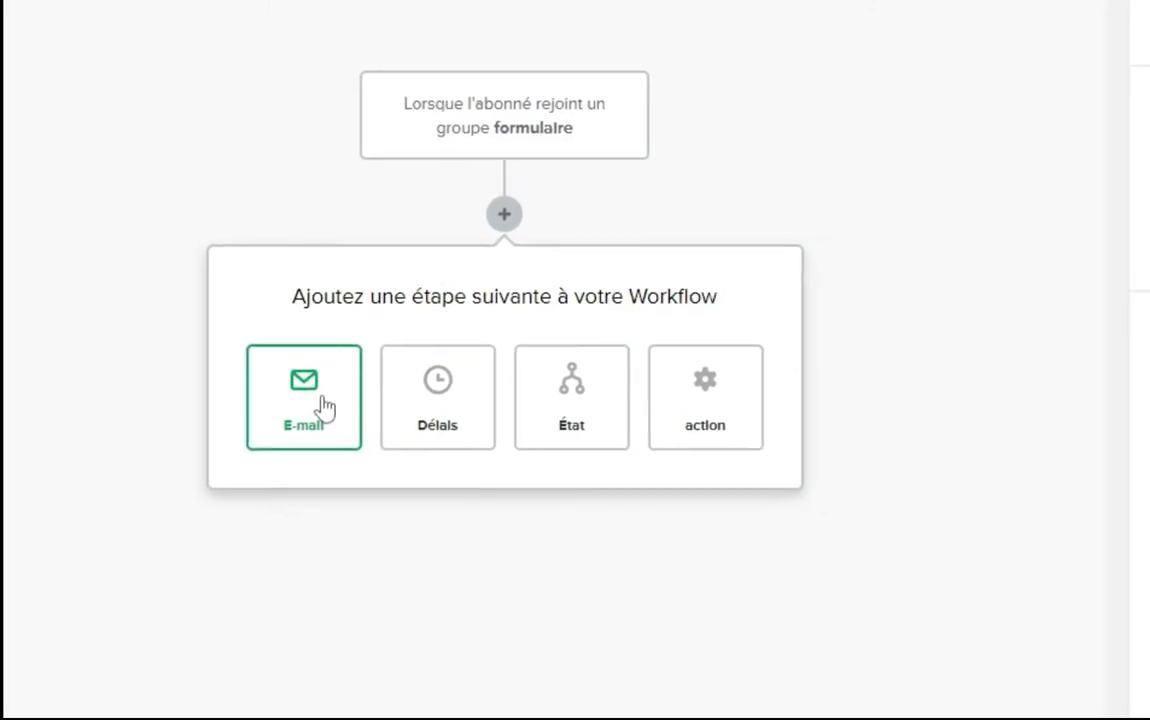
pyautogui.click(322, 403)
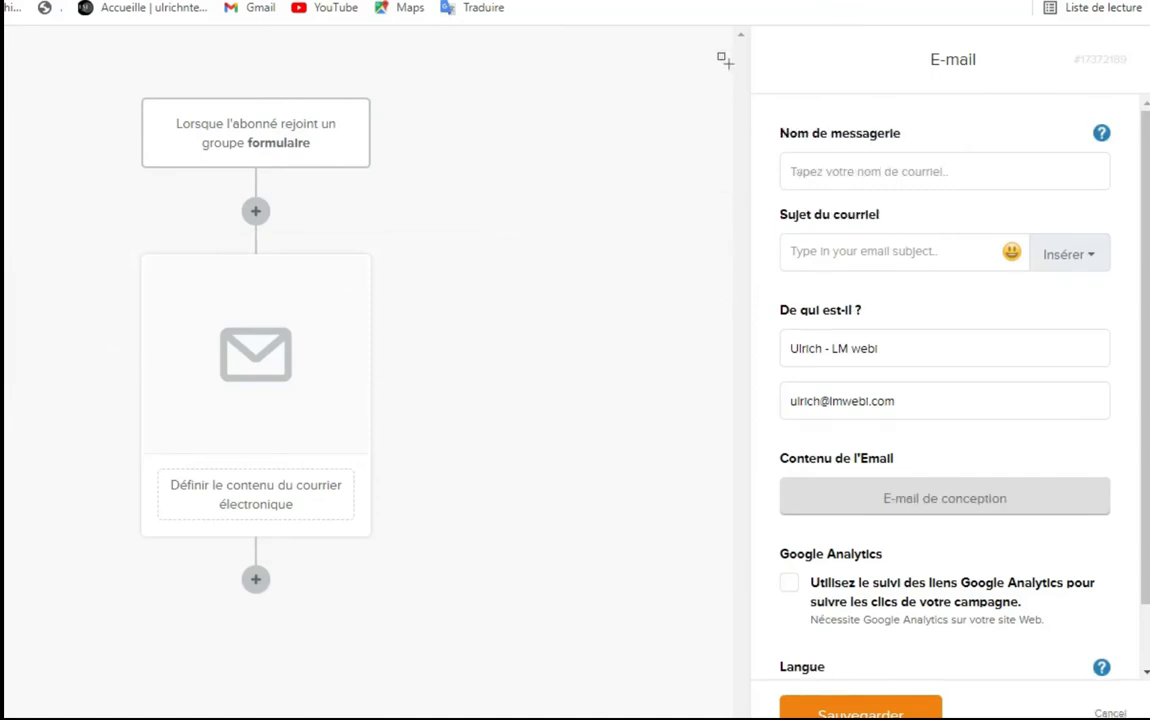
# Fill 'Nom de messagerie' with the sender's name plus 'LM webl'
pyautogui.moveTo(722, 53); pyautogui.dragTo(801, 713)
pyautogui.click(845, 171)
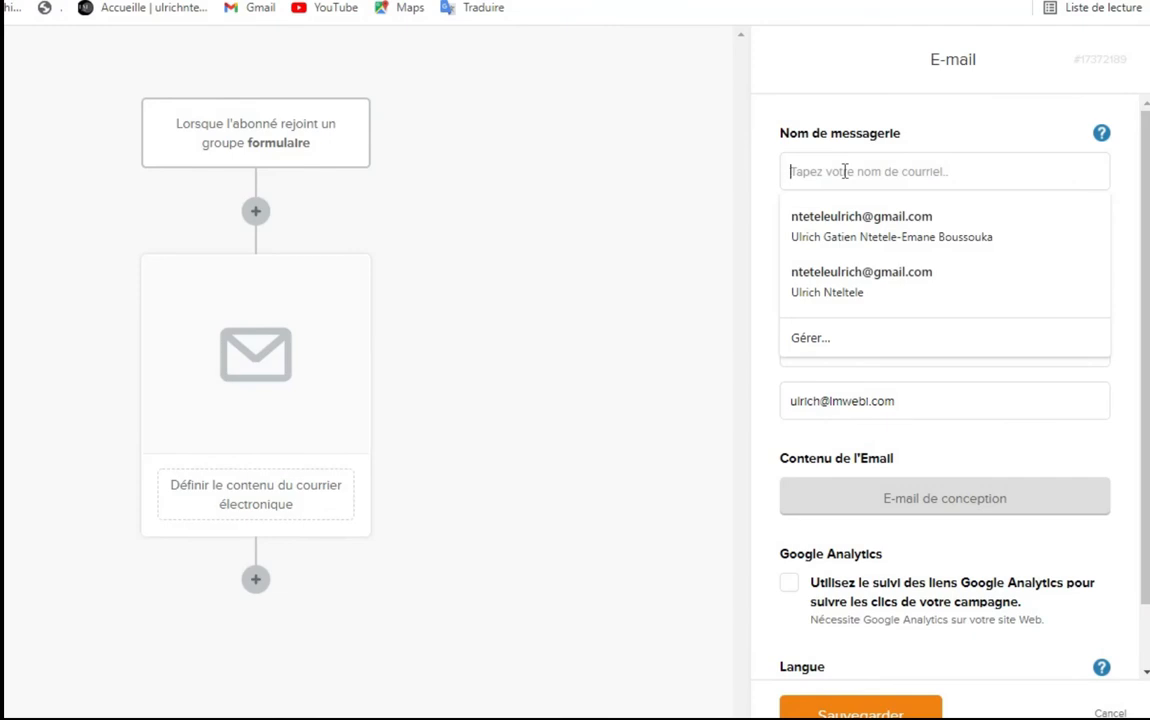
pyautogui.write('U')
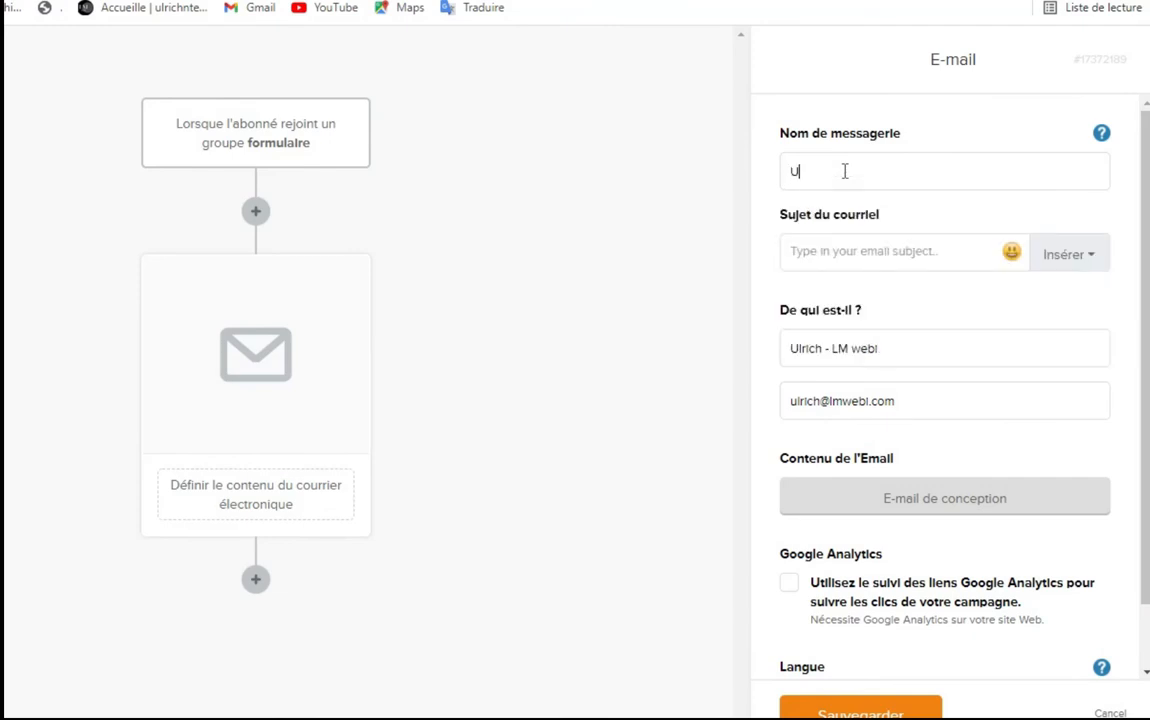
pyautogui.write('lrich-Lm')
pyautogui.press('BackSpace')
pyautogui.write('M webl')
pyautogui.press('BackSpace')
pyautogui.press('BackSpace')
pyautogui.press('BackSpace')
pyautogui.press('BackSpace')
pyautogui.press('BackSpace')
pyautogui.write('webl')
# Enter 'recevez vos cadeaux' in the Sujet du courriel field, replacing the draft text
pyautogui.click(899, 253)
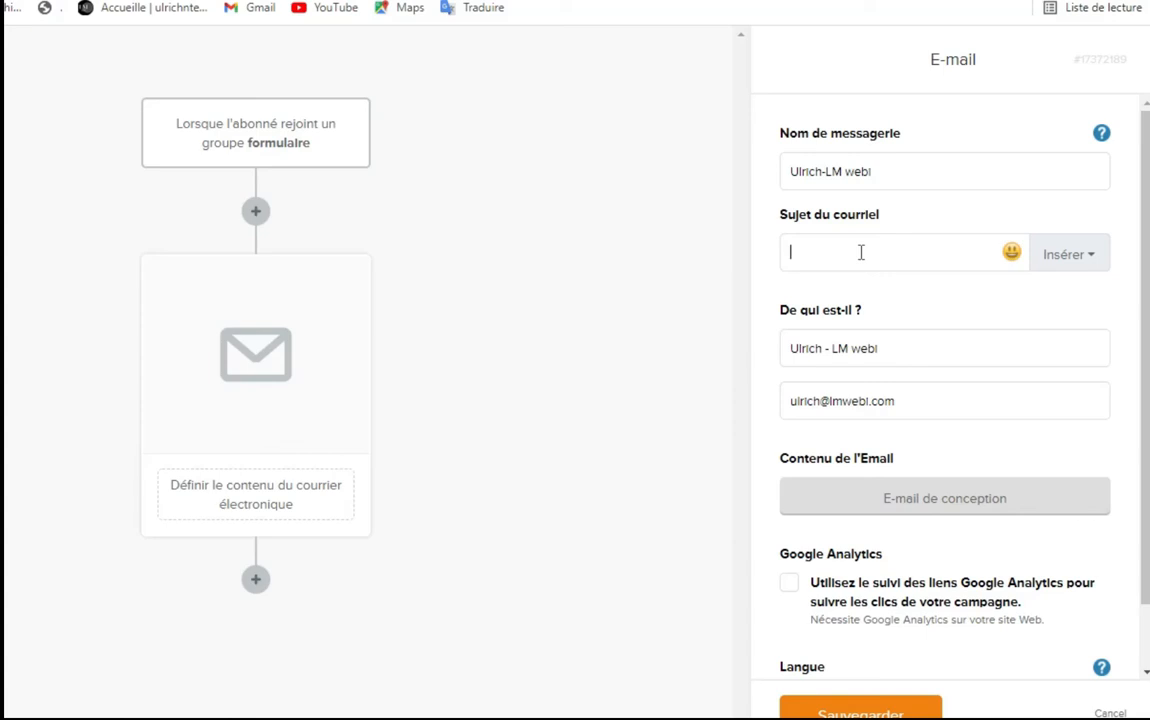
pyautogui.write('cad')
pyautogui.press('BackSpace')
pyautogui.press('BackSpace')
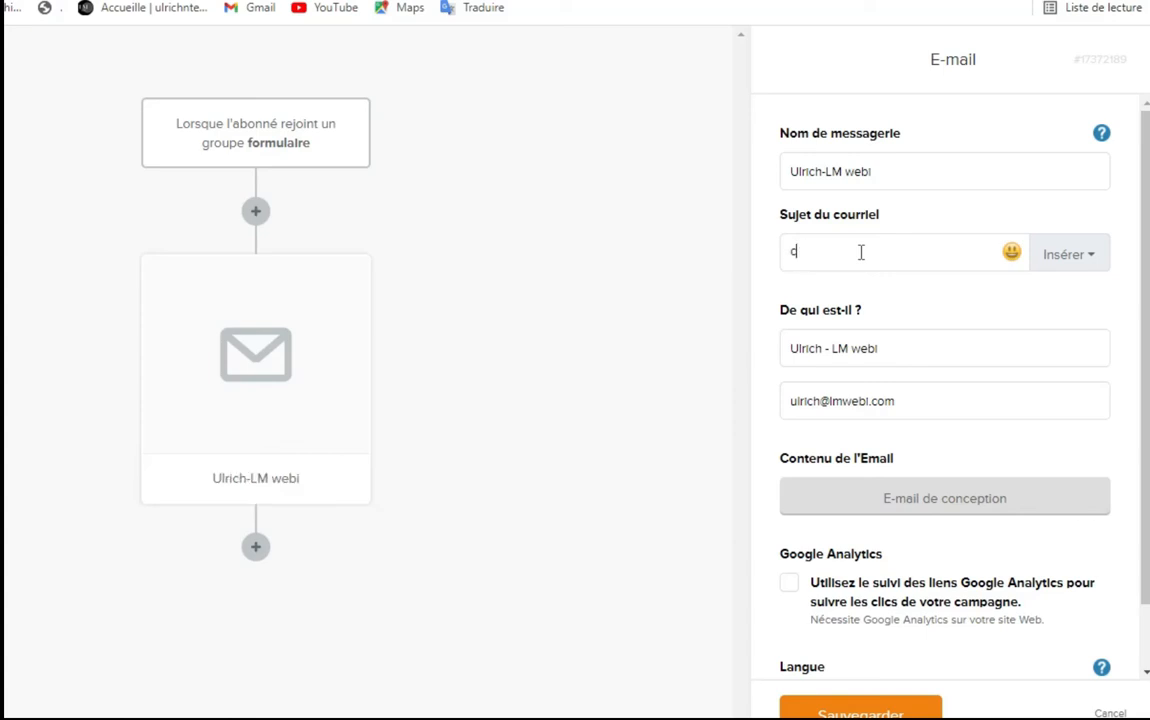
pyautogui.press('BackSpace')
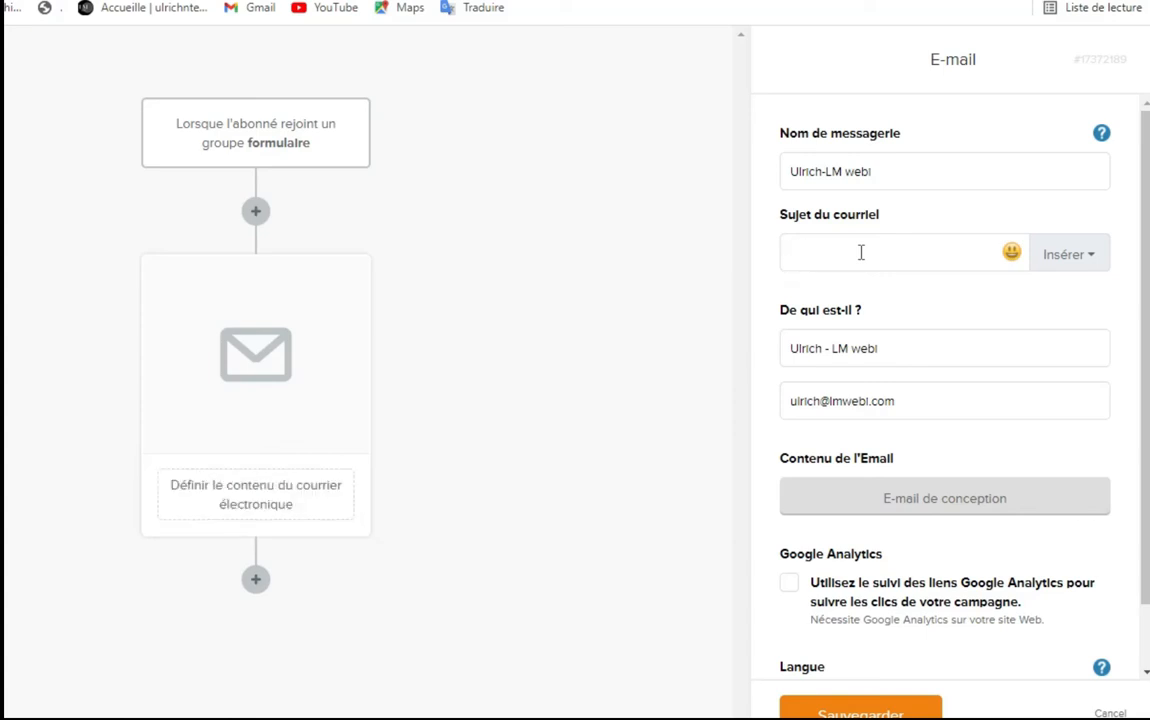
pyautogui.write('f')
pyautogui.write('e')
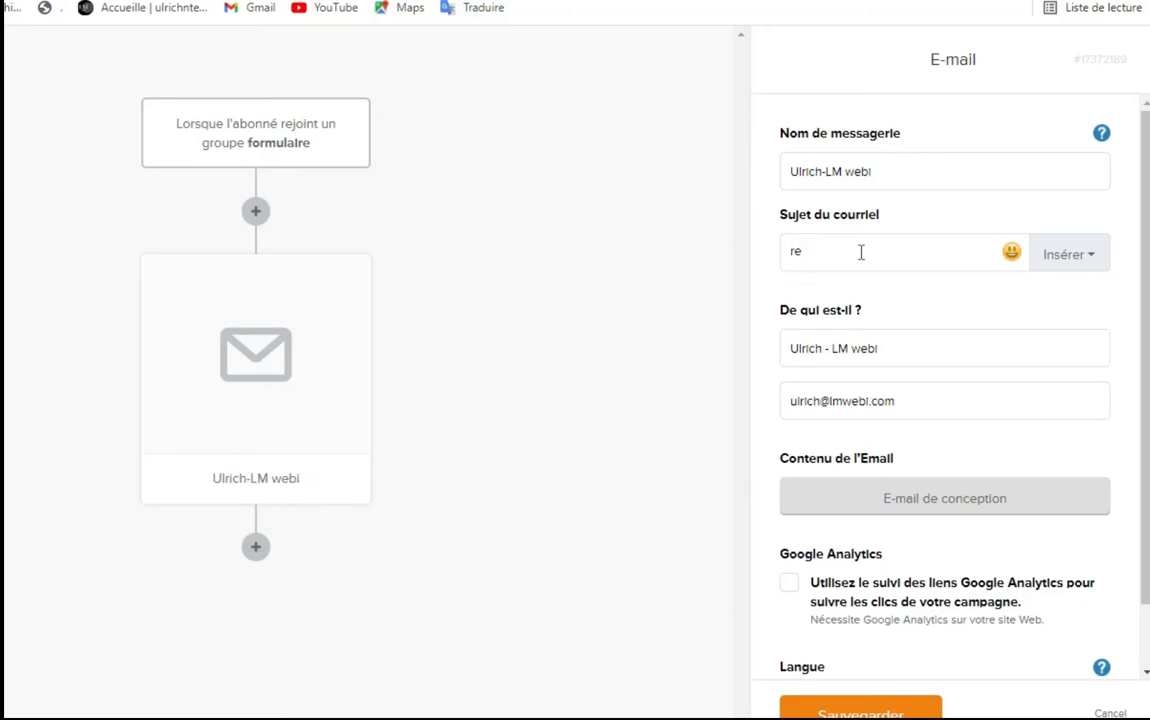
pyautogui.write('cevez vos cadeaux')
# Confirm the sender name and address, then tick the Google Analytics tracking checkbox
pyautogui.click(905, 349)
pyautogui.moveTo(775, 321); pyautogui.dragTo(1093, 368)
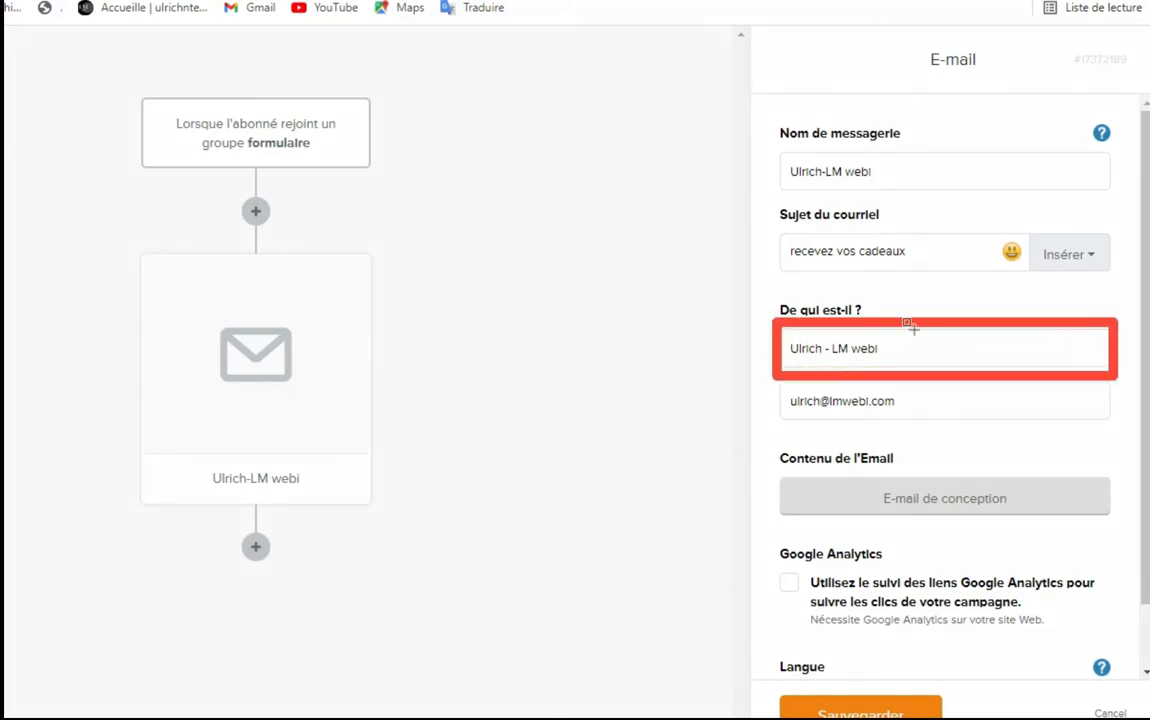
pyautogui.moveTo(768, 122)
pyautogui.mouseDown()
pyautogui.moveTo(816, 180)
pyautogui.moveTo(1104, 187)
pyautogui.moveTo(1116, 203)
pyautogui.mouseUp()
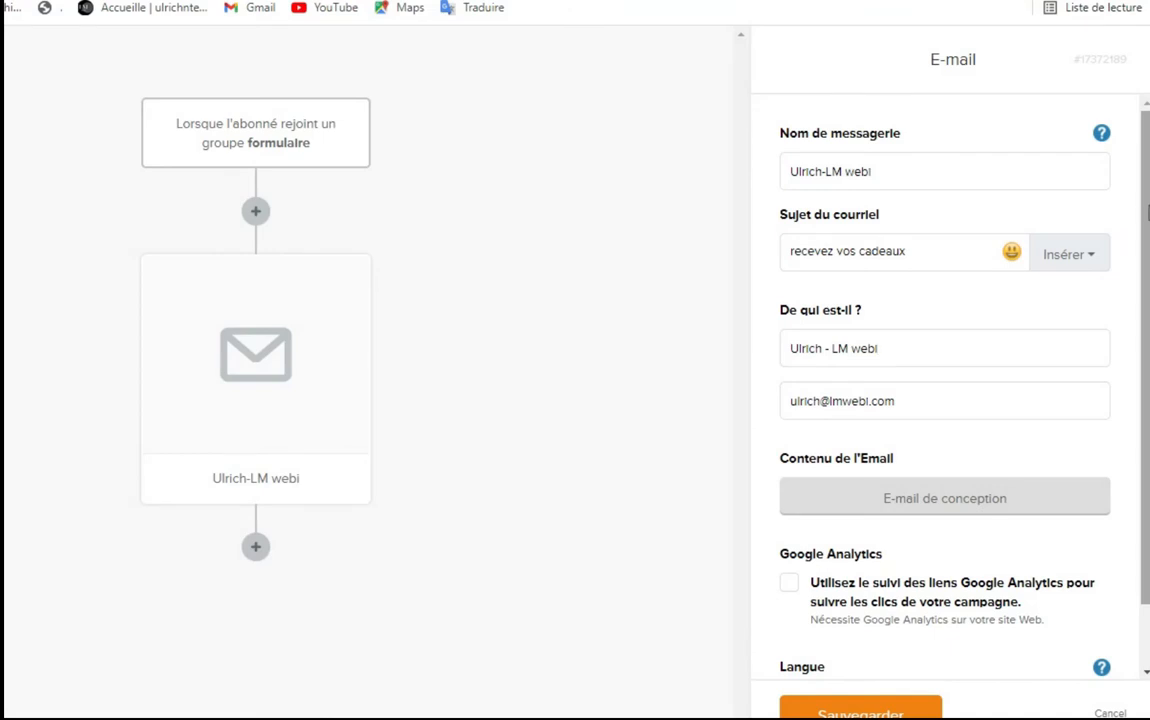
pyautogui.scroll(-1, 1148, 212)
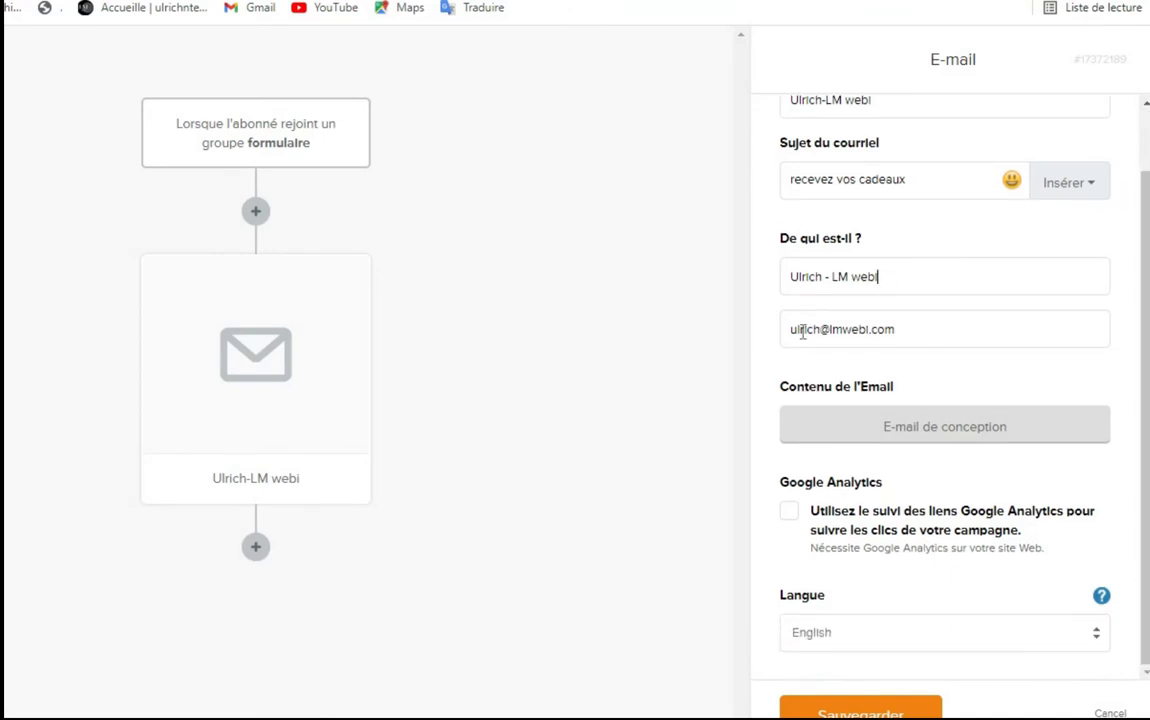
pyautogui.click(910, 333)
pyautogui.click(789, 512)
# Leave the language on English and launch 'E-mail de conception'
pyautogui.click(1099, 636)
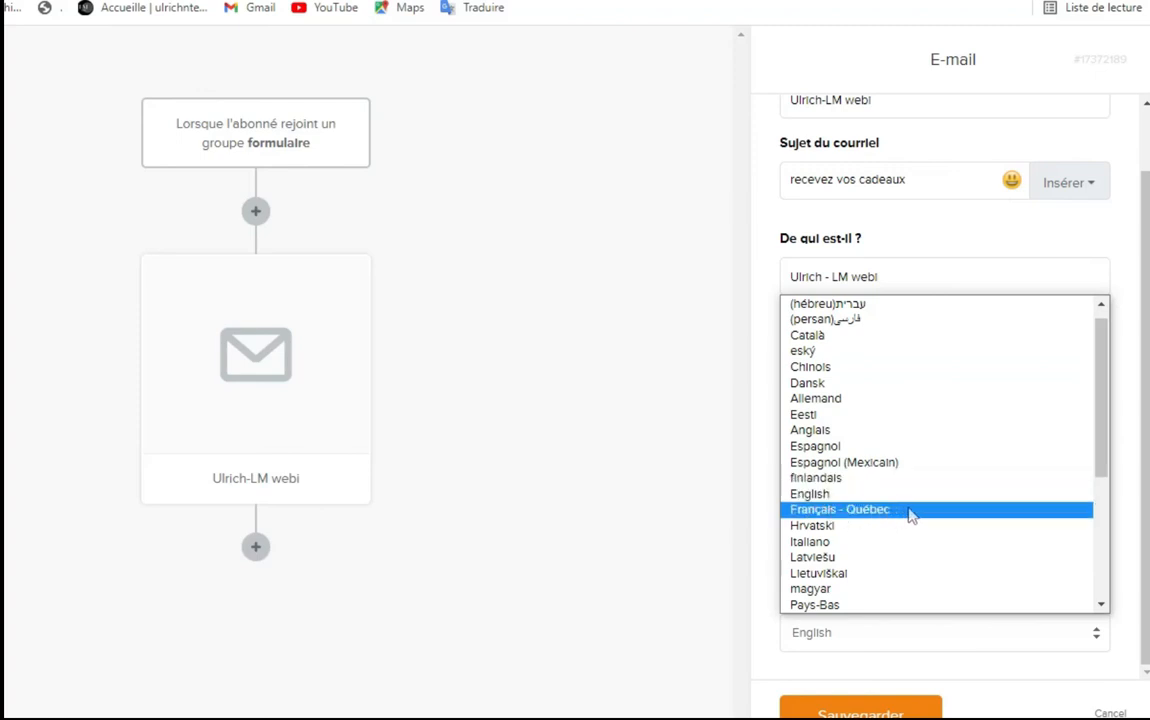
pyautogui.press('Escape')
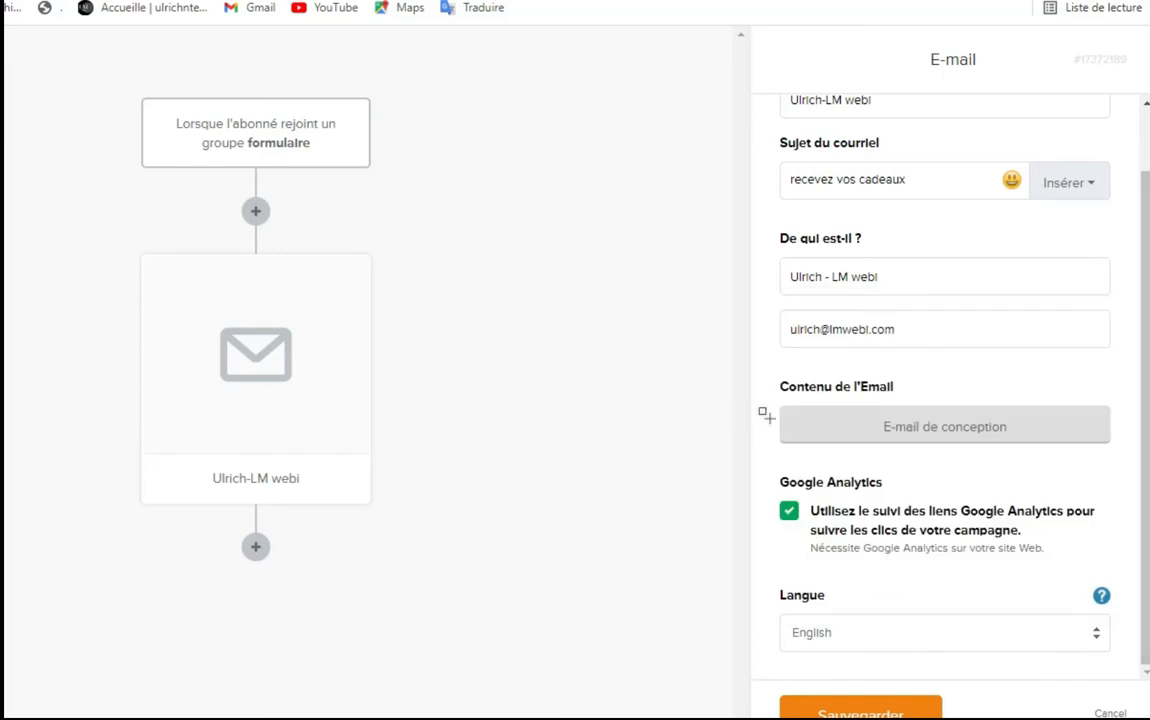
pyautogui.moveTo(770, 388); pyautogui.dragTo(1122, 457)
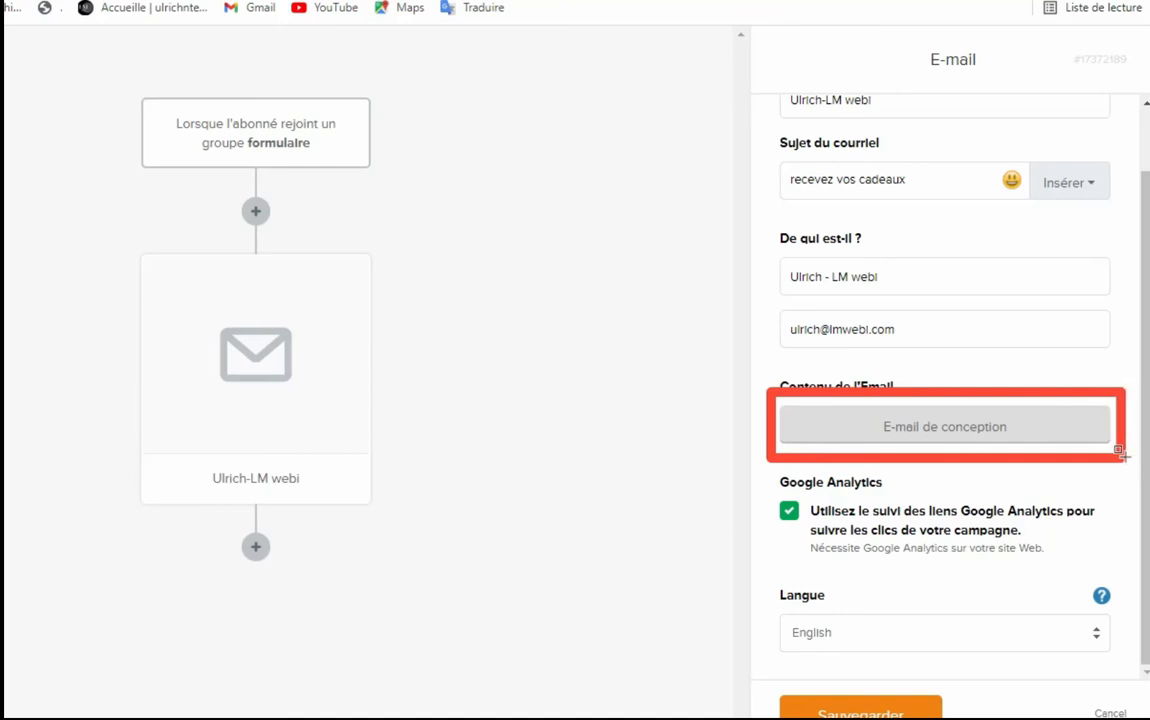
pyautogui.click(888, 436)
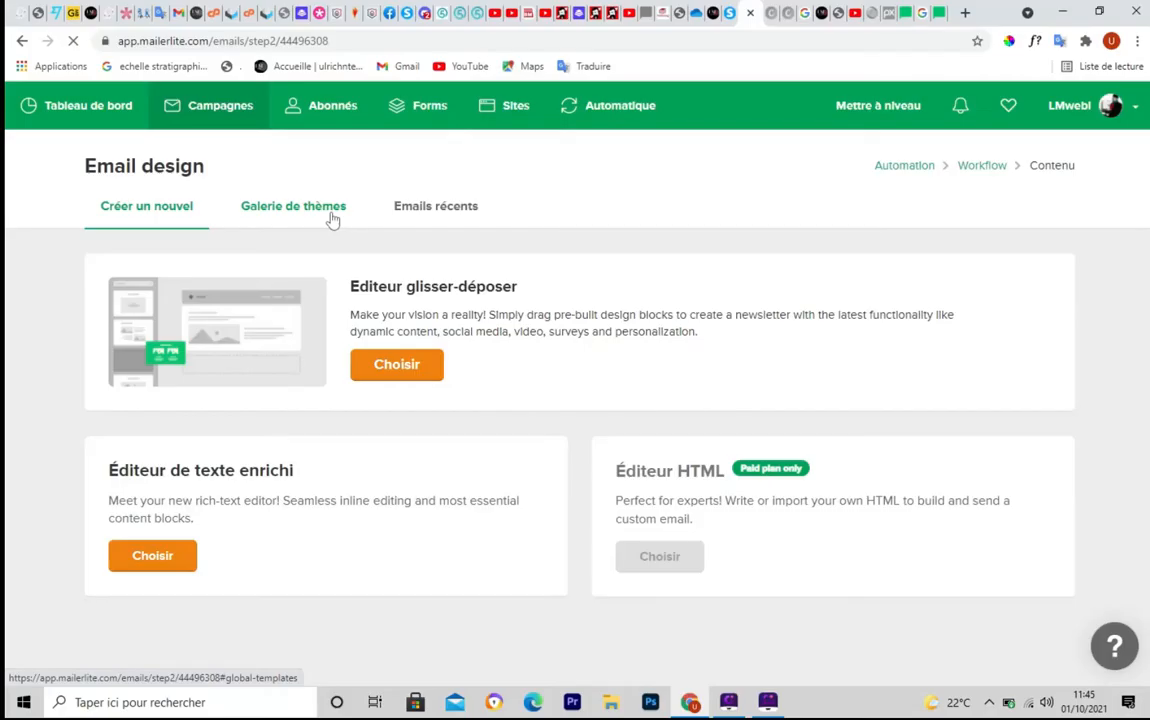
# Highlight the drag-and-drop, rich-text and paid HTML editor options on the Email design page
pyautogui.hotkey('ctrl', 'F5')
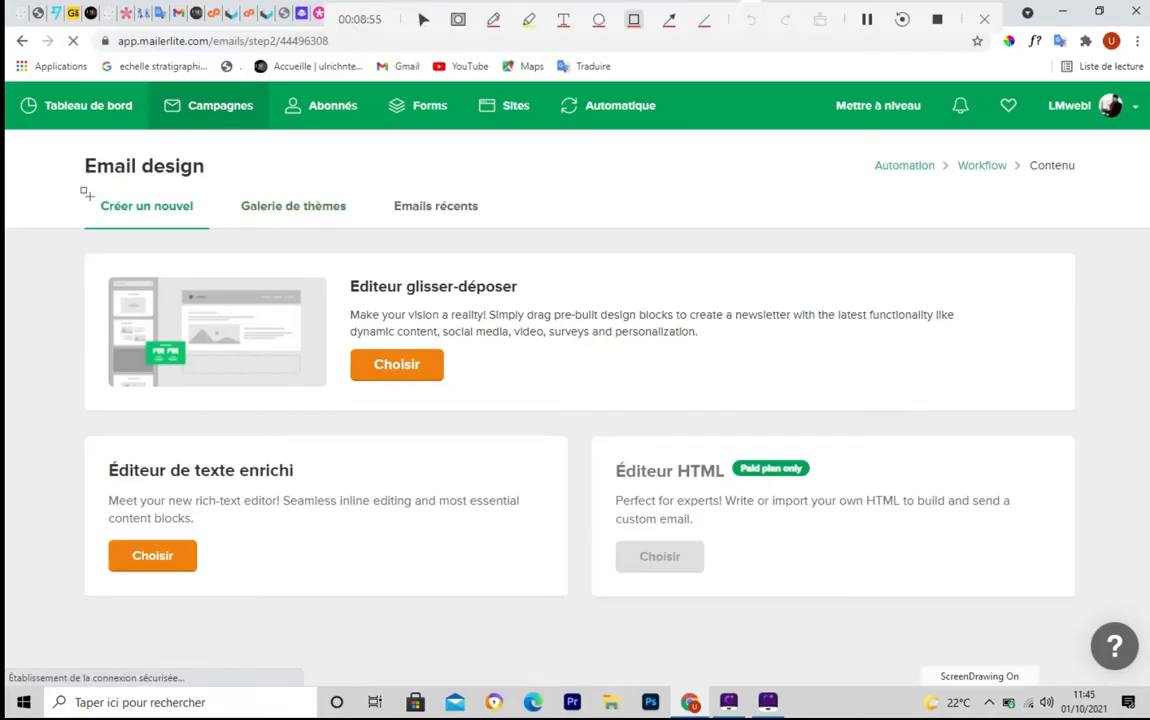
pyautogui.moveTo(82, 190); pyautogui.dragTo(222, 232)
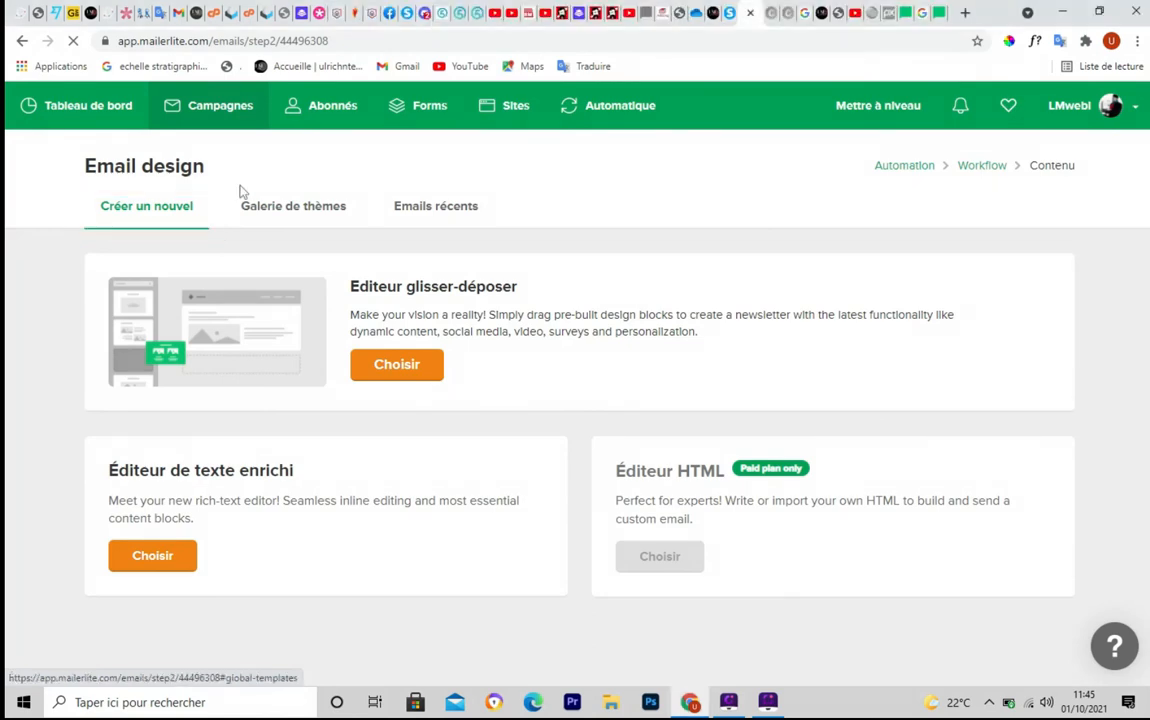
pyautogui.moveTo(233, 183); pyautogui.dragTo(368, 237)
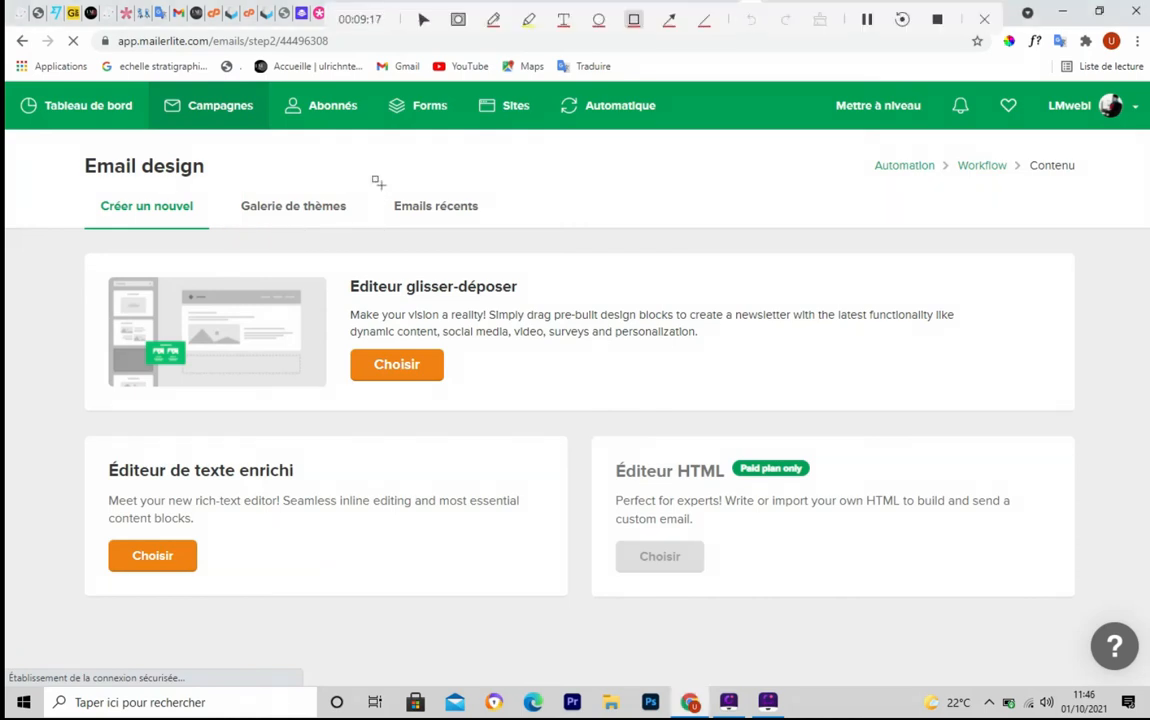
pyautogui.moveTo(375, 182)
pyautogui.mouseDown()
pyautogui.moveTo(387, 226)
pyautogui.moveTo(498, 229)
pyautogui.mouseUp()
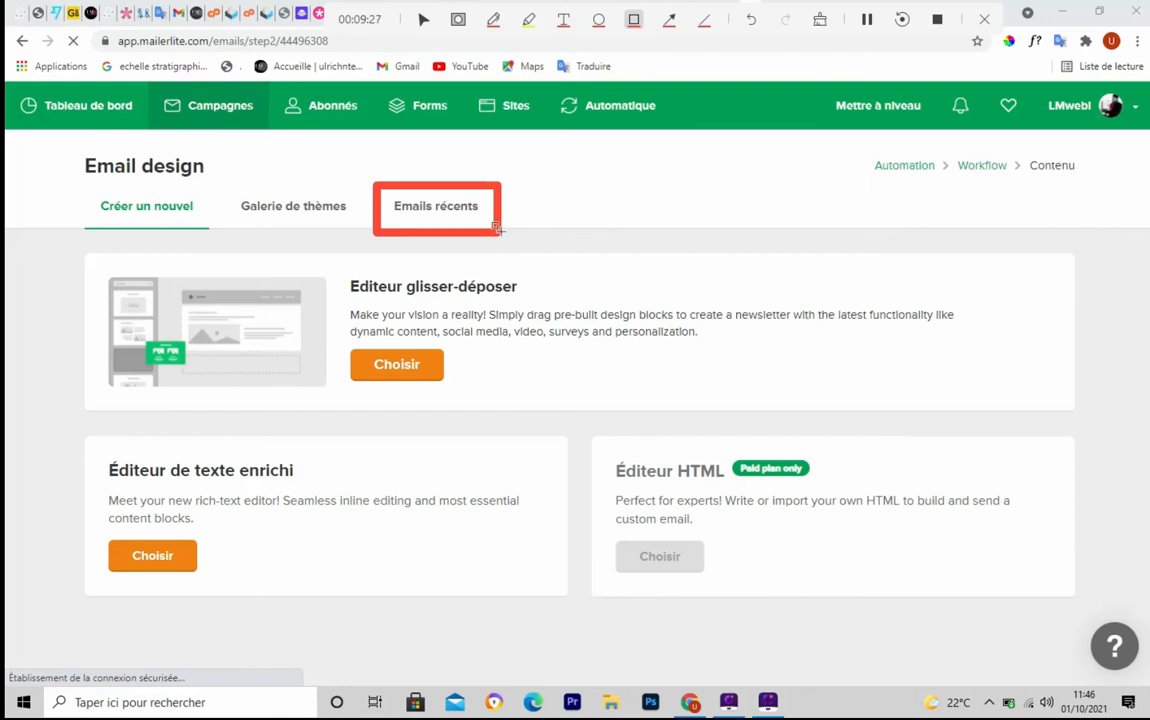
pyautogui.hotkey('ctrl', 'F5')
pyautogui.hotkey('ctrl', 'F5')
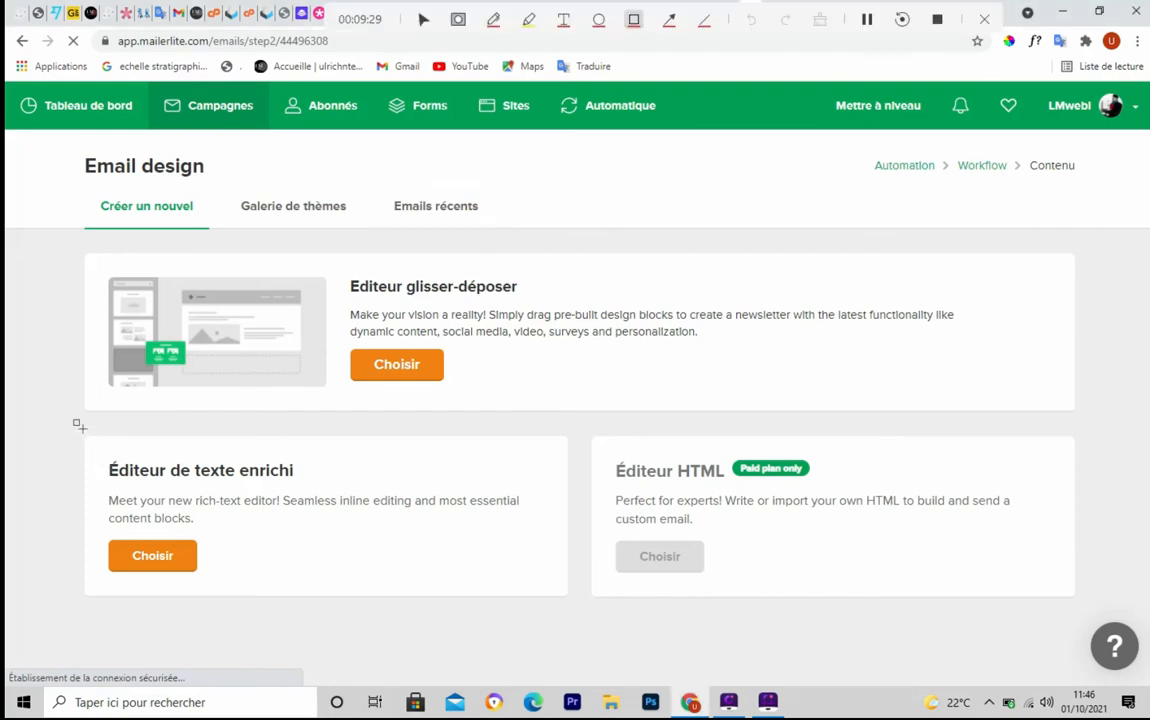
pyautogui.moveTo(79, 425)
pyautogui.mouseDown()
pyautogui.moveTo(88, 535)
pyautogui.moveTo(303, 603)
pyautogui.moveTo(583, 605)
pyautogui.mouseUp()
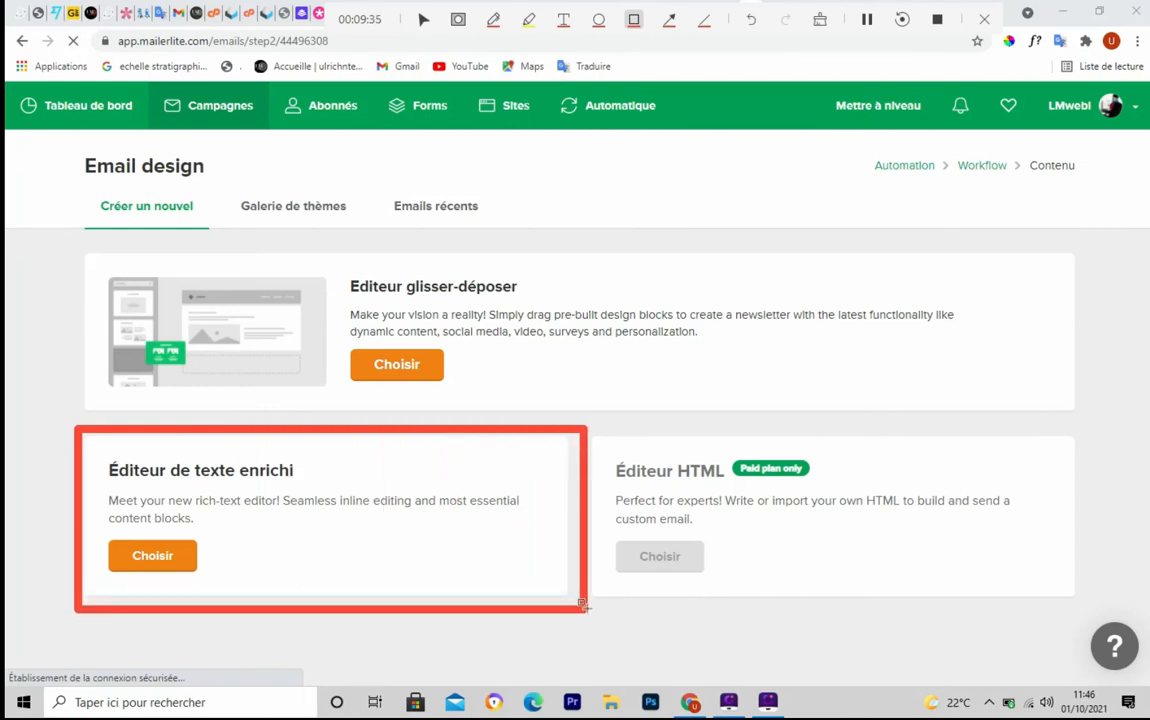
pyautogui.press('Escape')
pyautogui.moveTo(592, 433)
pyautogui.mouseDown()
pyautogui.moveTo(593, 468)
pyautogui.moveTo(759, 592)
pyautogui.moveTo(1055, 575)
pyautogui.moveTo(1115, 606)
pyautogui.moveTo(1073, 595)
pyautogui.mouseUp()
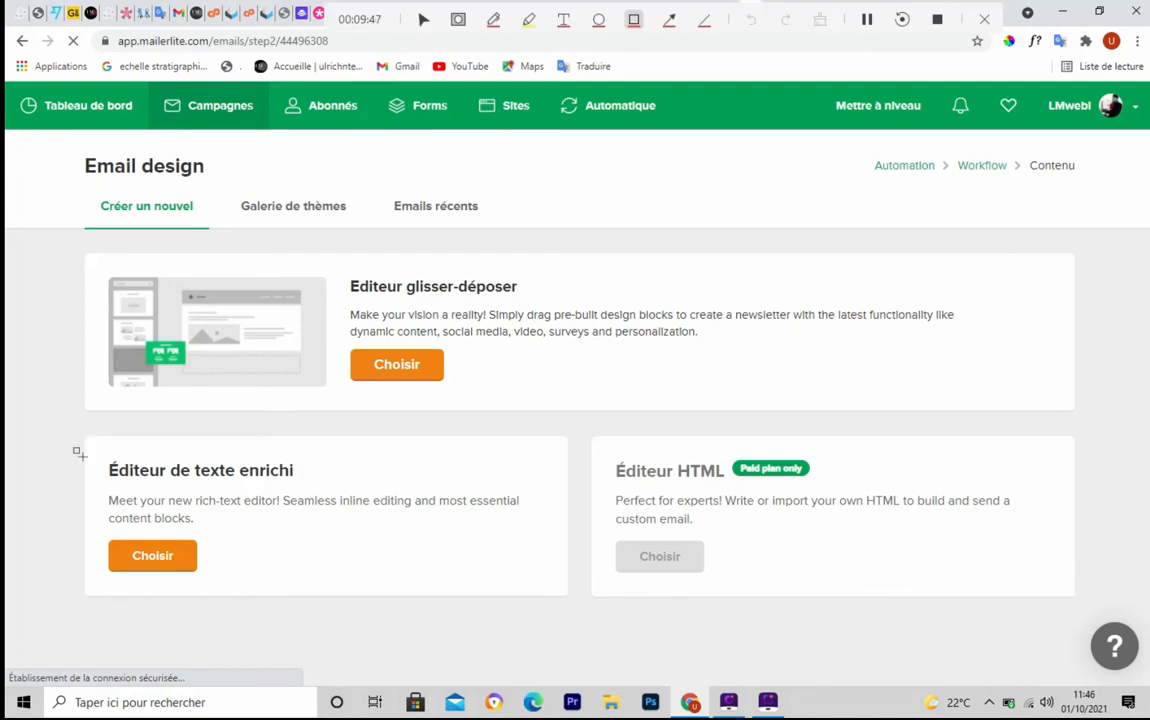
pyautogui.moveTo(79, 453)
pyautogui.mouseDown()
pyautogui.moveTo(377, 608)
pyautogui.moveTo(548, 603)
pyautogui.mouseUp()
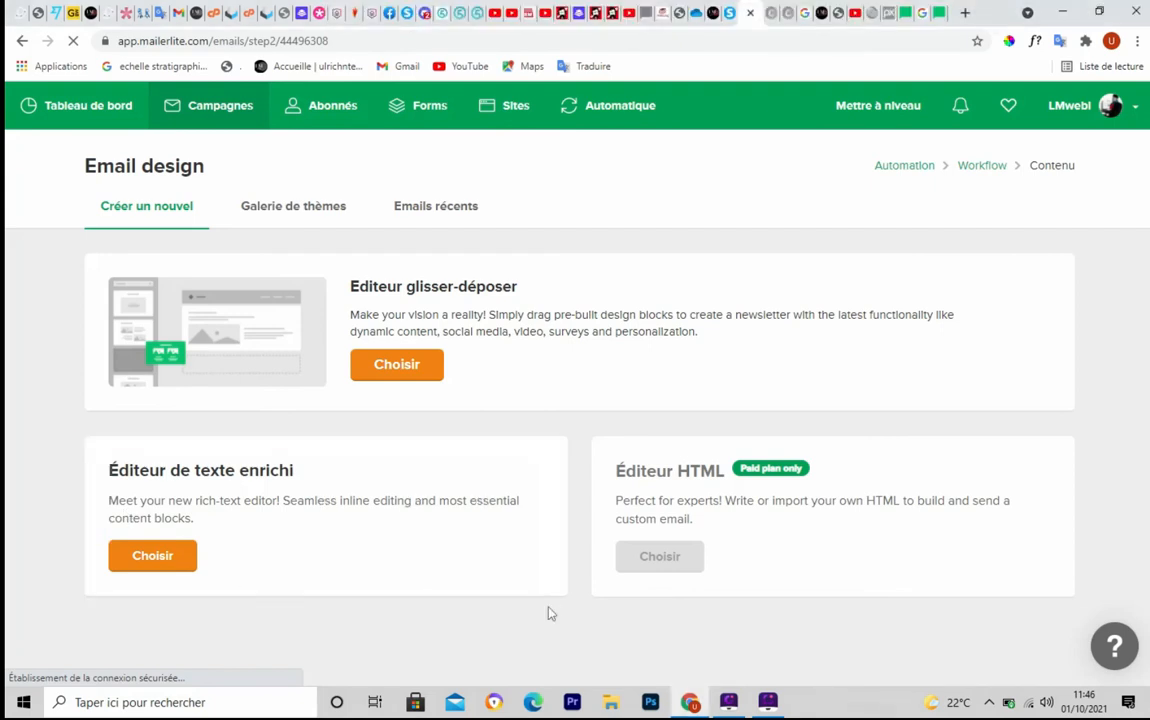
pyautogui.hotkey('ctrl', 'F5')
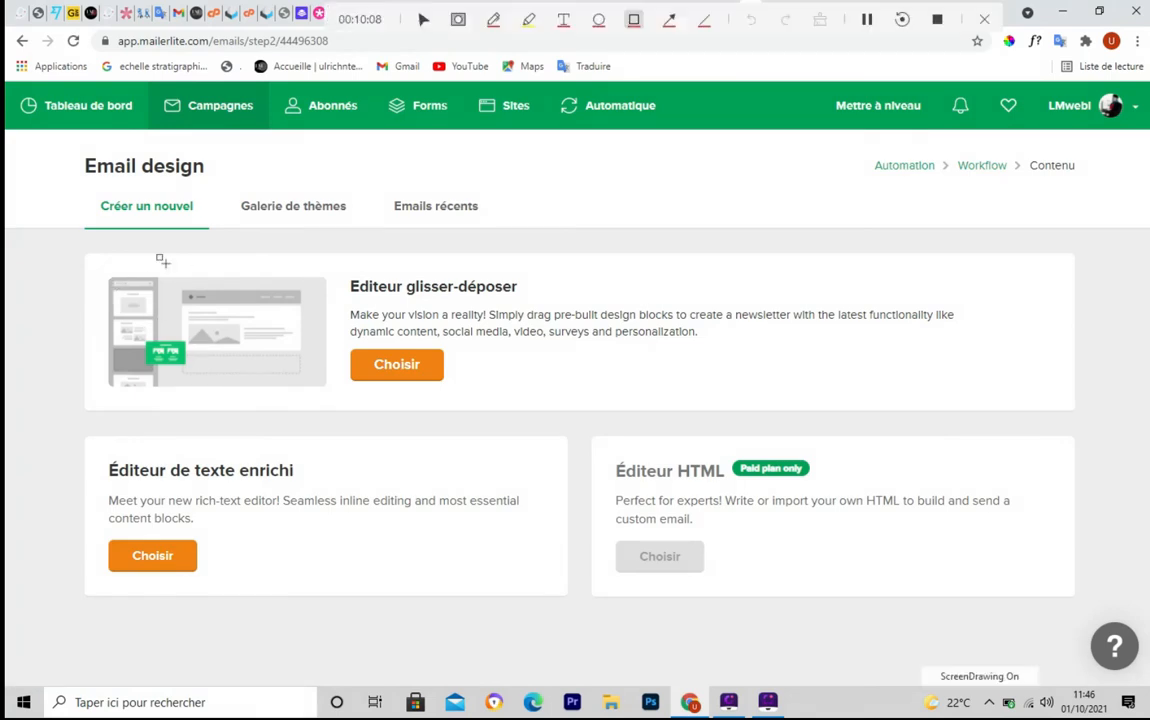
pyautogui.moveTo(83, 257)
pyautogui.mouseDown()
pyautogui.moveTo(102, 352)
pyautogui.moveTo(1040, 420)
pyautogui.mouseUp()
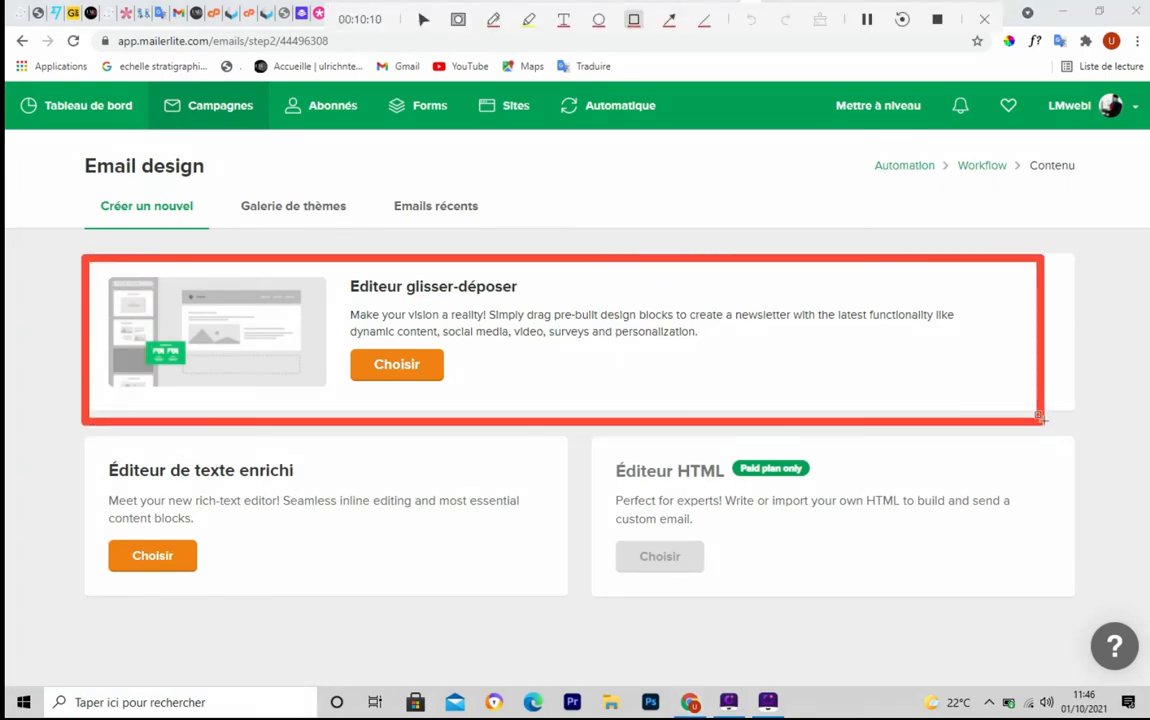
# Start building the workflow e-mail in the drag-and-drop editor with the airmail template
pyautogui.click(394, 376)
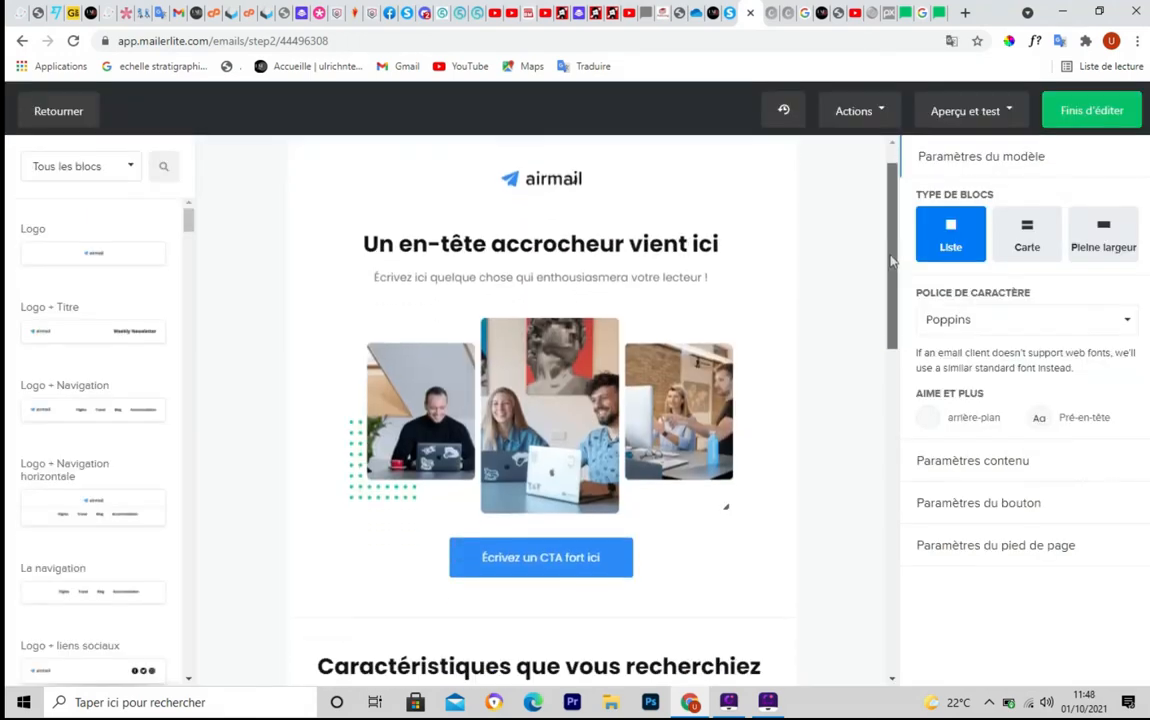
pyautogui.moveTo(893, 261); pyautogui.dragTo(893, 592)
pyautogui.moveTo(909, 508); pyautogui.dragTo(908, 201)
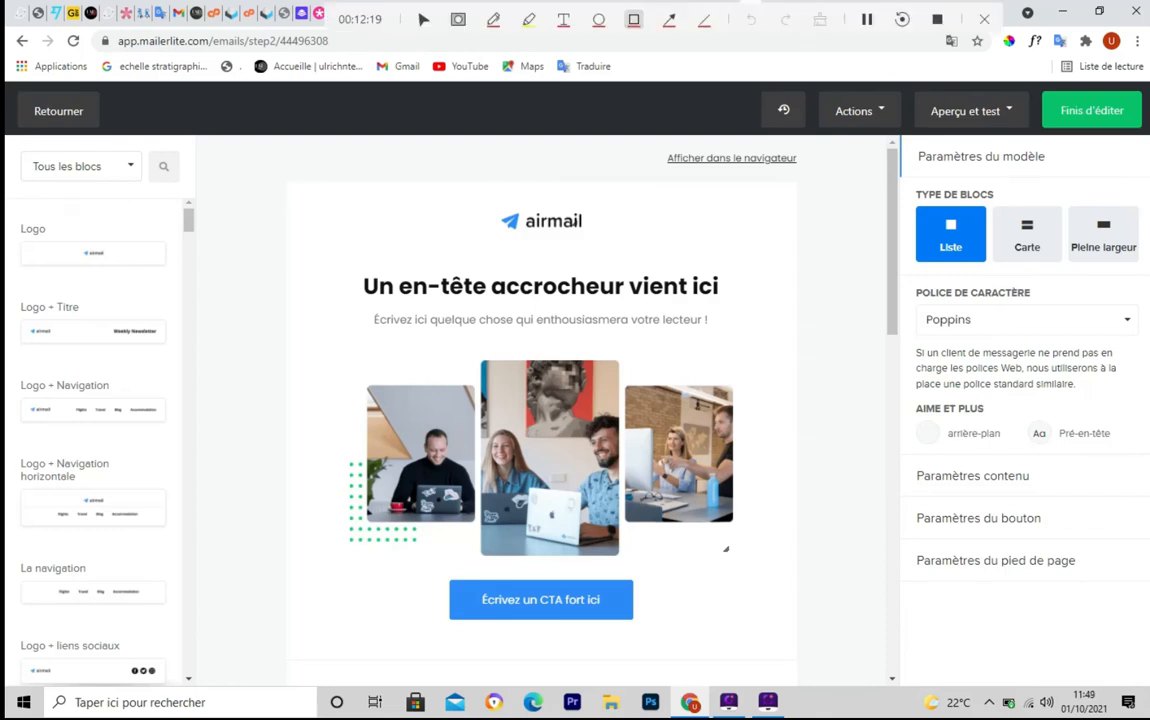
pyautogui.moveTo(6, 116)
pyautogui.mouseDown()
pyautogui.moveTo(150, 152)
pyautogui.moveTo(211, 200)
pyautogui.moveTo(188, 600)
pyautogui.moveTo(200, 697)
pyautogui.mouseUp()
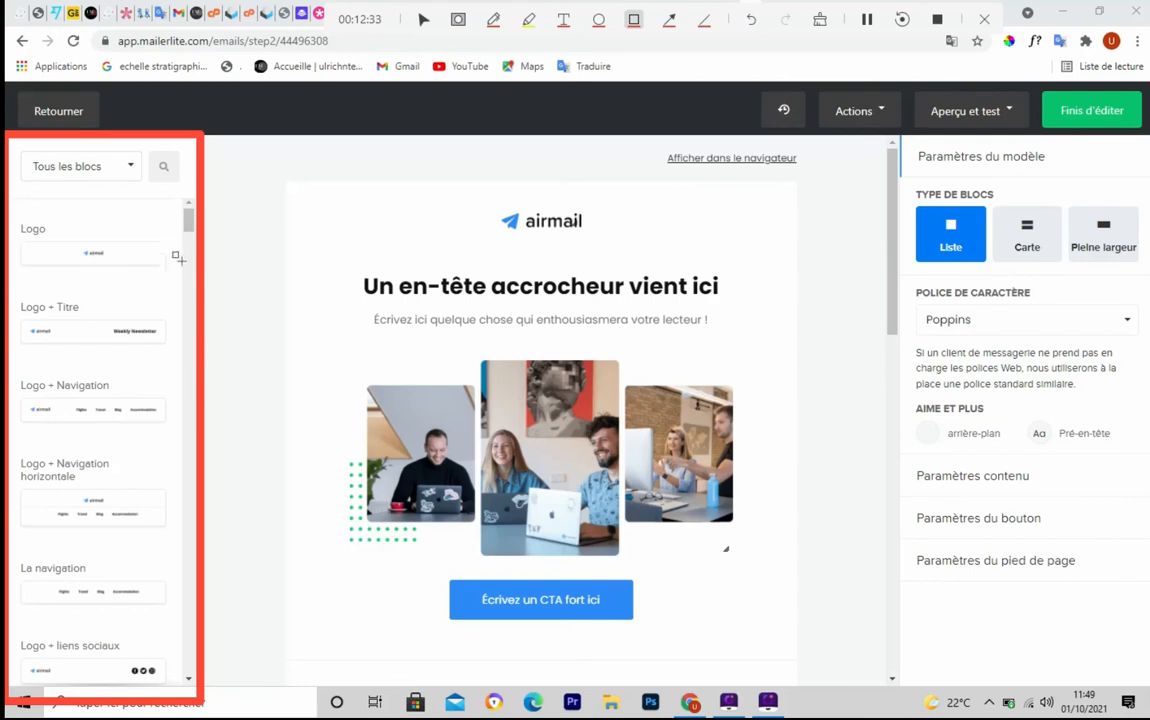
pyautogui.hotkey('ctrl', 'z')
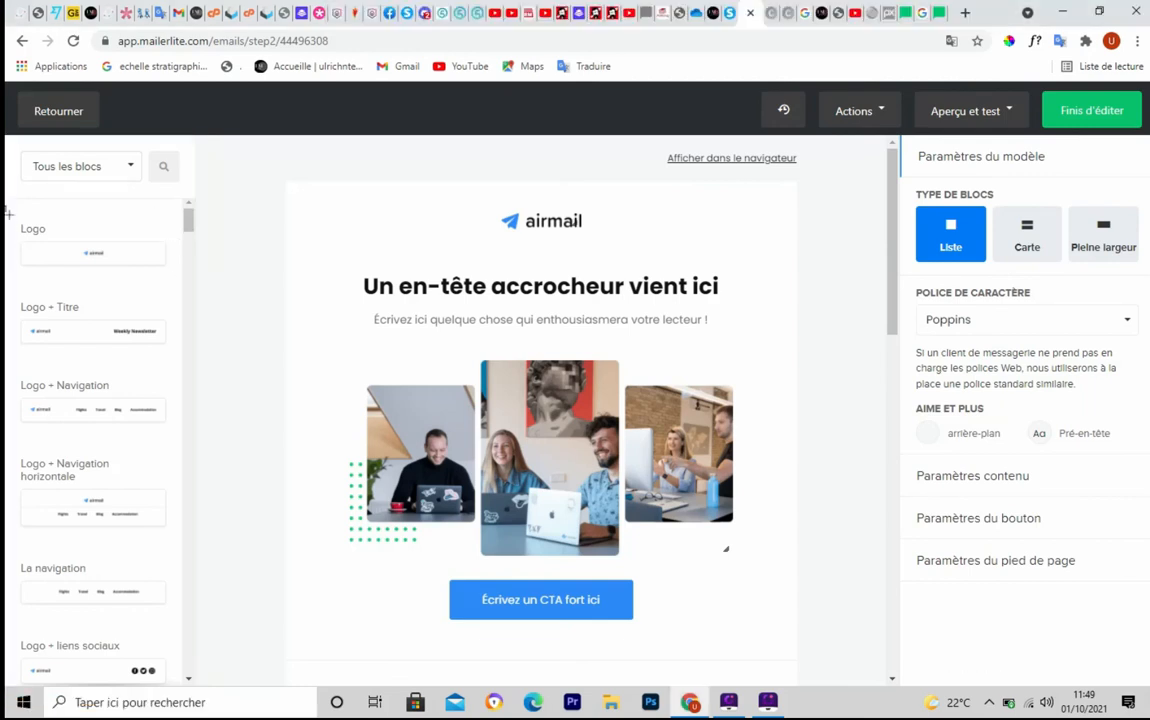
pyautogui.moveTo(7, 214)
pyautogui.mouseDown()
pyautogui.moveTo(104, 279)
pyautogui.moveTo(175, 283)
pyautogui.mouseUp()
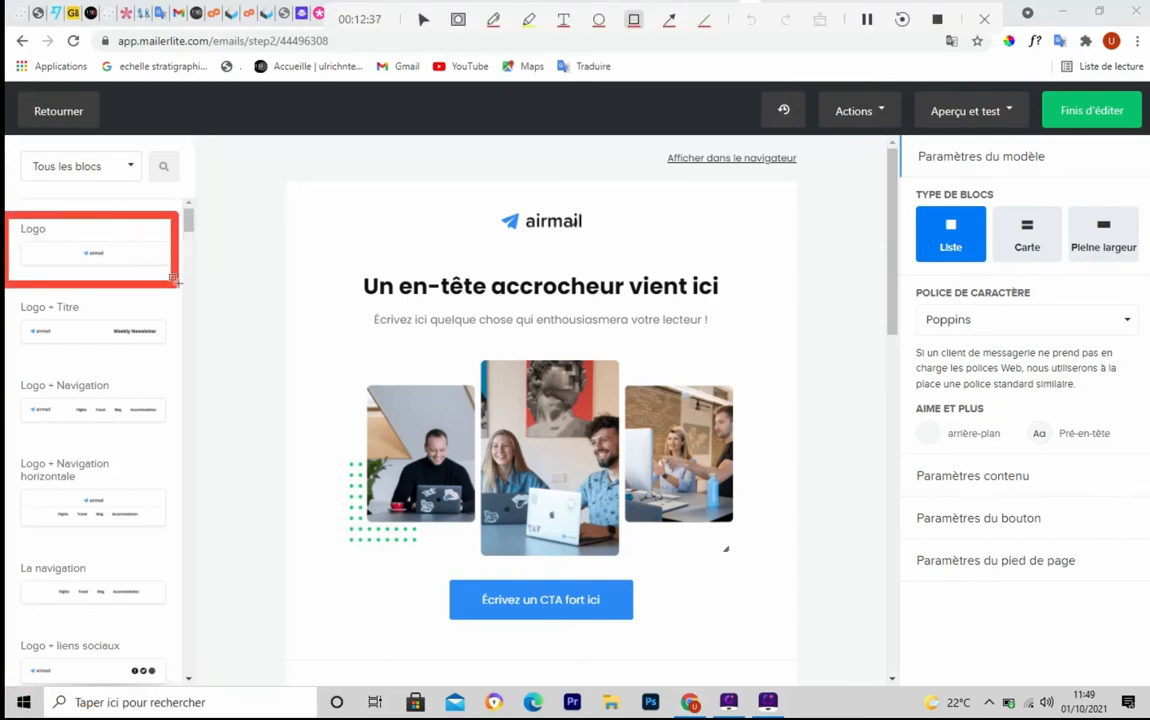
pyautogui.press('Escape')
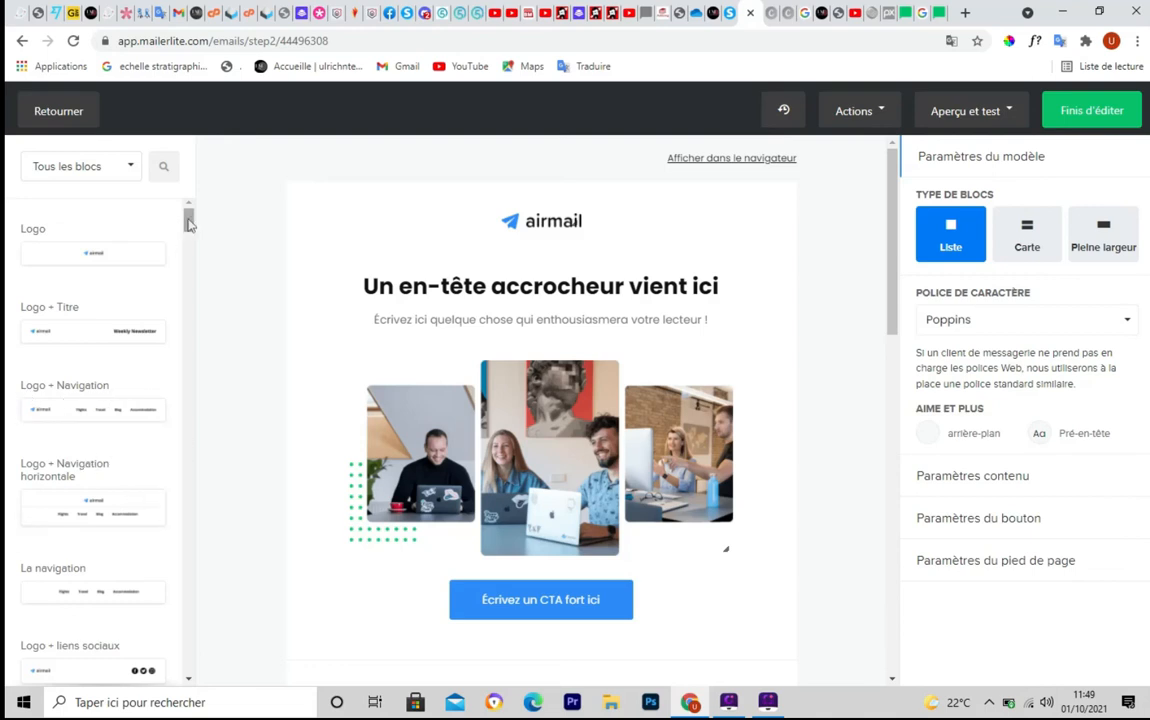
pyautogui.moveTo(188, 216)
pyautogui.mouseDown()
pyautogui.moveTo(196, 330)
pyautogui.moveTo(193, 218)
pyautogui.mouseUp()
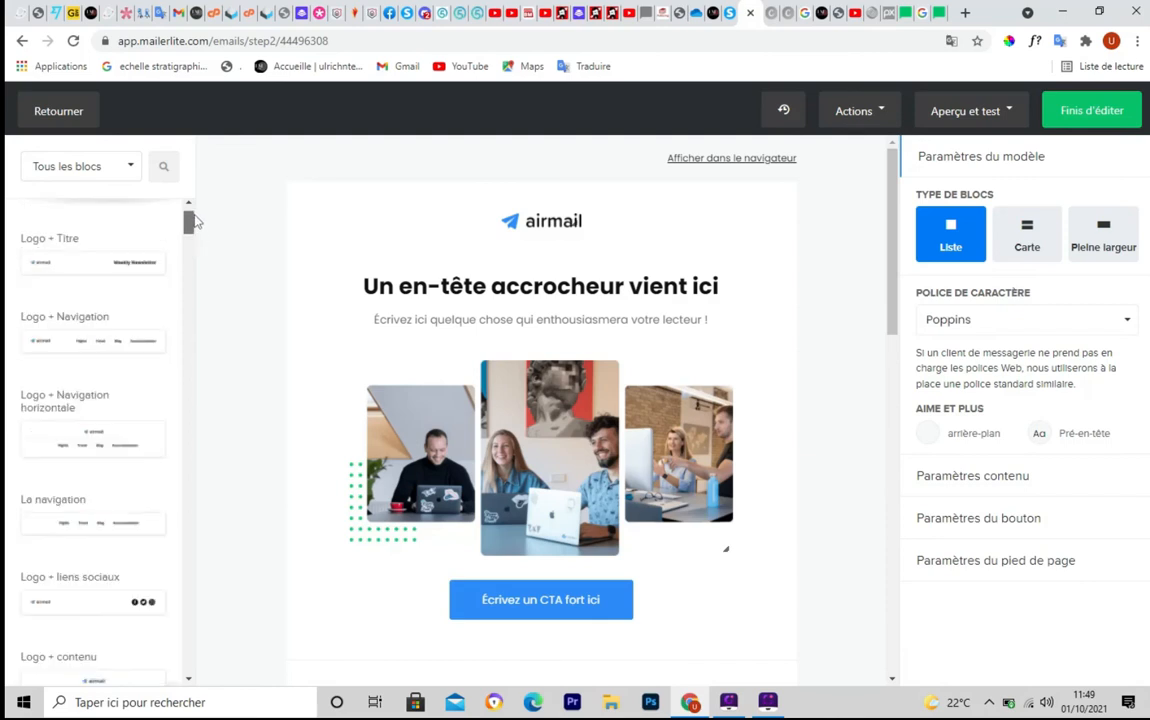
# Filter the block library to 'Boutons' and scroll the e-mail preview back to the top
pyautogui.click(131, 170)
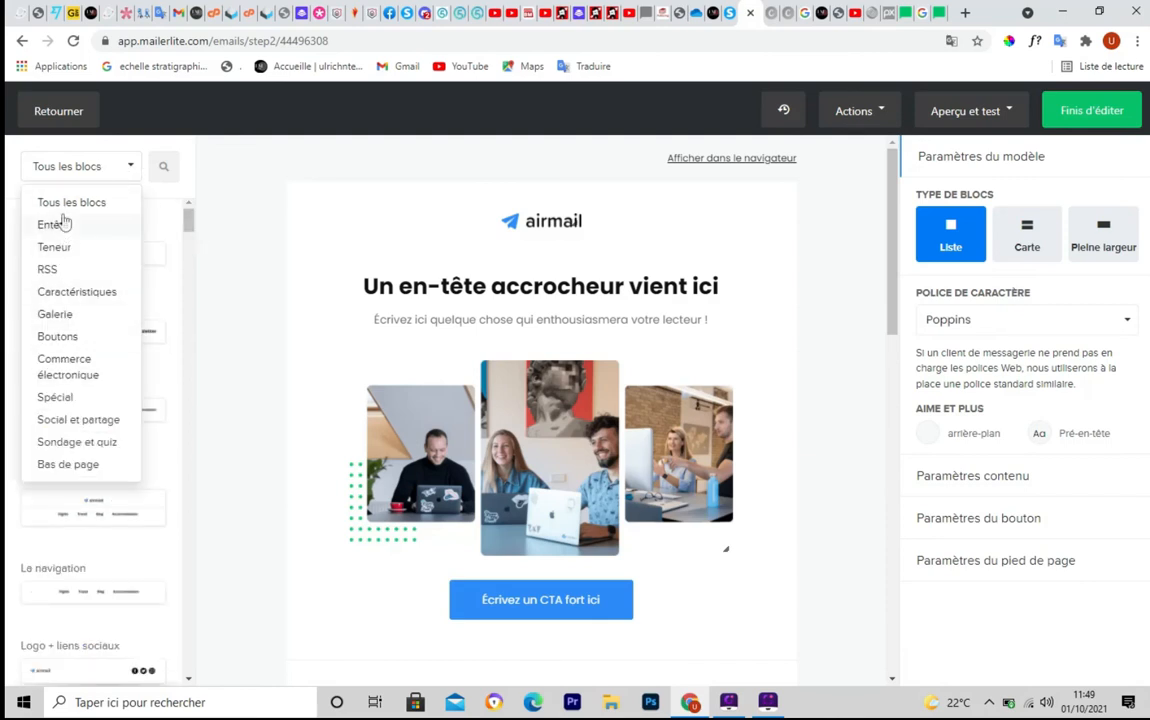
pyautogui.click(57, 338)
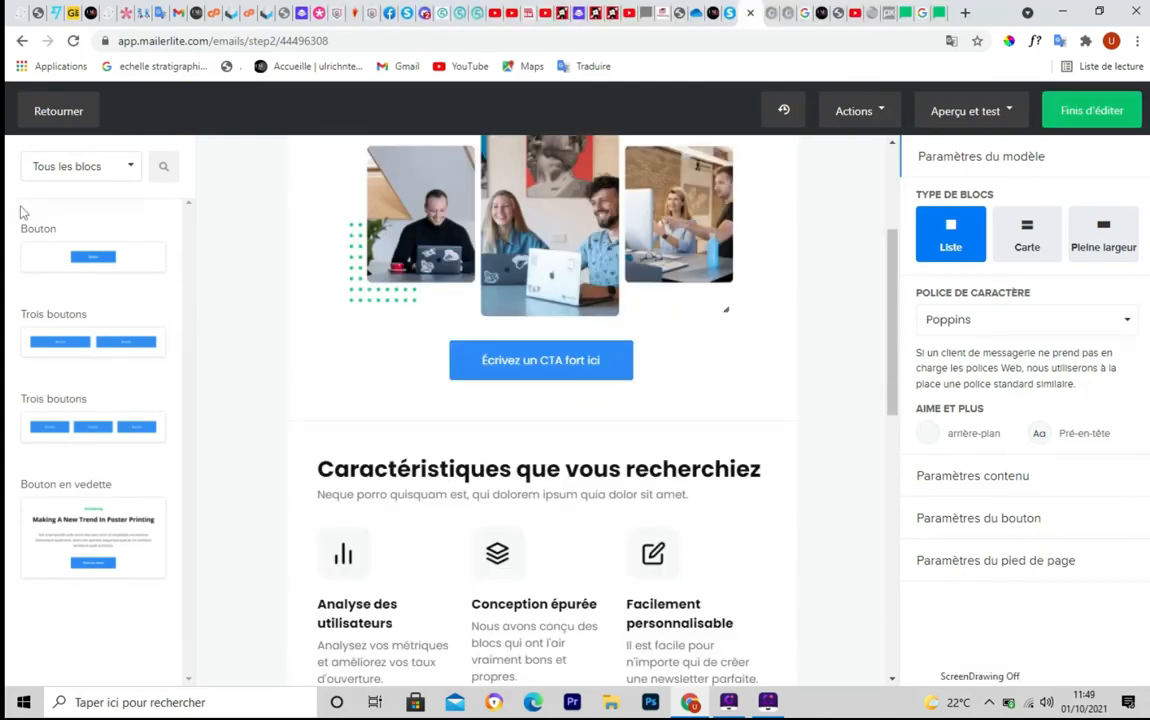
pyautogui.moveTo(890, 307); pyautogui.dragTo(890, 220)
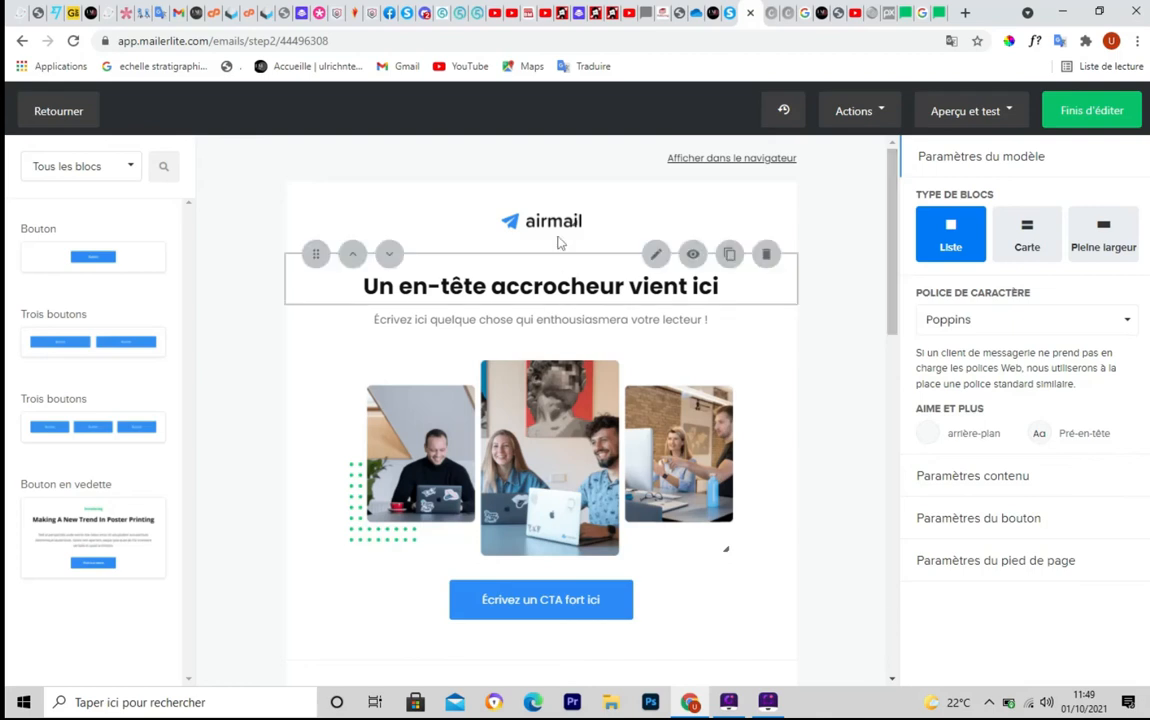
pyautogui.moveTo(541, 222)
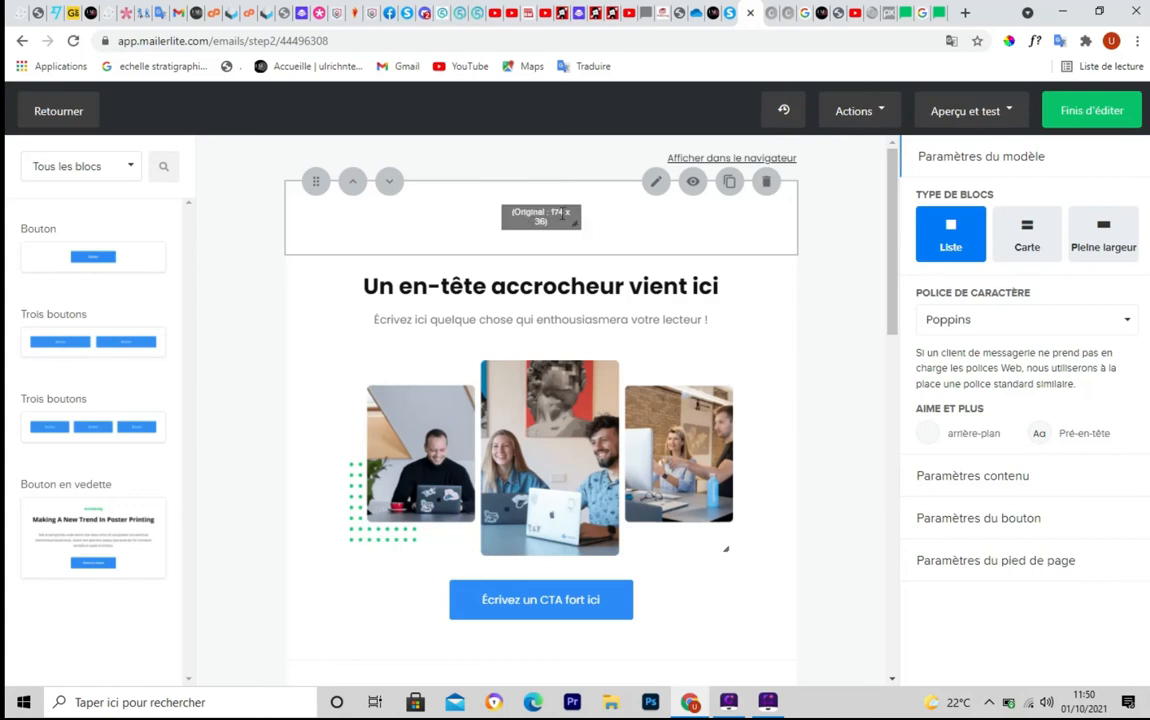
# Clear the airmail image from the header logo block and open the File manager
pyautogui.click(655, 185)
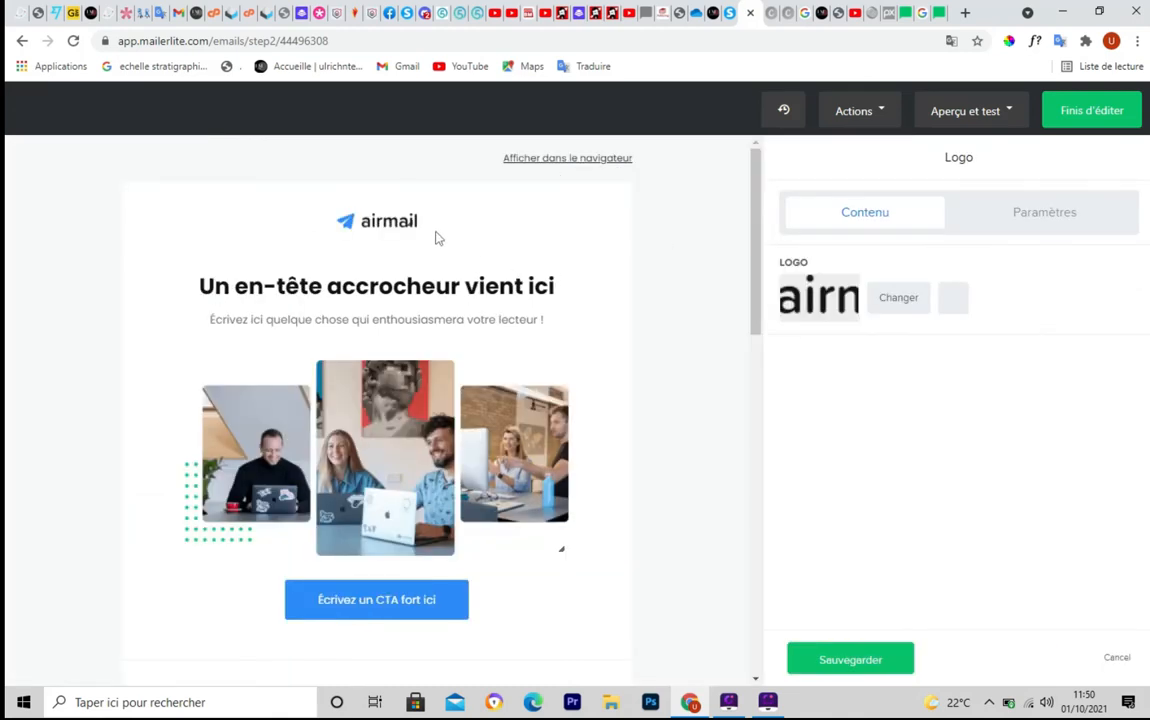
pyautogui.click(959, 300)
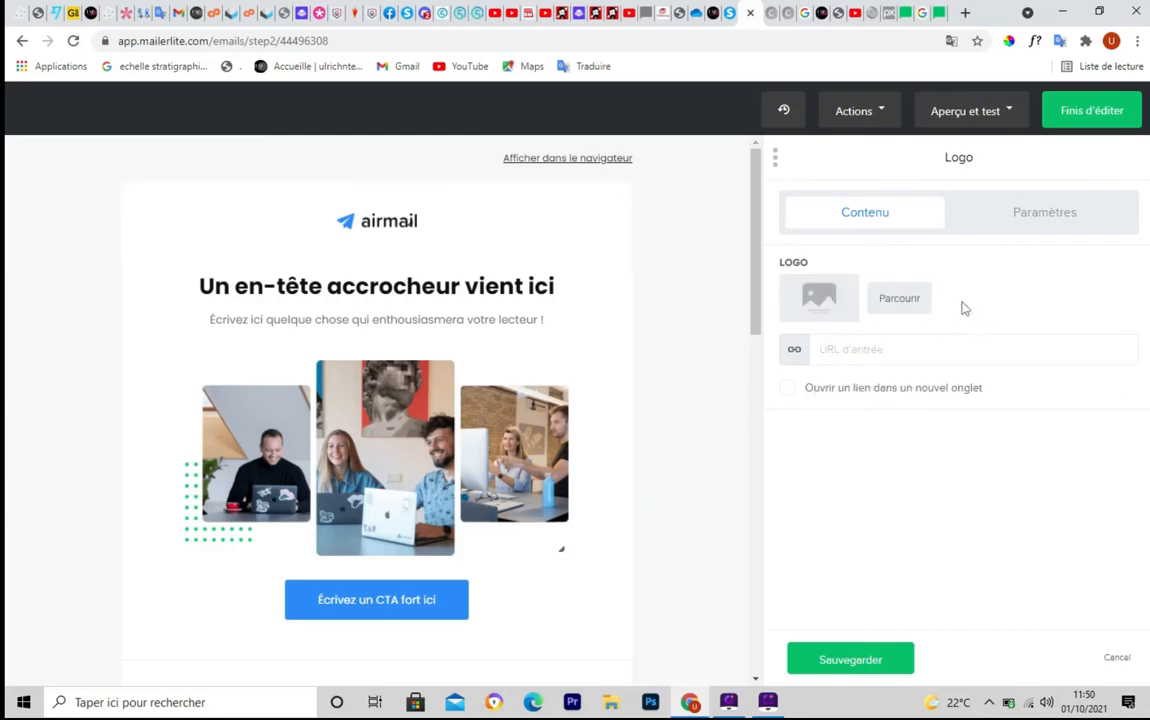
pyautogui.click(901, 300)
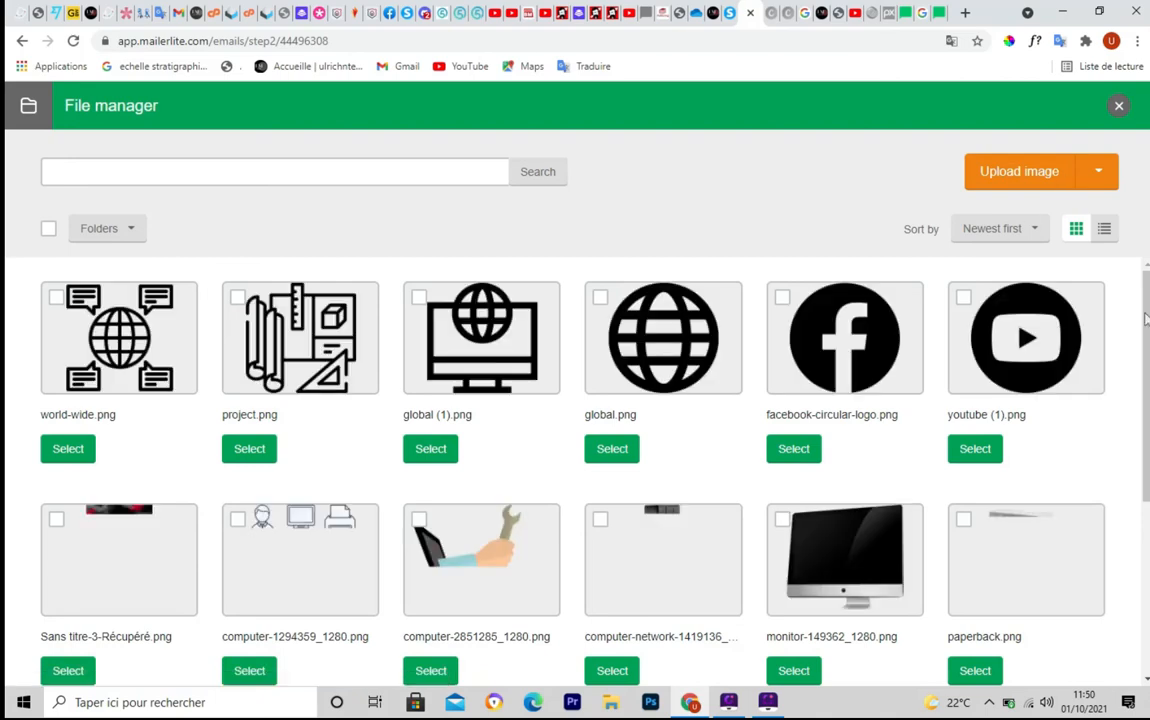
# Select LOGO LM WEBI.png in the File manager as the header logo
pyautogui.scroll(-3, 575, 470)
pyautogui.scroll(3, 575, 470)
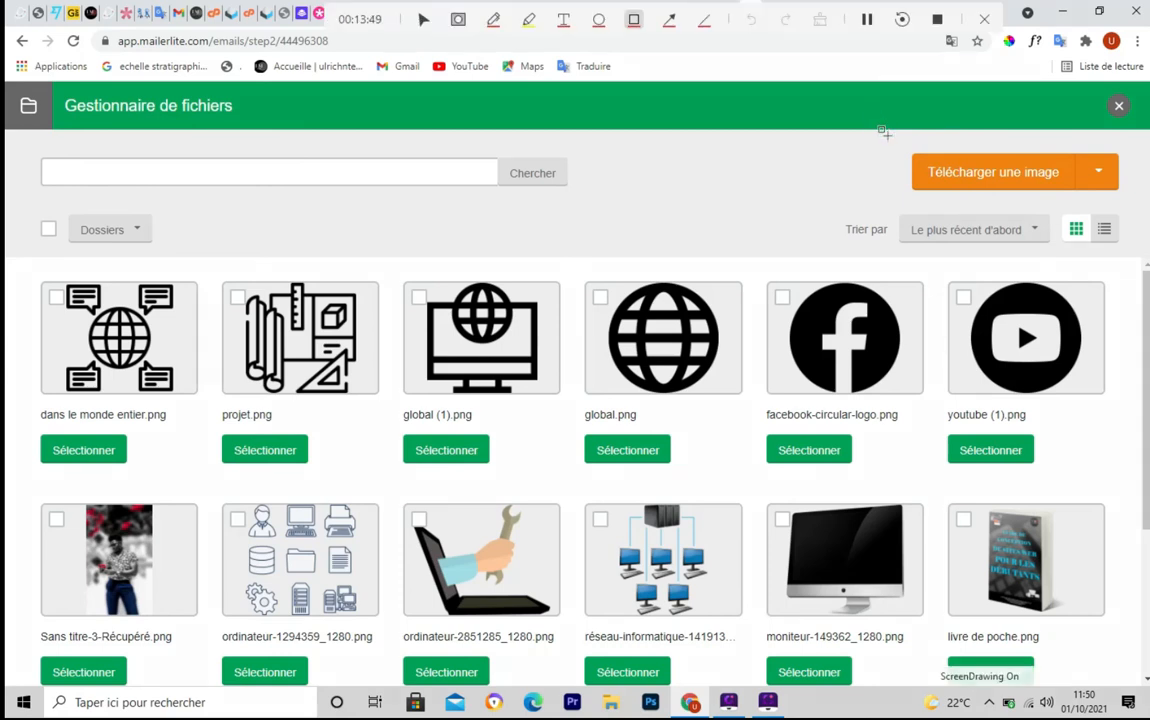
pyautogui.moveTo(880, 136); pyautogui.dragTo(1124, 199)
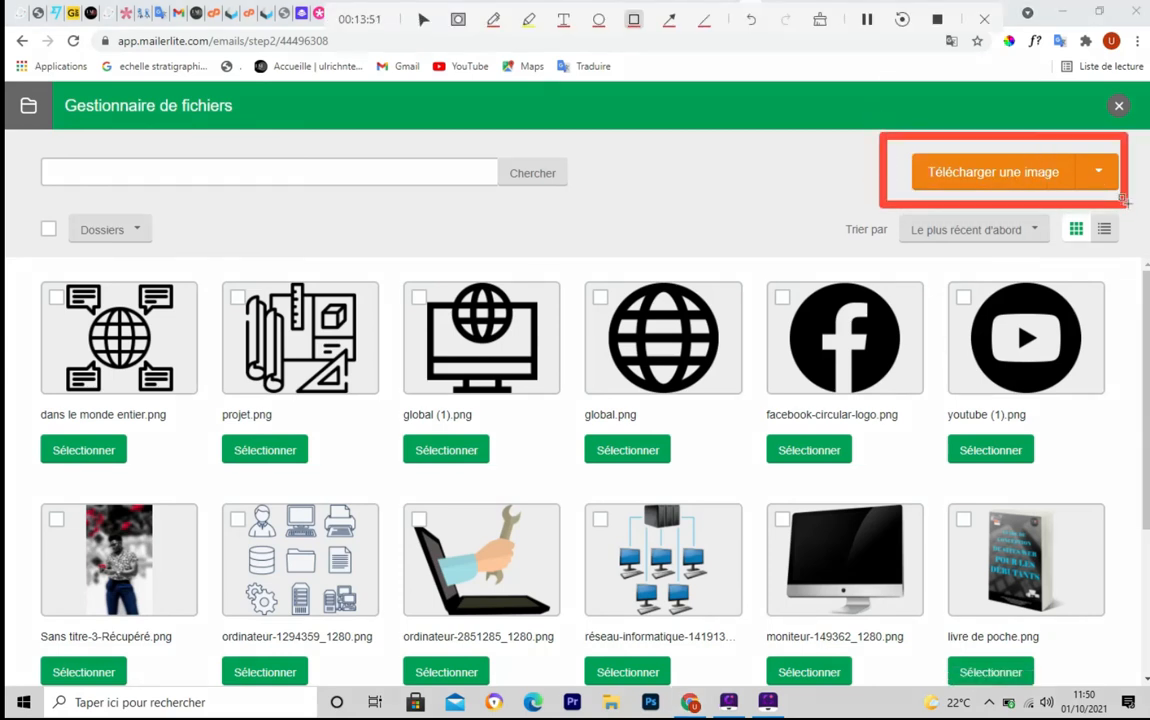
pyautogui.press('Escape')
pyautogui.scroll(-3, 1147, 318)
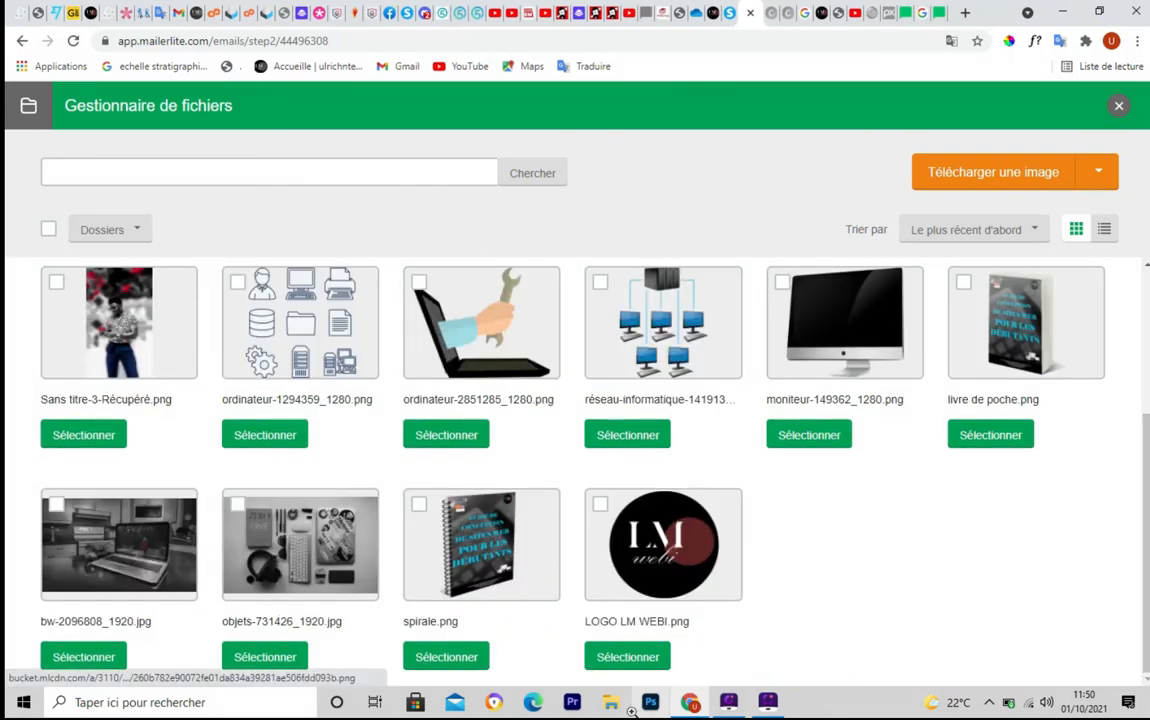
pyautogui.click(615, 659)
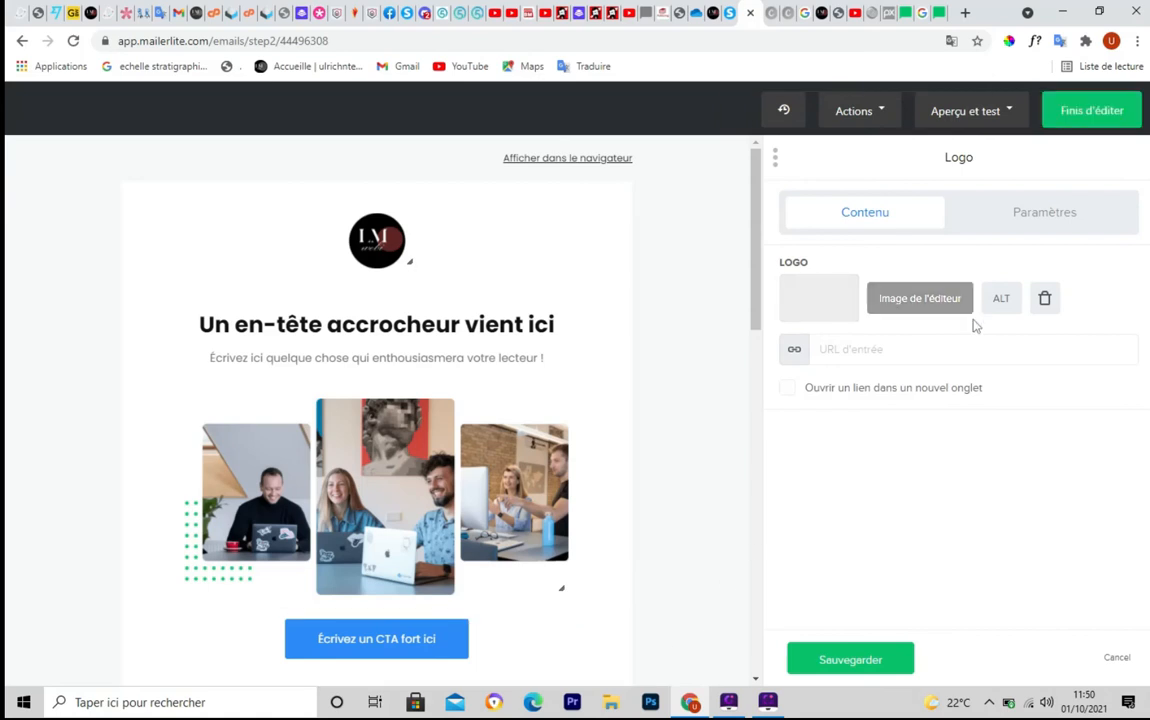
# Switch on 'Ouvrir un lien dans un nouvel onglet' for the header logo's link
pyautogui.click(882, 355)
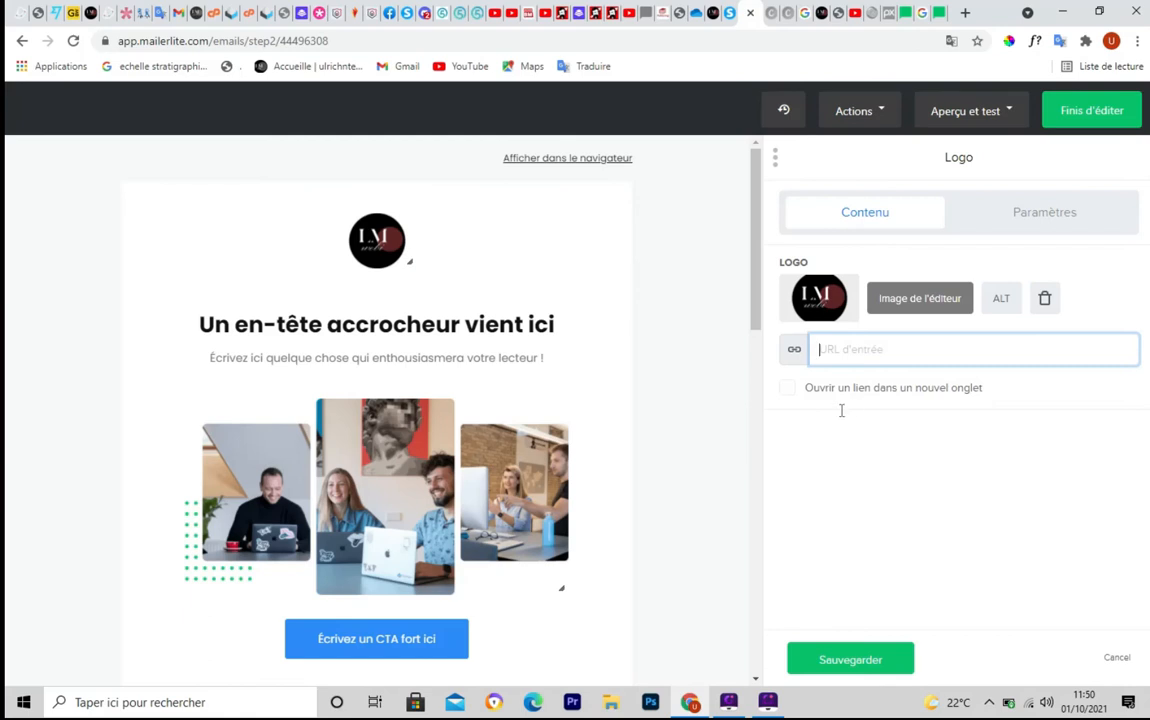
pyautogui.click(786, 390)
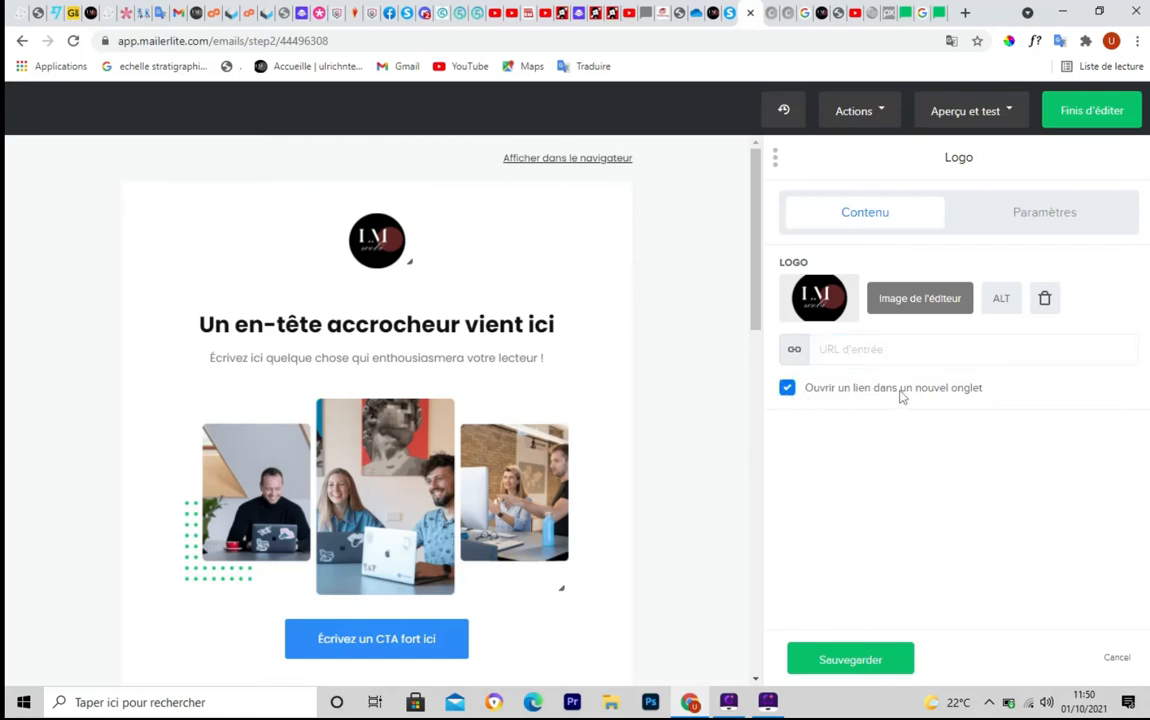
pyautogui.click(865, 352)
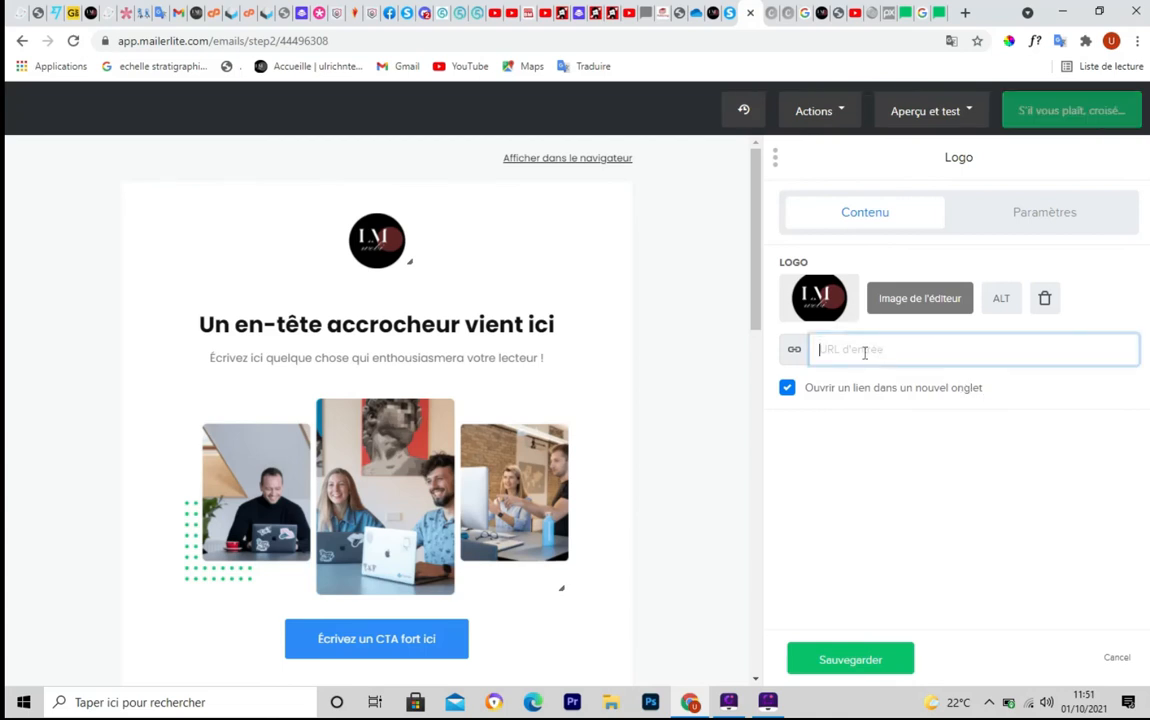
# Copy the lmwebi.com address from the website tab, then return to the logo's URL field
pyautogui.click(714, 16)
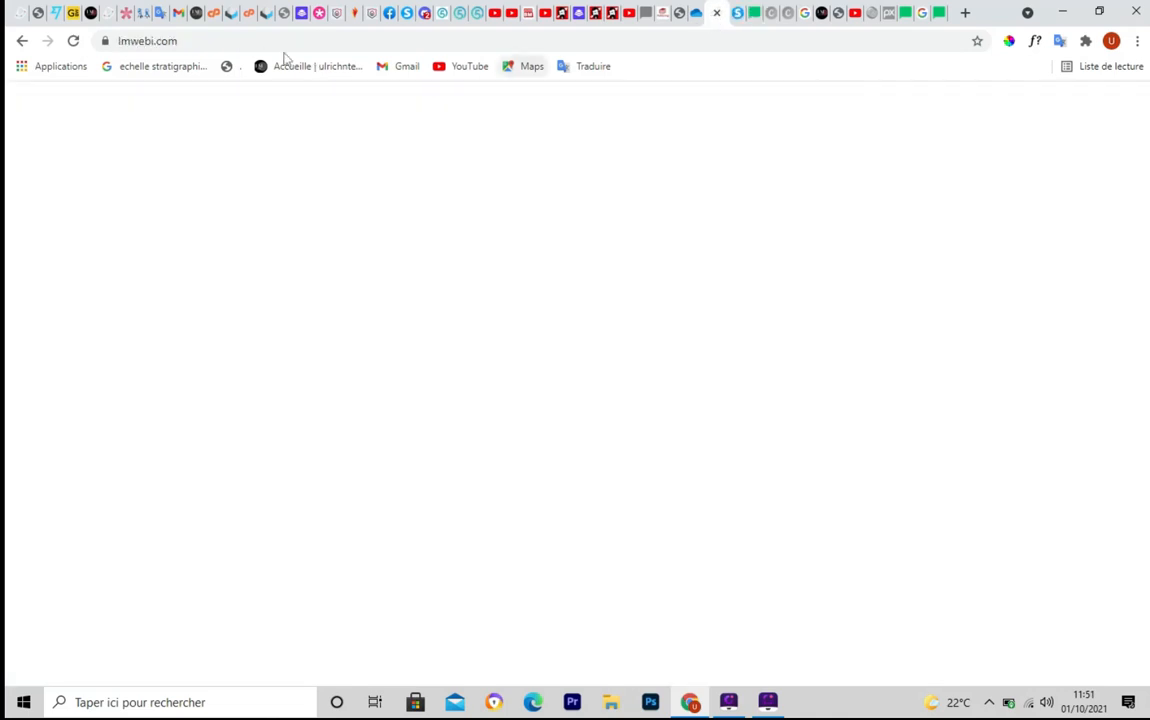
pyautogui.click(254, 41)
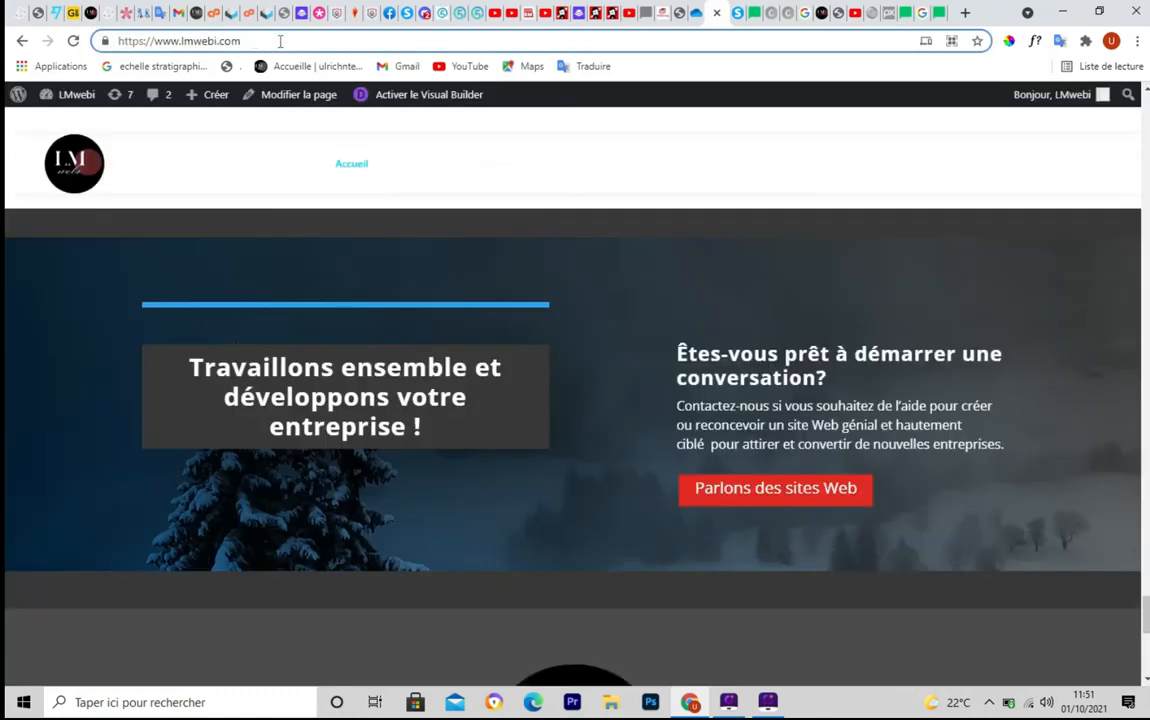
pyautogui.moveTo(280, 41); pyautogui.dragTo(91, 47)
pyautogui.hotkey('ctrl', 'c')
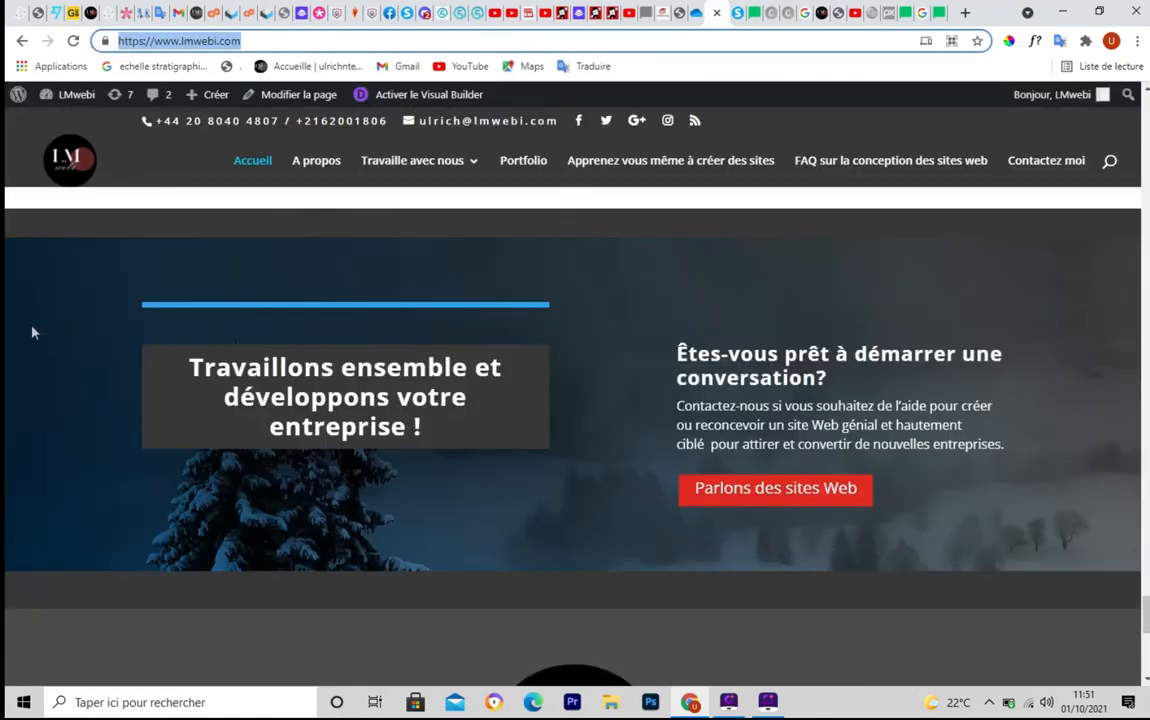
pyautogui.click(746, 14)
pyautogui.click(864, 347)
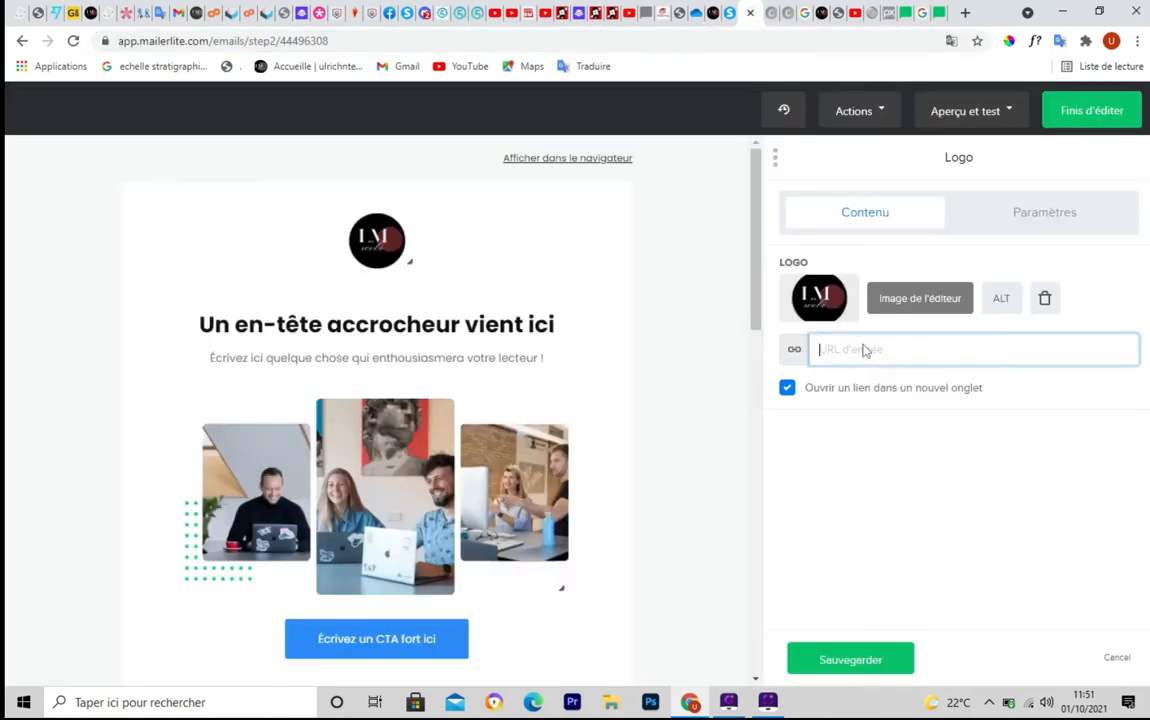
# Paste the lmwebi.com address as the header logo's link URL
pyautogui.hotkey('ctrl', 'v')
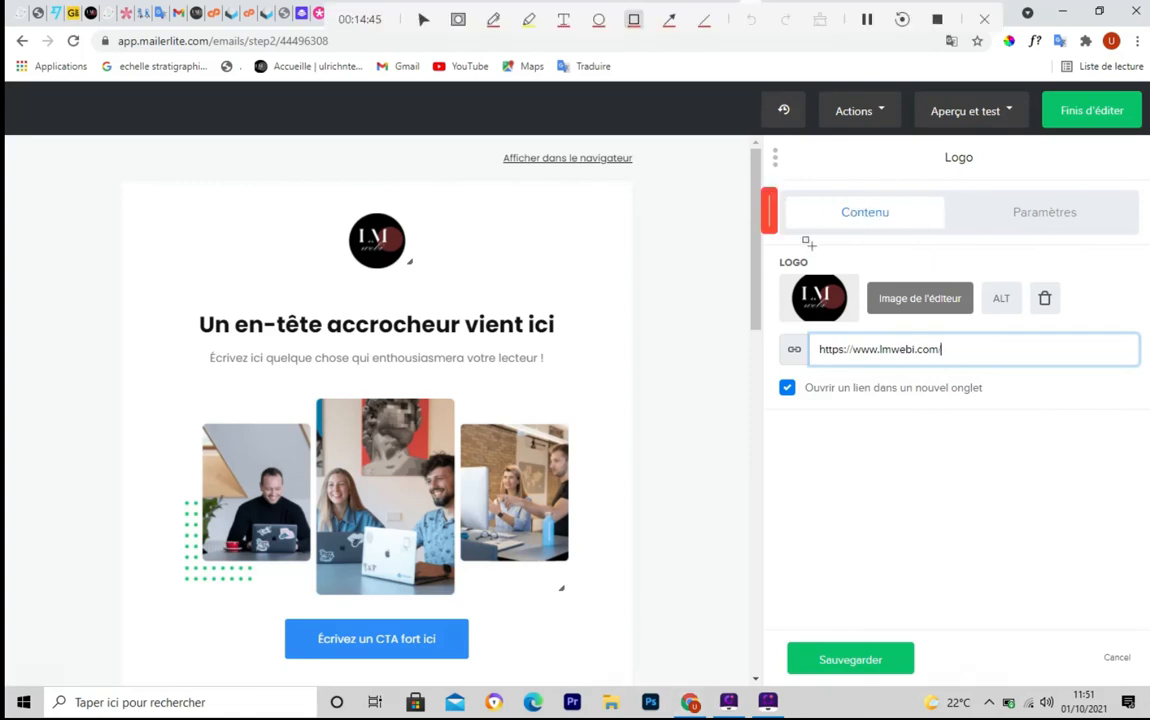
pyautogui.moveTo(763, 242); pyautogui.dragTo(940, 190)
pyautogui.press('Escape')
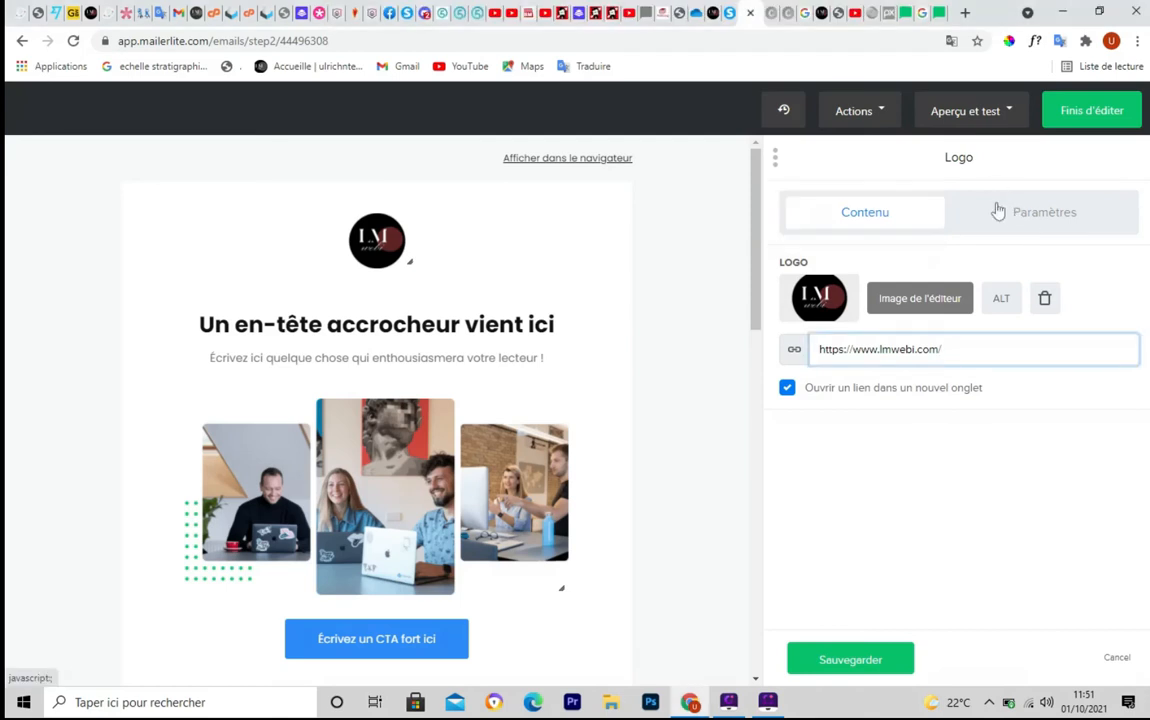
# Set the logo block spacing to 60 above and about 40 below, keeping it centred
pyautogui.click(1045, 222)
pyautogui.click(1045, 222)
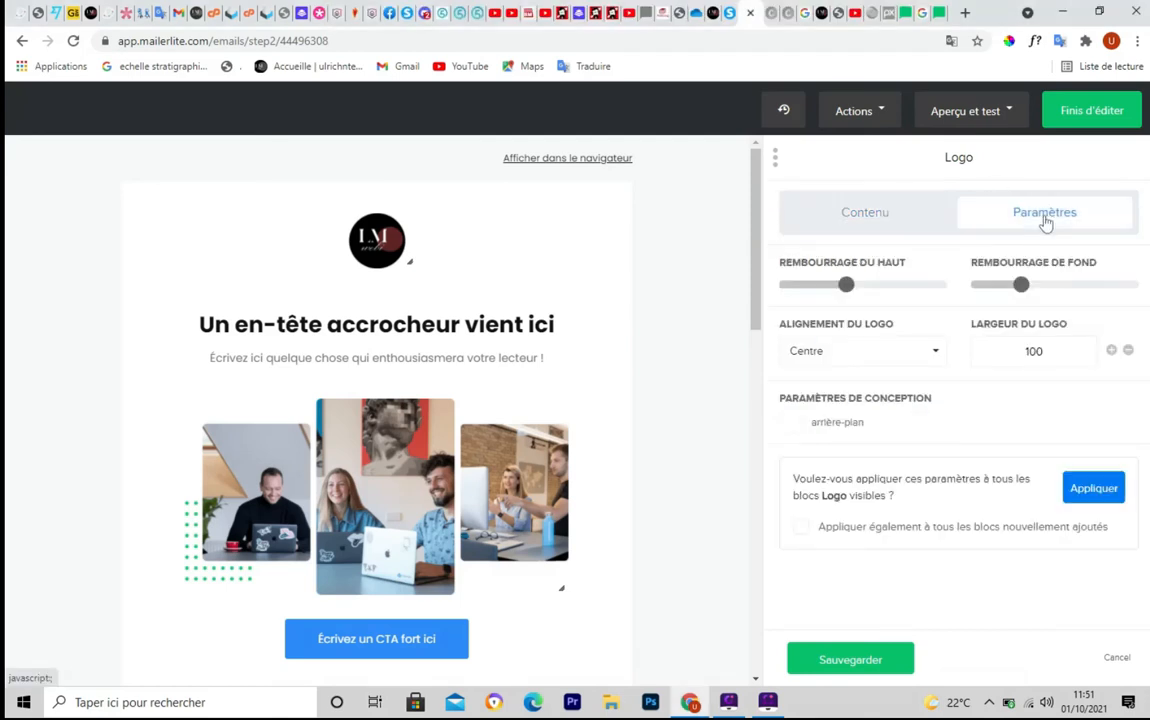
pyautogui.moveTo(849, 297)
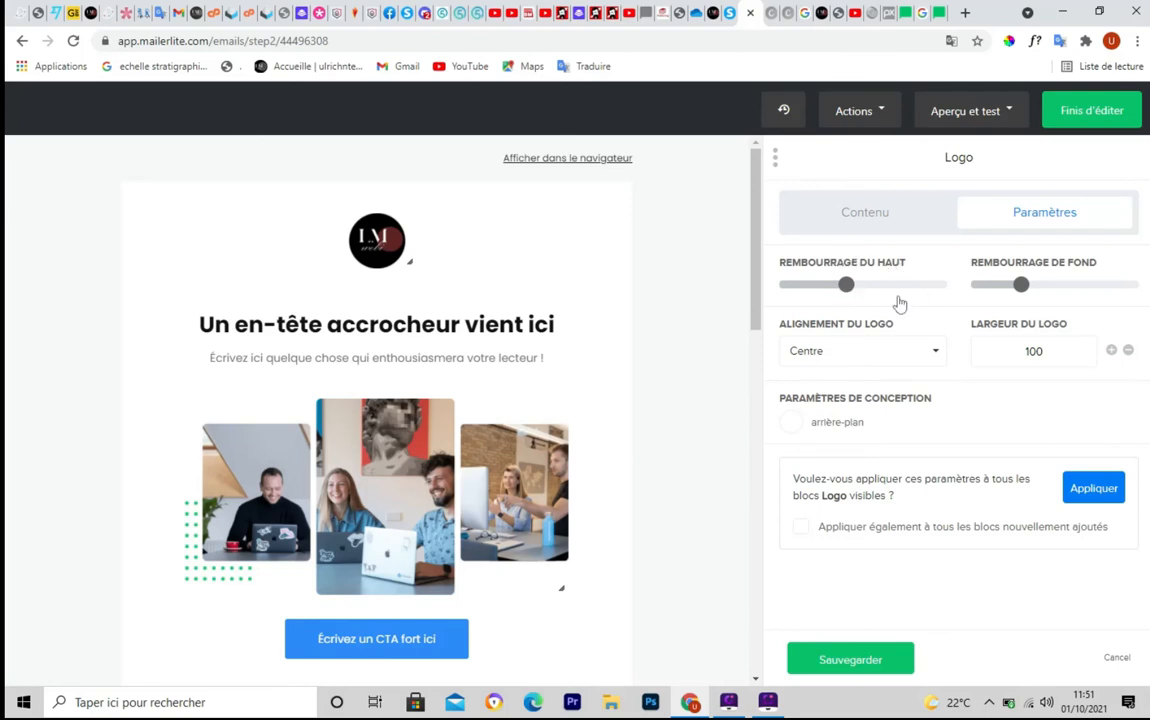
pyautogui.moveTo(849, 290)
pyautogui.mouseDown()
pyautogui.moveTo(906, 298)
pyautogui.moveTo(846, 291)
pyautogui.mouseUp()
pyautogui.moveTo(1021, 290); pyautogui.dragTo(1096, 303)
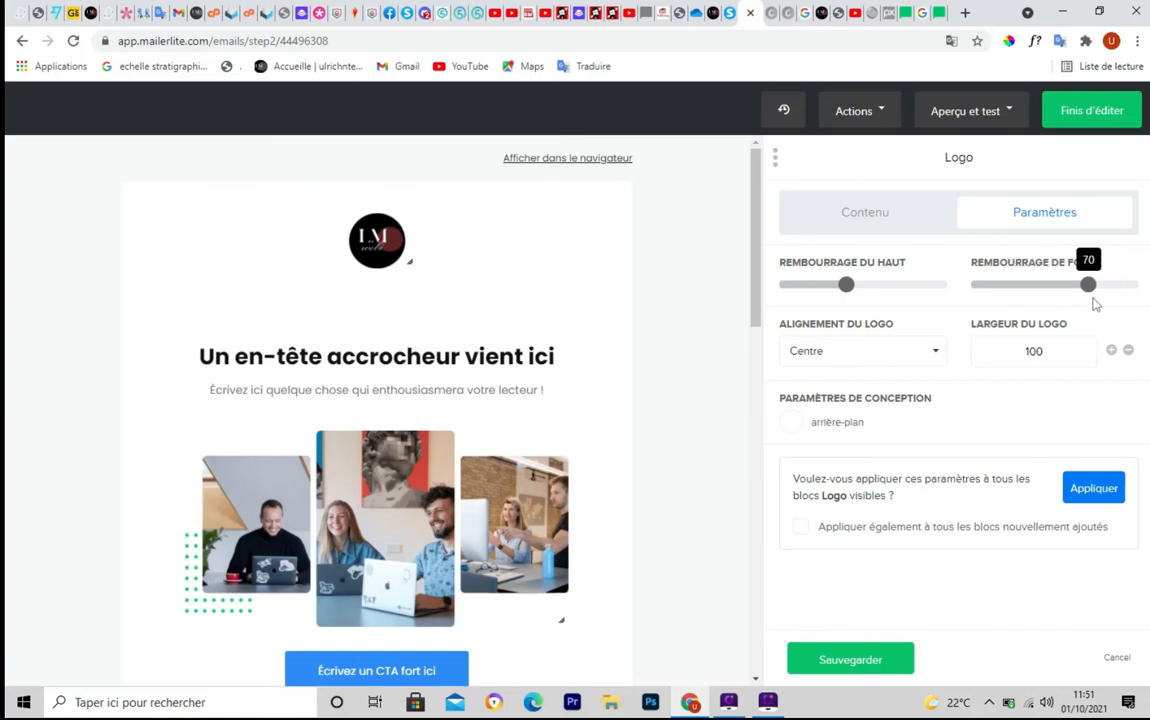
pyautogui.click(1032, 303)
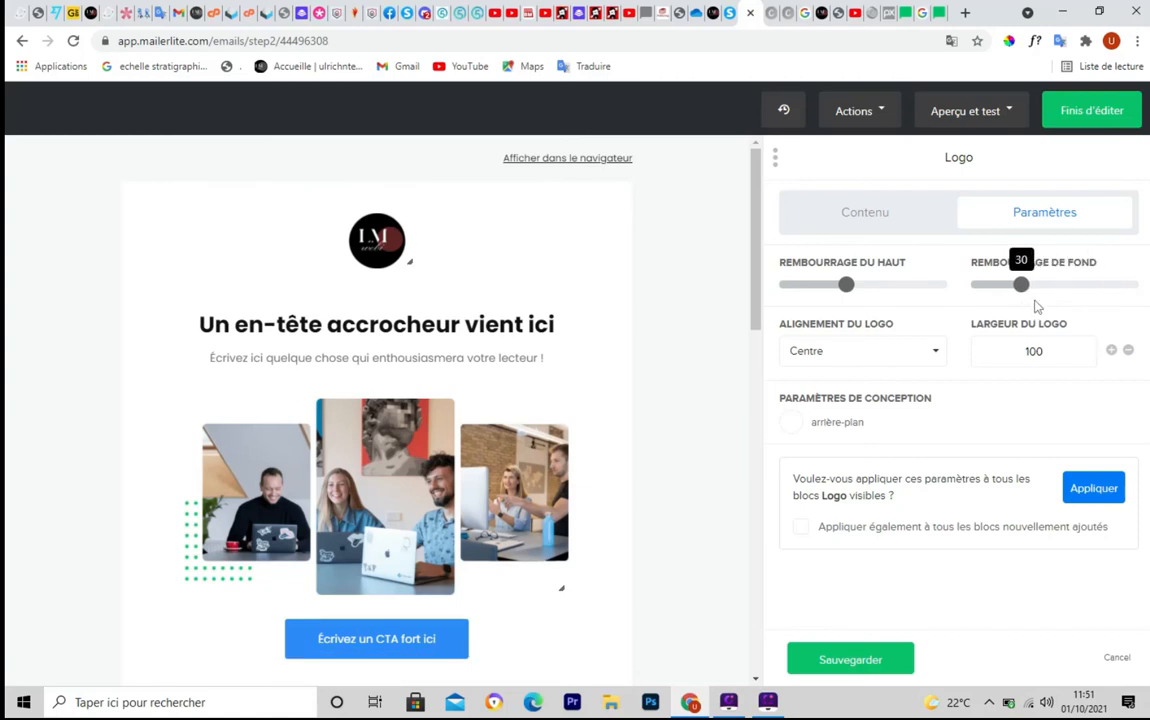
pyautogui.click(1036, 305)
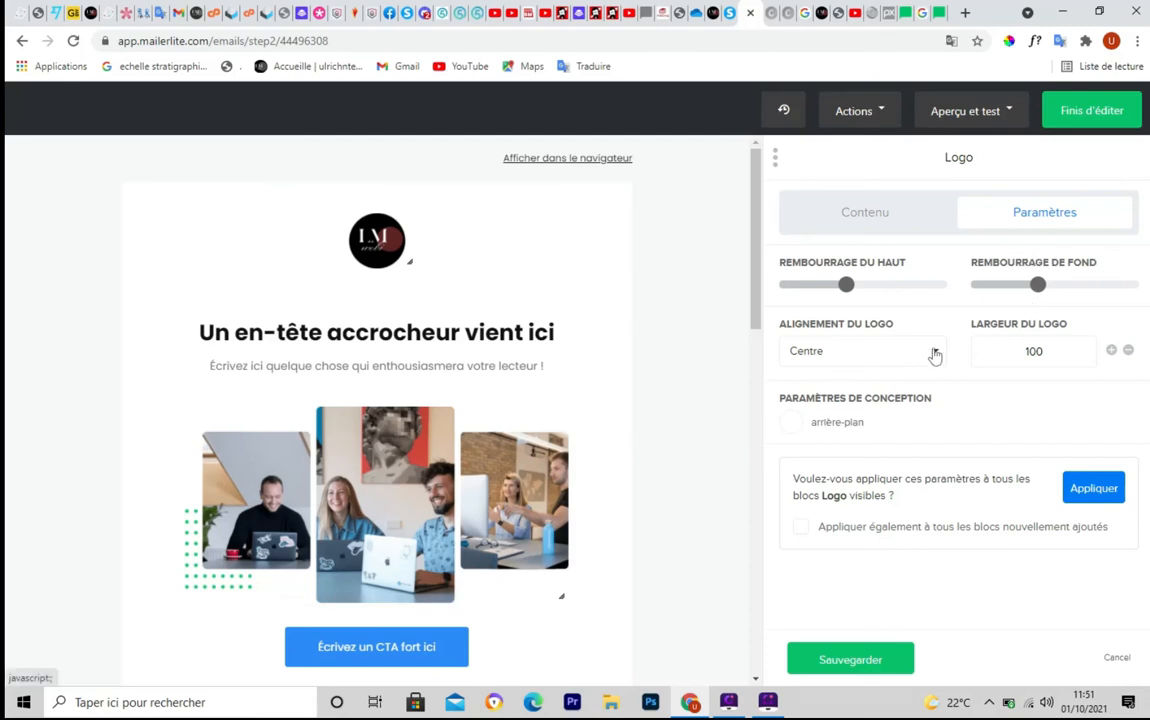
pyautogui.click(934, 352)
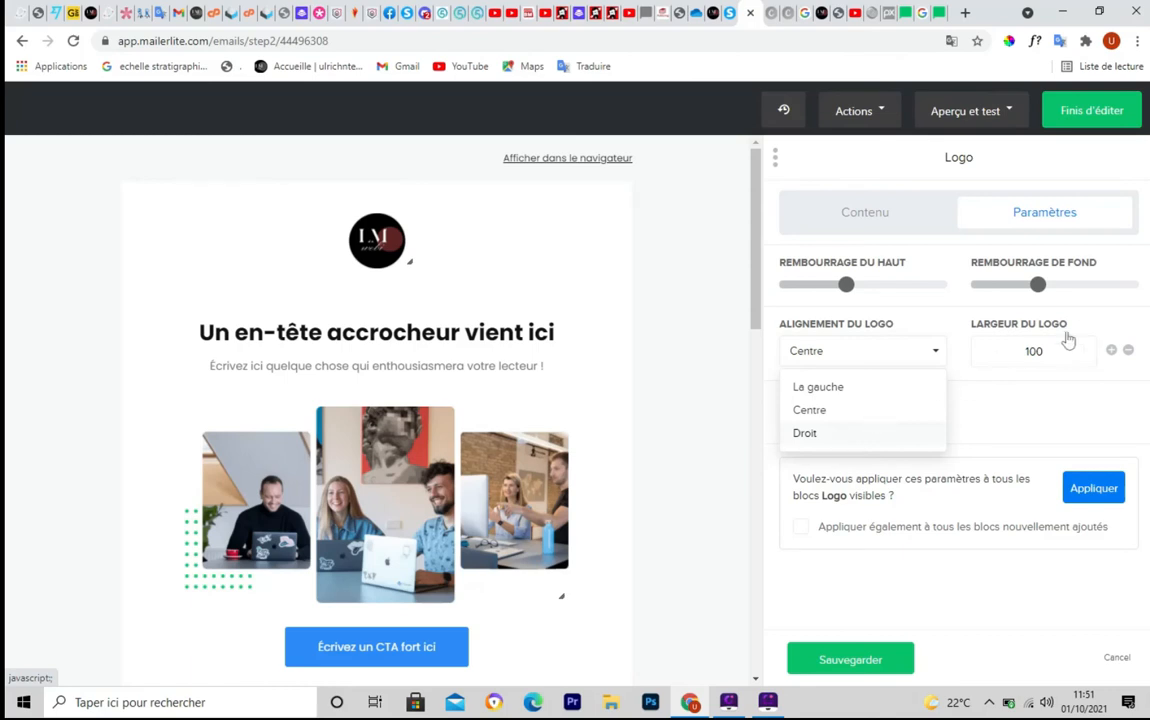
pyautogui.click(1009, 380)
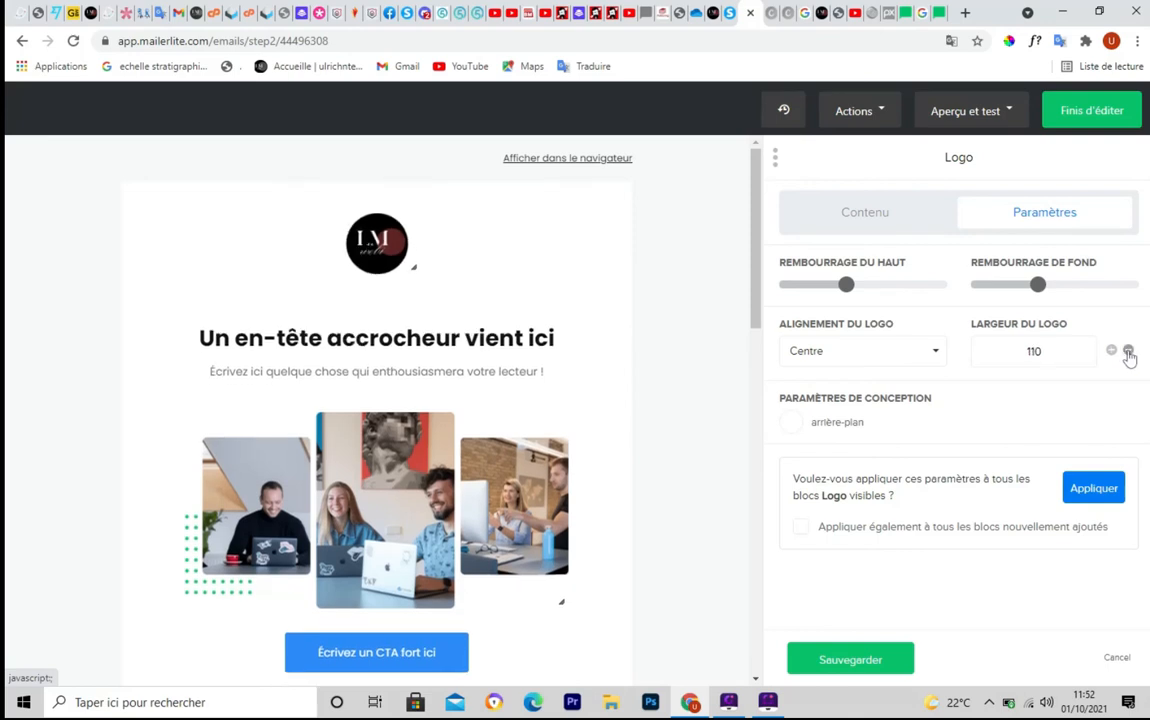
# Change the logo header background from yellow to white (#ffffff)
pyautogui.click(829, 424)
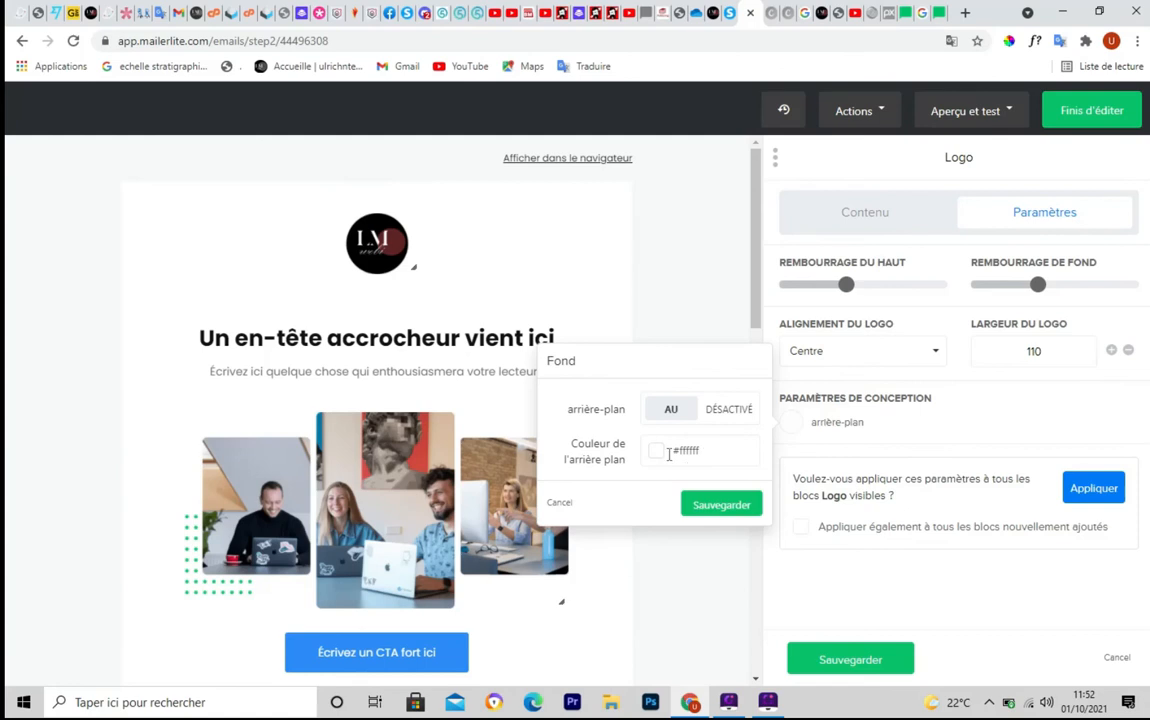
pyautogui.click(663, 455)
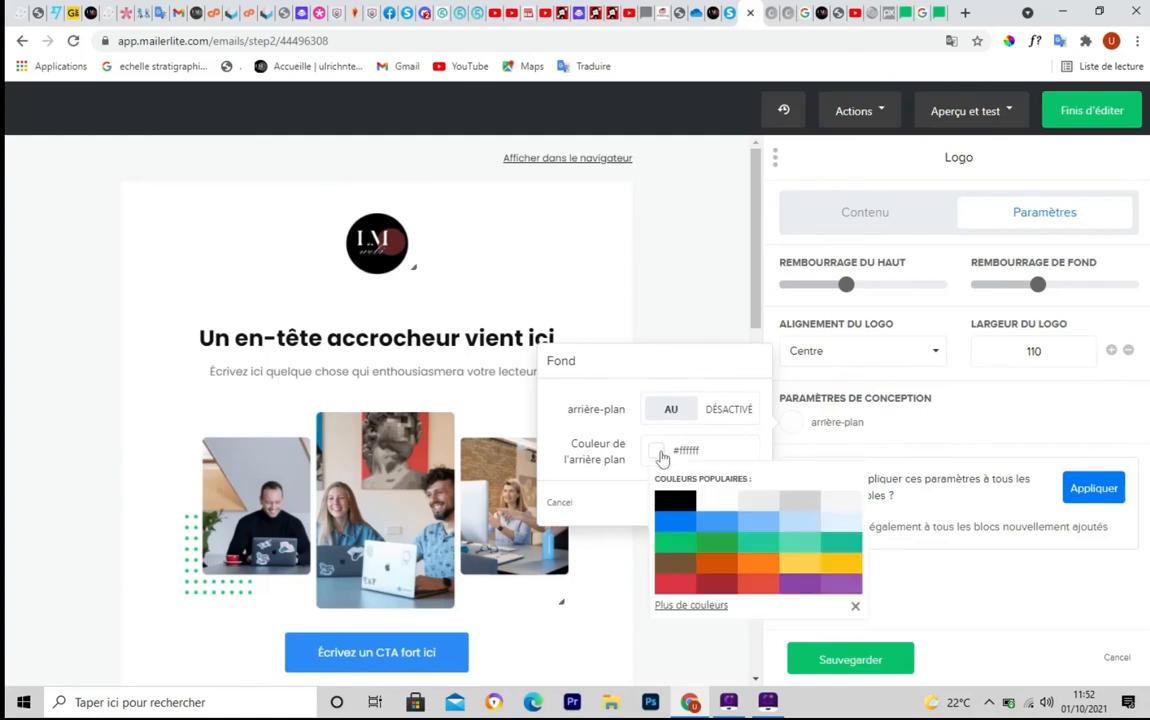
pyautogui.click(768, 526)
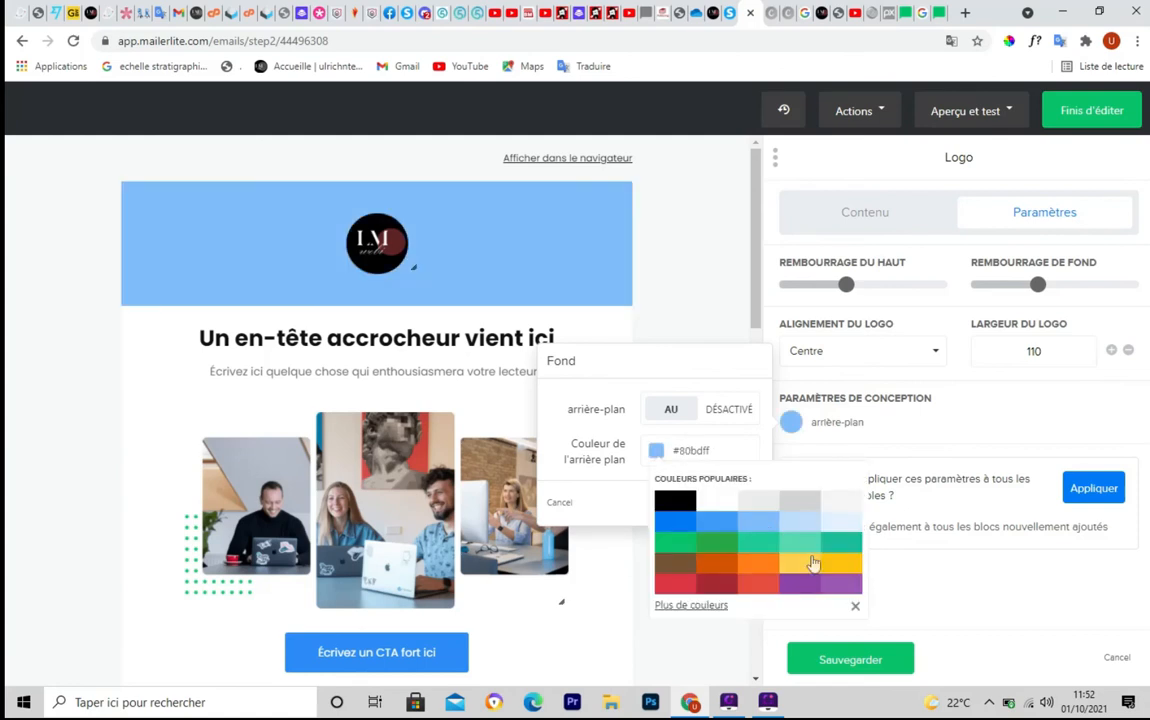
pyautogui.click(806, 564)
pyautogui.click(705, 548)
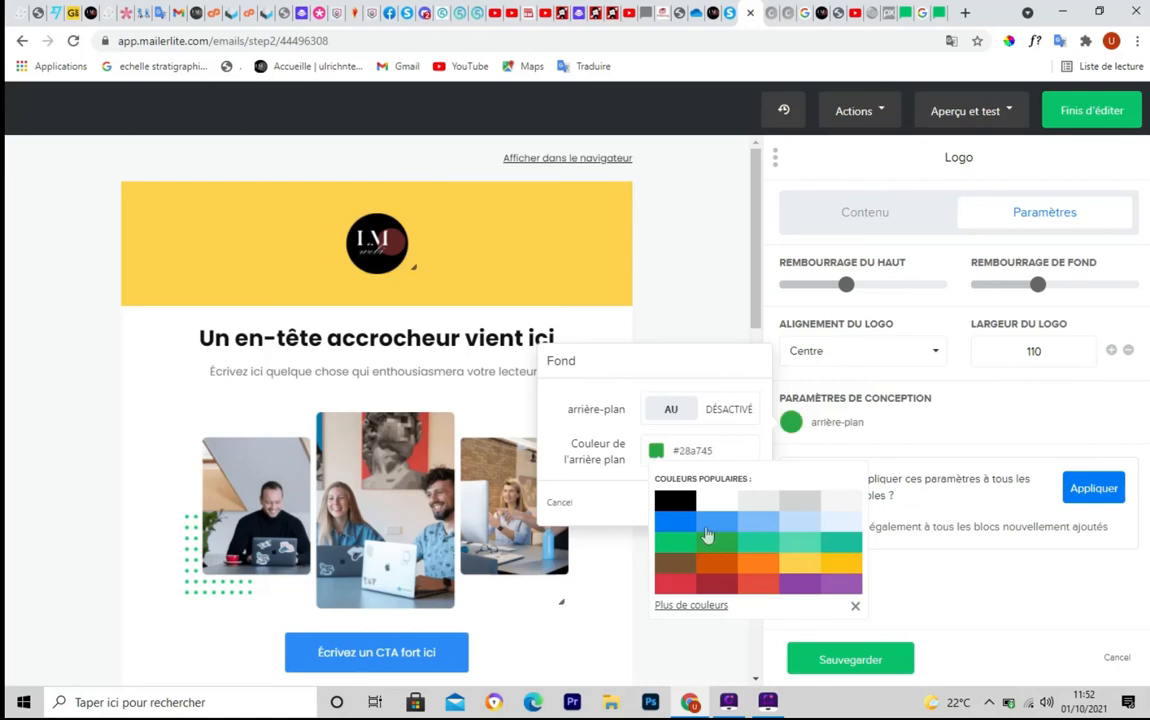
pyautogui.click(712, 503)
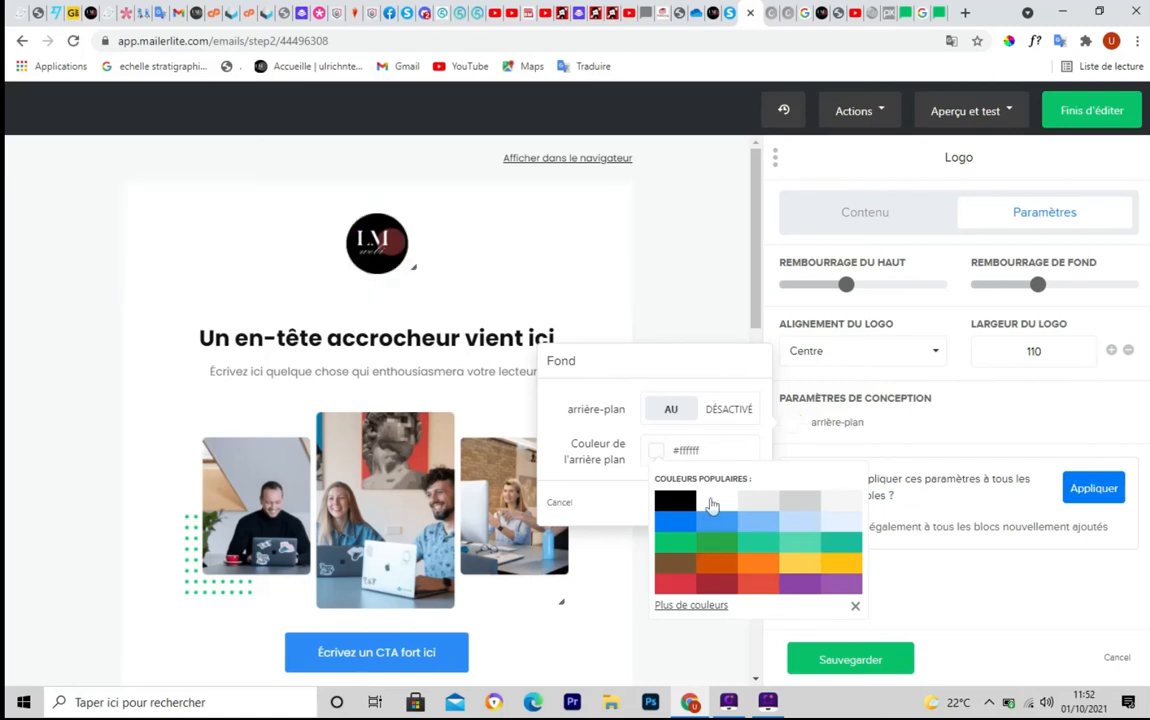
pyautogui.click(615, 576)
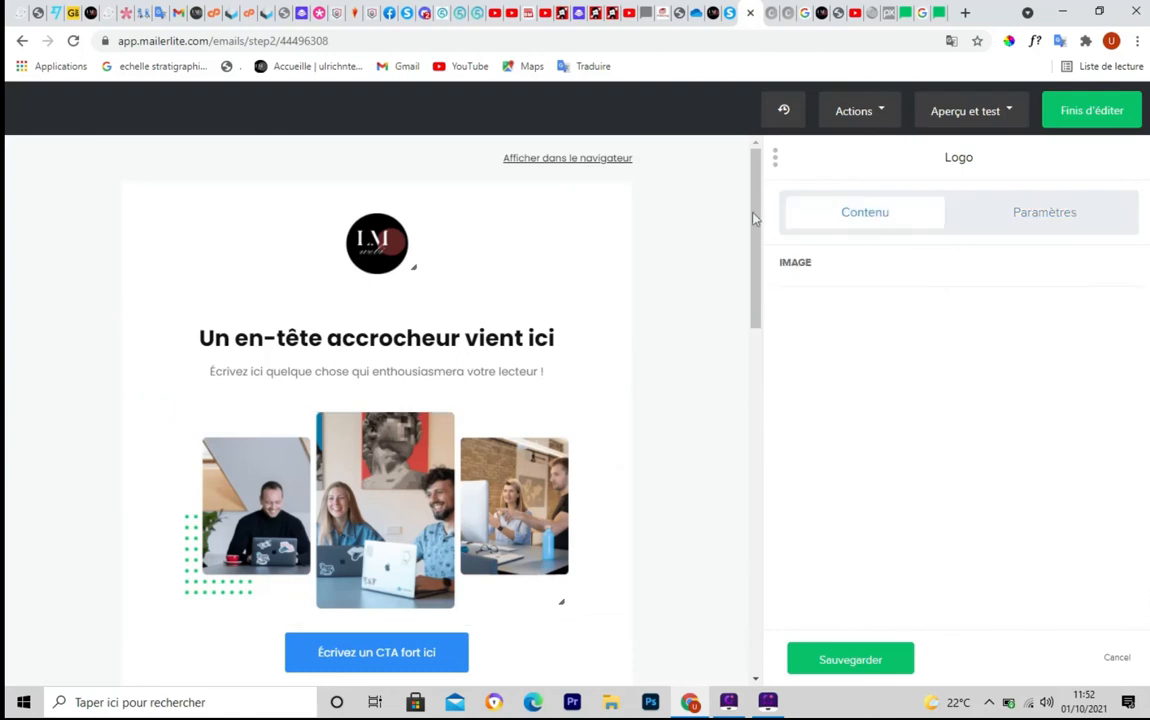
pyautogui.moveTo(757, 214); pyautogui.dragTo(757, 249)
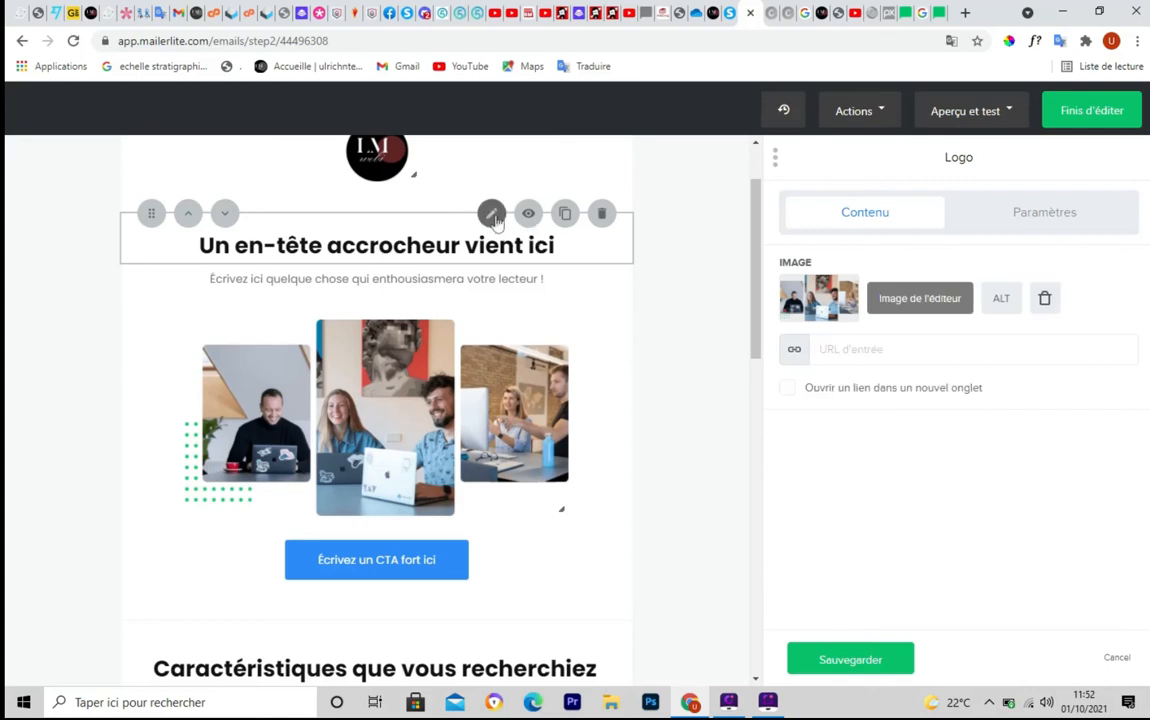
# Replace the placeholder 'Un en-tête accrocheur vient ici' heading with 'Voici votre cadeaux'
pyautogui.click(494, 220)
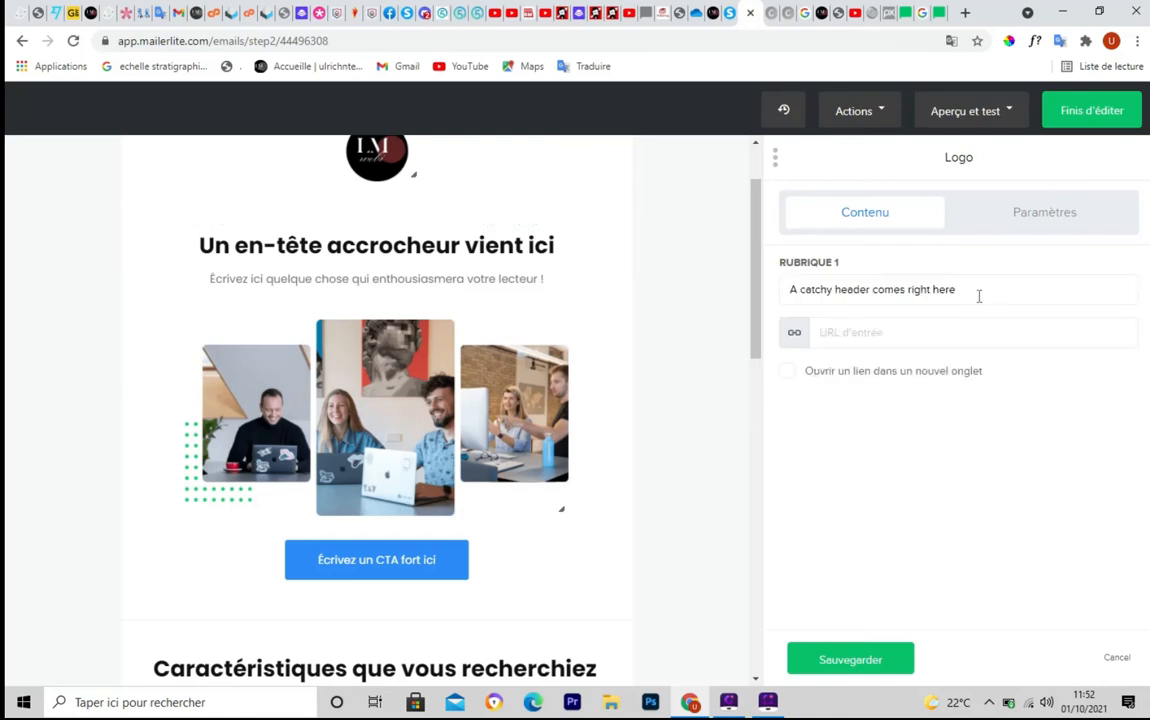
pyautogui.moveTo(971, 289); pyautogui.dragTo(744, 299)
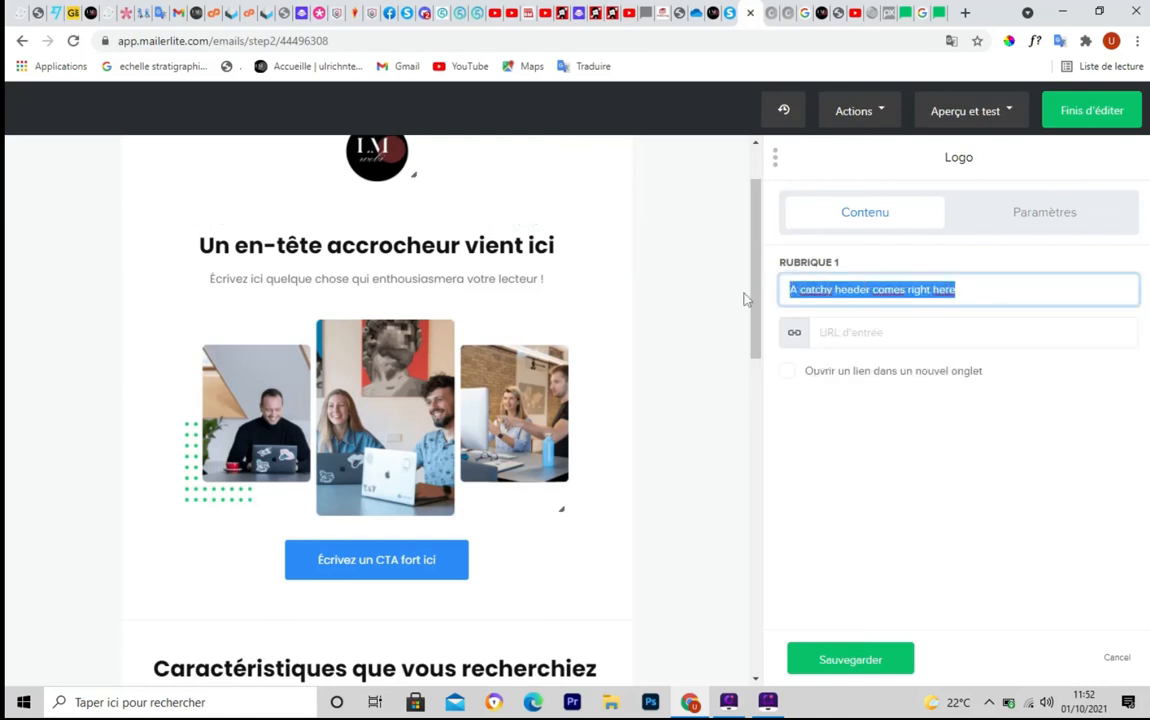
pyautogui.write('V')
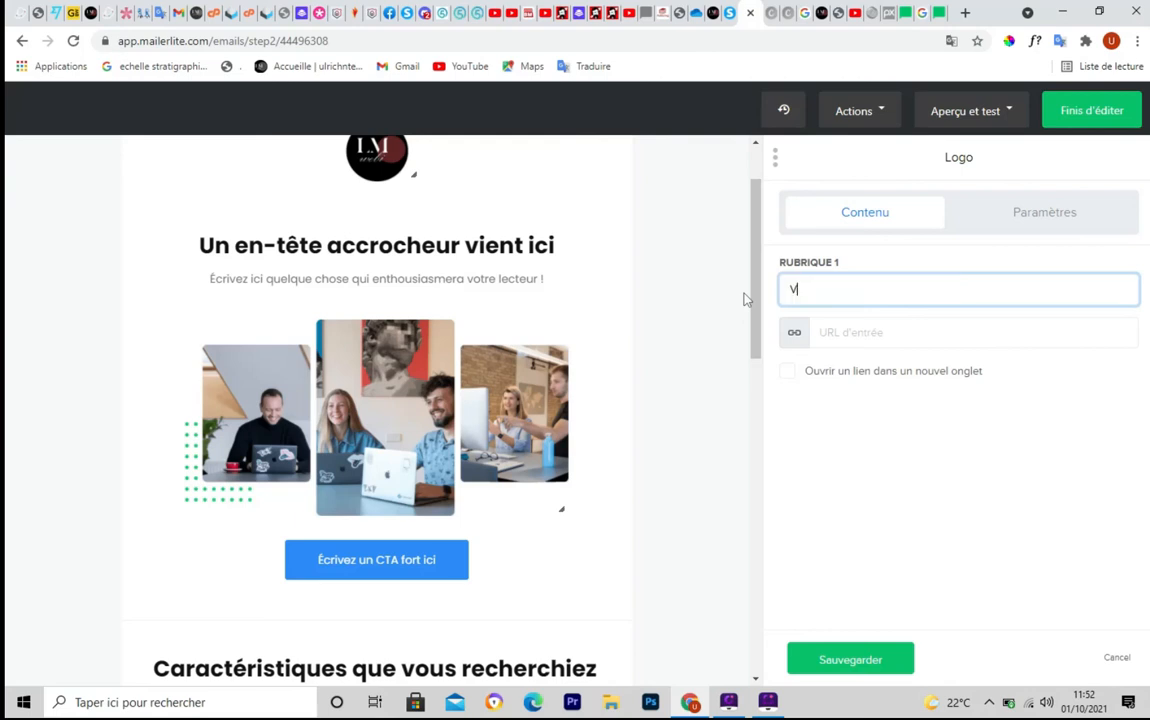
pyautogui.write('oi')
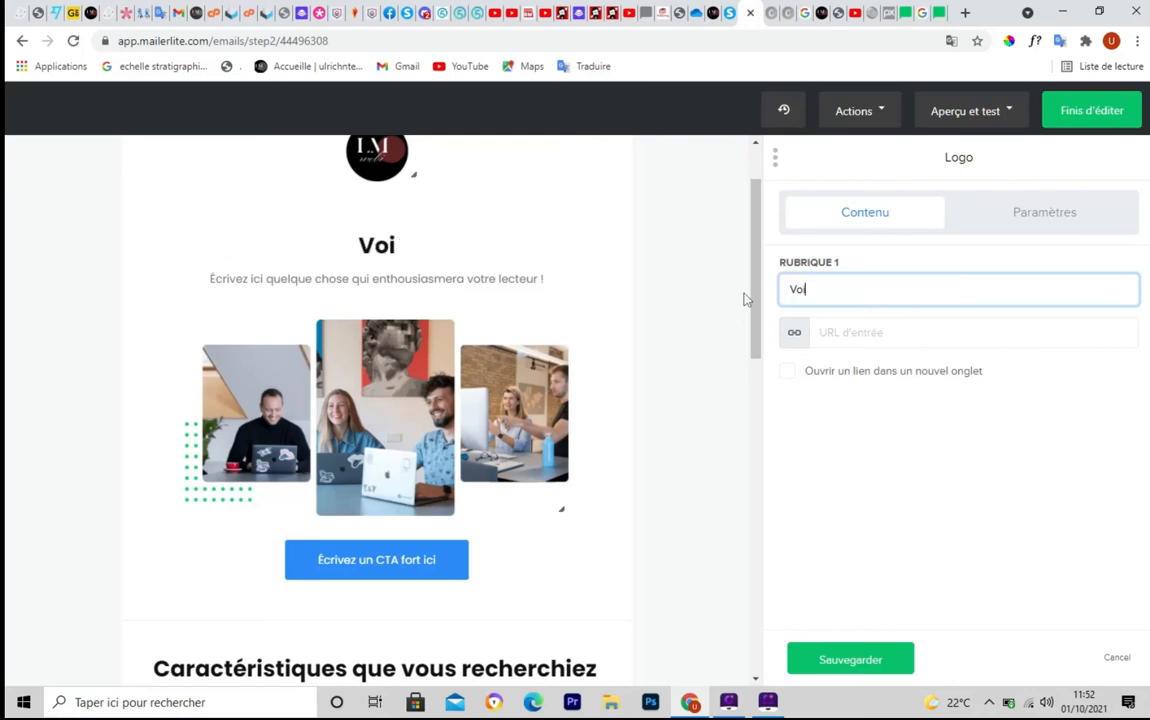
pyautogui.write('ci vi')
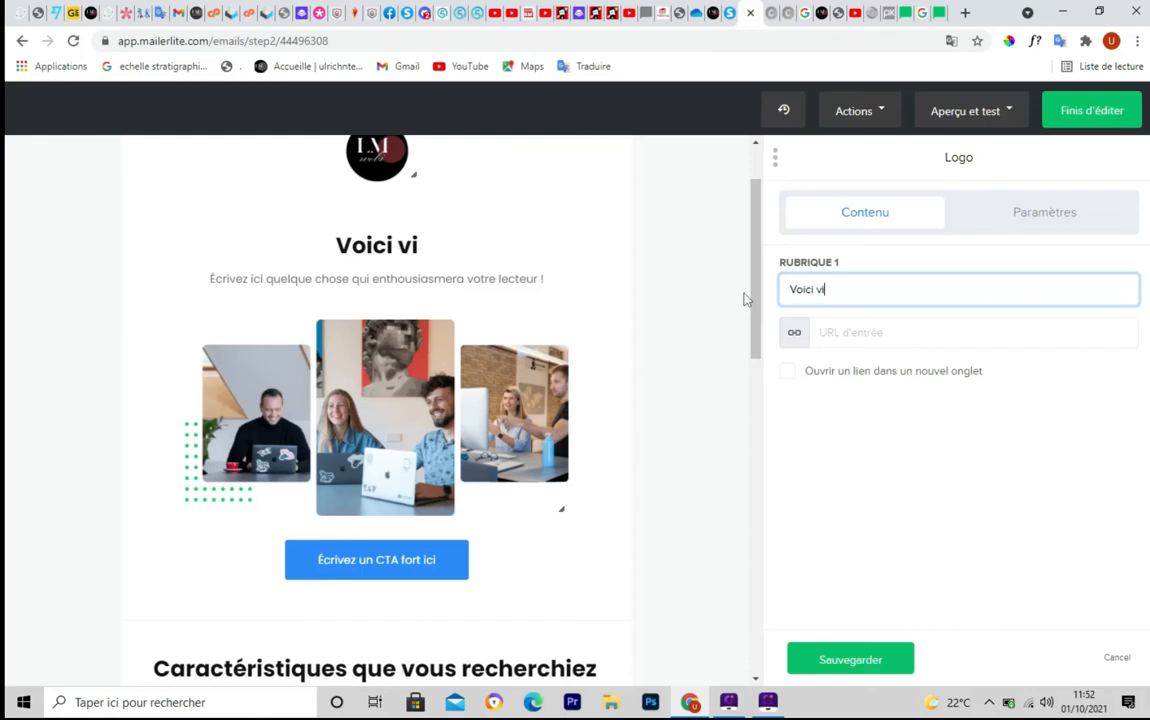
pyautogui.press('BackSpace')
pyautogui.write('otre ')
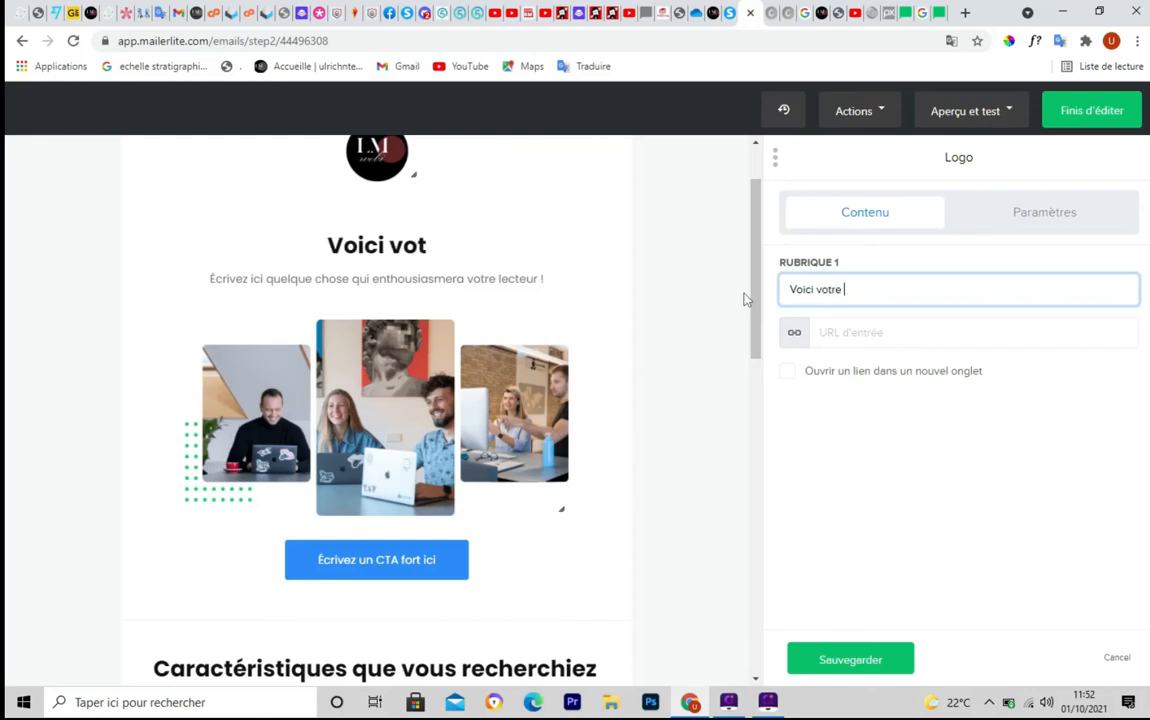
pyautogui.write('ce')
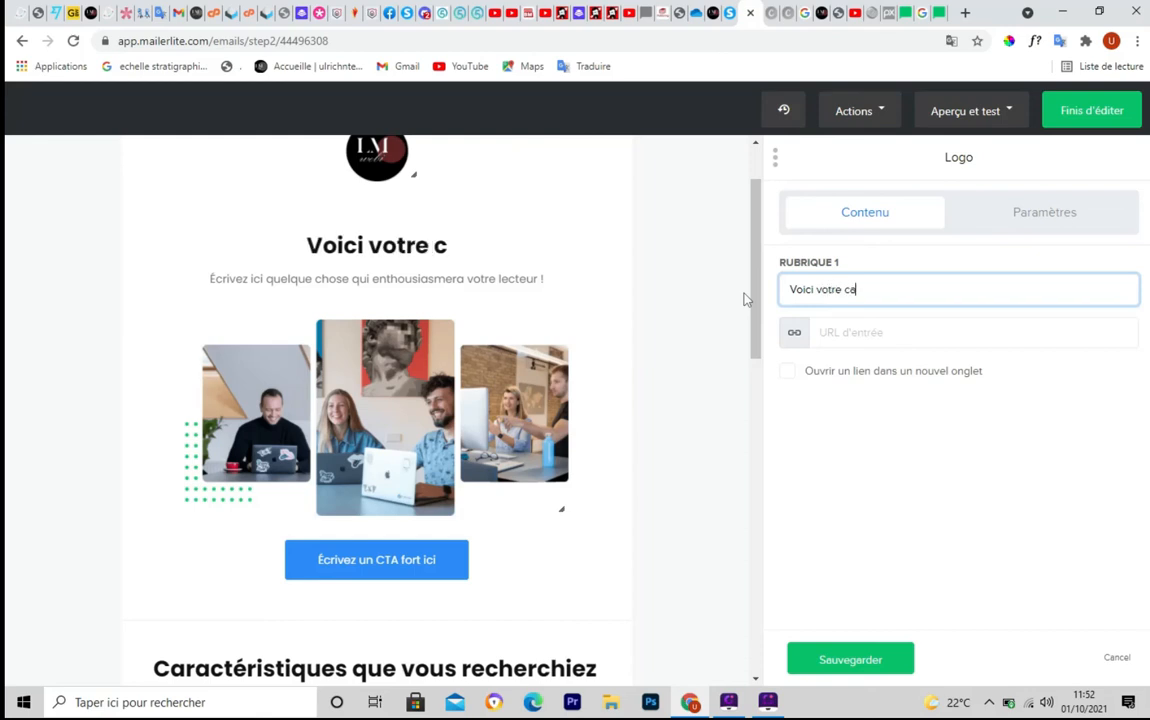
pyautogui.write('deaux')
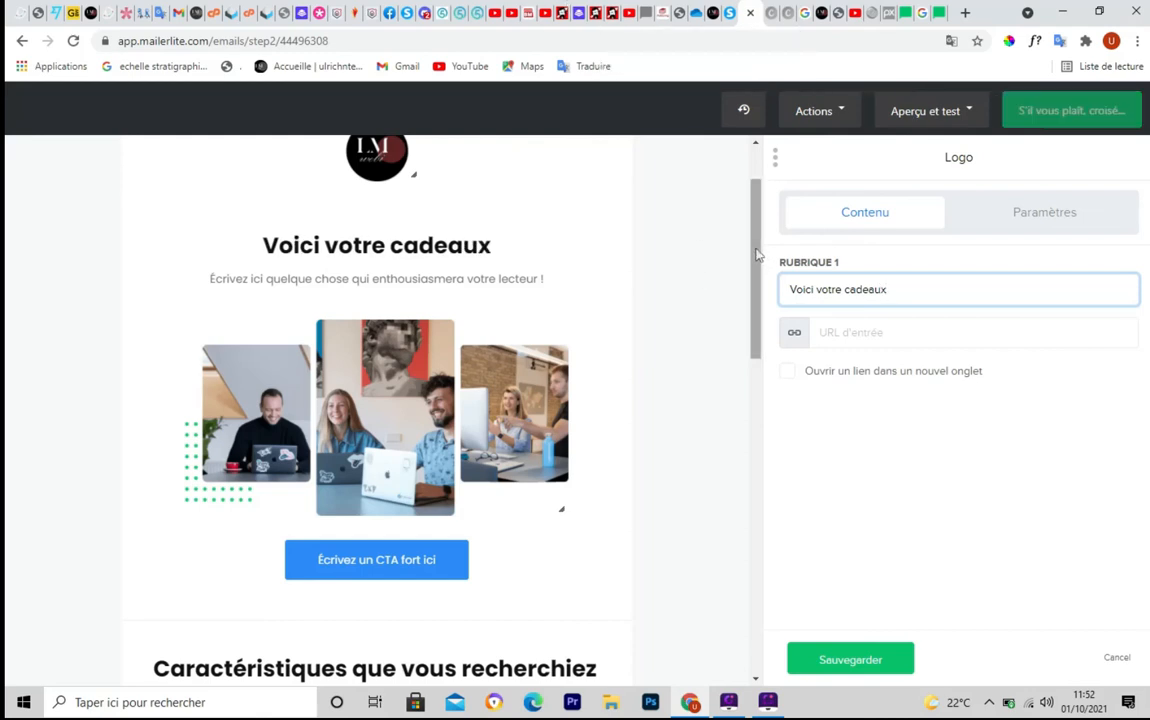
pyautogui.scroll(-1, 680, 240)
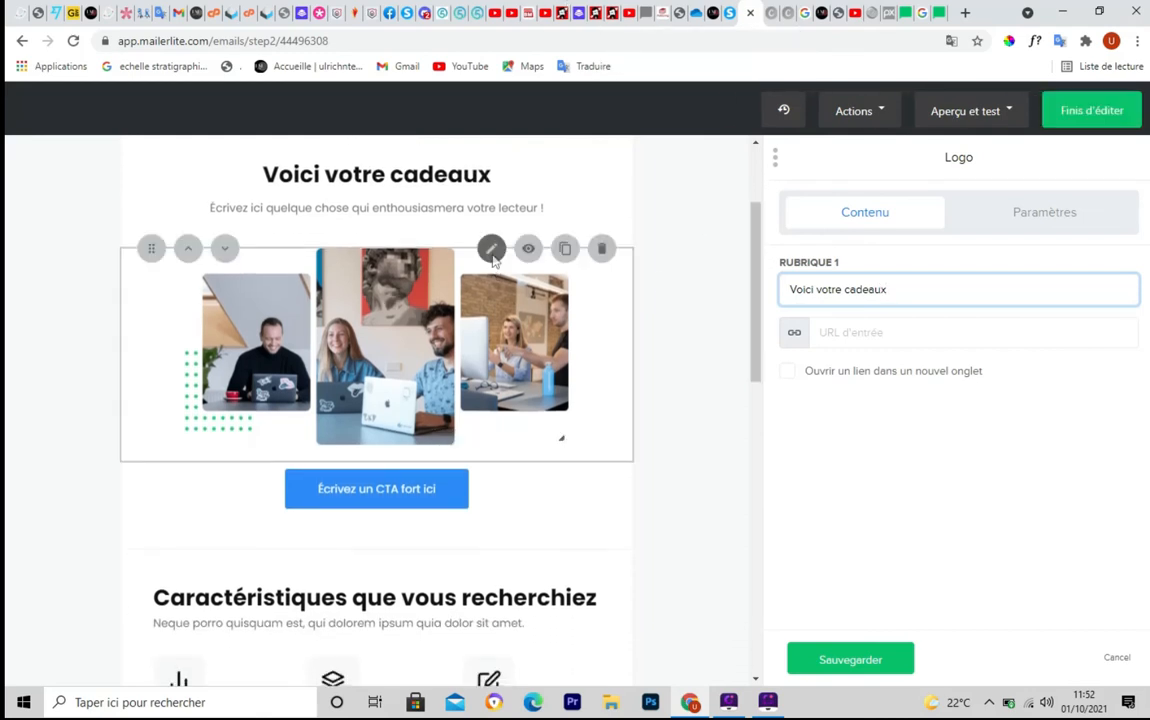
# Swap the photo collage under the heading for paperback.png from the File manager
pyautogui.click(493, 260)
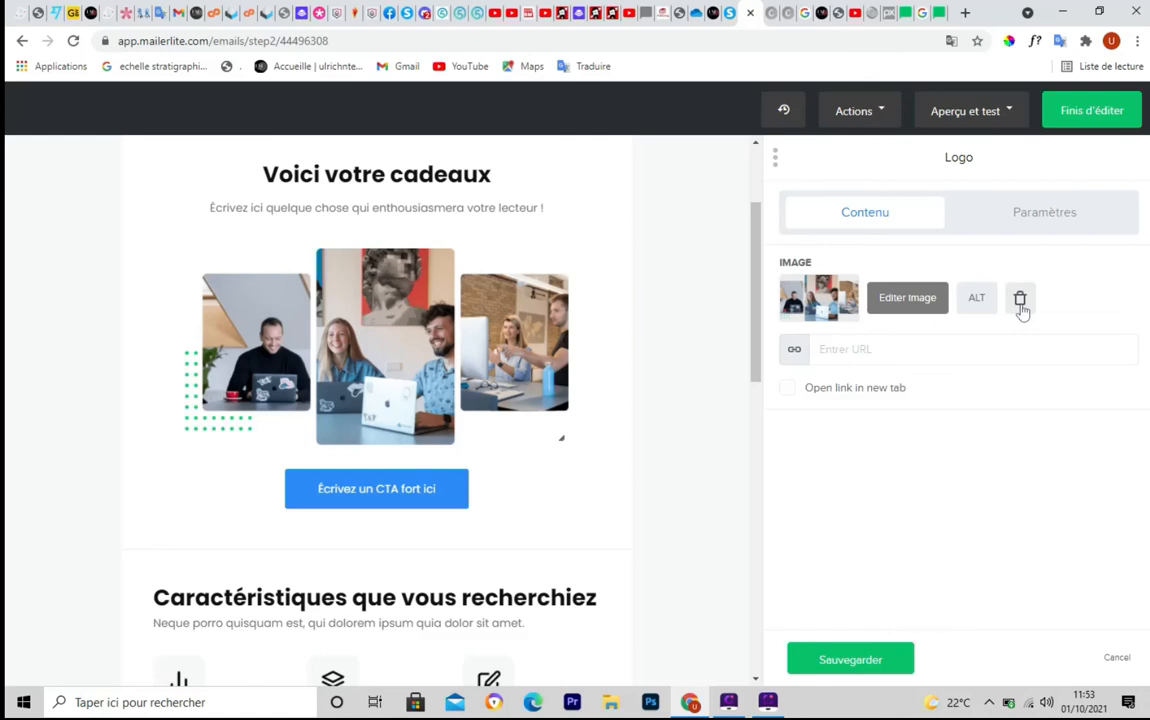
pyautogui.click(1020, 300)
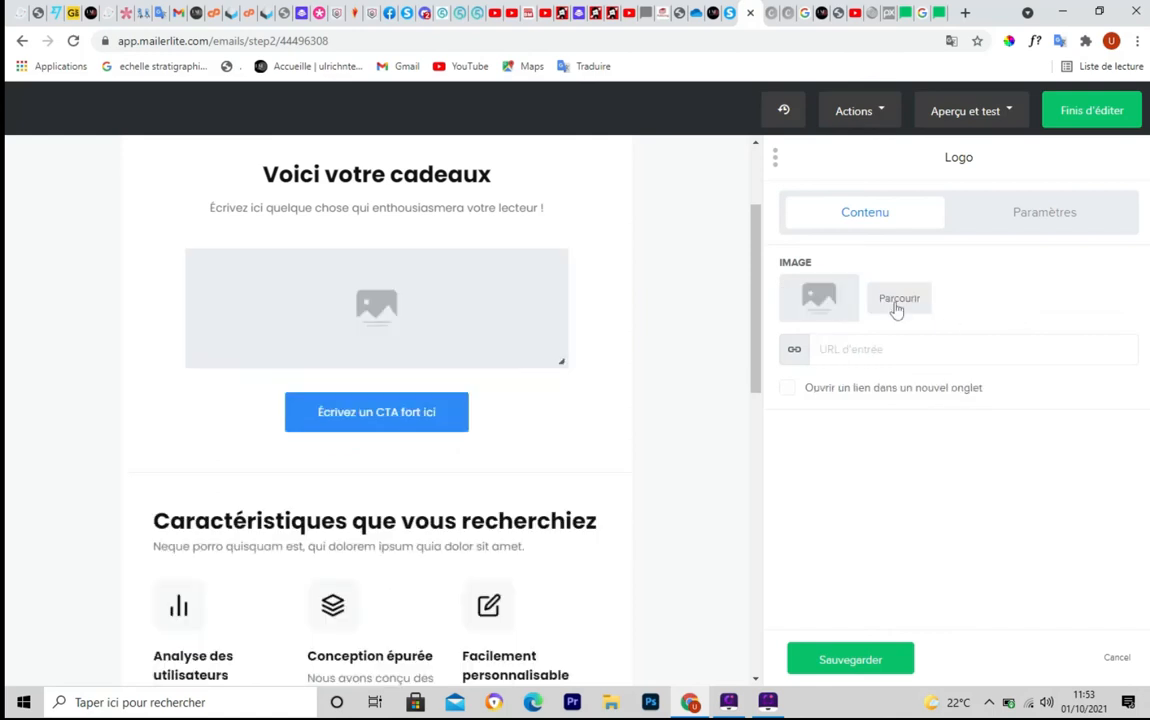
pyautogui.click(897, 303)
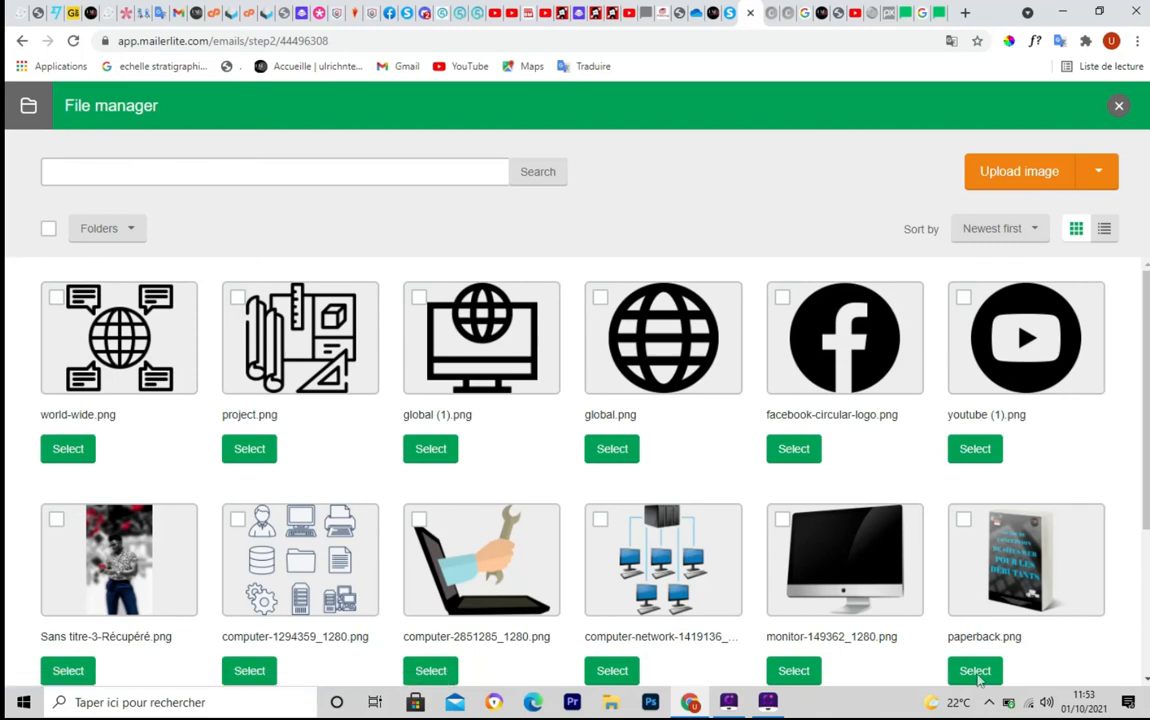
pyautogui.scroll(-1, 978, 676)
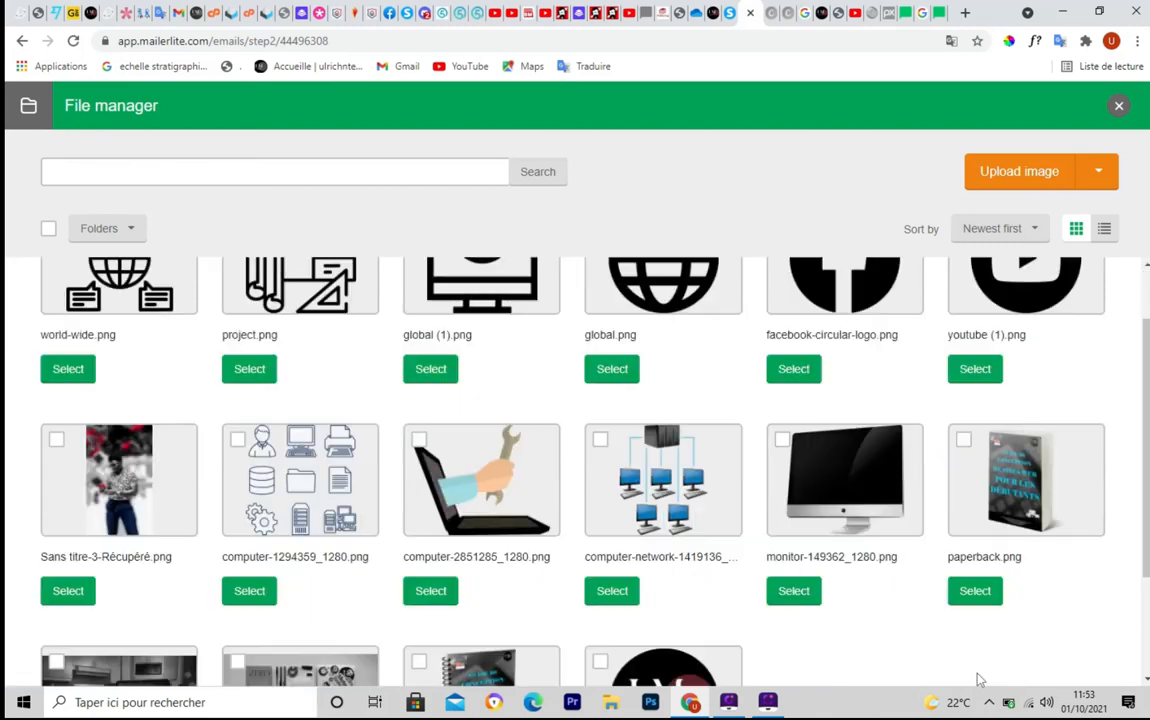
pyautogui.click(976, 591)
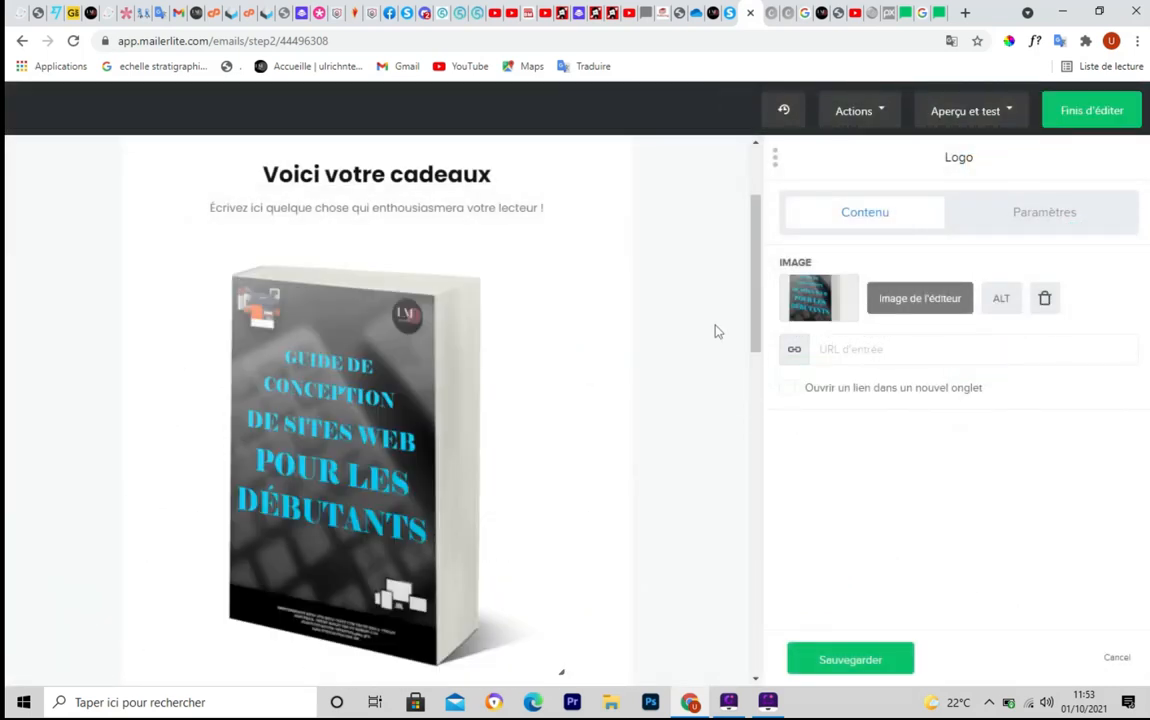
pyautogui.moveTo(757, 243); pyautogui.dragTo(751, 350)
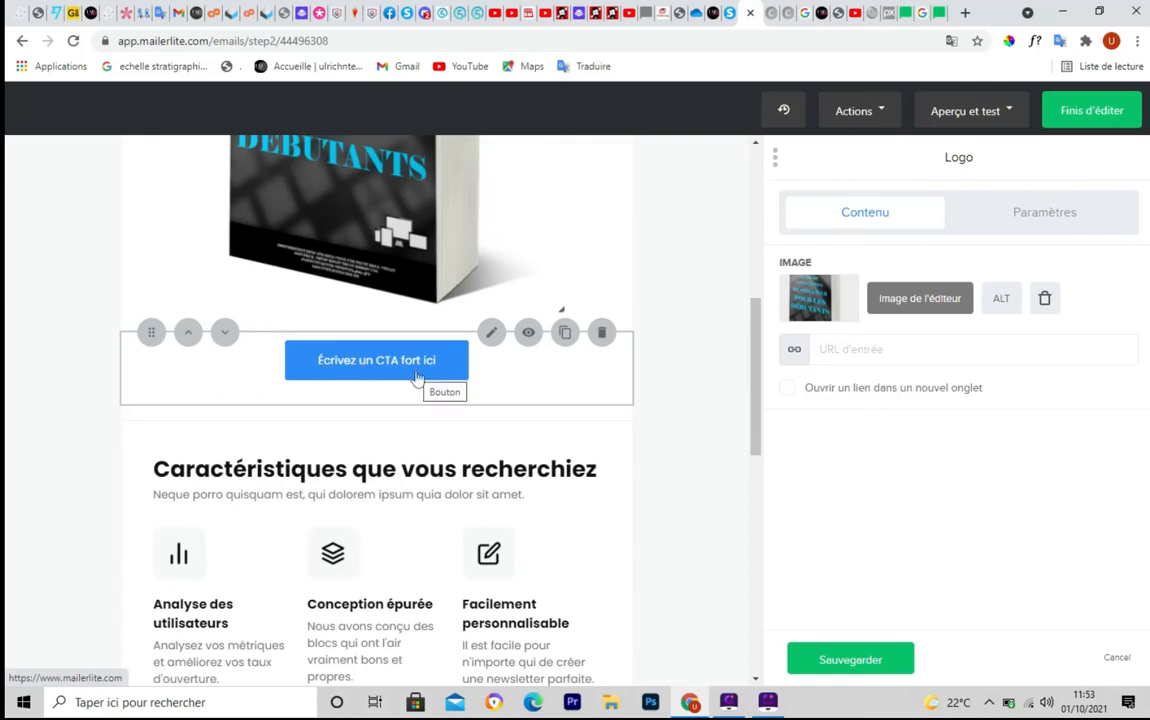
# Open the 'Écrivez un CTA fort ici' button's Bouton panel and focus its URL field
pyautogui.click(491, 333)
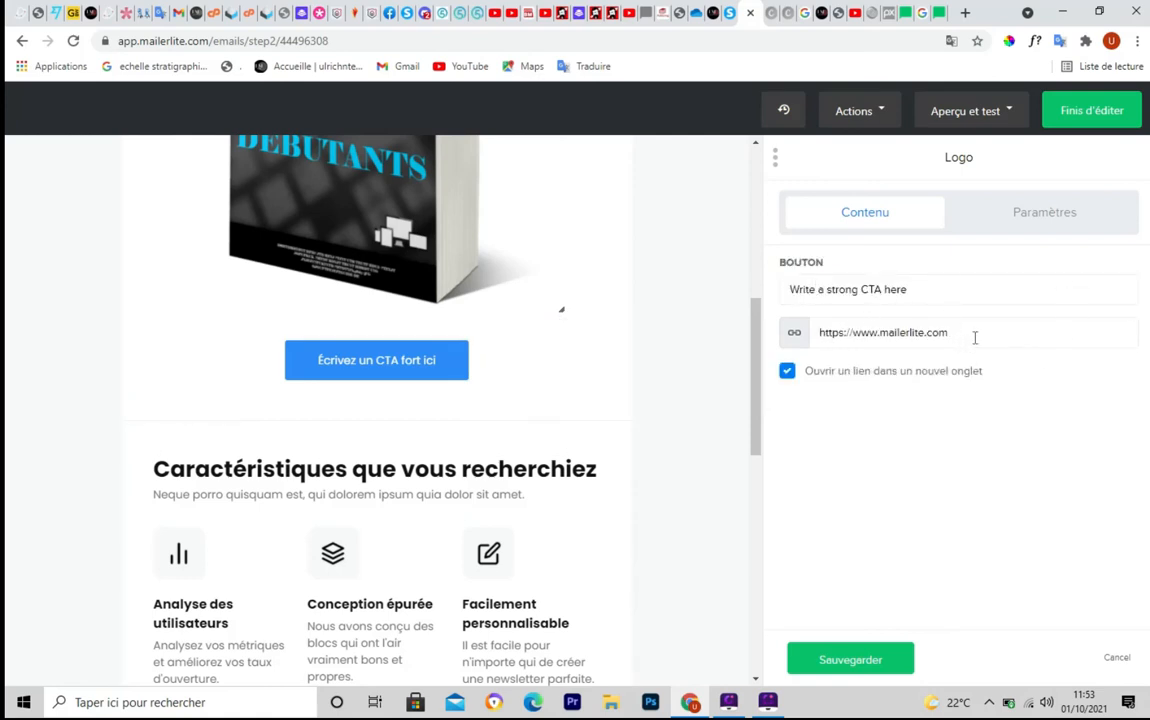
pyautogui.click(994, 338)
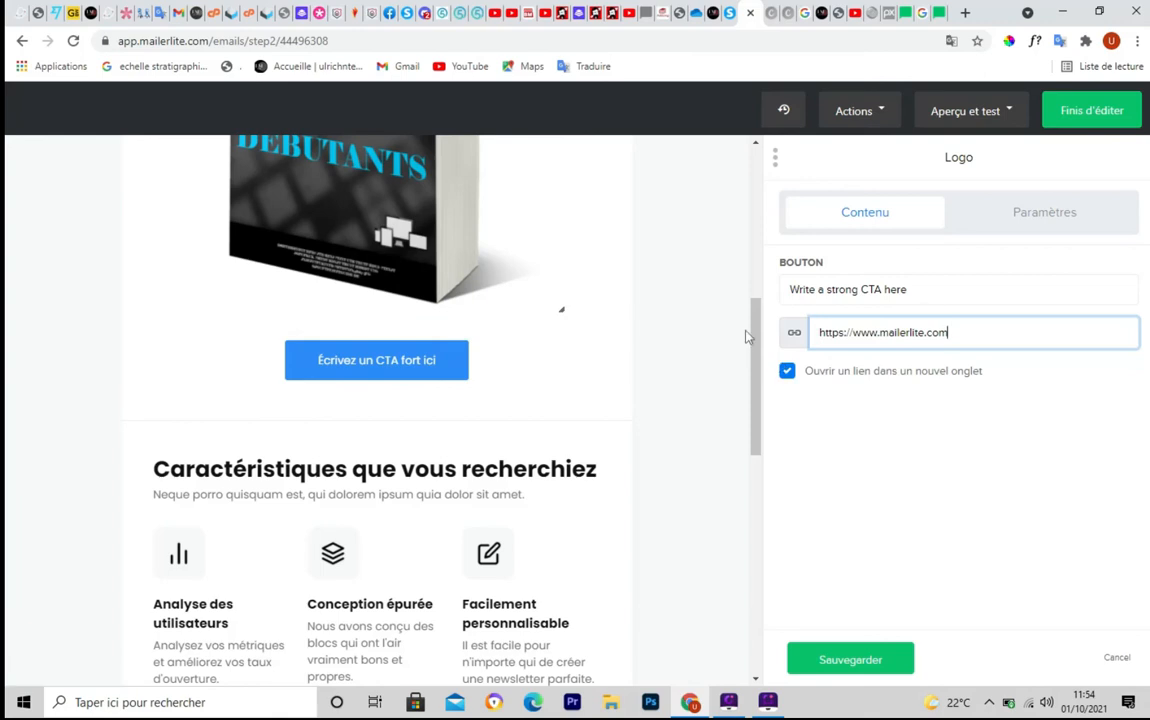
pyautogui.moveTo(757, 327); pyautogui.dragTo(760, 410)
pyautogui.scroll(3, 205, 288)
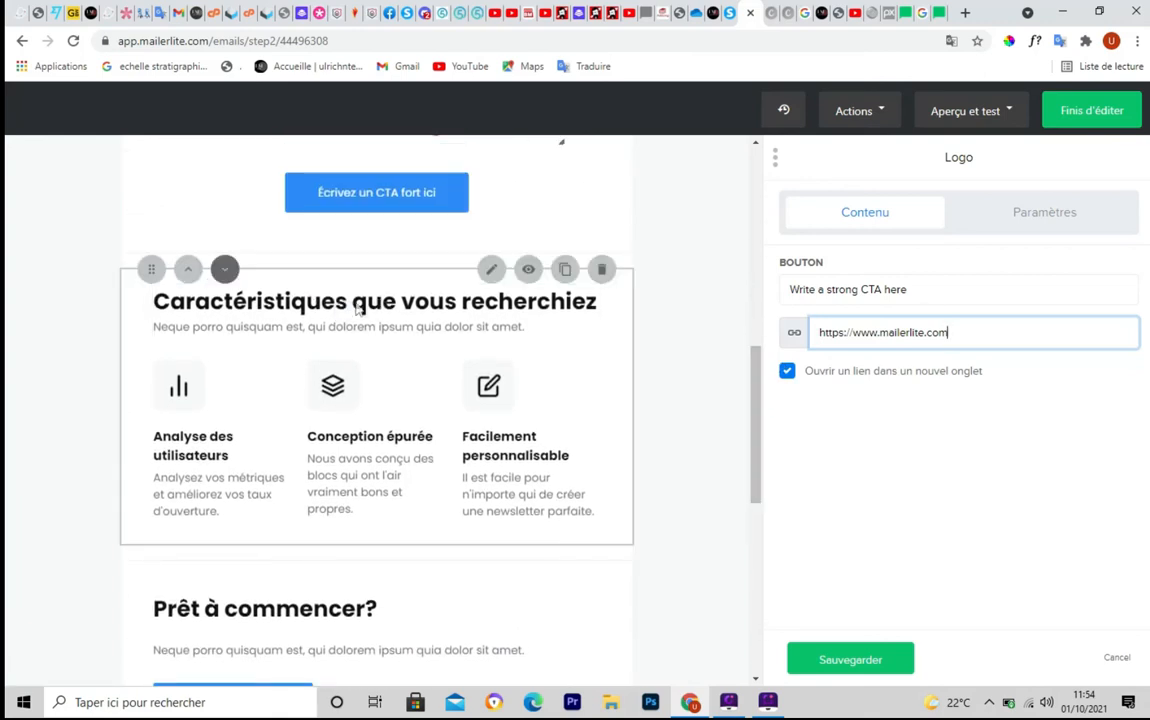
# Delete the features, 'Prêt à commencer?', paragraph, 'Créer un compte' button, spacers, 'Liens utiles' and links blocks
pyautogui.click(608, 278)
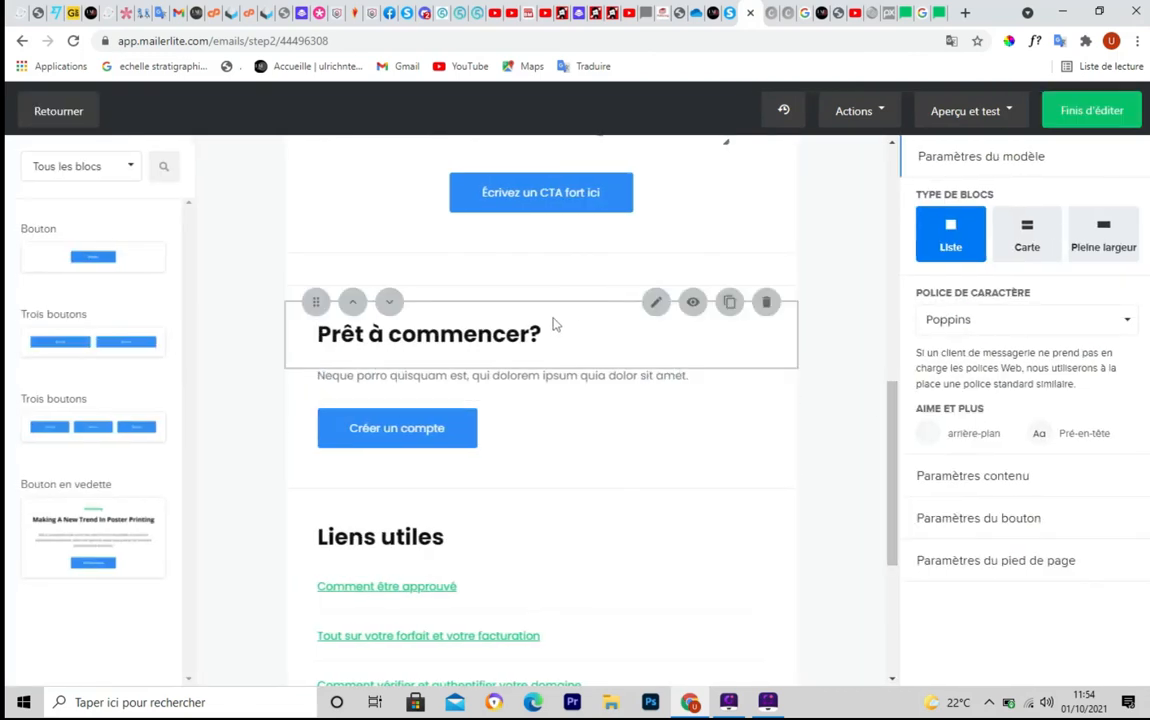
pyautogui.click(766, 302)
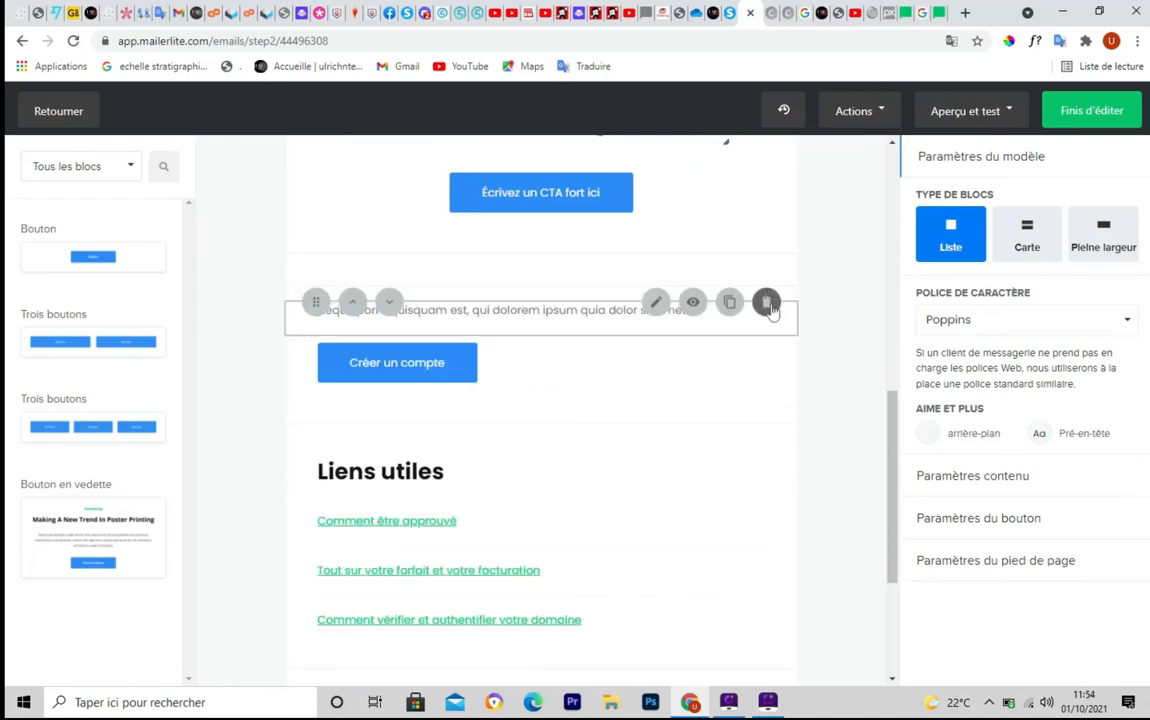
pyautogui.click(767, 303)
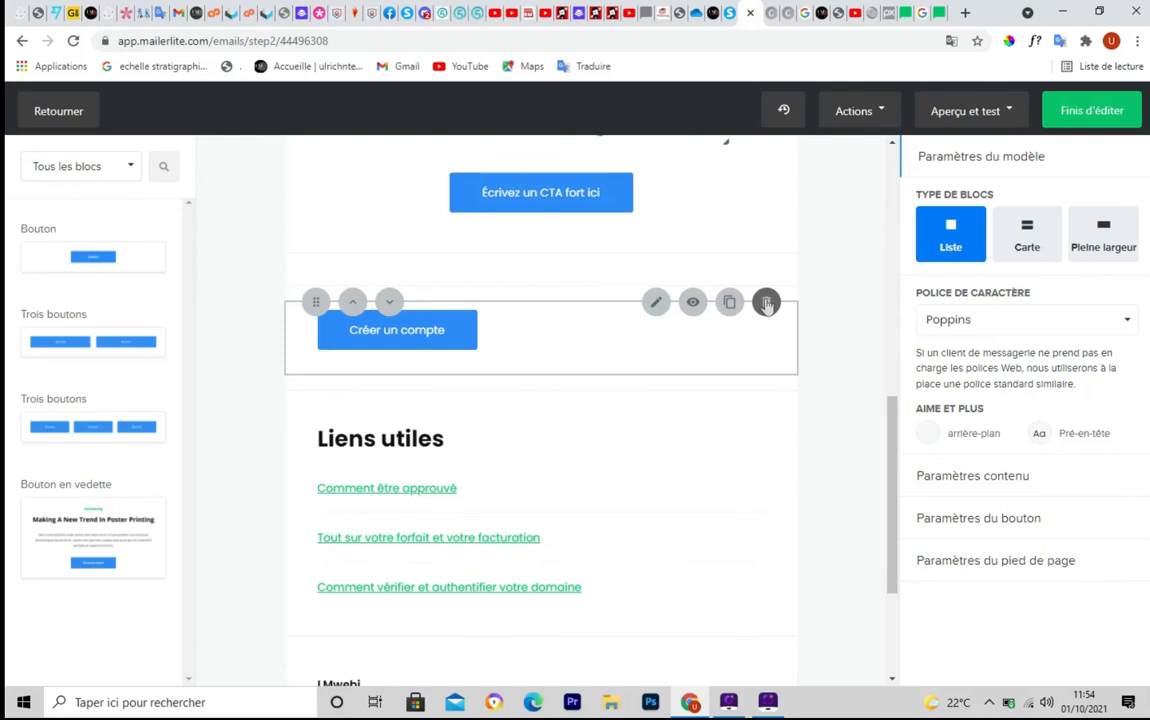
pyautogui.click(766, 303)
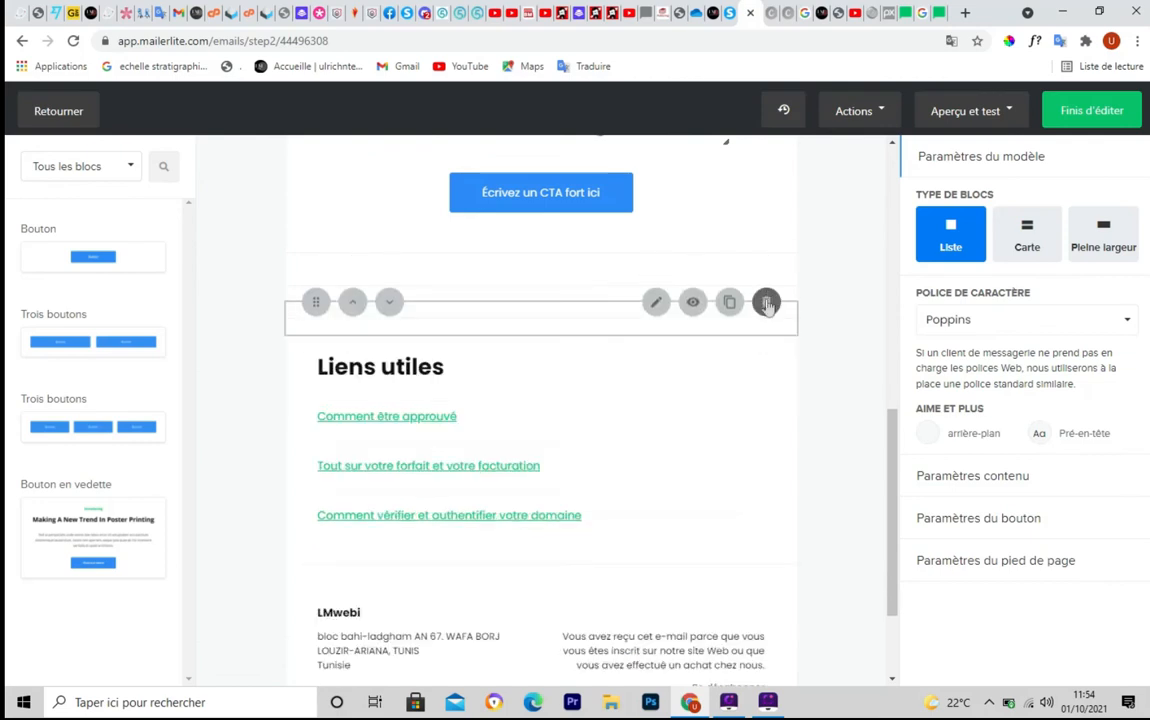
pyautogui.click(767, 303)
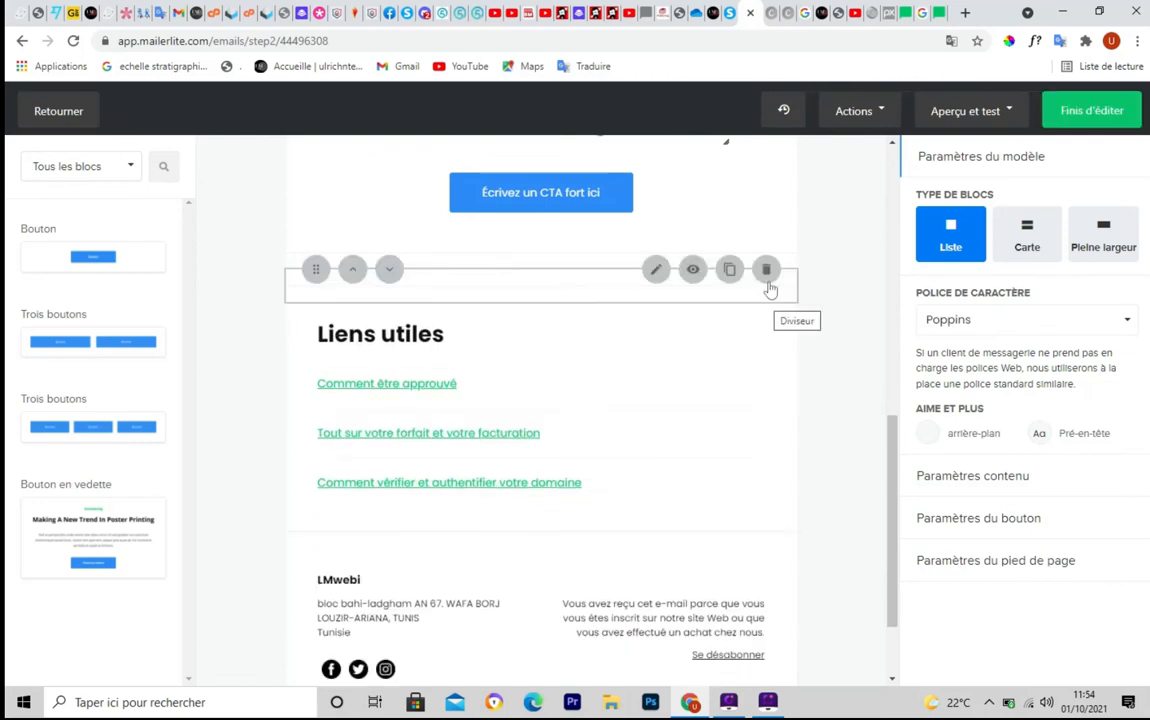
pyautogui.click(766, 272)
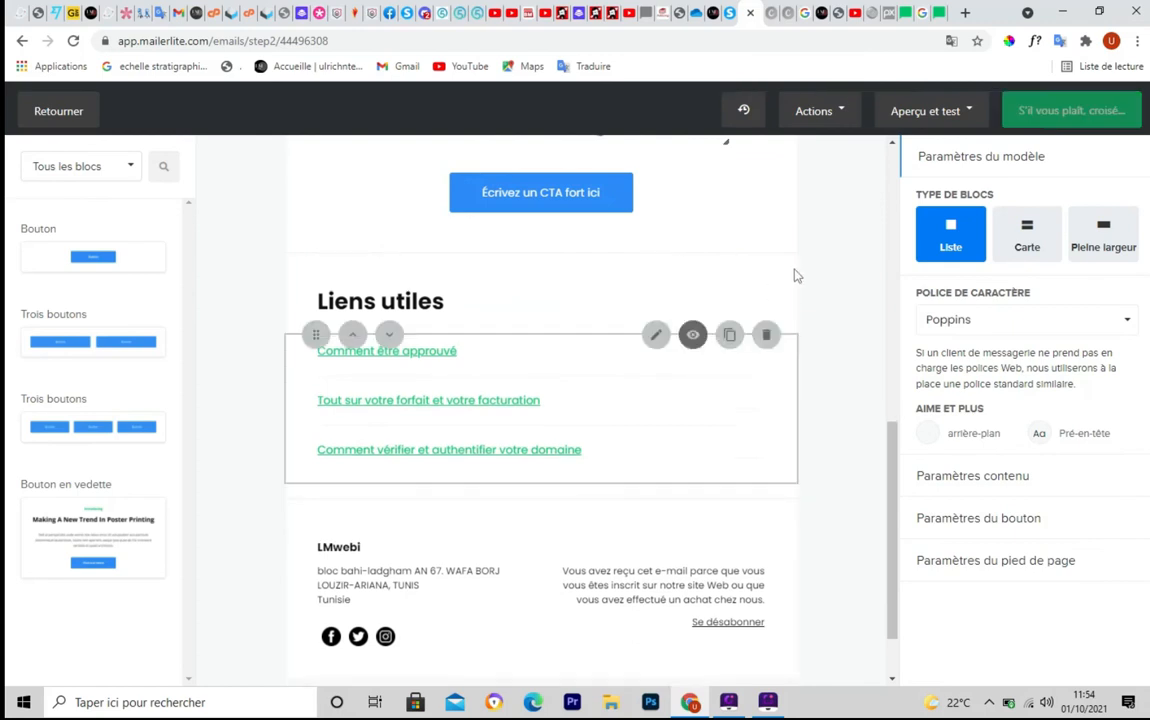
pyautogui.click(766, 269)
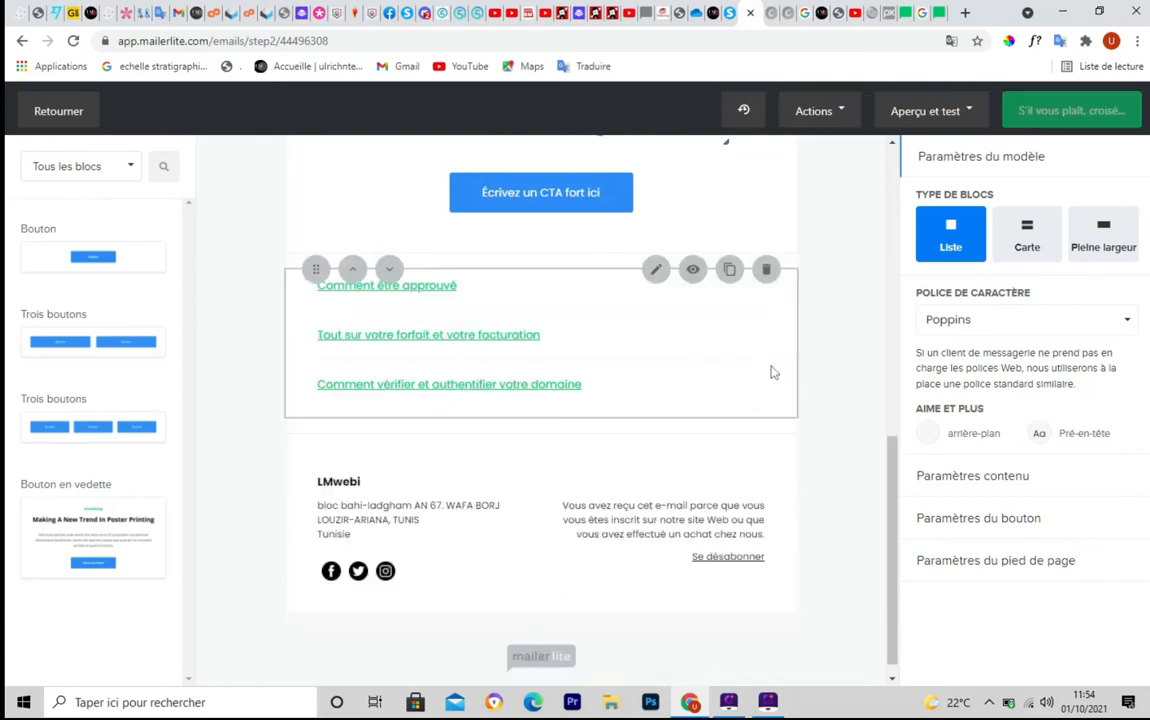
pyautogui.click(766, 271)
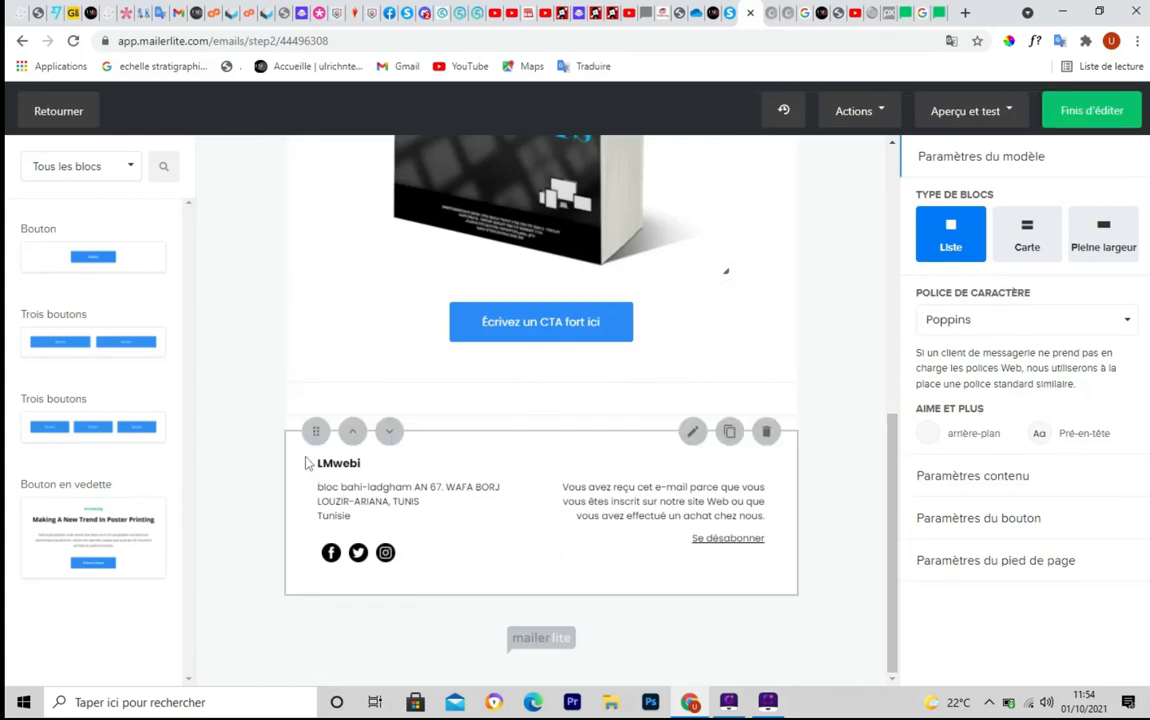
pyautogui.hotkey('ctrl', 'shift', 'd')
pyautogui.moveTo(288, 425)
pyautogui.mouseDown()
pyautogui.moveTo(460, 592)
pyautogui.moveTo(831, 589)
pyautogui.mouseUp()
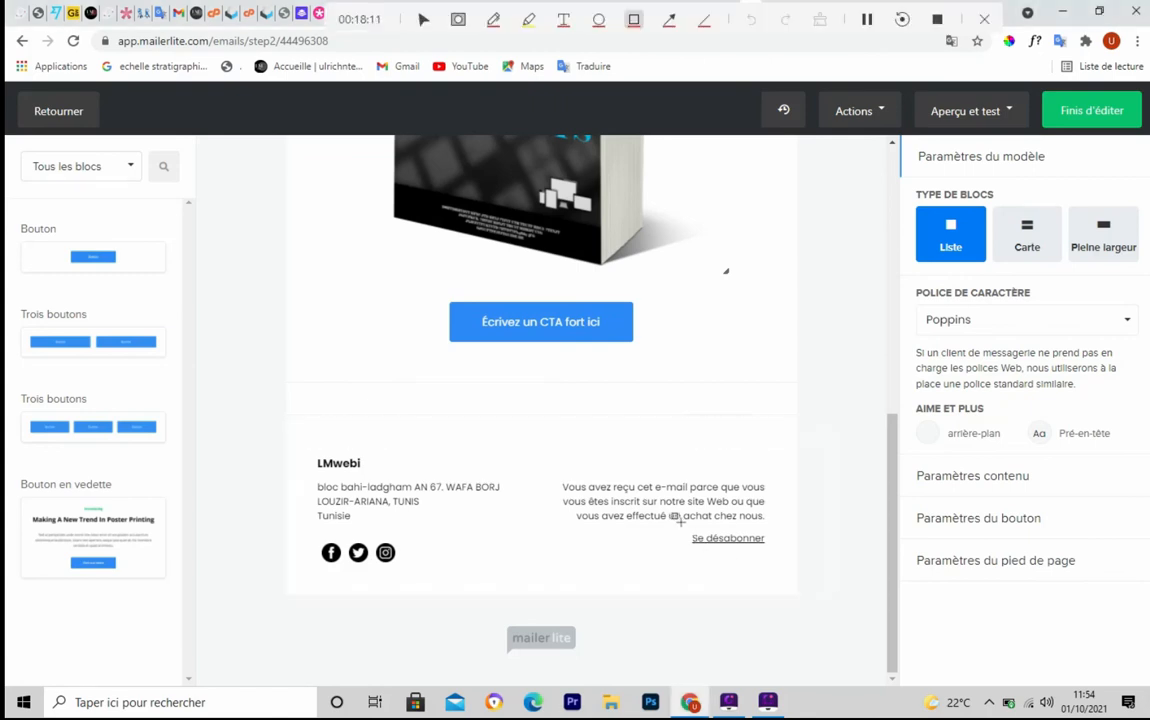
pyautogui.moveTo(674, 516)
pyautogui.mouseDown()
pyautogui.moveTo(700, 556)
pyautogui.moveTo(785, 560)
pyautogui.mouseUp()
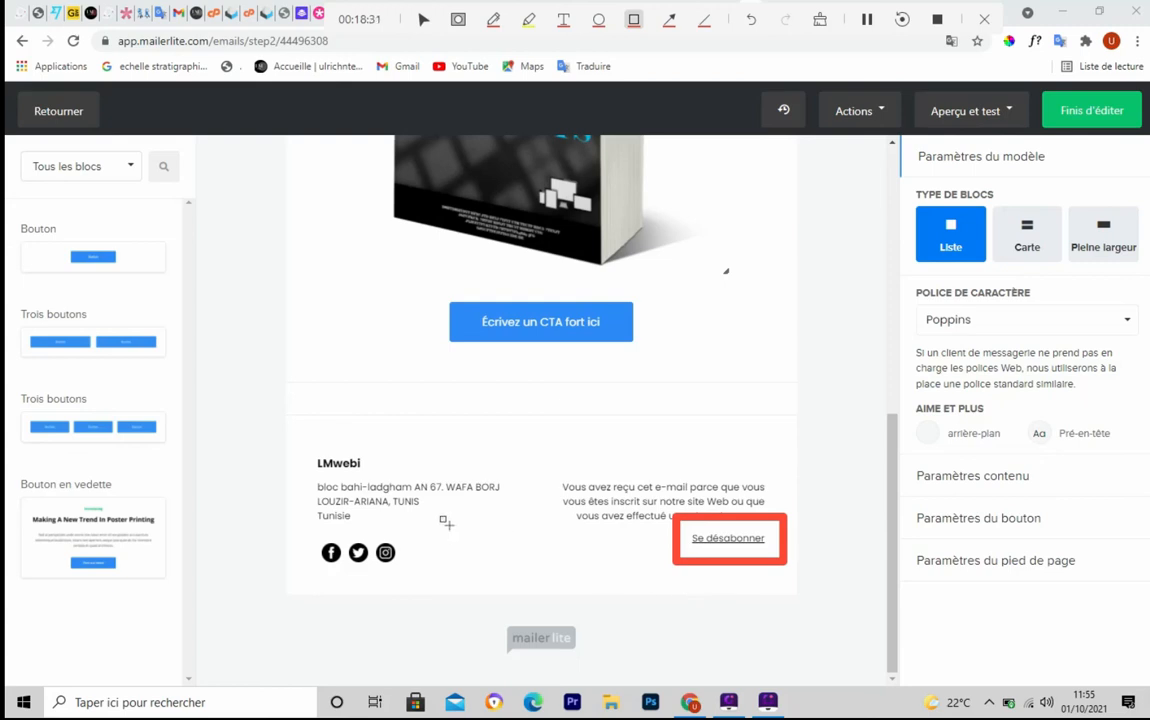
# Review the footer block's content and social links settings
pyautogui.press('Escape')
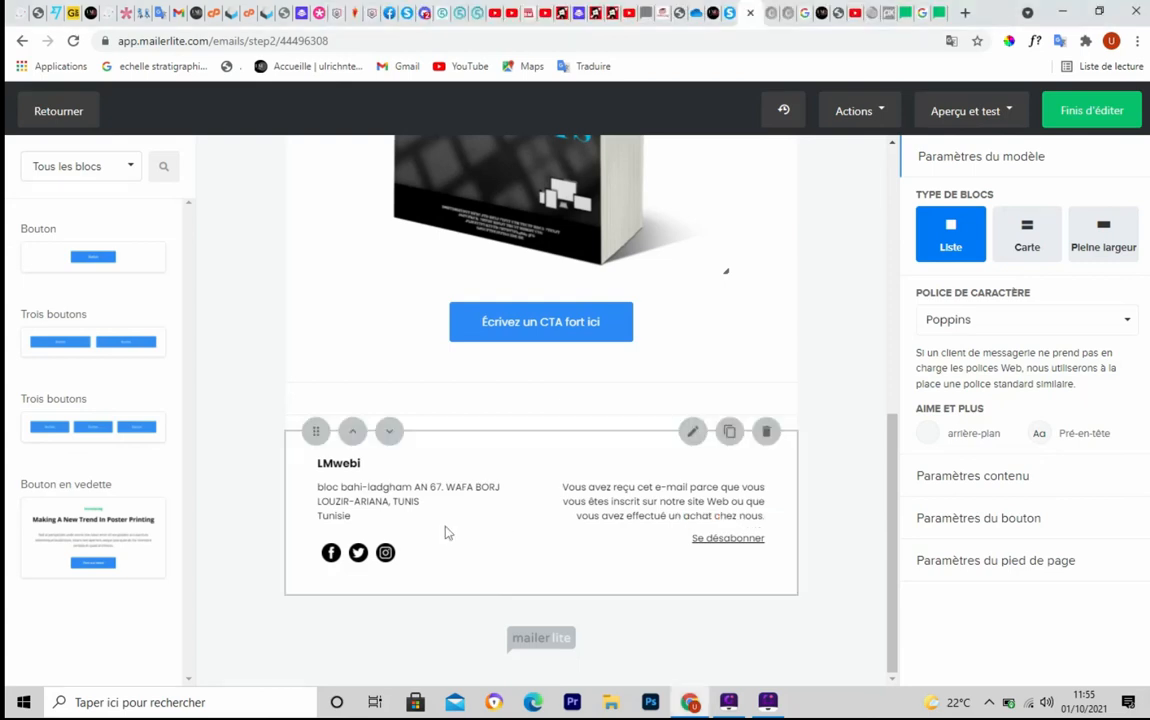
pyautogui.click(692, 434)
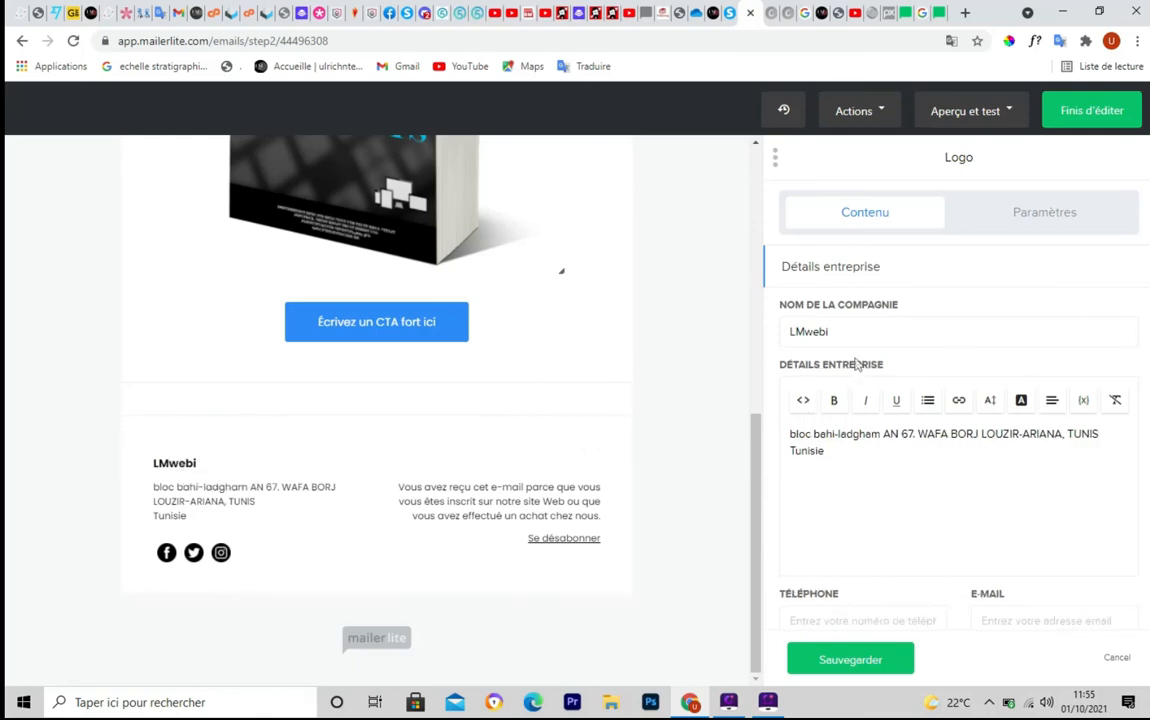
pyautogui.scroll(-3, 897, 457)
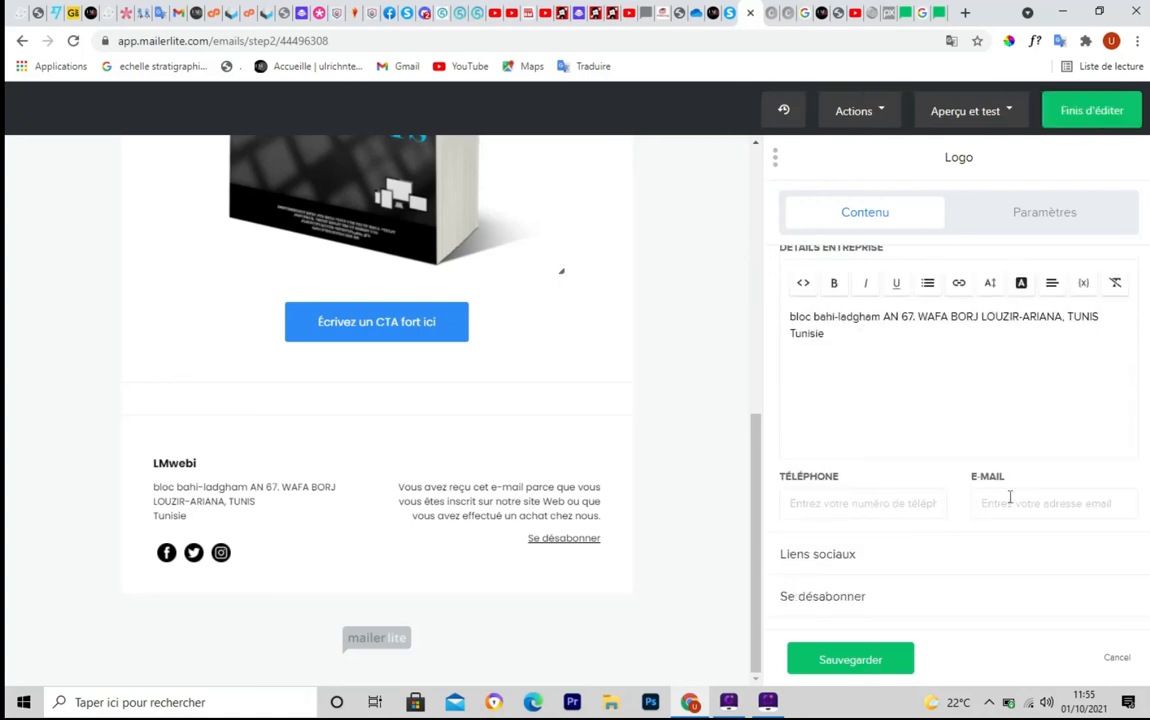
pyautogui.click(900, 557)
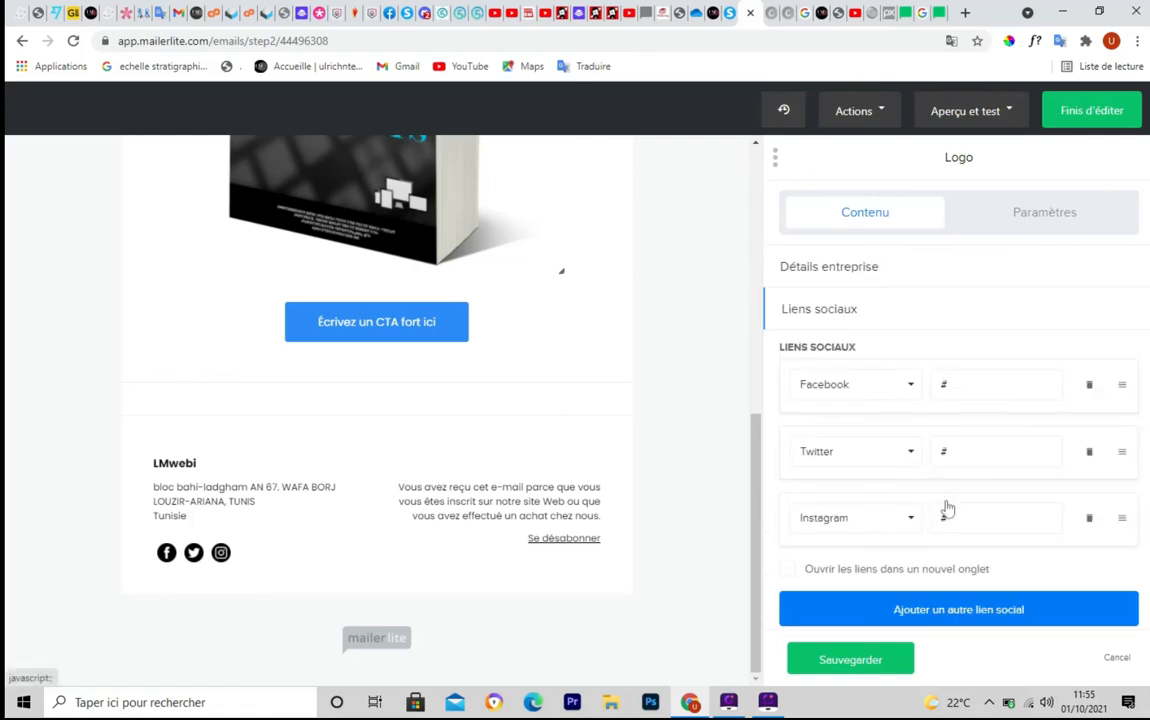
pyautogui.scroll(-1, 990, 513)
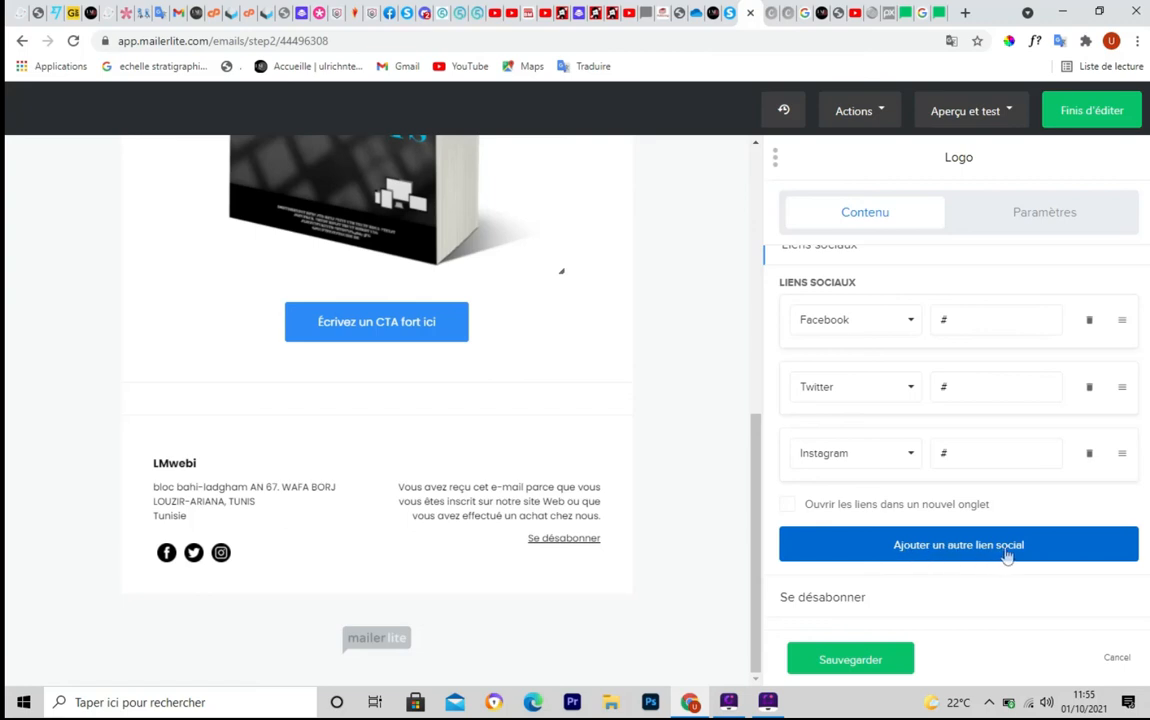
pyautogui.click(831, 600)
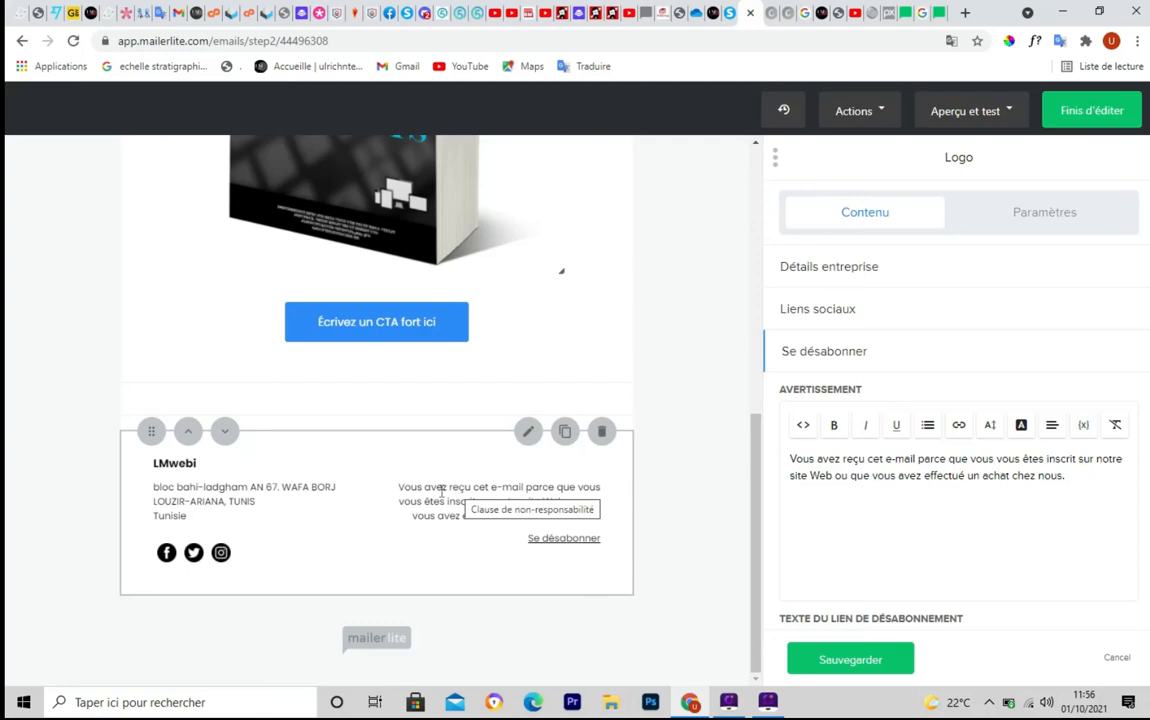
# Edit the footer's unsubscribe link text and save the footer settings
pyautogui.hotkey('ctrl', 'F5')
pyautogui.moveTo(393, 468)
pyautogui.mouseDown()
pyautogui.moveTo(526, 521)
pyautogui.moveTo(608, 518)
pyautogui.mouseUp()
pyautogui.hotkey('ctrl', 'F5')
pyautogui.scroll(-1, 935, 545)
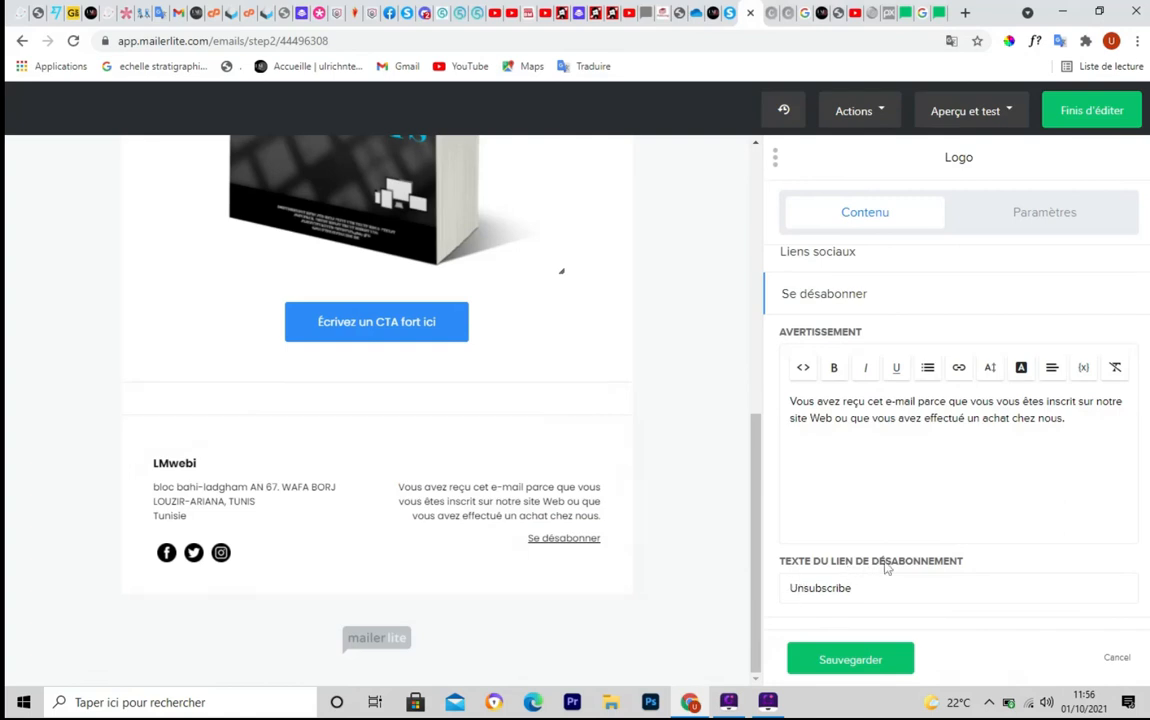
pyautogui.click(857, 591)
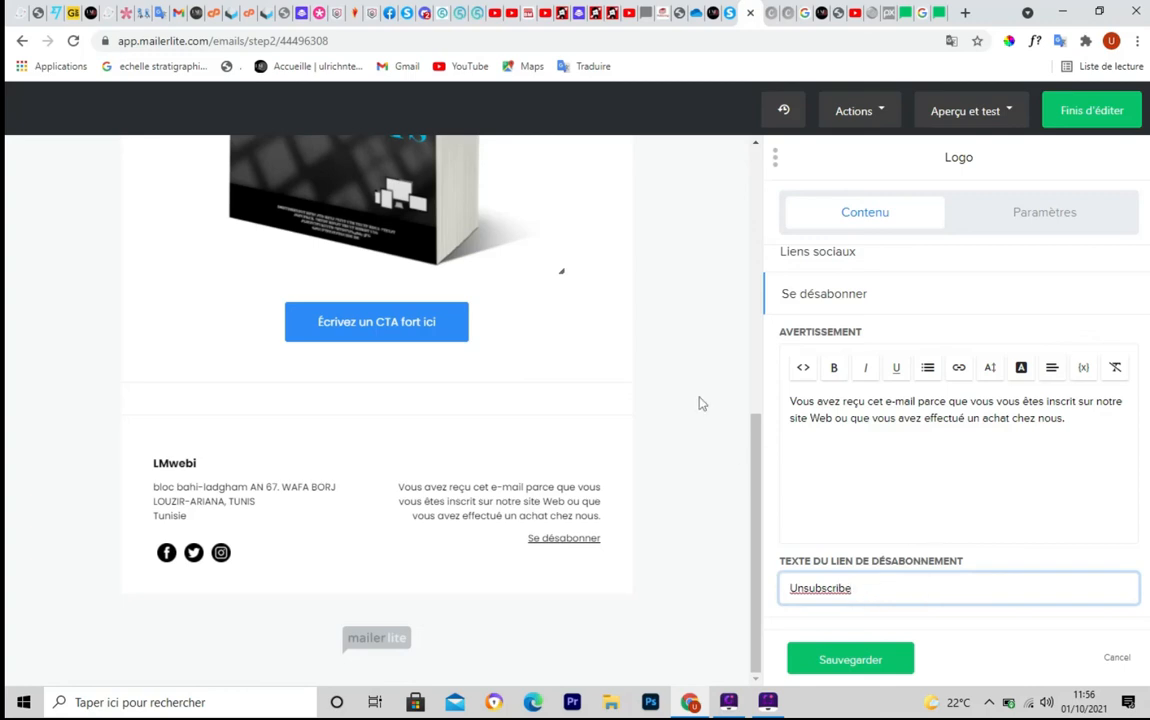
pyautogui.scroll(6, 698, 407)
pyautogui.scroll(-6, 700, 410)
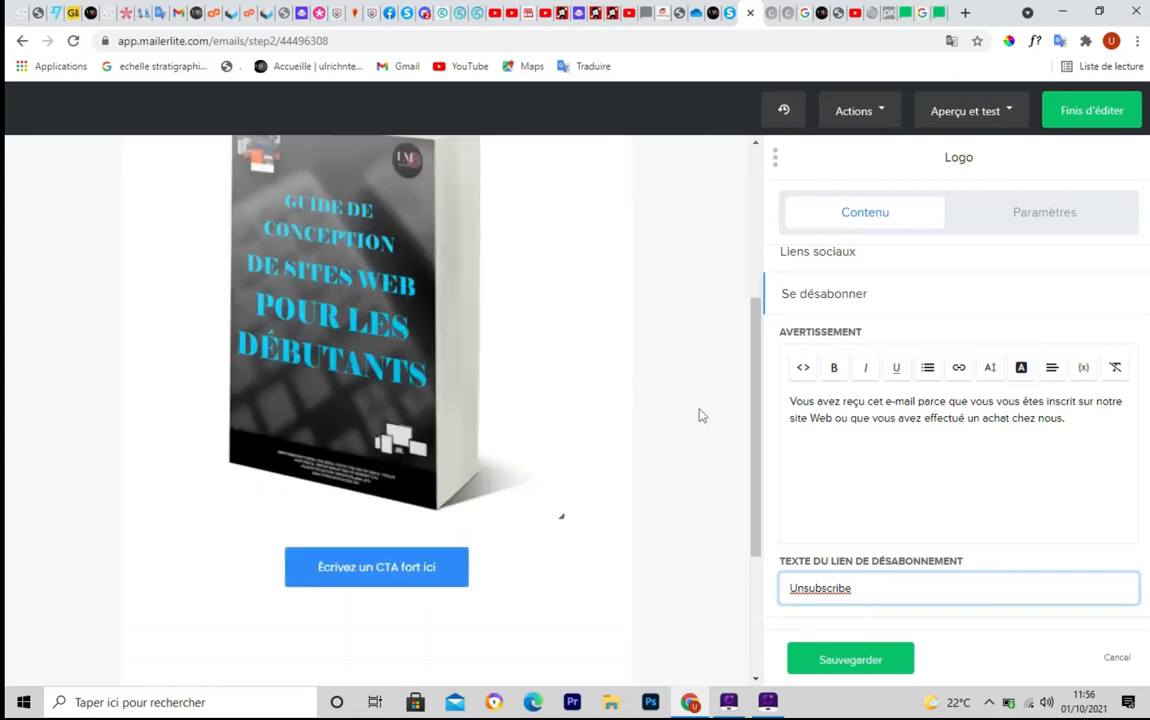
pyautogui.click(848, 661)
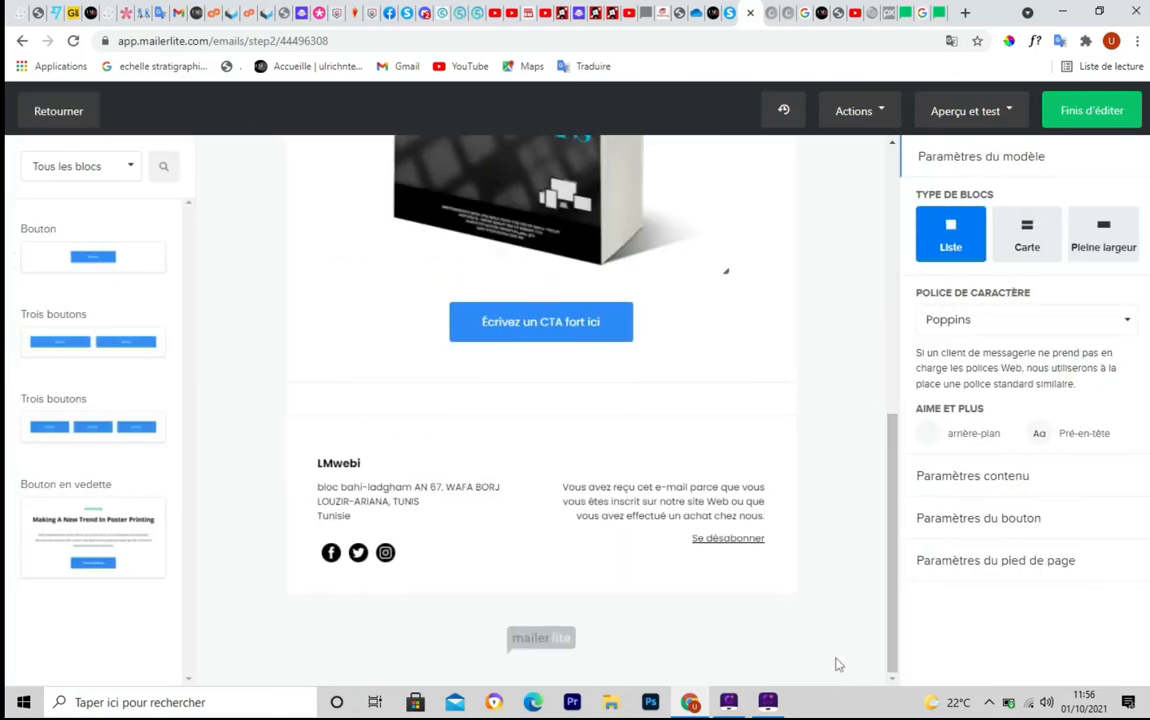
pyautogui.moveTo(893, 476); pyautogui.dragTo(889, 312)
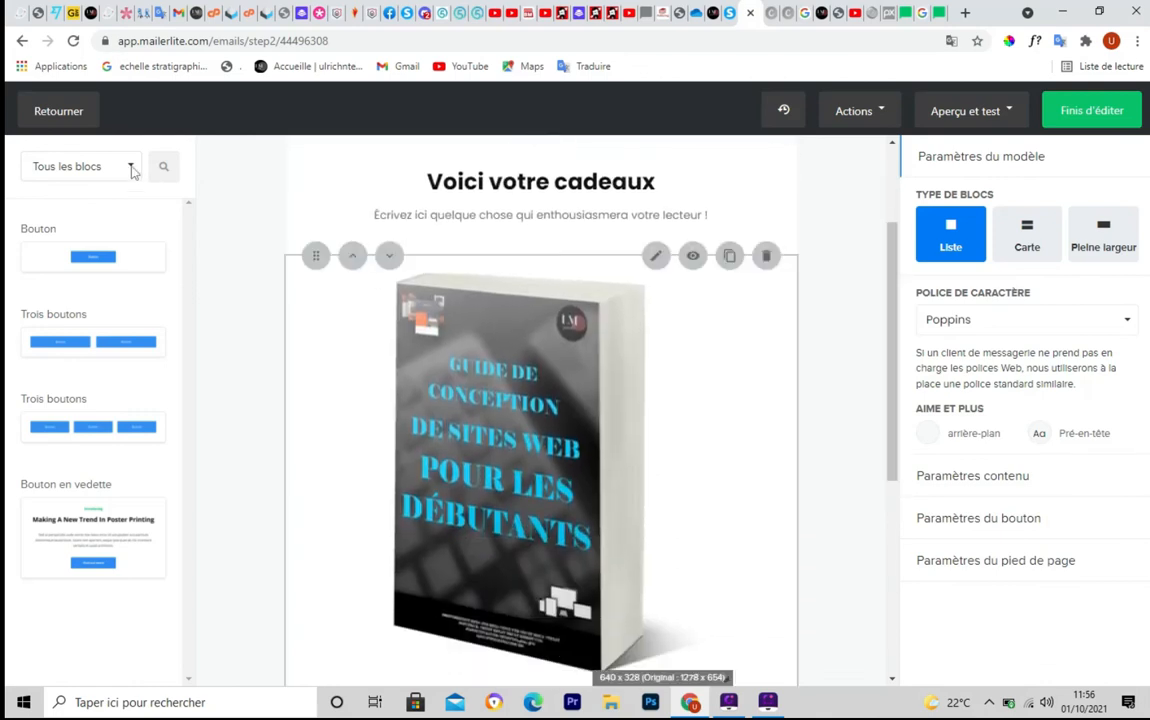
# Try a Deux articles block above the ebook image, then delete it again
pyautogui.click(130, 170)
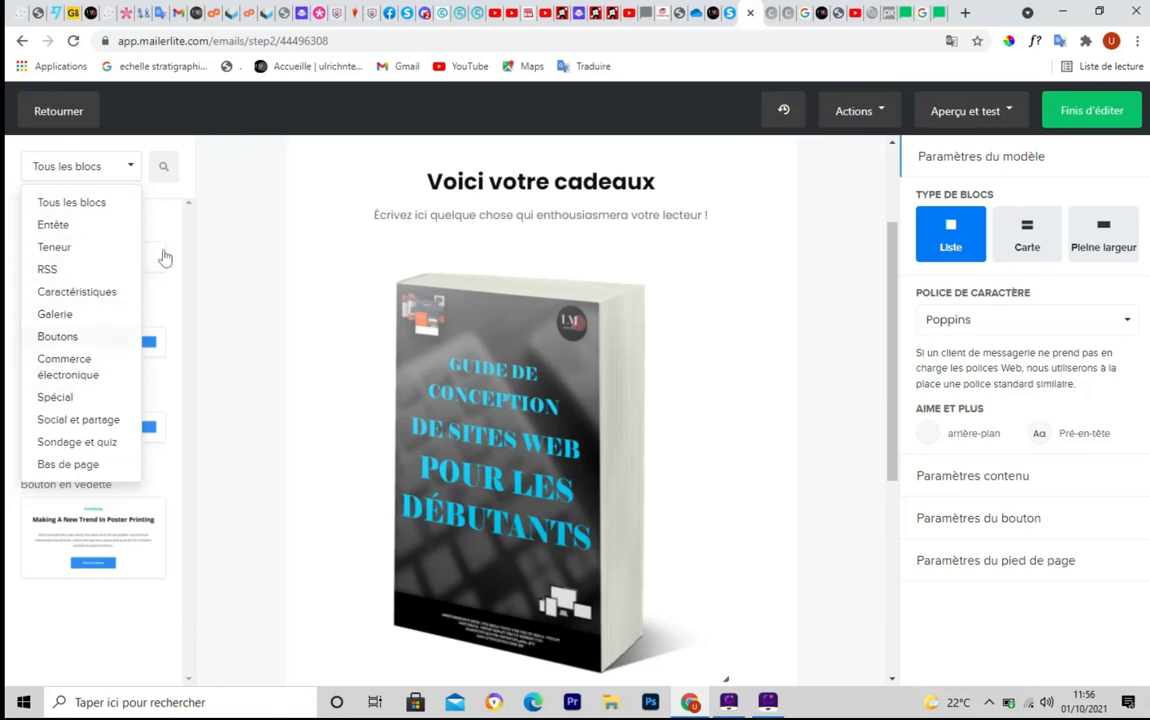
pyautogui.click(85, 204)
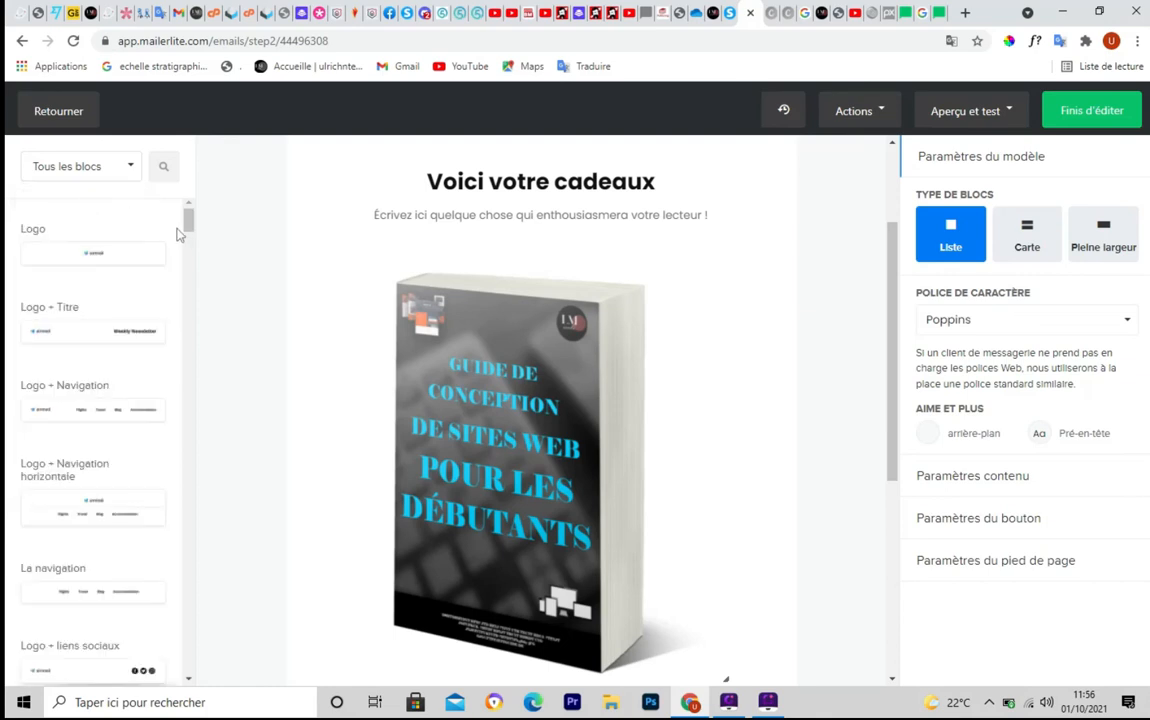
pyautogui.moveTo(187, 222); pyautogui.dragTo(192, 355)
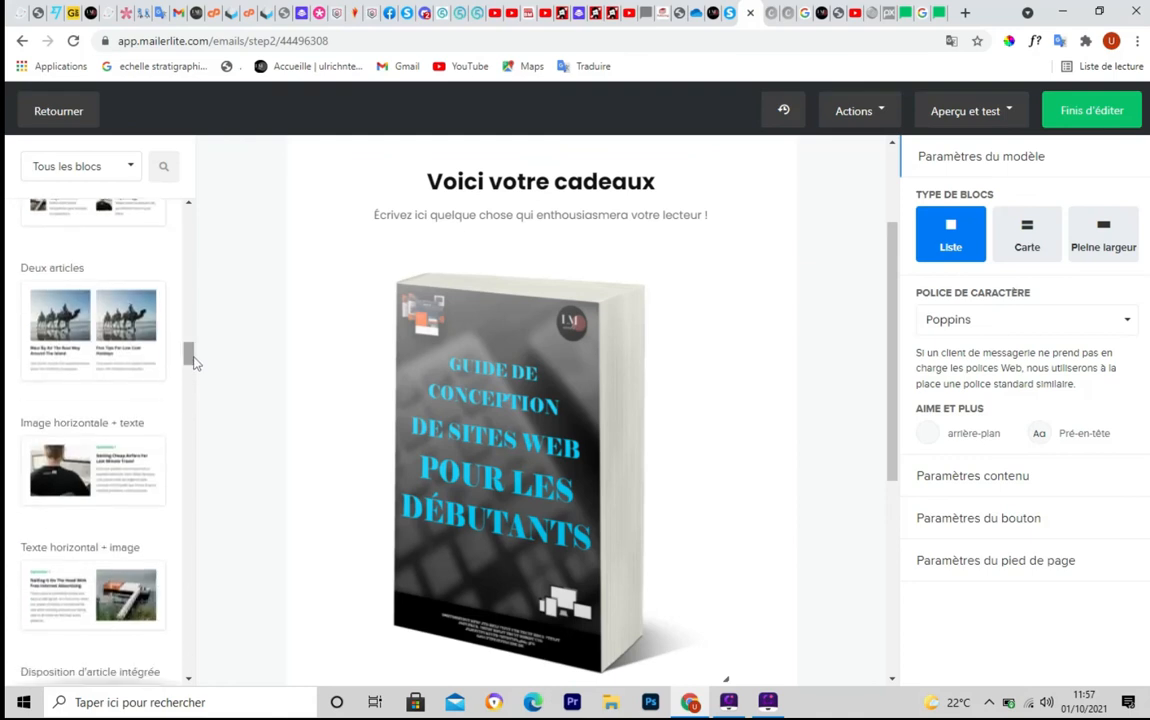
pyautogui.moveTo(85, 305); pyautogui.dragTo(505, 290)
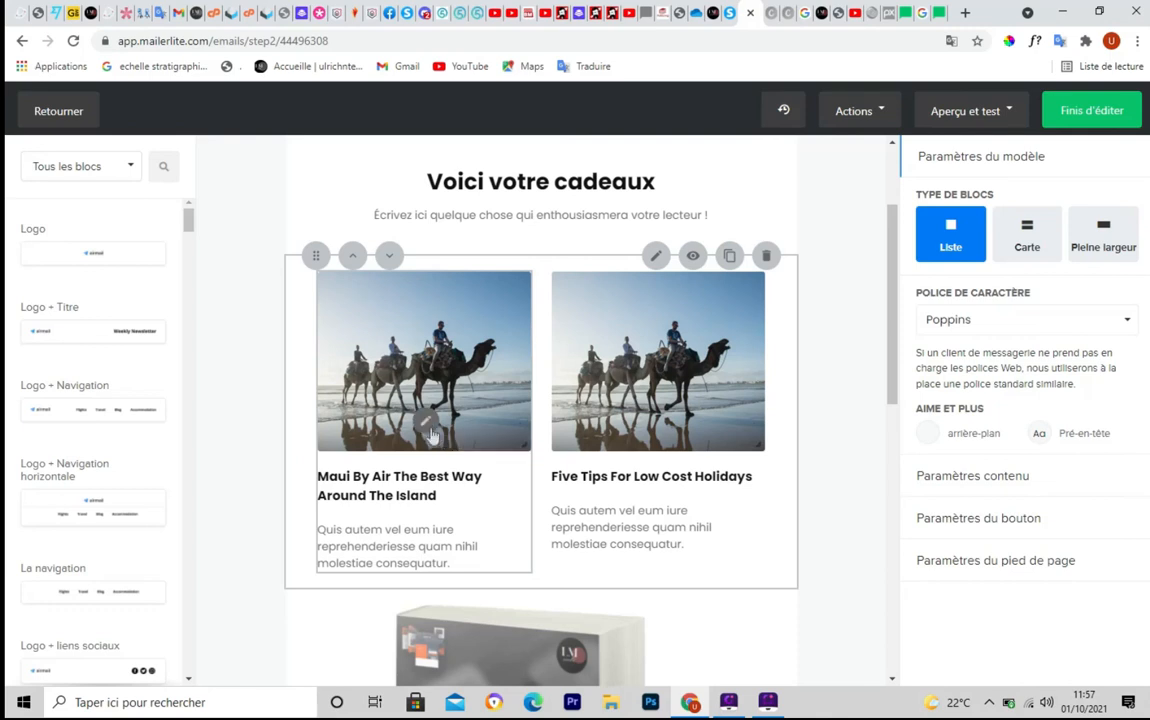
pyautogui.click(766, 256)
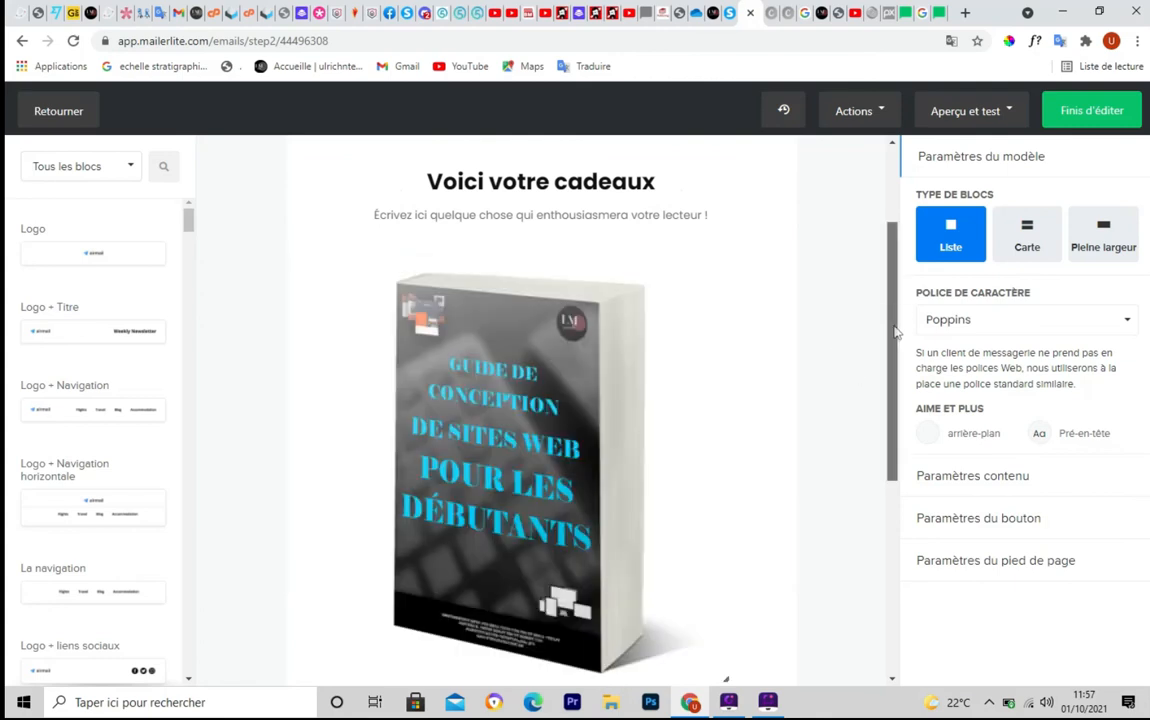
pyautogui.moveTo(897, 332); pyautogui.dragTo(889, 216)
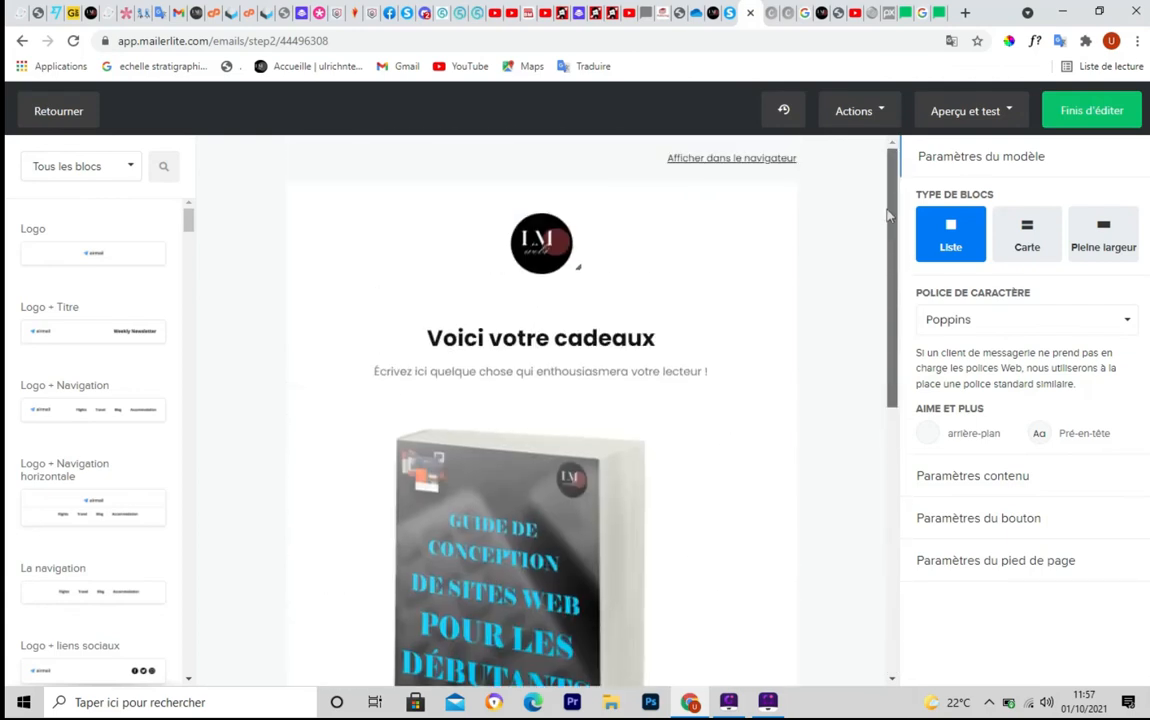
# Finish editing the email and add a 1-day delay after the formulaire trigger
pyautogui.click(1092, 120)
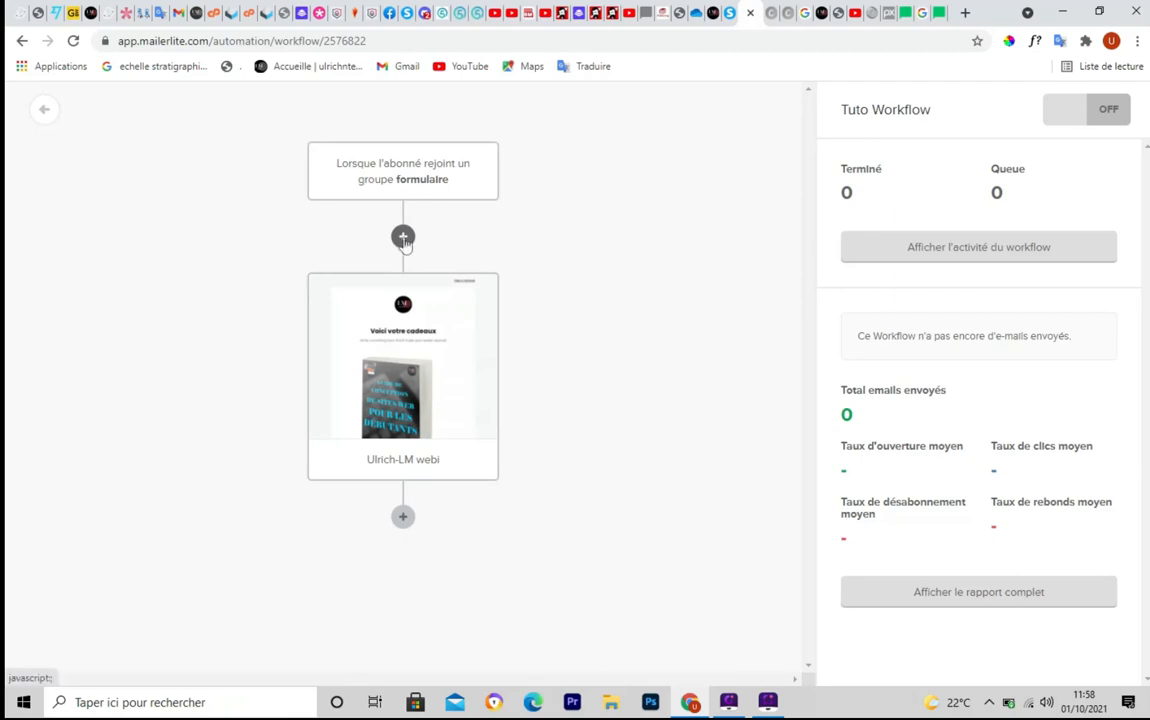
pyautogui.click(403, 237)
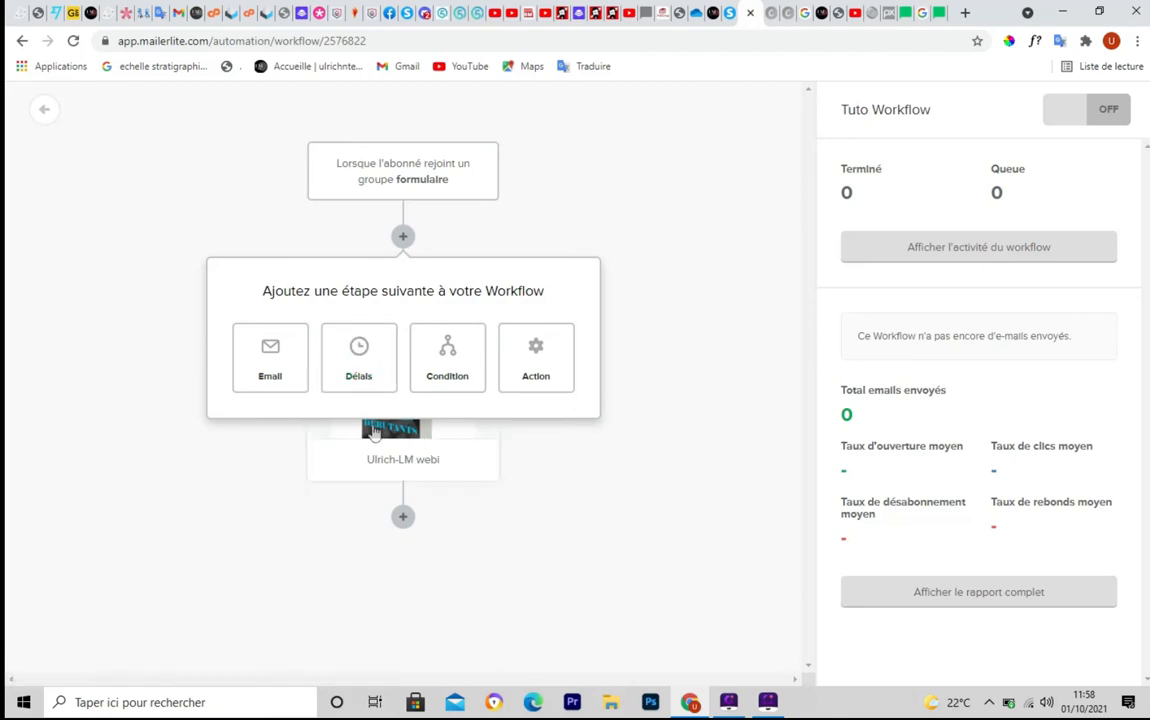
pyautogui.click(359, 375)
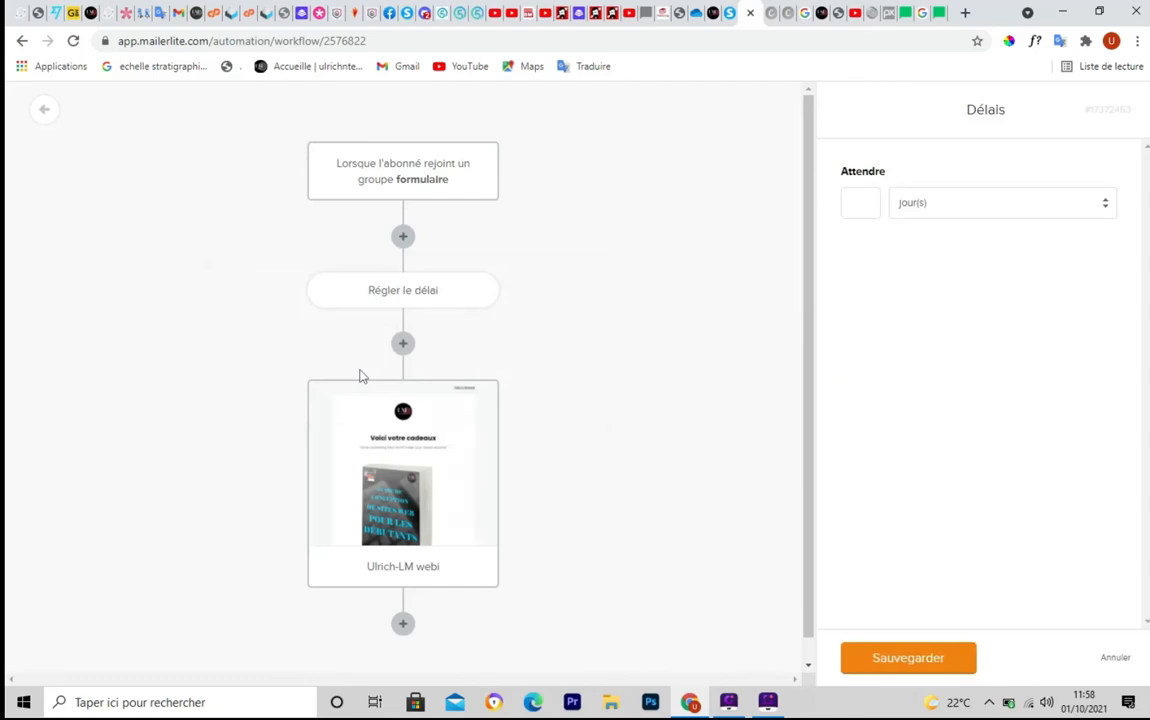
pyautogui.click(1106, 208)
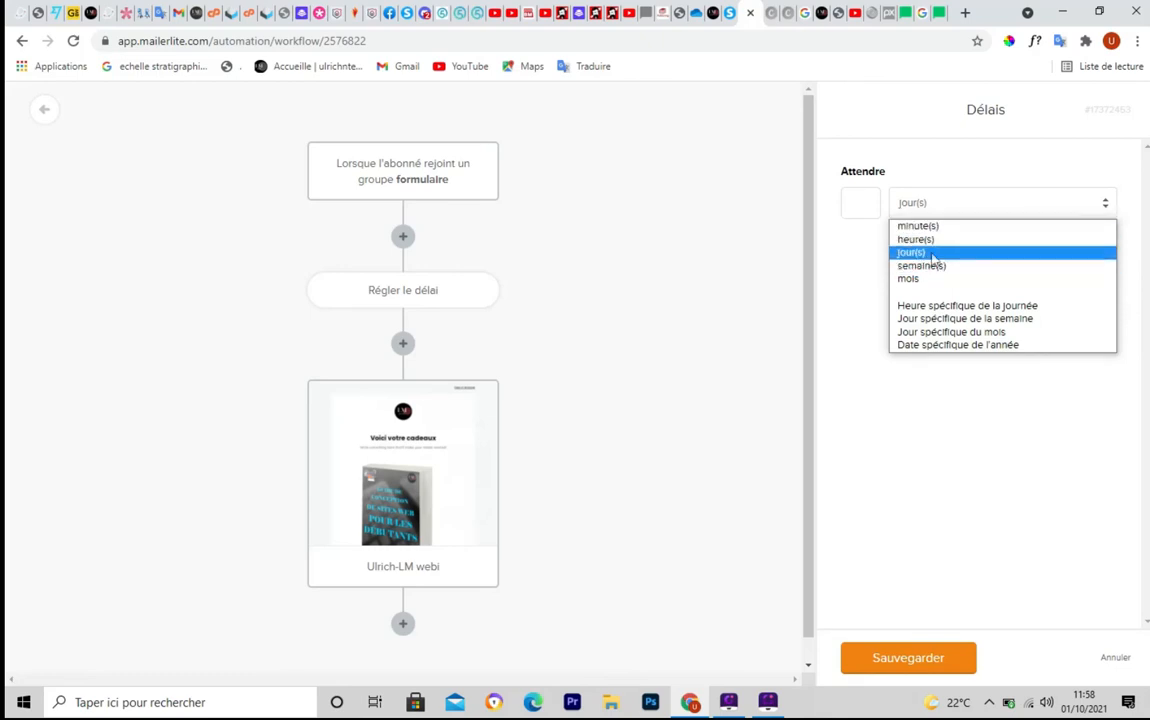
pyautogui.click(918, 252)
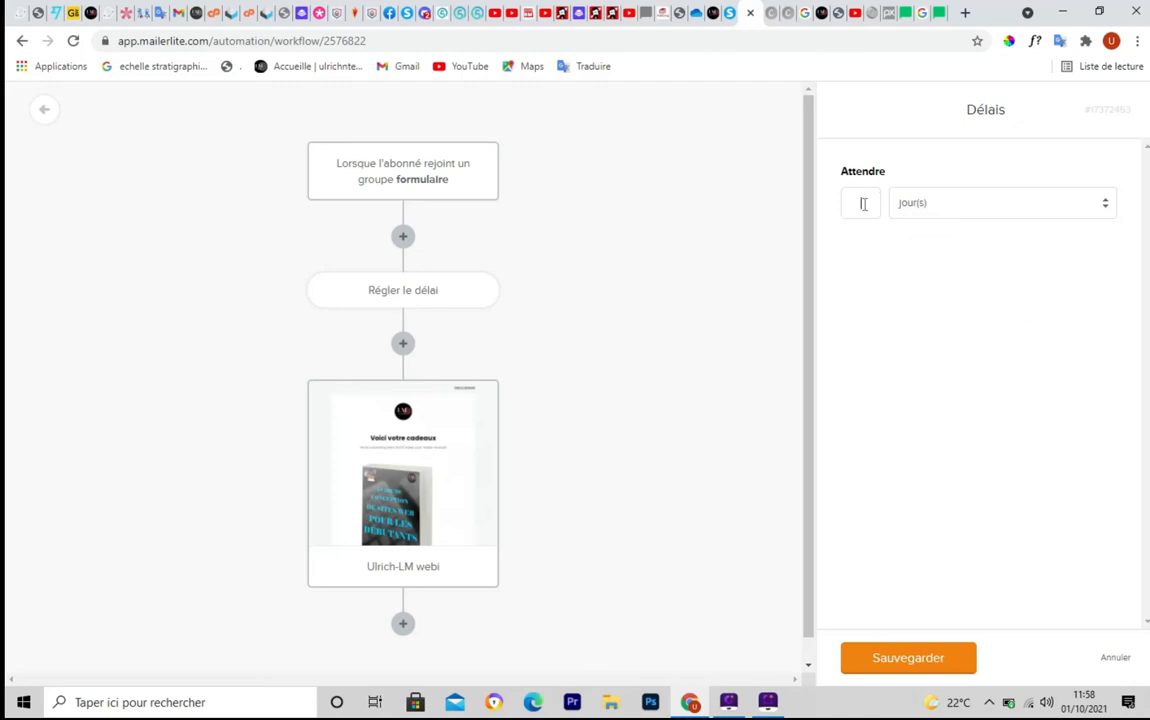
pyautogui.click(907, 659)
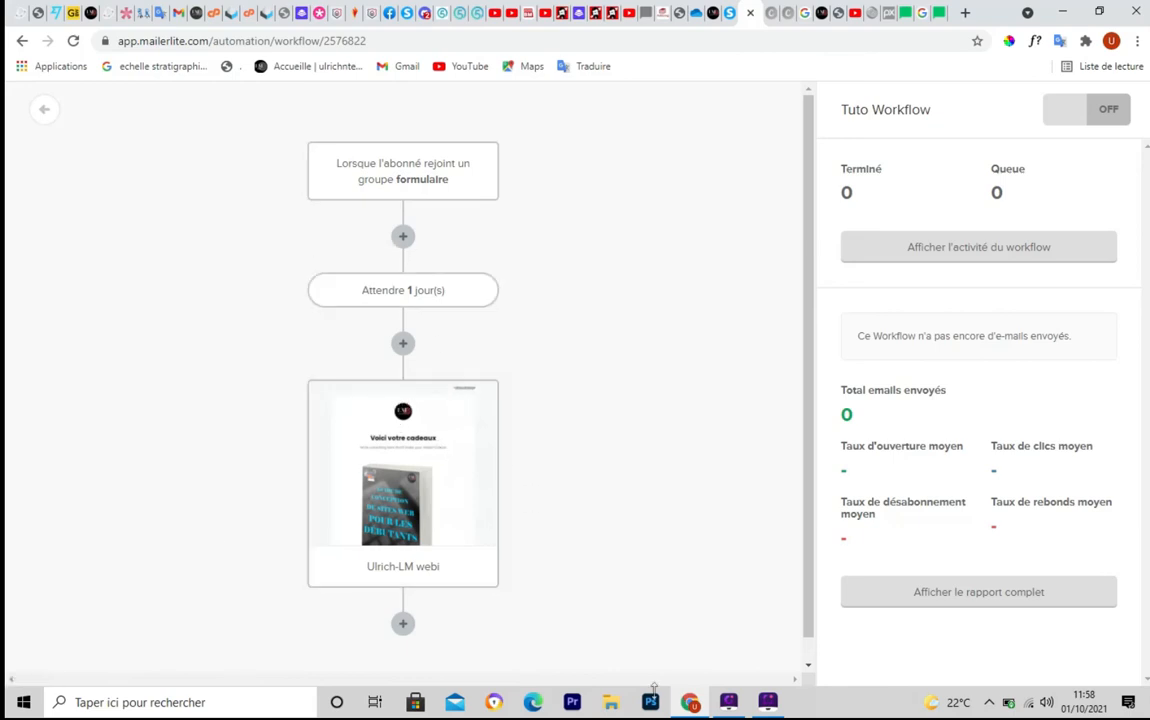
# Insert a Condition step below the ebook email and scroll down to it
pyautogui.moveTo(811, 285); pyautogui.dragTo(811, 362)
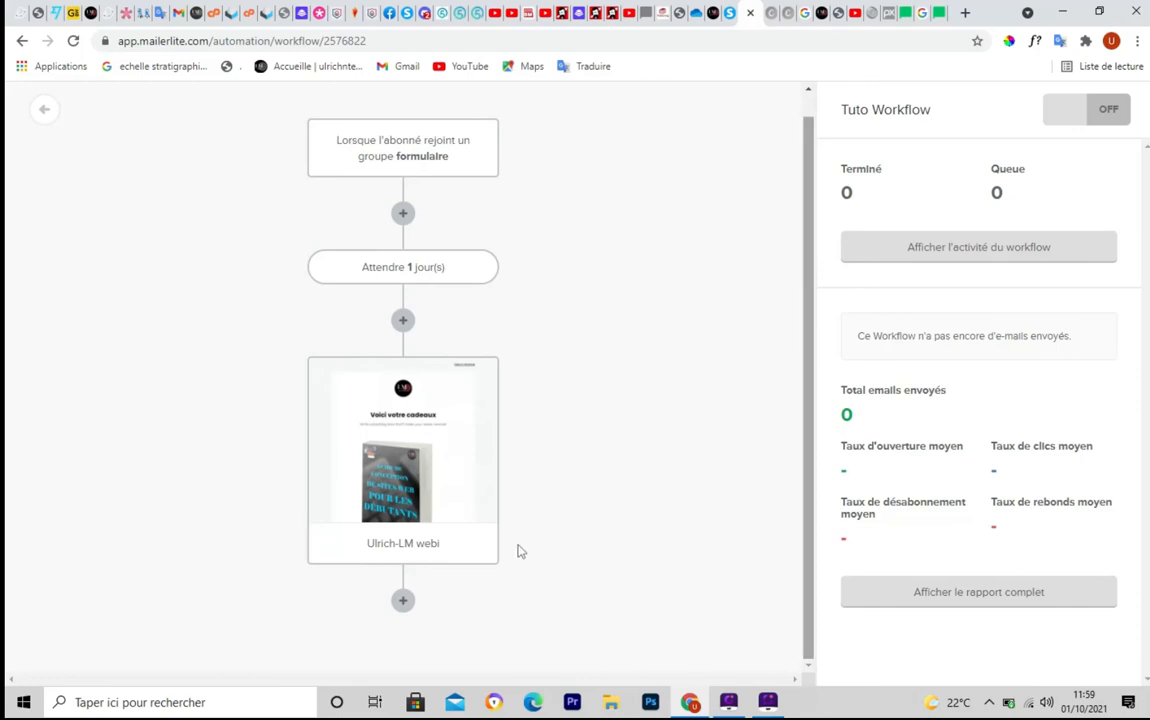
pyautogui.click(403, 601)
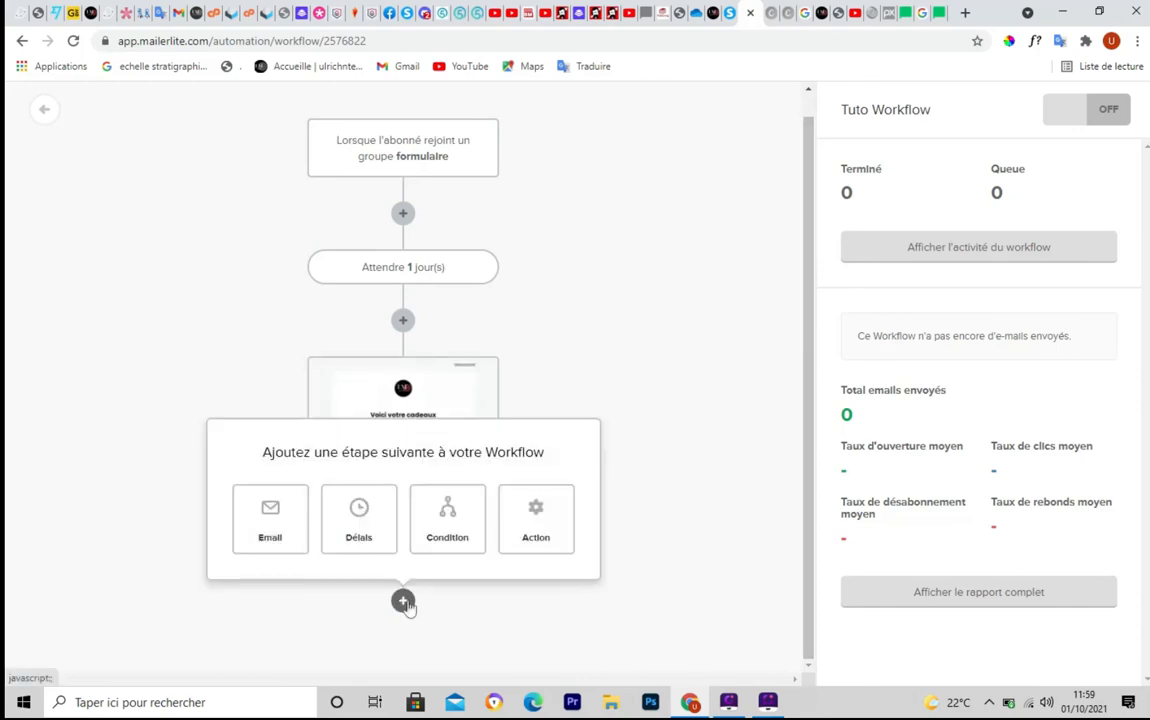
pyautogui.click(452, 515)
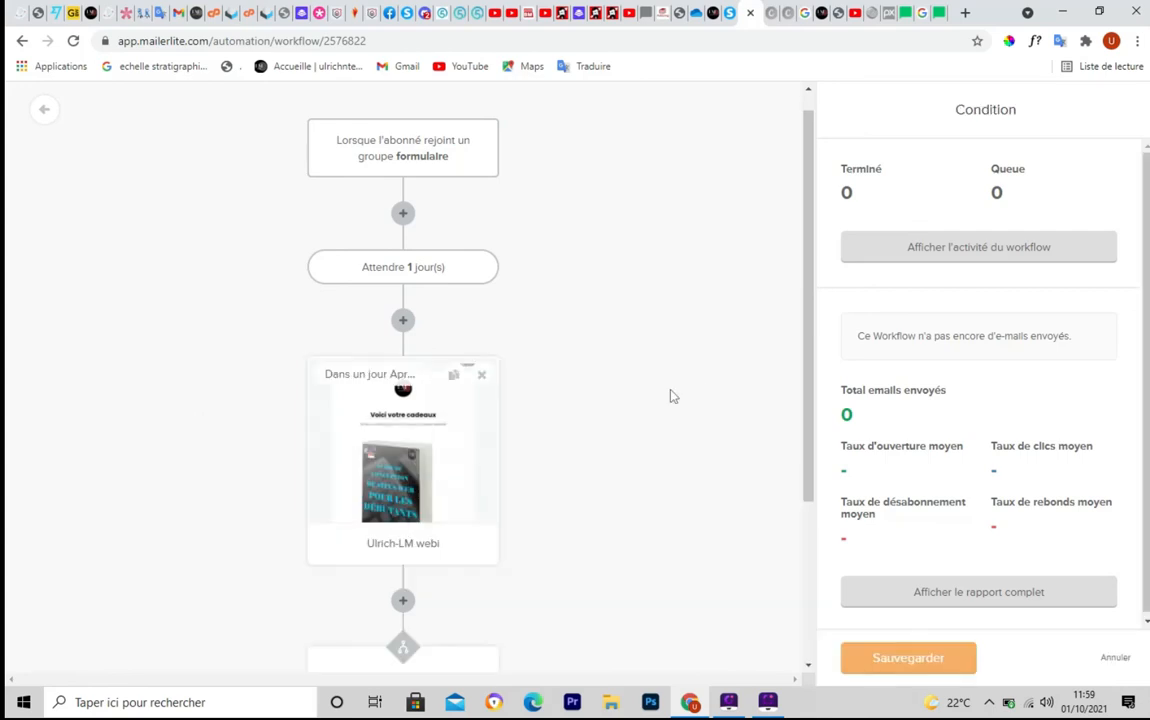
pyautogui.moveTo(814, 290); pyautogui.dragTo(813, 483)
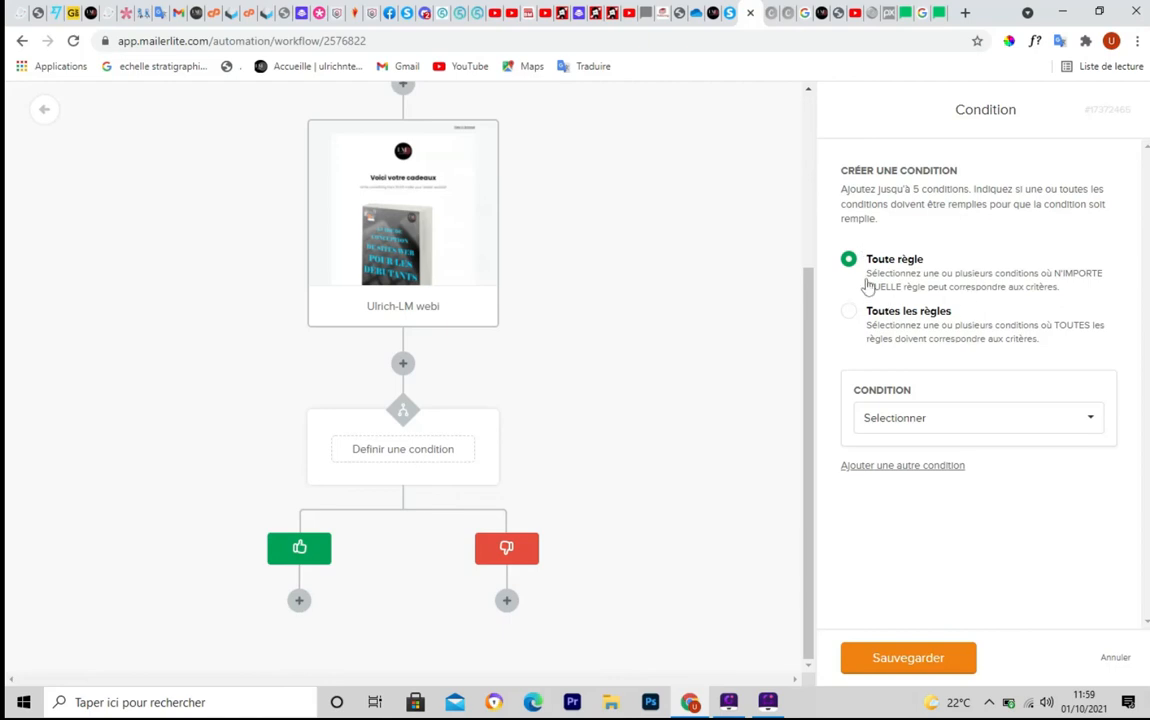
# Try segment and workflow-activity condition types, toggling between all-rules and any-rule matching
pyautogui.click(1091, 421)
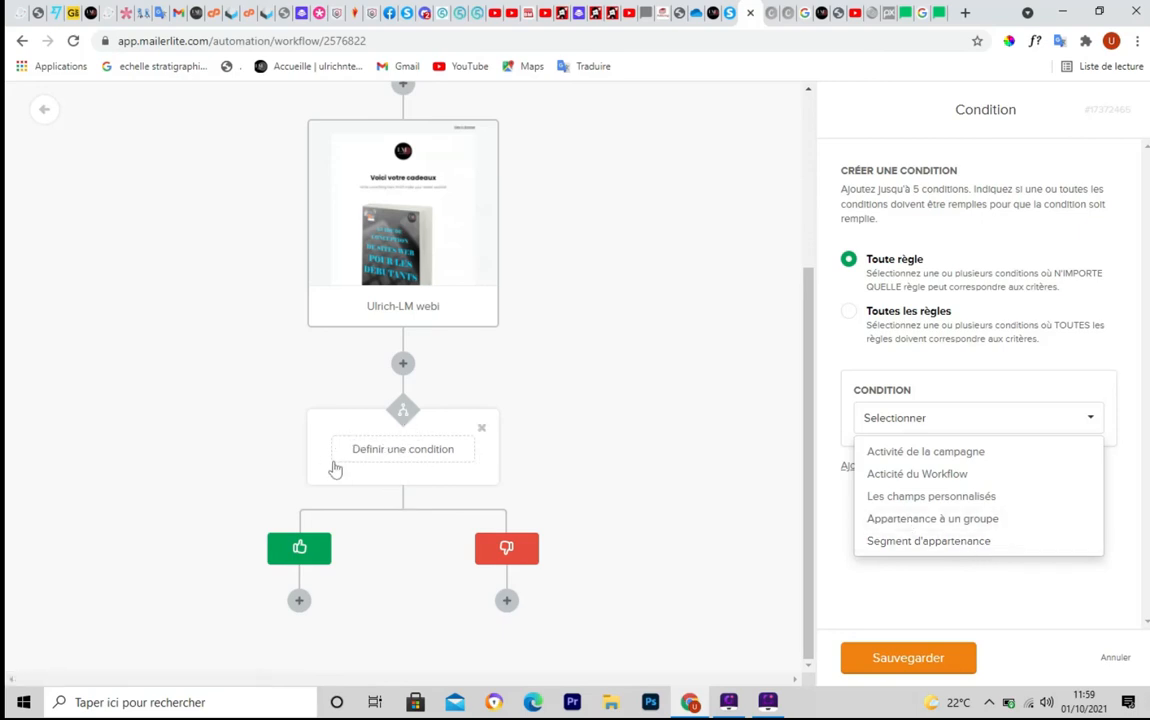
pyautogui.click(961, 548)
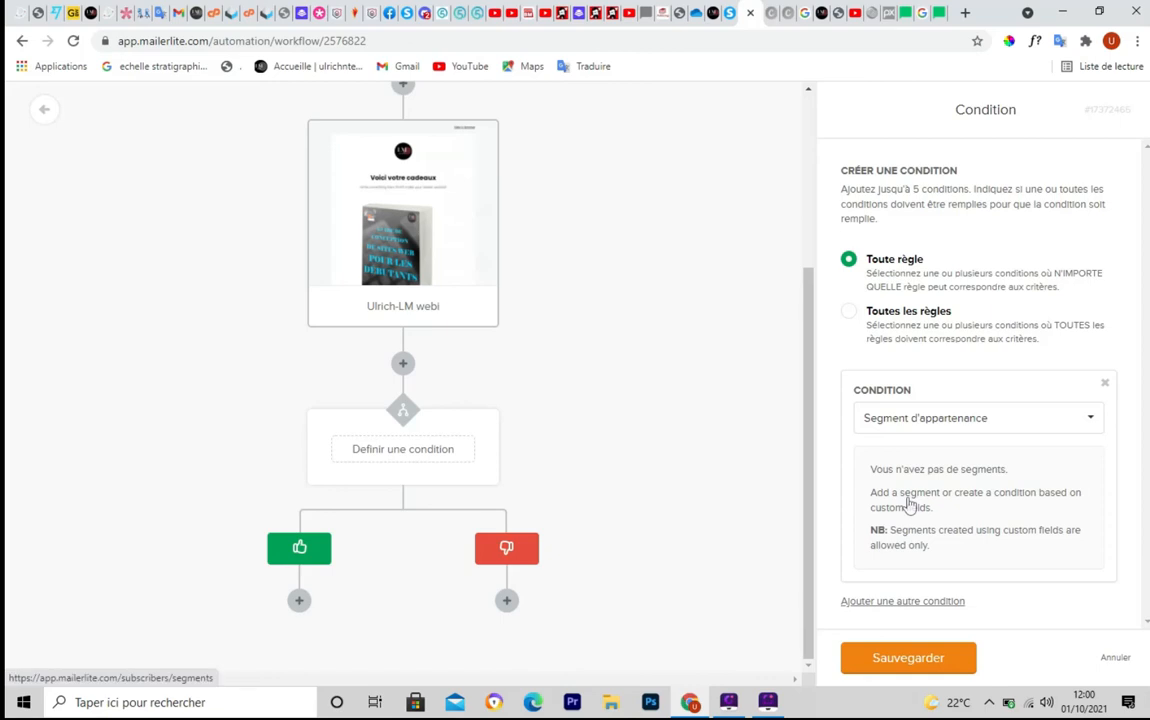
pyautogui.click(1092, 419)
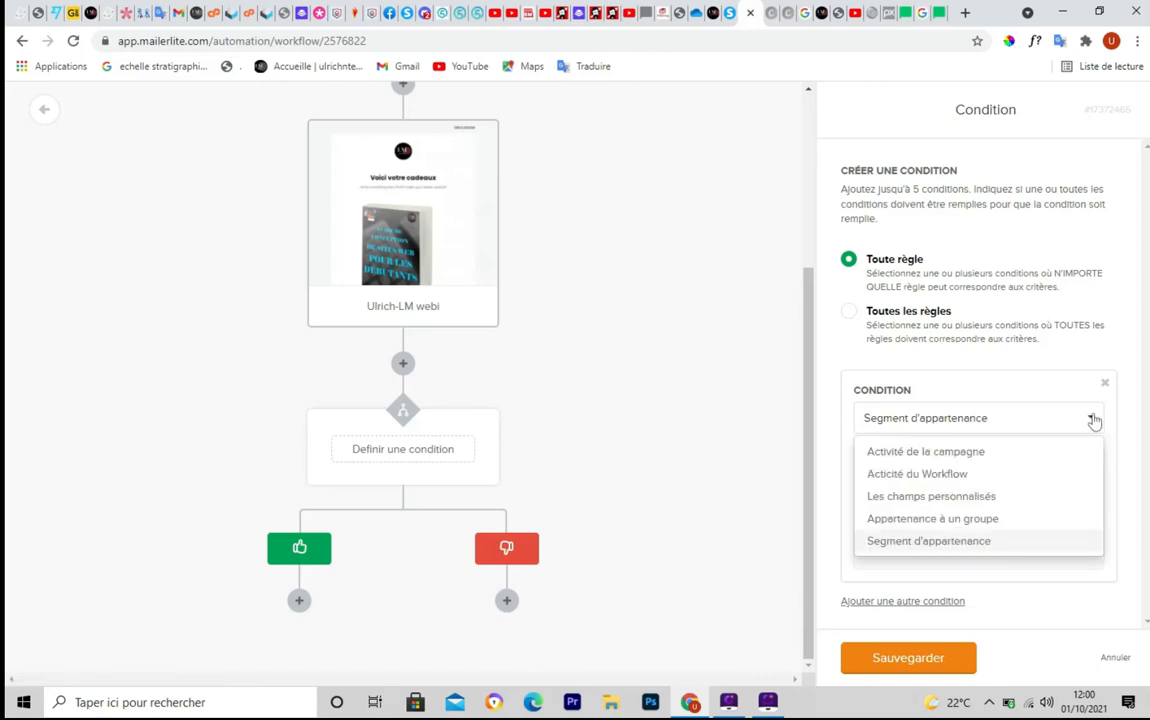
pyautogui.click(931, 476)
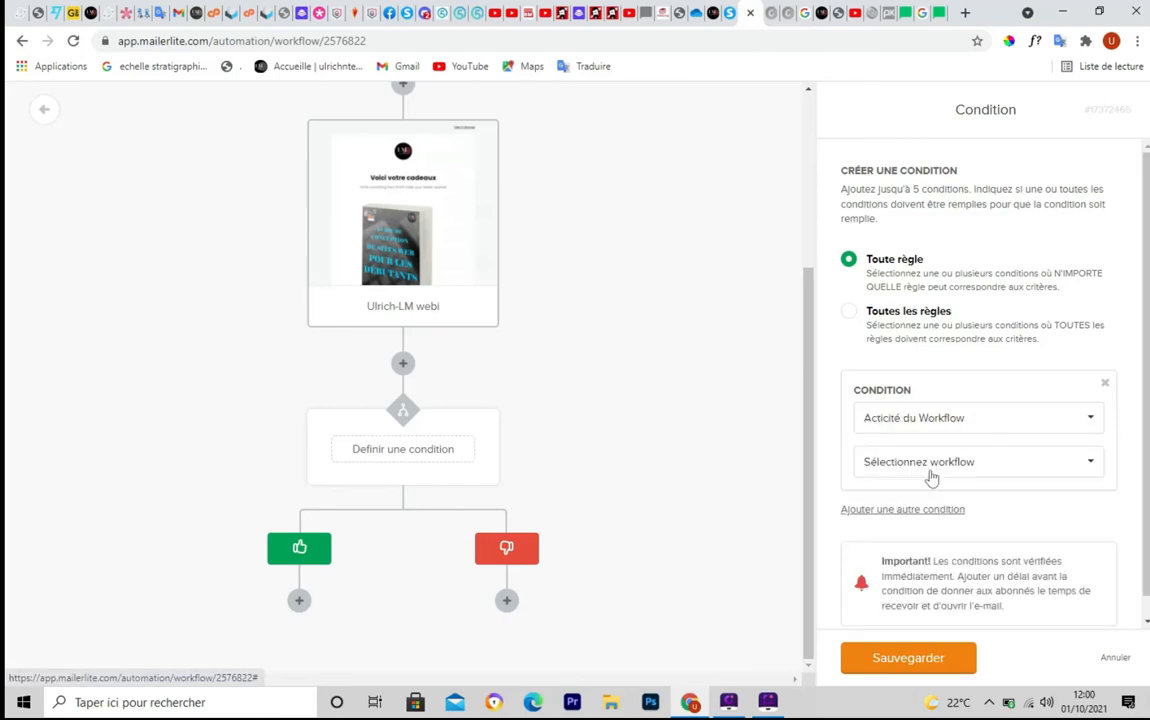
pyautogui.click(1092, 463)
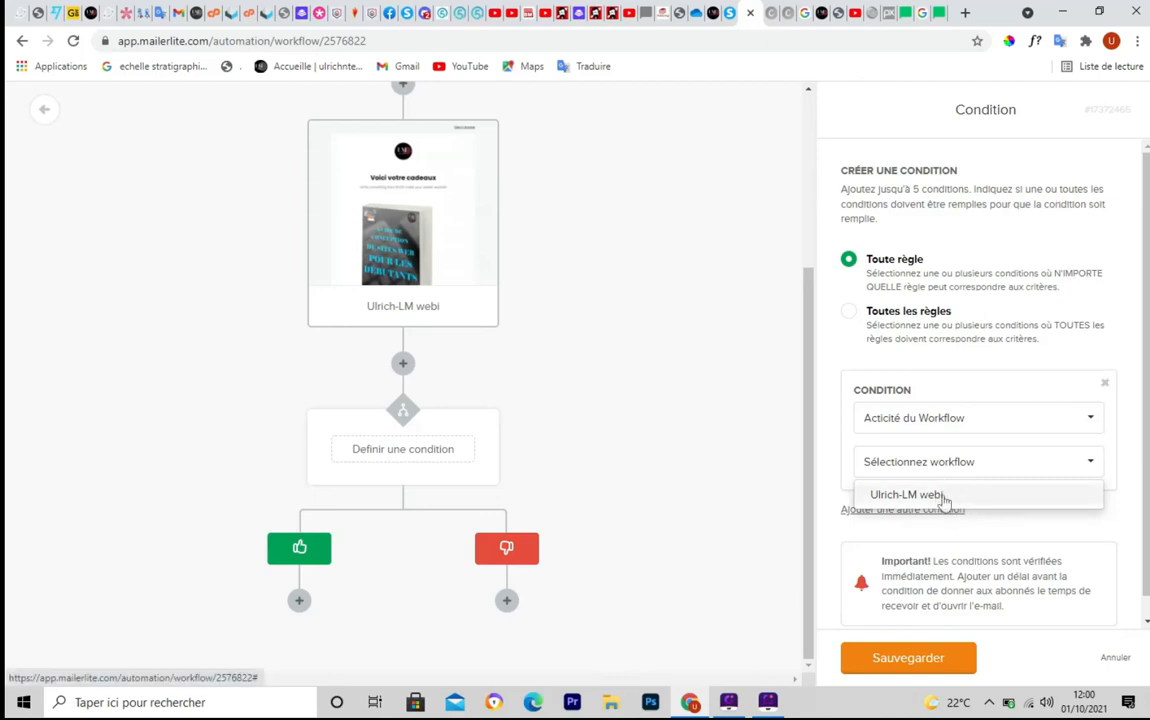
pyautogui.click(840, 330)
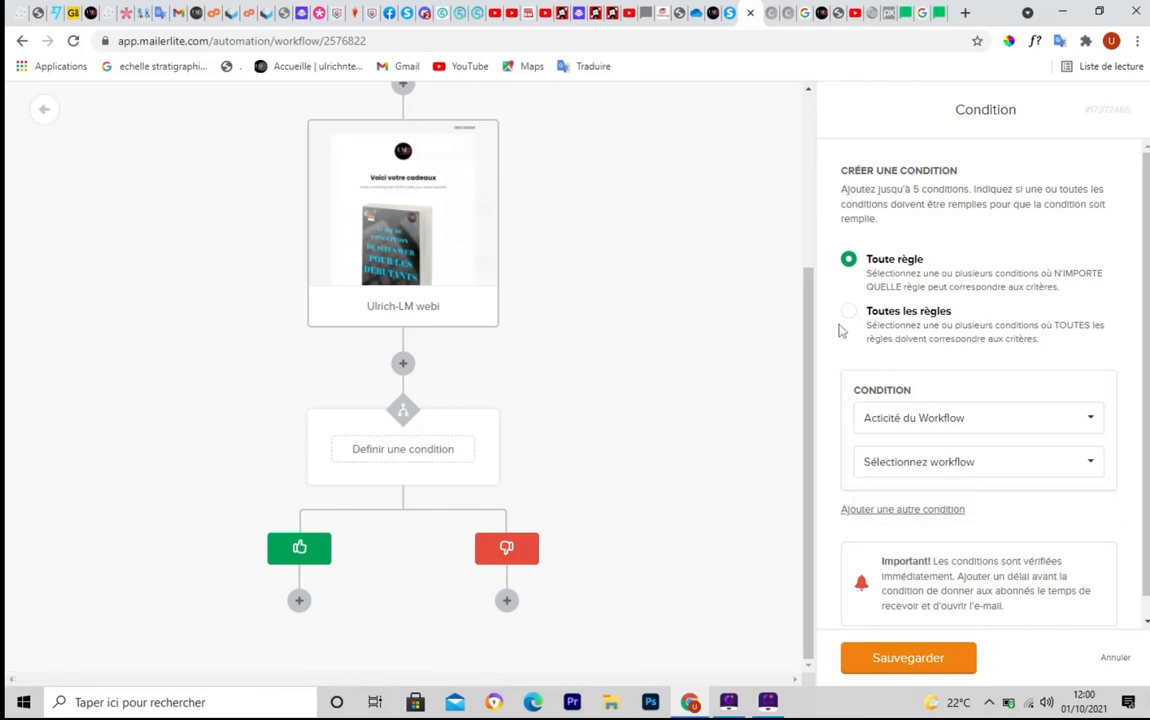
pyautogui.click(848, 316)
pyautogui.click(849, 259)
# Try a custom-field condition, then clear it and drop the condition step
pyautogui.click(1091, 422)
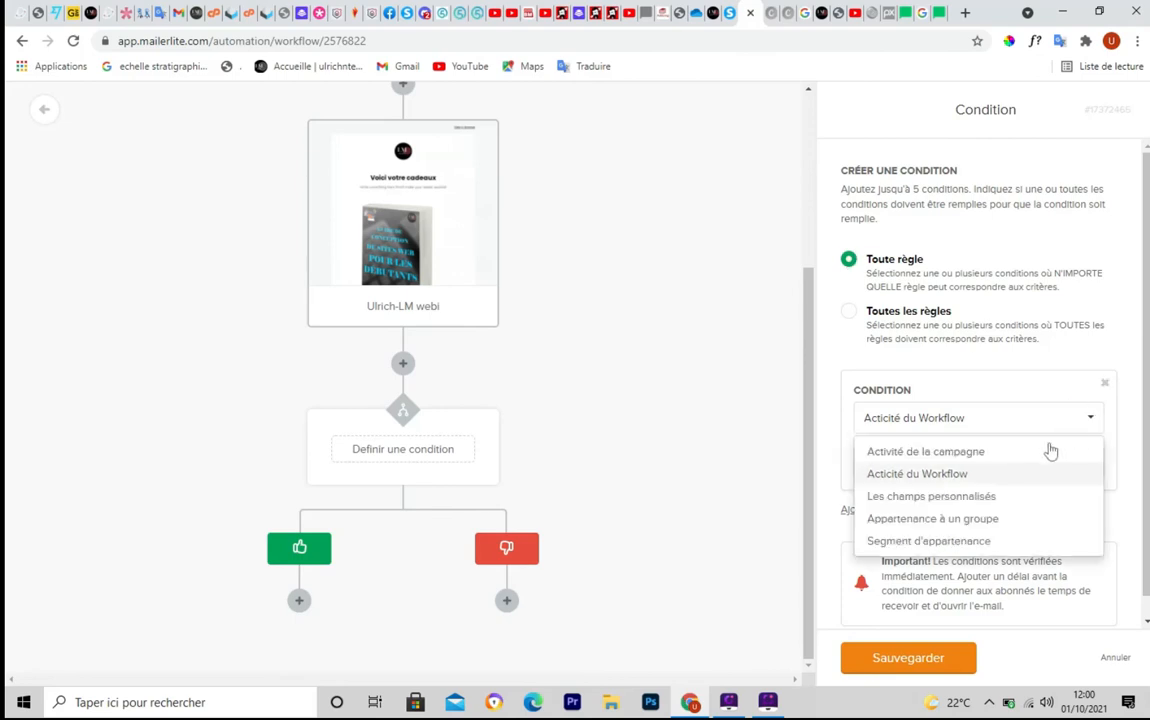
pyautogui.click(957, 498)
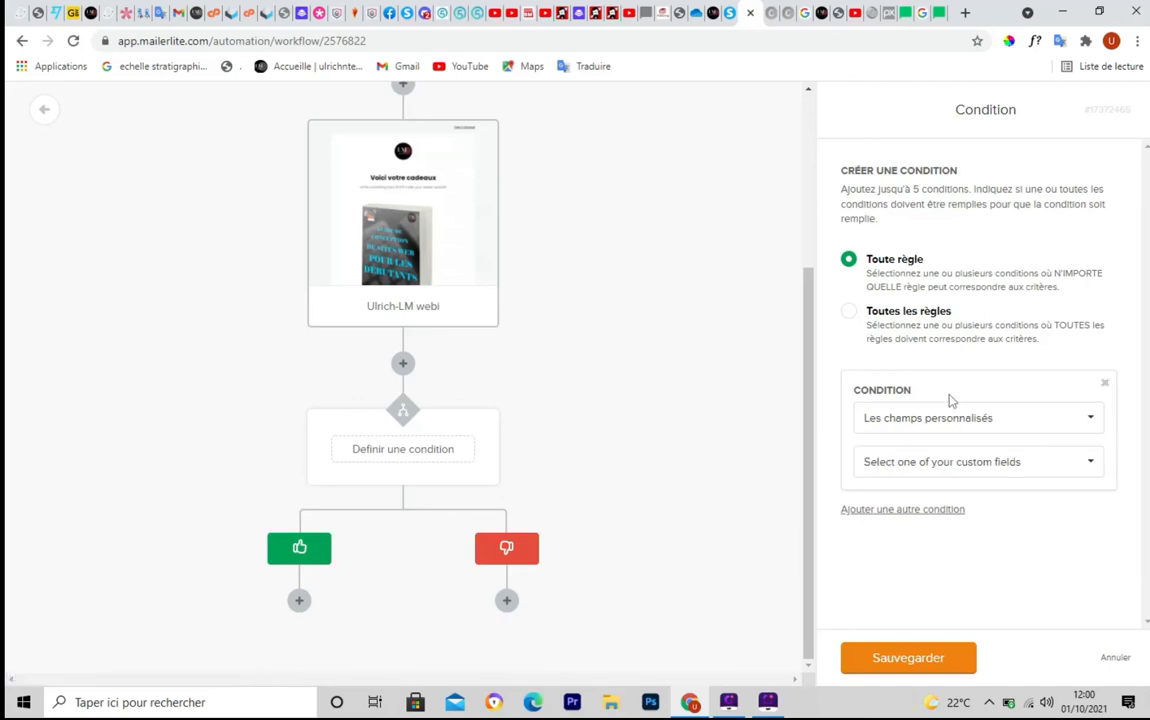
pyautogui.click(1088, 466)
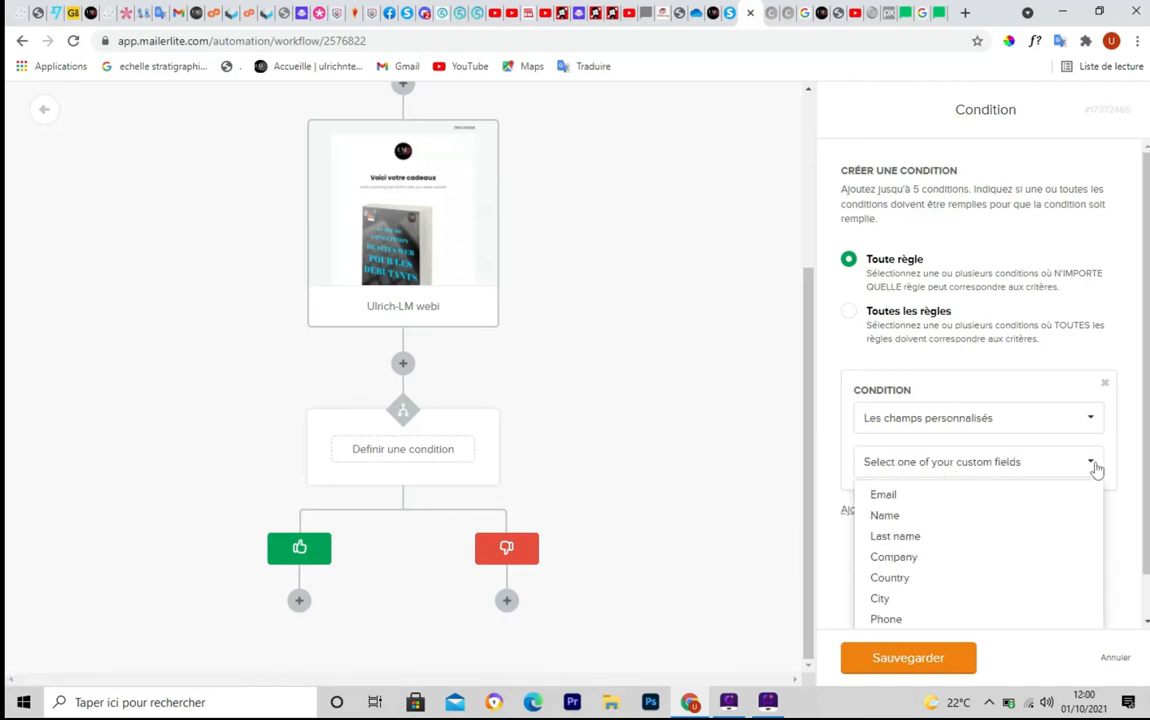
pyautogui.click(1106, 385)
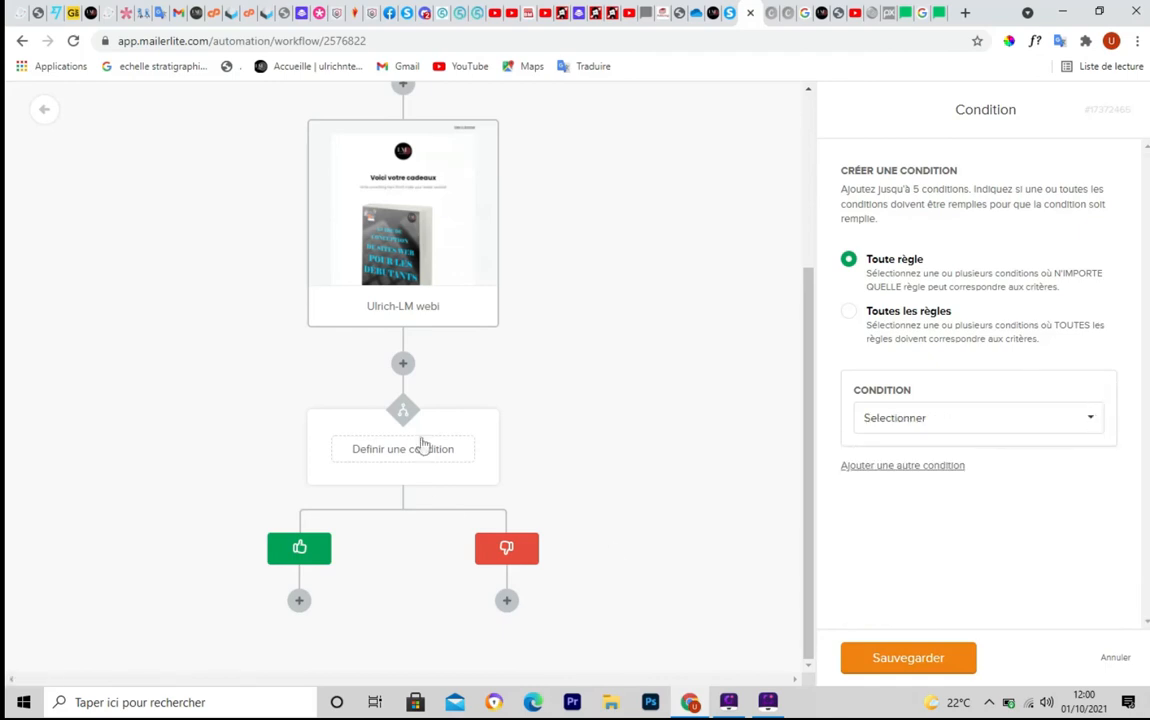
pyautogui.click(403, 365)
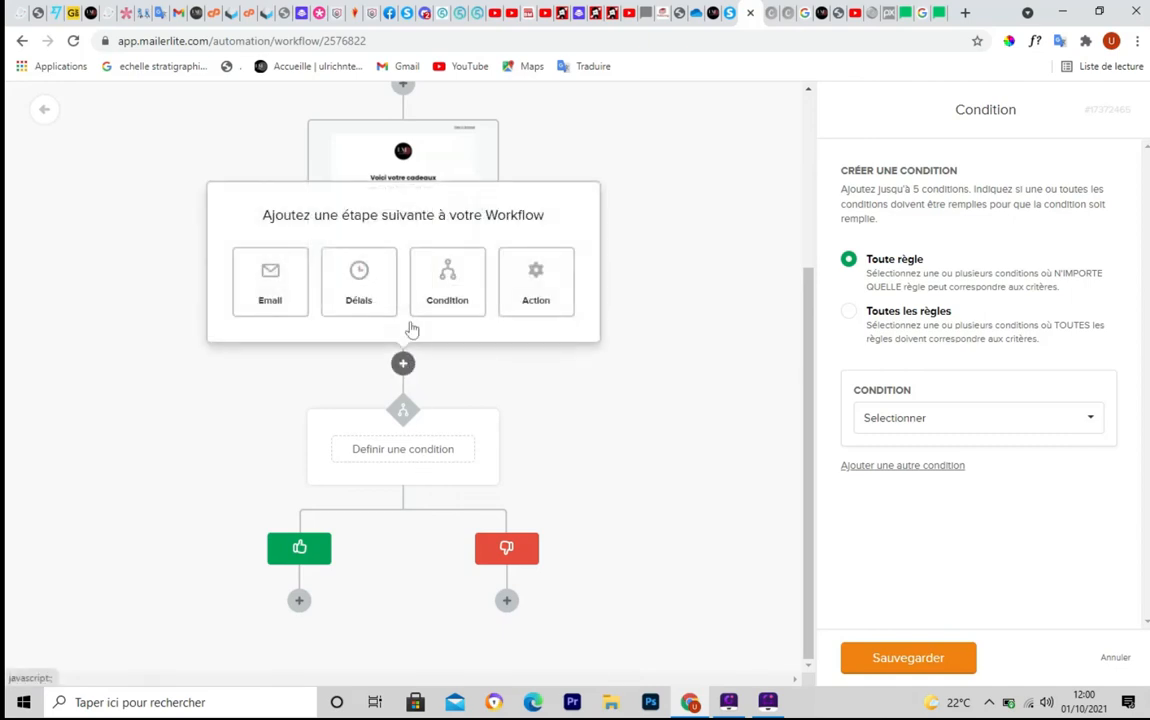
pyautogui.click(478, 428)
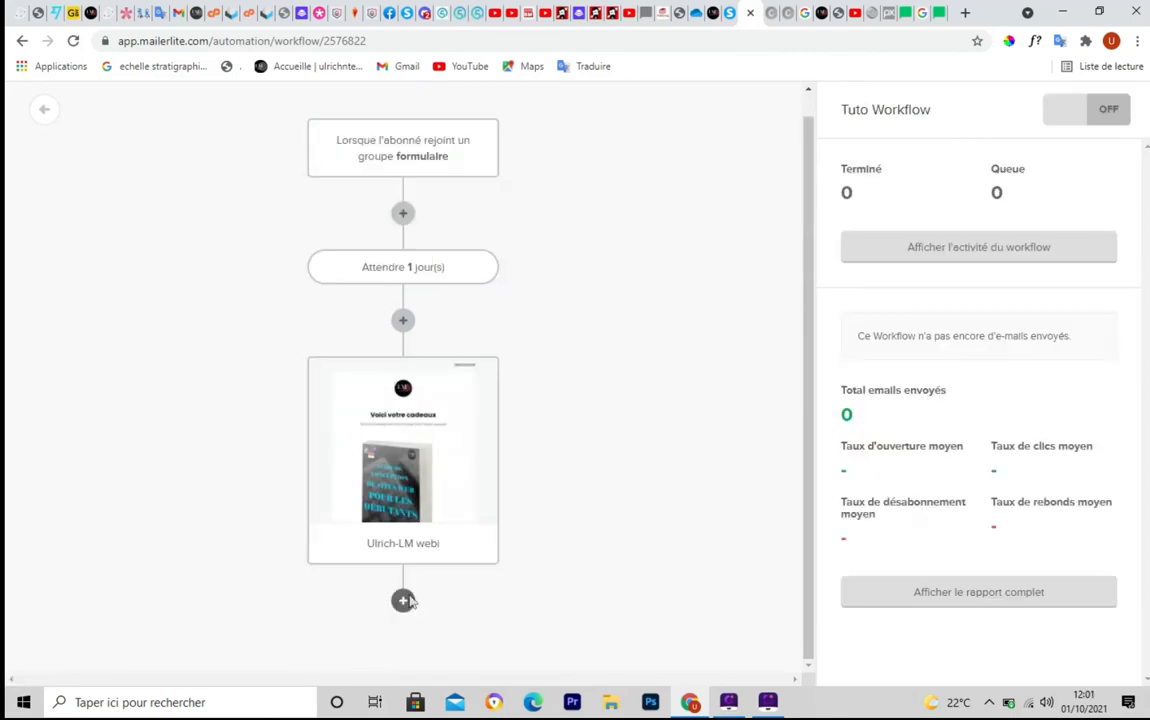
# Add a Déplacer vers un groupe action from site LMwebi to groupe YouTube
pyautogui.click(403, 600)
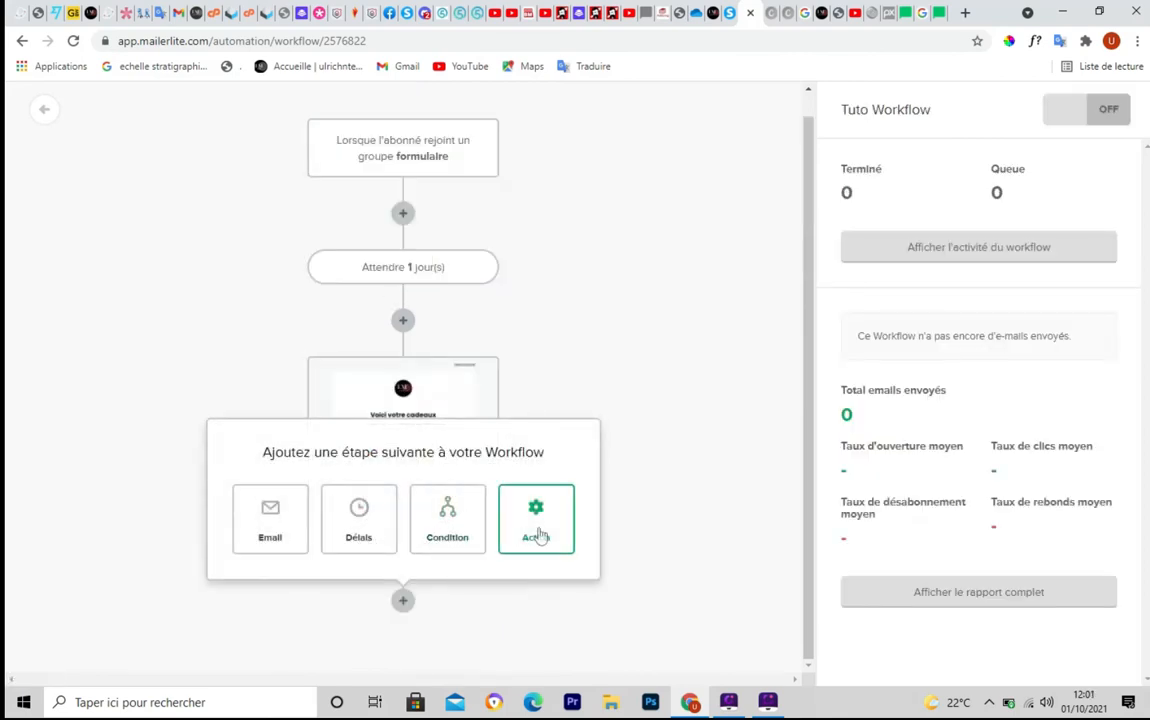
pyautogui.click(539, 537)
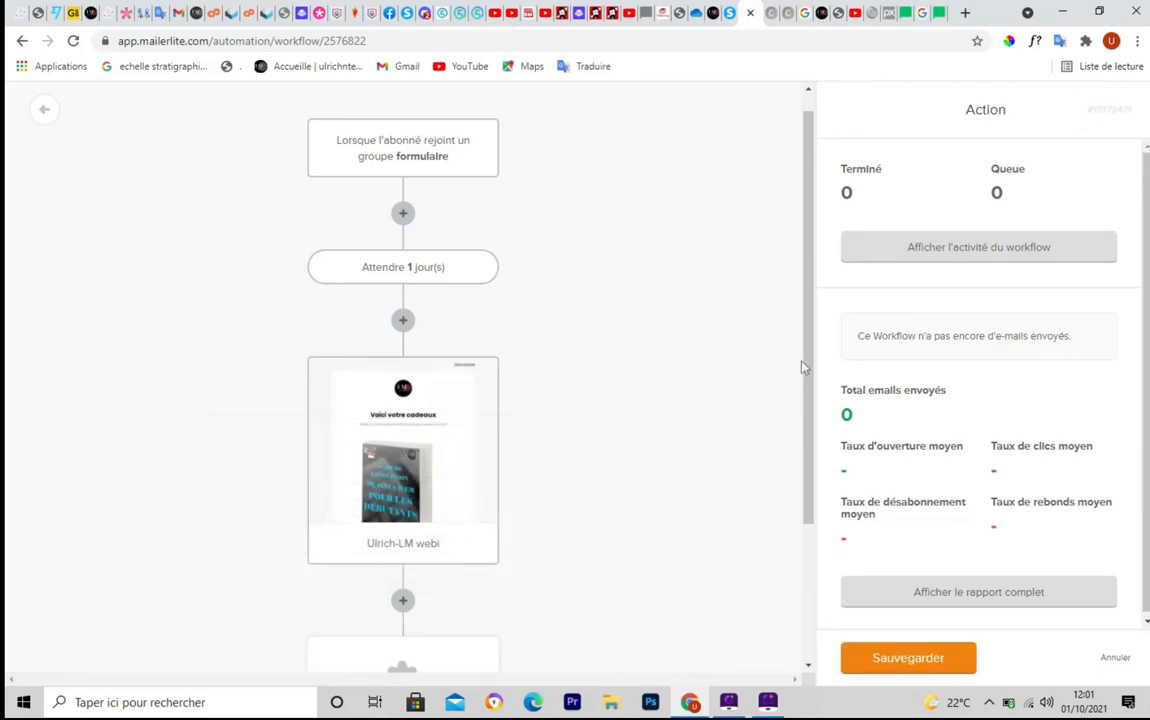
pyautogui.moveTo(806, 362); pyautogui.dragTo(806, 497)
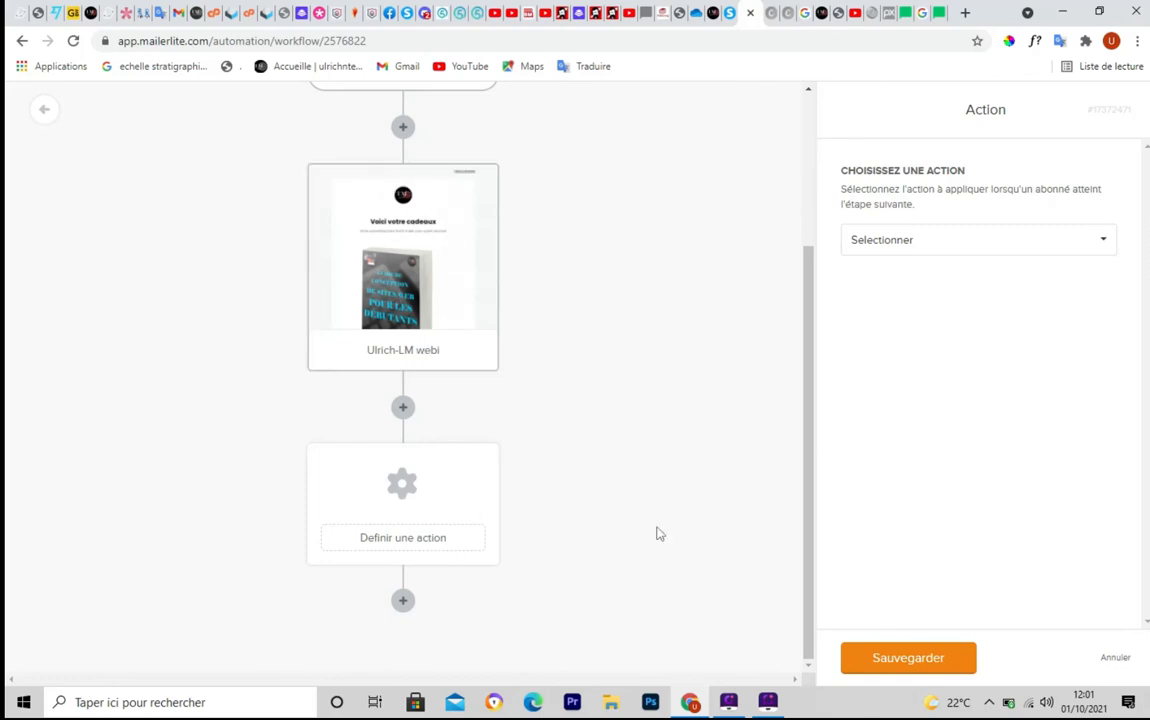
pyautogui.click(1104, 241)
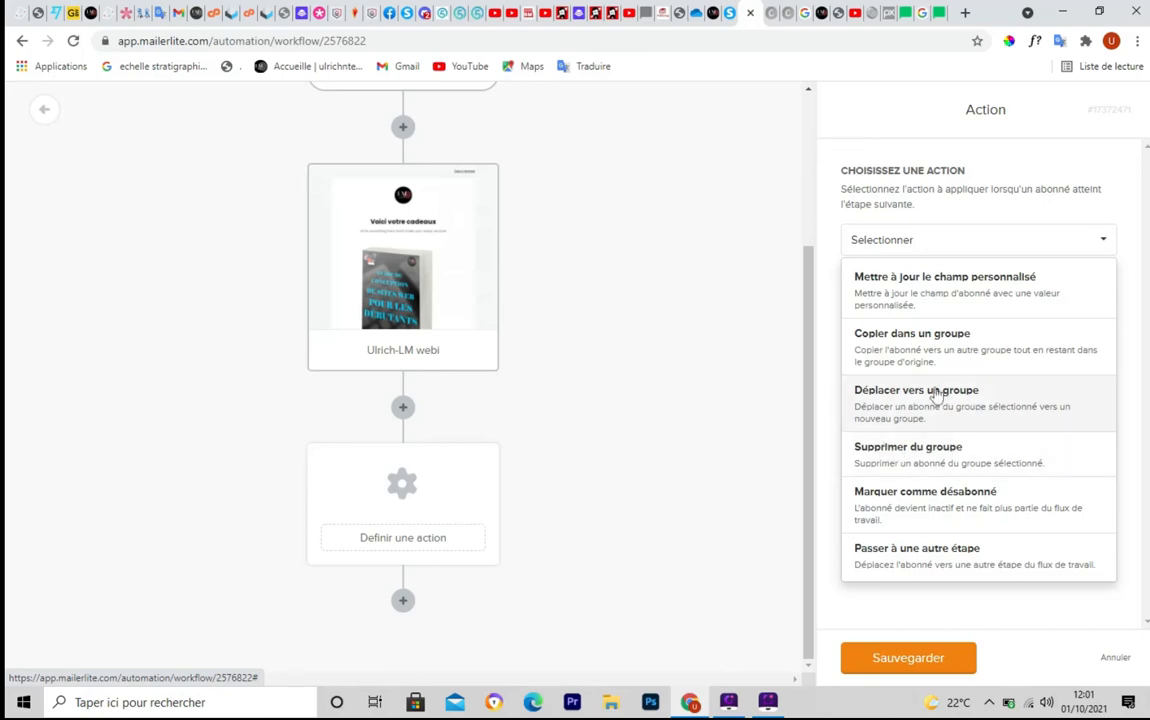
pyautogui.click(937, 421)
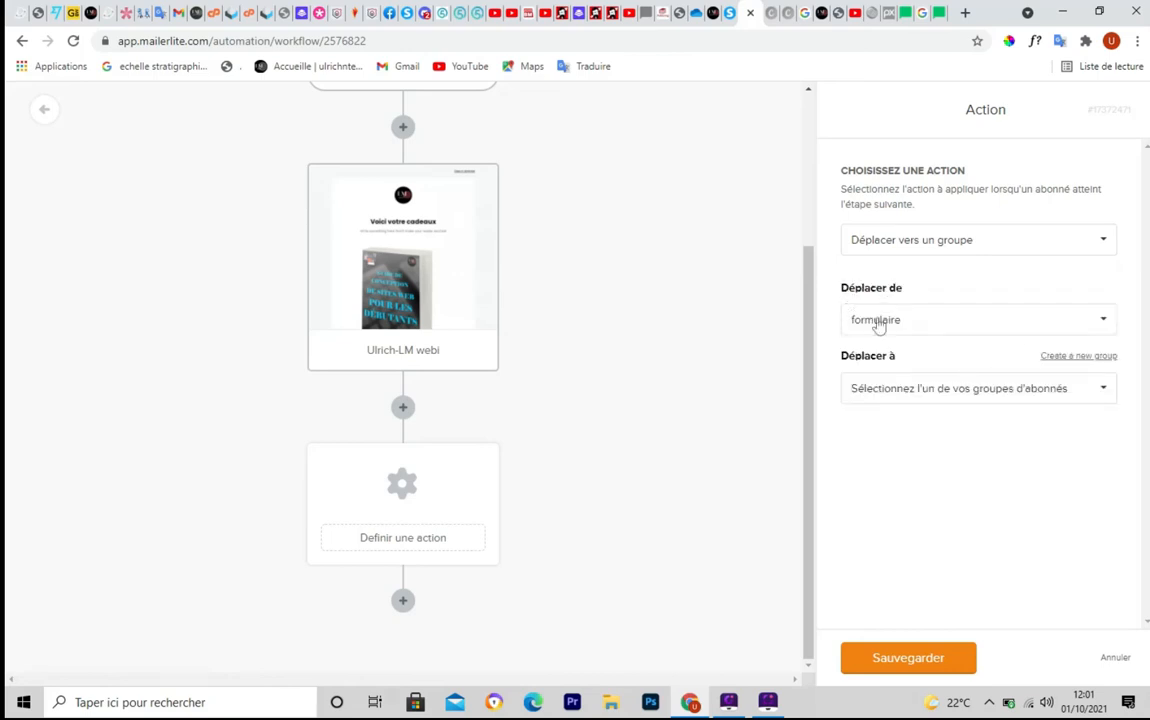
pyautogui.click(1103, 321)
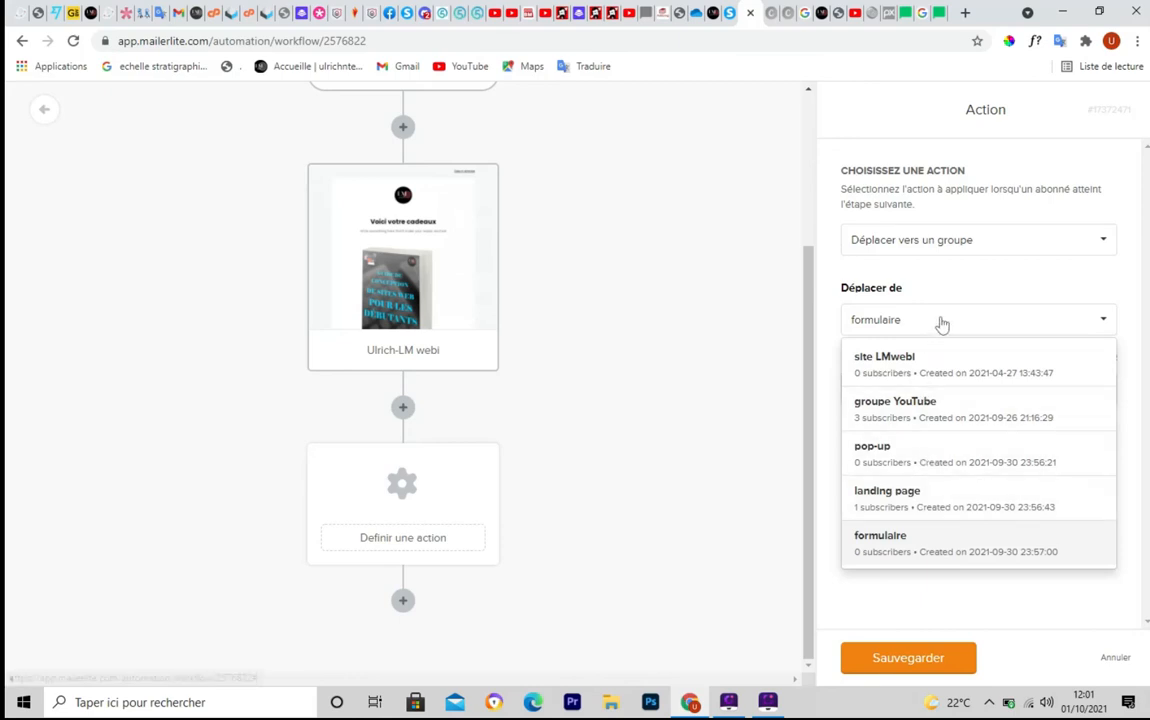
pyautogui.click(925, 370)
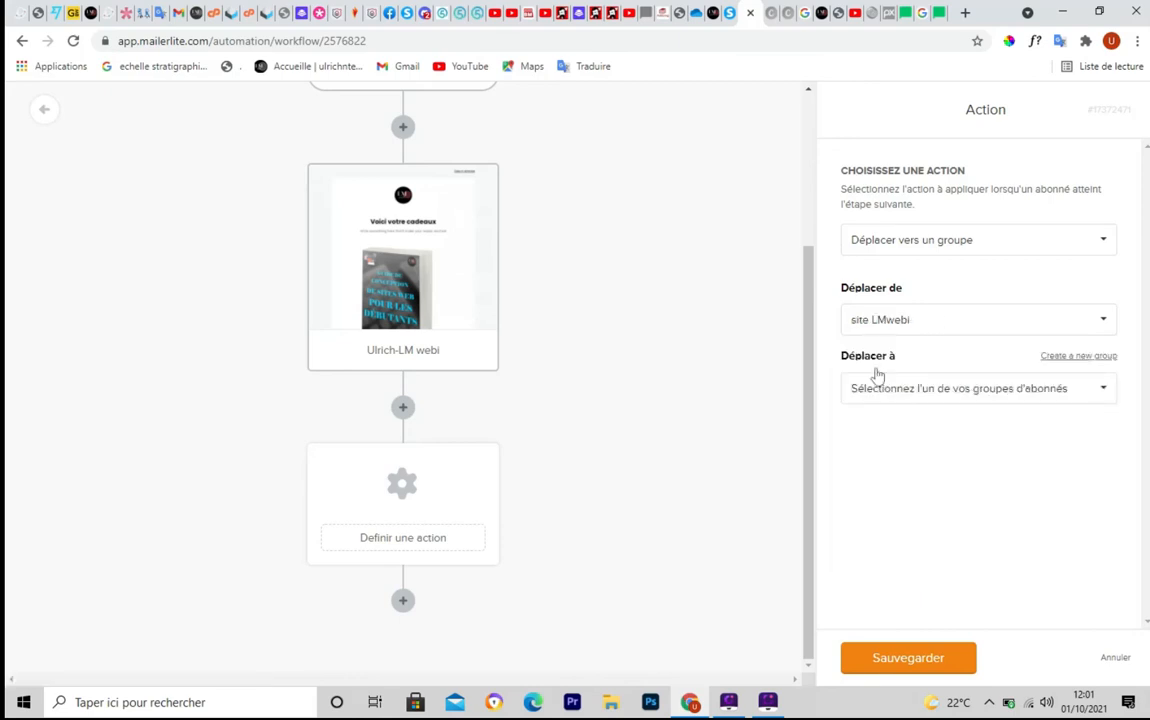
pyautogui.click(1102, 396)
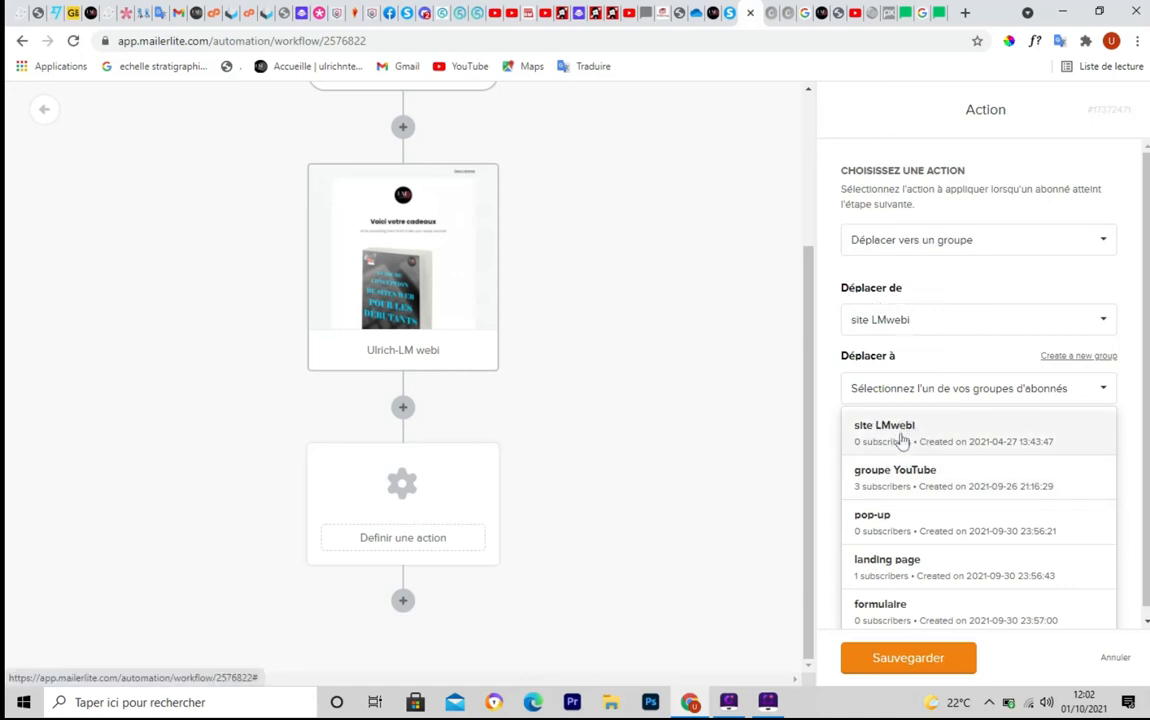
pyautogui.click(945, 487)
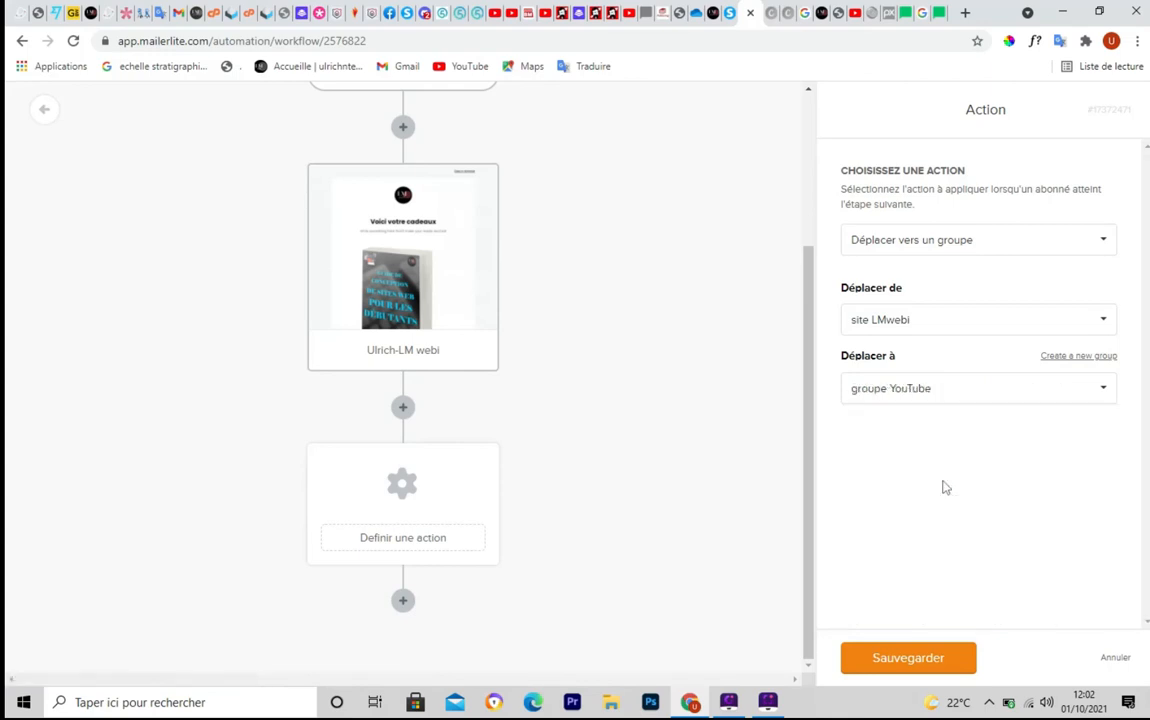
pyautogui.click(902, 658)
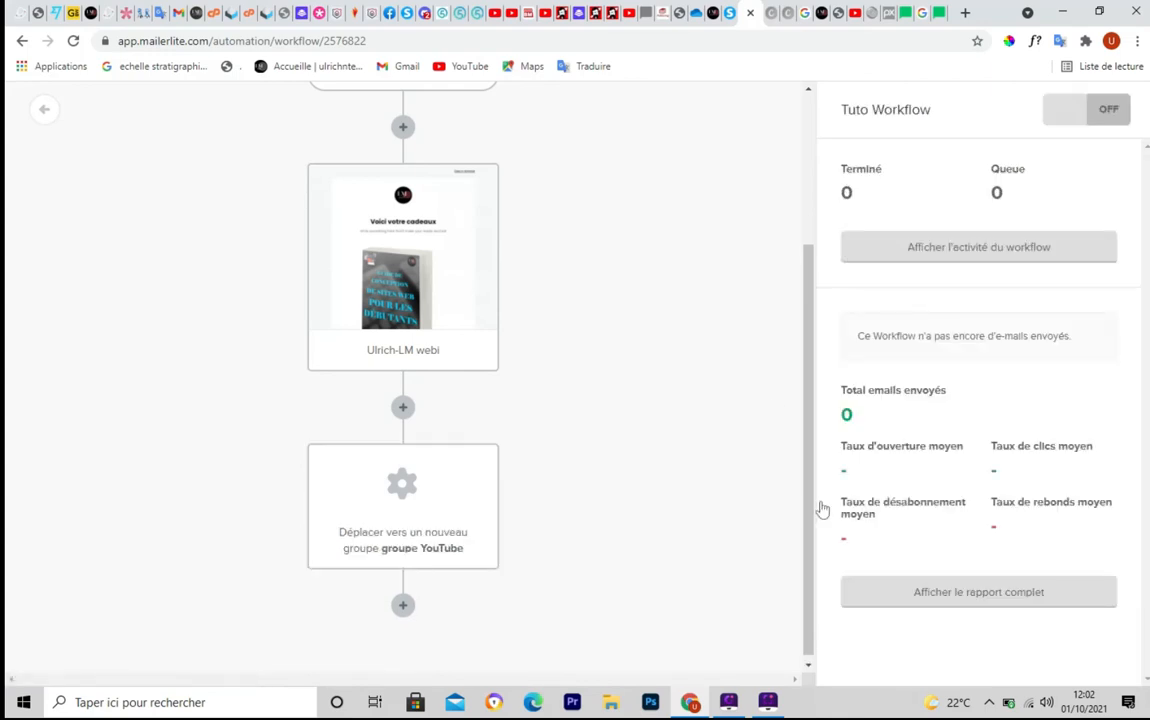
# Switch Tuto Workflow from OFF to ON and go back to the automations list
pyautogui.scroll(2, 767, 391)
pyautogui.scroll(-3, 767, 391)
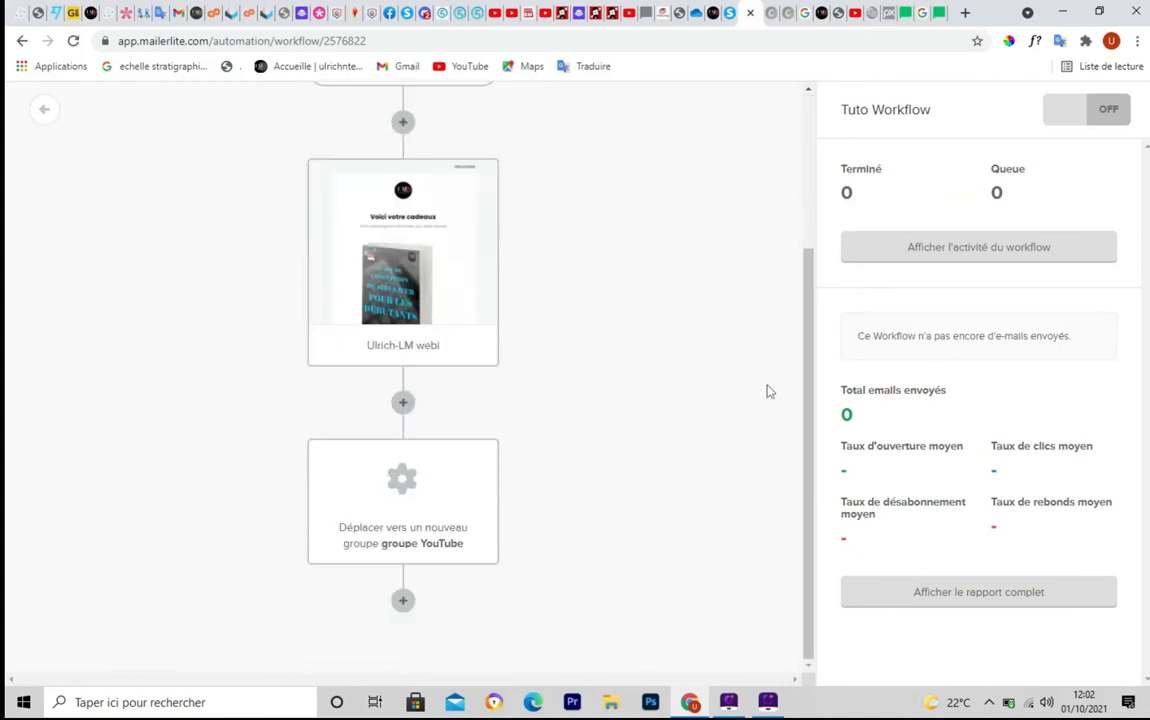
pyautogui.scroll(3, 767, 391)
pyautogui.scroll(-3, 767, 391)
pyautogui.scroll(3, 767, 391)
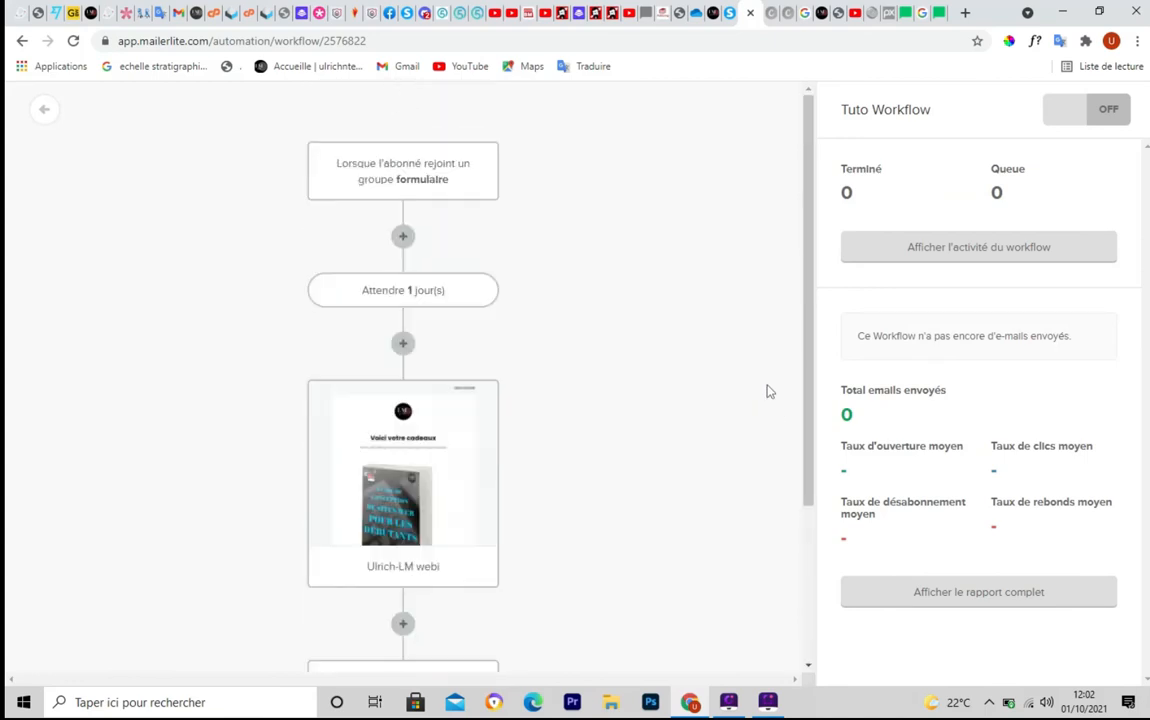
pyautogui.click(1110, 113)
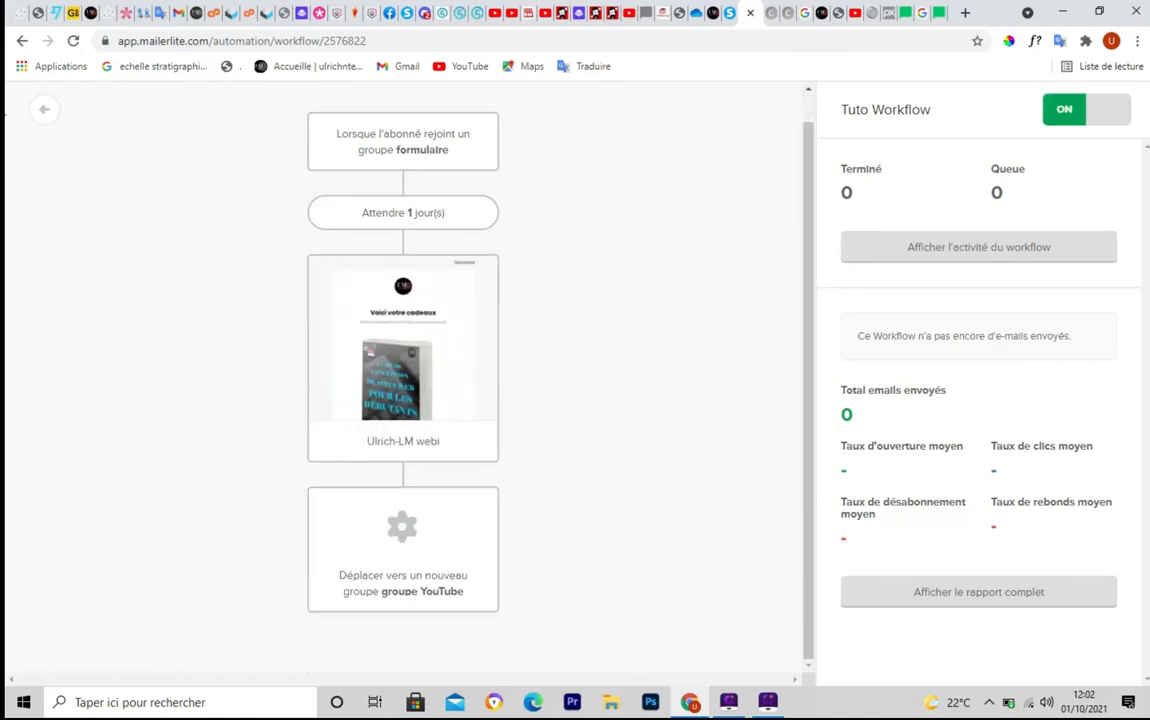
pyautogui.click(45, 114)
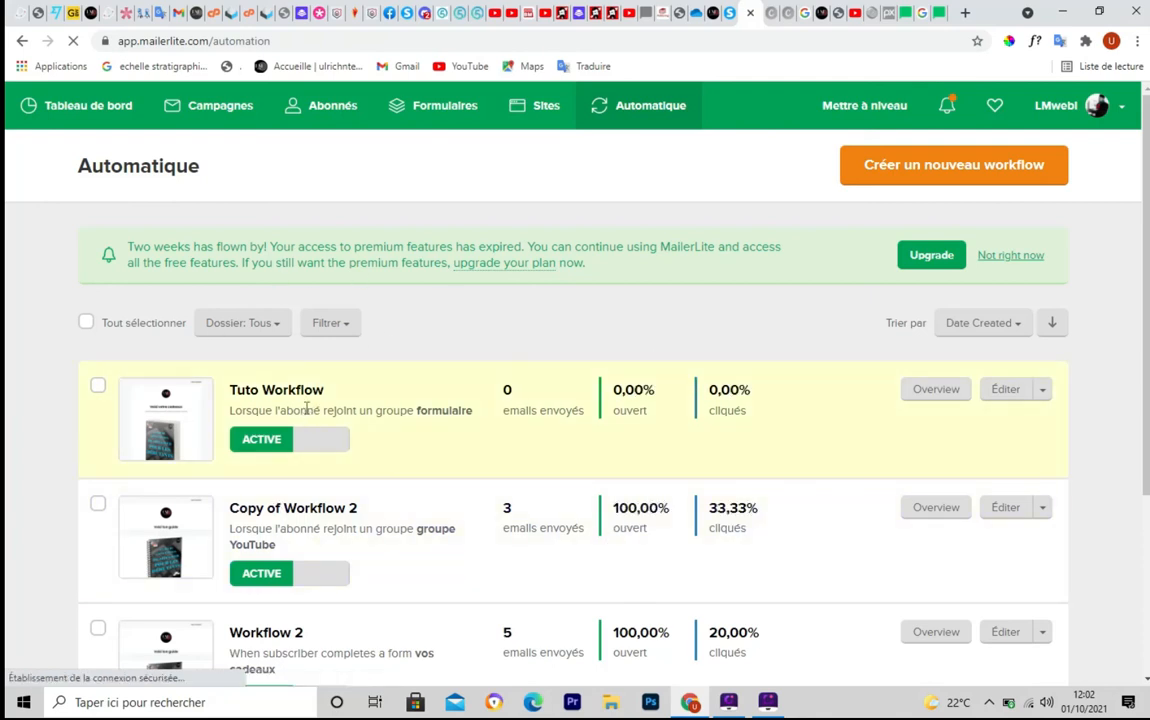
pyautogui.scroll(-2, 1126, 416)
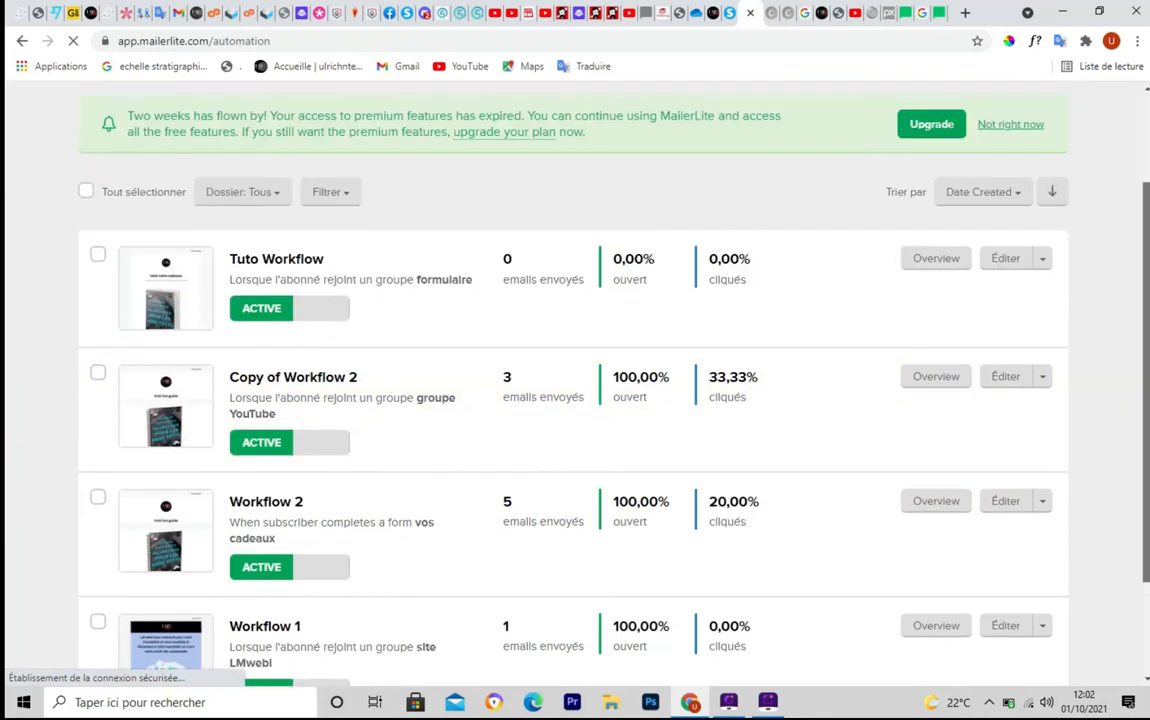
pyautogui.scroll(2, 432, 371)
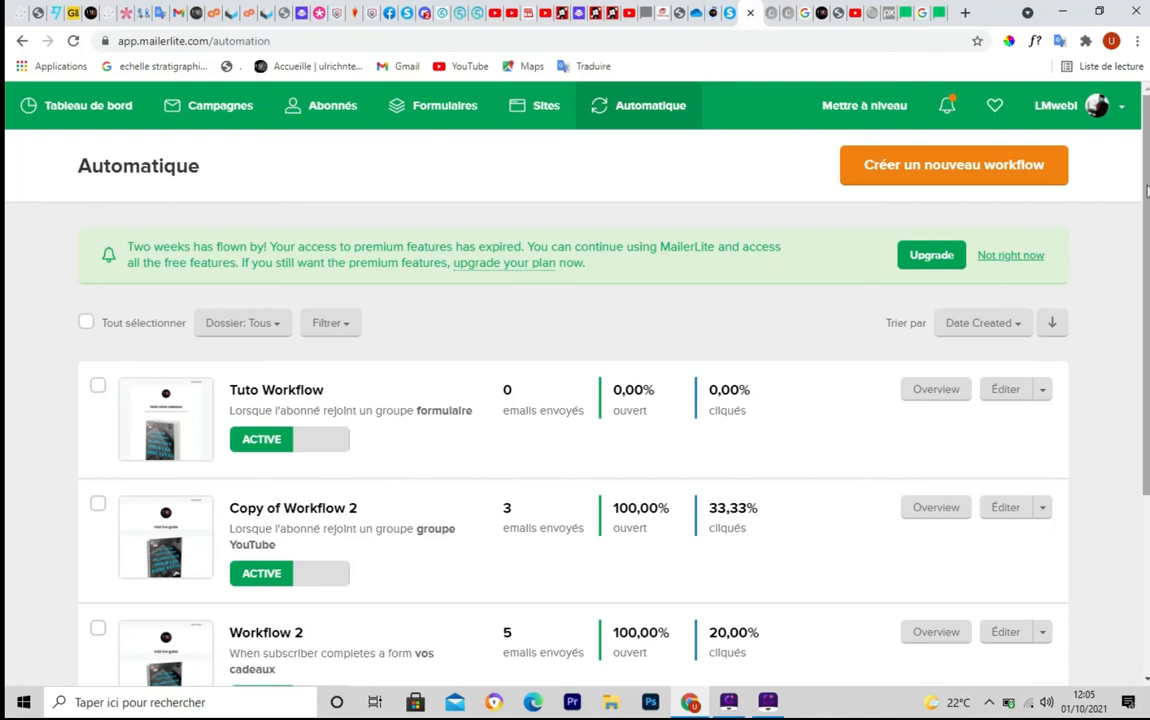
pyautogui.moveTo(1147, 191)
pyautogui.mouseDown()
pyautogui.moveTo(1147, 213)
pyautogui.moveTo(1143, 170)
pyautogui.mouseUp()
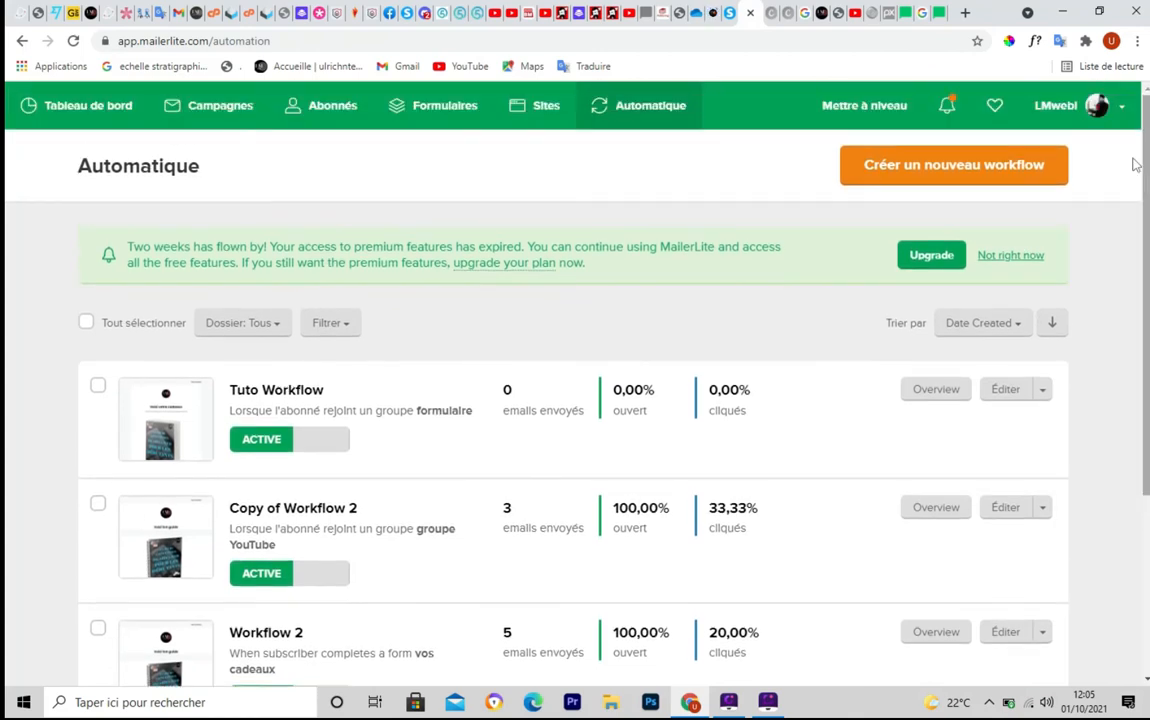
# Under Formulaires intégrés, open 'tuto formulaire' and copy its share URL
pyautogui.click(433, 113)
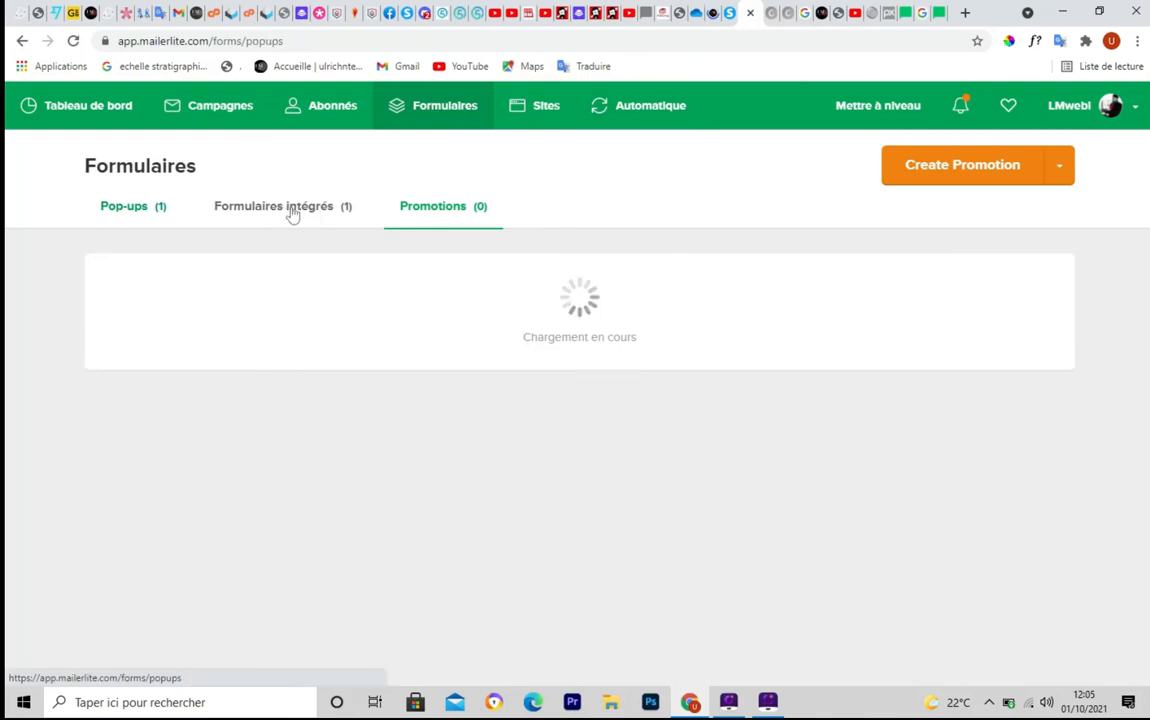
pyautogui.click(293, 213)
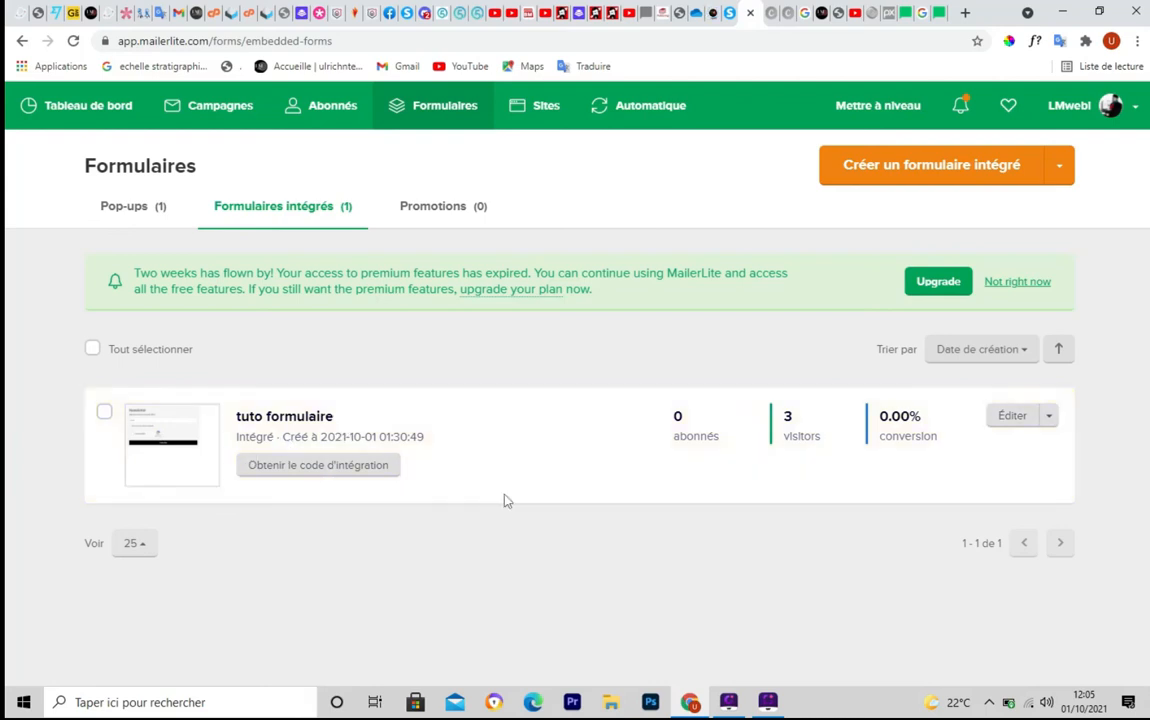
pyautogui.click(272, 420)
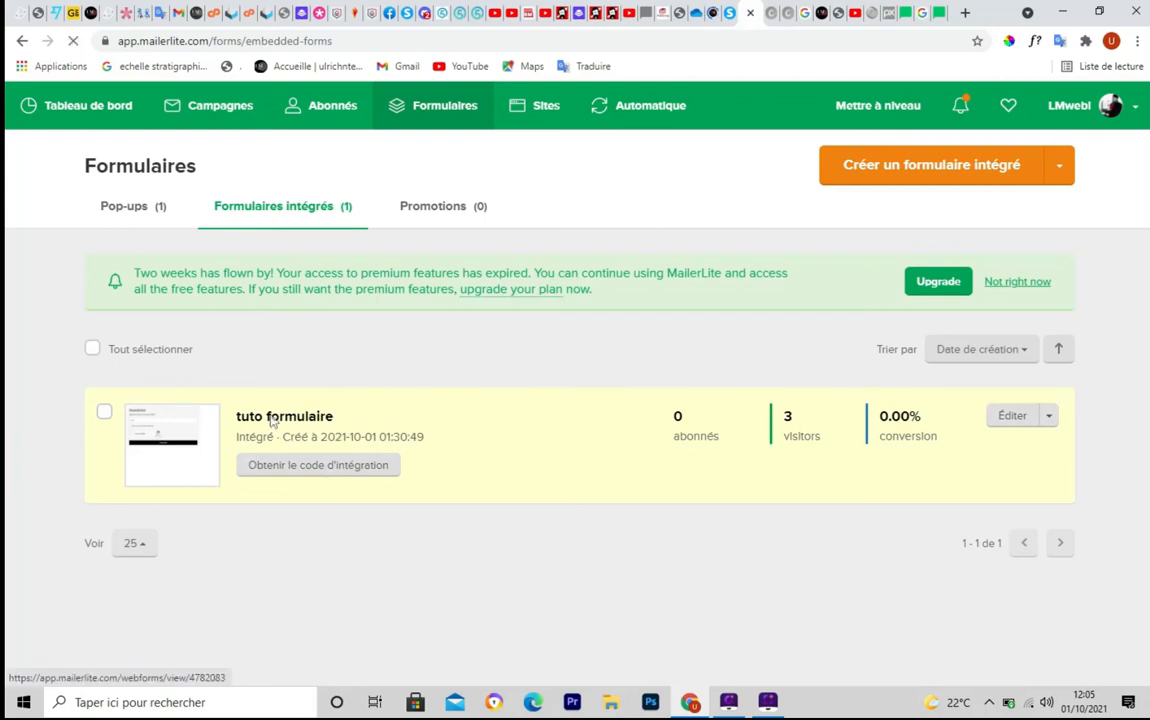
pyautogui.scroll(-3, 1147, 302)
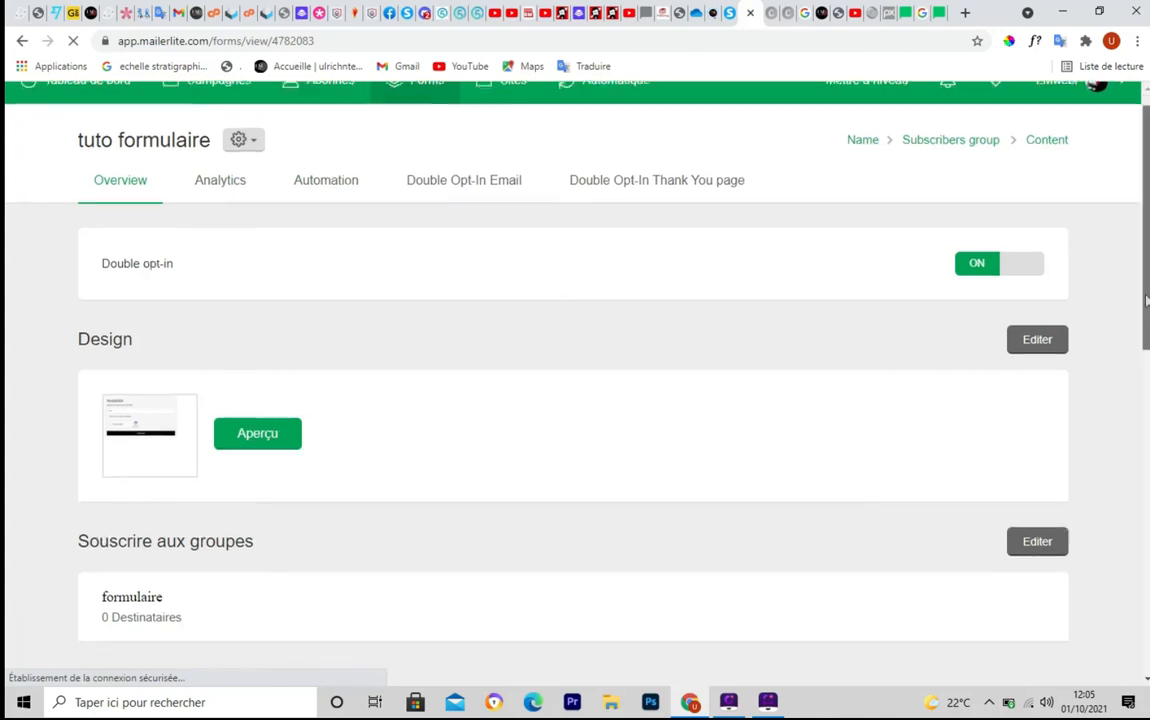
pyautogui.scroll(-2, 1147, 302)
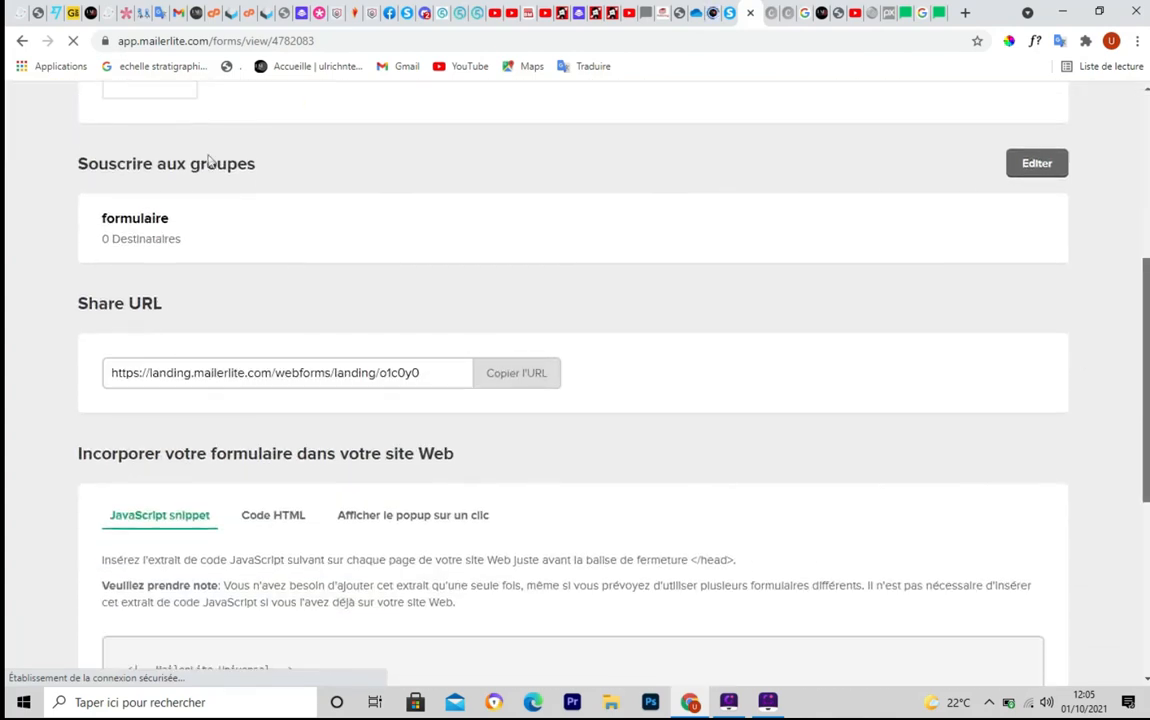
pyautogui.click(525, 381)
pyautogui.hotkey('ctrl', 'c')
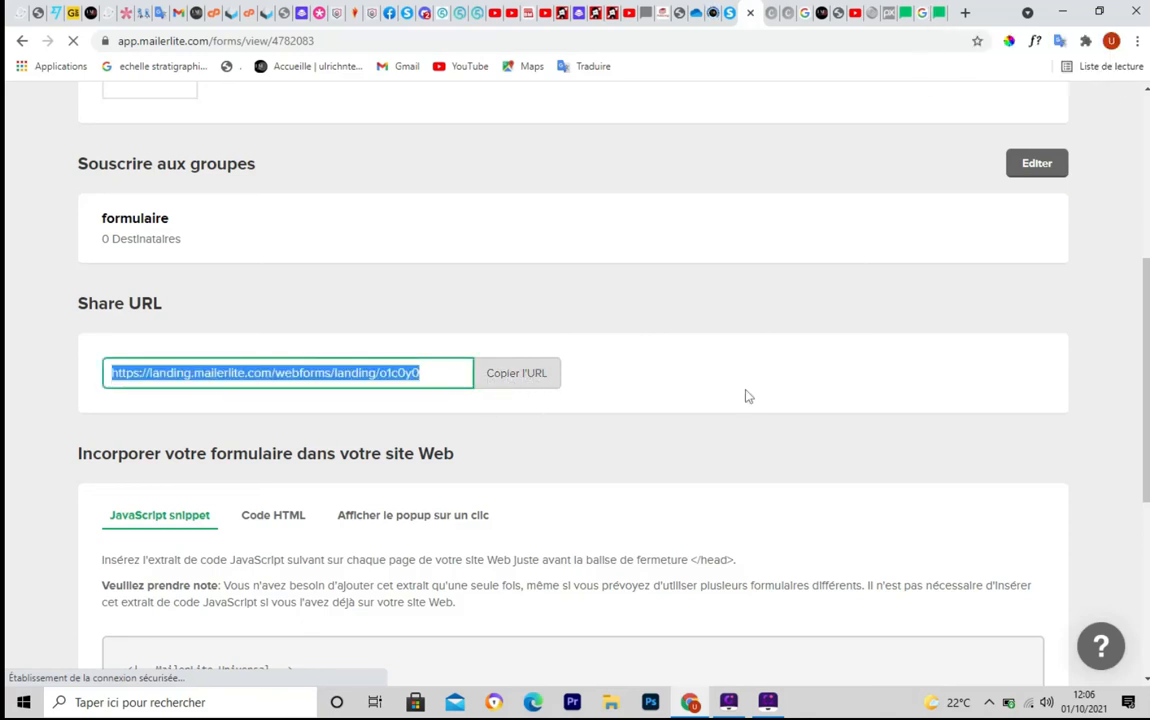
# Load the copied form share URL in a new browser tab
pyautogui.click(868, 12)
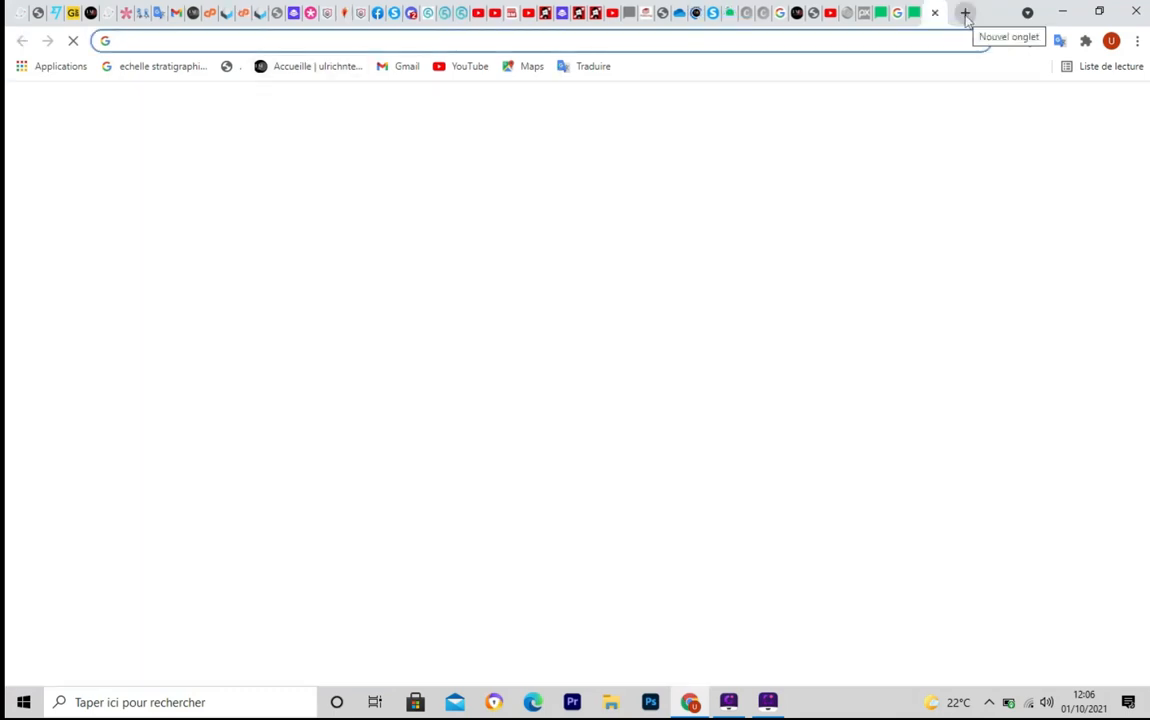
pyautogui.click(148, 40)
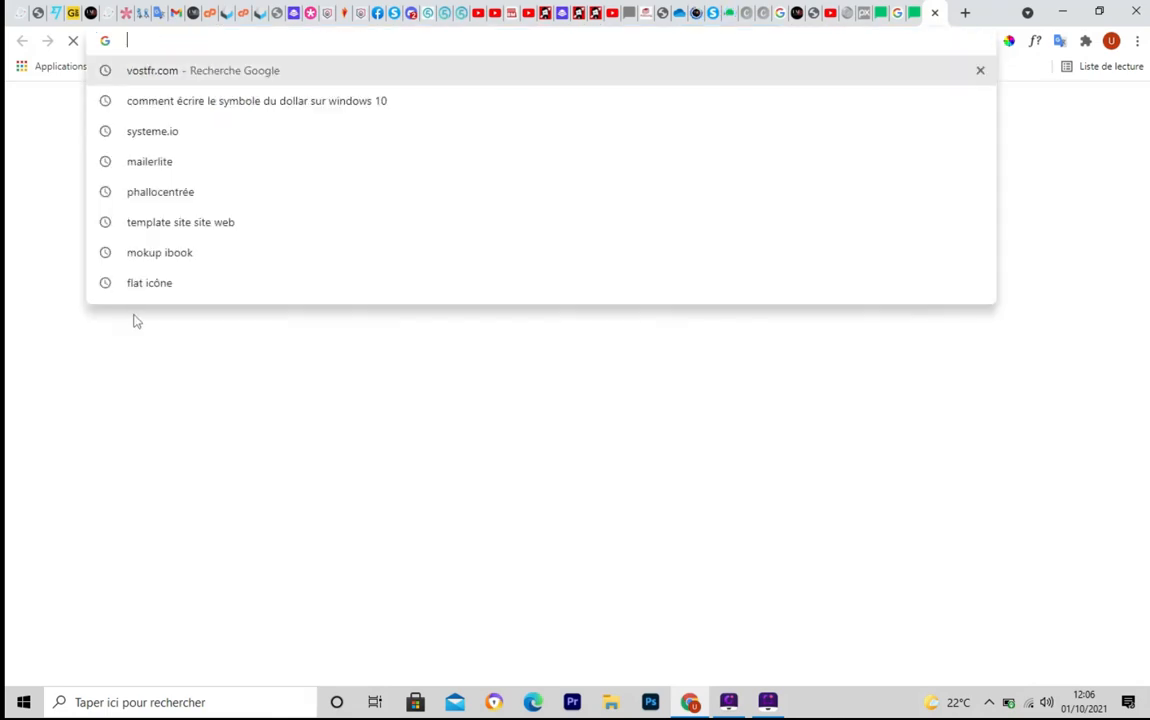
pyautogui.hotkey('ctrl', 'v')
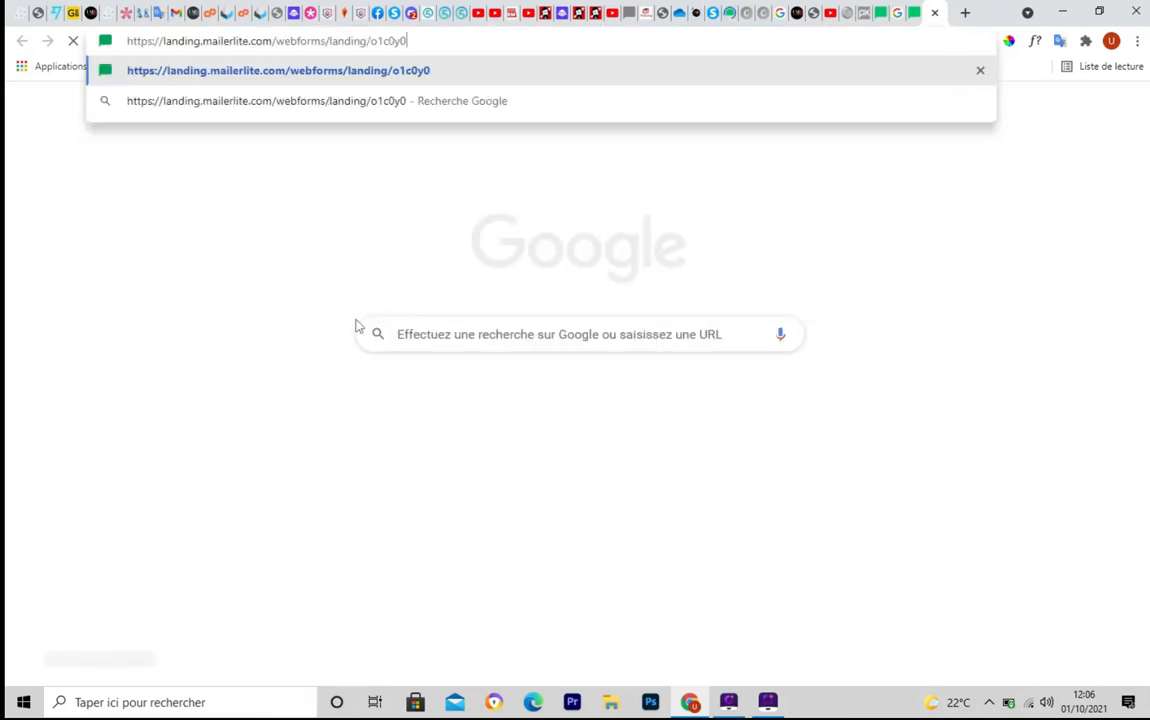
pyautogui.press('Return')
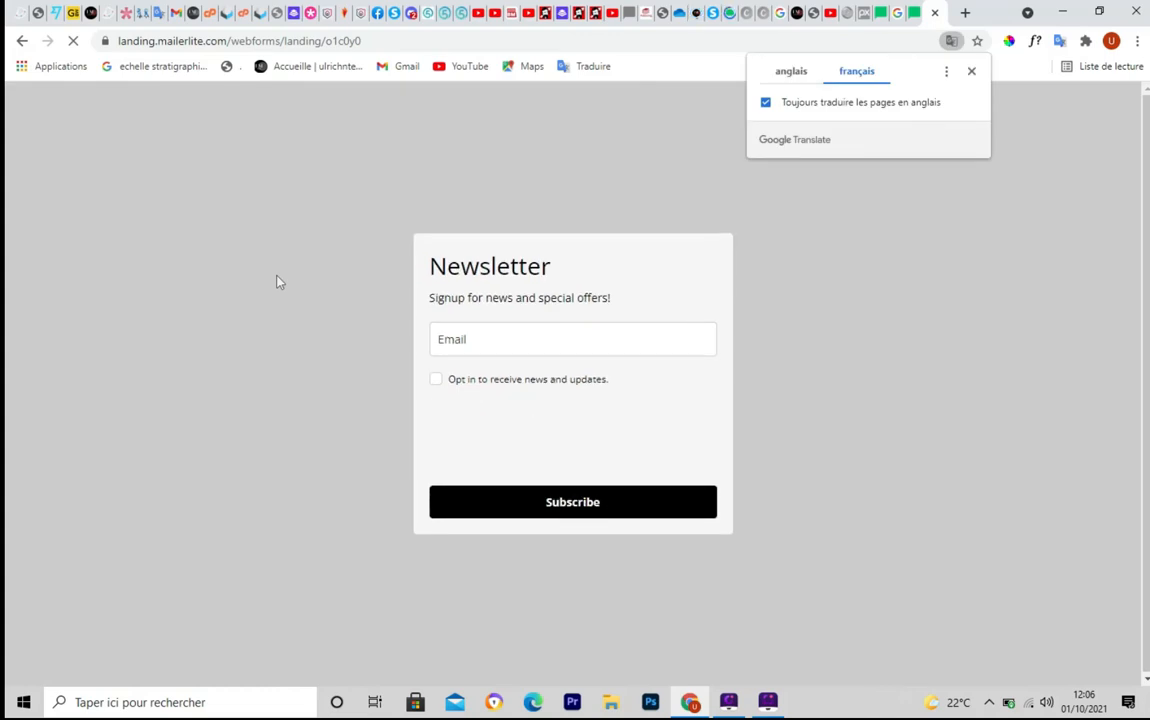
# Subscribe with a test e-mail address, ticking consent and reCAPTCHA
pyautogui.click(481, 342)
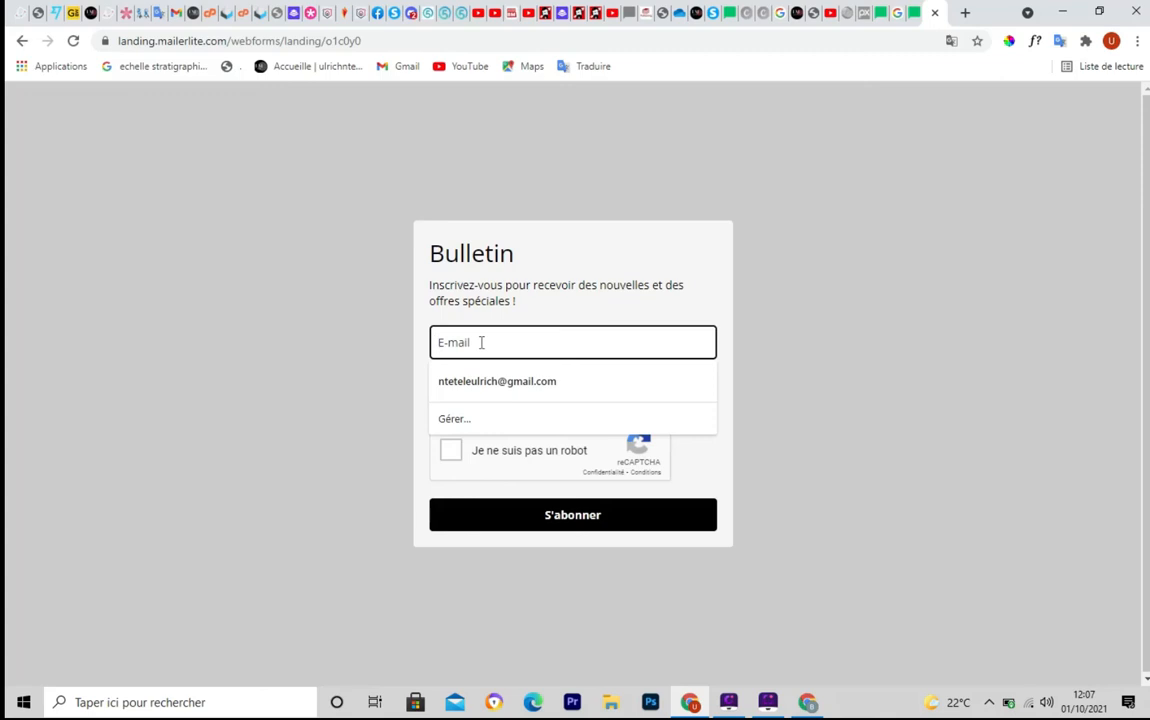
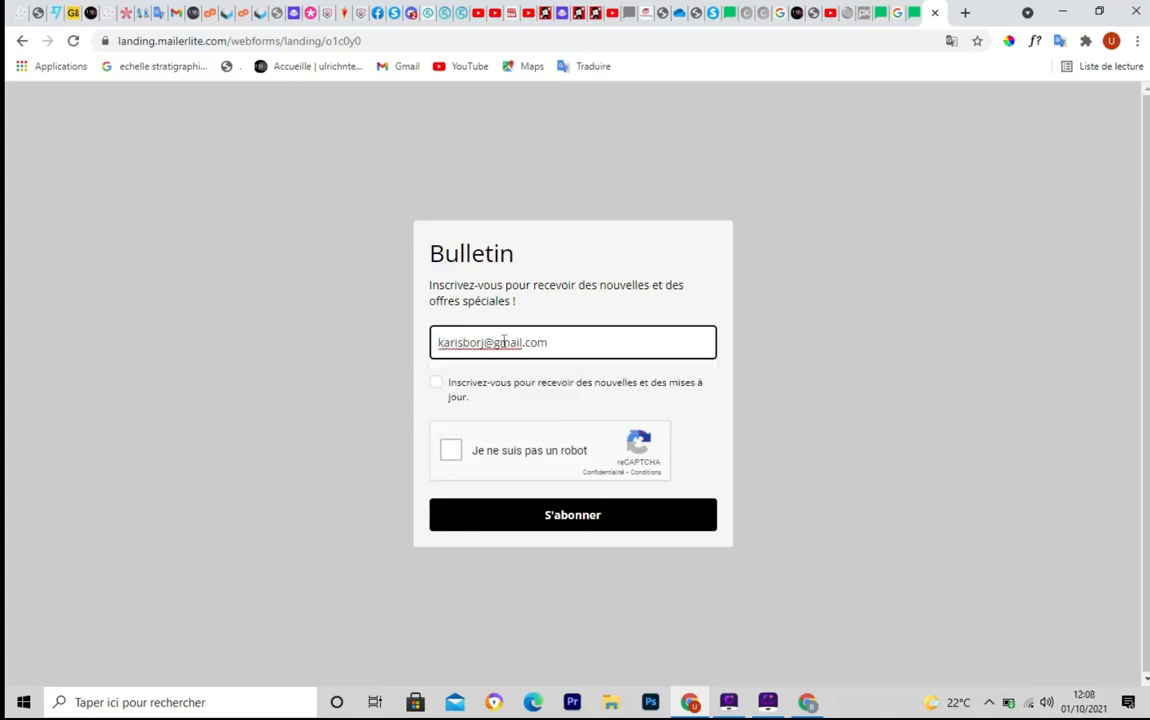
pyautogui.click(432, 387)
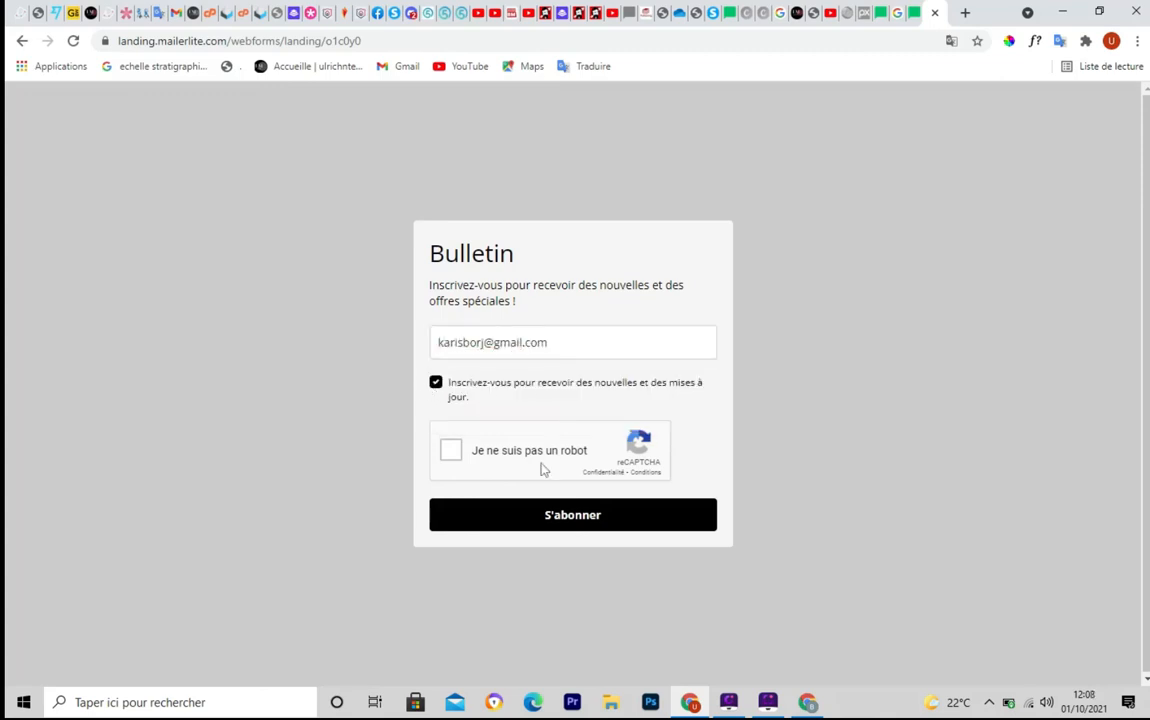
pyautogui.click(451, 452)
pyautogui.click(585, 522)
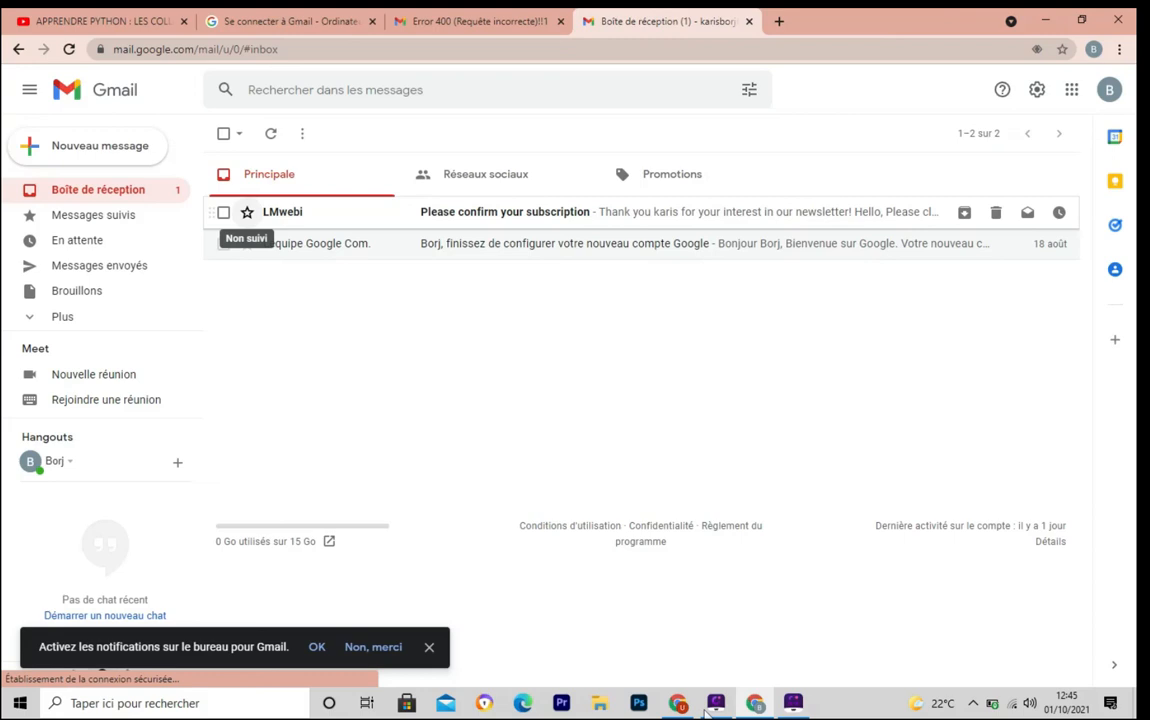
# Confirm the subscription via LMwebi's 'Please confirm your subscription' email, then return to MailerLite
pyautogui.moveTo(190, 196)
pyautogui.mouseDown()
pyautogui.moveTo(218, 231)
pyautogui.moveTo(1072, 229)
pyautogui.mouseUp()
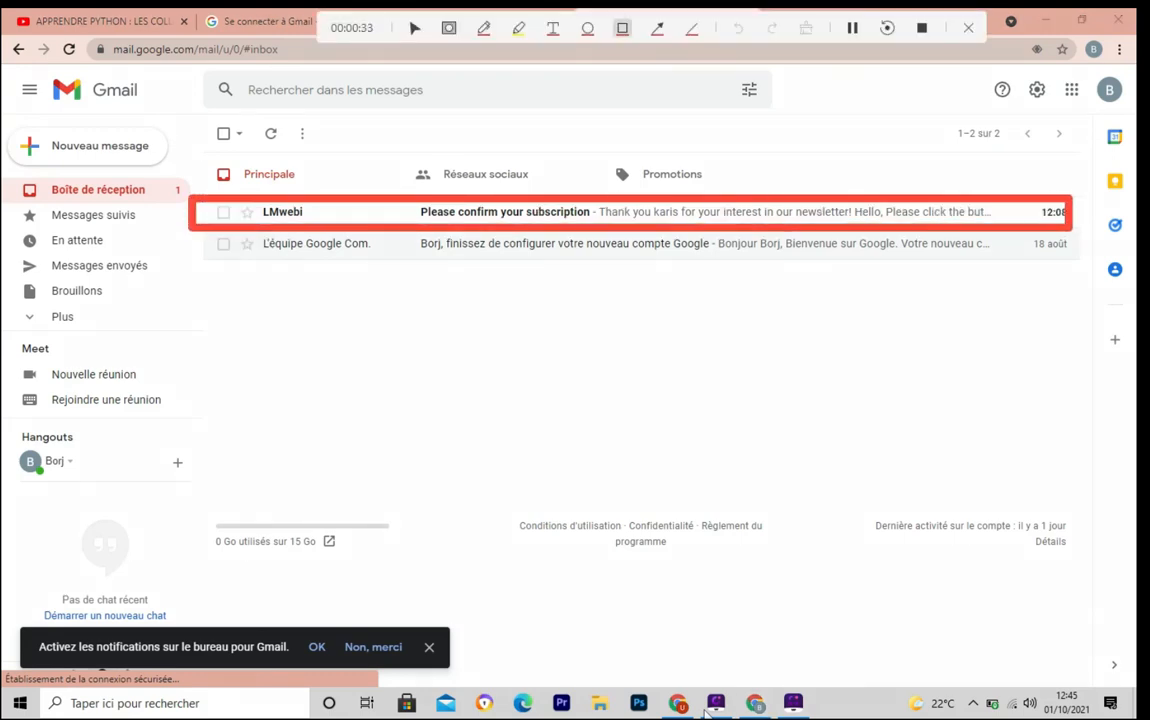
pyautogui.click(705, 711)
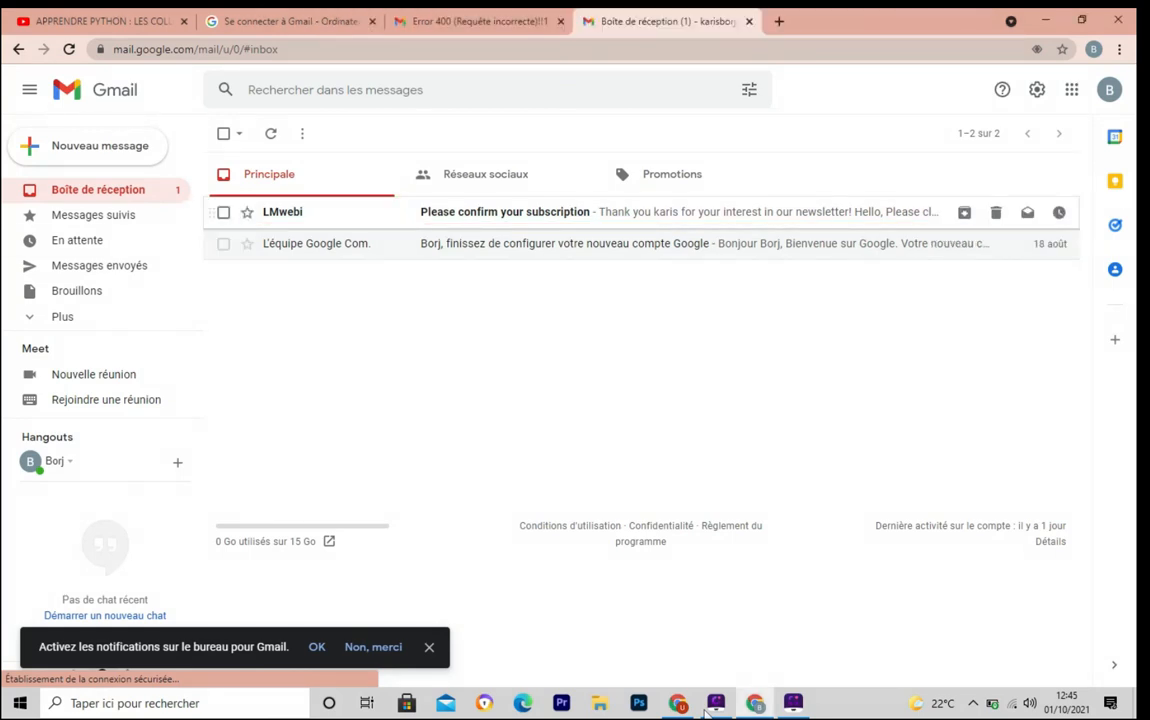
pyautogui.click(505, 212)
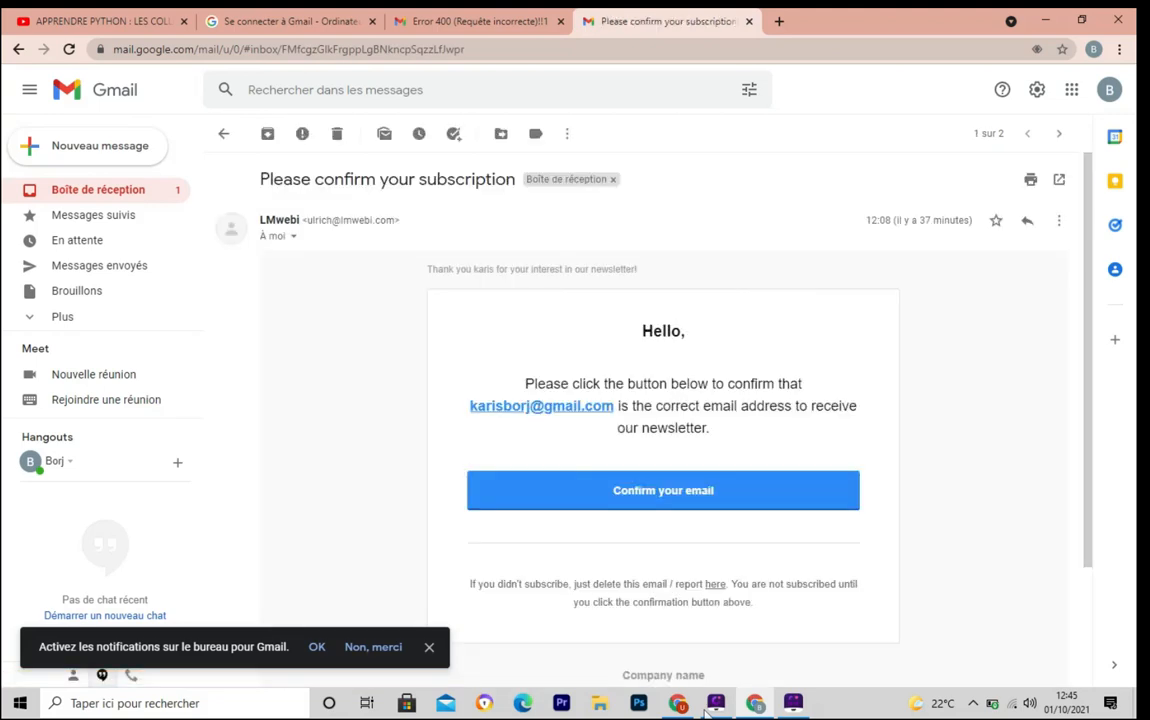
pyautogui.scroll(-1, 663, 420)
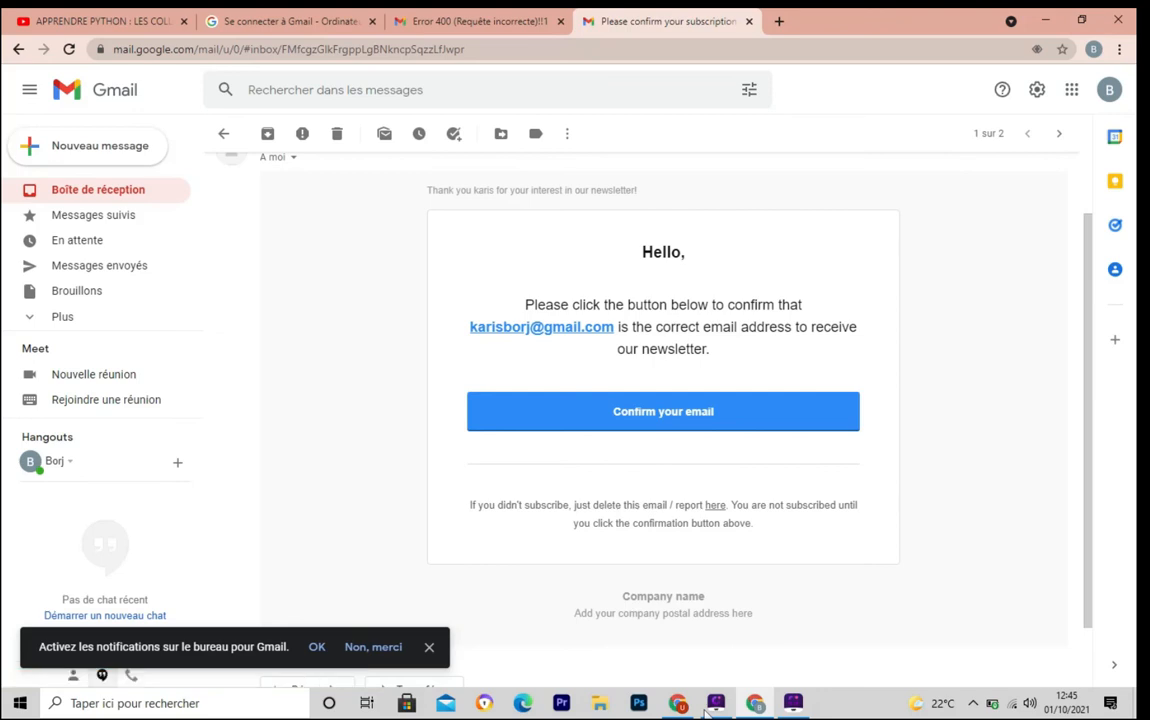
pyautogui.click(663, 411)
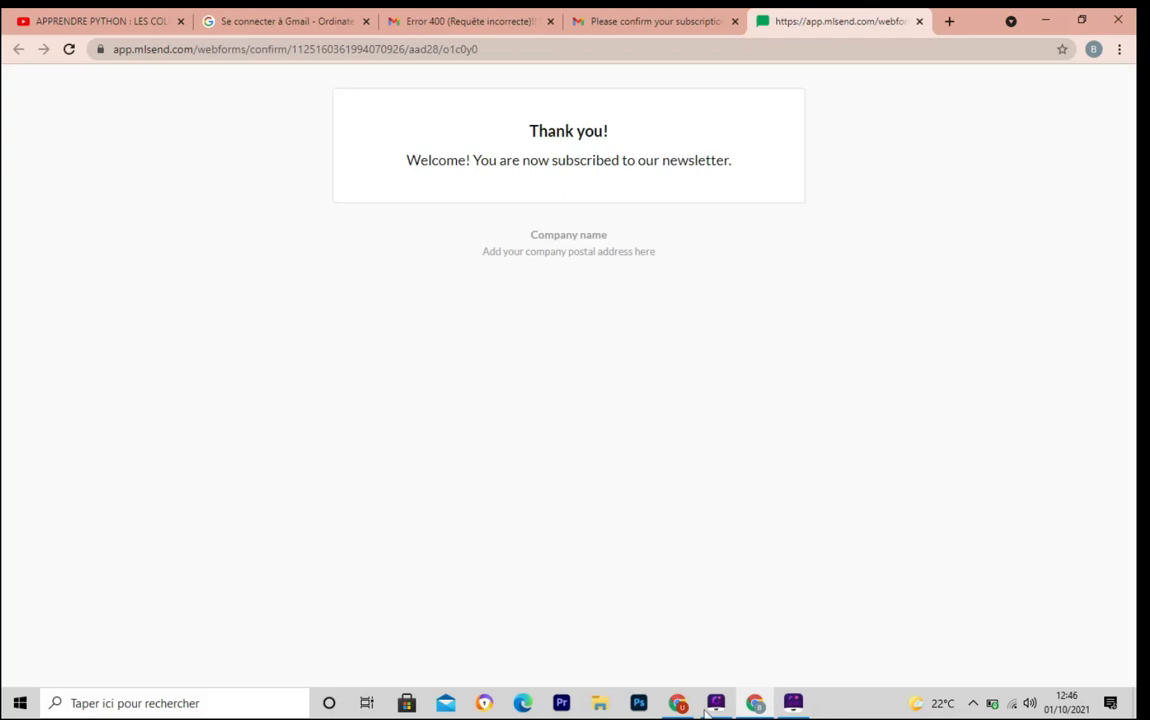
pyautogui.hotkey('ctrl', 'shift', 'Tab')
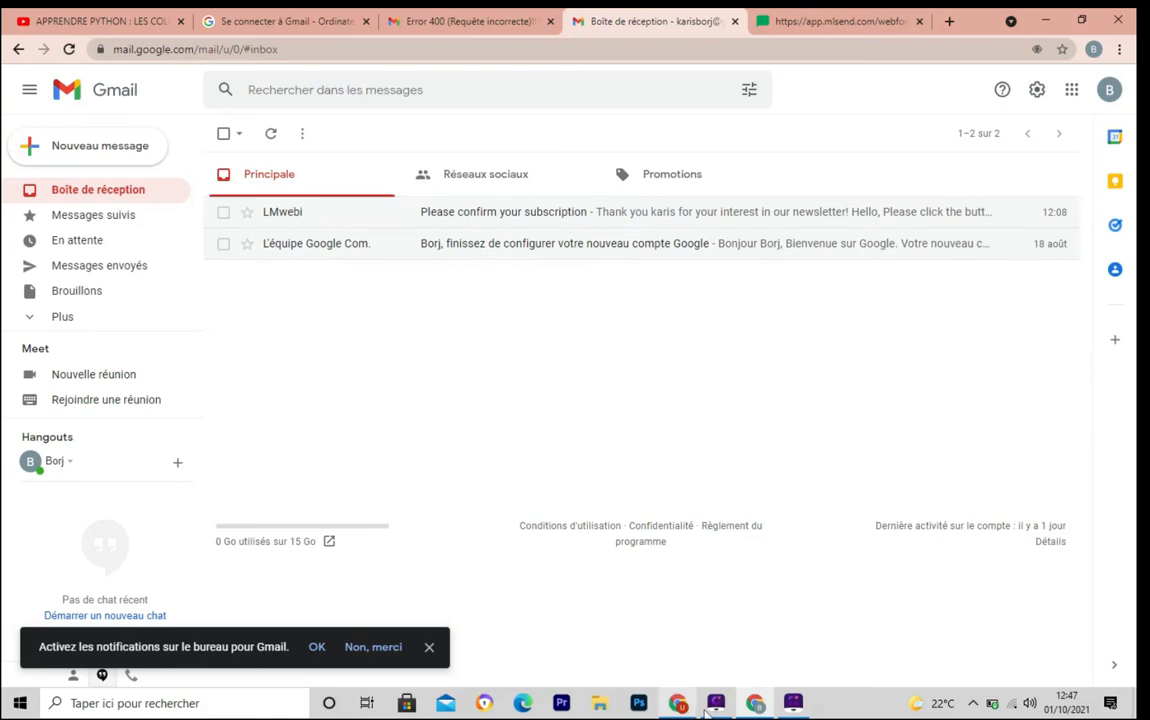
pyautogui.click(708, 705)
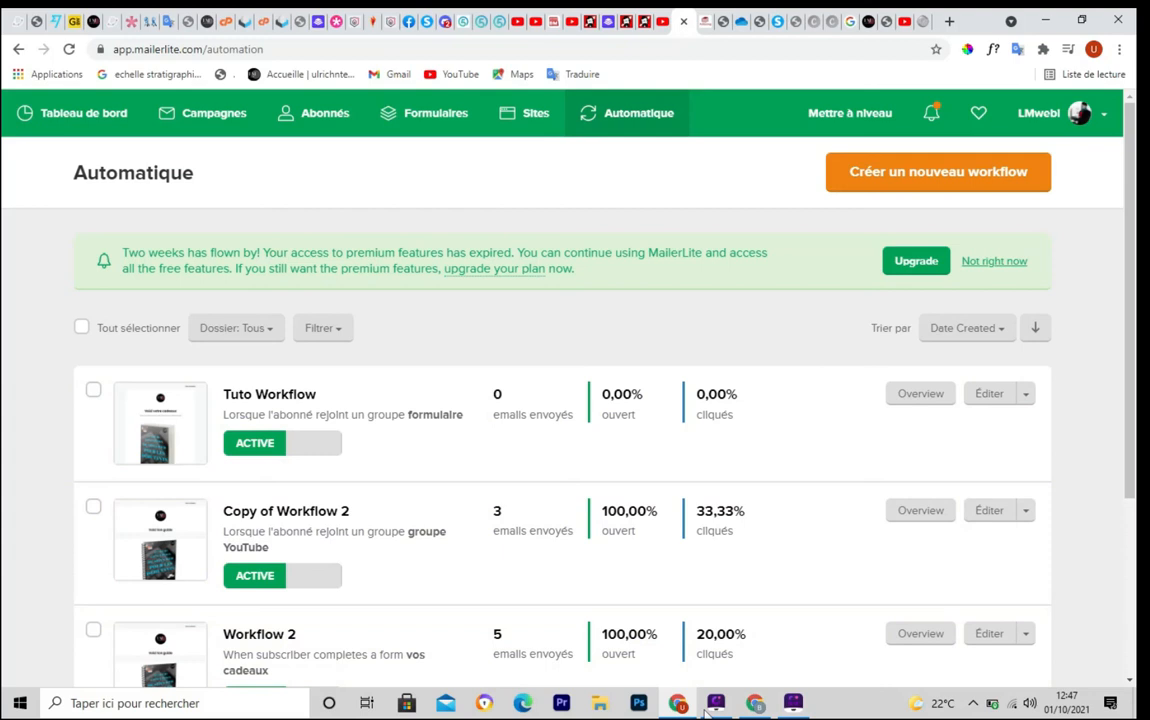
# Go to the Campagnes section and start a new campaign with Créer une campagne
pyautogui.hotkey('ctrl', 'shift', 'd')
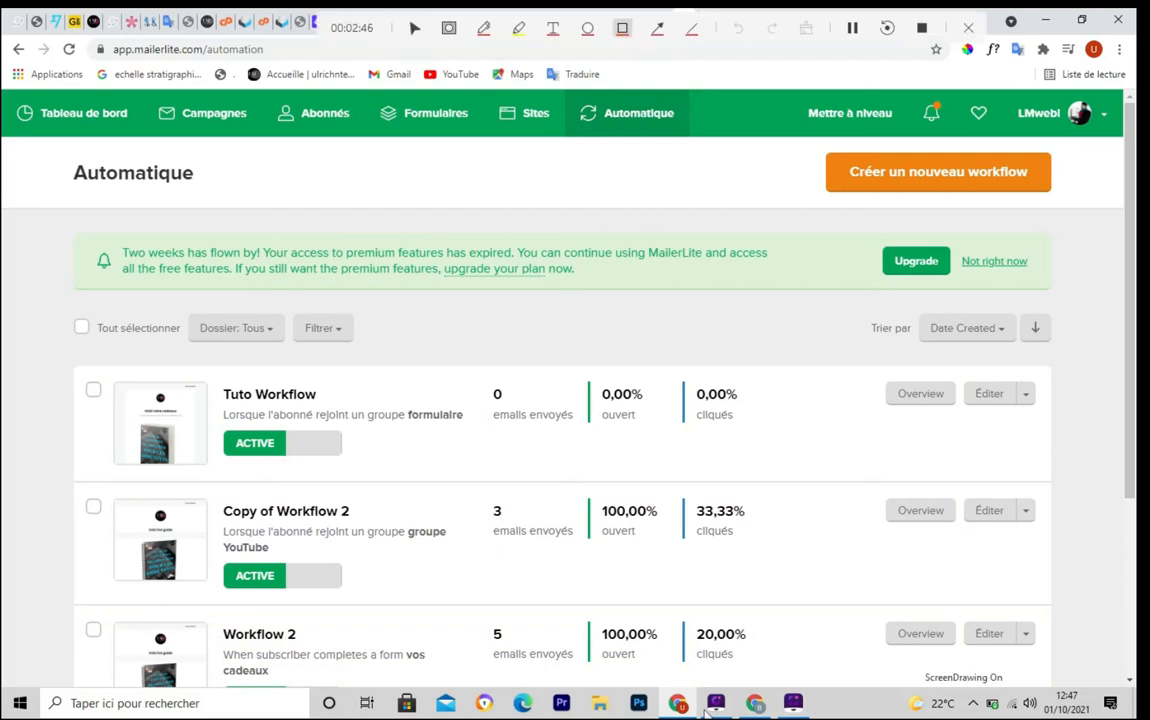
pyautogui.moveTo(146, 93)
pyautogui.mouseDown()
pyautogui.moveTo(152, 122)
pyautogui.moveTo(266, 138)
pyautogui.mouseUp()
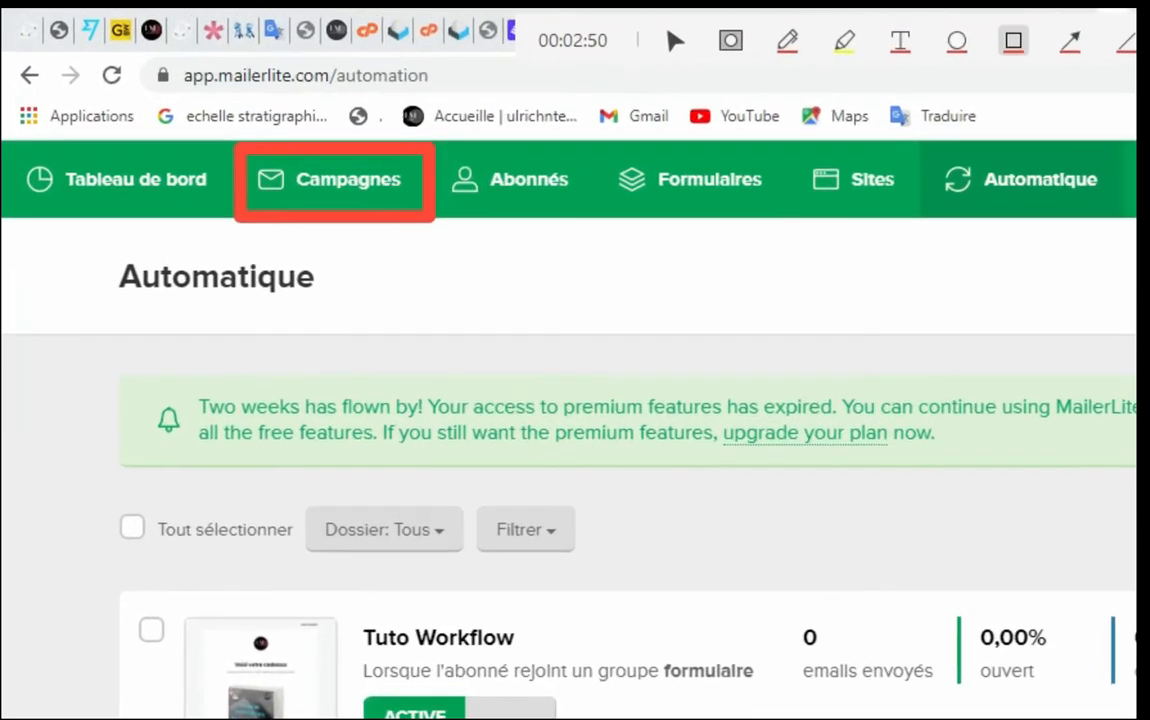
pyautogui.click(968, 28)
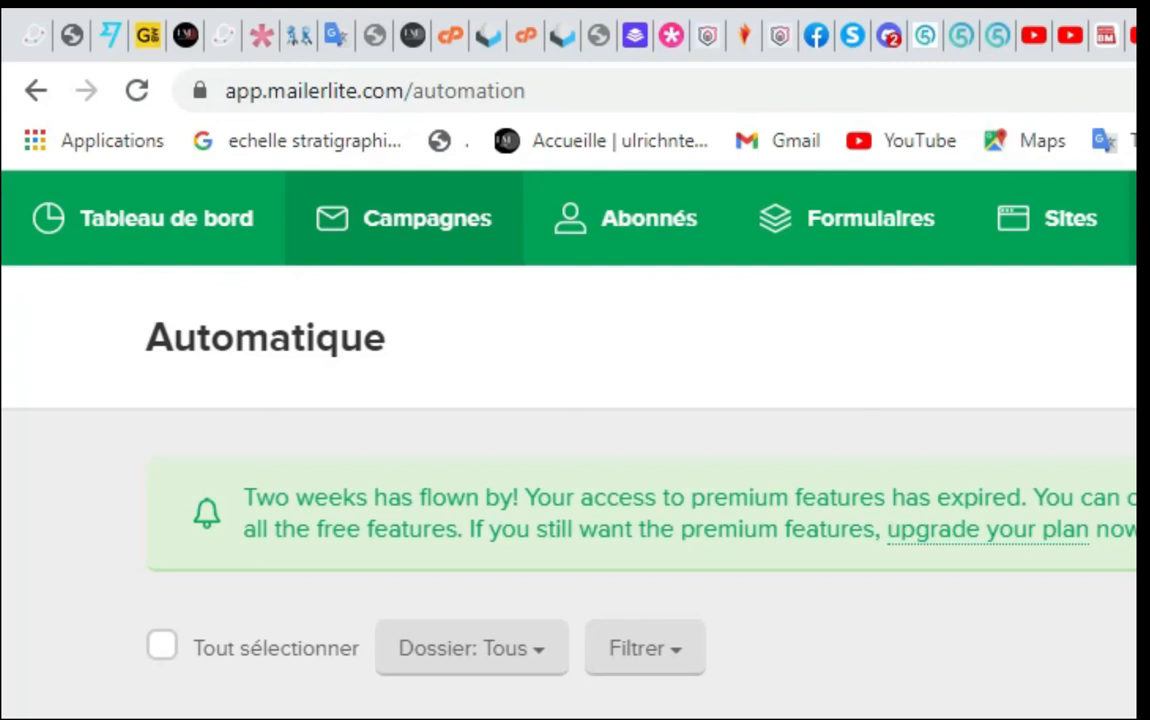
pyautogui.click(404, 218)
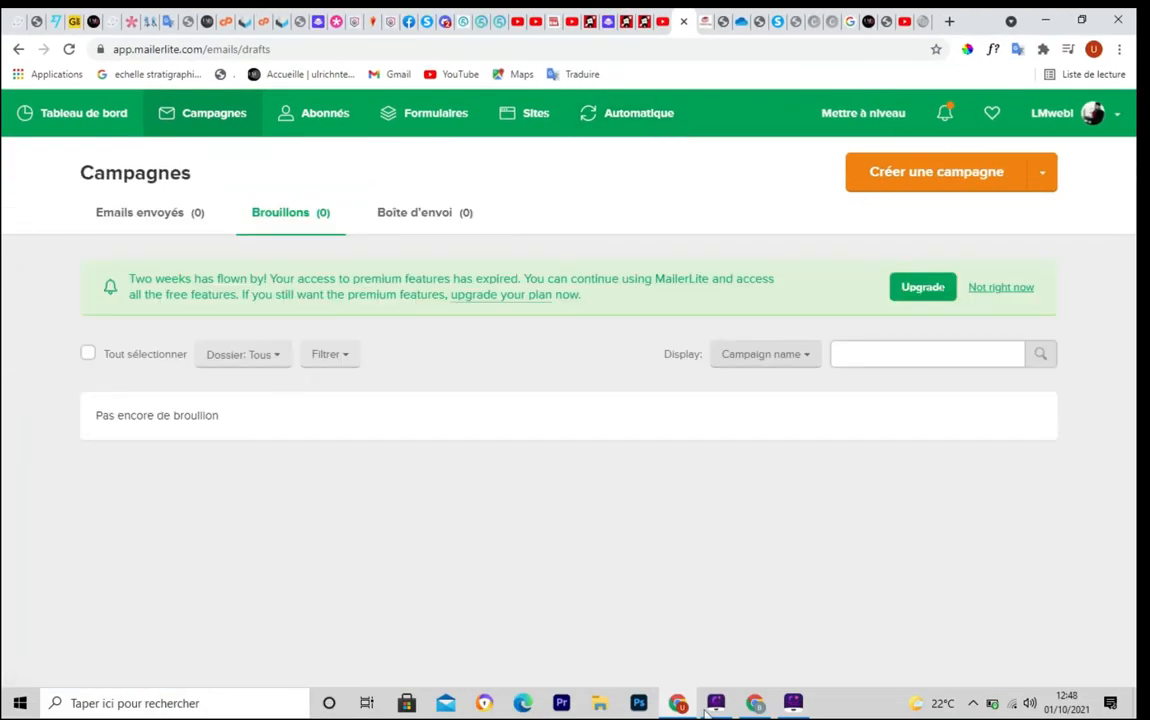
pyautogui.click(707, 712)
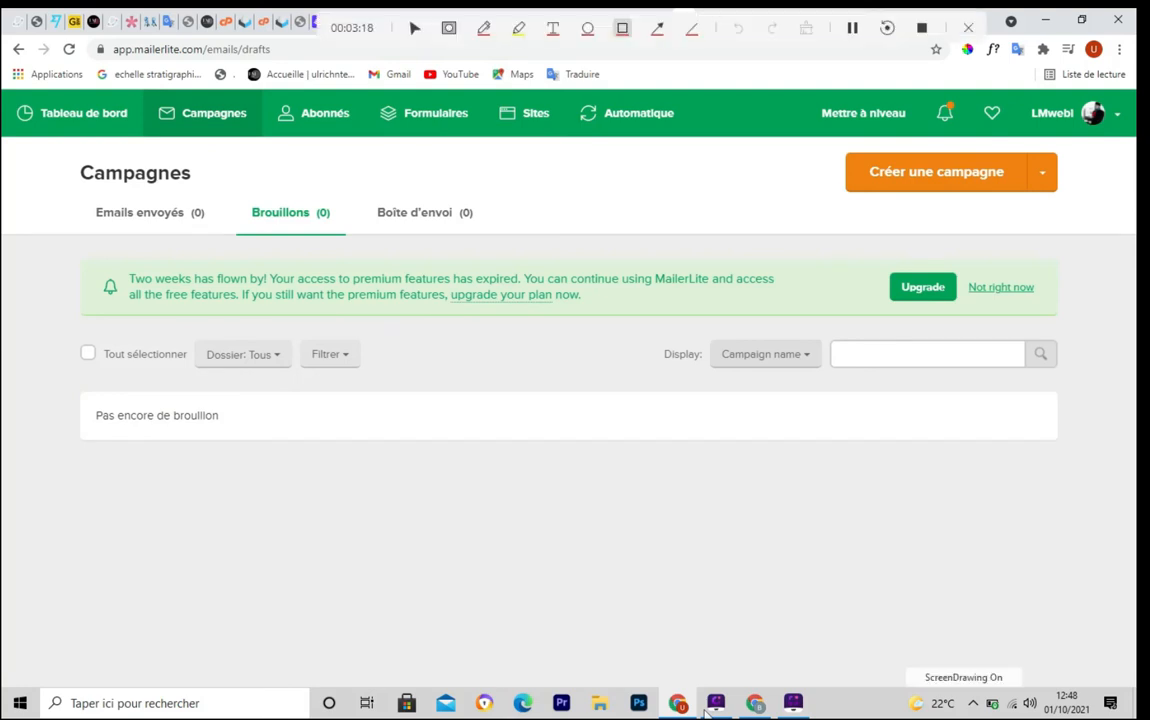
pyautogui.moveTo(818, 140)
pyautogui.mouseDown()
pyautogui.moveTo(855, 198)
pyautogui.moveTo(1068, 205)
pyautogui.mouseUp()
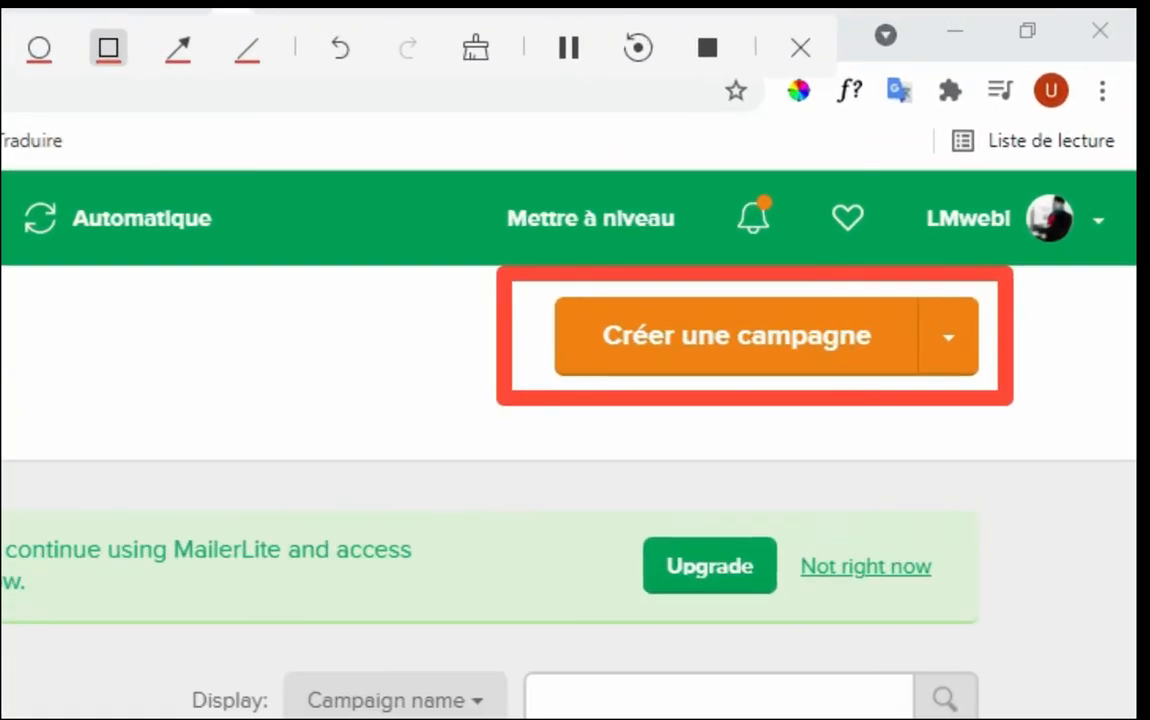
pyautogui.click(800, 47)
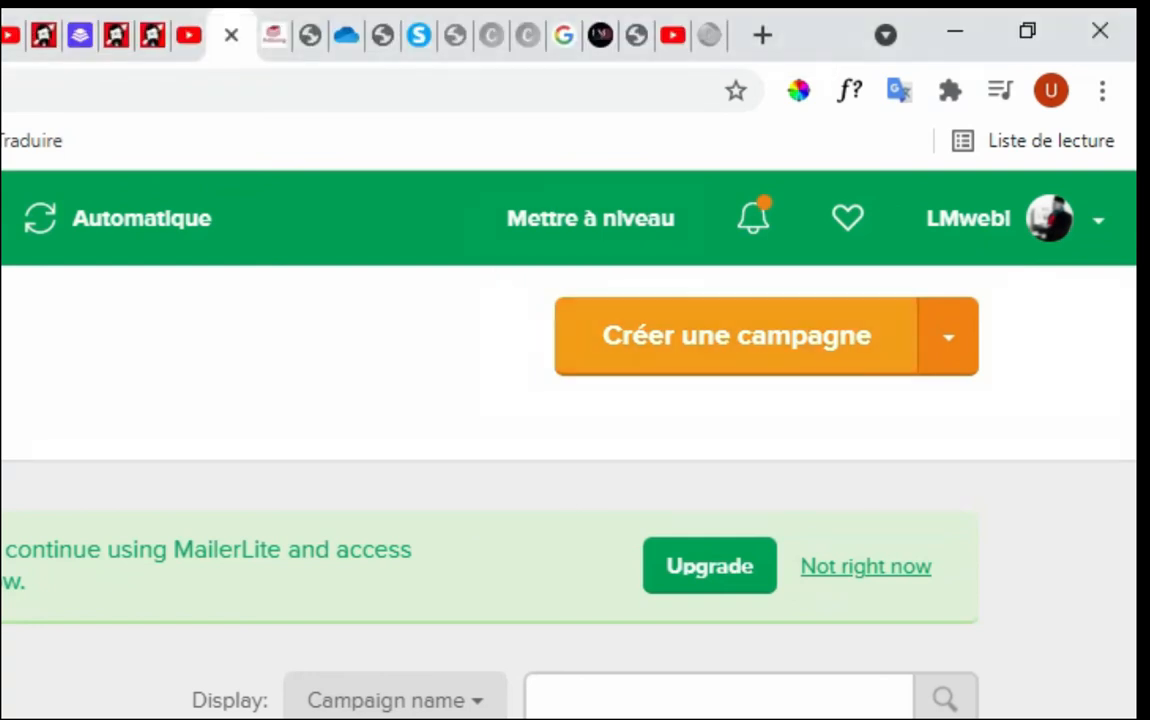
pyautogui.click(737, 336)
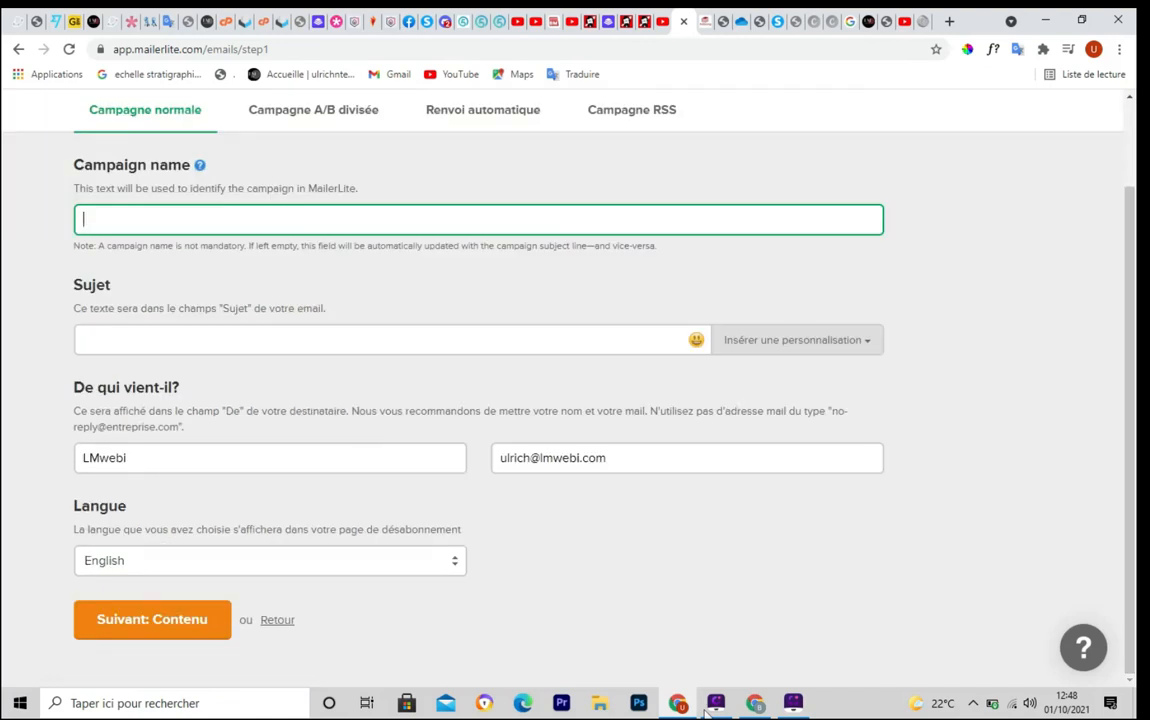
# Name the campaign 'tuto campagne' and give it the subject 'test'
pyautogui.click(400, 220)
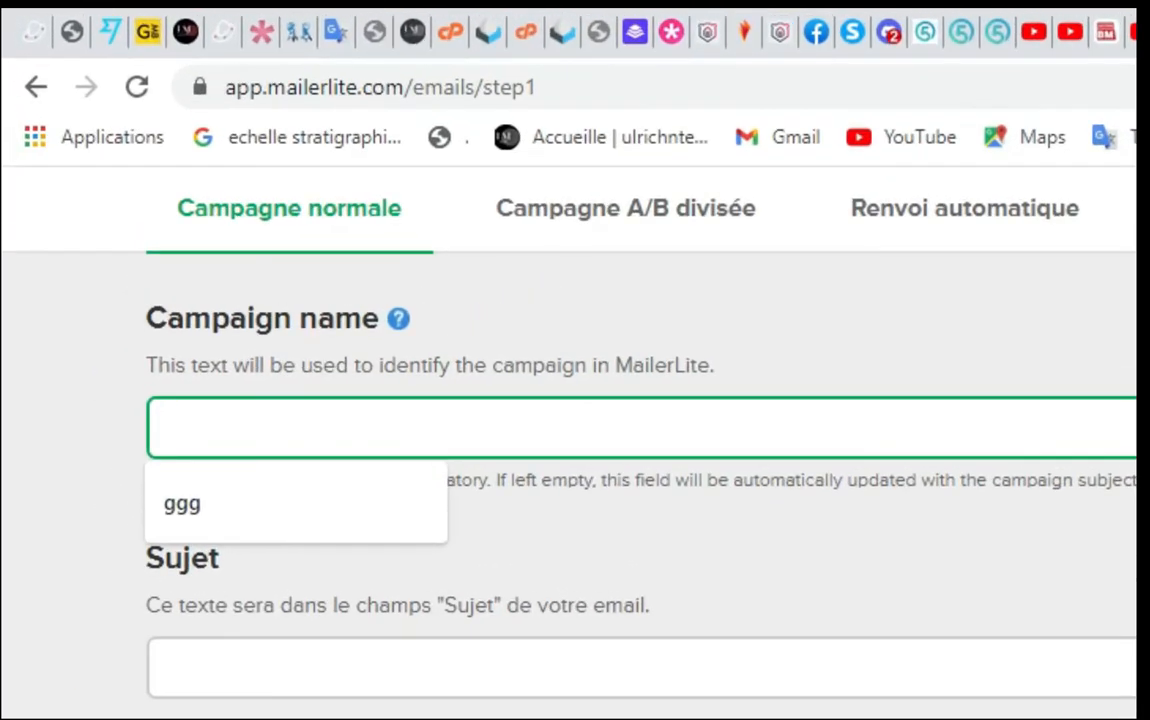
pyautogui.write('tuto ')
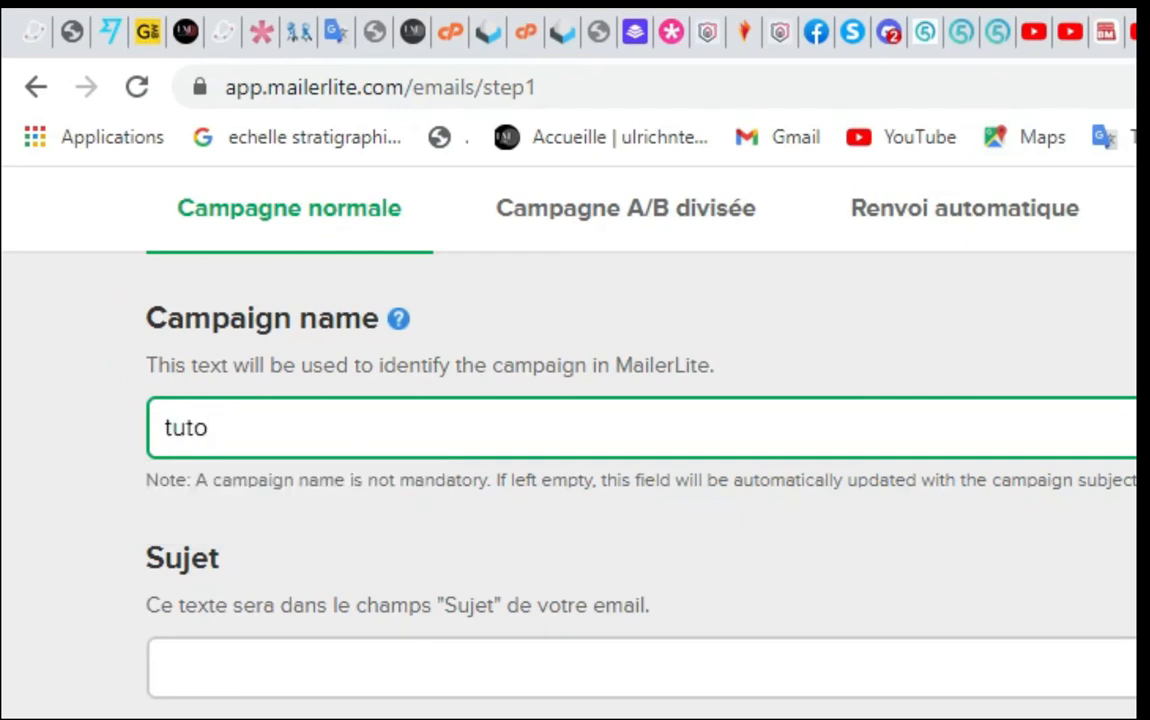
pyautogui.write('campagne')
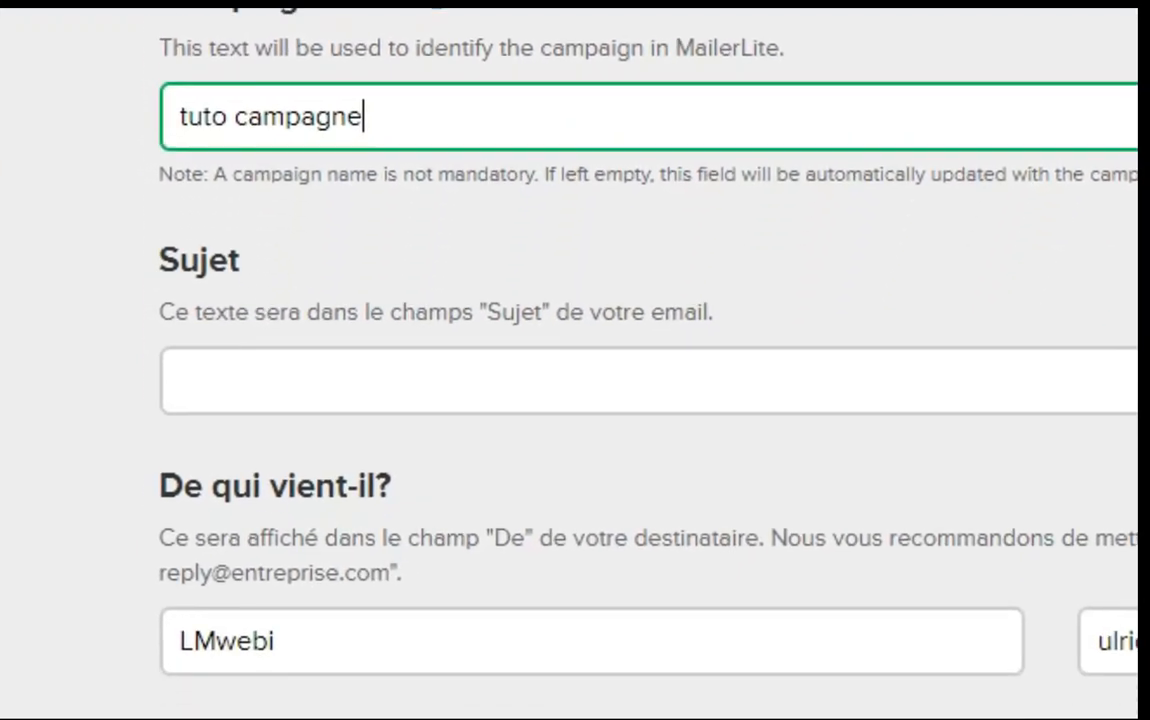
pyautogui.click(180, 501)
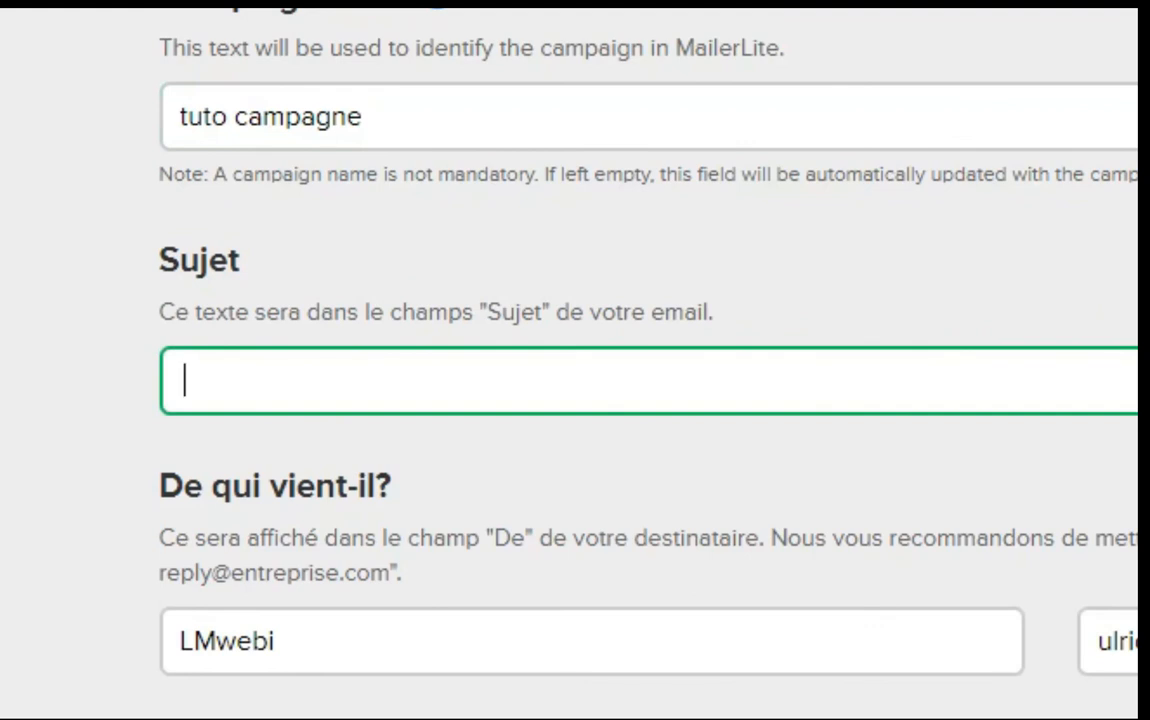
pyautogui.write('test')
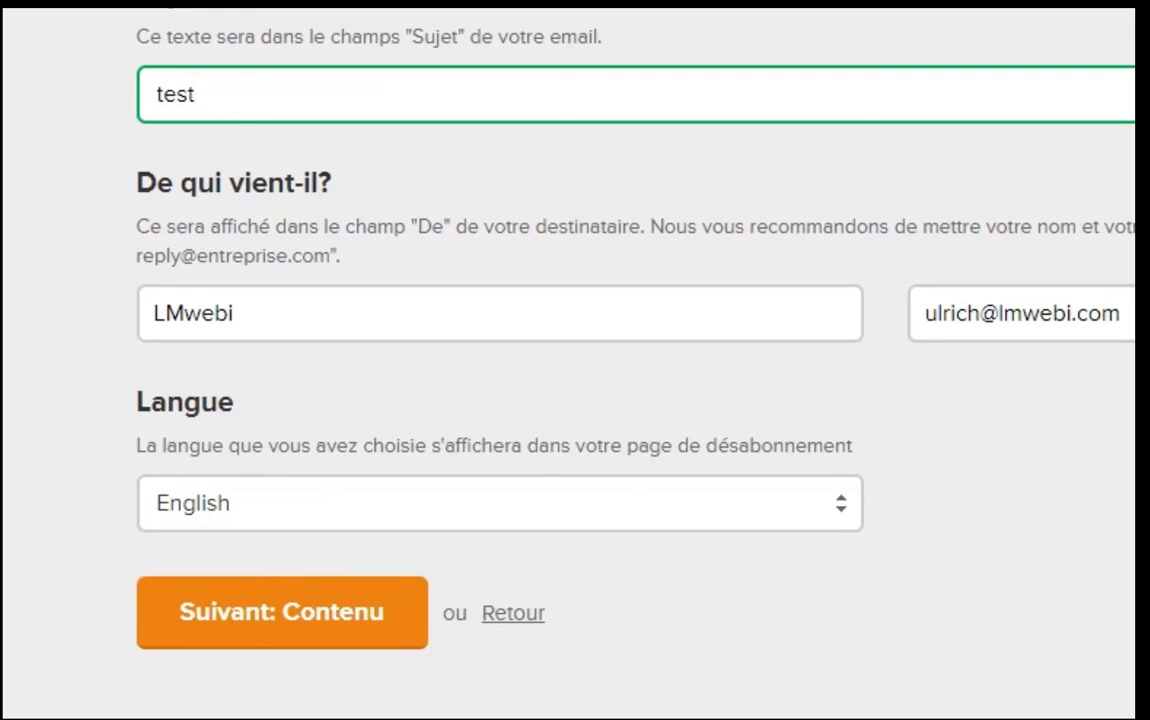
# Put the sender's name before LMwebi, choose Français, and continue to Contenu
pyautogui.click(155, 313)
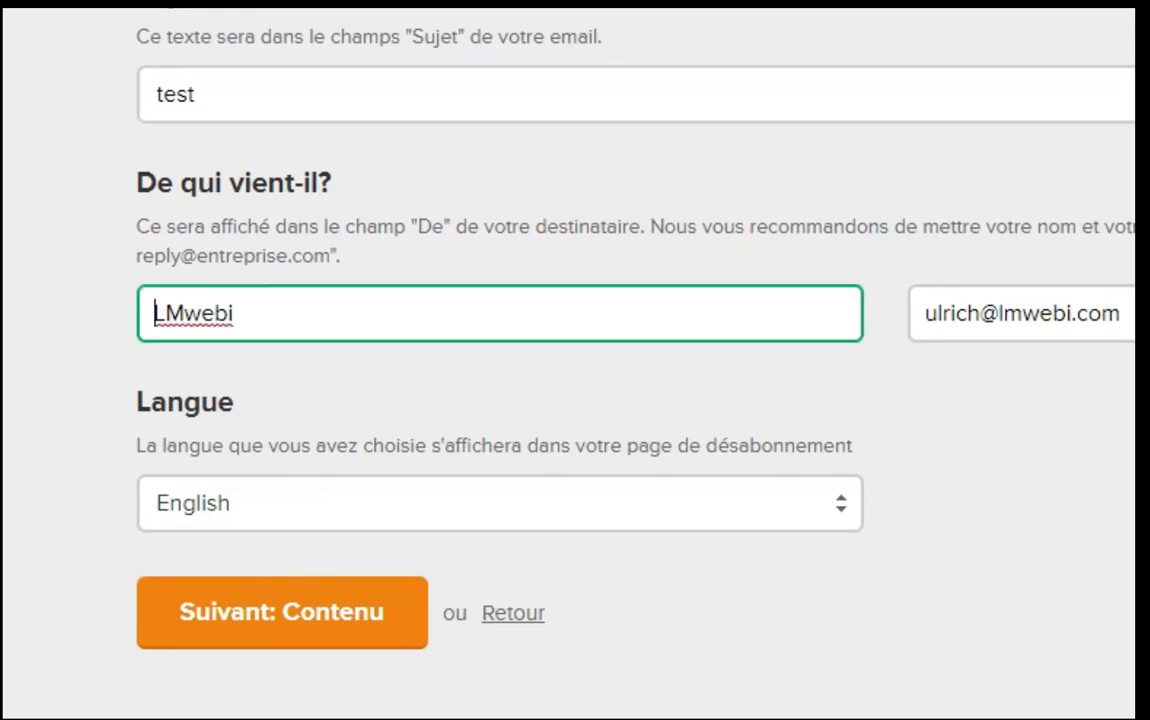
pyautogui.write('Uk')
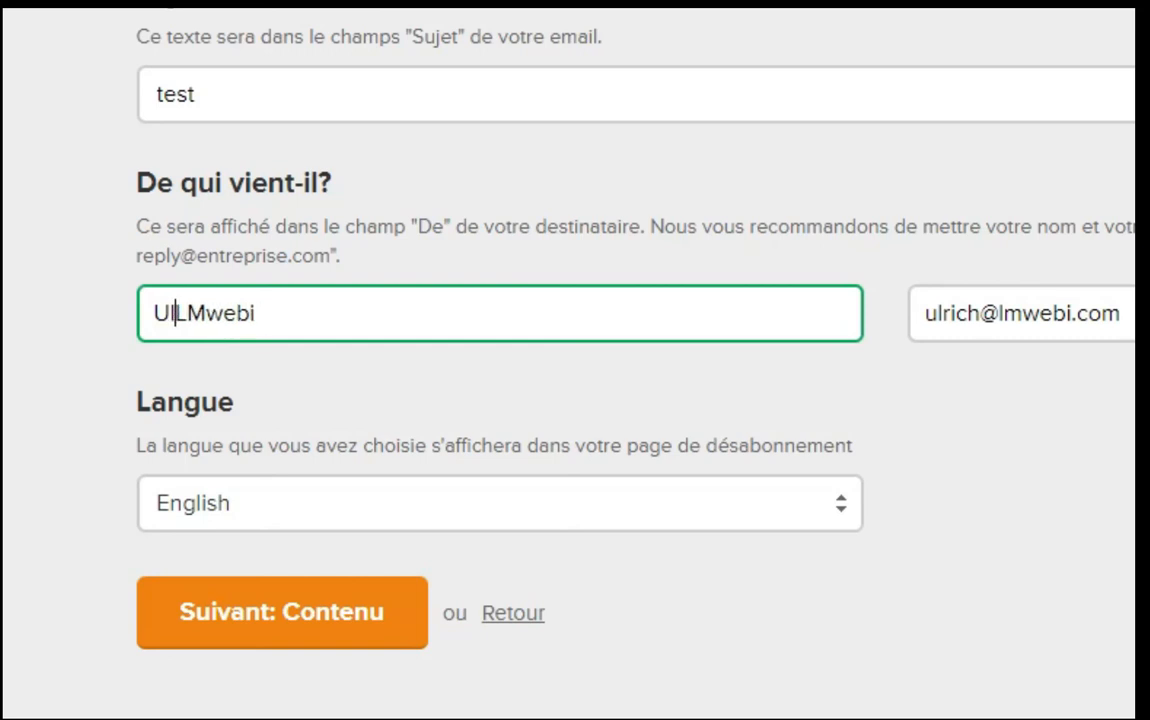
pyautogui.write('rich')
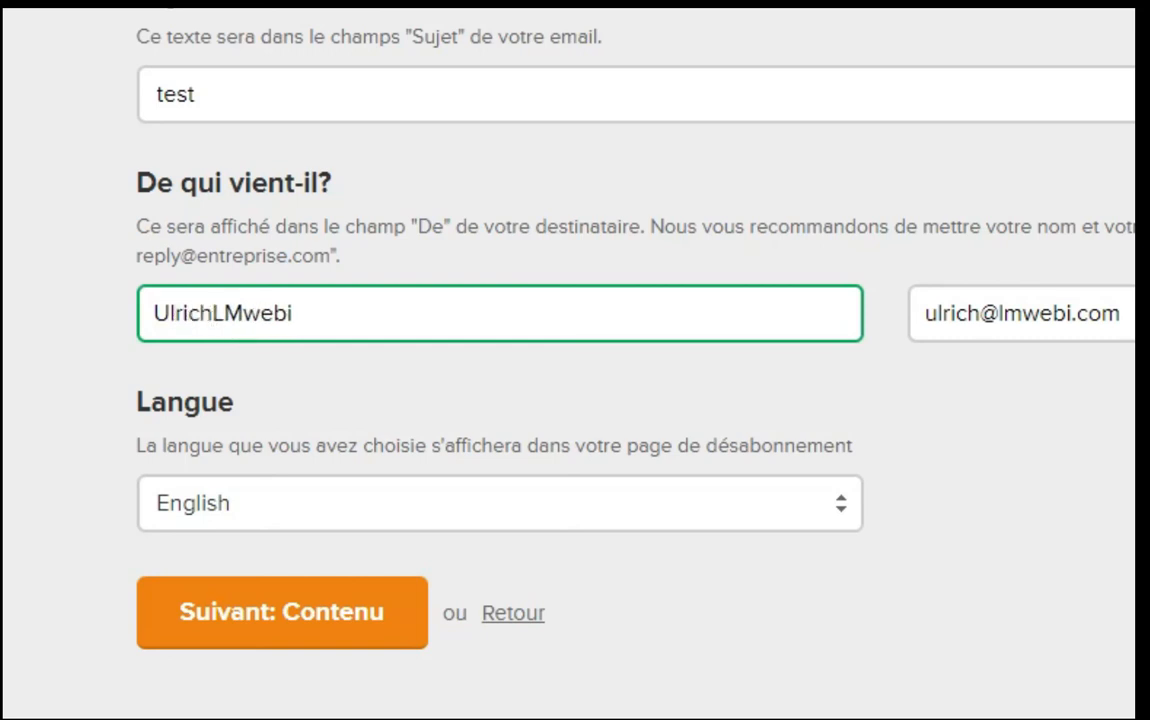
pyautogui.click(223, 313)
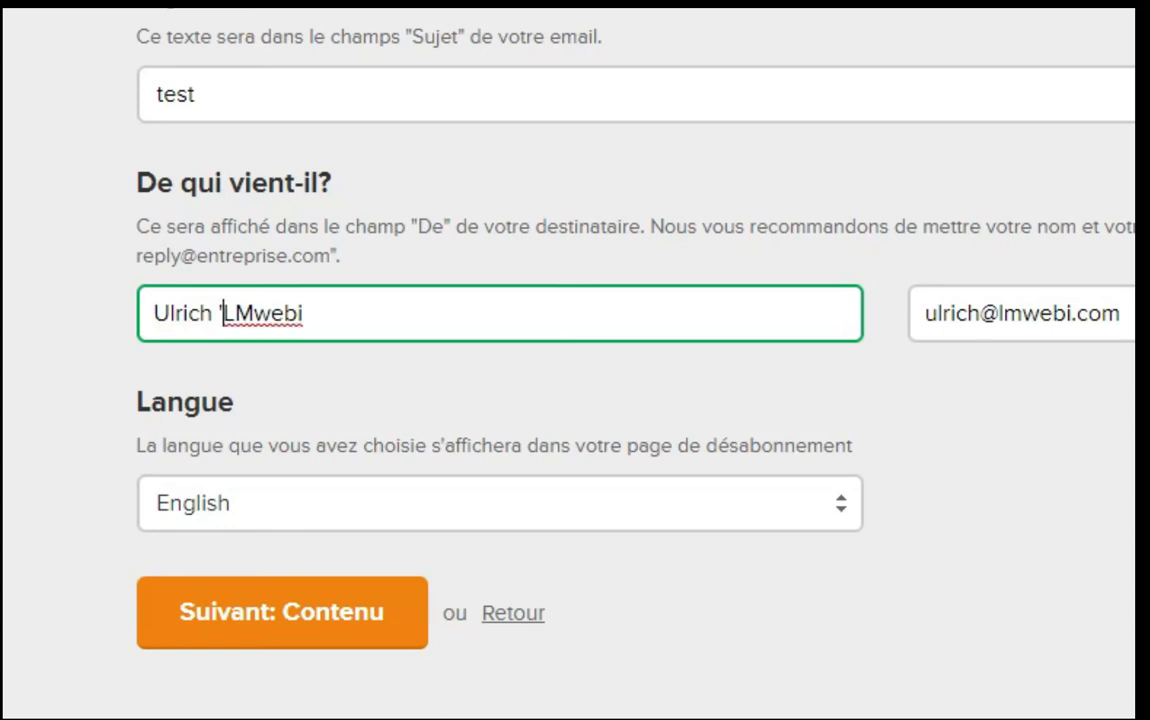
pyautogui.press('BackSpace')
pyautogui.write('-')
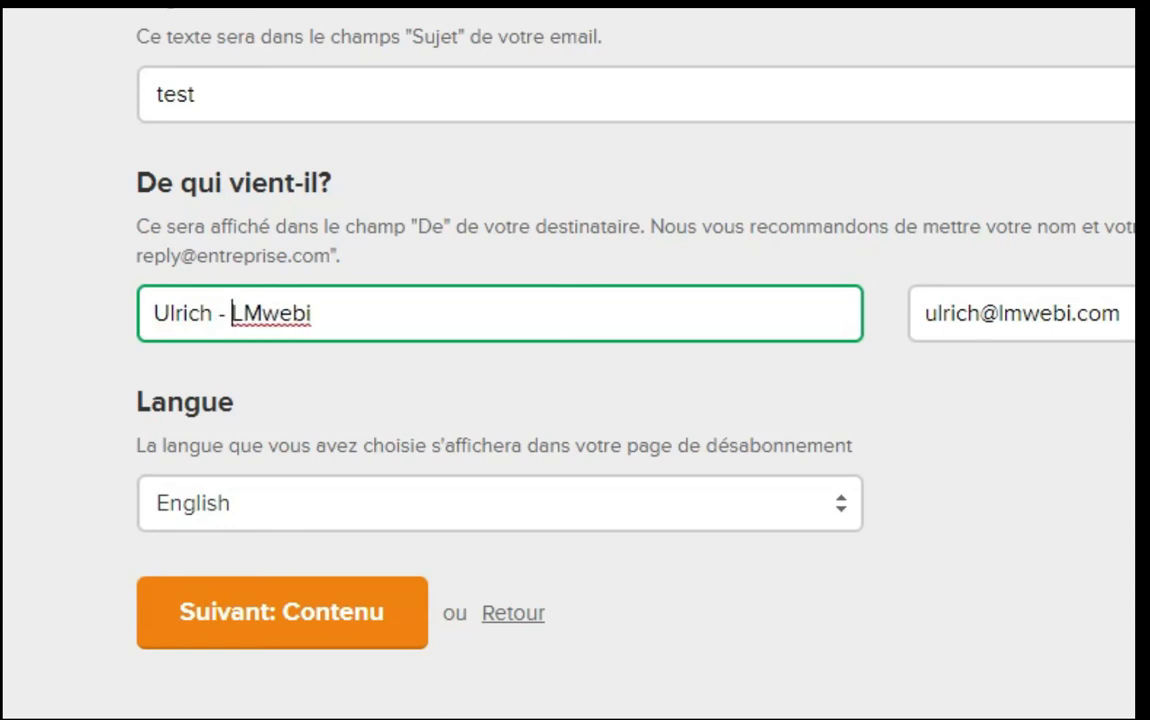
pyautogui.click(500, 503)
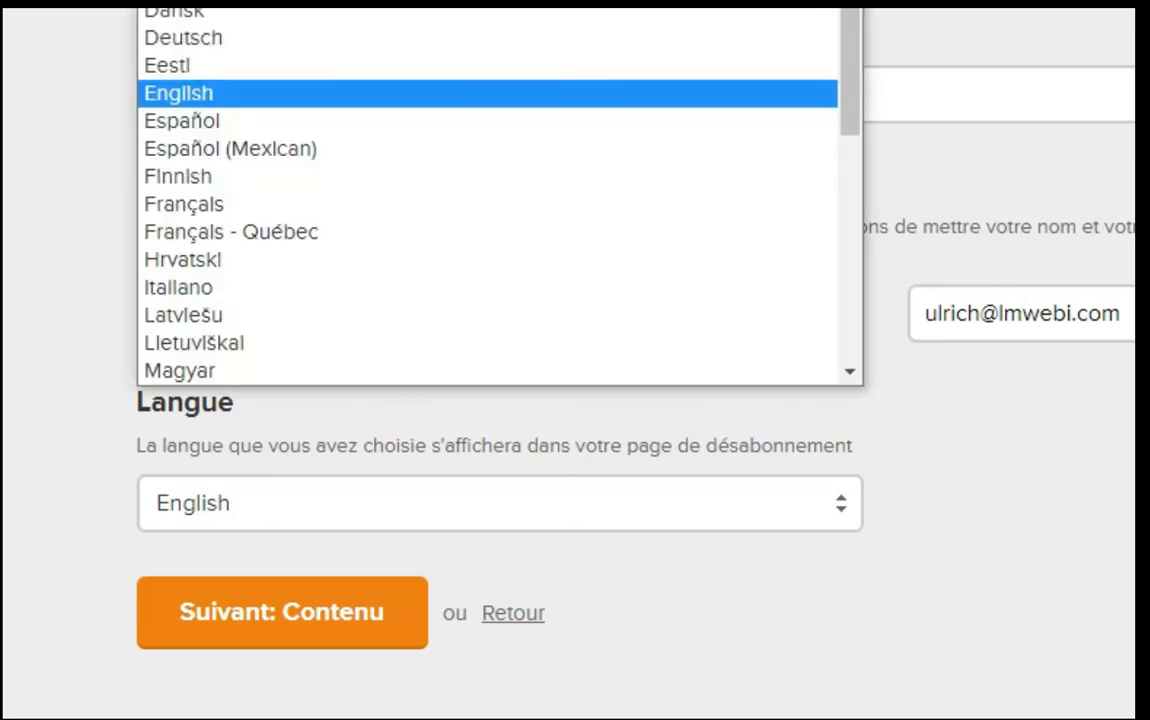
pyautogui.press('Return')
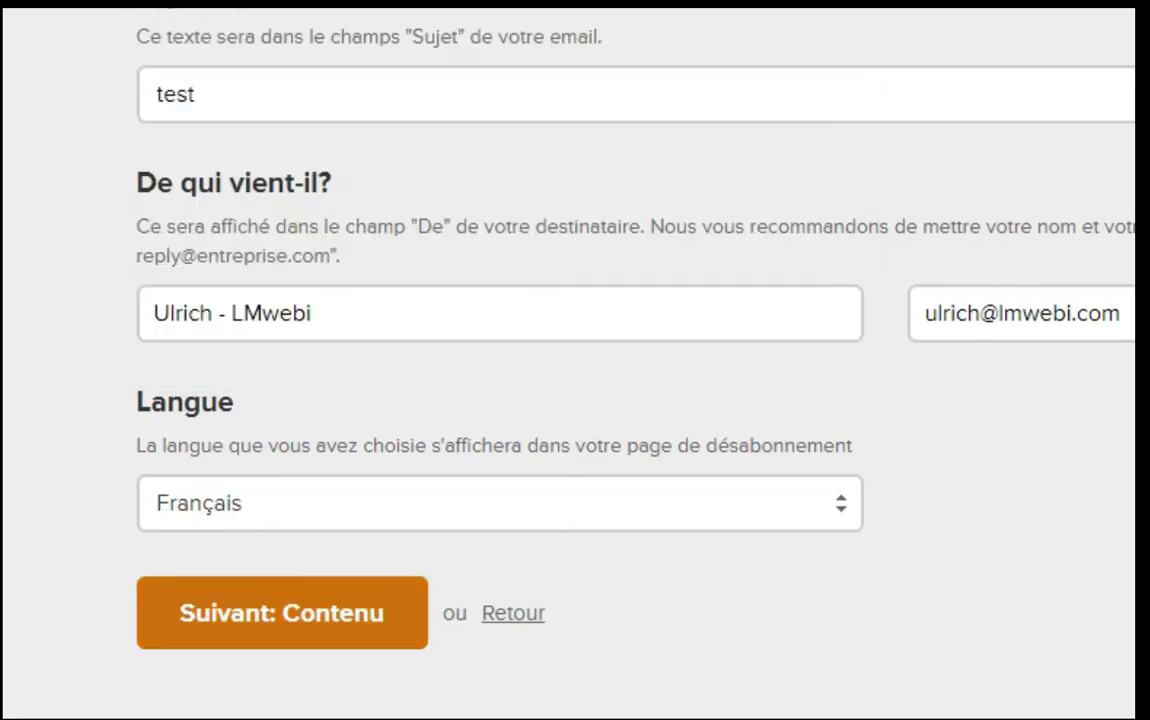
pyautogui.click(282, 613)
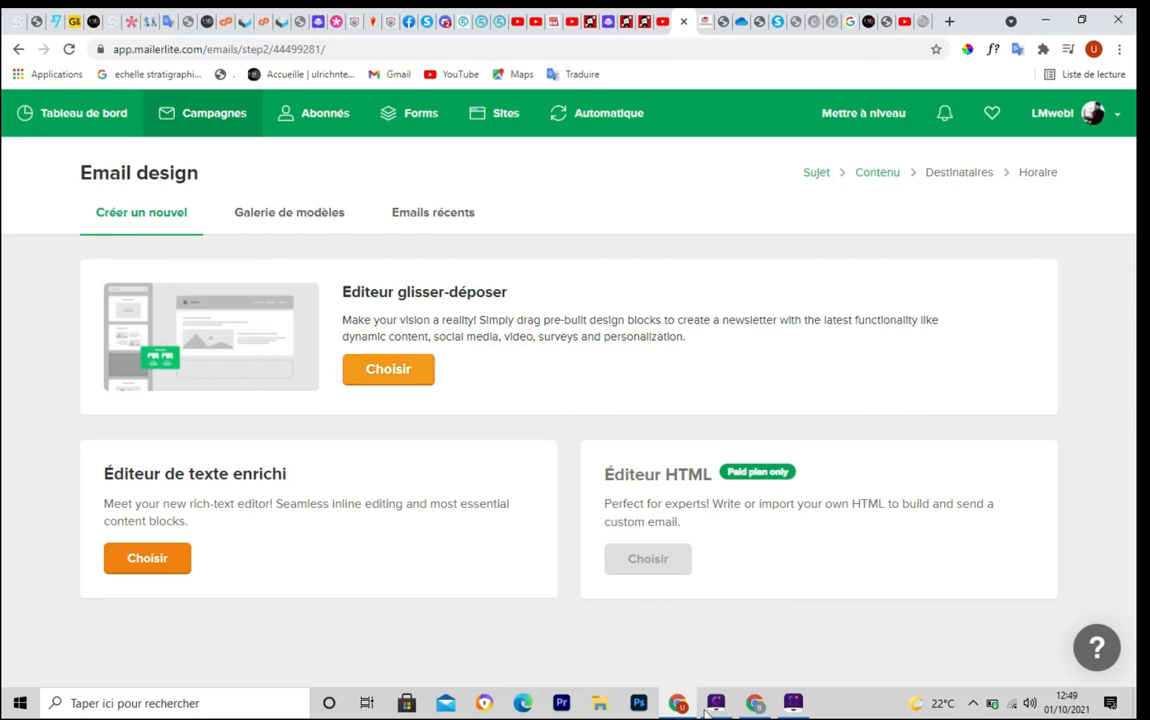
# Choose the drag-and-drop editor (Editeur glisser-déposer) for the campaign email
pyautogui.click(388, 369)
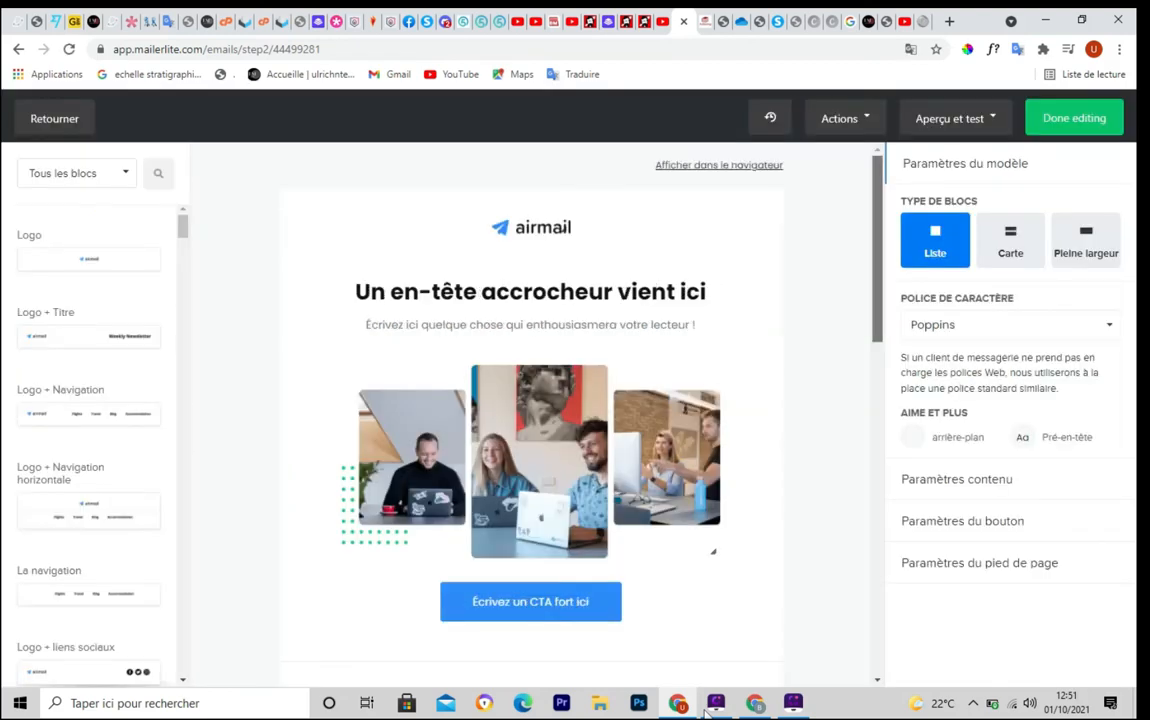
pyautogui.scroll(-2, 530, 410)
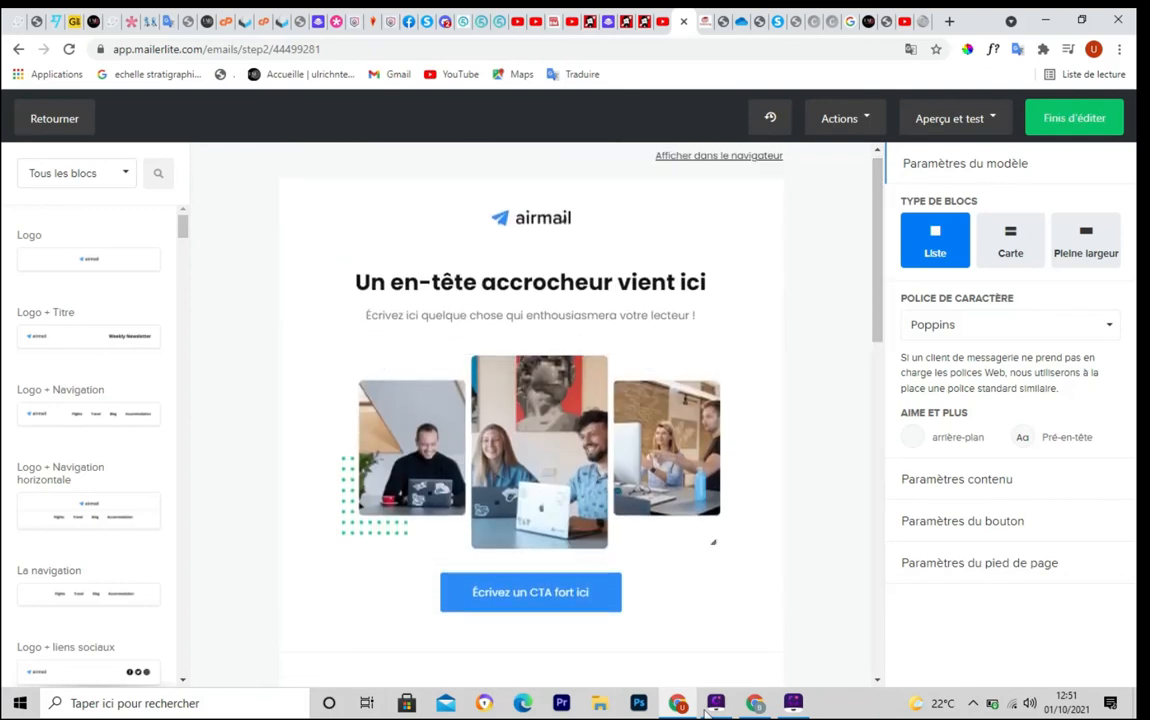
pyautogui.moveTo(183, 226)
pyautogui.mouseDown()
pyautogui.moveTo(183, 241)
pyautogui.moveTo(183, 226)
pyautogui.mouseUp()
pyautogui.hotkey('ctrl', 'F5')
pyautogui.moveTo(4, 188)
pyautogui.mouseDown()
pyautogui.moveTo(57, 212)
pyautogui.moveTo(154, 655)
pyautogui.moveTo(179, 675)
pyautogui.mouseUp()
pyautogui.press('Escape')
# Drag the 'Article en surbrillance' block into the email and check the layout
pyautogui.moveTo(183, 227); pyautogui.dragTo(183, 288)
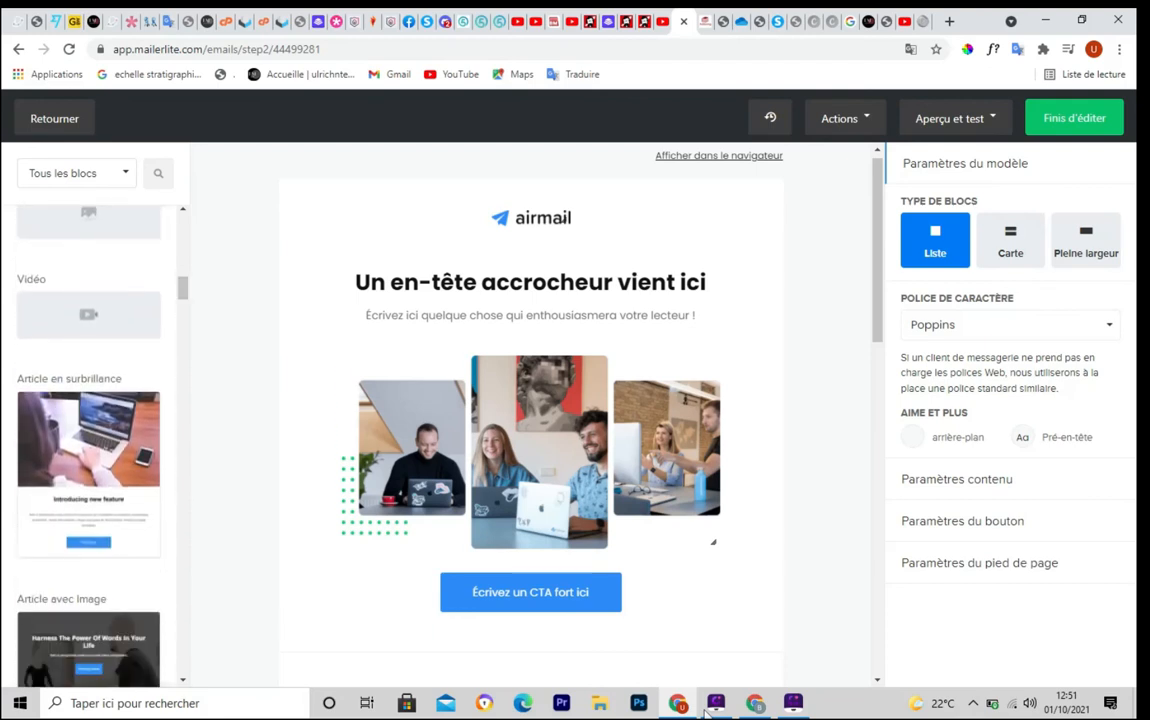
pyautogui.moveTo(88, 475); pyautogui.dragTo(557, 370)
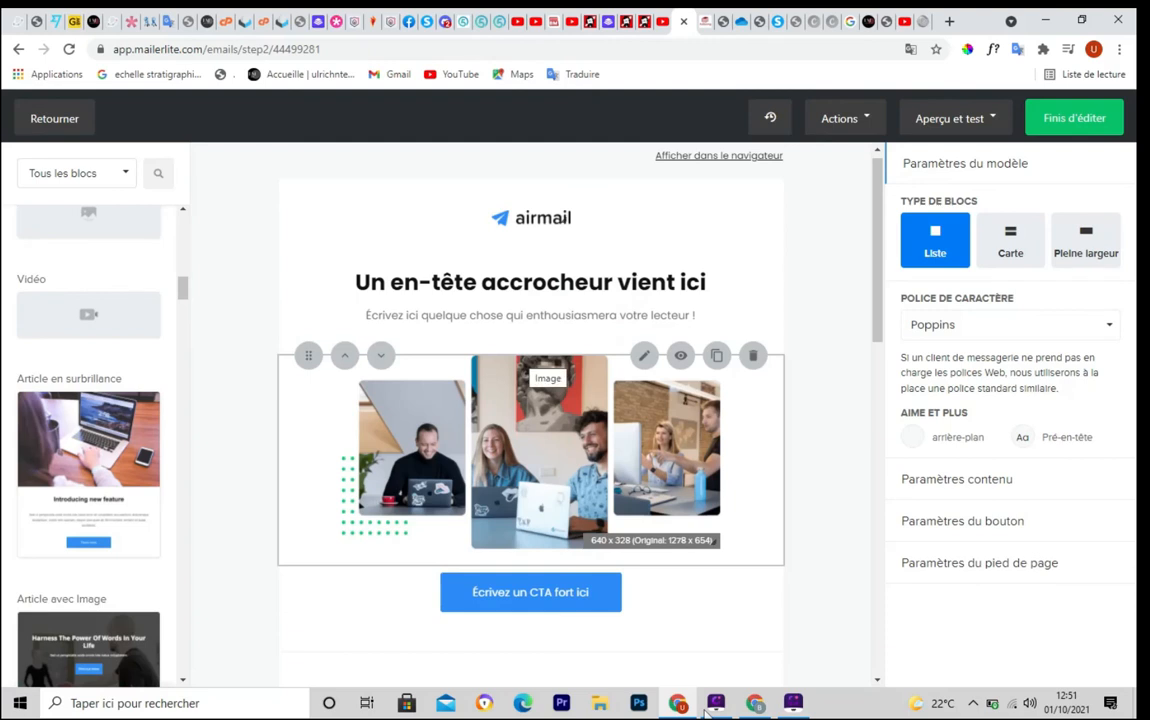
pyautogui.scroll(-8, 545, 365)
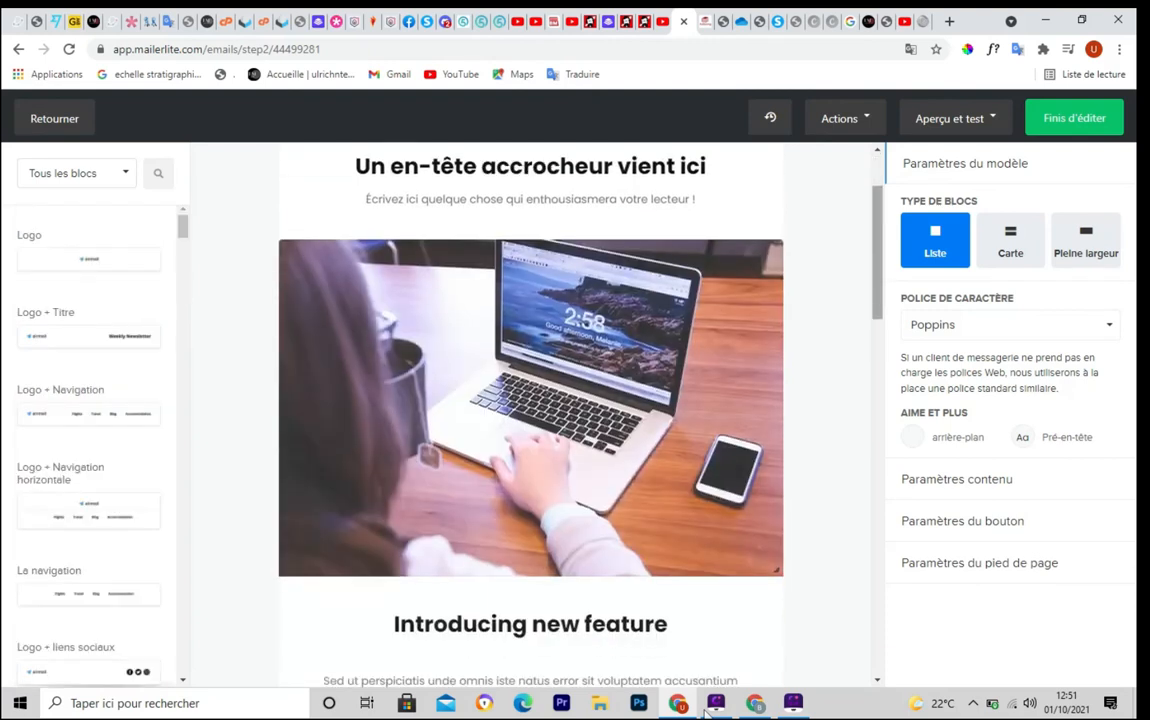
pyautogui.scroll(-7, 545, 365)
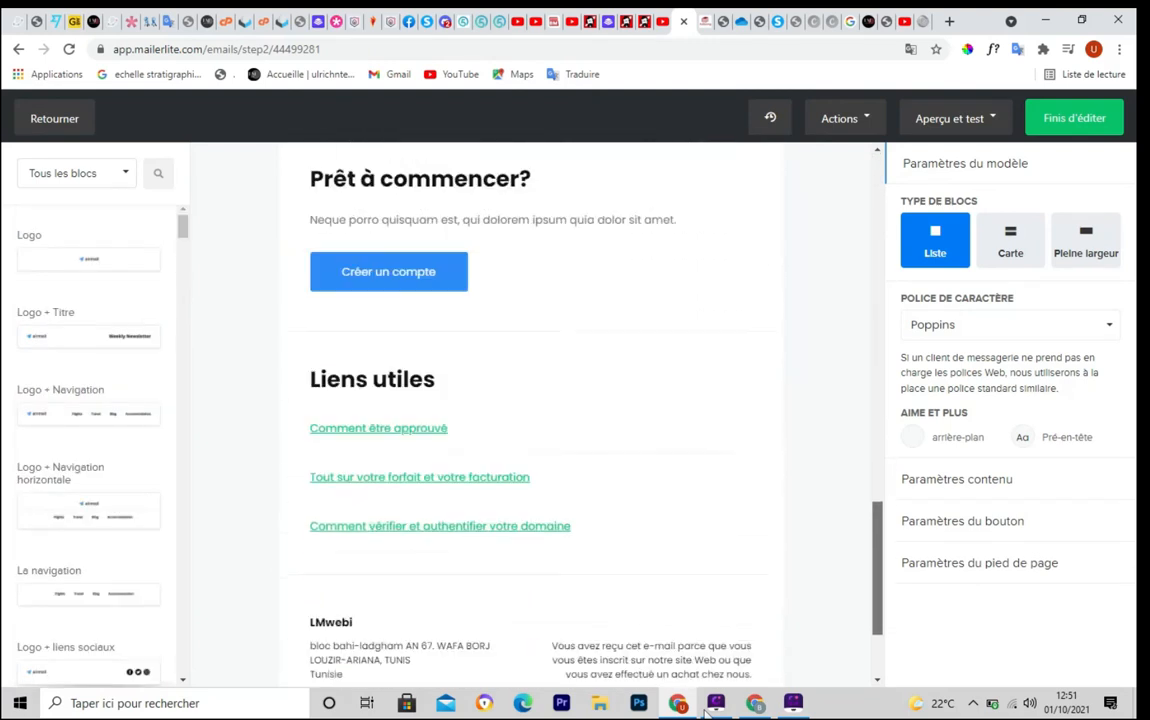
pyautogui.scroll(8, 545, 365)
pyautogui.scroll(7, 531, 415)
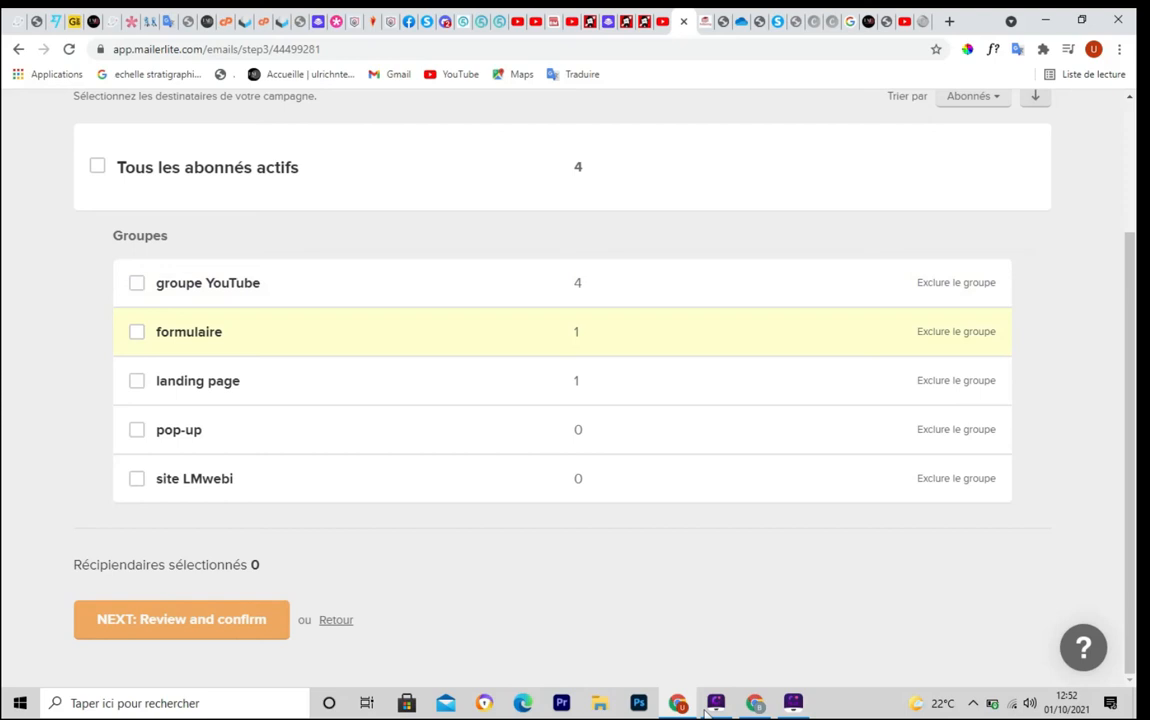
# Select the formulaire group as recipients and go on to review and confirm
pyautogui.click(137, 332)
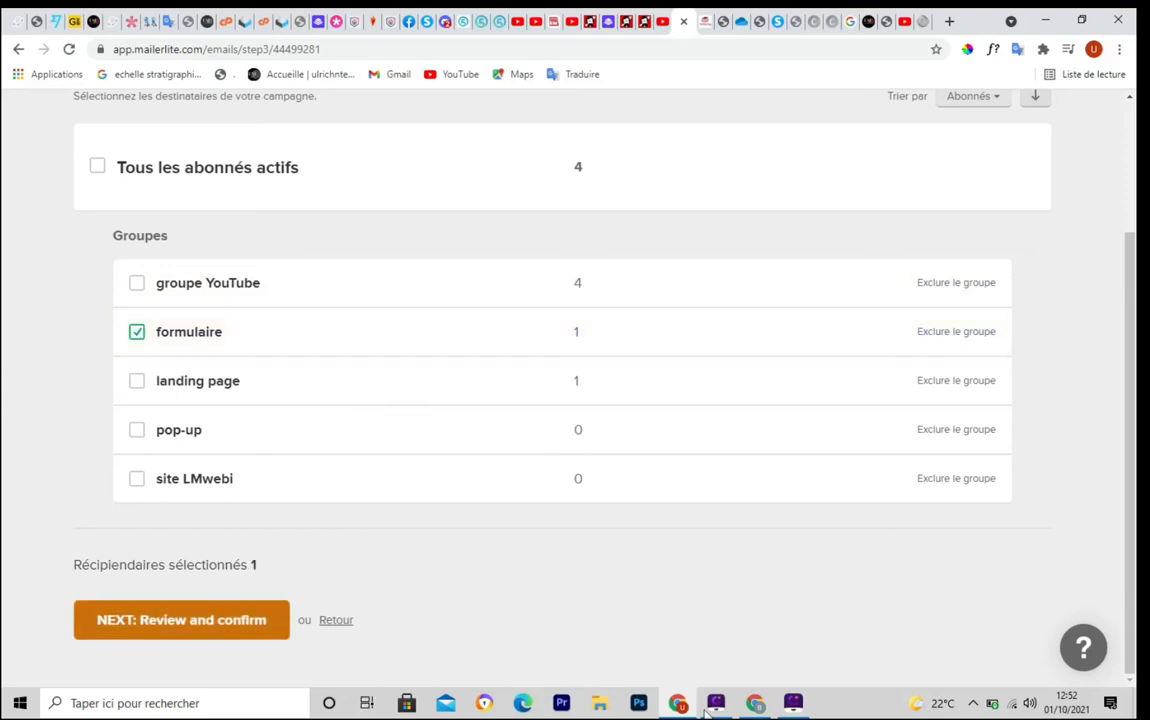
pyautogui.click(181, 619)
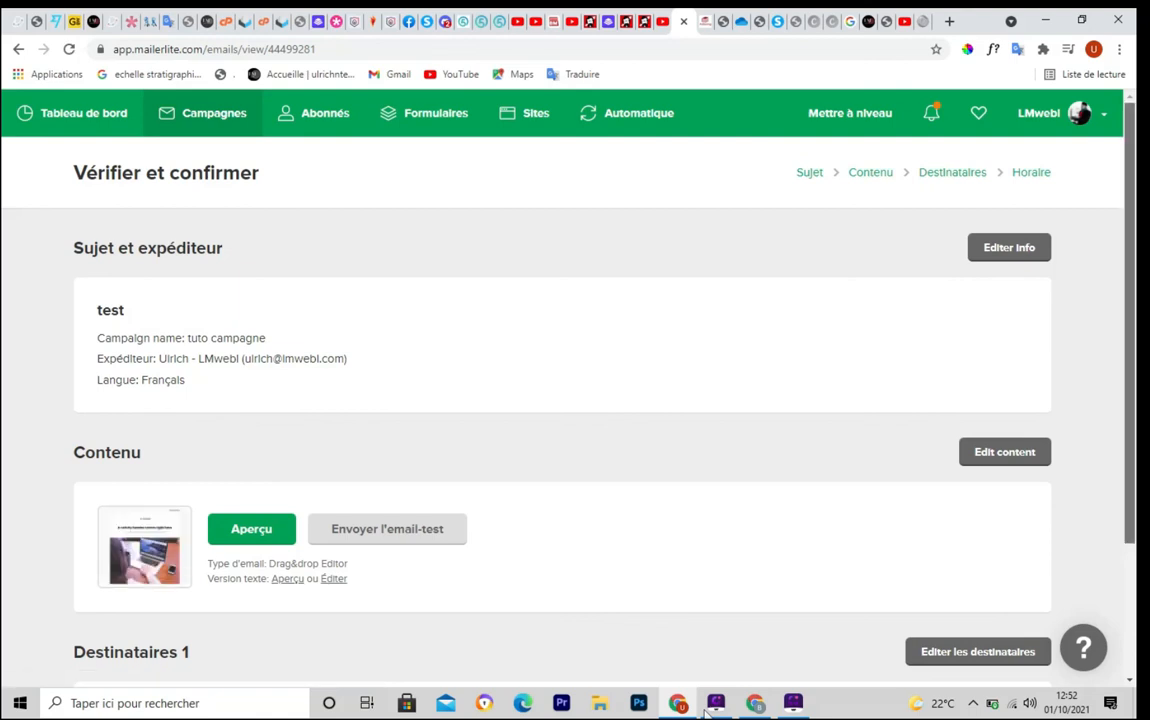
# Review the campaign summary, then proceed to the Temps d'envoi step
pyautogui.scroll(-2, 705, 713)
pyautogui.scroll(2, 705, 713)
pyautogui.scroll(-1, 705, 710)
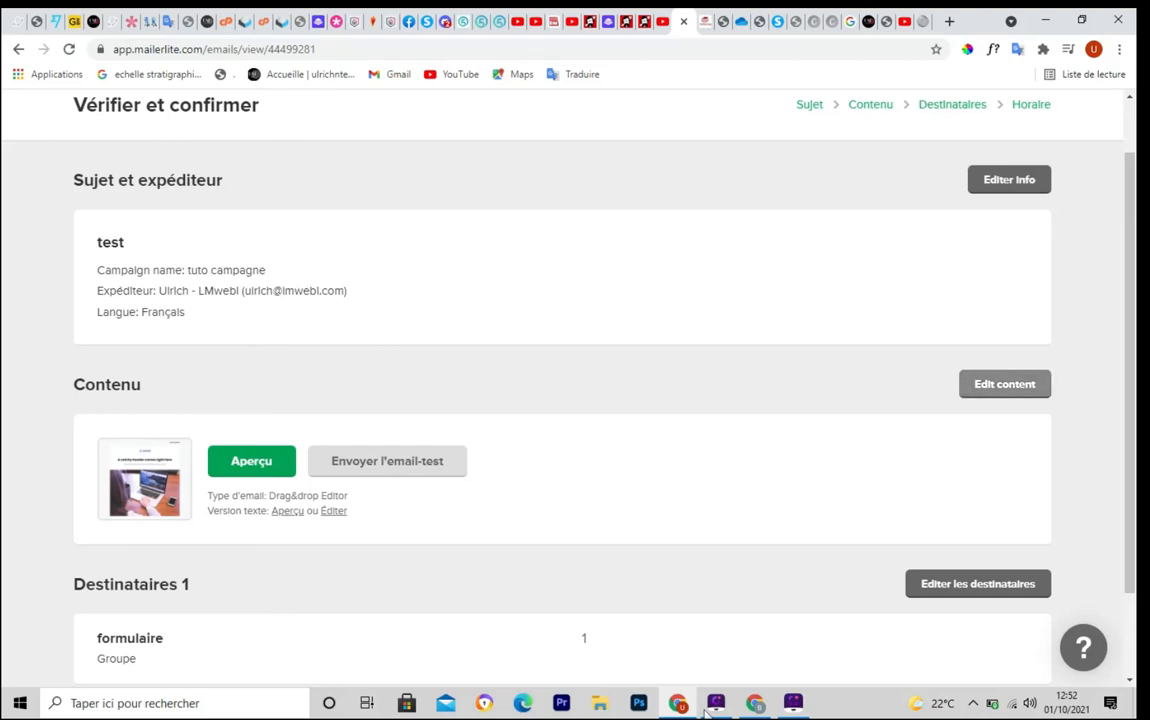
pyautogui.scroll(-2, 706, 712)
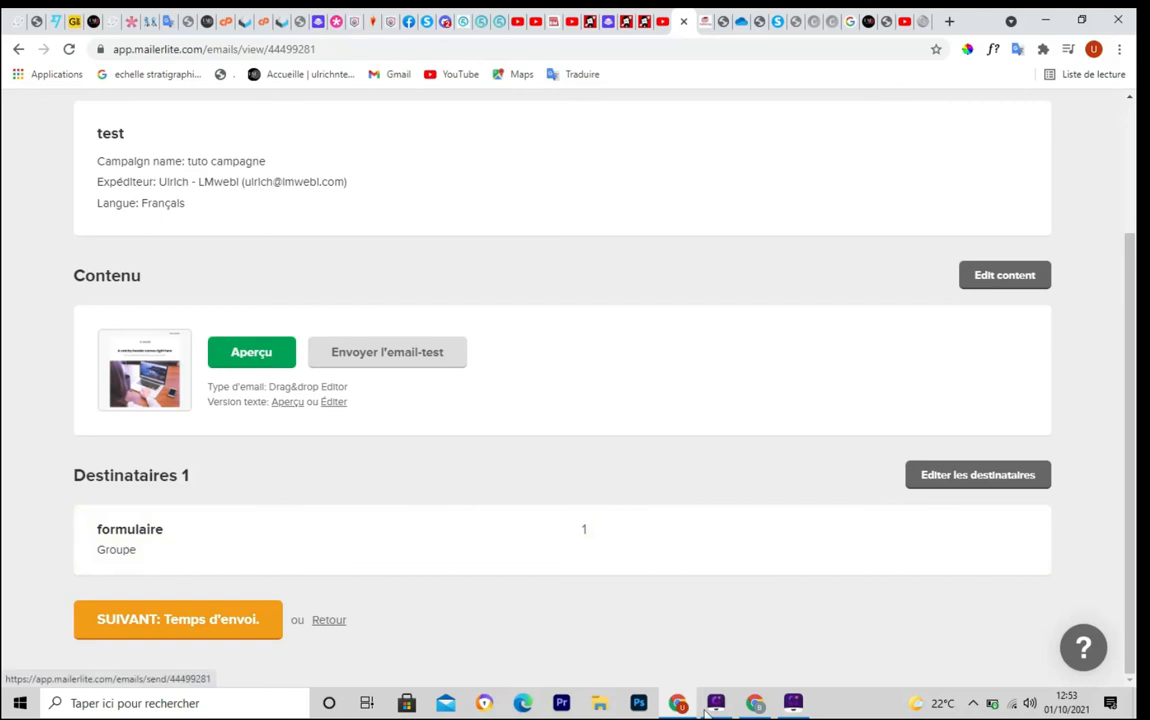
pyautogui.click(178, 619)
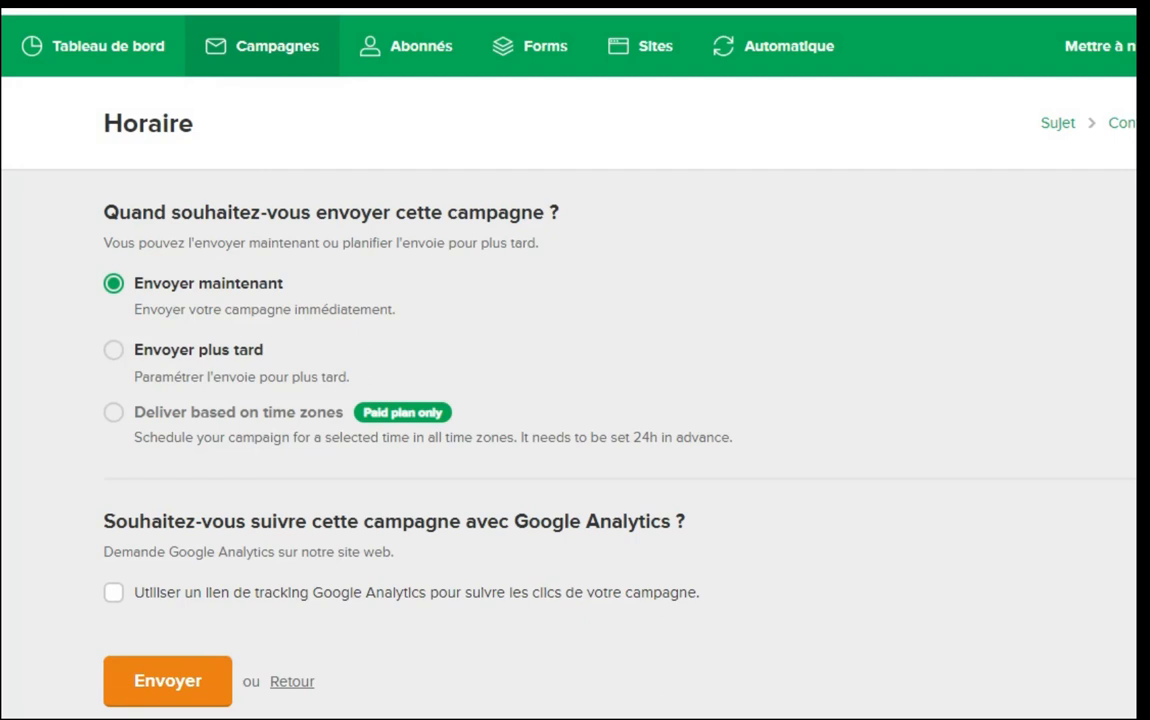
# Schedule the campaign to send later on 19 October 2021 at 13:00
pyautogui.click(114, 350)
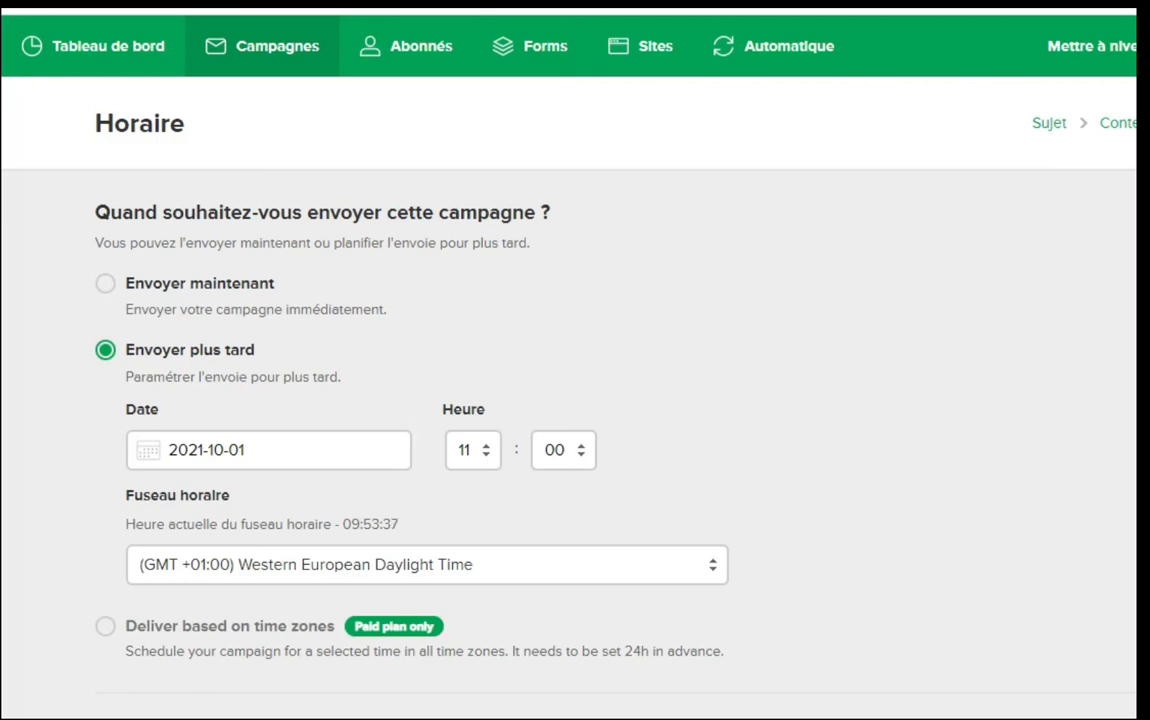
pyautogui.click(268, 450)
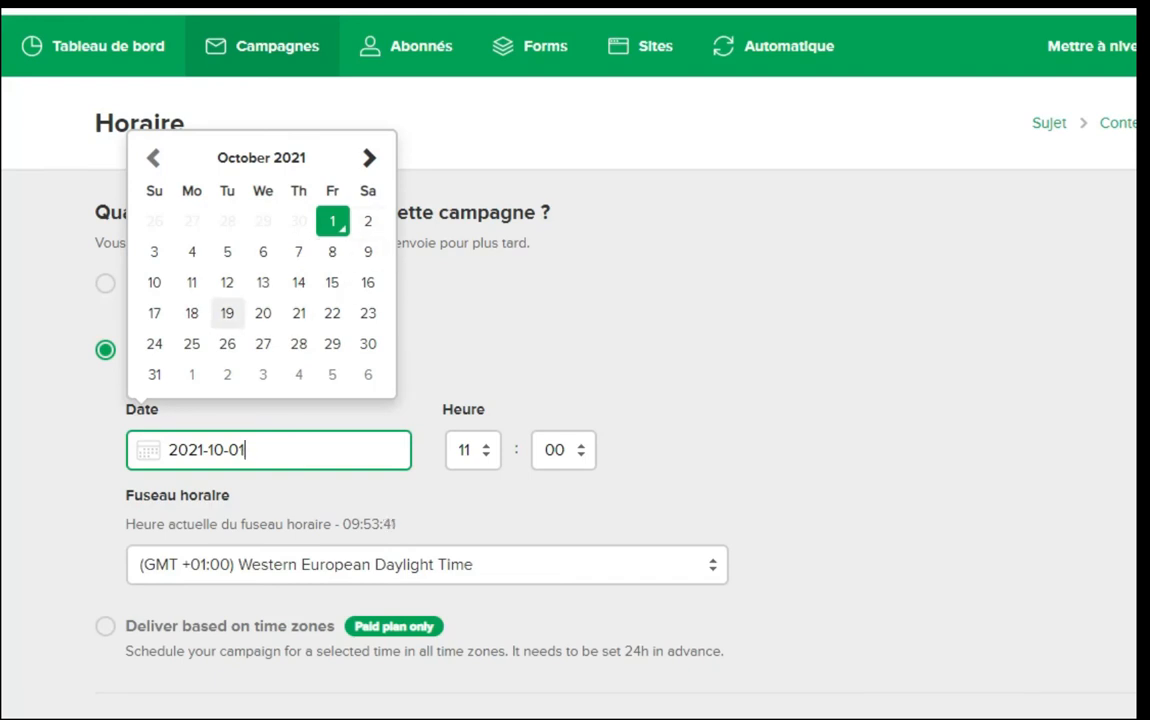
pyautogui.click(227, 313)
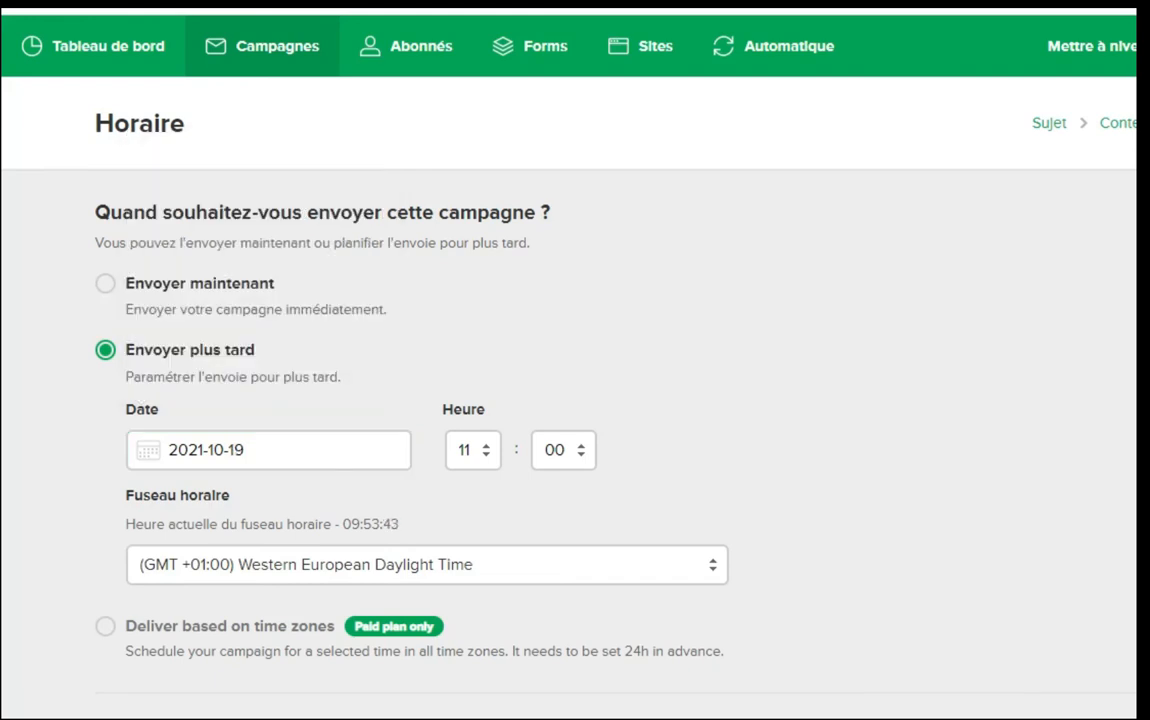
pyautogui.click(474, 450)
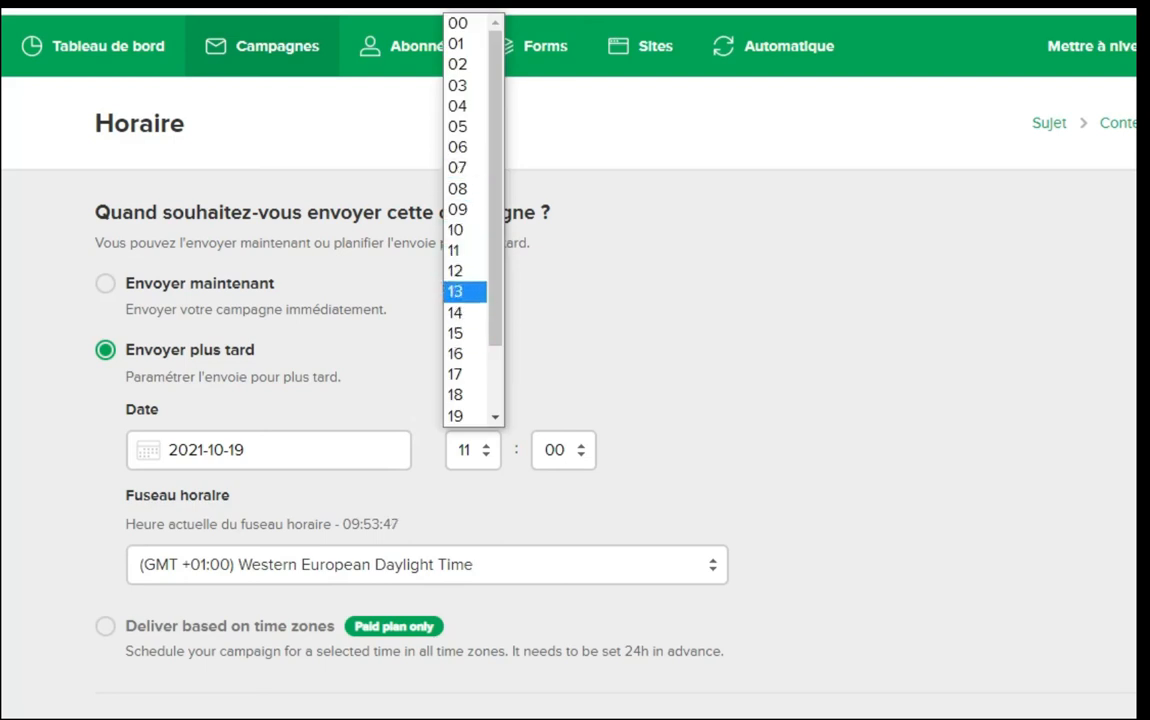
pyautogui.click(465, 292)
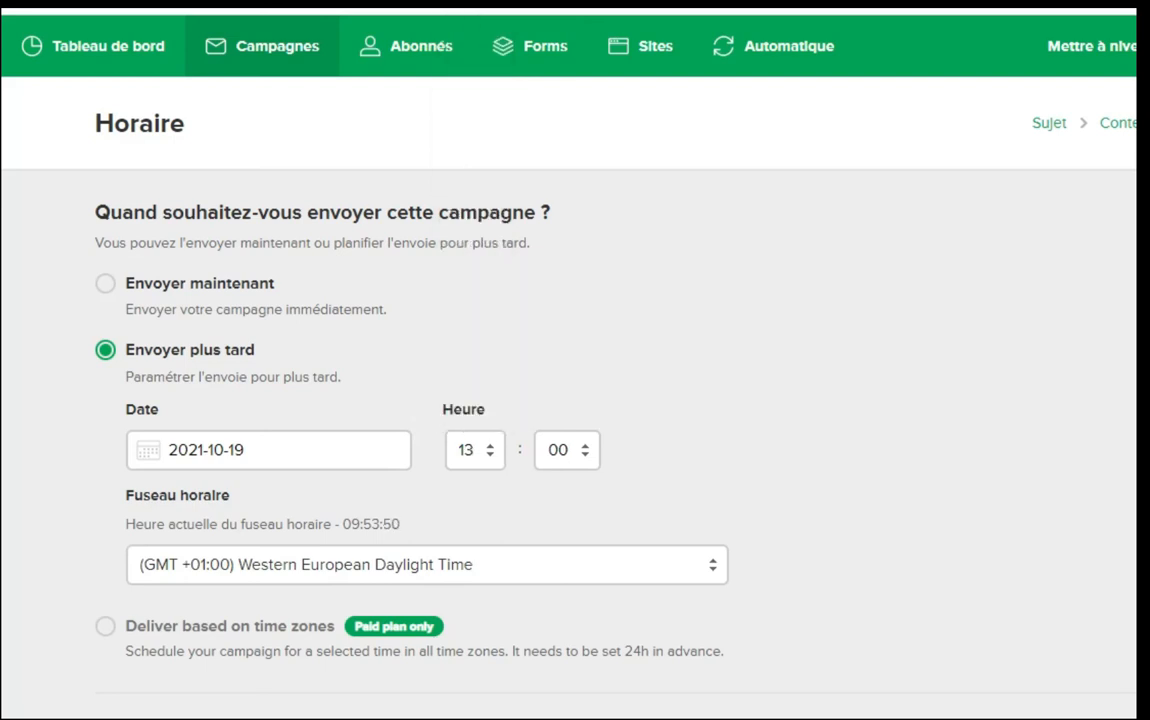
# Enable Google Analytics click tracking for the campaign
pyautogui.scroll(-2, 575, 400)
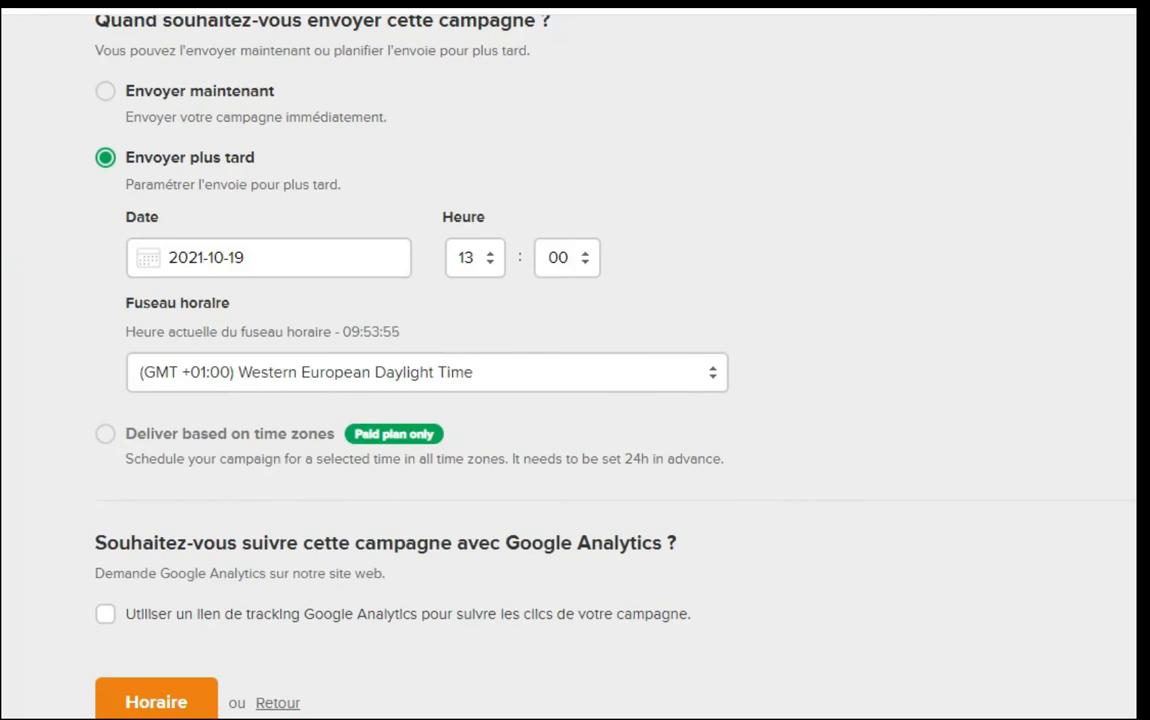
pyautogui.scroll(1, 575, 360)
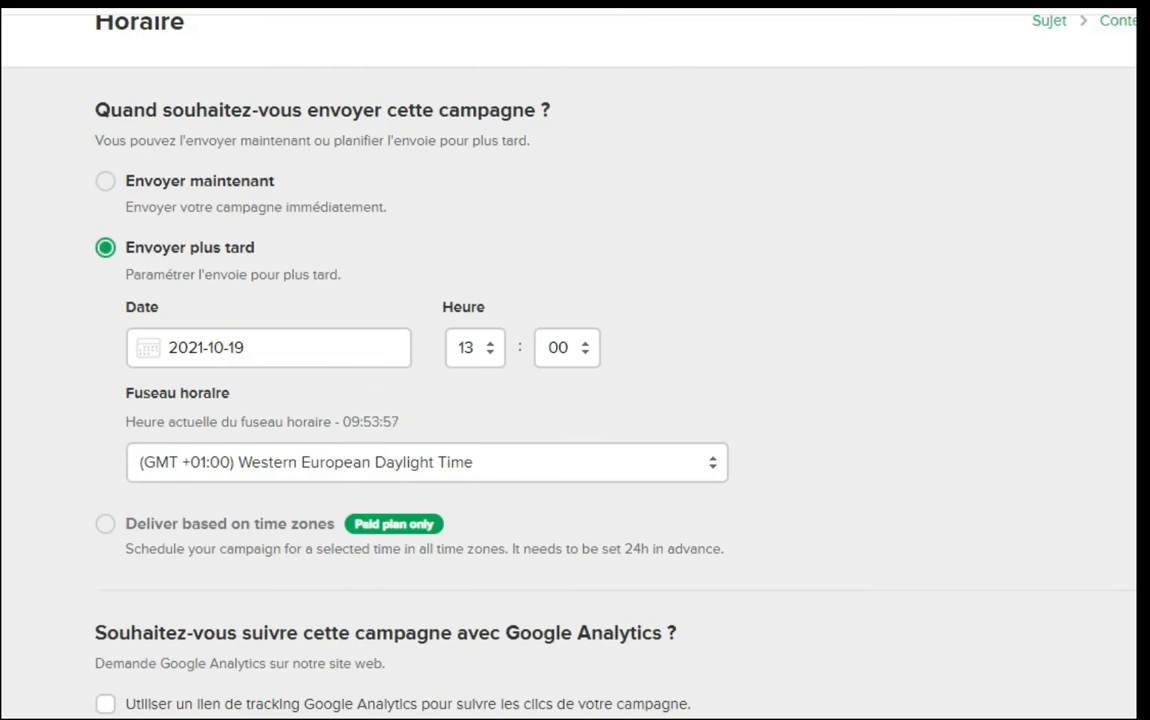
pyautogui.scroll(-1, 575, 360)
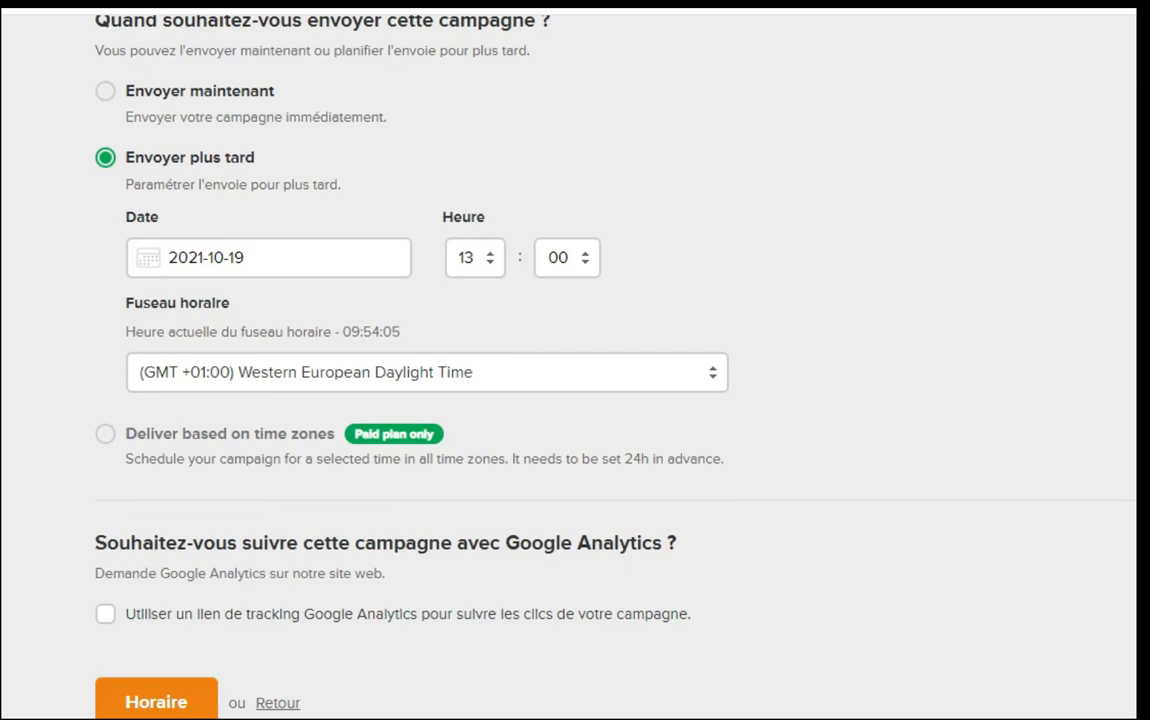
pyautogui.click(105, 614)
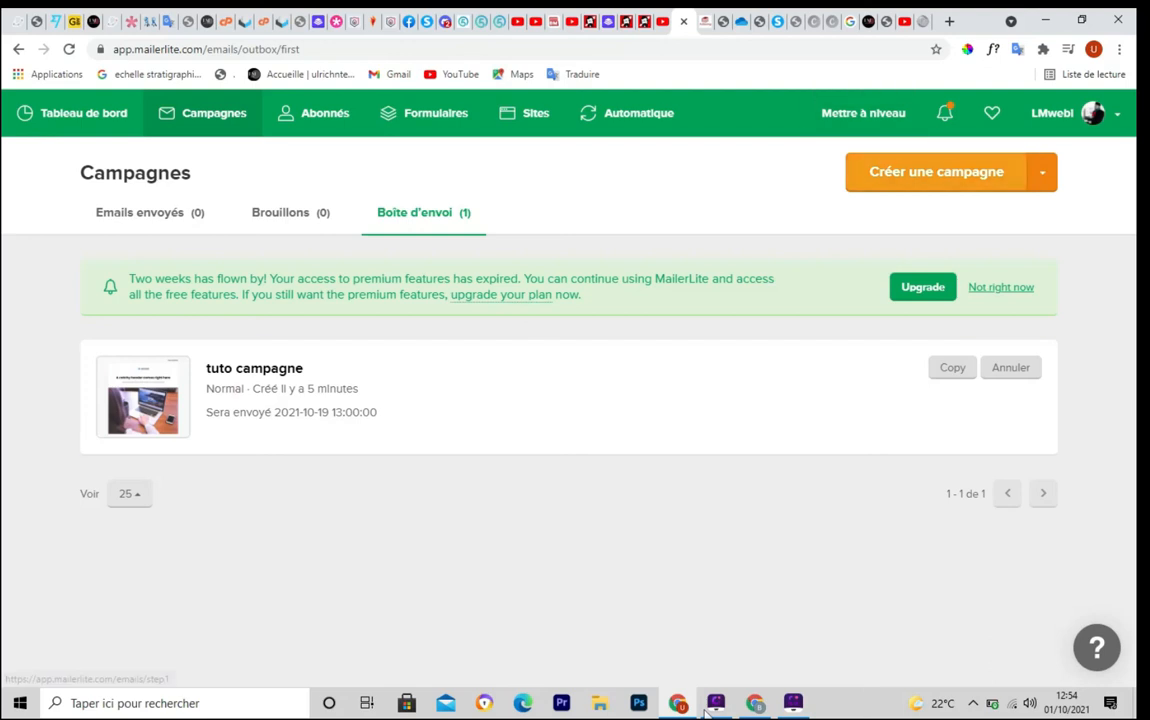
pyautogui.hotkey('ctrl', 'shift', 'F10')
pyautogui.moveTo(827, 141)
pyautogui.mouseDown()
pyautogui.moveTo(828, 158)
pyautogui.moveTo(1118, 206)
pyautogui.mouseUp()
pyautogui.press('Escape')
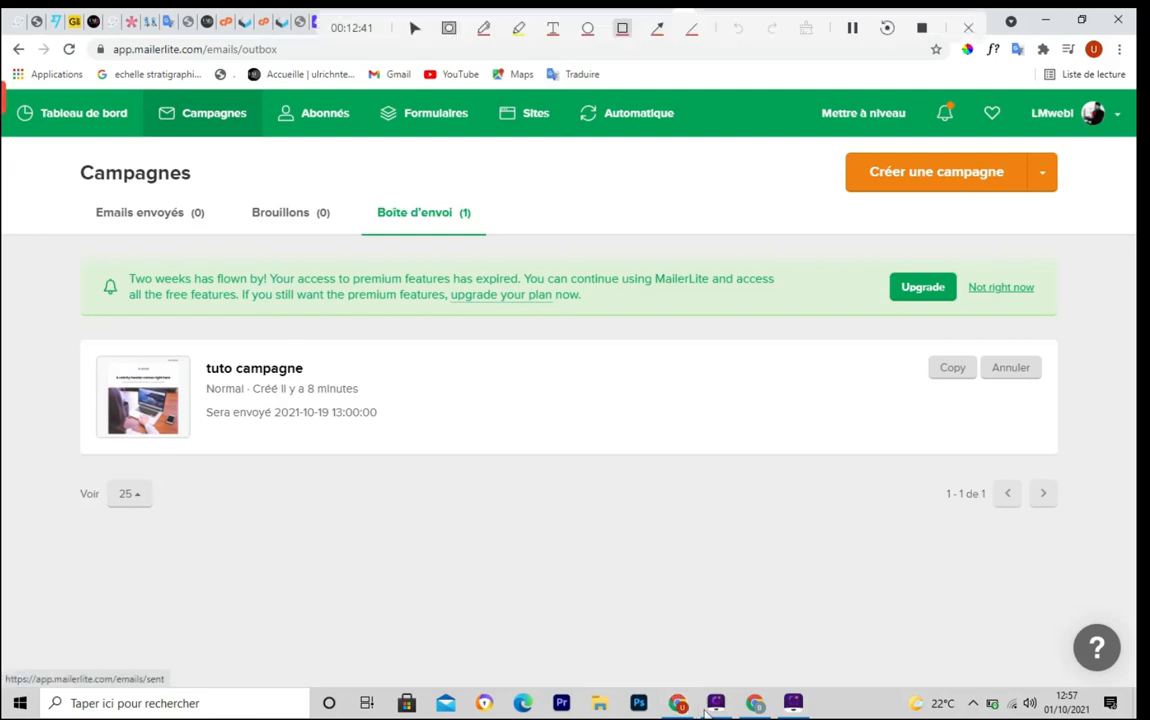
pyautogui.moveTo(4, 84)
pyautogui.mouseDown()
pyautogui.moveTo(318, 141)
pyautogui.moveTo(703, 152)
pyautogui.mouseUp()
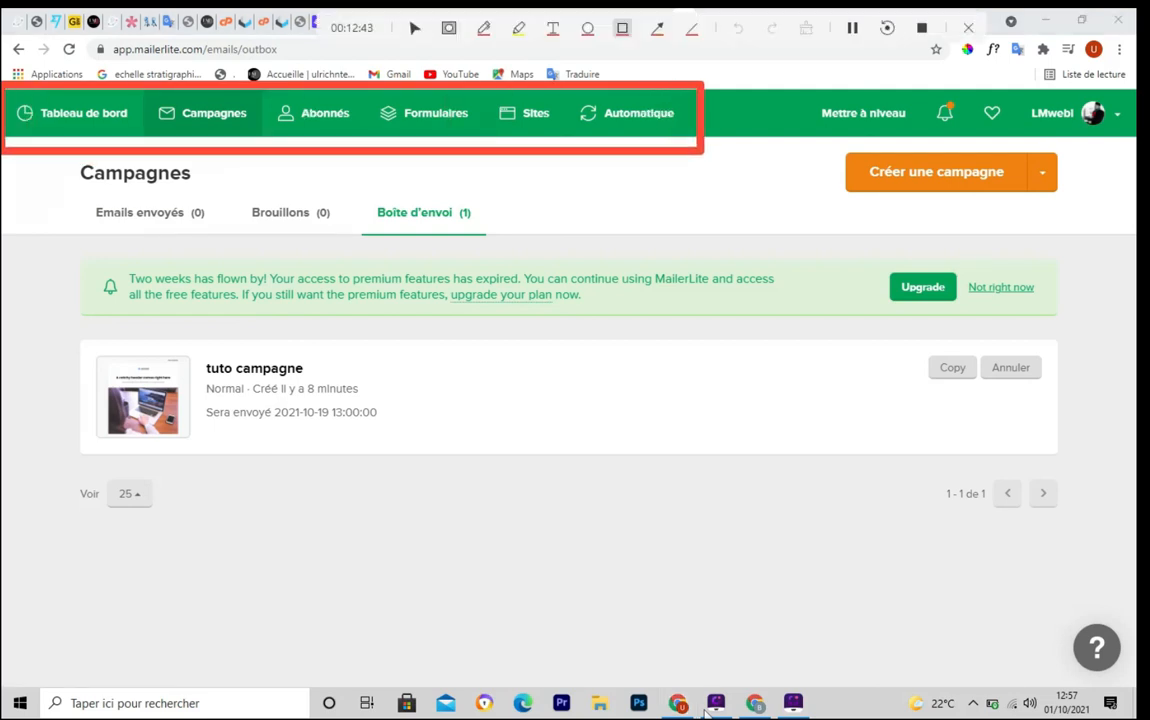
pyautogui.moveTo(143, 84)
pyautogui.mouseDown()
pyautogui.moveTo(152, 147)
pyautogui.moveTo(268, 141)
pyautogui.mouseUp()
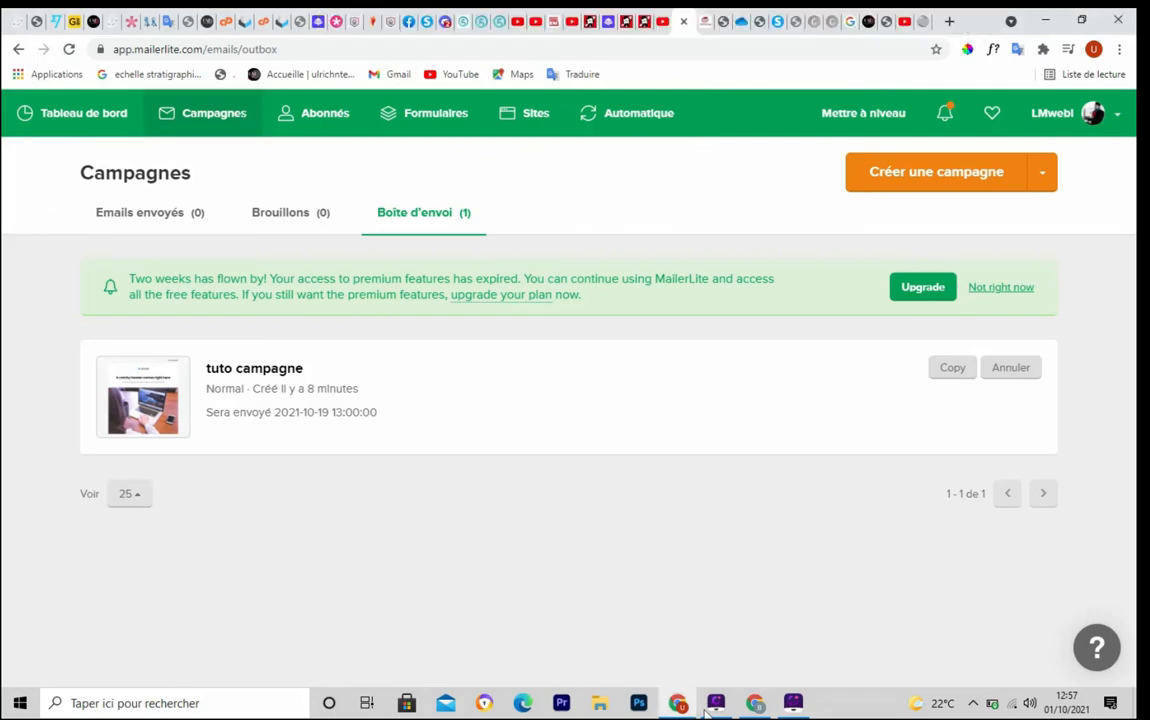
pyautogui.moveTo(258, 85)
pyautogui.mouseDown()
pyautogui.moveTo(270, 121)
pyautogui.moveTo(367, 145)
pyautogui.mouseUp()
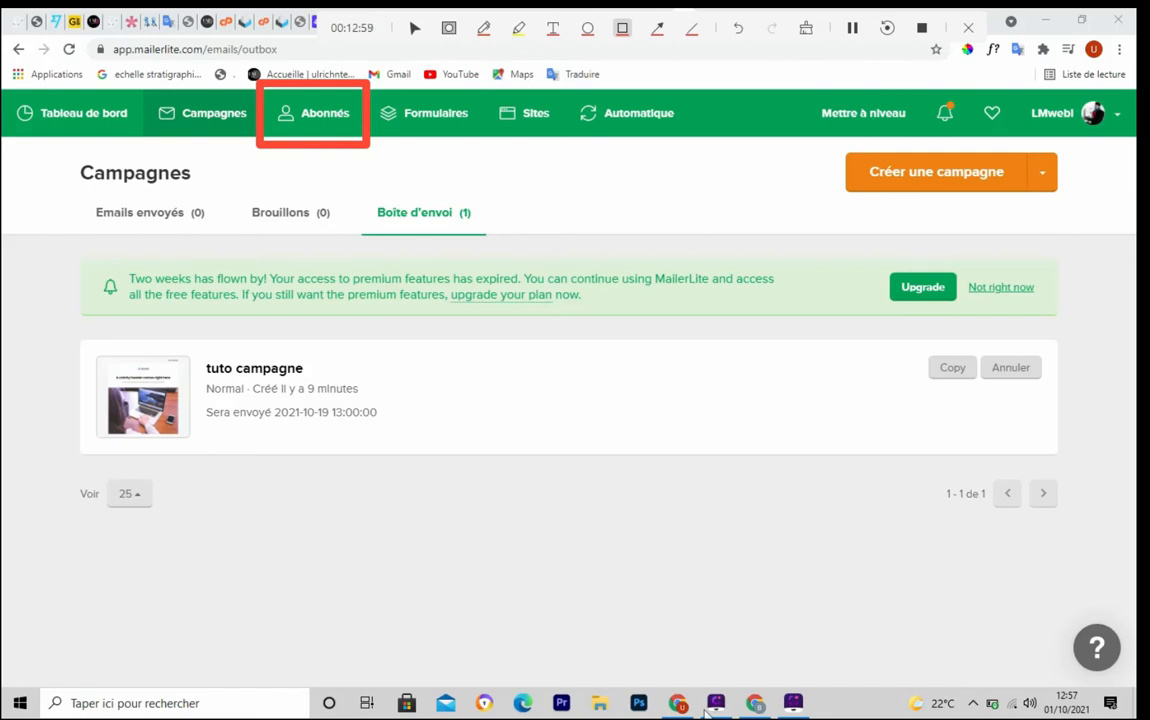
pyautogui.press('Escape')
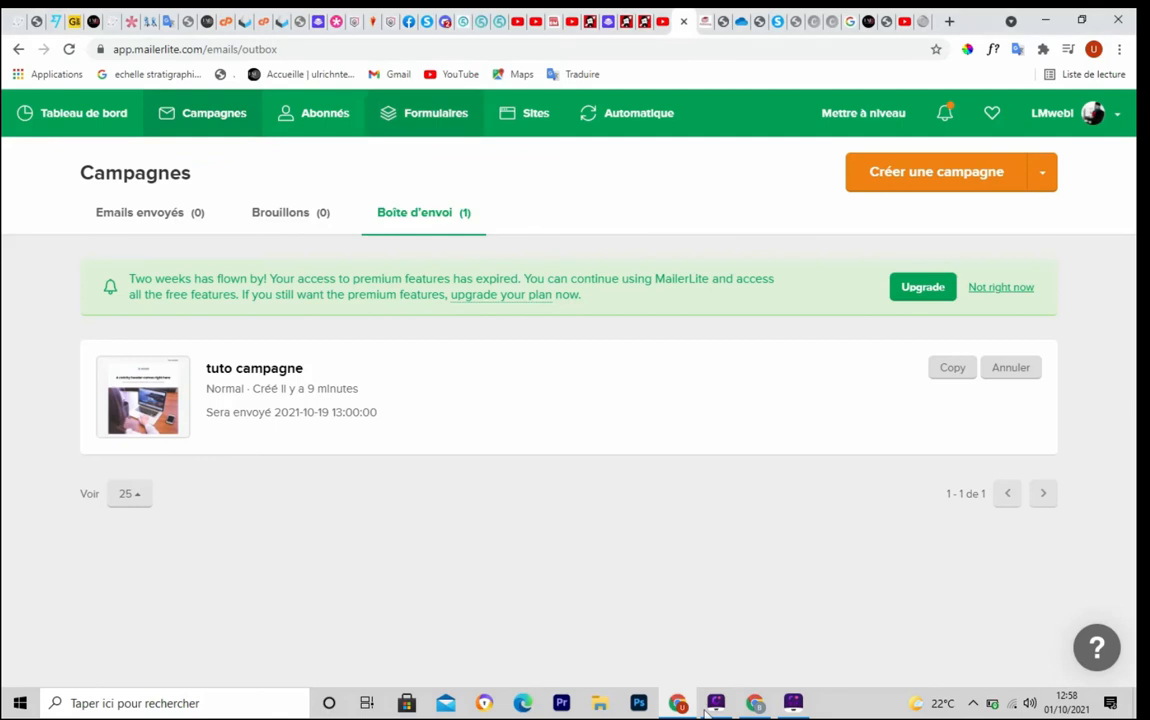
pyautogui.hotkey('ctrl', 'F6')
pyautogui.moveTo(363, 88)
pyautogui.mouseDown()
pyautogui.moveTo(424, 136)
pyautogui.moveTo(488, 147)
pyautogui.mouseUp()
# View the Formulaires section with embedded form 'tuto formulaire' at 16.67% conversion
pyautogui.press('Escape')
pyautogui.click(430, 113)
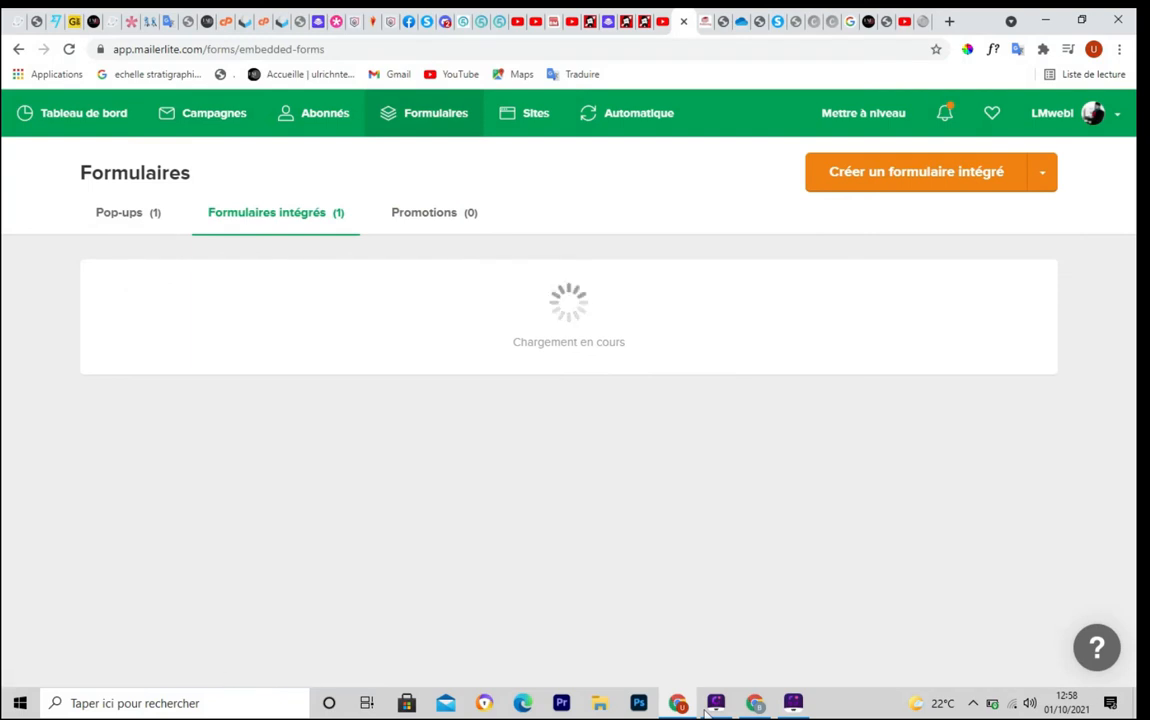
pyautogui.hotkey('ctrl', 'F6')
pyautogui.moveTo(85, 195); pyautogui.dragTo(192, 234)
pyautogui.press('Escape')
pyautogui.hotkey('ctrl', 'F6')
pyautogui.moveTo(201, 186)
pyautogui.mouseDown()
pyautogui.moveTo(210, 245)
pyautogui.moveTo(355, 245)
pyautogui.mouseUp()
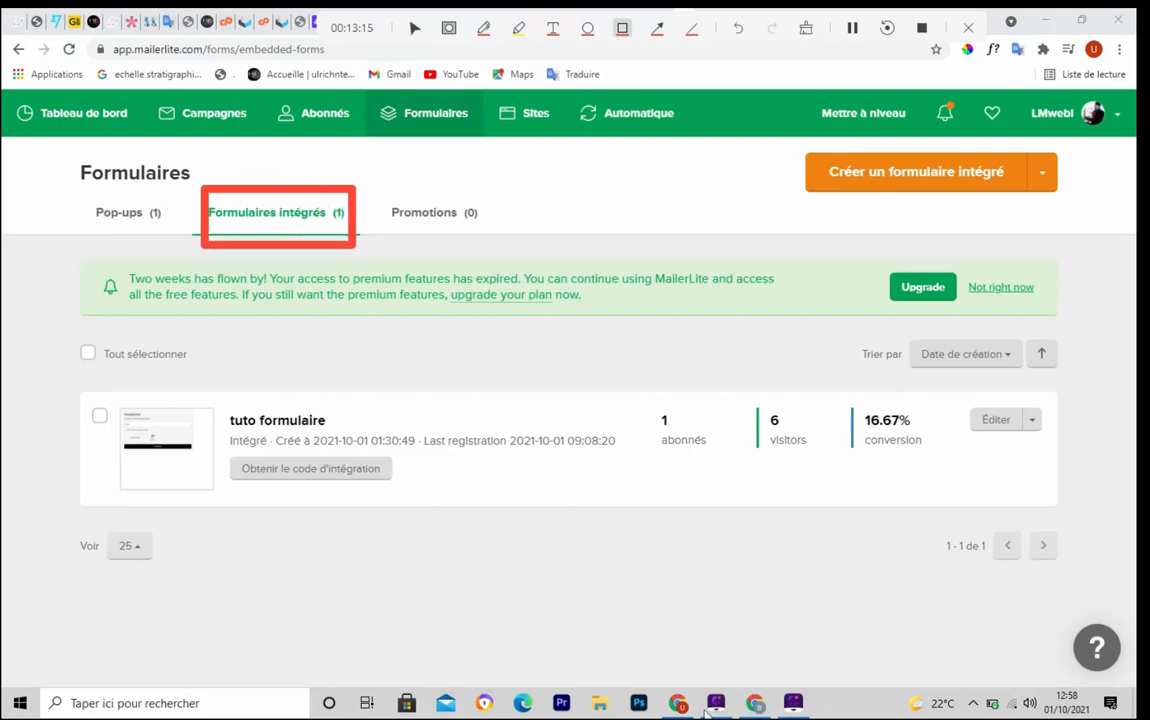
pyautogui.press('Escape')
pyautogui.hotkey('ctrl', 'F6')
pyautogui.moveTo(372, 193); pyautogui.dragTo(497, 246)
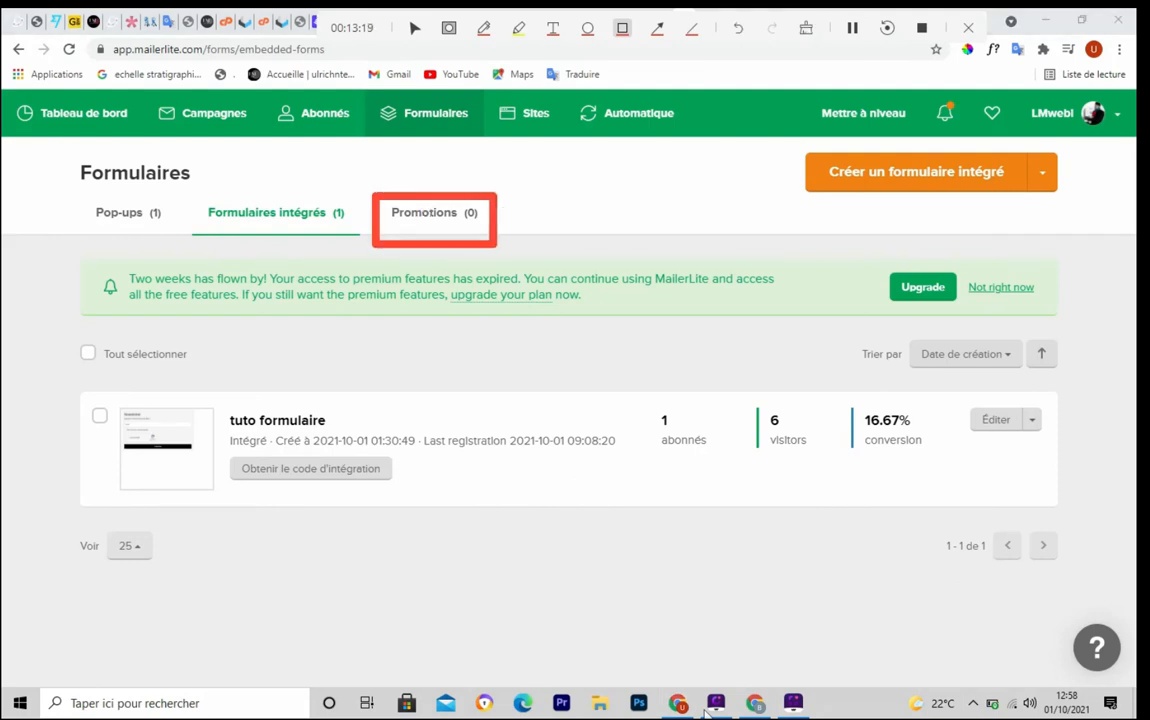
pyautogui.press('Escape')
pyautogui.click(526, 113)
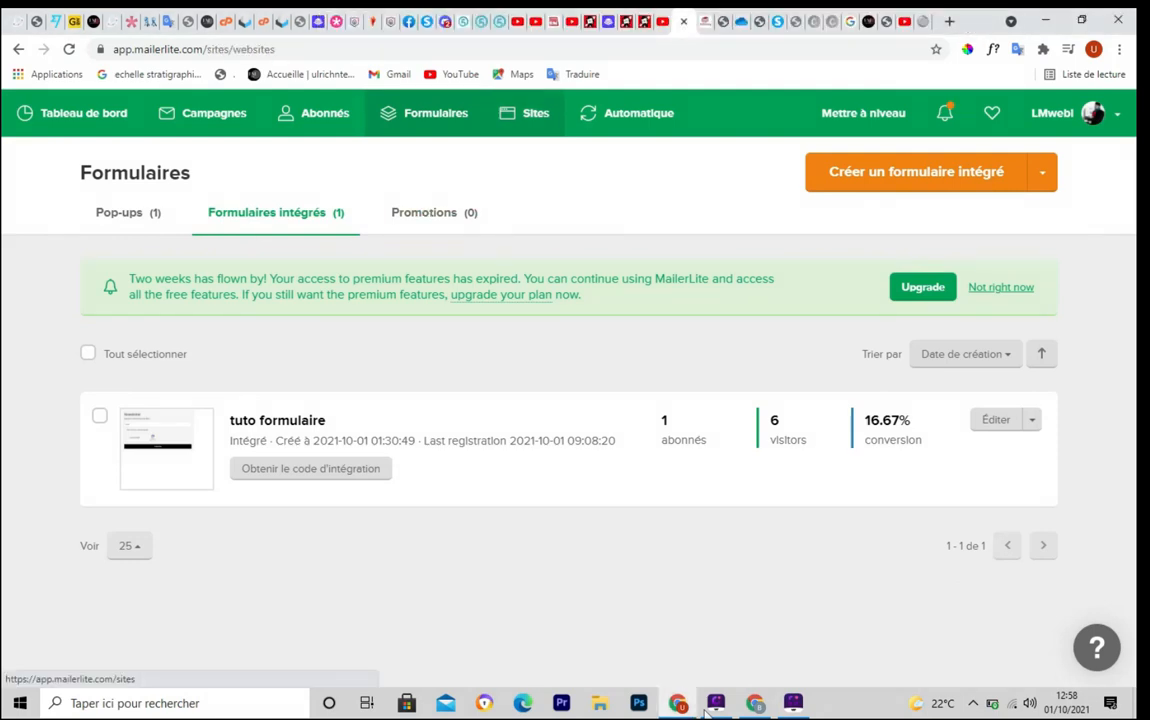
# View the Sites section's Websites tab showing 0 websites and 2 landing pages
pyautogui.hotkey('ctrl', 'F6')
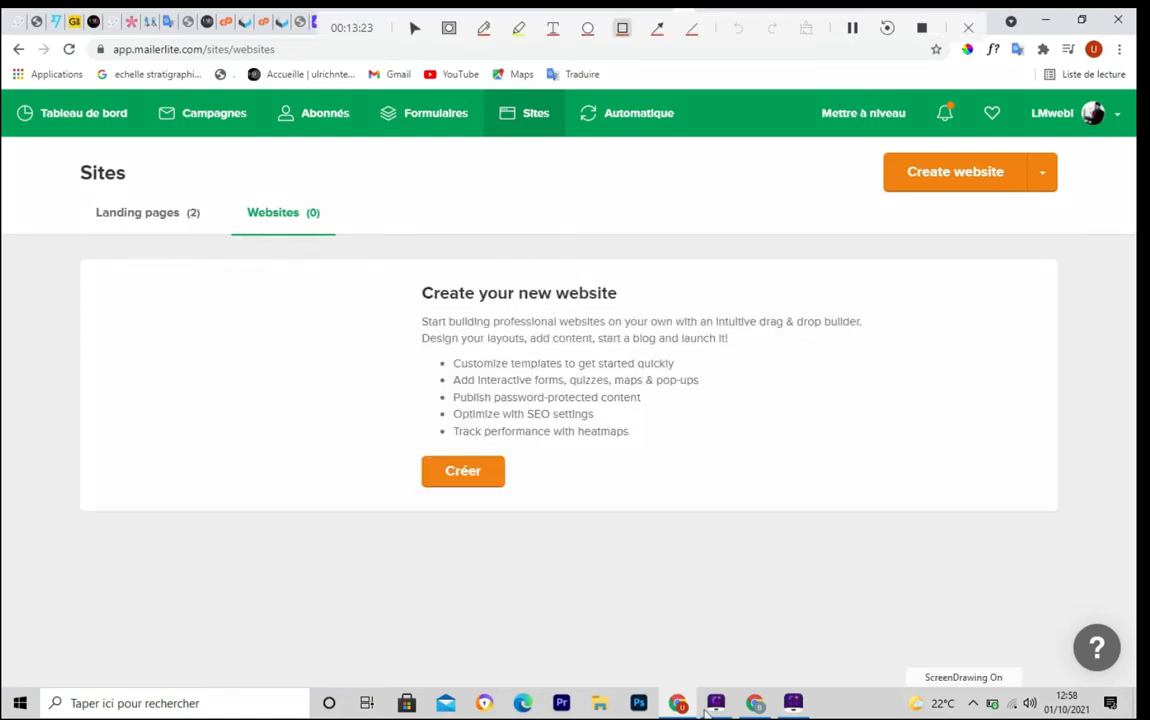
pyautogui.moveTo(81, 193)
pyautogui.mouseDown()
pyautogui.moveTo(237, 243)
pyautogui.moveTo(219, 243)
pyautogui.mouseUp()
pyautogui.press('Escape')
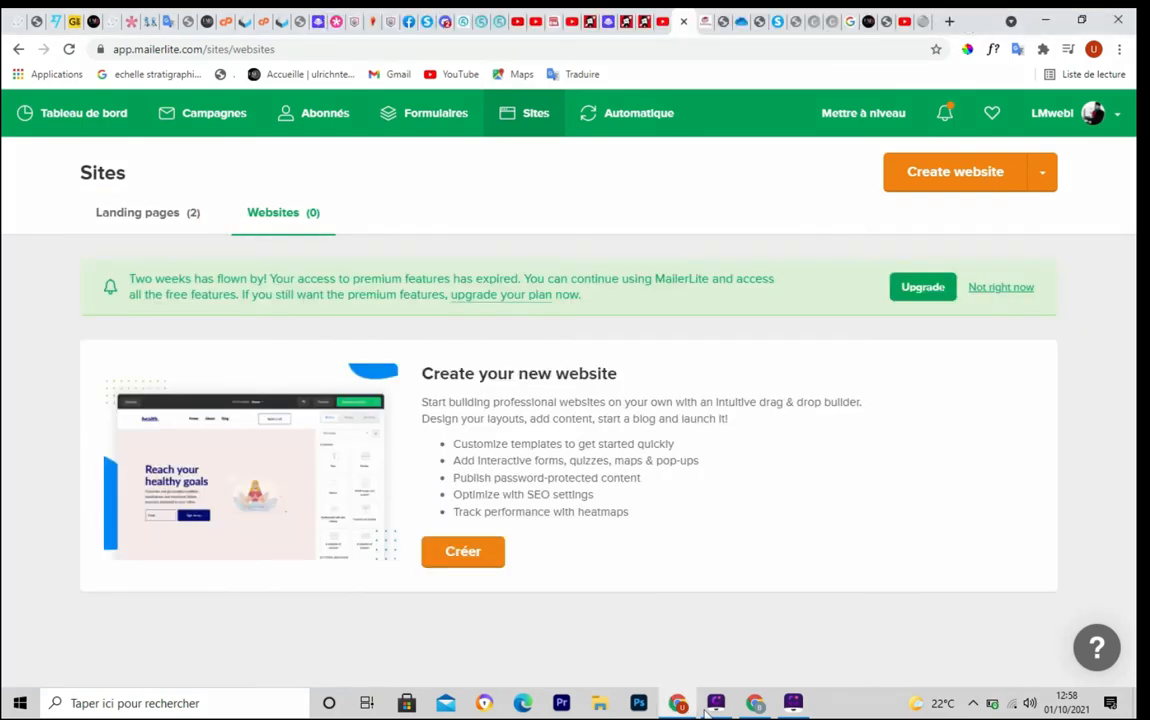
pyautogui.hotkey('ctrl', 'F6')
pyautogui.moveTo(234, 187)
pyautogui.mouseDown()
pyautogui.moveTo(282, 239)
pyautogui.moveTo(318, 243)
pyautogui.mouseUp()
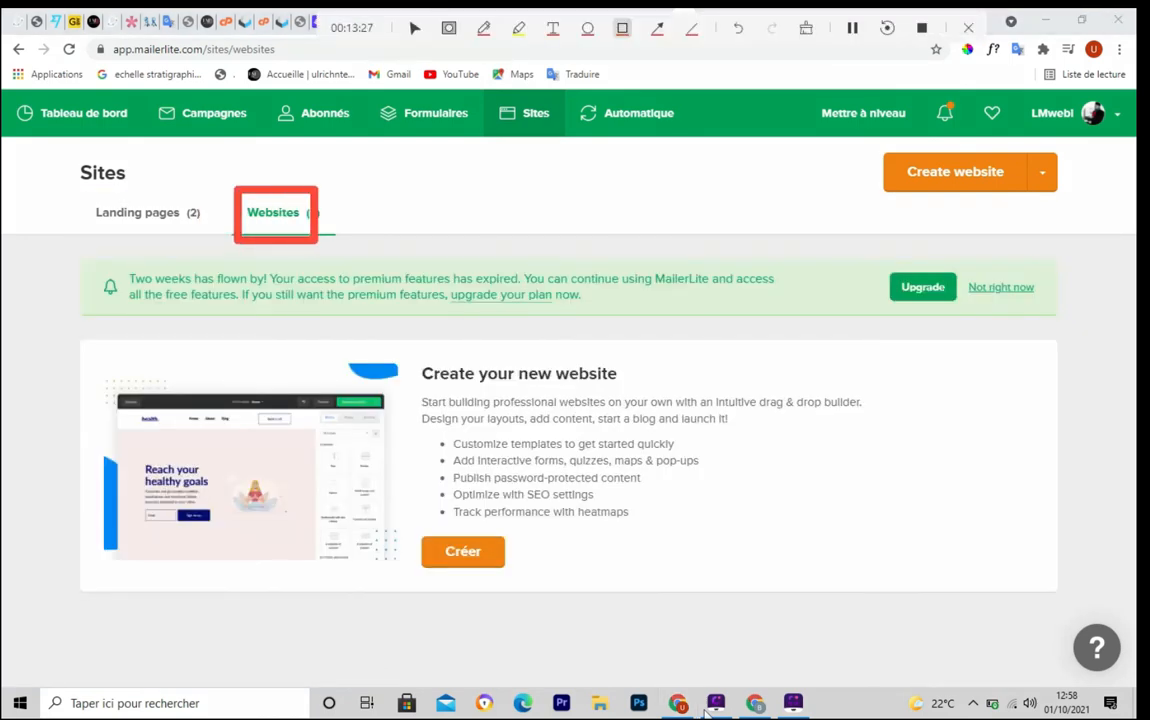
pyautogui.press('Escape')
pyautogui.hotkey('ctrl', 'F6')
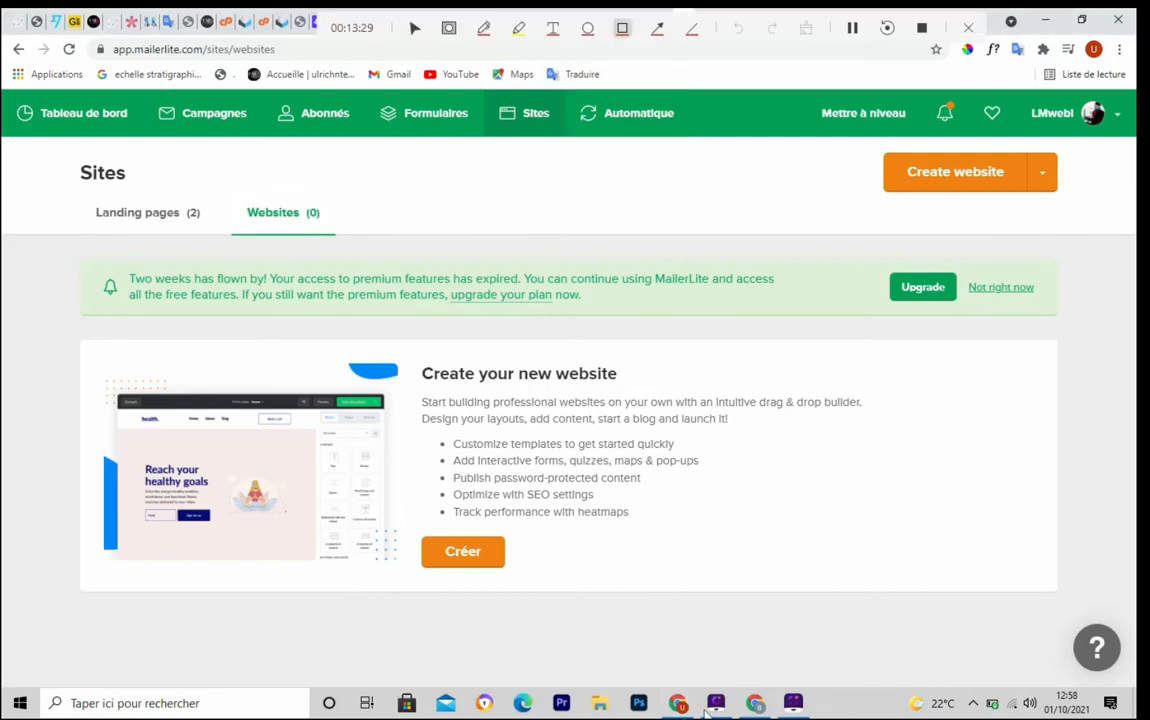
pyautogui.moveTo(567, 88); pyautogui.dragTo(694, 148)
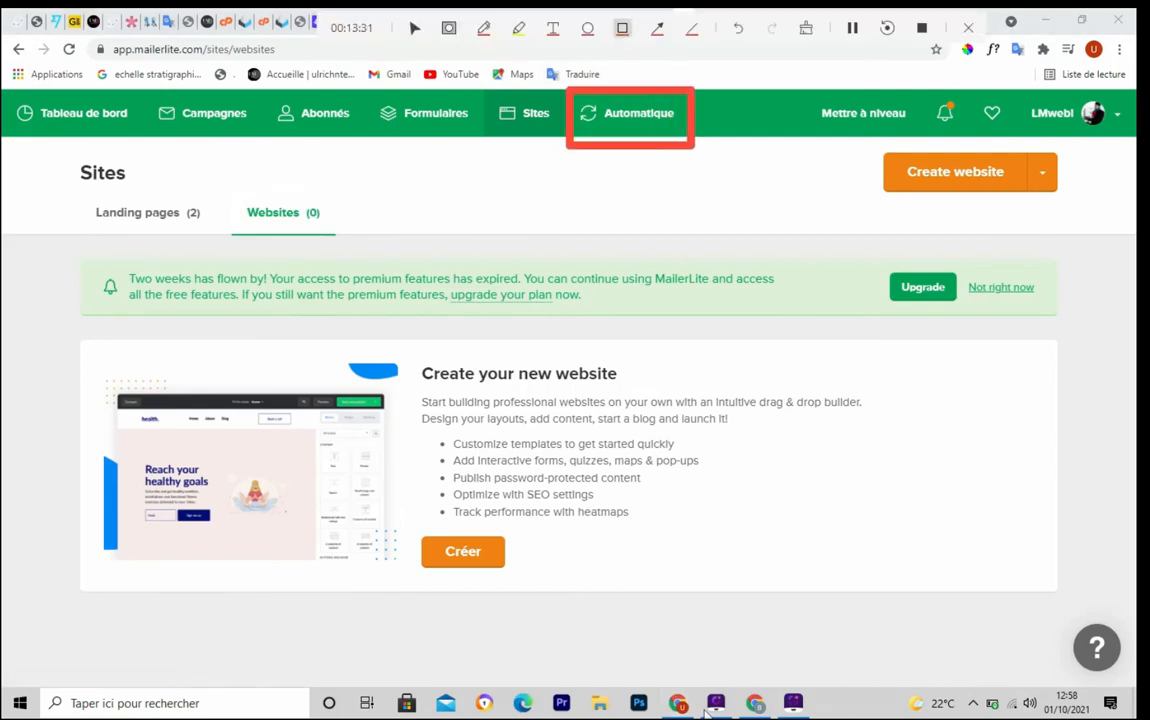
# Show the Automatique list with Tuto Workflow, Copy of Workflow 2 and Workflow 2
pyautogui.press('Escape')
pyautogui.click(630, 113)
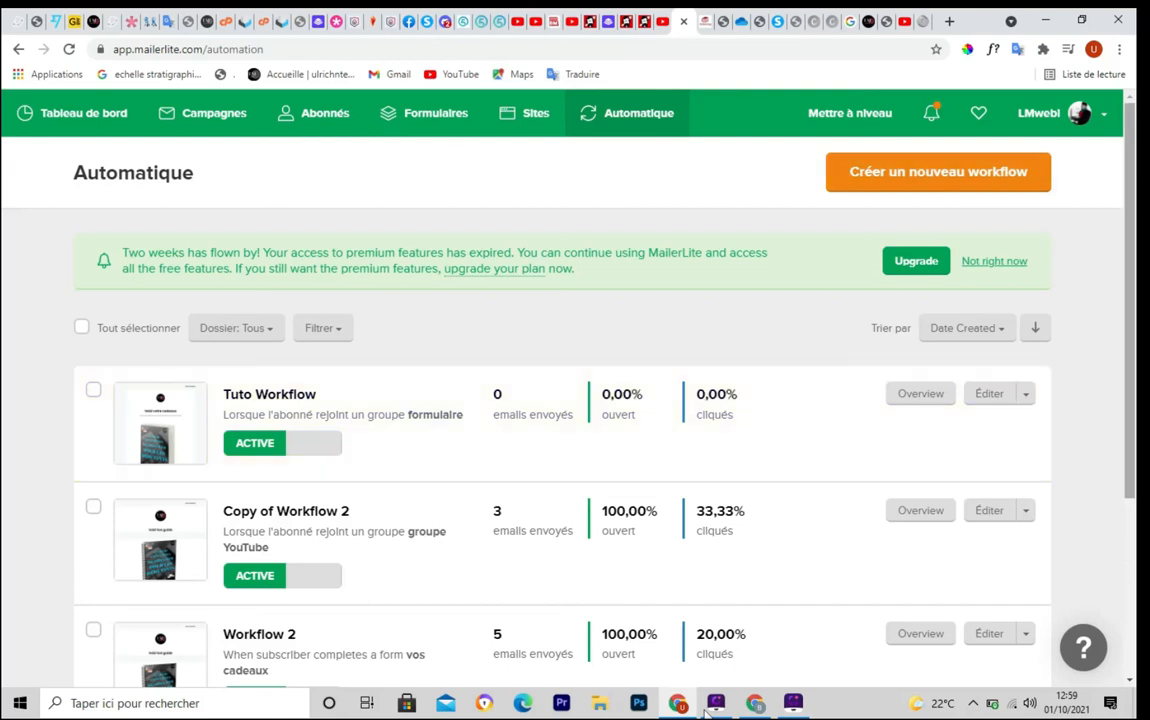
pyautogui.scroll(-5, 575, 400)
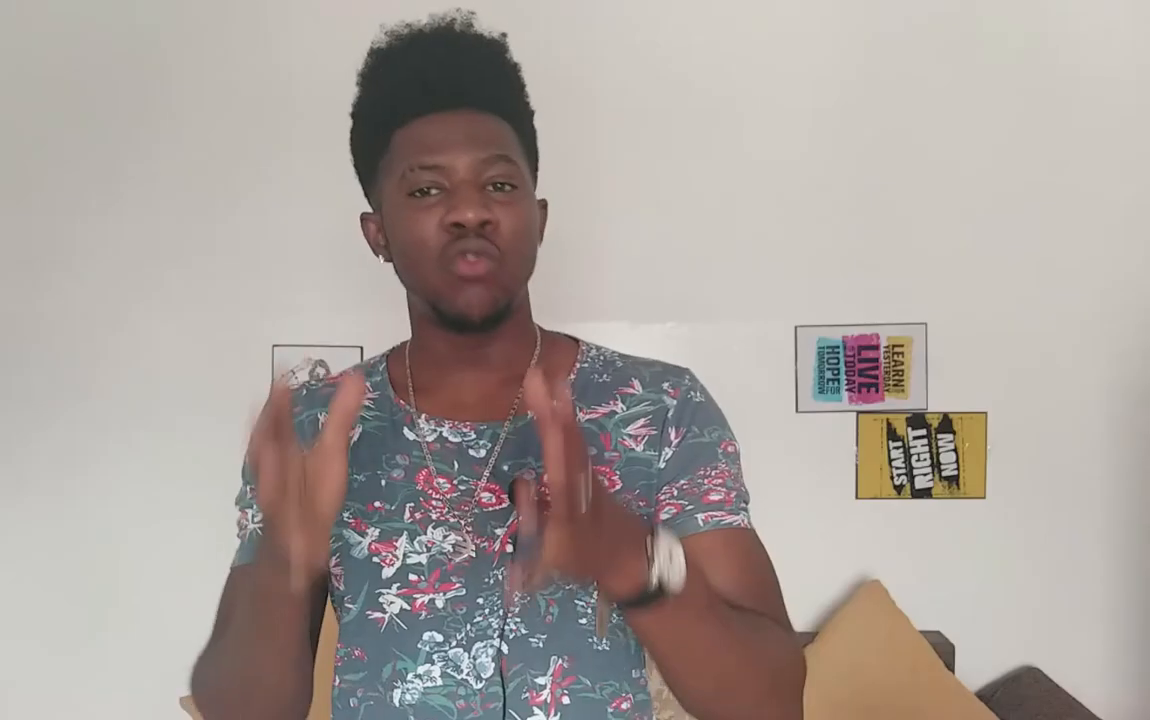